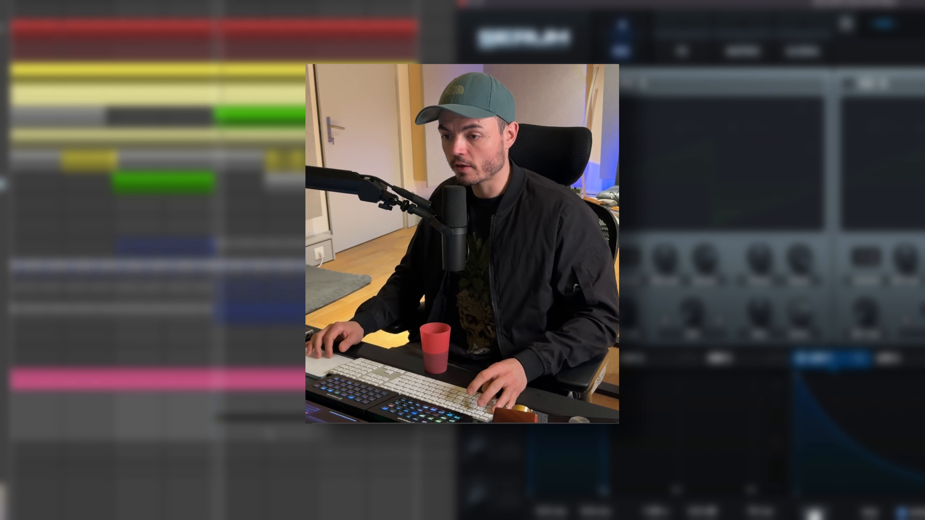
scroll(211, 255, "down", 3)
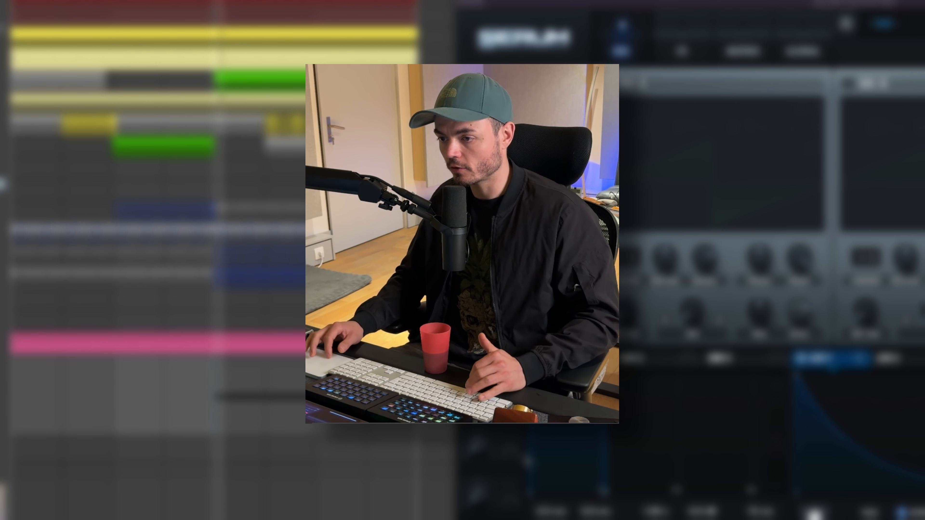
left_click_drag(656, 3, 596, 2)
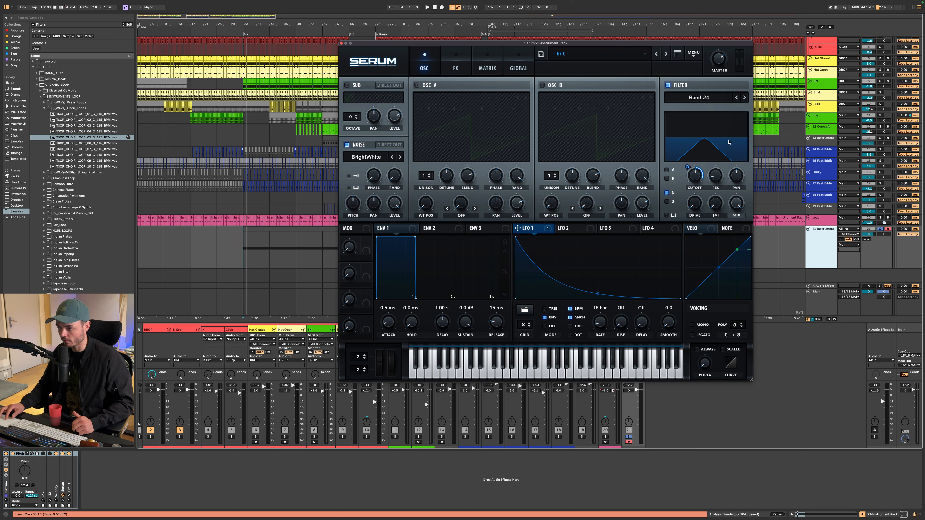
Step: Close the Serum window, search the browser for Eventide Blackhole and add it to the noise instrument track
left_click(342, 43)
key("super+f")
type("BLACKHOLE EVENTIDE")
double_click(49, 85)
Step: Group the Serum device into an Instrument Rack and show the rack's chain list
left_click(62, 479)
key("space")
key("space")
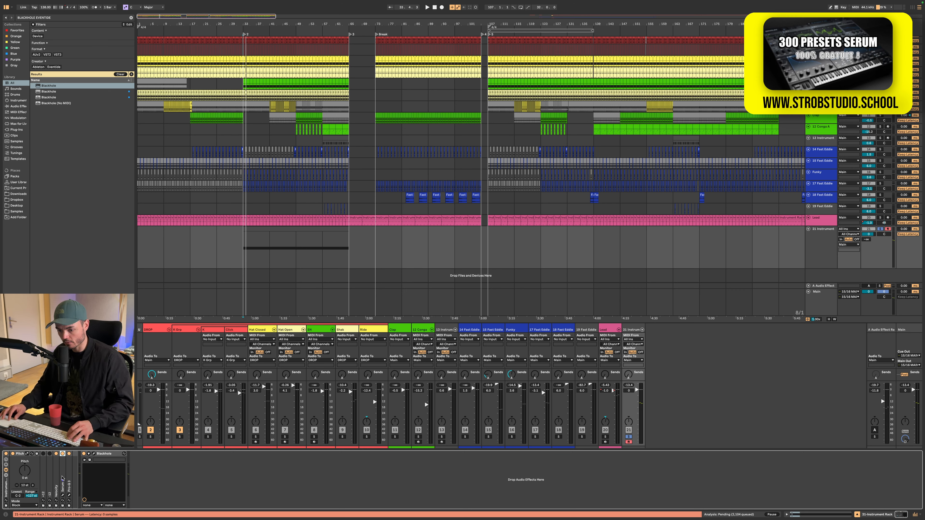
key("super+g")
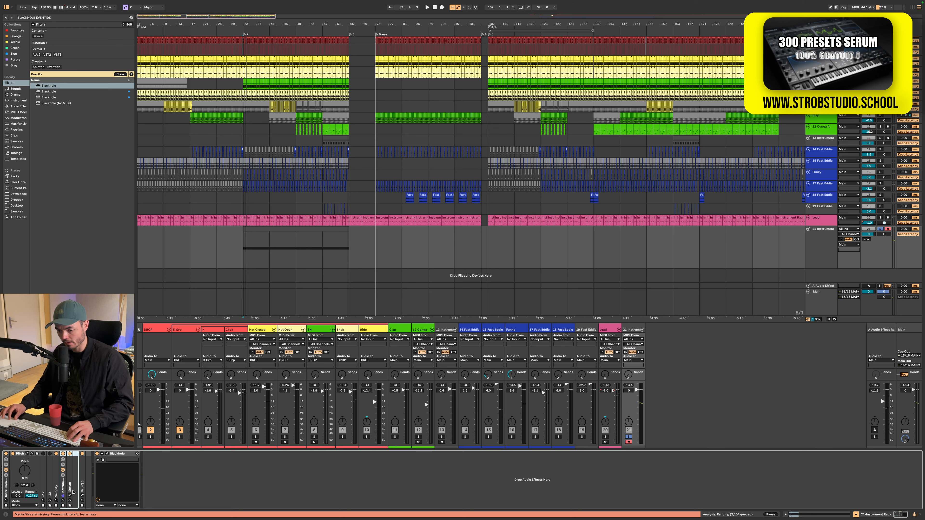
left_click(70, 495)
left_click(63, 476)
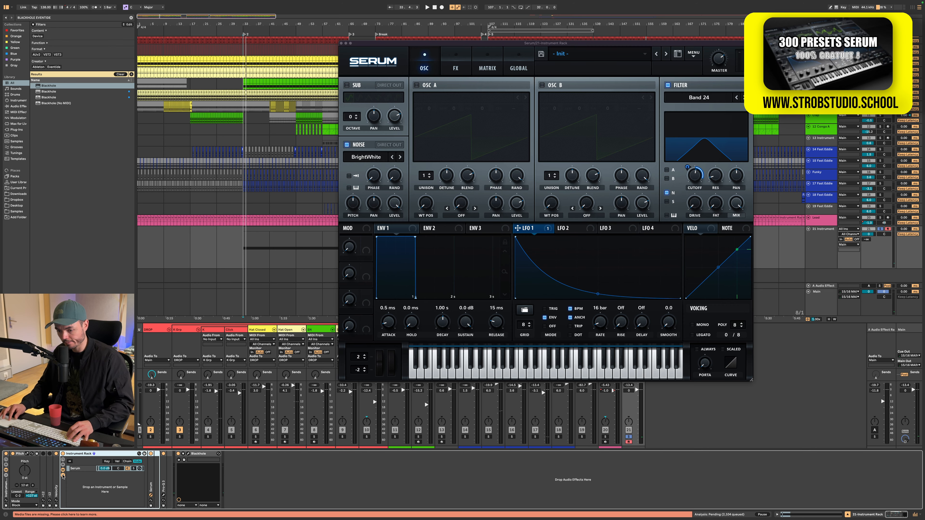
Step: Duplicate the Serum chain in the rack and pan the two chains to opposite sides
left_click(78, 470)
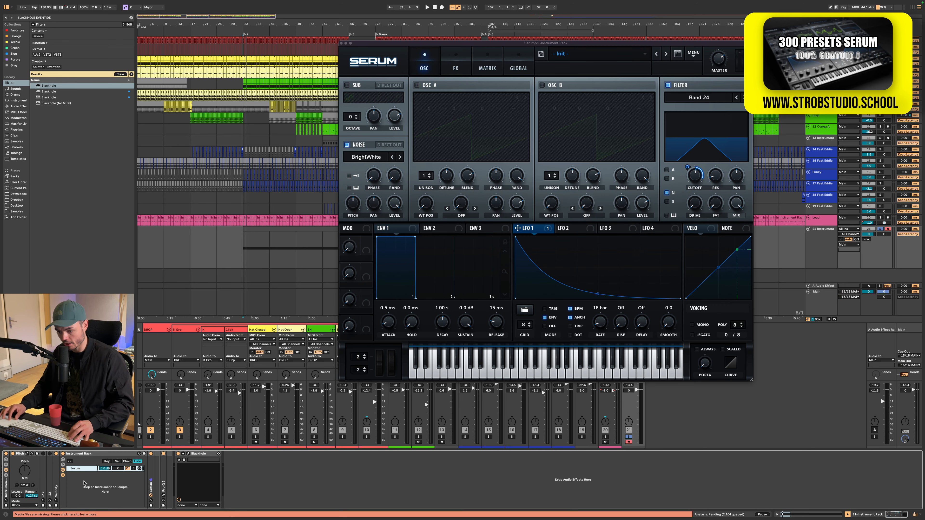
key("super+d")
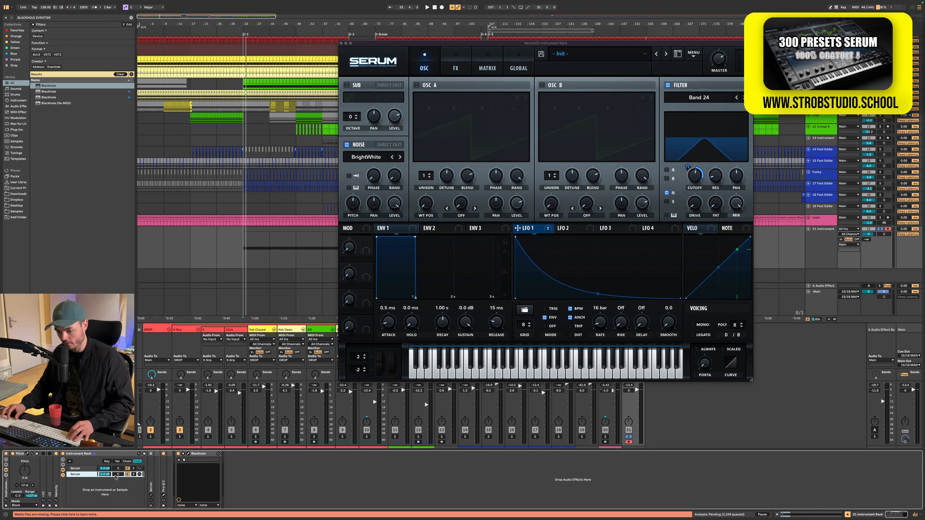
left_click_drag(118, 469, 134, 477)
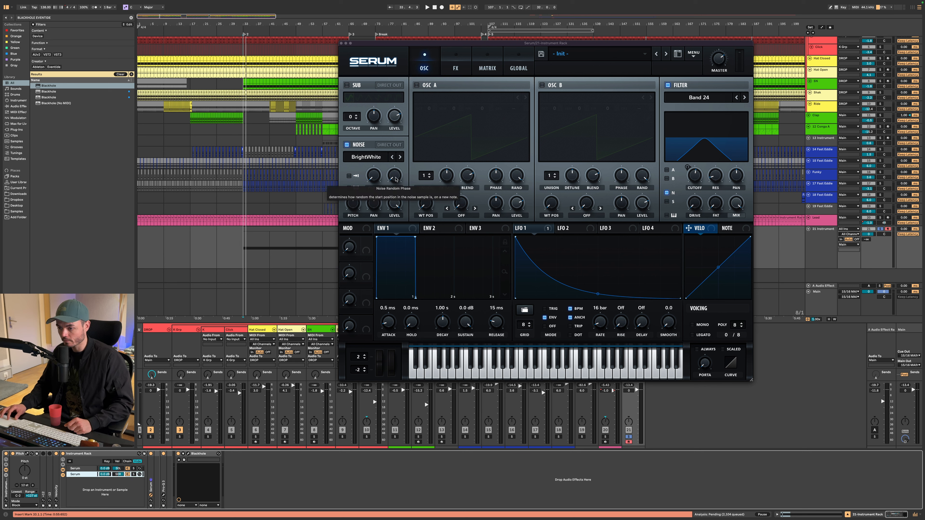
Step: Turn up the noise Random Phase in the duplicated Serum and close its window
left_click_drag(396, 179, 395, 163)
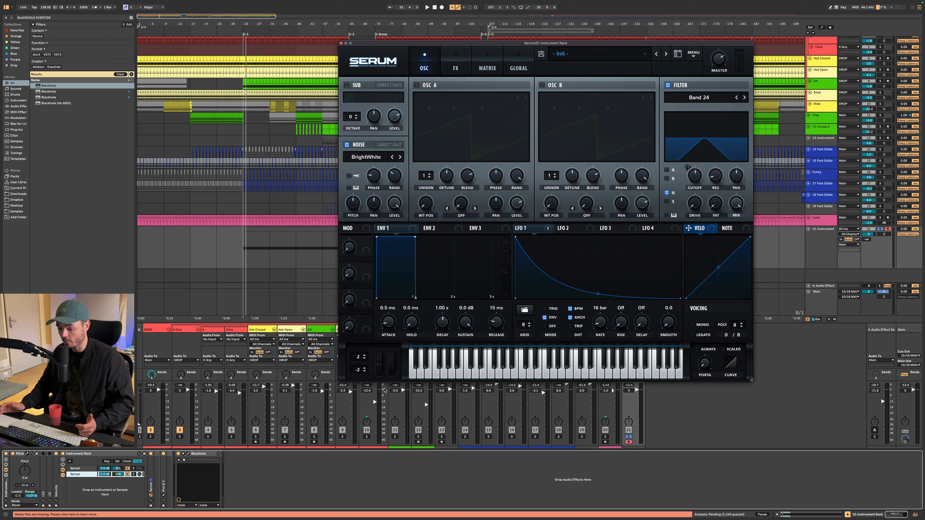
key("space")
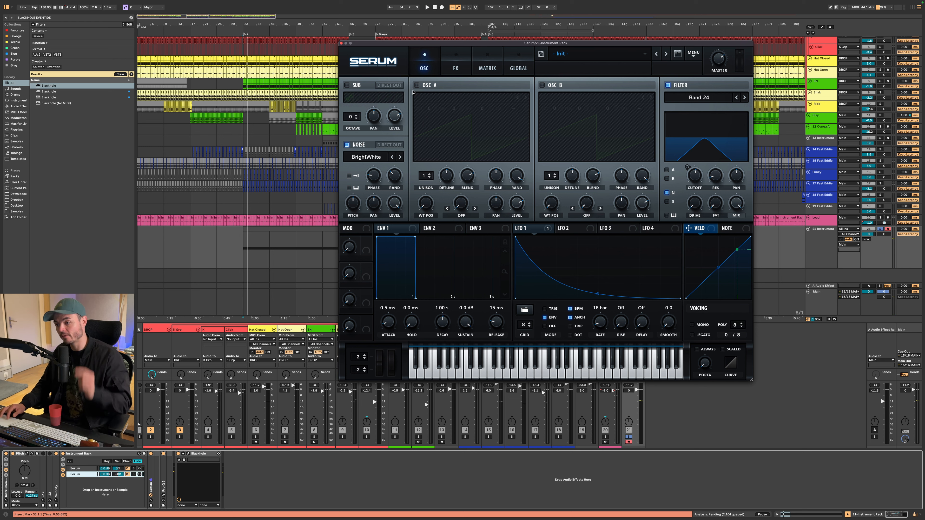
left_click(342, 44)
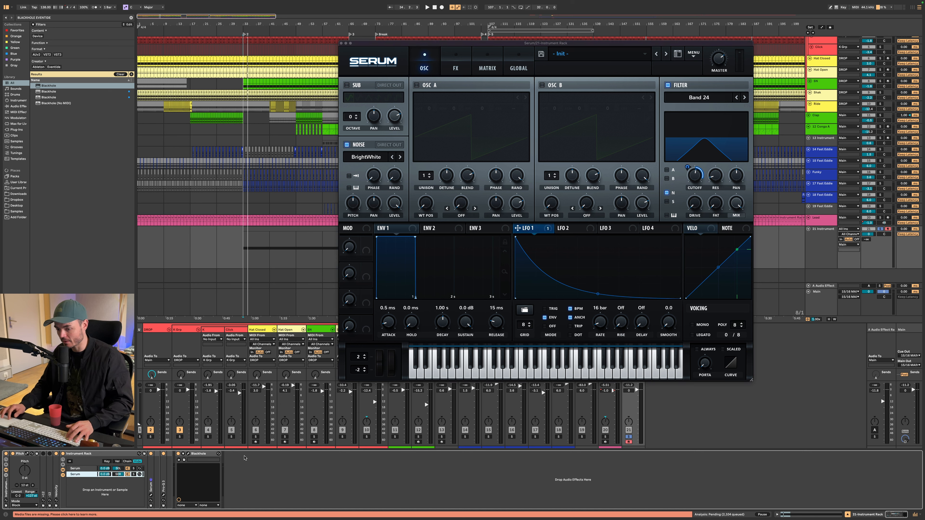
Step: Set the Blackhole reverb to a mix of 55, gravity 28 and size 106
left_click(188, 453)
left_click_drag(381, 119, 377, 122)
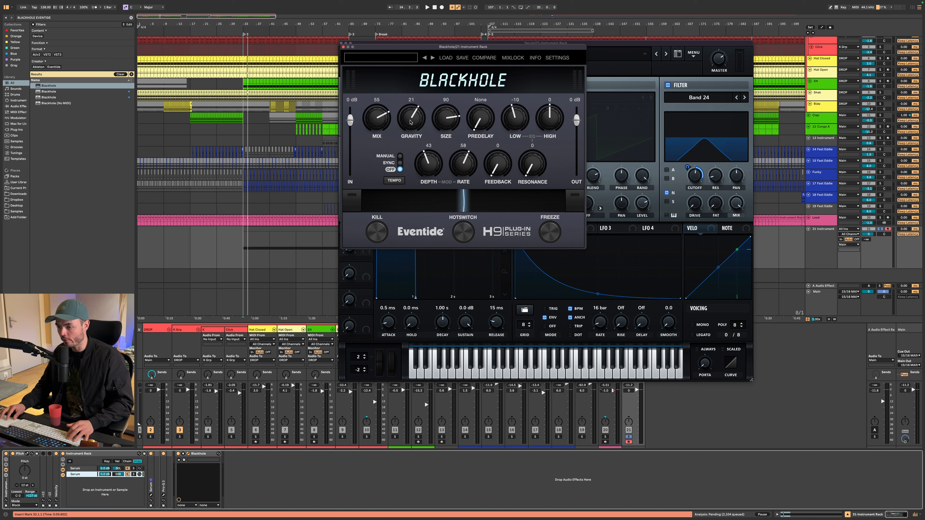
left_click_drag(451, 125, 450, 111)
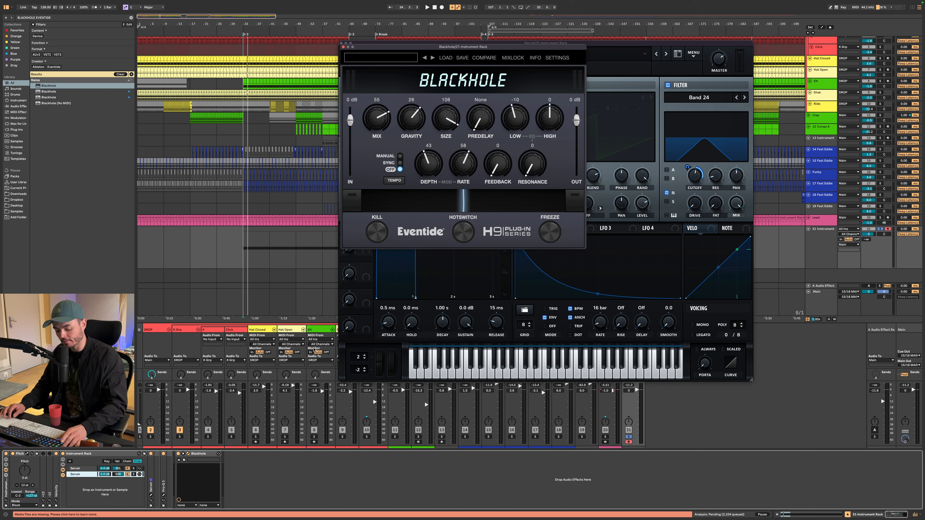
Step: Search the browser for bloom and add the bloom plug-in after Blackhole on the instrument track
key("super+f")
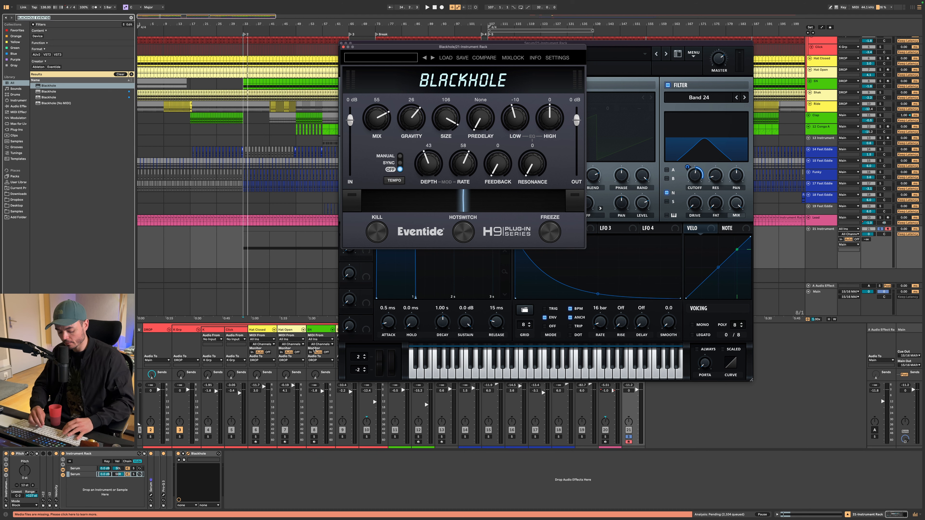
type("bloo")
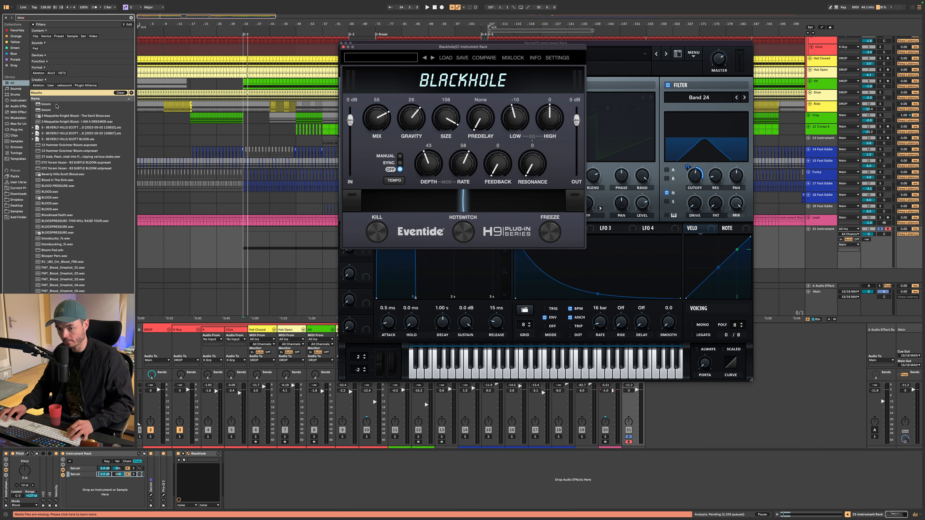
left_click(57, 105)
key("Return")
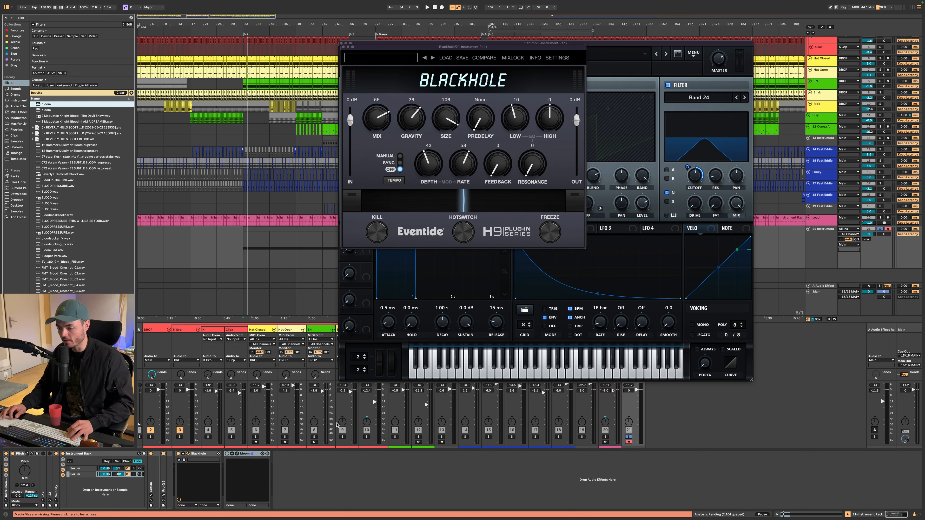
Step: Close the Blackhole and Serum windows and move the bloom window clear of the arrangement's noise clip
left_click_drag(469, 51, 229, 215)
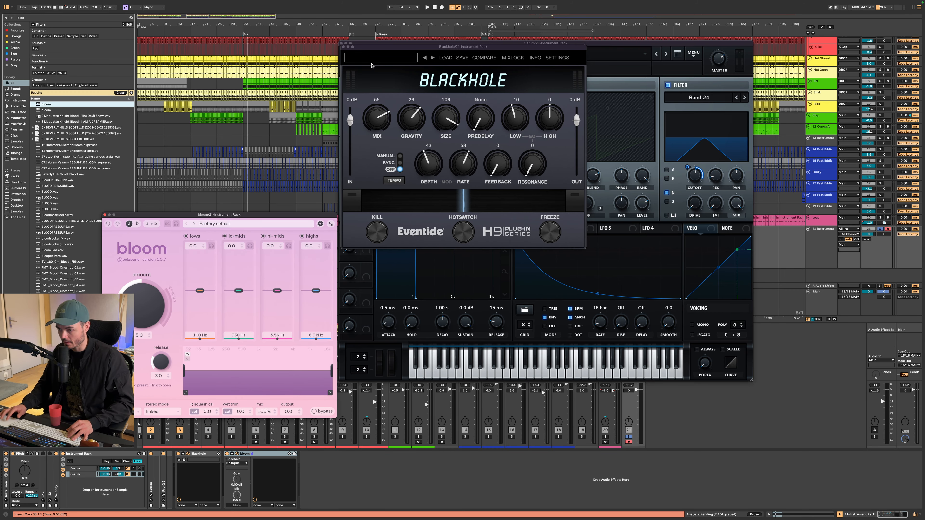
left_click(343, 48)
left_click(342, 43)
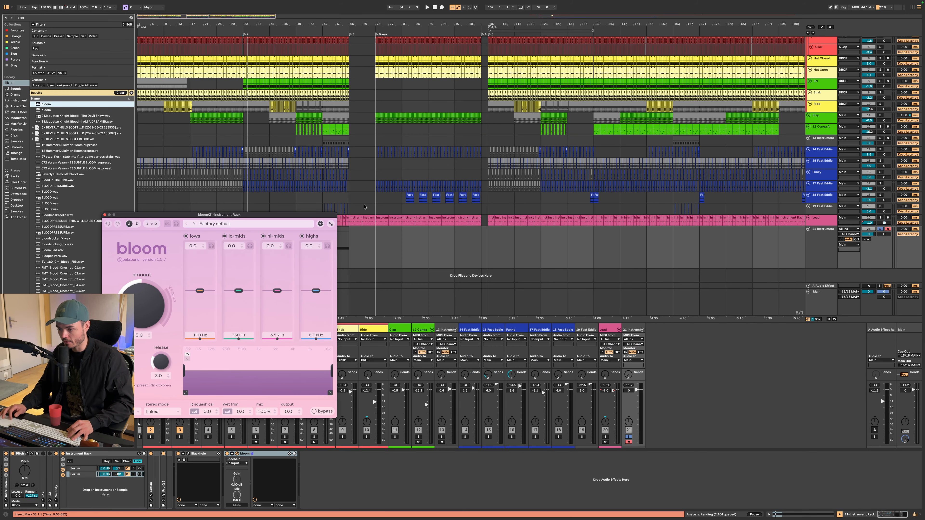
left_click_drag(301, 219, 693, 232)
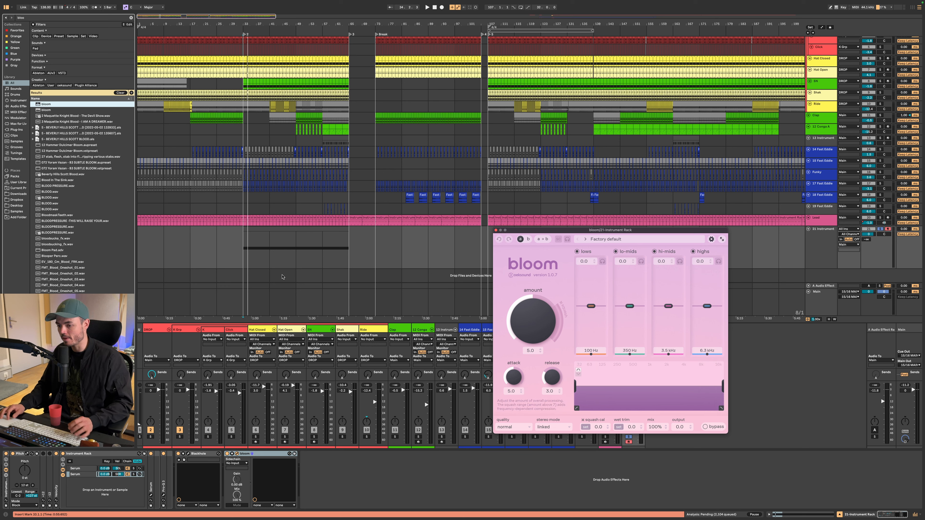
Step: Play the noise section from its start and raise the bloom amount to 6.5
left_click(245, 254)
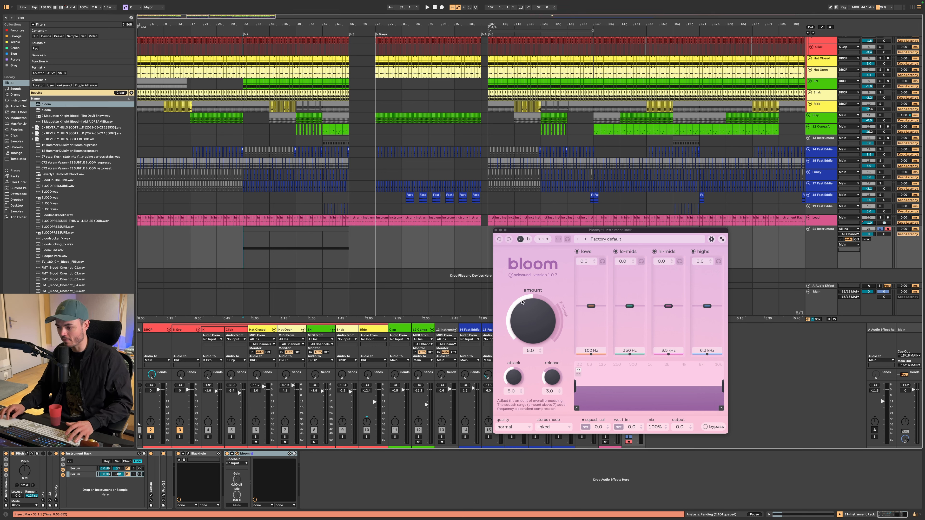
key("space")
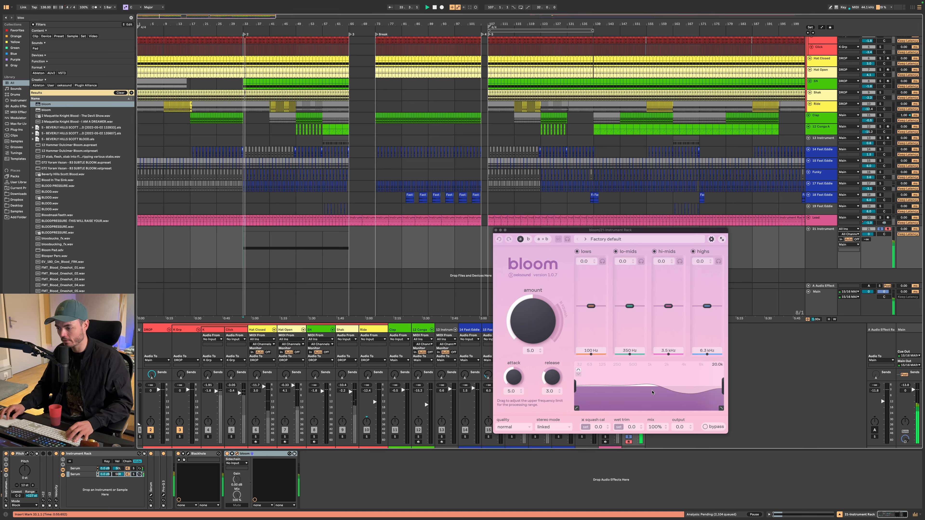
left_click_drag(538, 338, 538, 323)
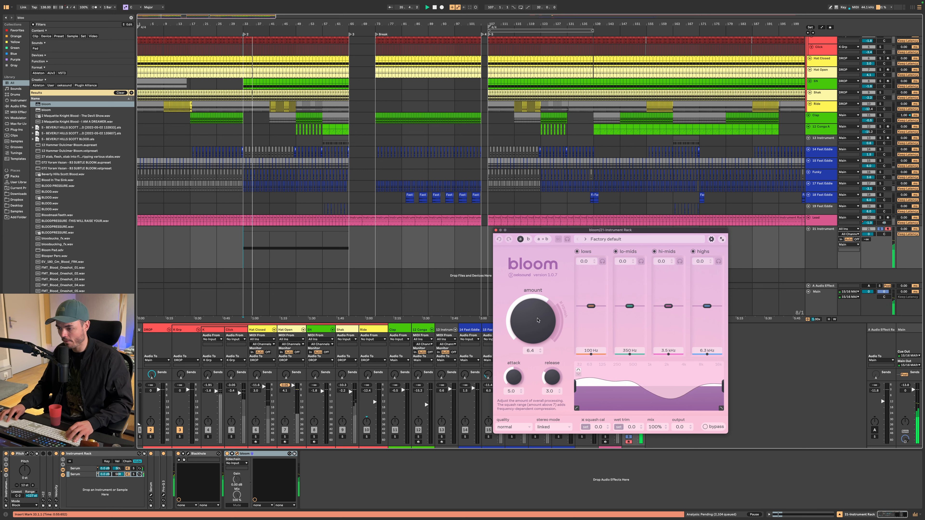
left_click_drag(537, 323, 537, 320)
key("space")
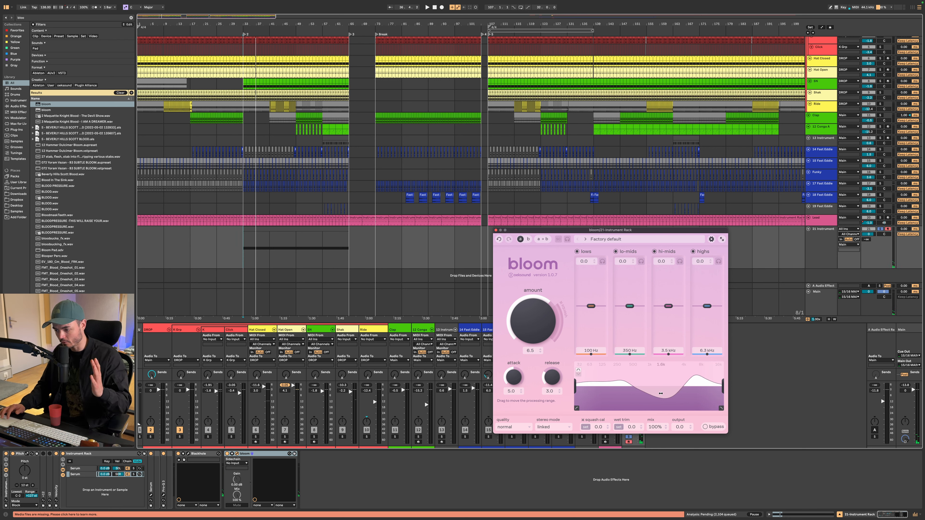
Step: Close bloom, unsolo the noise track and adjust its volume during playback of the full mix
left_click(496, 231)
left_click(880, 229)
key("space")
left_click_drag(868, 235, 868, 241)
Step: Freeze the noise instrument track and flatten it to audio
left_click(811, 253)
key("alt+shift+super+f")
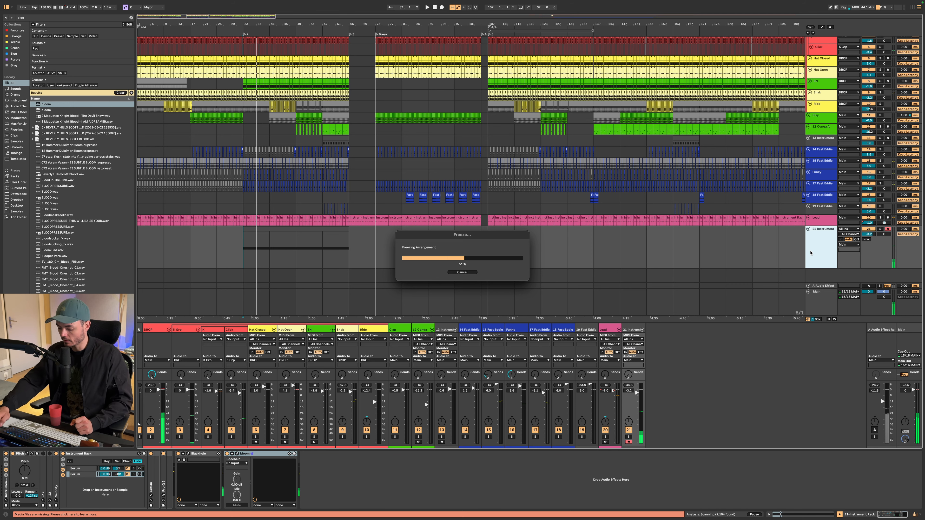
left_click(832, 262)
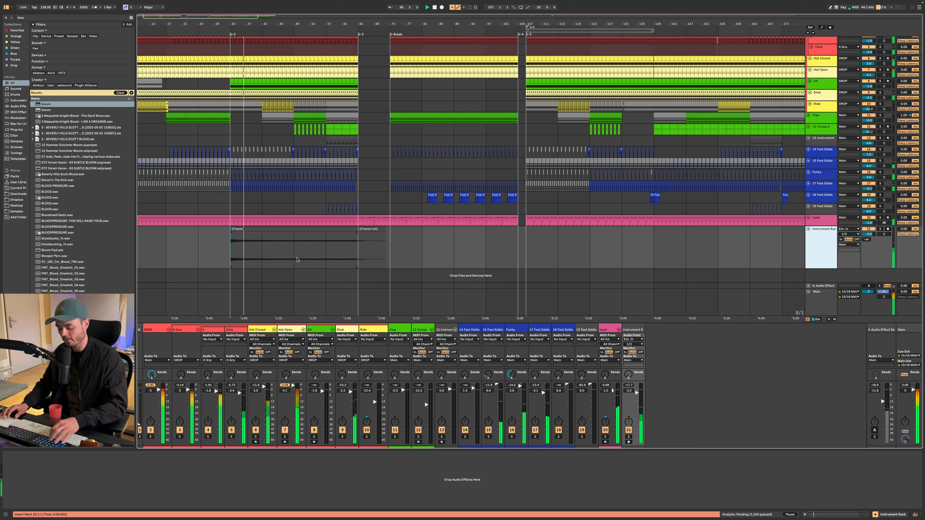
Step: Add FabFilter Pro-C 2 to the flattened noise track and load the SC Preset
key("super+f")
type("Pro-C 2 au")
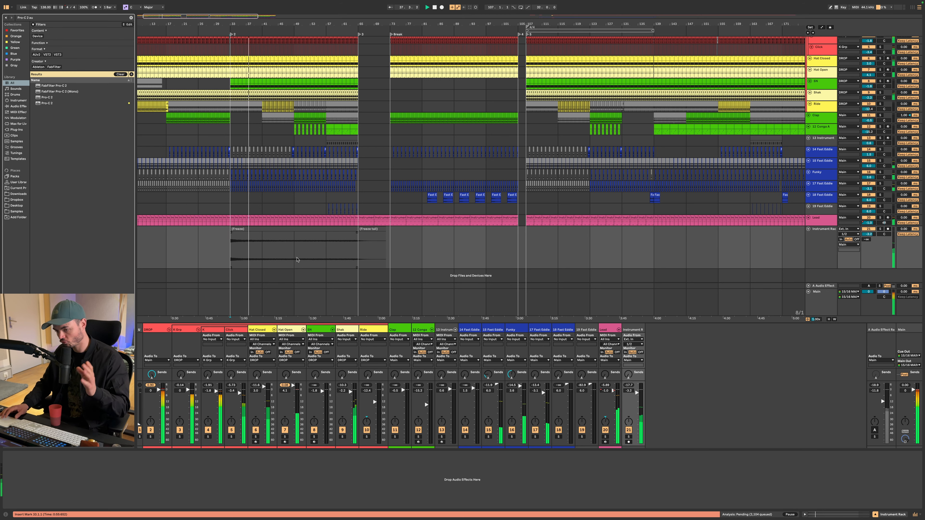
left_click(47, 105)
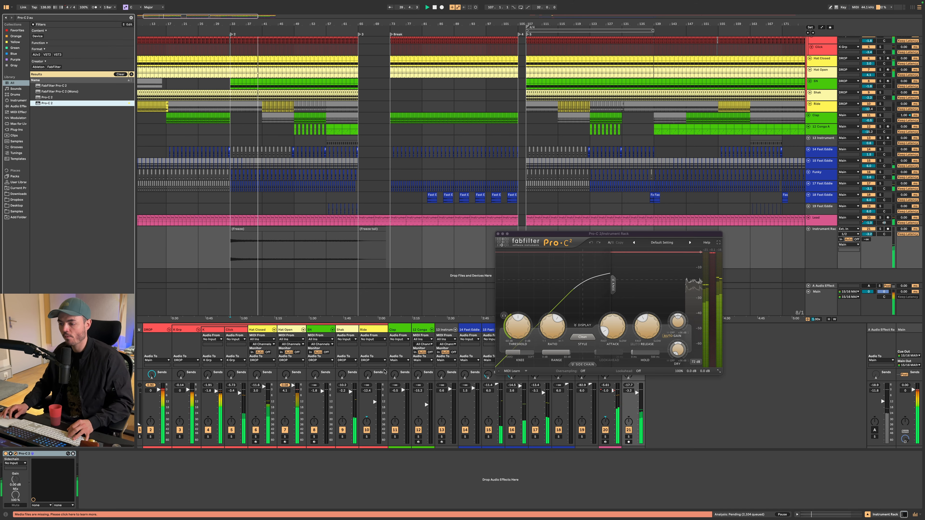
left_click(662, 243)
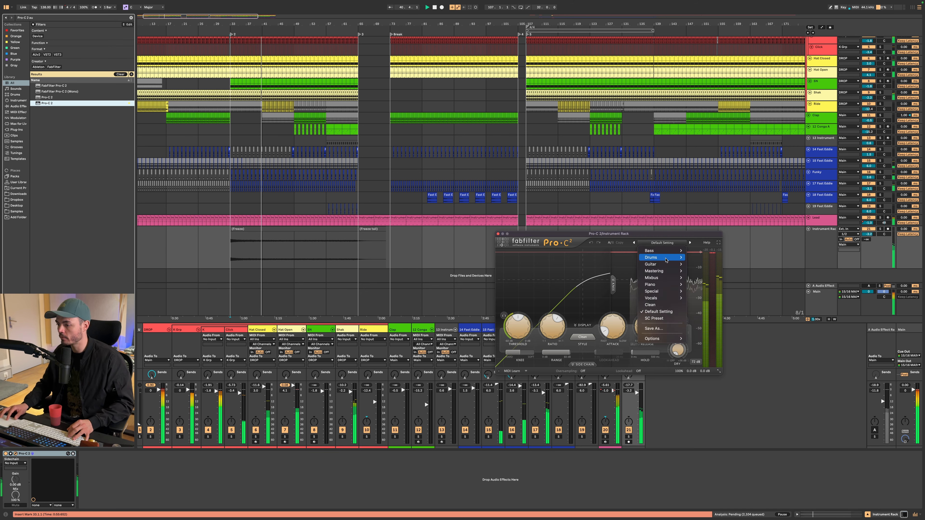
left_click(654, 319)
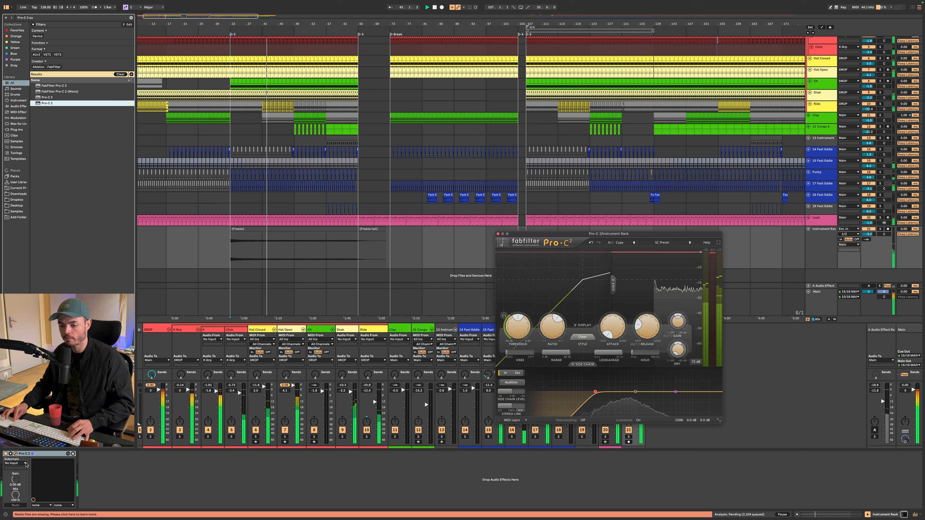
Step: Route Click, Post FX, into Pro-C 2 as its external sidechain source and replay the section
left_click(15, 463)
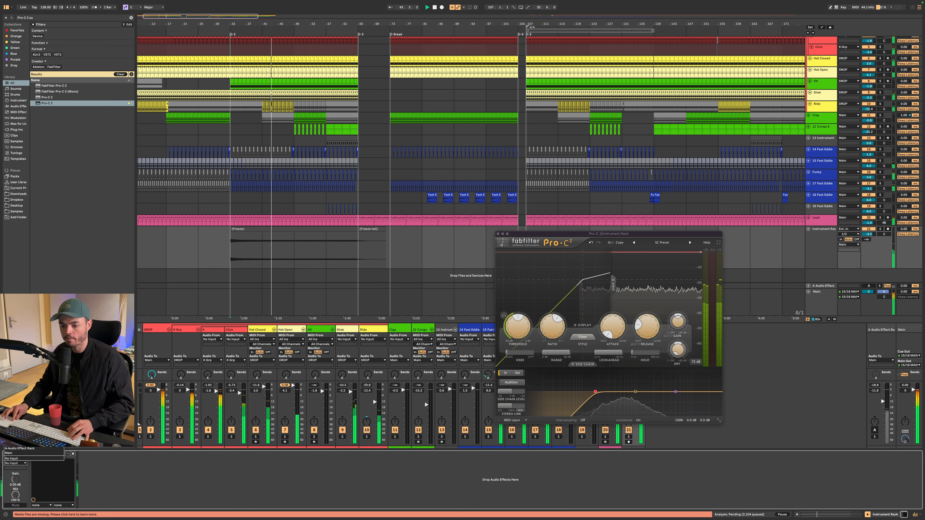
left_click(18, 369)
key("space")
key("space")
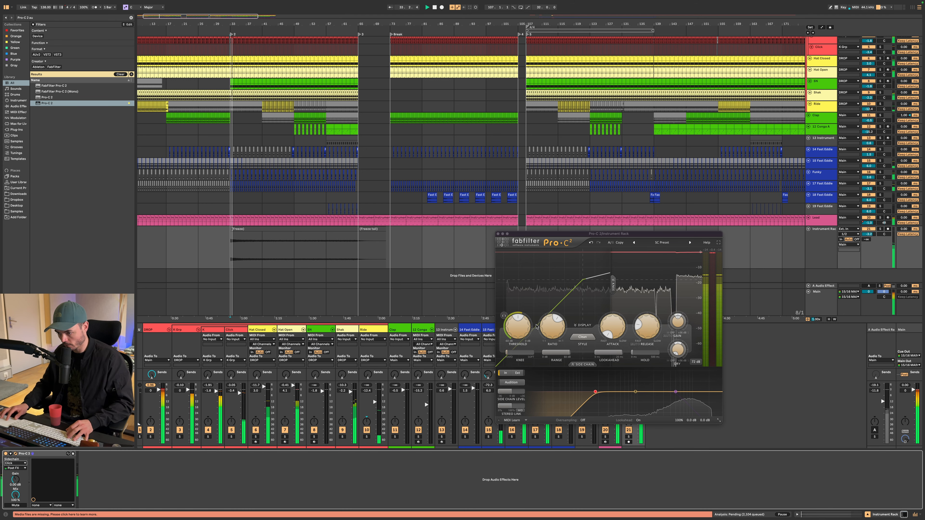
left_click(517, 373)
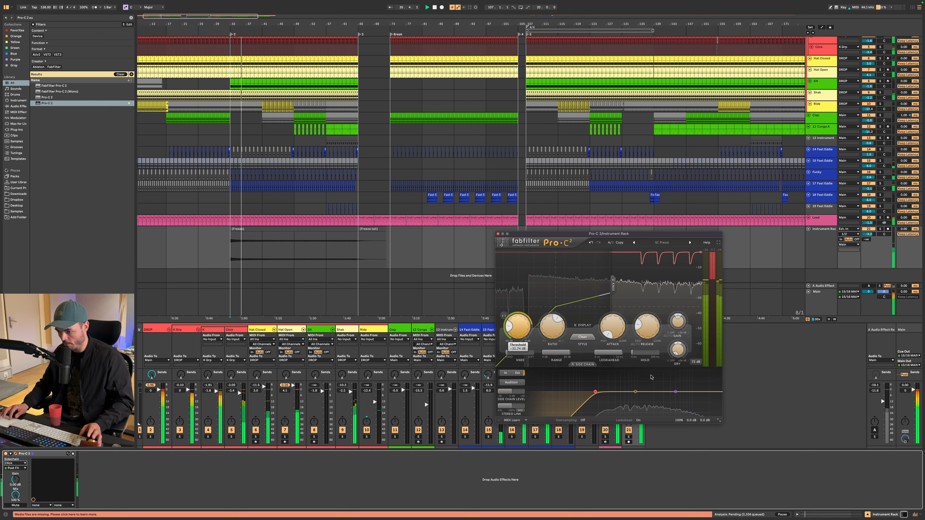
Step: Set the Pro-C 2 compression style to Pumping, raise the threshold and restart playback of the section
left_click(580, 337)
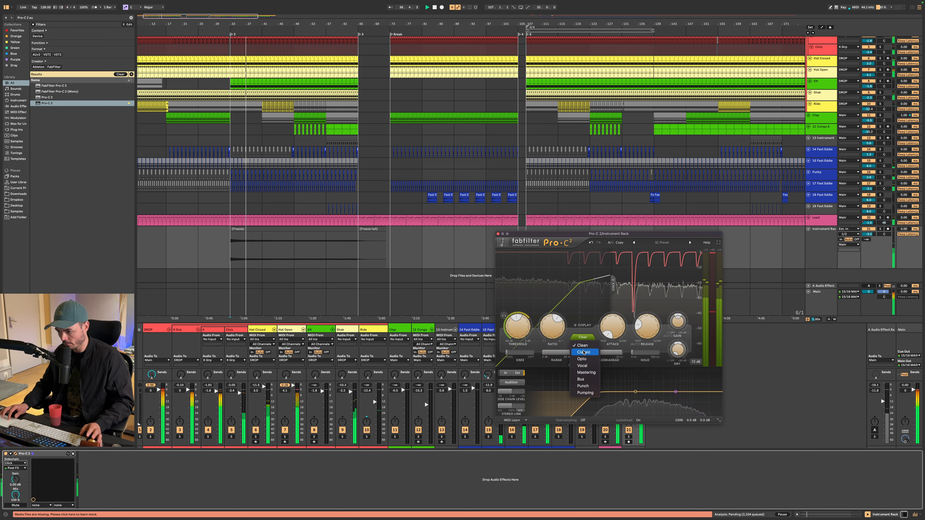
left_click(585, 393)
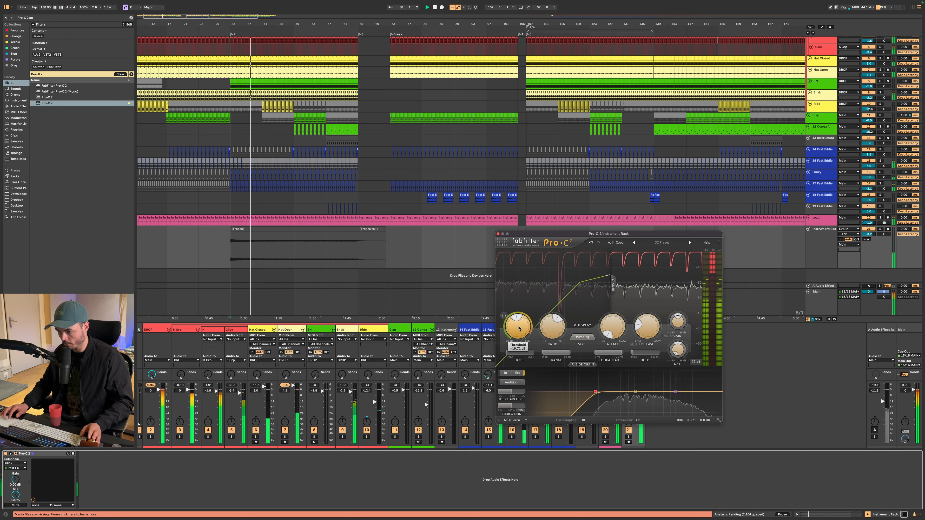
left_click_drag(519, 330, 518, 315)
key("space")
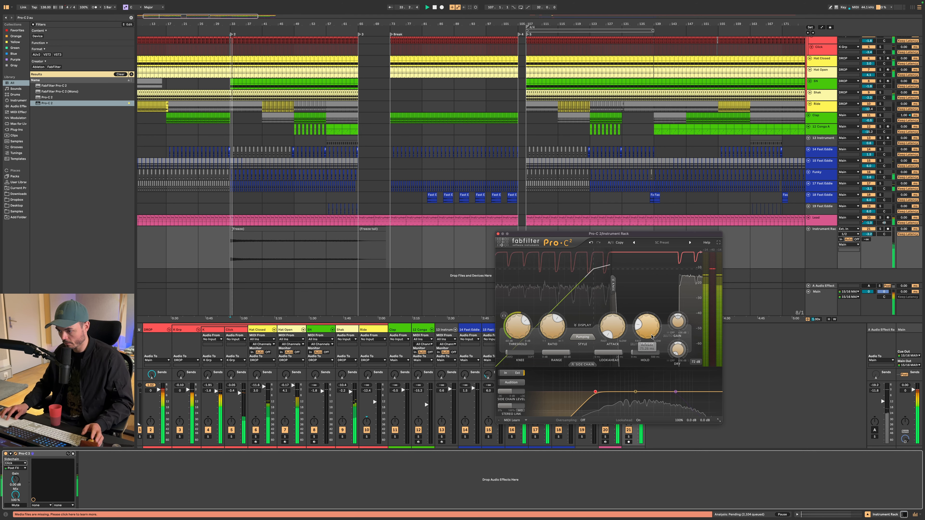
Step: Fine-tune the Pro-C 2 release and raise its threshold for lighter ducking, replaying the section to check the pumping
left_click_drag(652, 336, 651, 325)
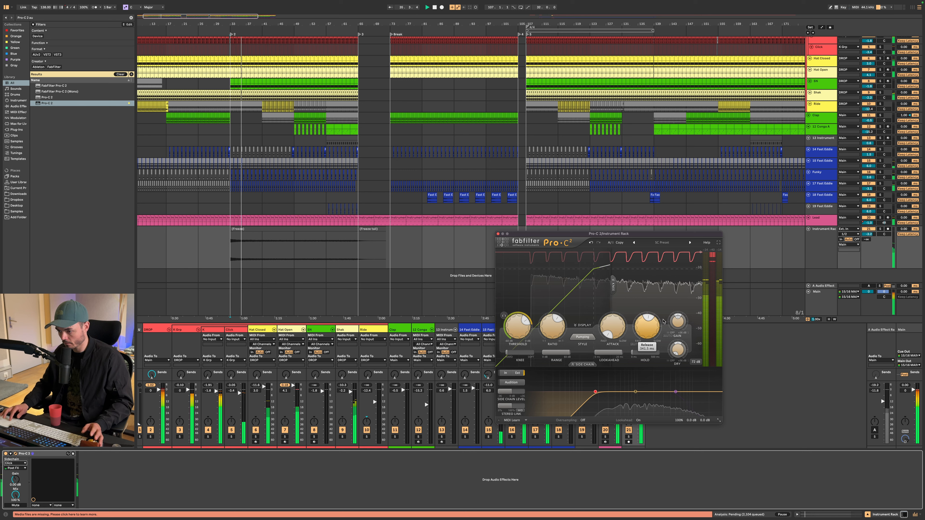
left_click_drag(647, 328, 646, 316)
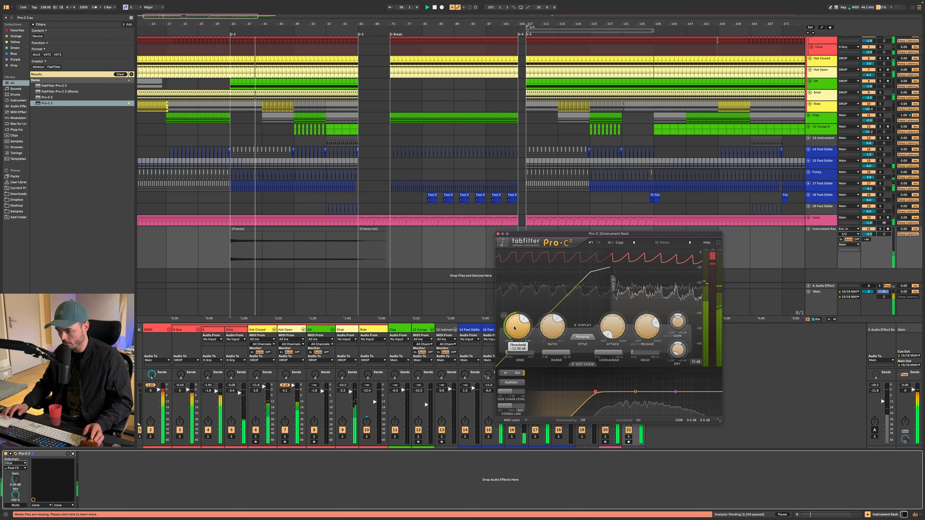
scroll(644, 327, "down", 10)
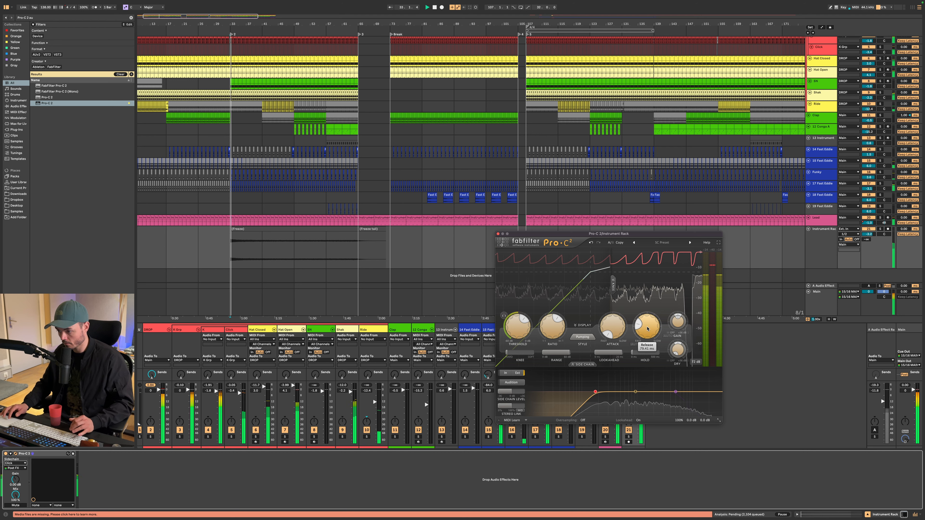
left_click_drag(648, 323, 648, 313)
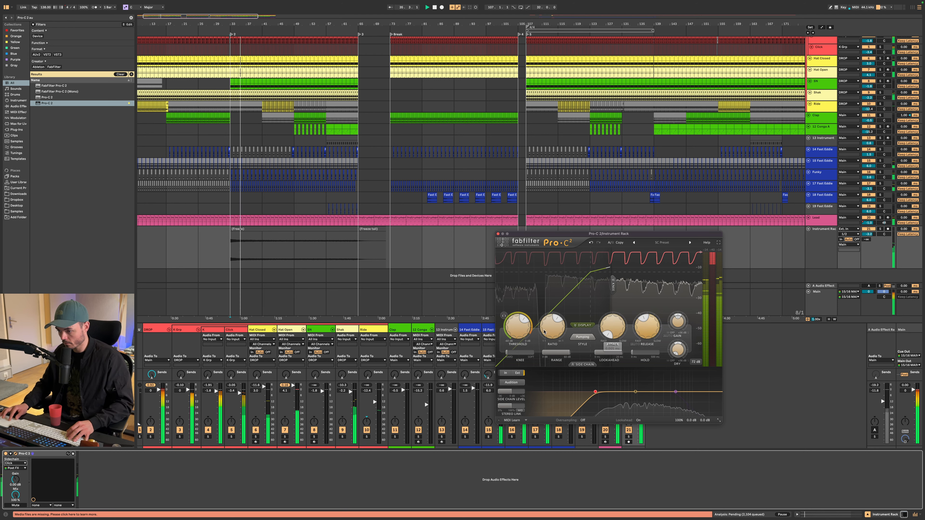
left_click_drag(512, 318, 513, 319)
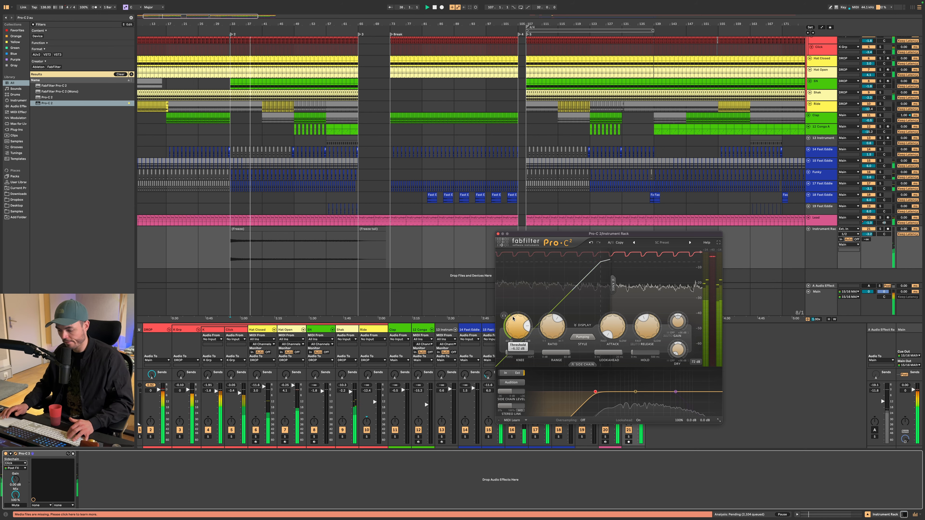
key("space")
key("space")
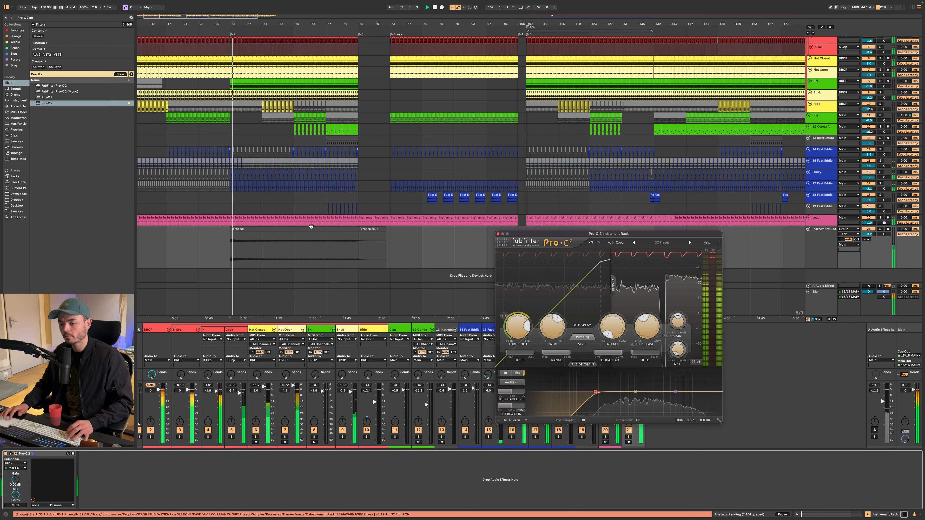
Step: Hide the plug-in window and rename the flattened instrument rack track as Noise
scroll(300, 253, "up", 1)
scroll(300, 253, "down", 5)
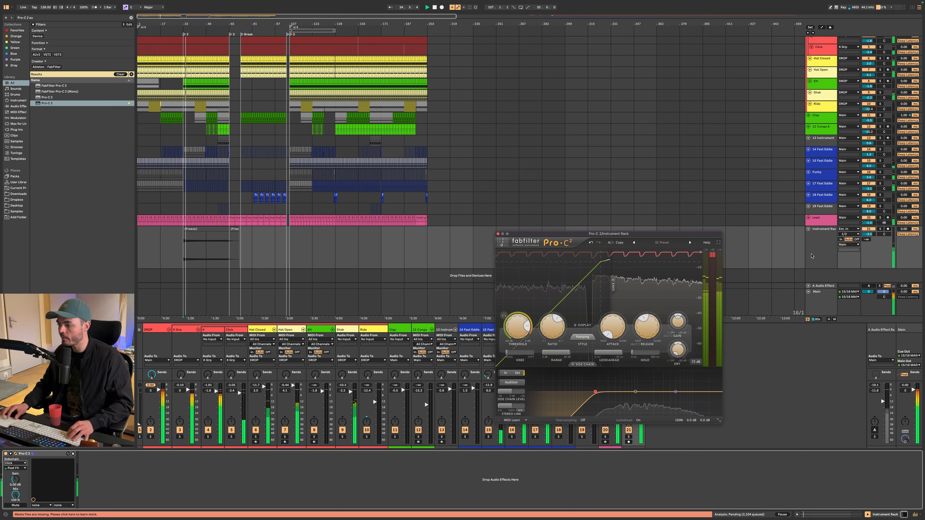
left_click(811, 256)
key("alt+super+p")
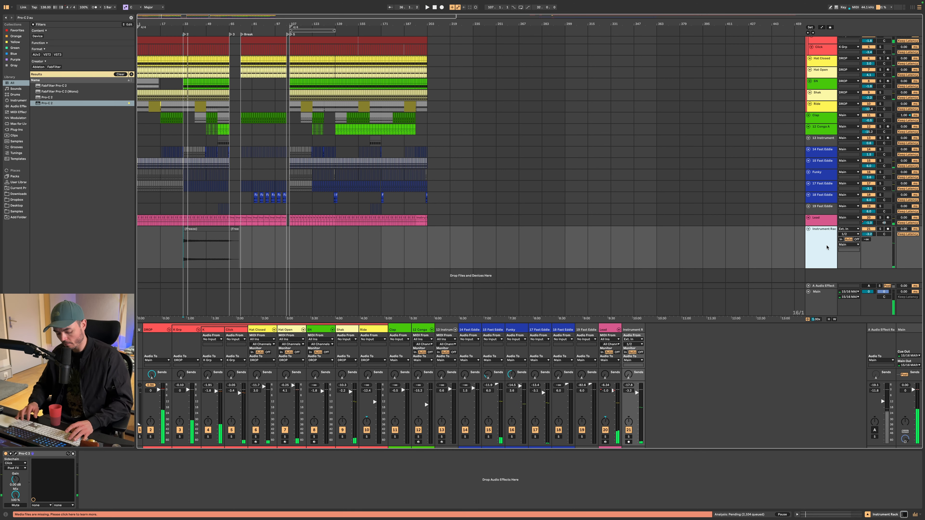
key("s")
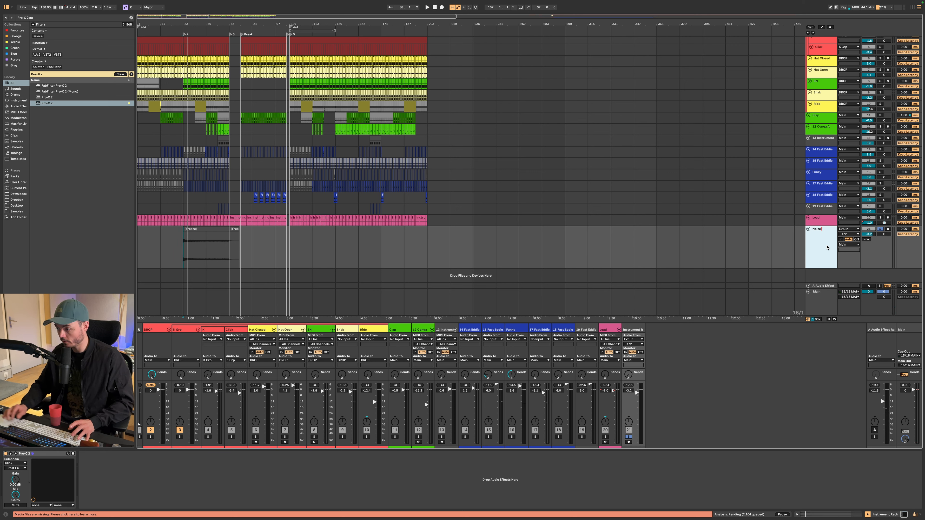
key("Return")
key("s")
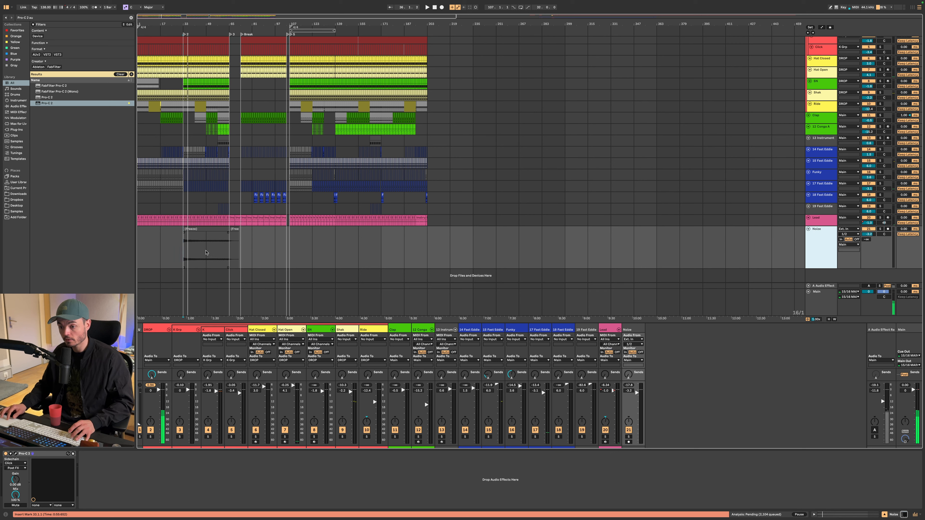
Step: Copy the noise clip at bar 33 to the start of the arrangement and lower the Noise track's volume during playback
left_click(233, 252, "shift")
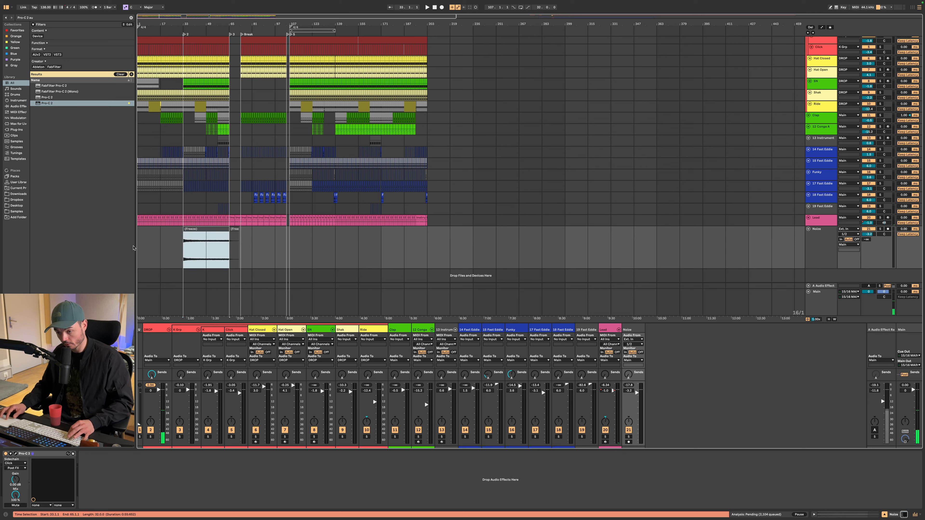
left_click(138, 251)
key("super+v")
left_click(138, 251)
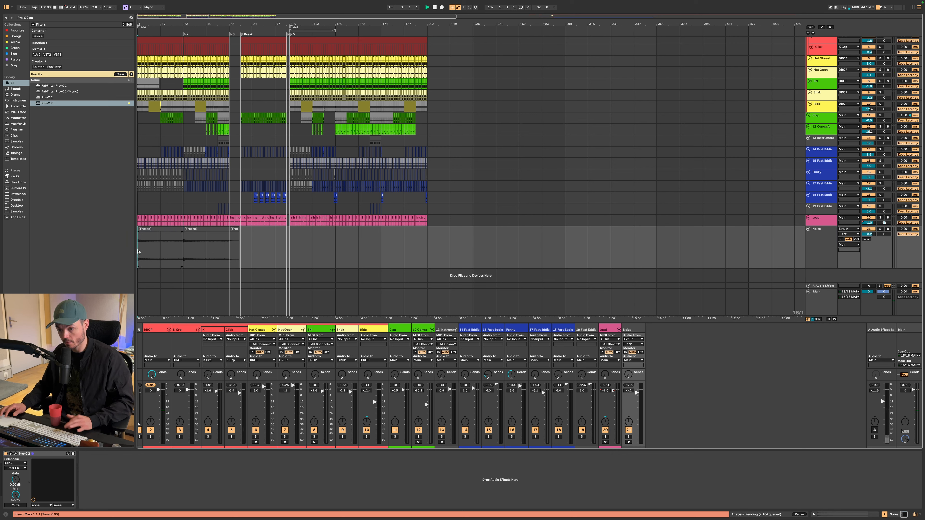
key("space")
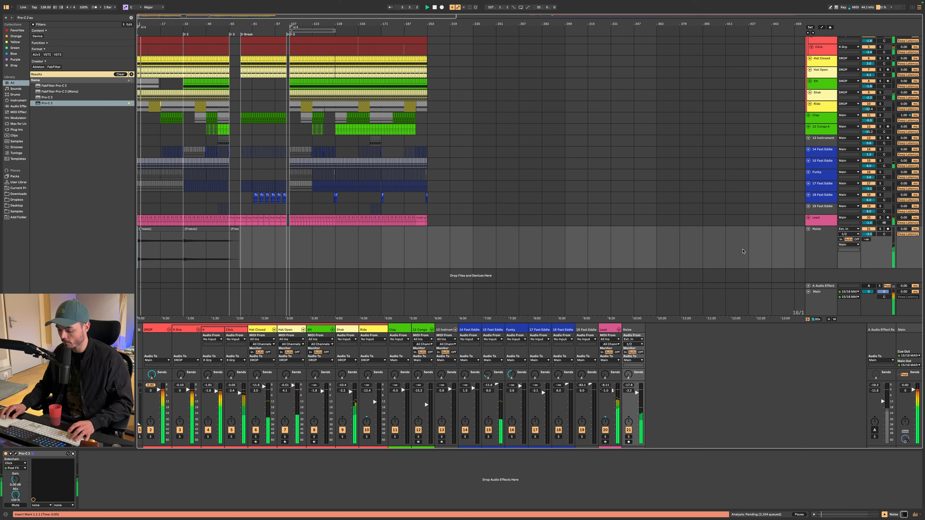
left_click(810, 252)
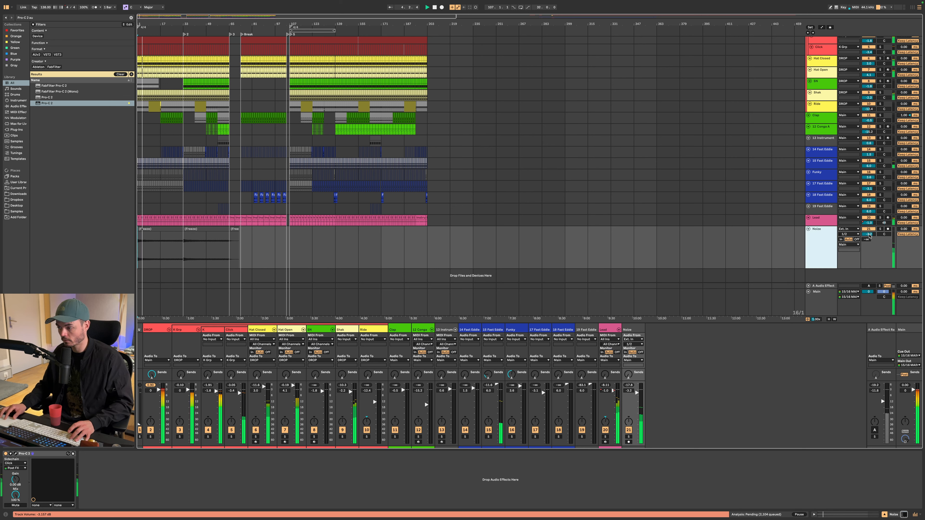
left_click_drag(869, 234, 869, 236)
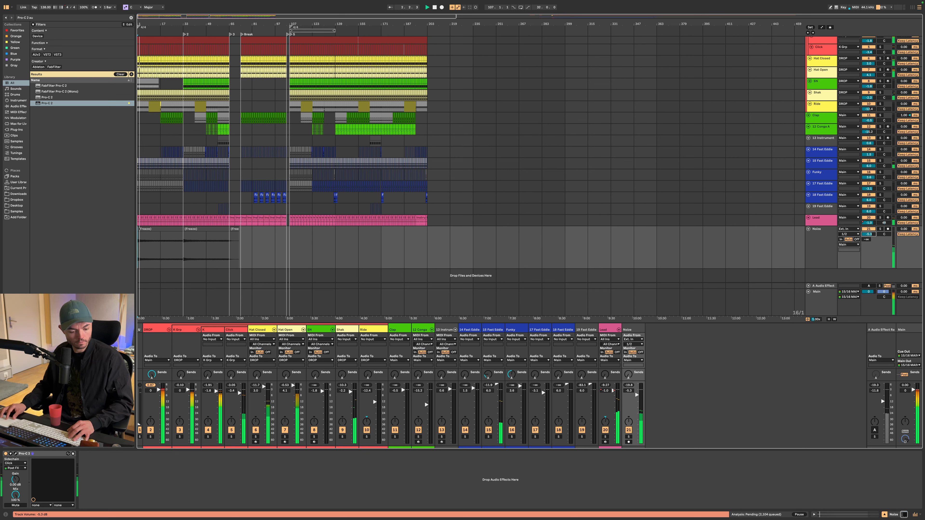
Step: Place a noise clip on a new audio track below Noise and extend its end to bar 33
scroll(141, 248, "up", 5)
left_click_drag(268, 229, 268, 276)
key("space")
scroll(266, 261, "up", 5)
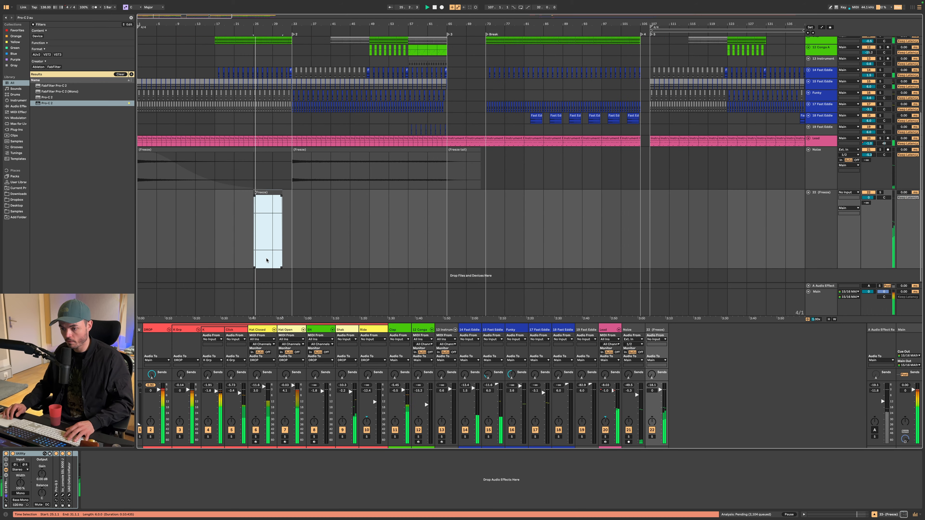
left_click_drag(280, 192, 292, 192)
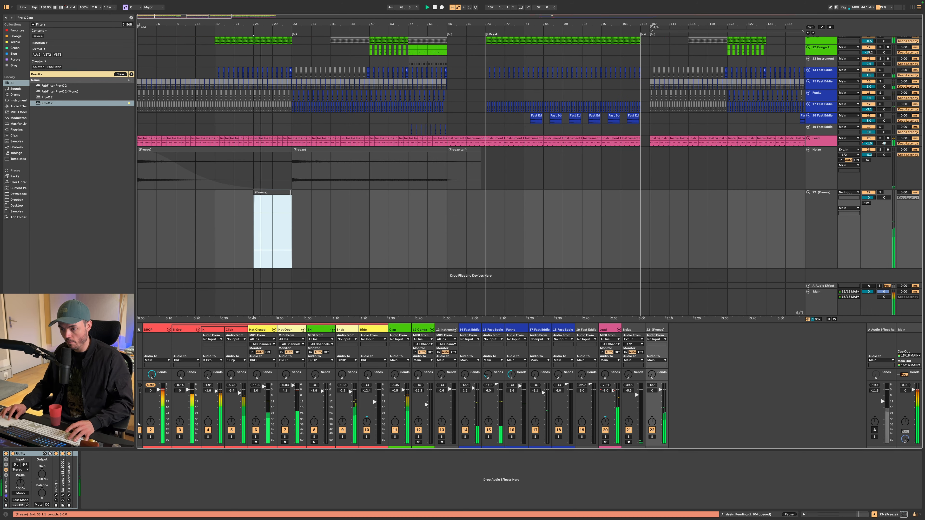
Step: Add a curved fade-in across the whole reversed noise clip before bar 33 and replay the transition
scroll(292, 195, "up", 3)
mouse_move(208, 215)
left_mouse_down()
mouse_move(294, 221)
mouse_move(298, 198)
left_mouse_up()
key("alt+super+f")
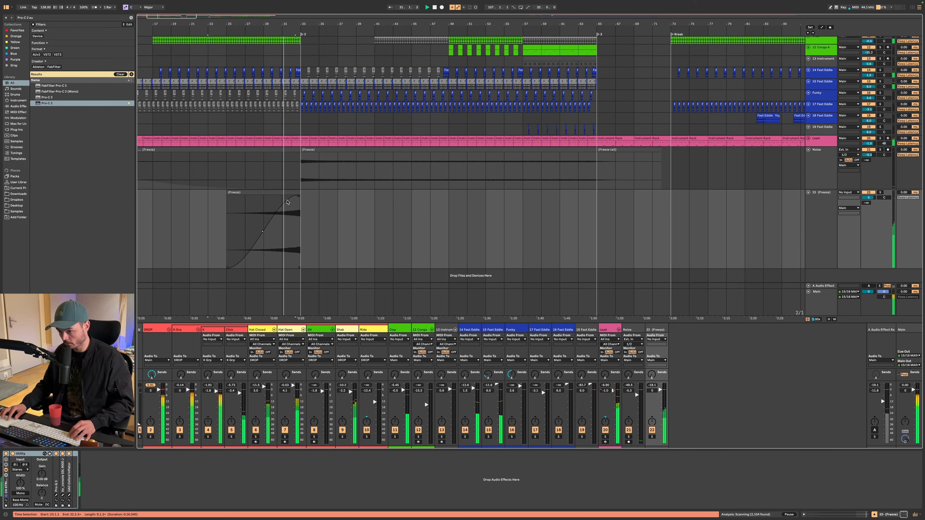
left_click(291, 193)
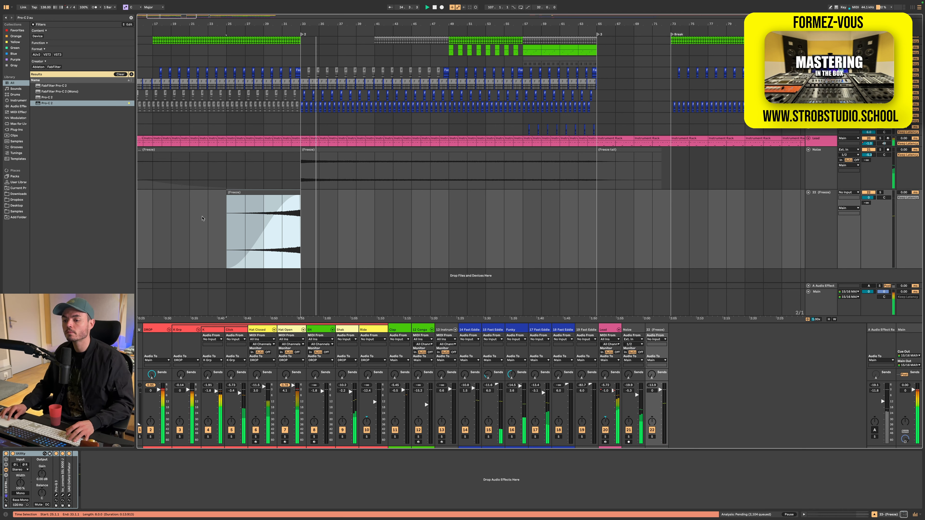
left_click(190, 215)
key("space")
key("space")
Step: Turn off warping for the reversed noise clip and move it so that it ends at bar 33
double_click(280, 192)
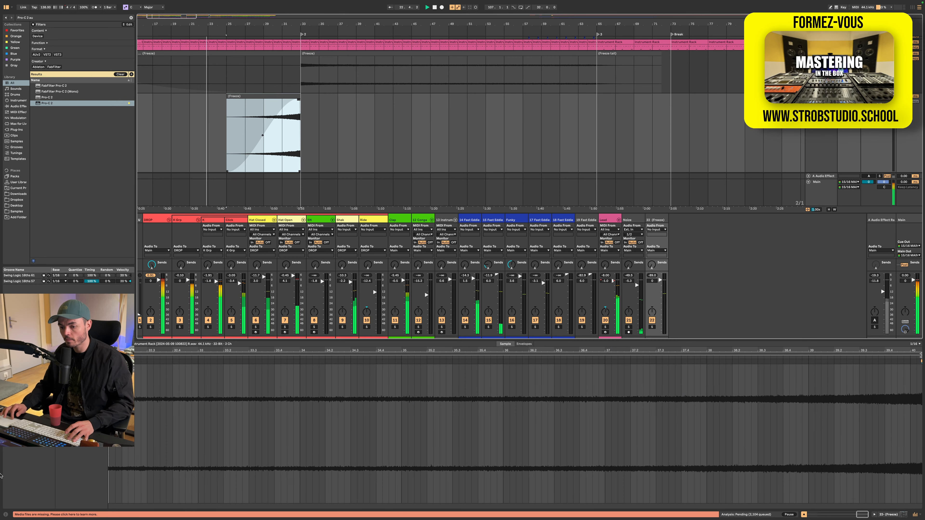
left_click(65, 352)
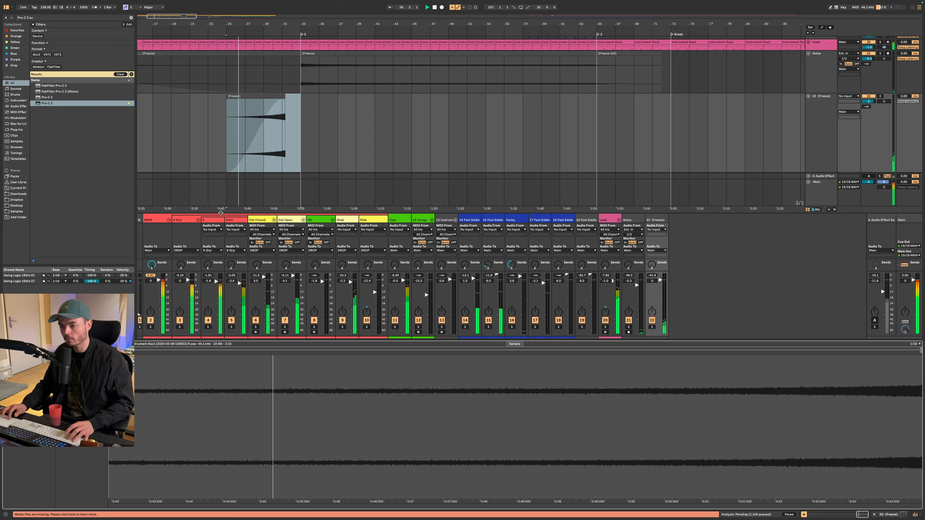
left_click_drag(272, 96, 287, 99)
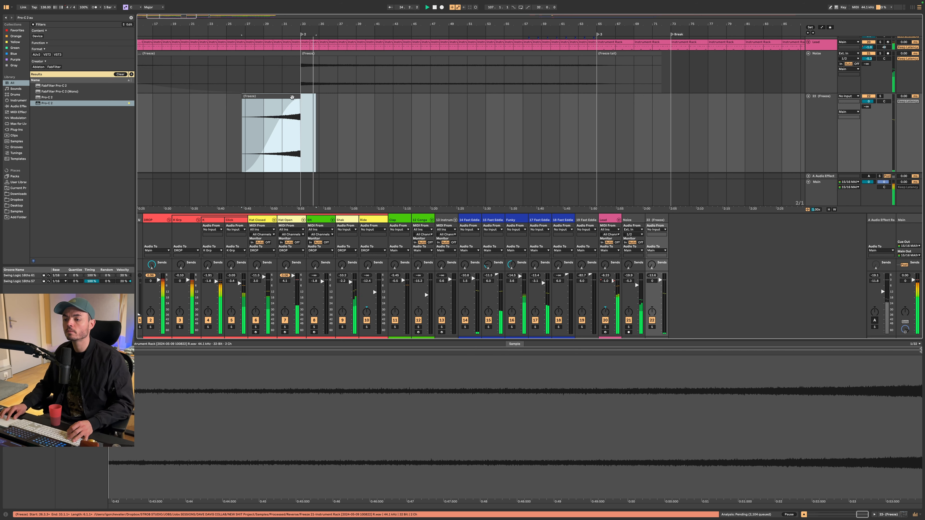
Step: Lower the volume of the reversed noise riser's track in stages while replaying the transition into bar 33
left_click(292, 97)
left_click_drag(869, 101, 869, 110)
left_click(278, 146)
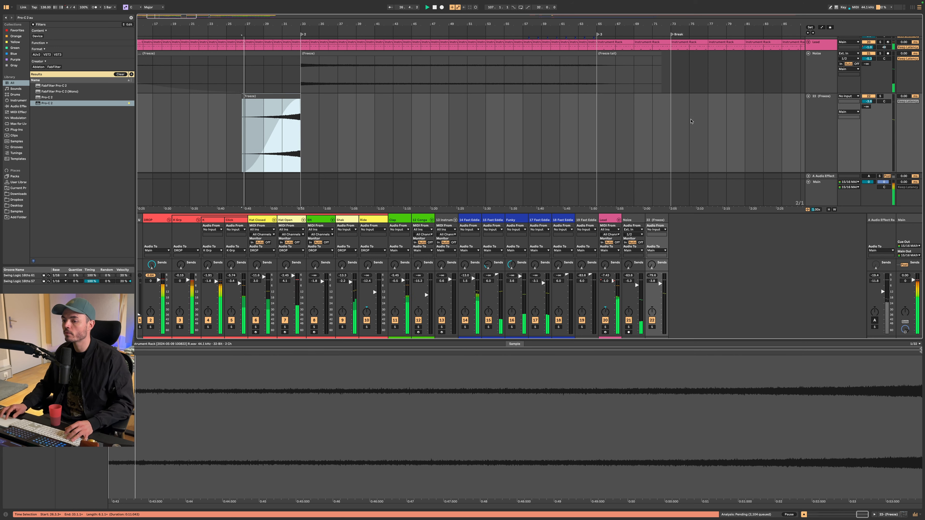
left_click(278, 147)
key("space")
key("space")
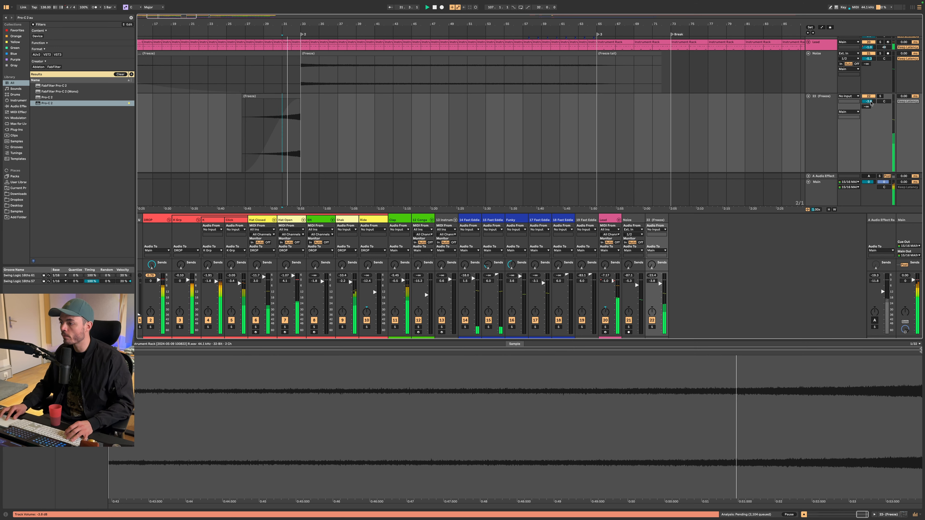
left_click_drag(869, 102, 869, 110)
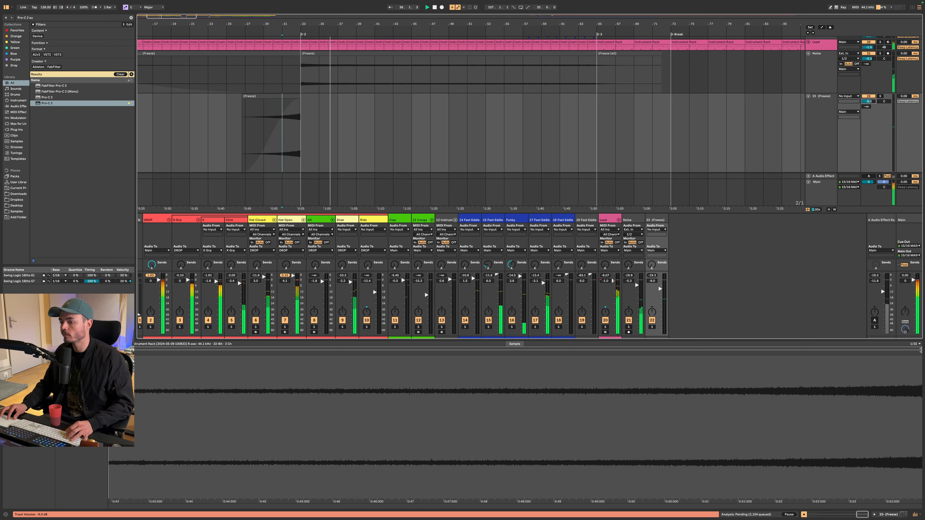
left_click(278, 143)
key("space")
key("space")
Step: Move the reversed riser so it ends at bar 105 and paste the bar 33 Noise clip at the Break marker
scroll(278, 143, "down", 5)
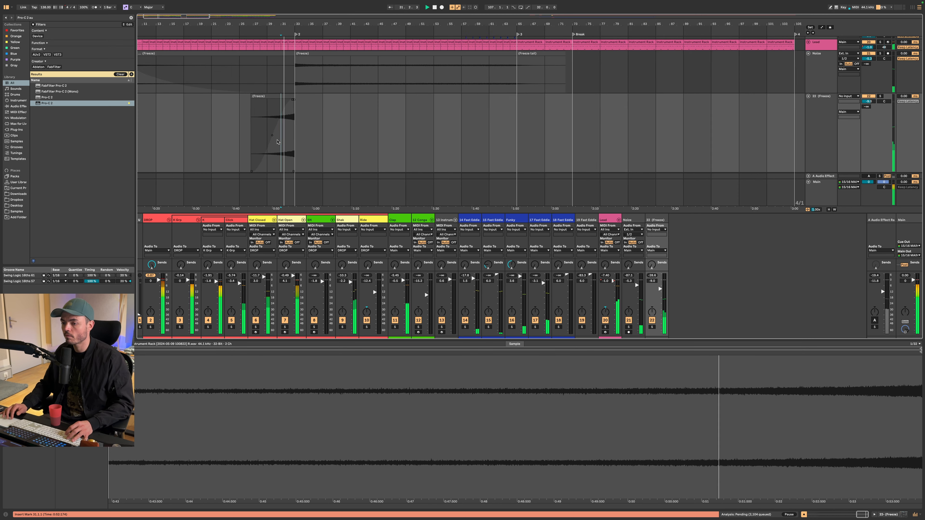
key("space")
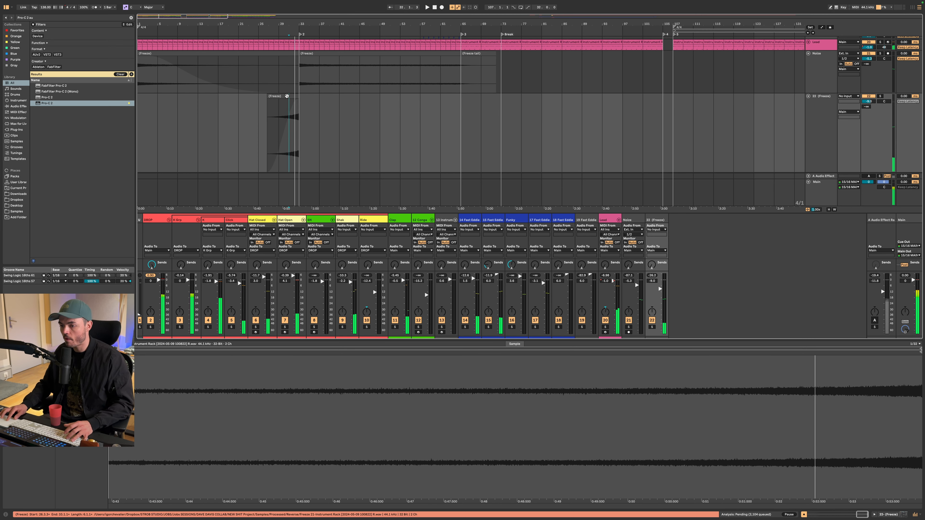
left_click_drag(277, 143, 526, 127)
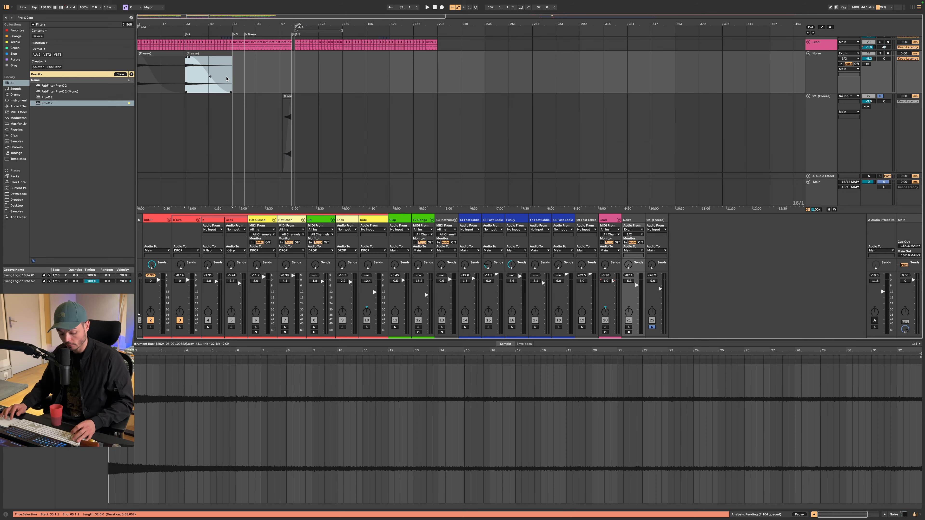
left_click(248, 78)
key("super+v")
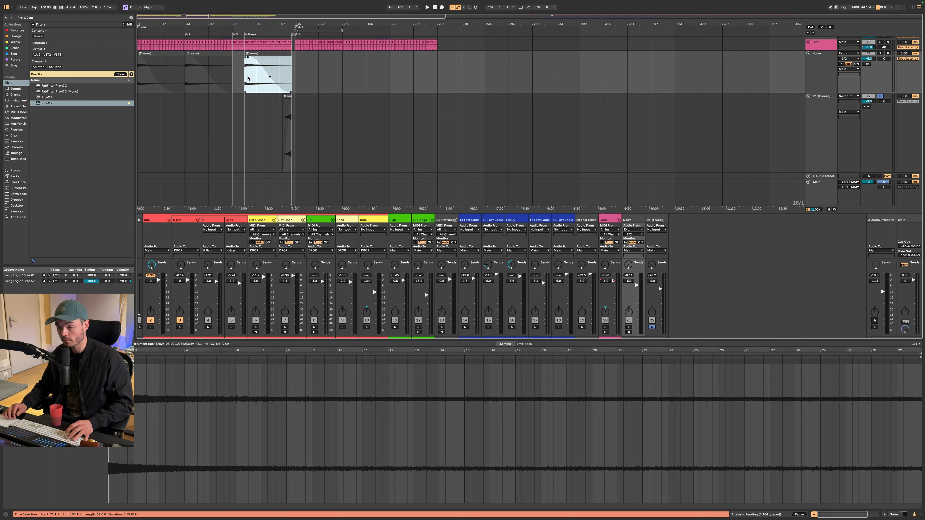
Step: Play the arrangement from bar 49 and compare the Noise track soloed and in the full mix
scroll(248, 78, "up", 5)
scroll(248, 78, "left", 10)
key("Down")
left_click(410, 71)
key("space")
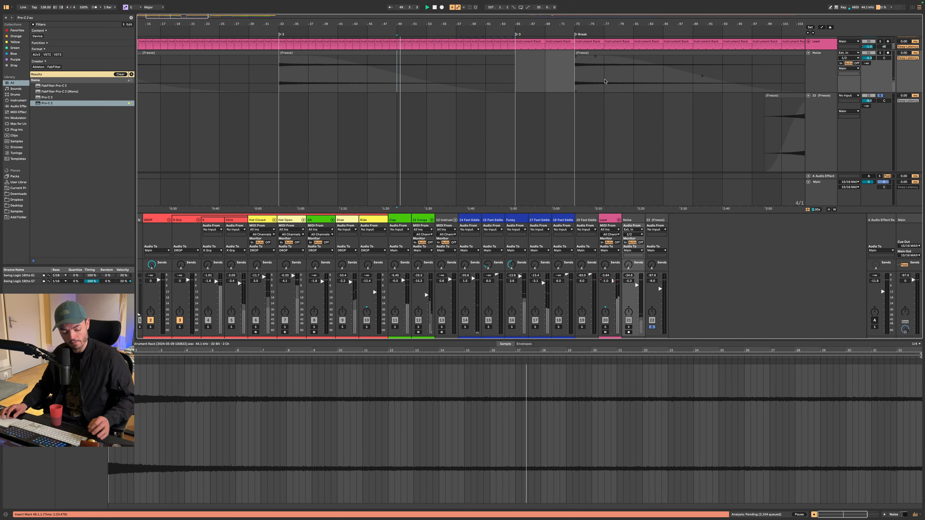
key("s")
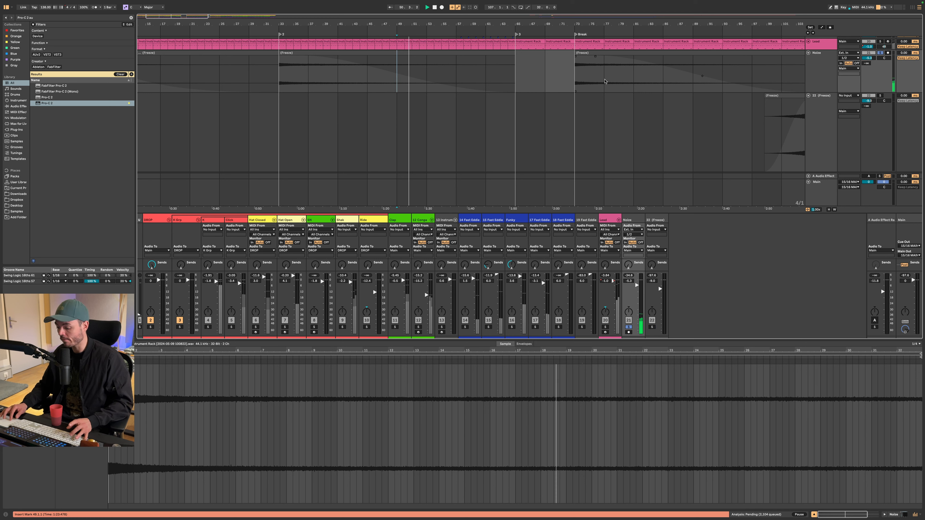
key("s")
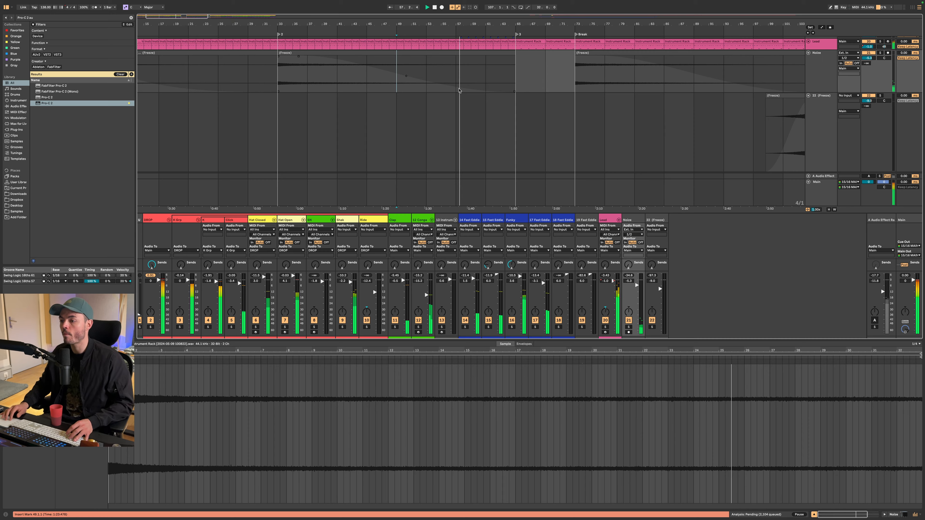
Step: Repeat the opening of the bar 33 Noise clip at bar 57 and give the preceding clip a long fade-out ending there
scroll(459, 91, "right", 5)
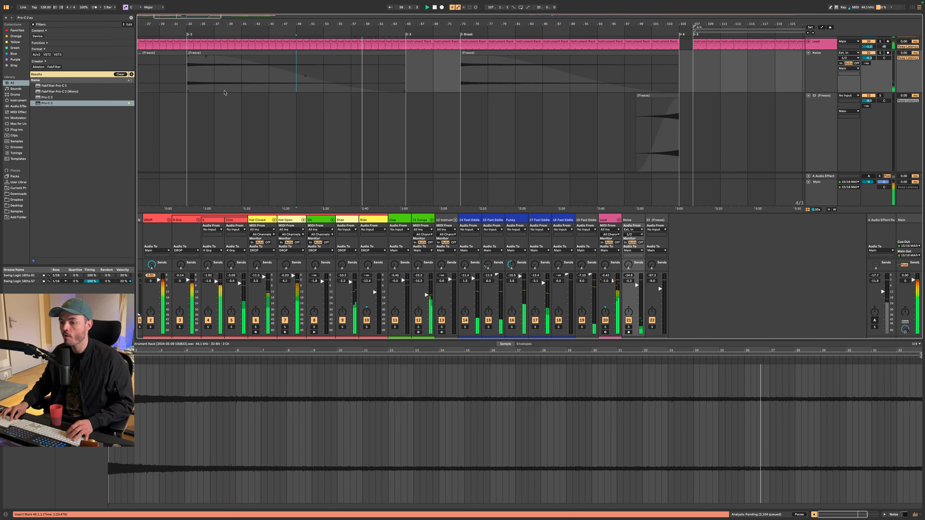
left_click_drag(224, 93, 248, 87)
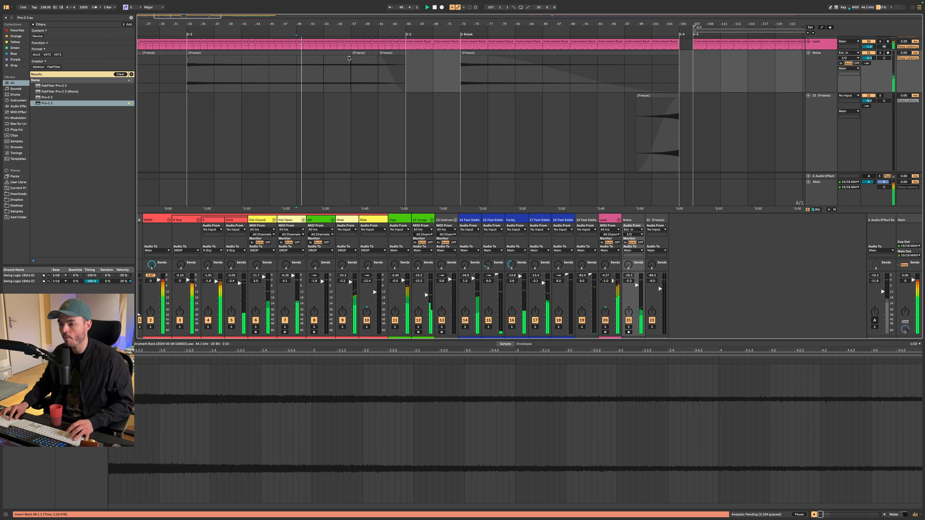
left_click_drag(348, 57, 440, 63)
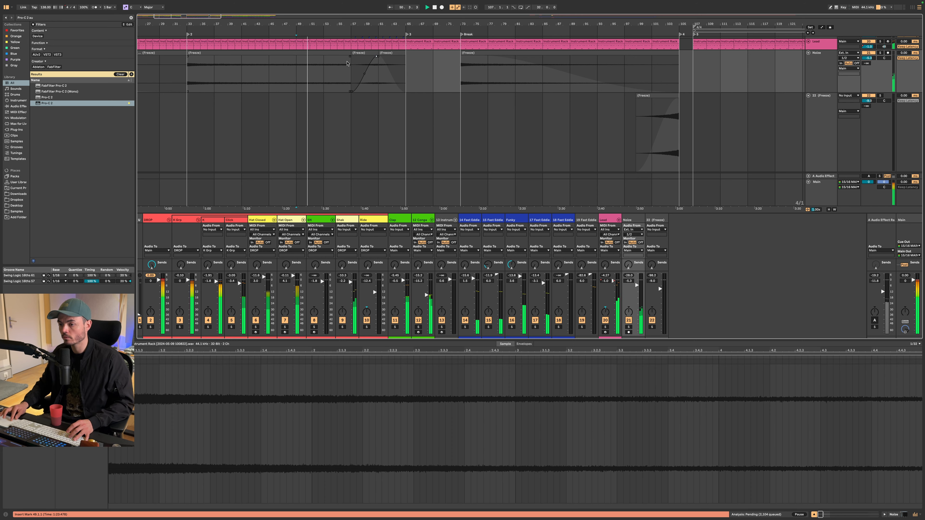
left_click_drag(350, 58, 237, 69)
scroll(333, 83, "up", 3)
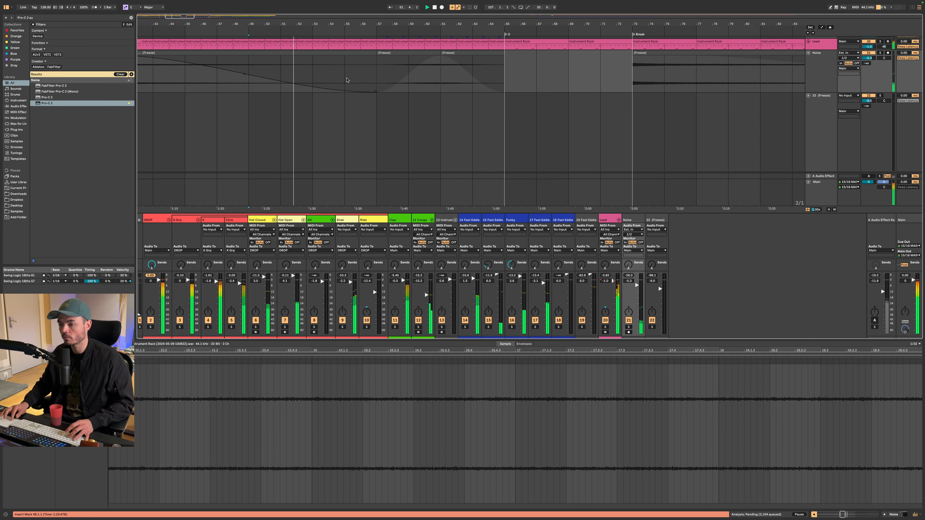
Step: Shorten the fade-in of the bar 57 Noise clip so that it starts almost immediately
left_click_drag(439, 58, 375, 59)
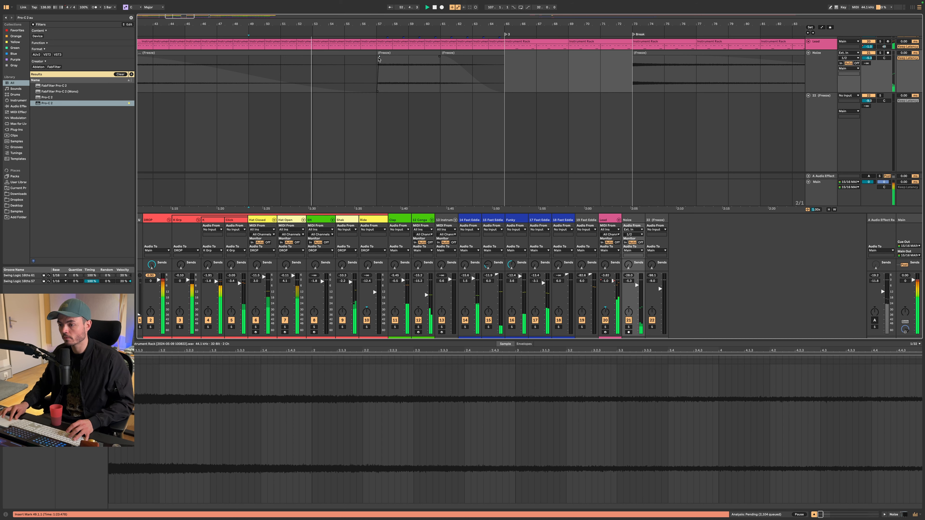
scroll(378, 58, "up", 5)
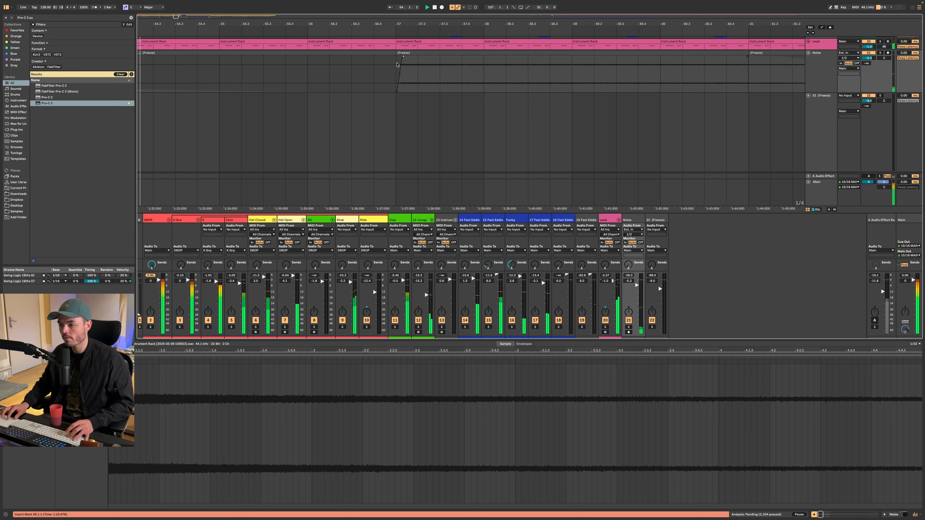
left_click_drag(403, 57, 400, 57)
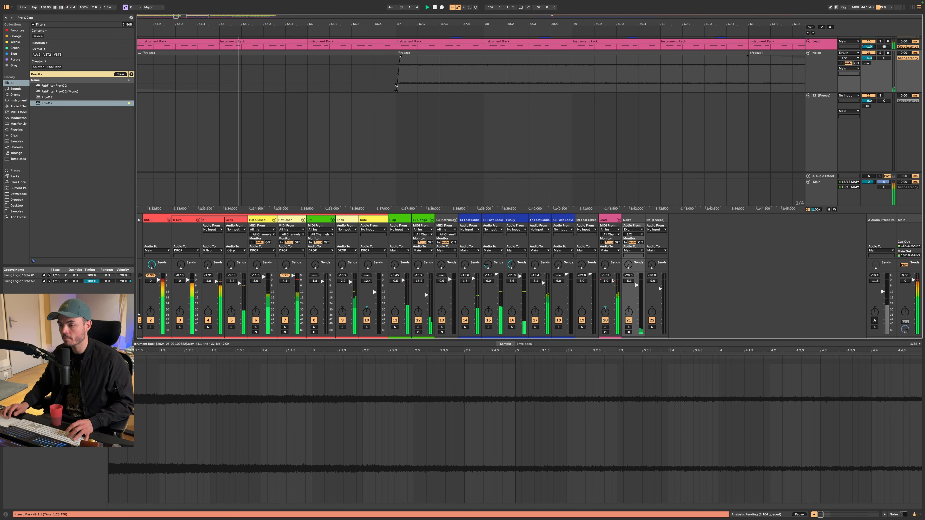
Step: Make the bar 57 Noise clip run as one piece to bar 65 and fade it out from about bar 58
scroll(395, 84, "down", 4)
left_click(518, 52)
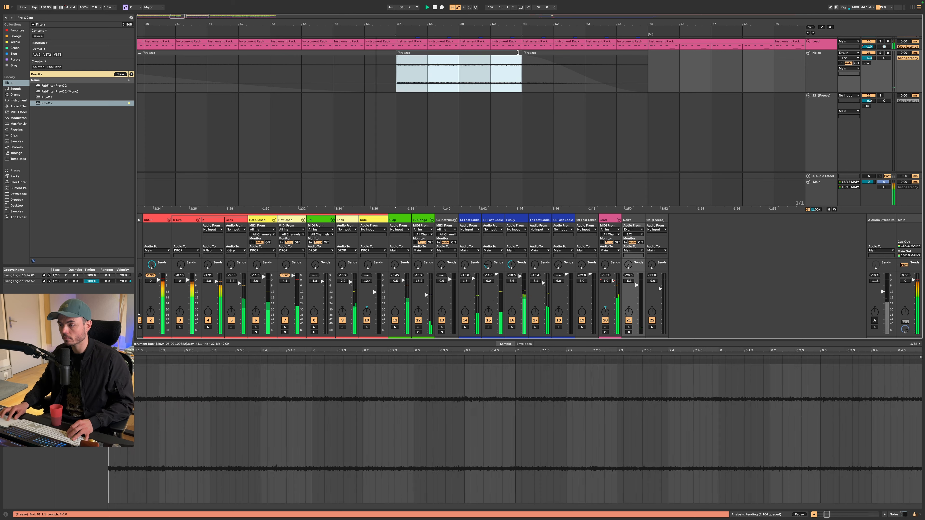
left_click_drag(518, 52, 444, 74)
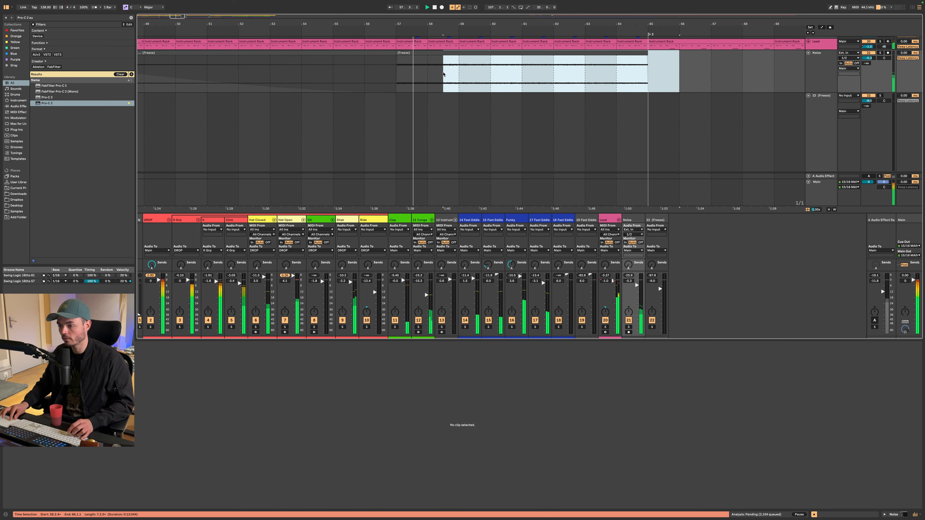
key("super+alt+f")
left_click(414, 80)
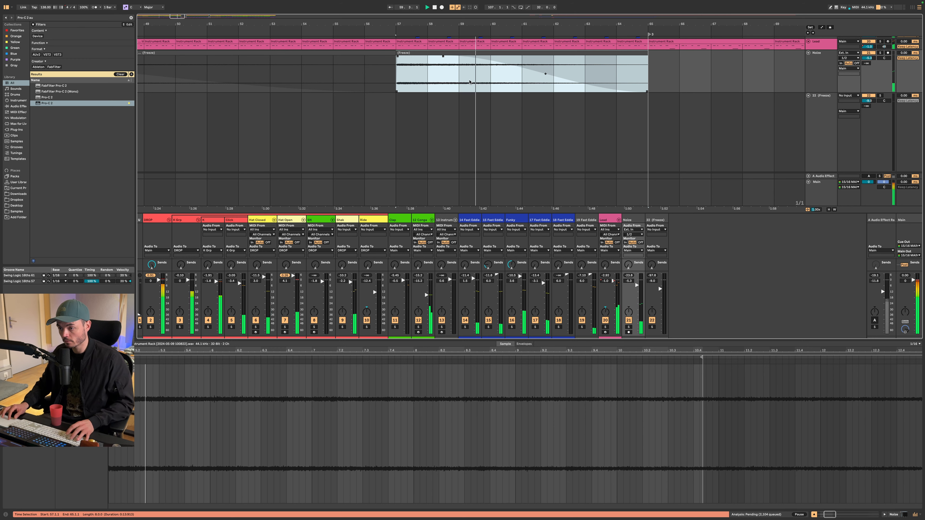
Step: Replay the passage into bar 57 to check the new Noise clip in the full mix
key("space")
key("space")
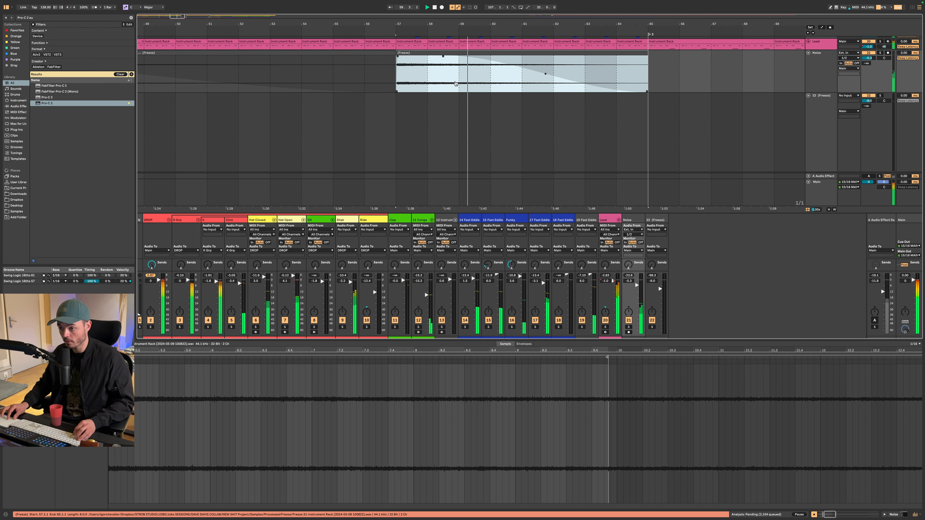
left_click(355, 70)
key("space")
key("space")
scroll(429, 77, "up", 3)
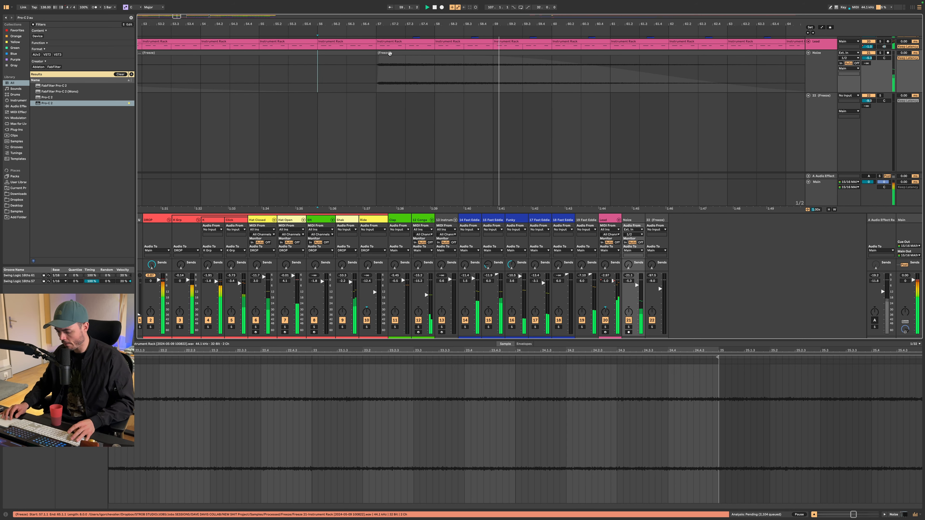
Step: Move the Noise clip from the Break marker to bar 107, the start of the following drop
scroll(390, 53, "down", 4)
scroll(390, 53, "down", 4)
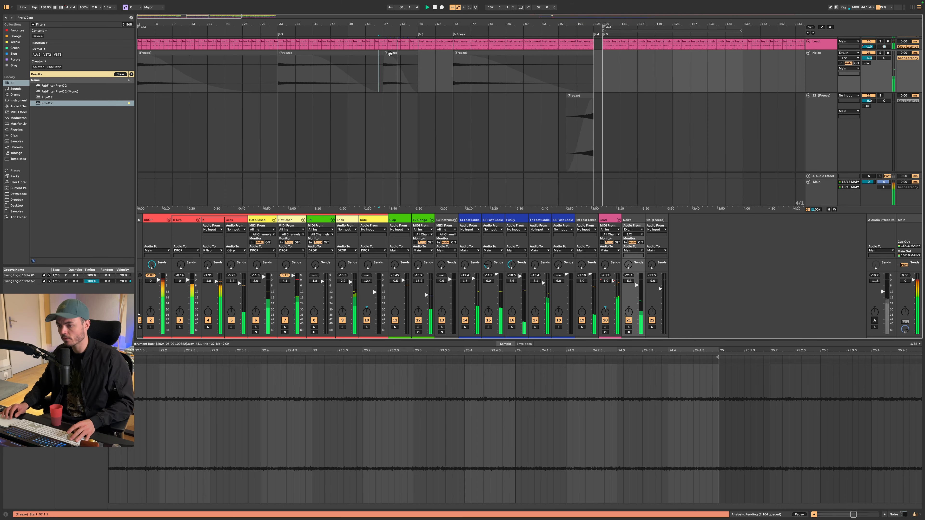
scroll(380, 82, "down", 4)
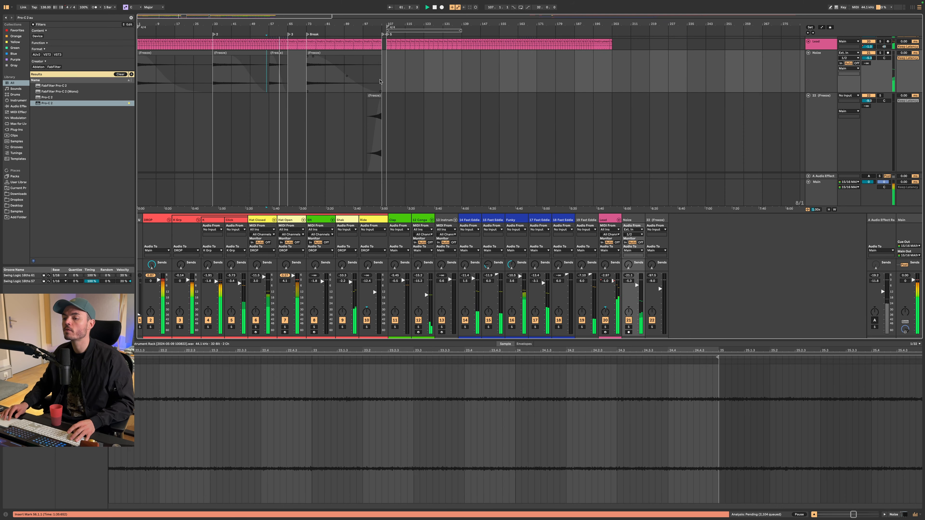
scroll(380, 81, "up", 3)
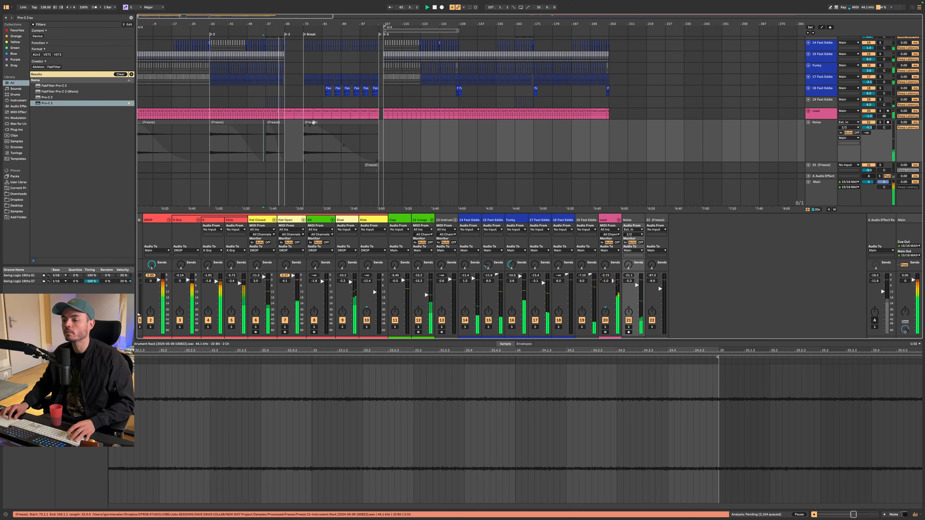
left_click_drag(322, 122, 386, 134)
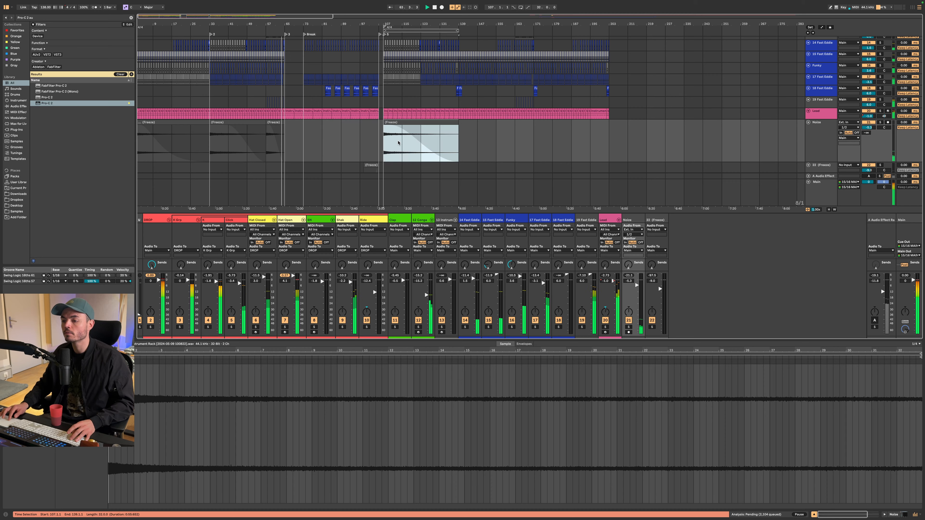
Step: Colour the Noise and 22 (Freeze) tracks white
scroll(360, 136, "down", 4)
scroll(360, 137, "down", 1)
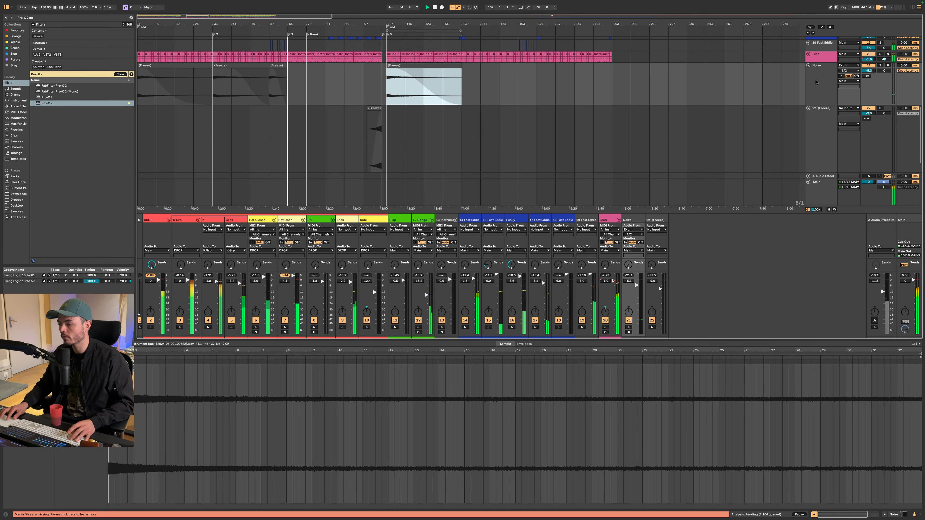
left_click(816, 126)
left_click(820, 79, "shift")
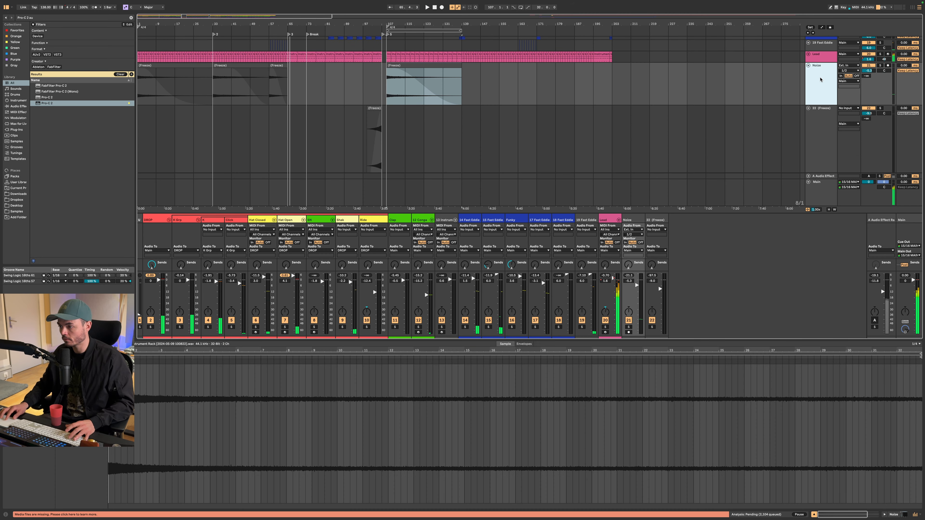
right_click(821, 135)
left_click(816, 88)
right_click(817, 88)
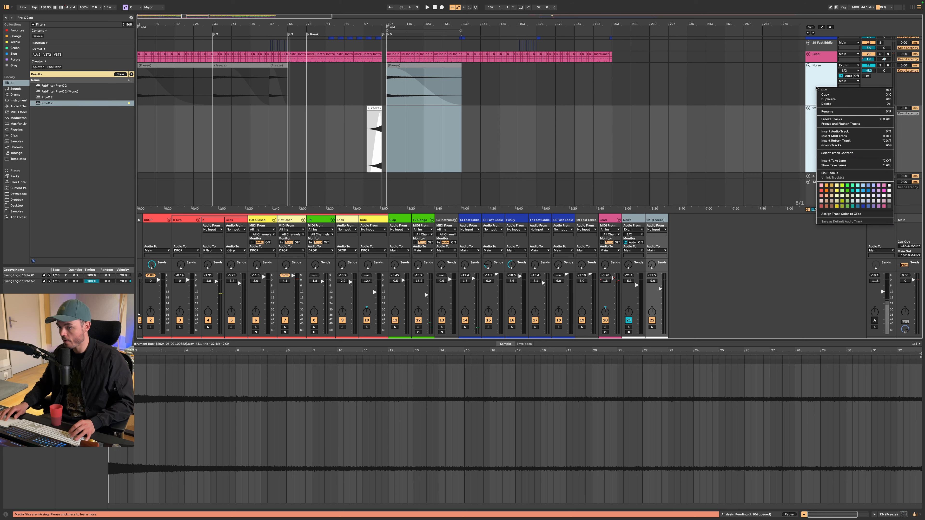
Step: Assign the white track colour to the clips on the Noise track
left_click(809, 82)
right_click(819, 88)
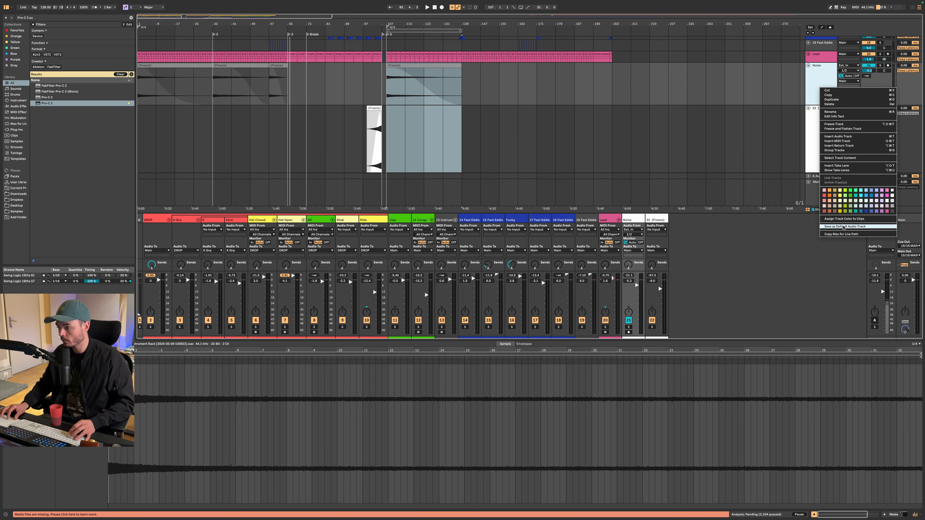
left_click(844, 220)
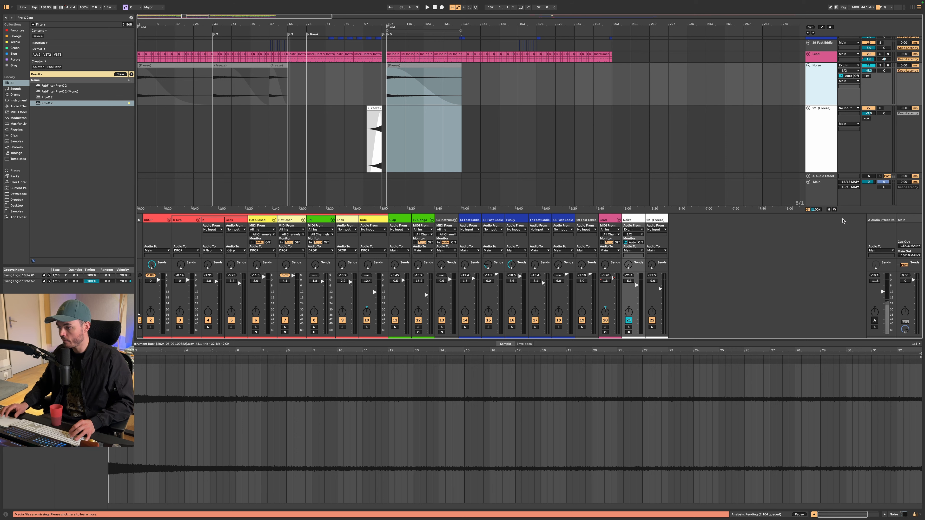
left_click(752, 121)
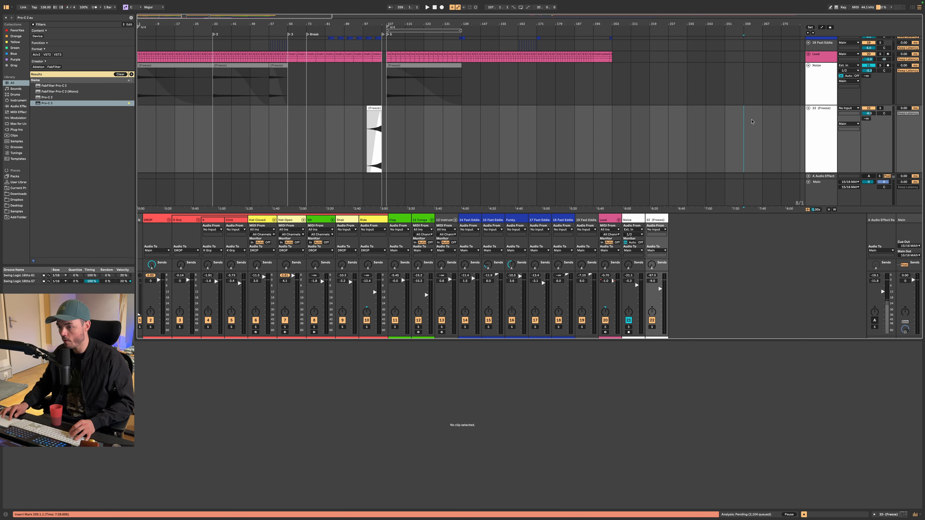
right_click(811, 84)
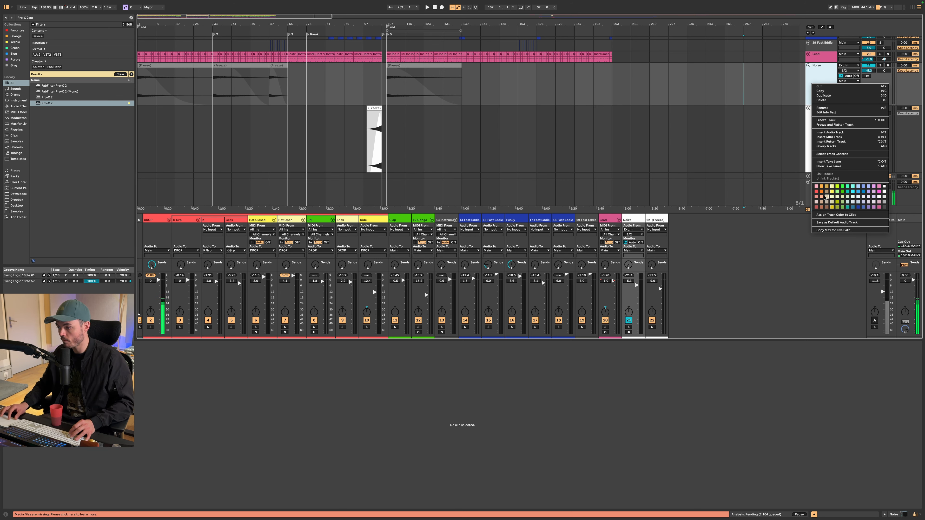
left_click(825, 214)
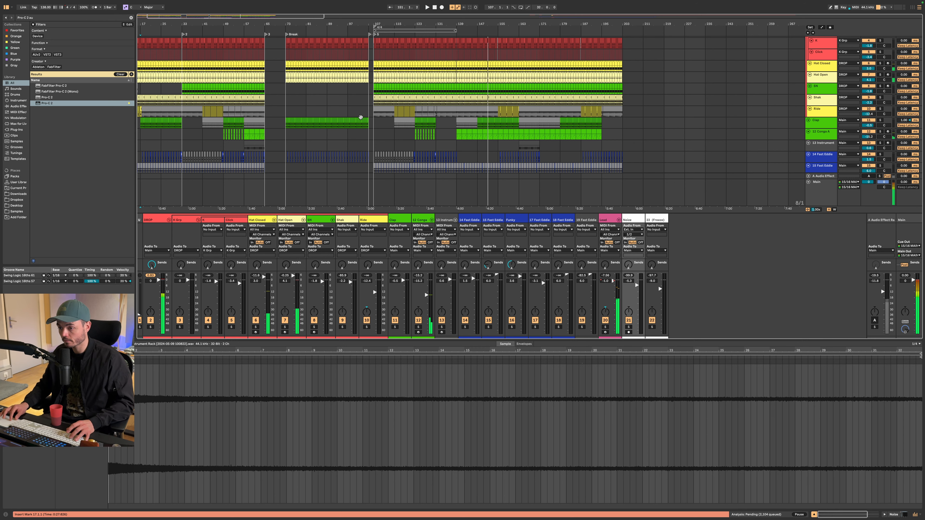
Step: Select the DROP group track and play the arrangement from just before bar 107 into the drop
left_click(369, 138)
scroll(870, 80, "up", 3)
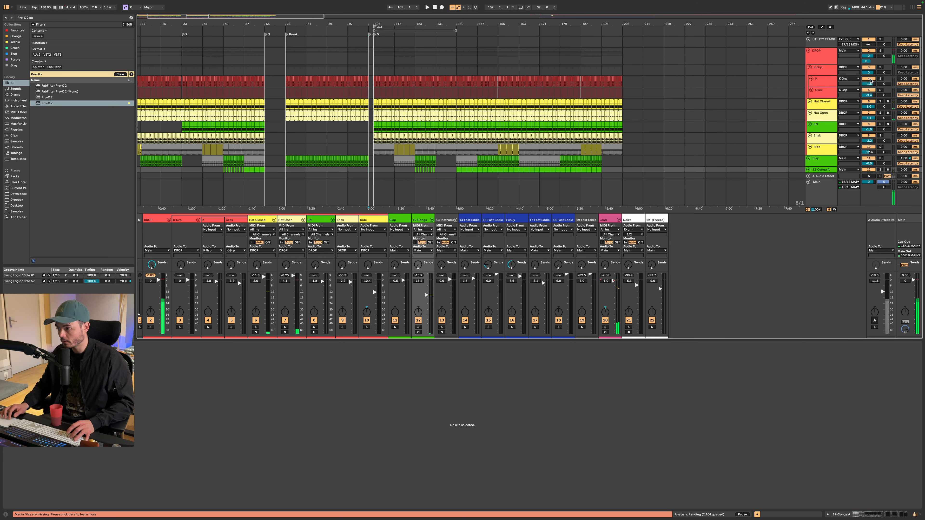
left_click(831, 58)
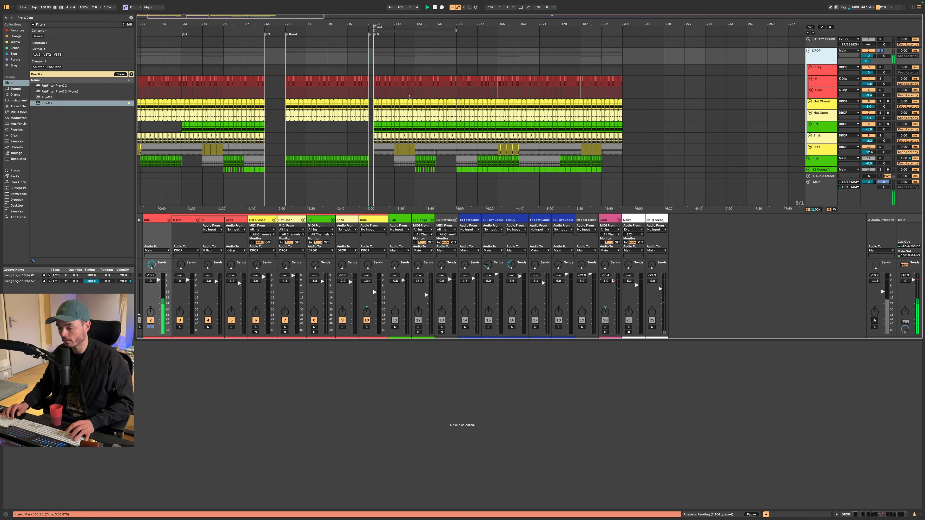
scroll(409, 98, "up", 3)
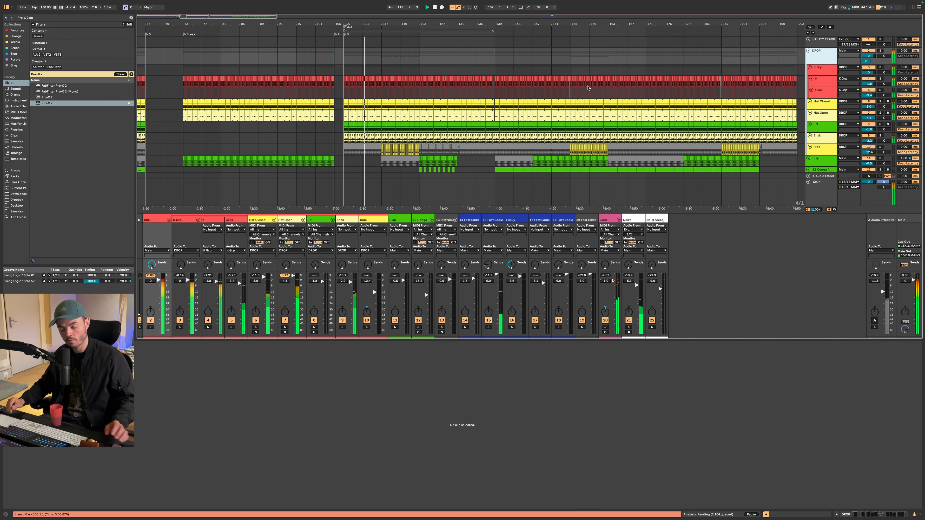
scroll(470, 95, "down", 5)
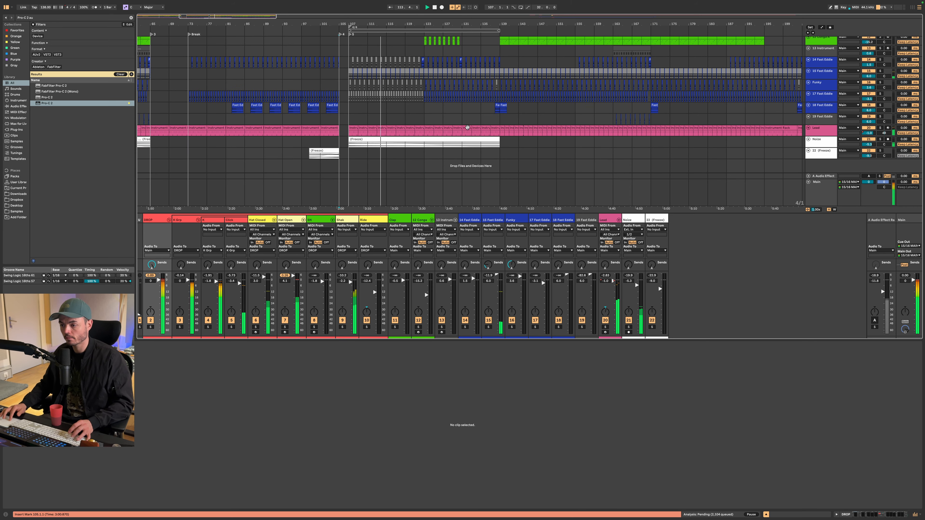
Step: Enlarge the Lead and Noise track lanes in the arrangement and select the Lead track
scroll(466, 130, "up", 5)
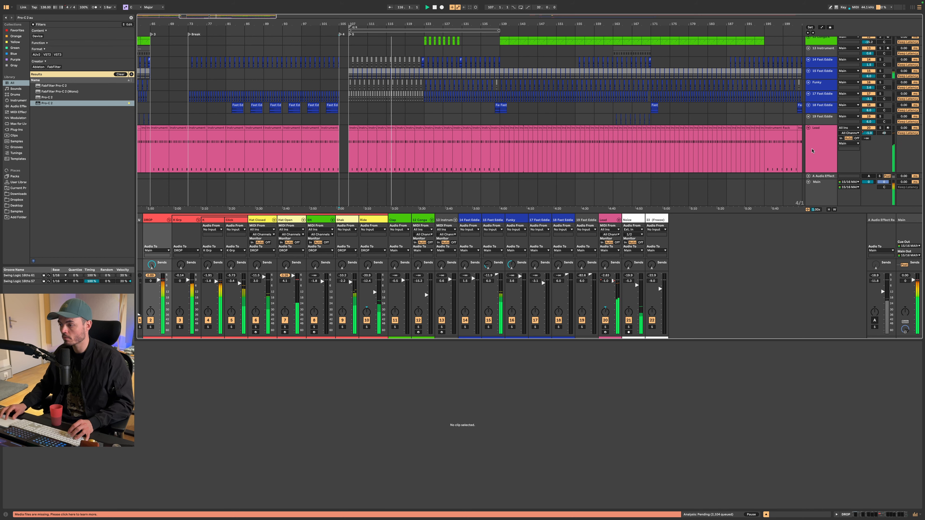
left_click(819, 153)
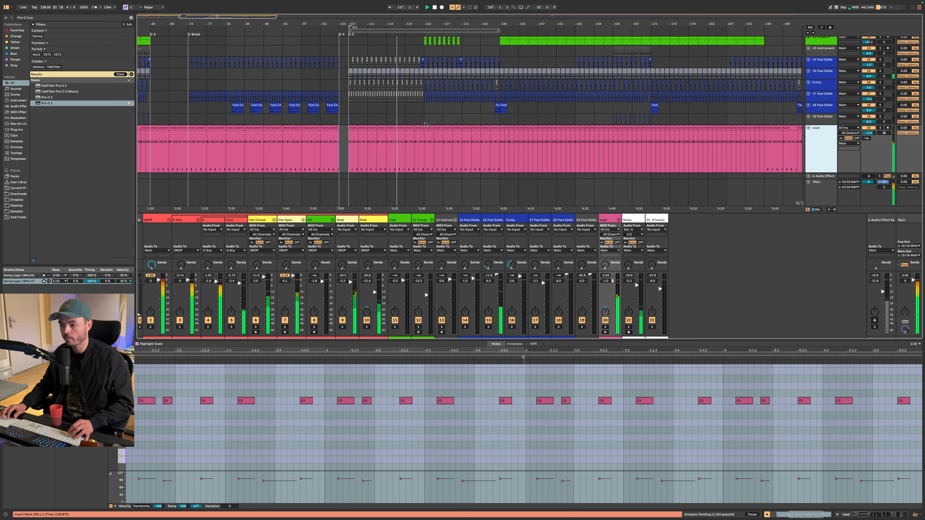
scroll(425, 124, "down", 3)
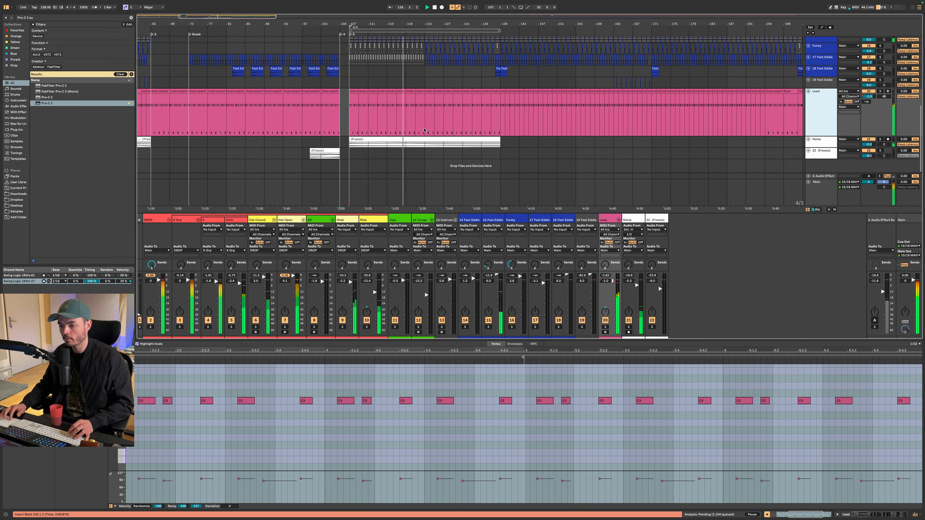
scroll(425, 144, "up", 5)
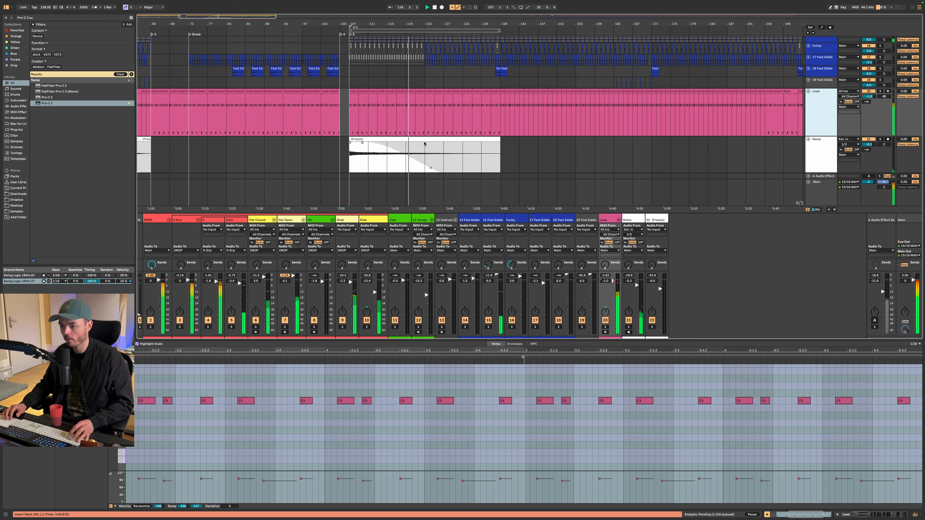
Step: Hide the mixer and show the Lead track's device chain below the arrangement
key("super+alt+m")
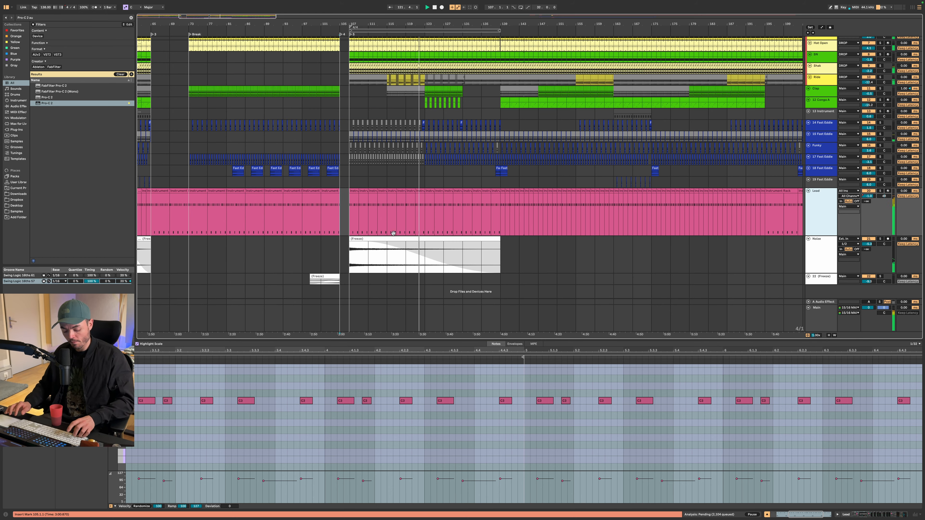
key("super+alt+4")
key("super+alt+3")
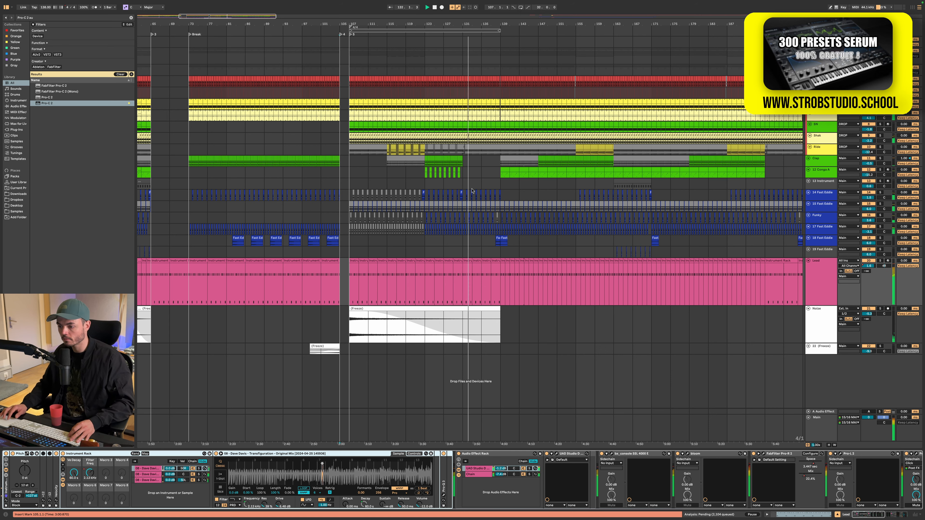
scroll(474, 289, "up", 3)
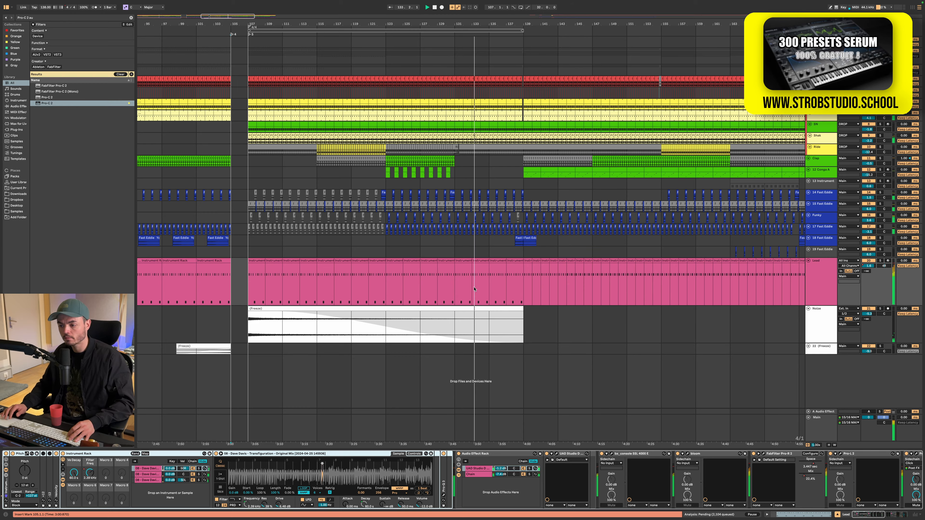
Step: Try to copy the Funky clip half a bar on and delete the muted Funky clip in bar 138
scroll(474, 288, "up", 3)
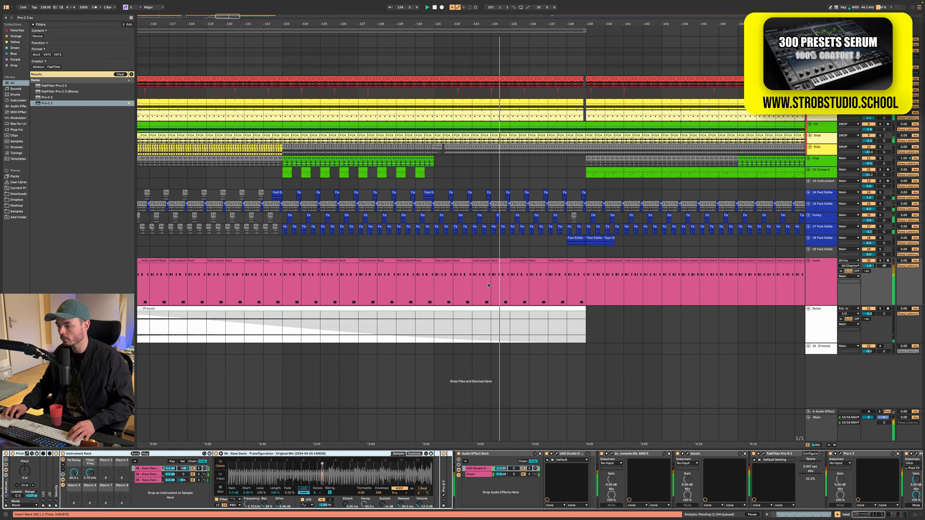
scroll(557, 221, "up", 3)
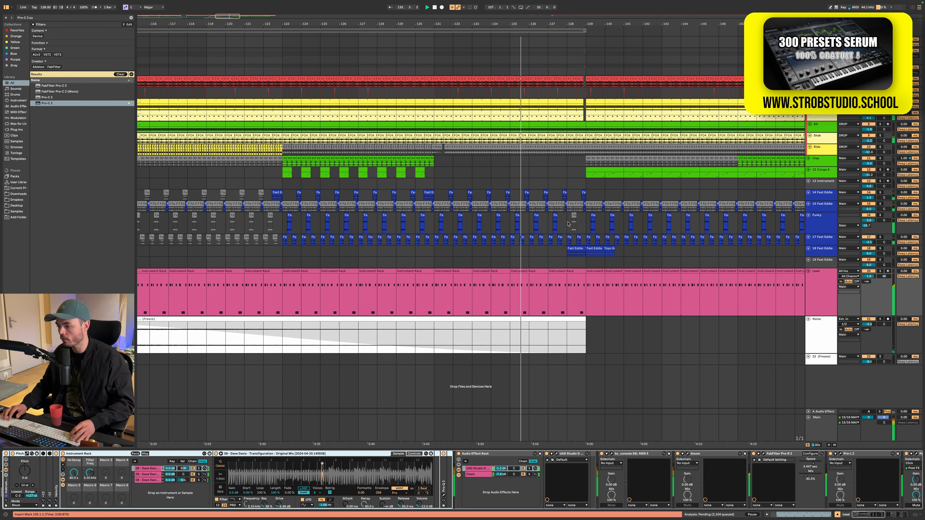
scroll(557, 245, "up", 1)
scroll(558, 245, "up", 3)
scroll(557, 245, "up", 2)
left_click_drag(549, 216, 582, 215)
left_click(614, 215)
key("Delete")
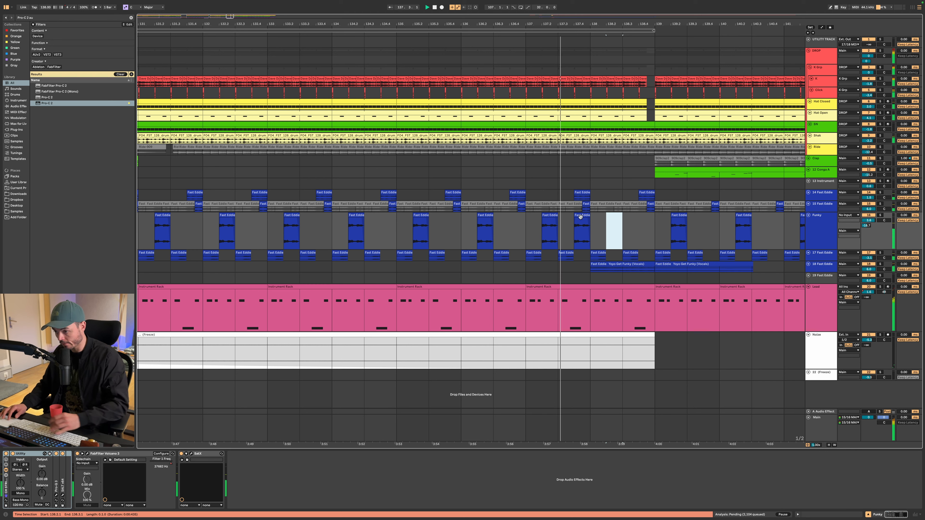
Step: Undo the last clip edits on the Funky track
key("ctrl+z")
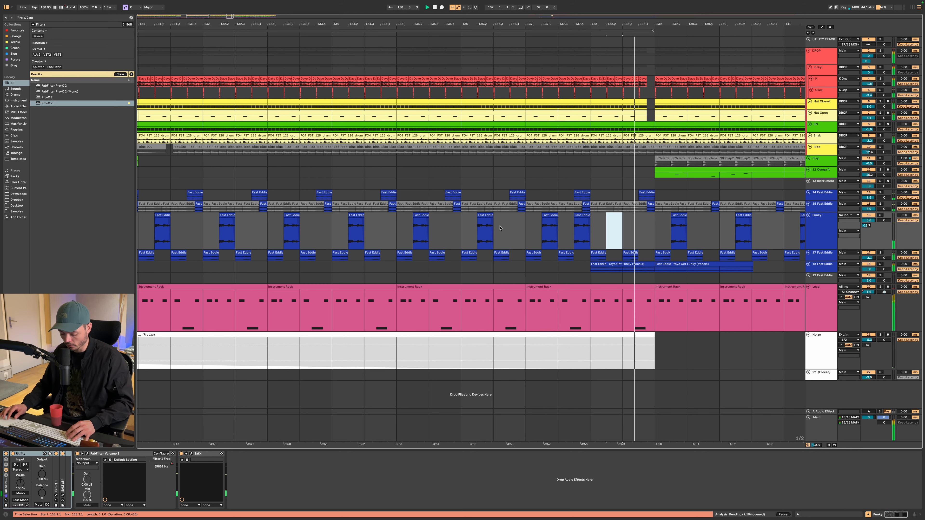
key("ctrl+z")
key("ctrl+z")
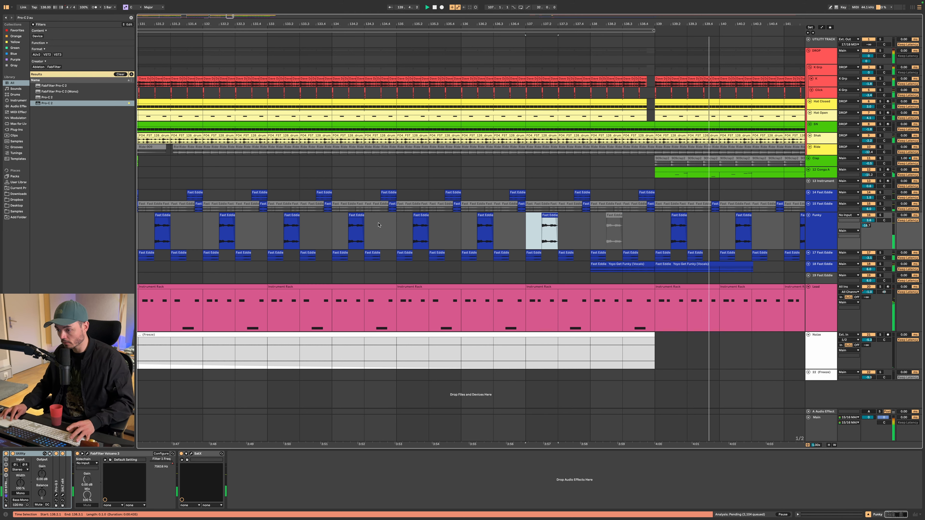
Step: Duplicate the half bar before bar 136 on the enlarged 14 Fast Eddie track three times
left_click(304, 230)
key("space")
key("space")
scroll(457, 195, "up", 5)
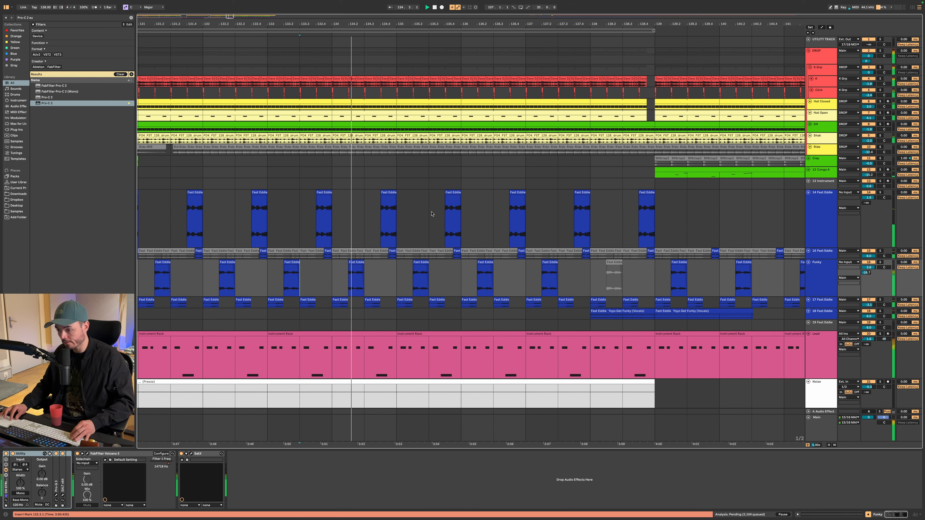
left_click_drag(433, 213, 455, 215)
key("ctrl+d")
key("ctrl+d")
key("ctrl+d")
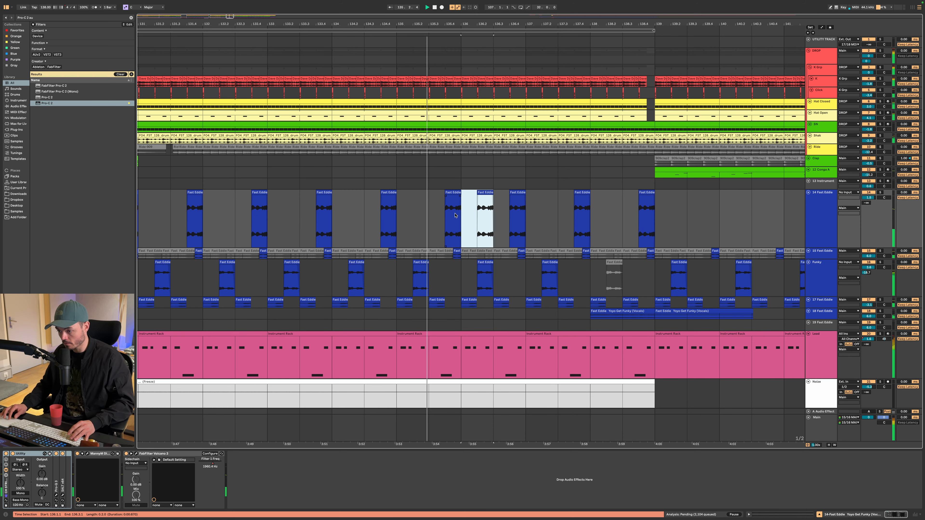
Step: Deactivate the Funky clips between bars 136 and 138, and delete the 14 Fast Eddie clip just before bar 139
left_click_drag(463, 274, 580, 288)
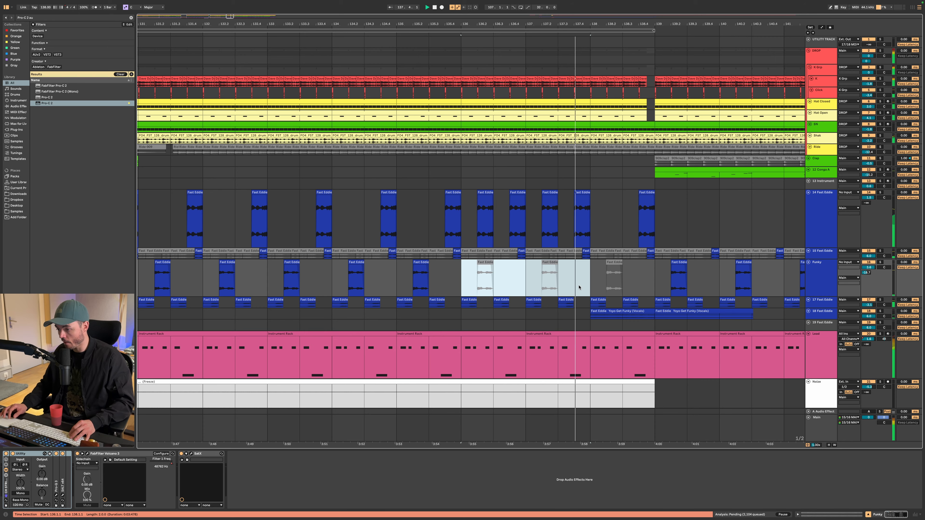
scroll(579, 287, "up", 3)
scroll(581, 282, "down", 5)
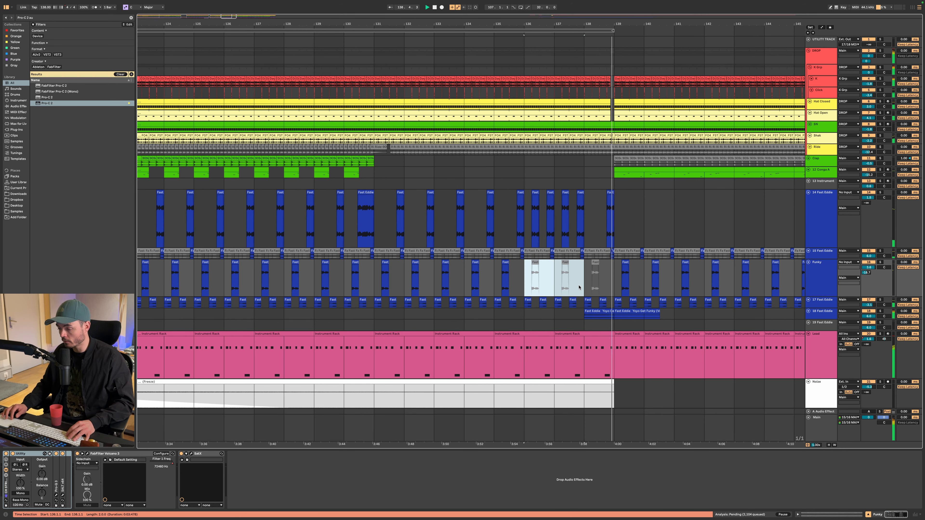
left_click(630, 218)
left_click_drag(607, 219, 629, 219)
key("Delete")
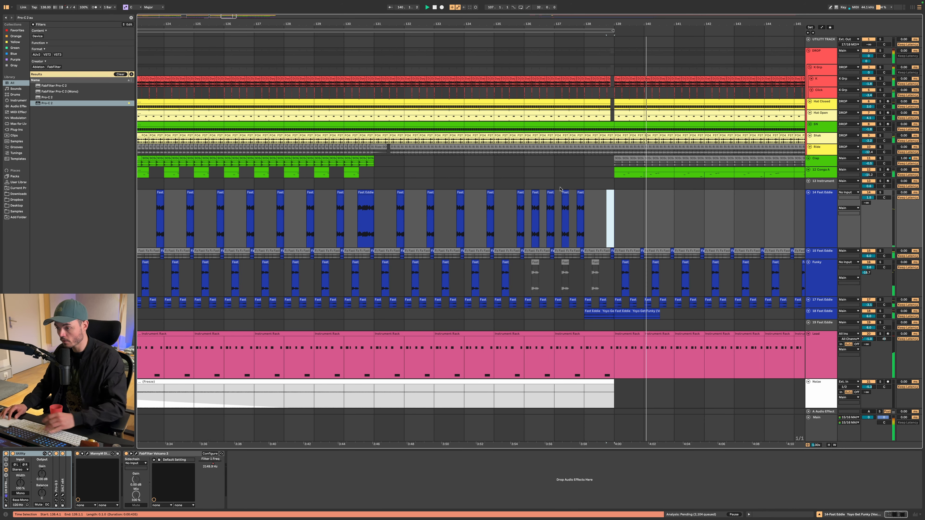
Step: Draw a constant, raised Filter 1 Freq automation level on the 14 Fast Eddie track from bar 134 to bar 139
left_click(501, 174)
key("space")
key("space")
key("a")
left_click(465, 225)
key("space")
key("space")
key("b")
left_click_drag(467, 254, 613, 254)
scroll(566, 291, "up", 5)
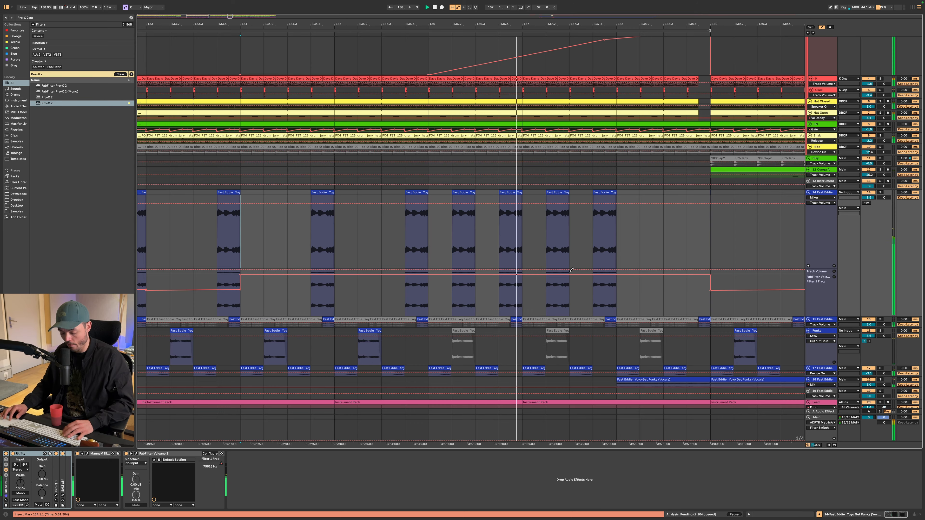
scroll(566, 292, "down", 5)
key("b")
key("a")
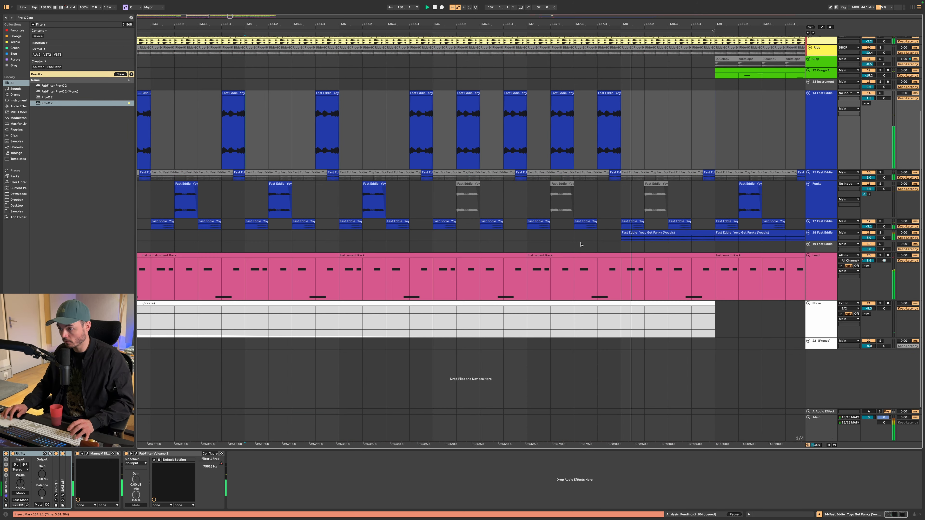
Step: Deactivate the clips from Hat Open down to Clap in the last half beat before bar 139
scroll(581, 242, "up", 2)
scroll(581, 235, "down", 8)
scroll(581, 235, "down", 3)
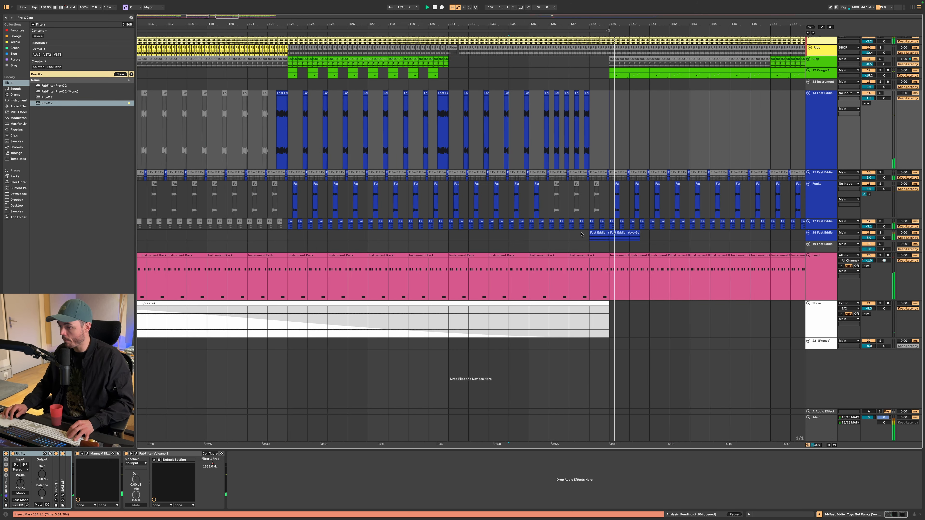
left_click(494, 86)
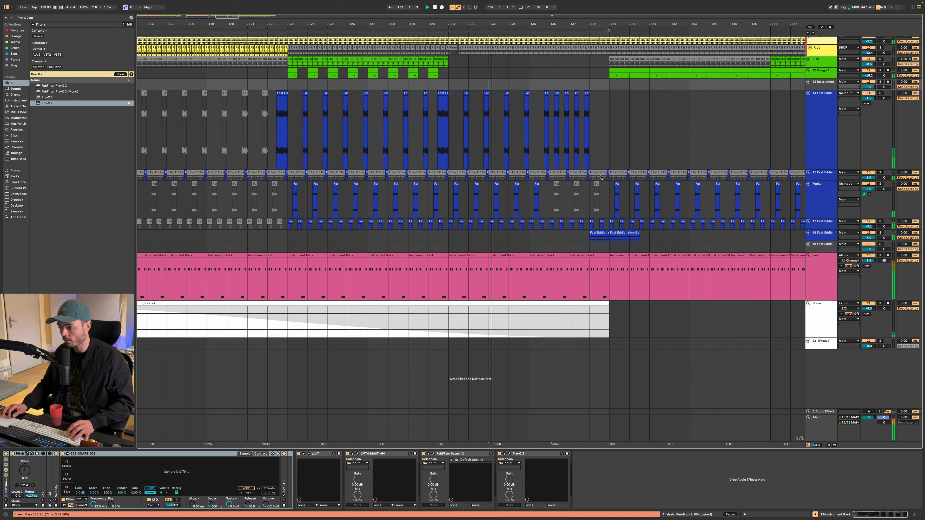
scroll(603, 177, "up", 15)
scroll(612, 171, "up", 5)
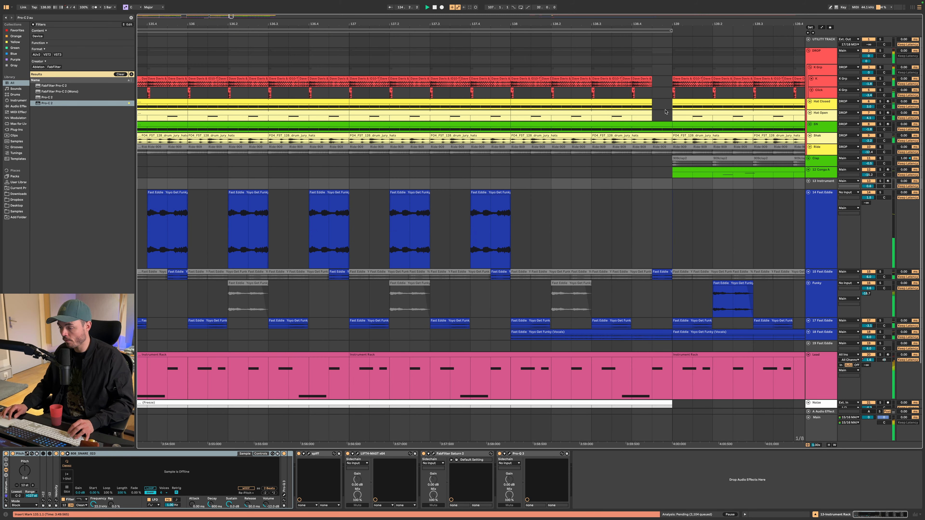
left_click_drag(665, 112, 669, 158)
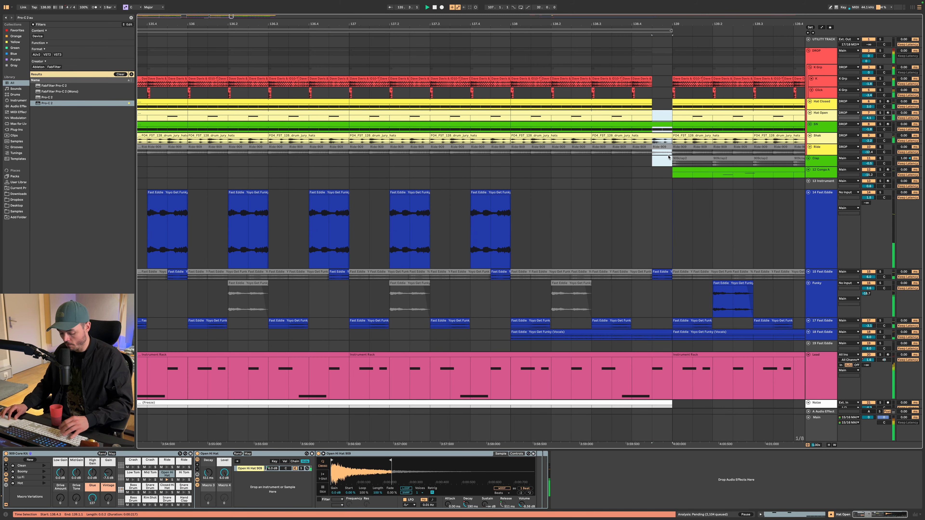
key("0")
Step: Move the drop in the kick group's Echo Chain Volume automation from bar 139 to one sixteenth earlier
key("a")
scroll(670, 139, "up", 1)
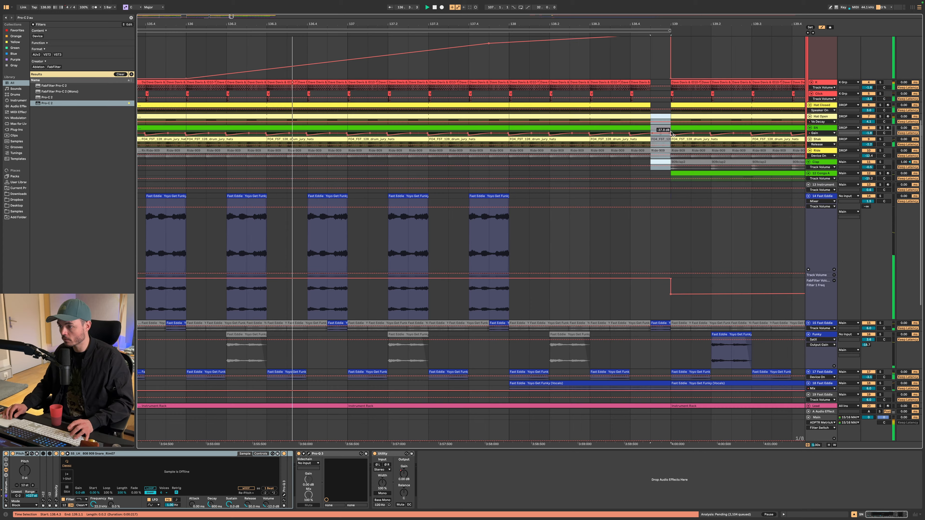
scroll(672, 134, "up", 5)
scroll(670, 142, "up", 4)
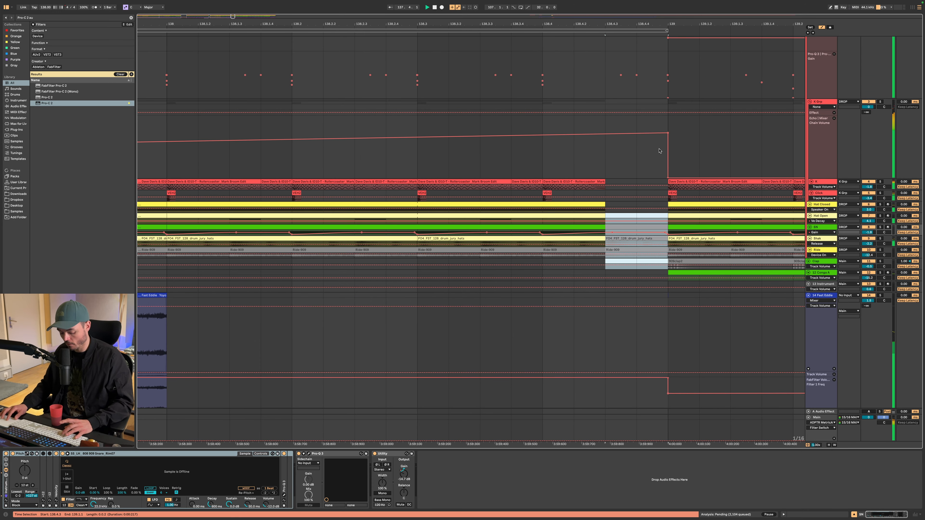
left_click_drag(668, 177, 637, 177)
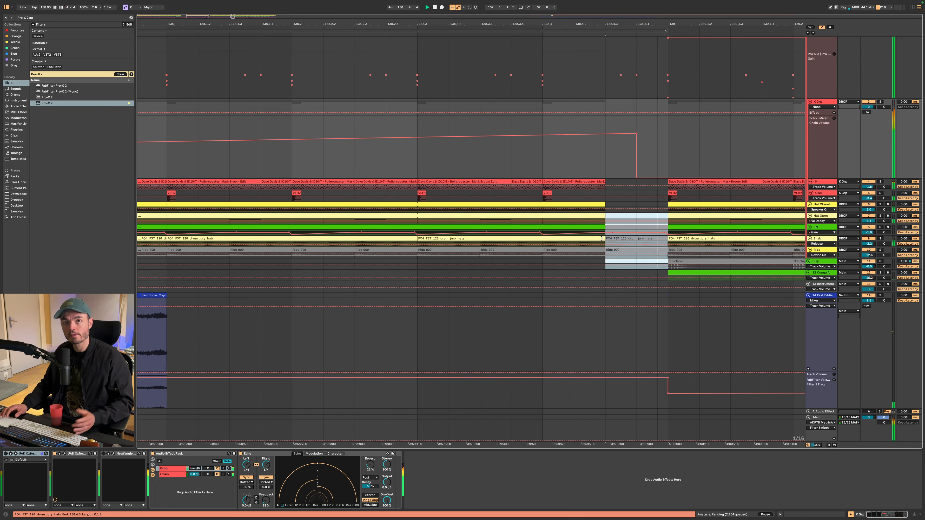
Step: Enlarge the 18 Fast Eddie track lane and play the arrangement from bar 135
scroll(609, 271, "down", 1)
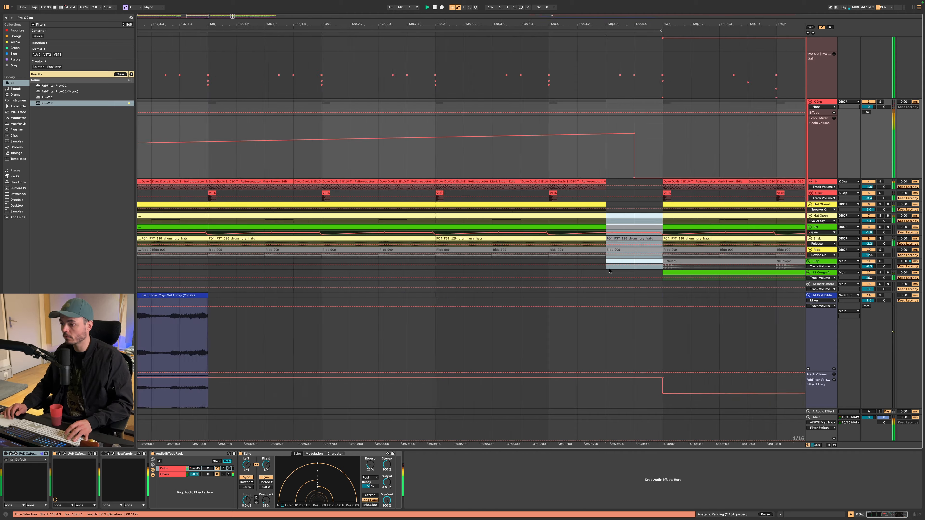
scroll(609, 270, "down", 8)
scroll(597, 299, "down", 10)
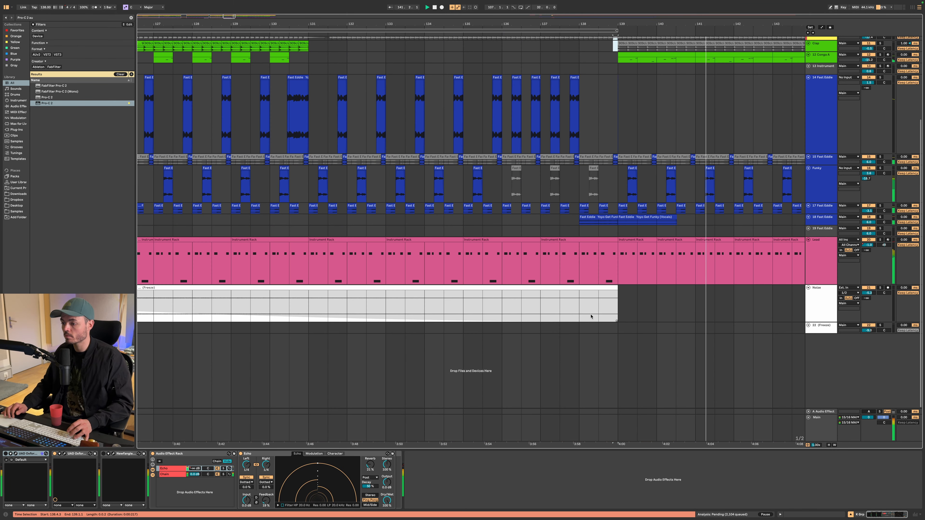
scroll(592, 317, "up", 2)
scroll(591, 317, "down", 5)
scroll(611, 222, "up", 3)
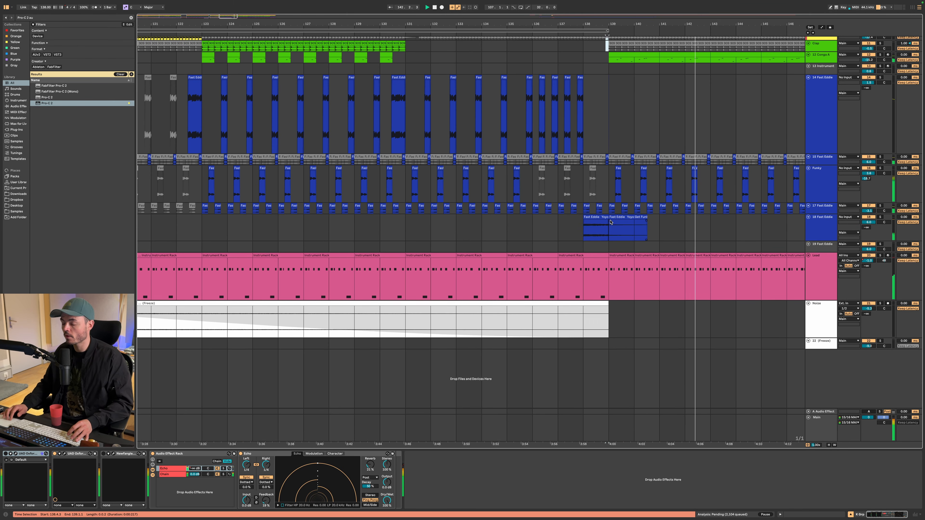
scroll(611, 222, "up", 3)
left_click(510, 248)
scroll(590, 277, "down", 5)
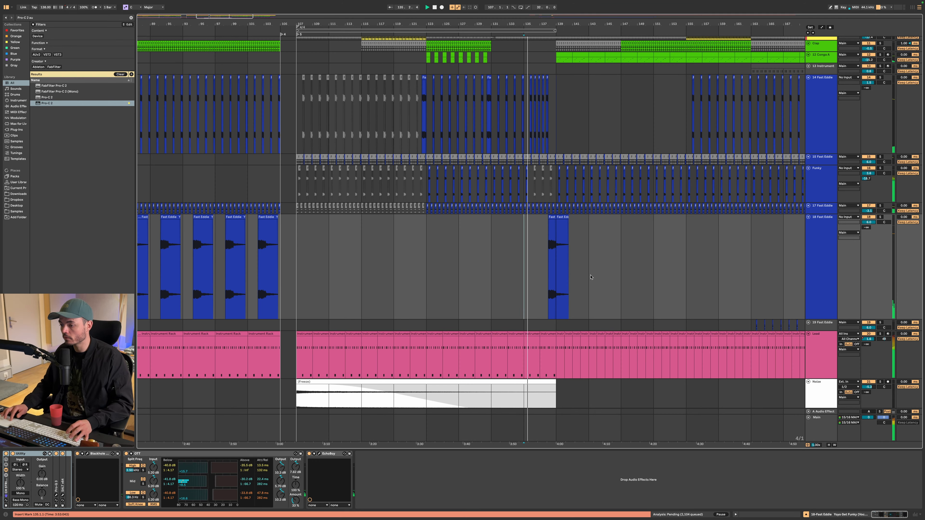
Step: Lower the EchoBoy Mix automation on the 18 Fast Eddie track to 0.00 from bar 138 to about bar 155
left_click(824, 254)
key("a")
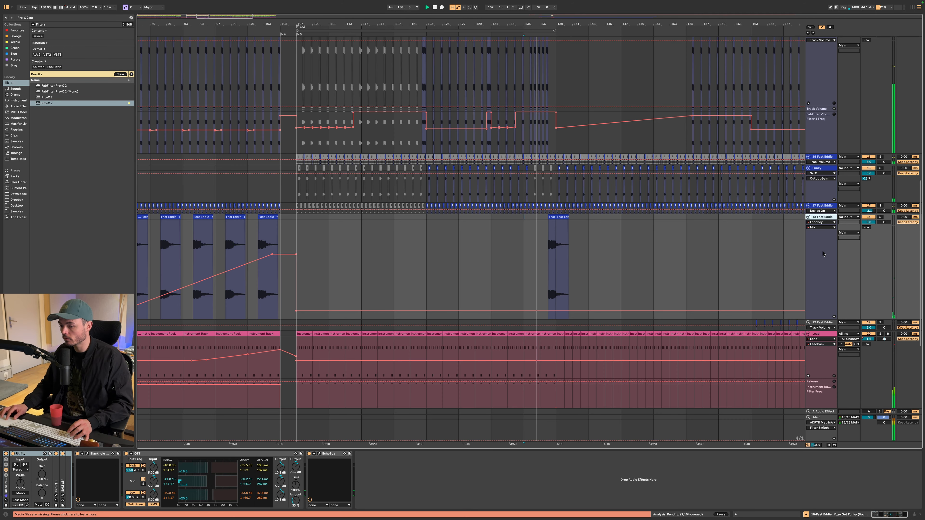
left_click(824, 254)
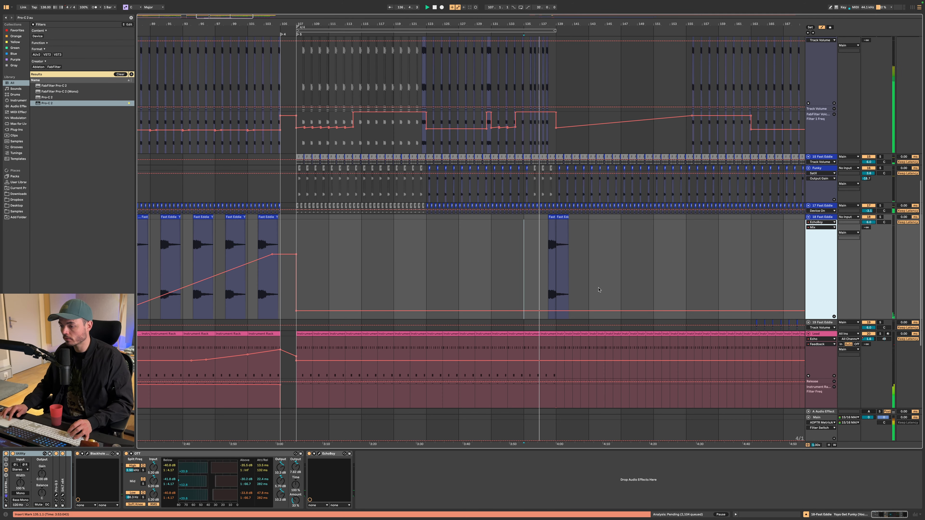
left_click(543, 311)
left_click_drag(548, 311, 548, 319)
left_click_drag(686, 315, 686, 319)
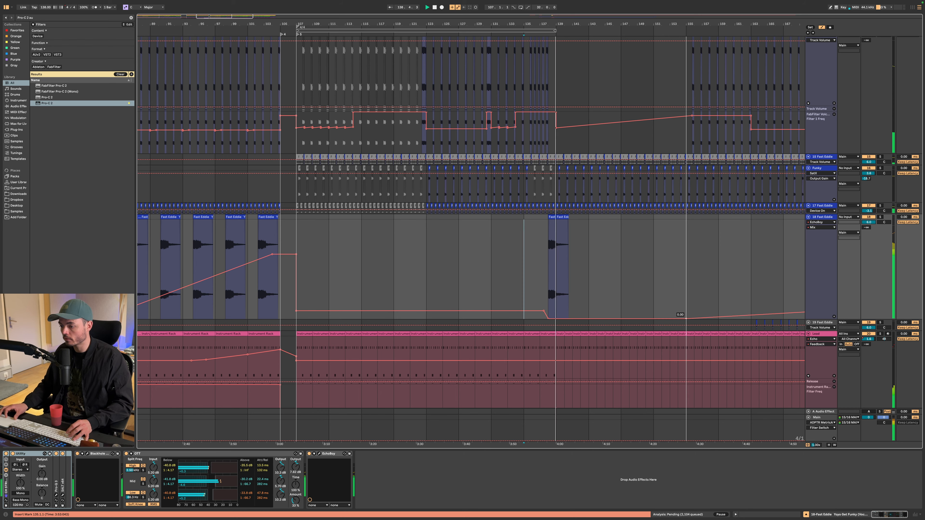
Step: Hide the automation, enlarge the Lead track lane and play the arrangement from bar 107
scroll(596, 262, "up", 3)
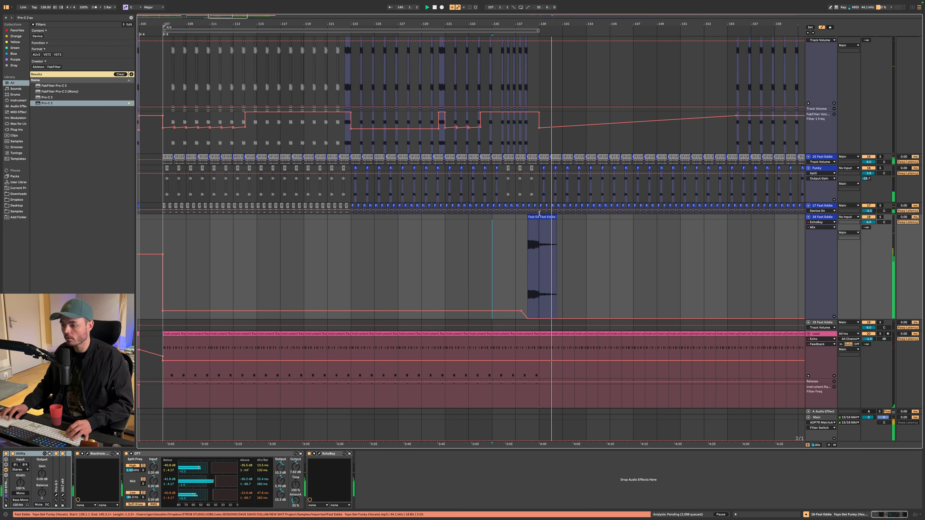
scroll(545, 247, "up", 2)
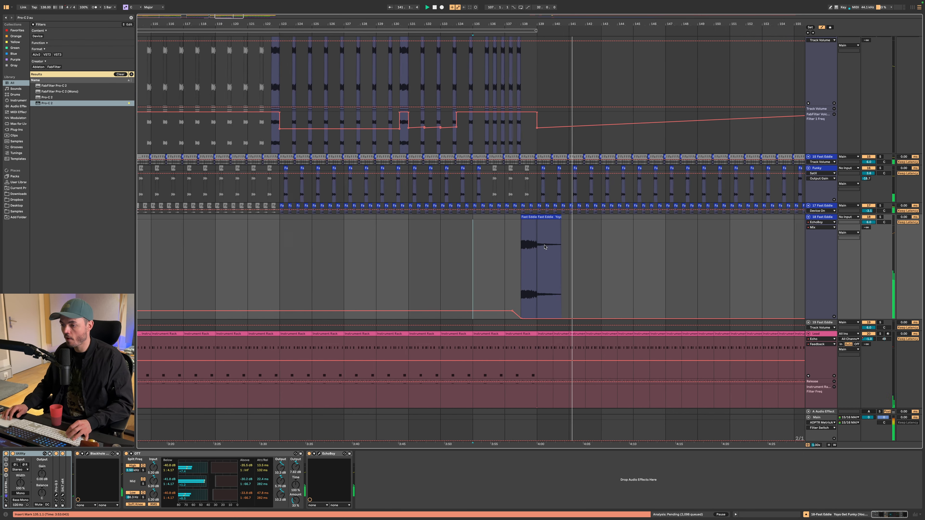
scroll(545, 247, "down", 4)
key("a")
scroll(543, 248, "down", 2)
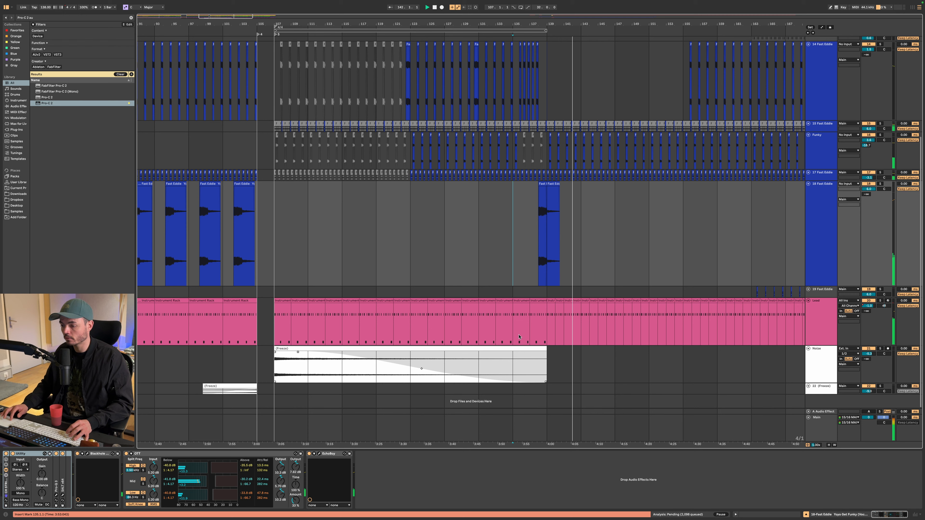
left_click(316, 308)
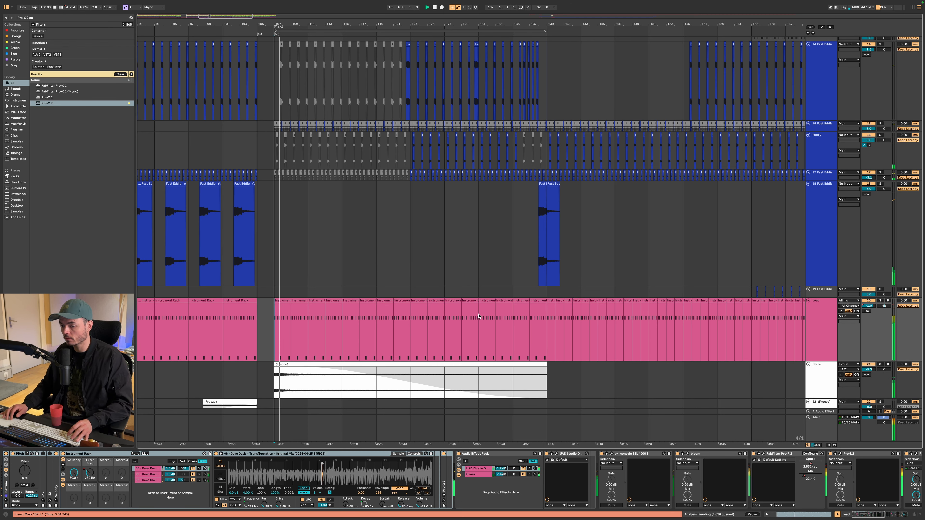
Step: Copy the Lead track's four bars starting at bar 123, paste them at bar 139 and duplicate them three times
left_click(409, 343)
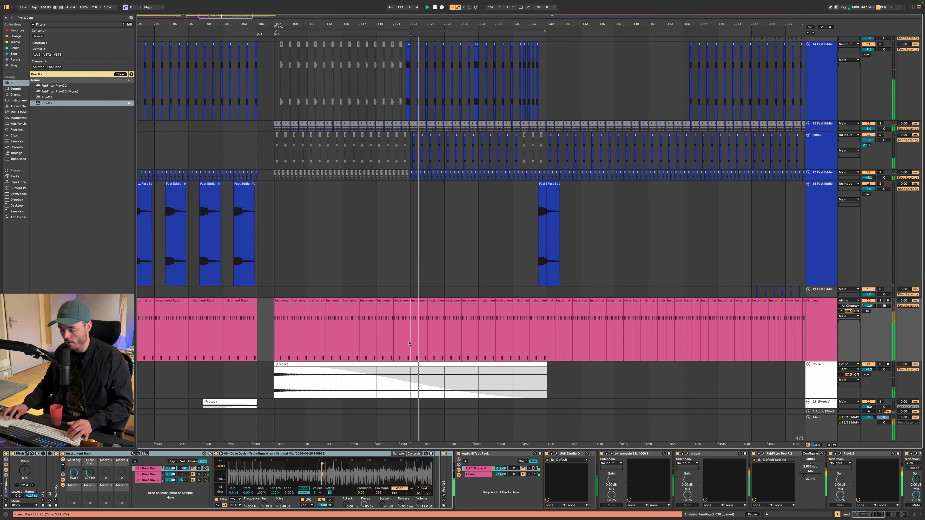
left_click_drag(409, 343, 443, 343)
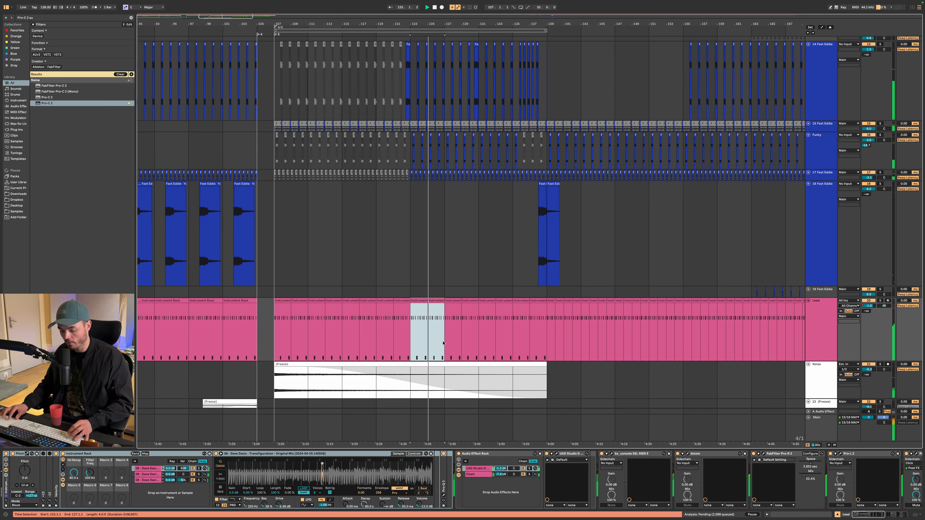
key("super+c")
left_click(548, 330)
key("super+v")
key("super+d")
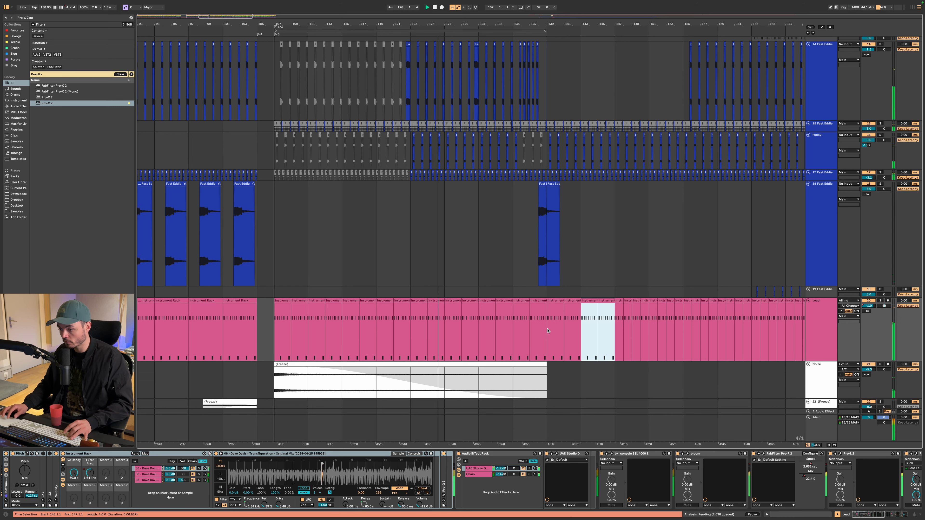
key("super+d")
key("super+d")
Step: Play from bar 138 and duplicate the Lead track's four bars starting at bar 139
left_click(526, 277)
scroll(559, 312, "up", 5)
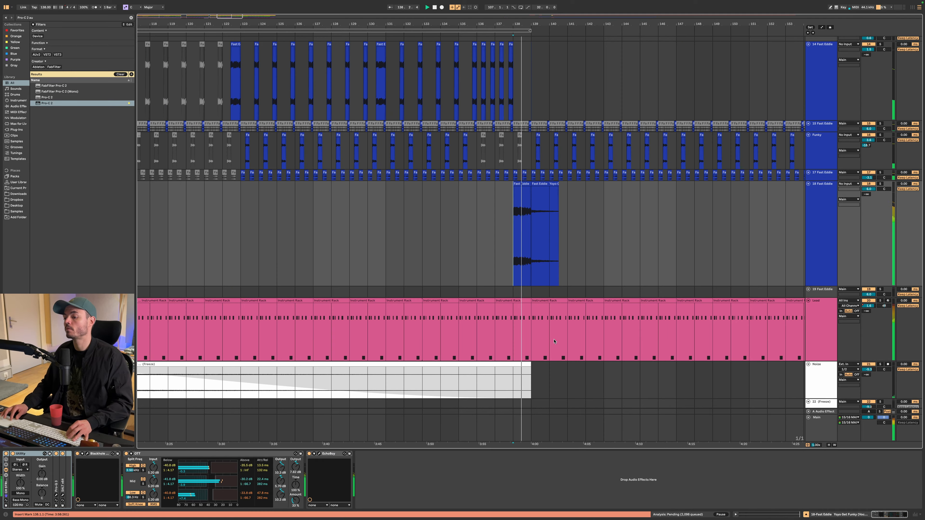
left_click_drag(532, 324, 607, 336)
key("super+d")
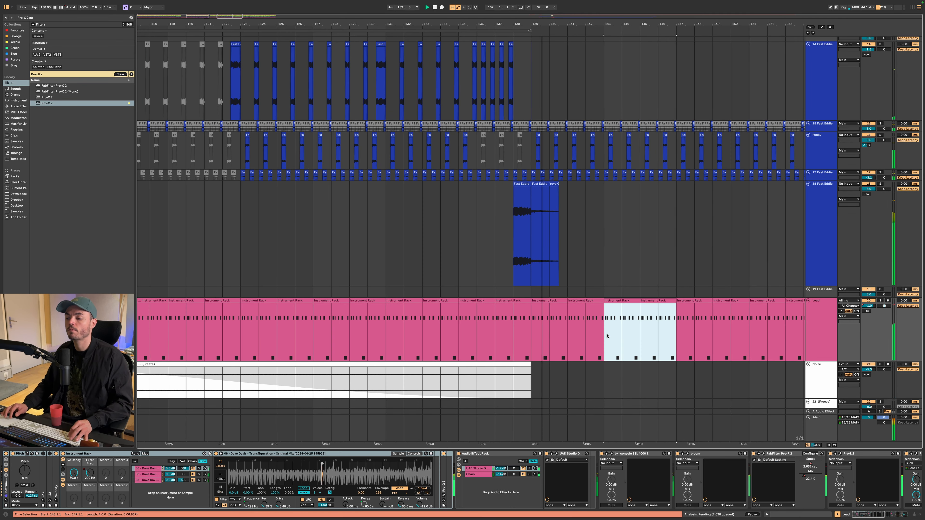
Step: Duplicate the Lead track's four bars starting at bar 143 four times, extending them to bar 163
scroll(607, 336, "up", 2)
scroll(608, 335, "down", 7)
key("super+d")
key("super+d")
key("super+d")
key("super+d")
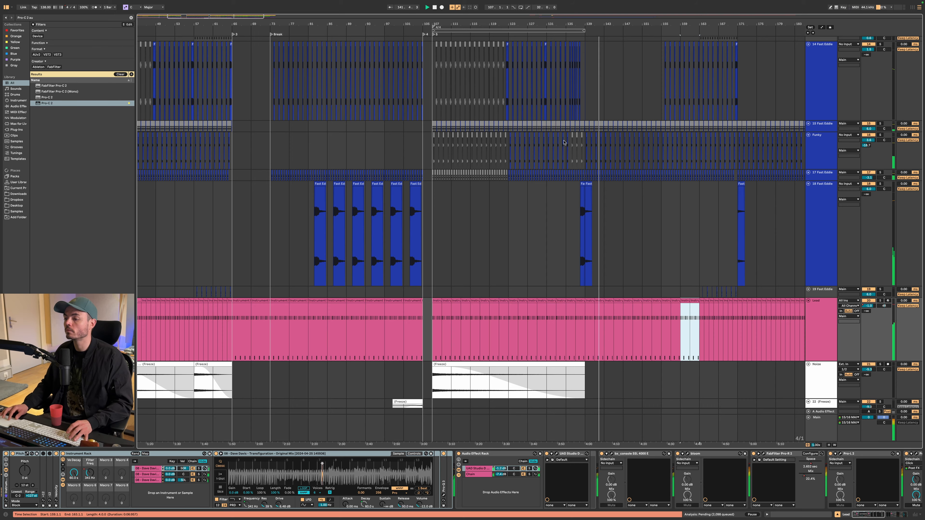
Step: Play from bar 131 and deactivate the Funky track's clips from bar 139 to about bar 154
scroll(563, 49, "up", 5)
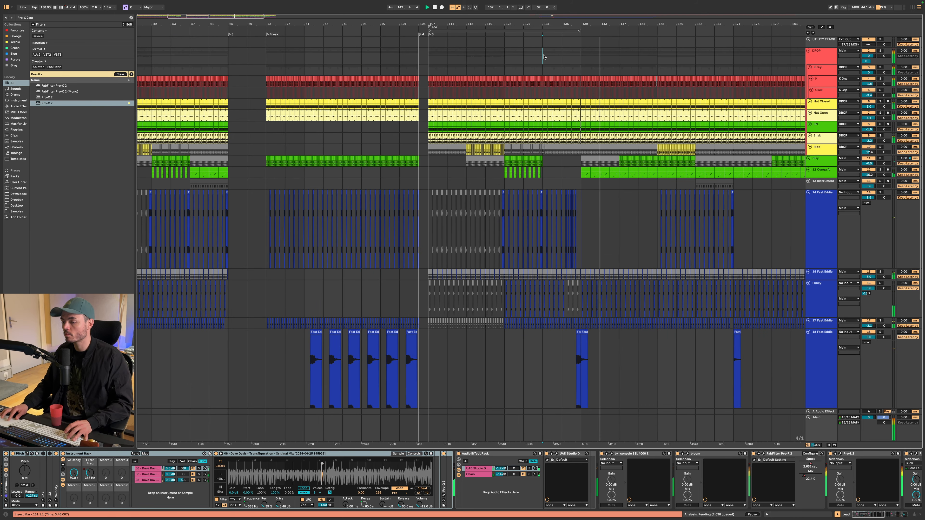
left_click(544, 54)
key("space")
key("space")
scroll(584, 252, "up", 4)
scroll(572, 354, "right", 3)
scroll(572, 355, "down", 1)
scroll(572, 354, "right", 2)
scroll(572, 354, "down", 1)
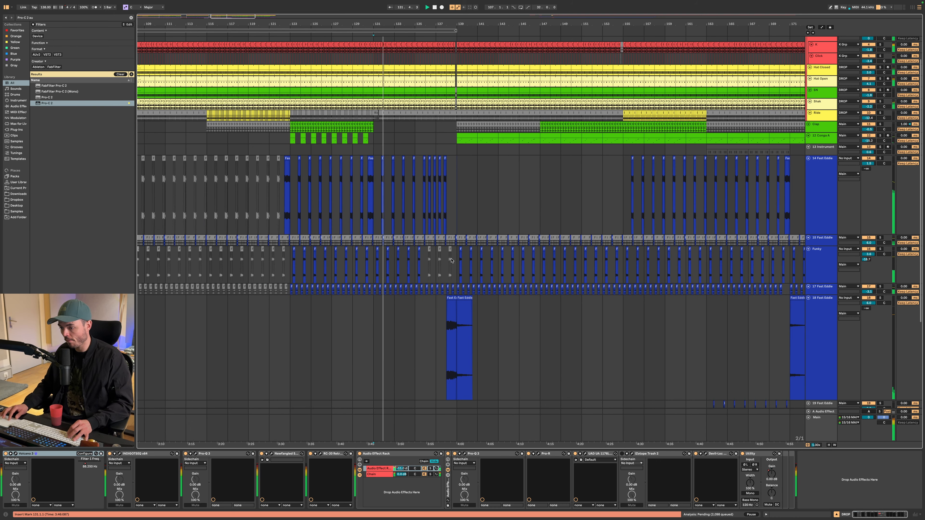
left_click_drag(458, 264, 620, 272)
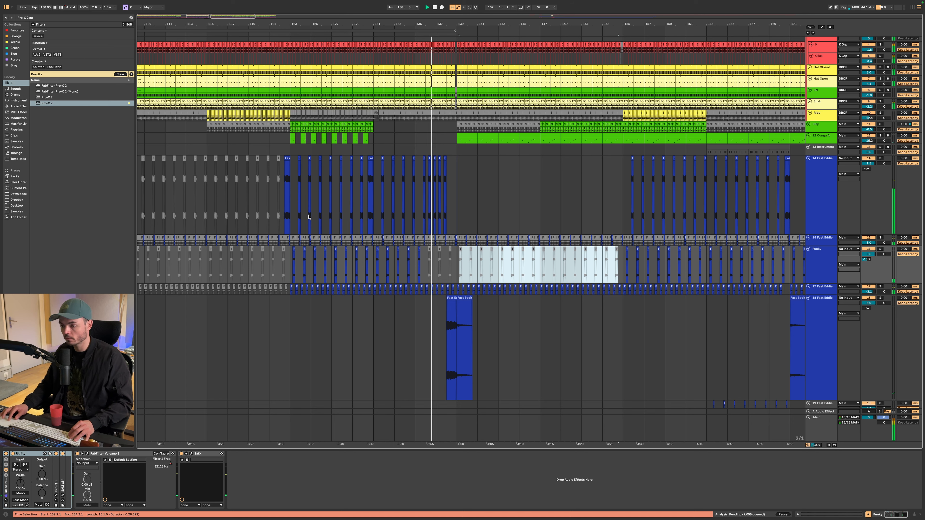
Step: Copy the one-bar section at bar 127 on the 14 Fast Eddie track and paste it at bar 139
scroll(333, 214, "up", 5)
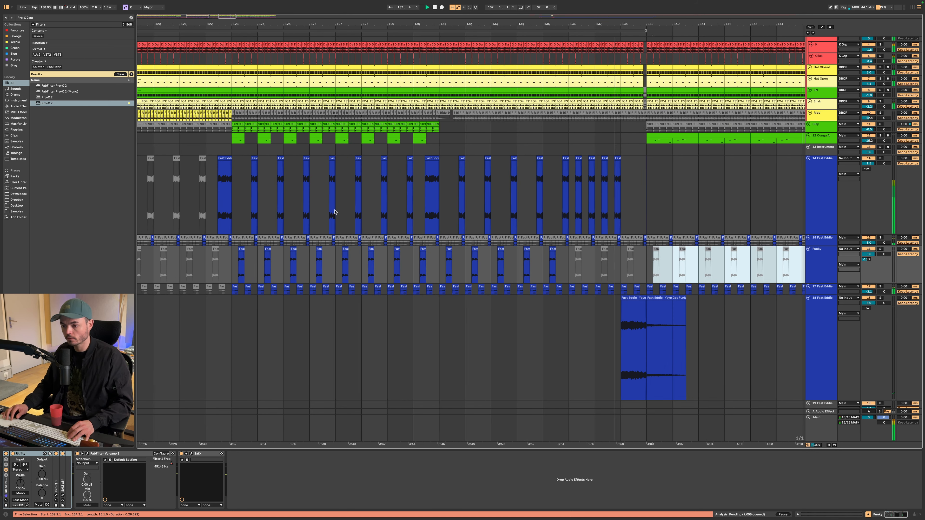
left_click_drag(335, 212, 362, 211)
scroll(465, 209, "down", 4)
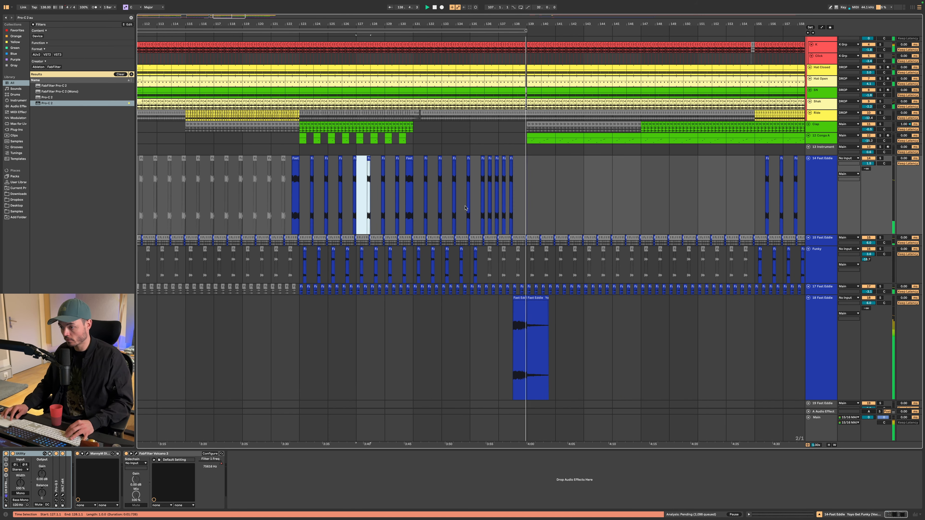
key("ctrl+c")
left_click(526, 197)
key("ctrl+v")
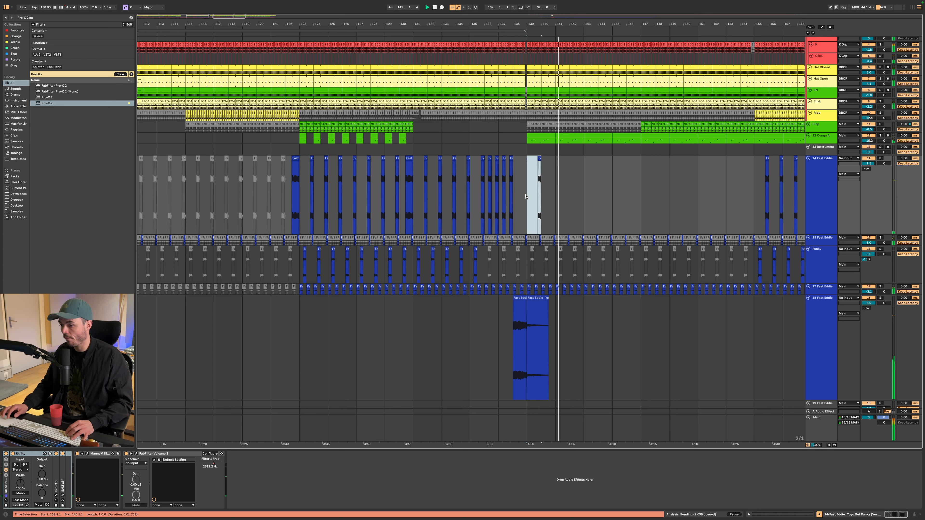
Step: Duplicate the two-bar section starting at bar 139 on the 14 Fast Eddie track four times
left_click_drag(525, 197, 552, 197)
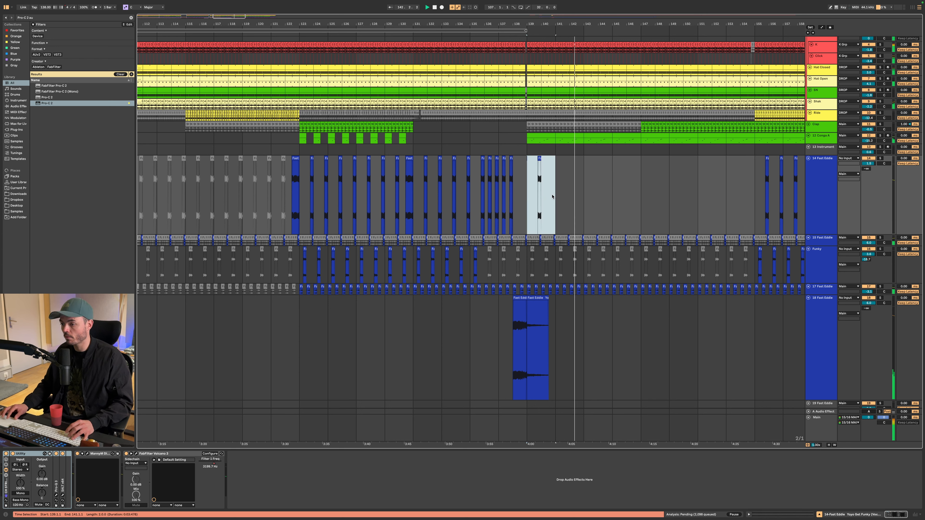
key("ctrl+d")
key("ctrl+d")
key("ctrl+d")
key("ctrl+d")
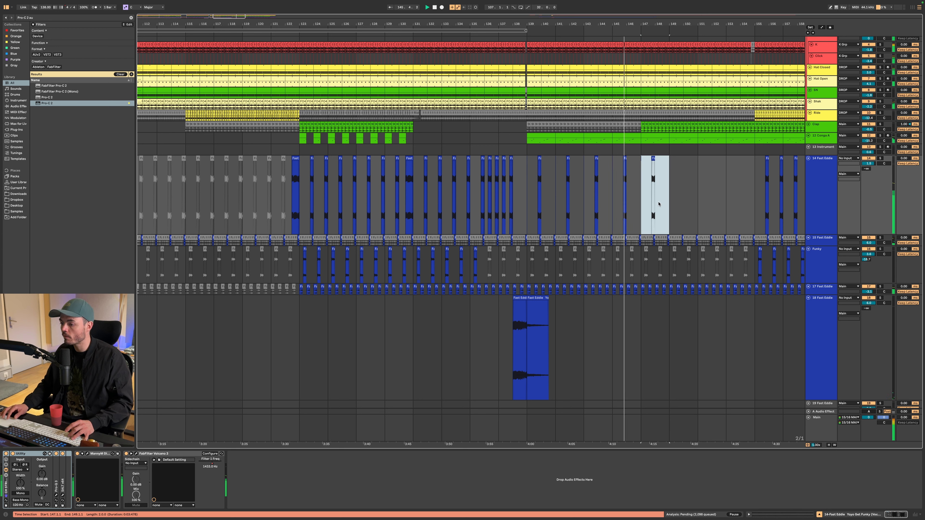
Step: Duplicate the single bar at bar 147 on the 14 Fast Eddie track repeatedly to fill the gap up to about bar 155
left_click_drag(643, 210, 659, 210)
scroll(659, 210, "up", 3)
key("Right")
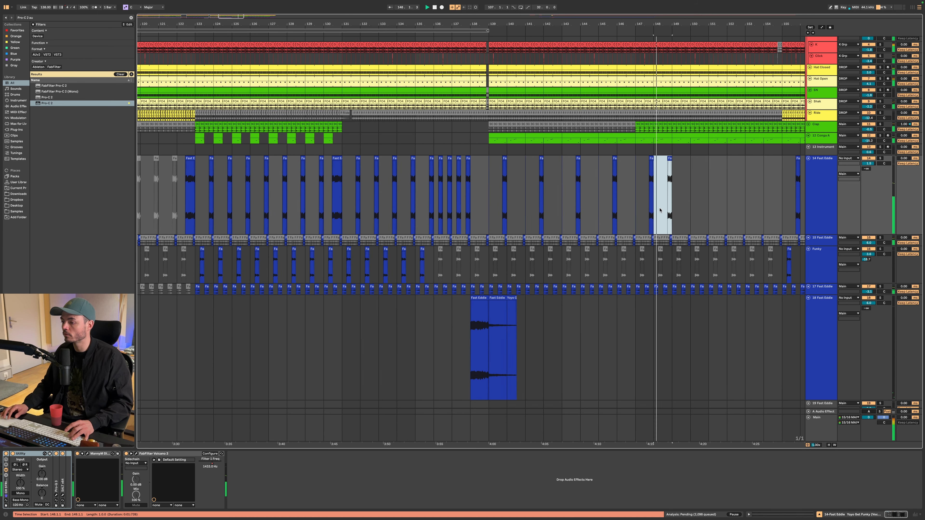
key("Right")
key("Right")
key("Right")
key("Right")
key("Right")
scroll(659, 210, "down", 5)
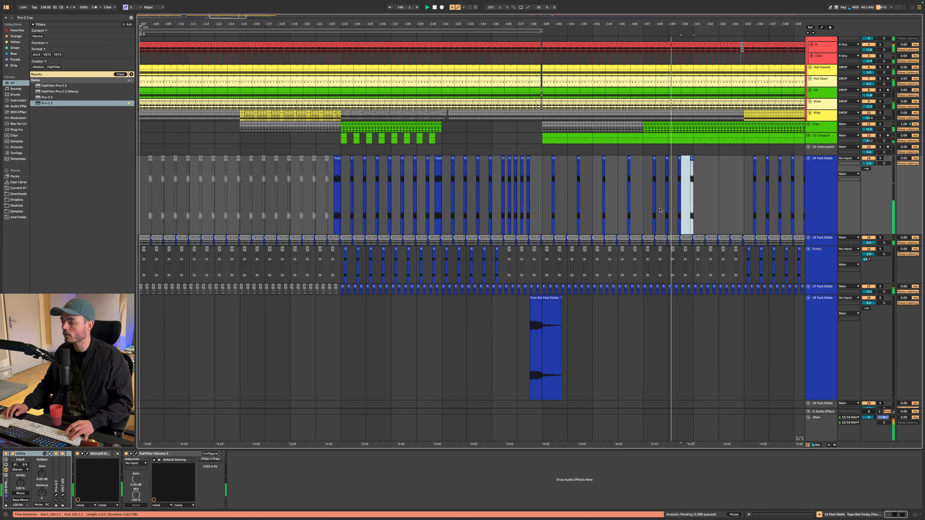
key("Right")
Step: Deactivate the 14 Fast Eddie clips from bar 139 to bar 146 and restart playback from bar 133
left_click_drag(634, 201, 543, 208)
scroll(592, 229, "down", 4)
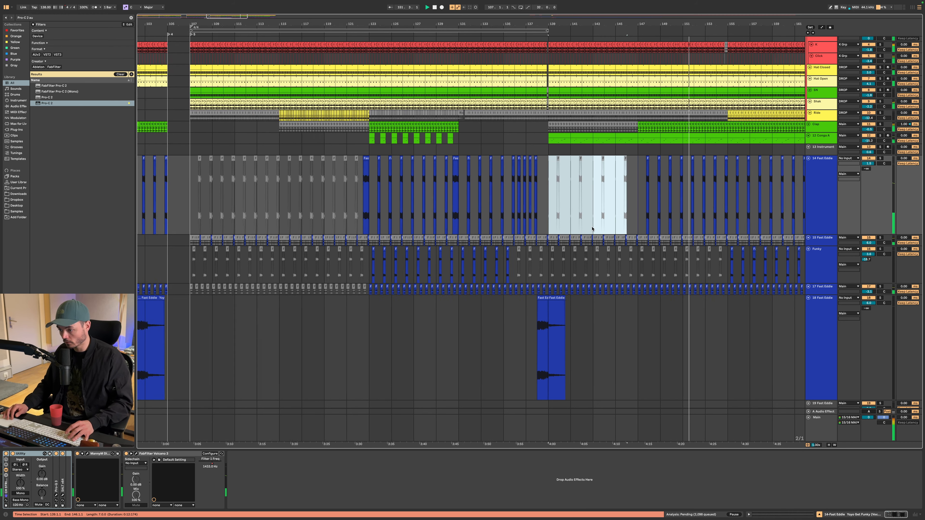
left_click(495, 147)
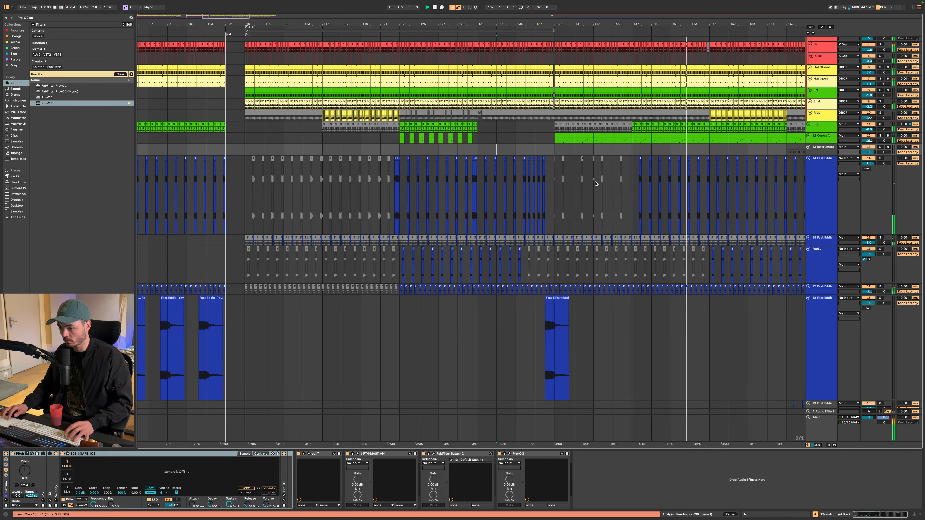
Step: Show automation, copy the Lead track's Filter Freq automation from bars 123 to 131 and paste it at bars 139 and 147 as a continuing rise
scroll(583, 226, "down", 5)
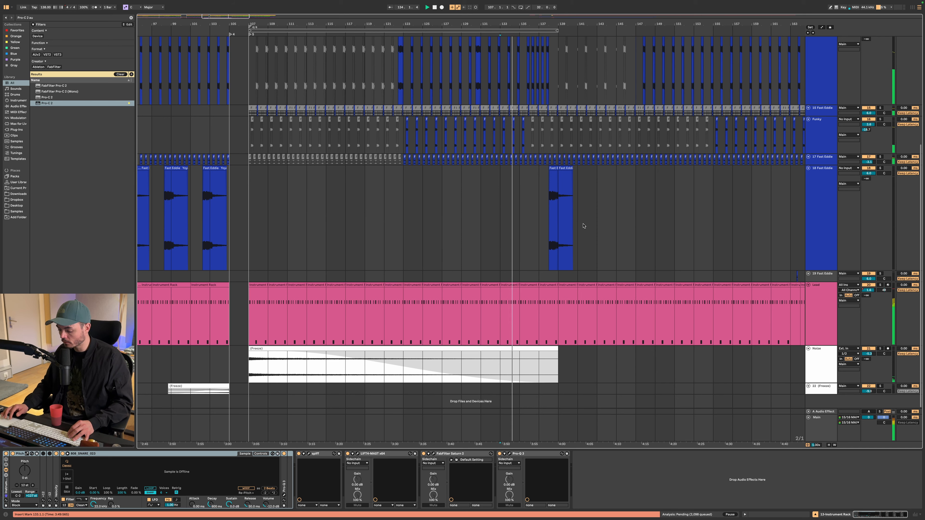
scroll(583, 226, "left", 1)
key("a")
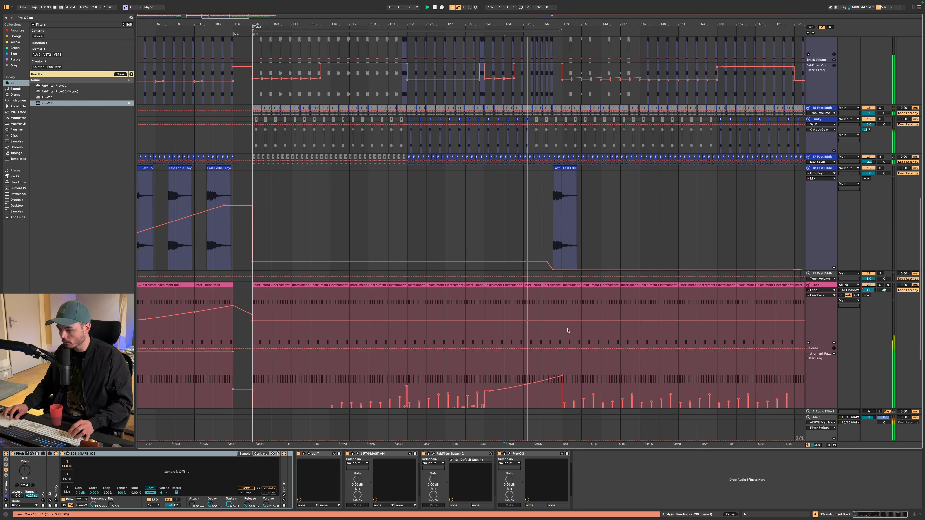
scroll(572, 302, "down", 5)
scroll(573, 302, "right", 10)
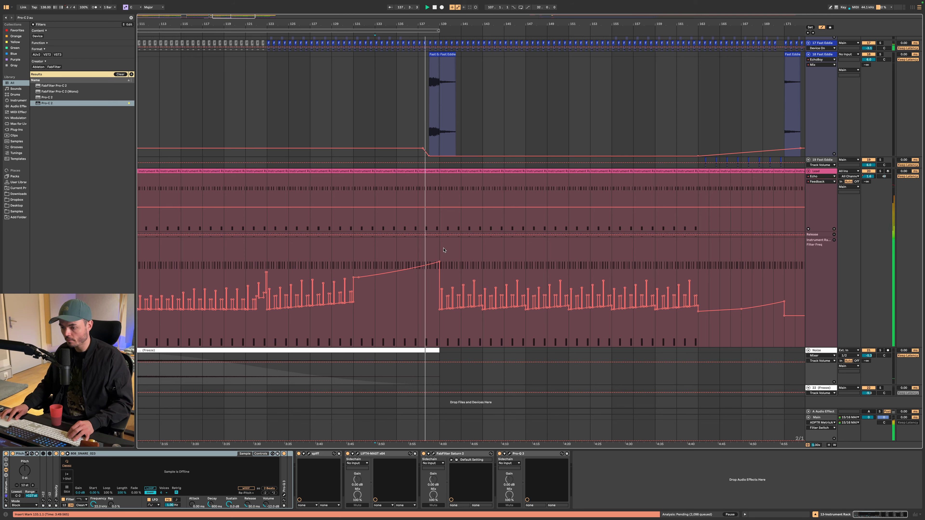
scroll(351, 311, "down", 3)
scroll(351, 312, "up", 1)
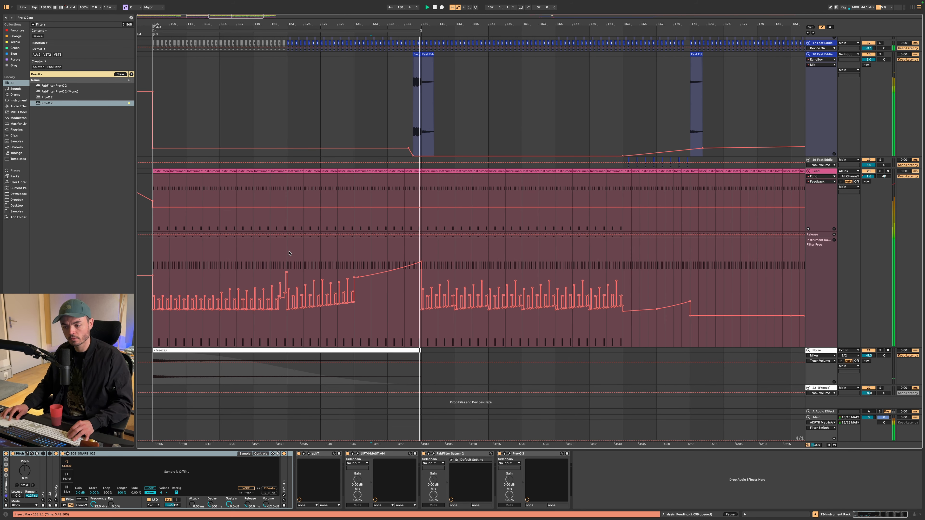
left_click_drag(287, 253, 355, 253)
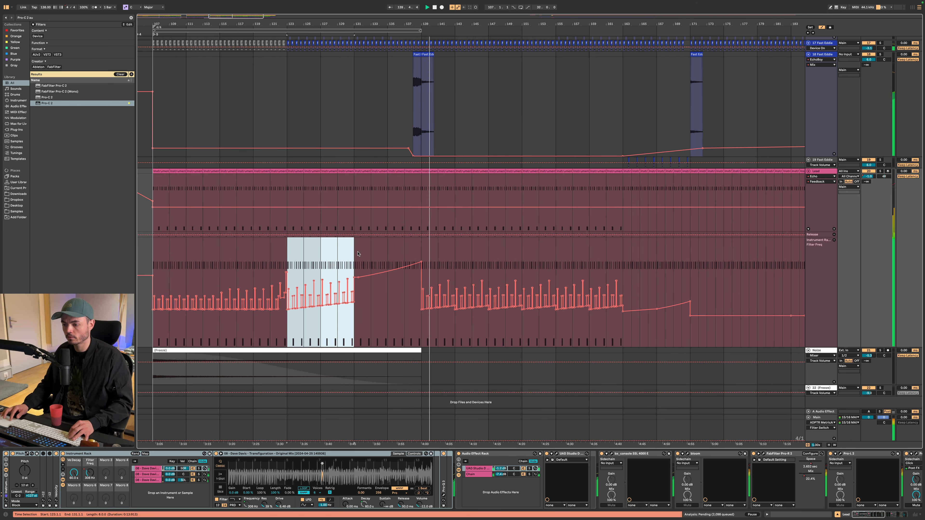
key("super+c")
left_click(425, 252)
key("super+v")
key("super+v")
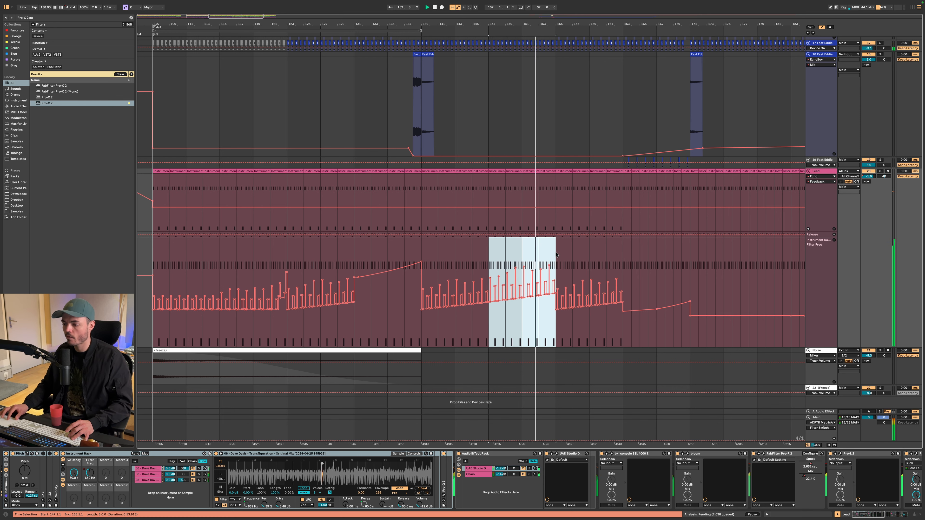
Step: Duplicate the Lead's eight-bar Filter Freq automation to bars 155 and 163, raising the end of each copy to continue the climb
key("super+d")
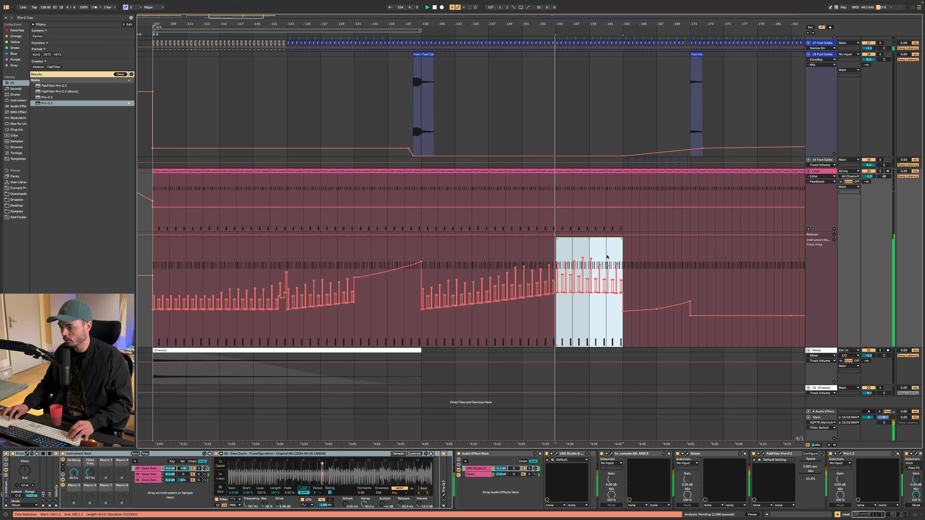
left_click_drag(621, 239, 621, 232)
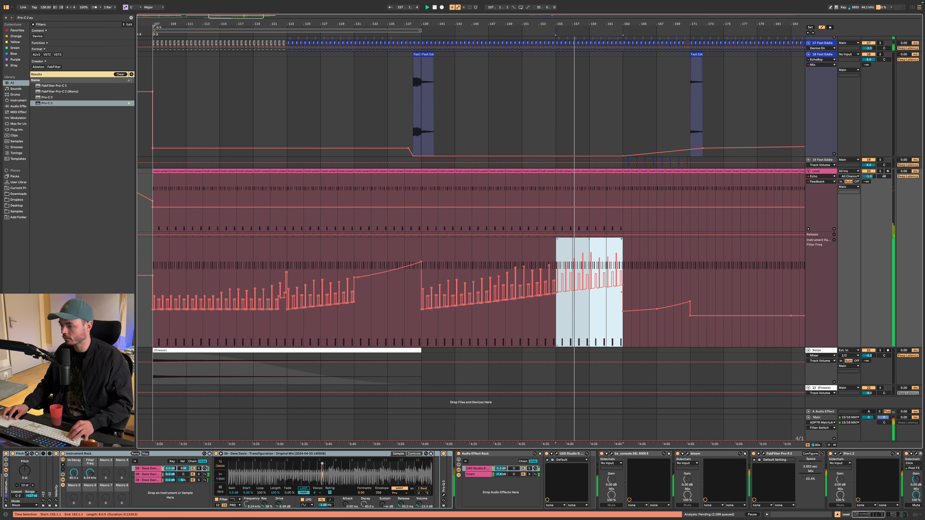
scroll(579, 295, "right", 1)
scroll(580, 295, "right", 5)
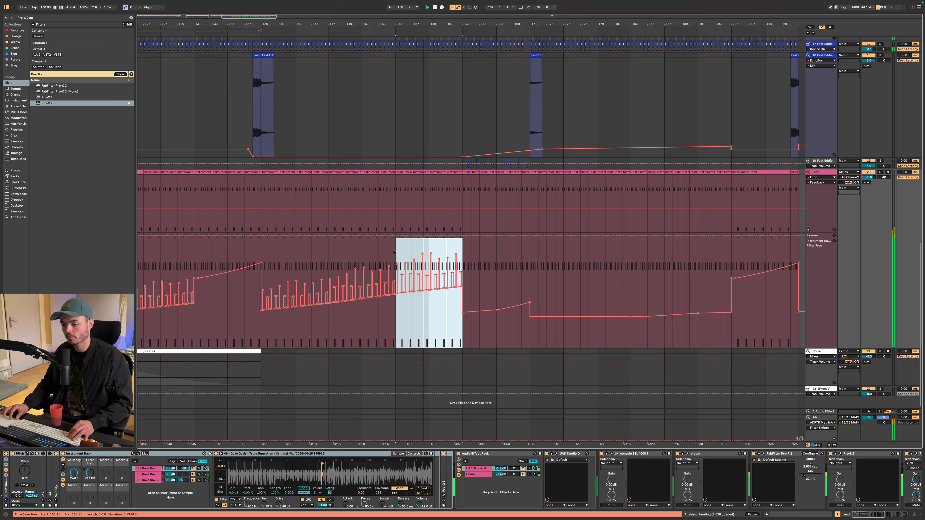
key("super+d")
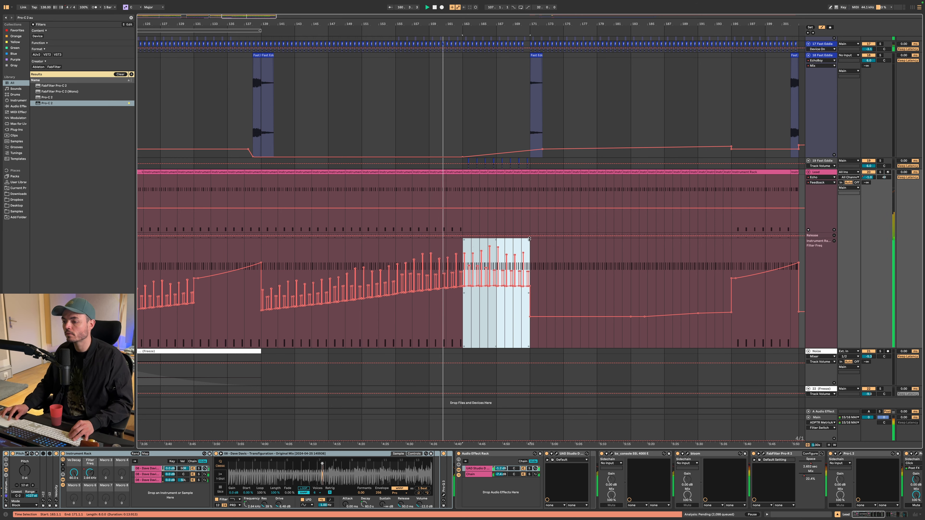
left_click_drag(529, 240, 529, 224)
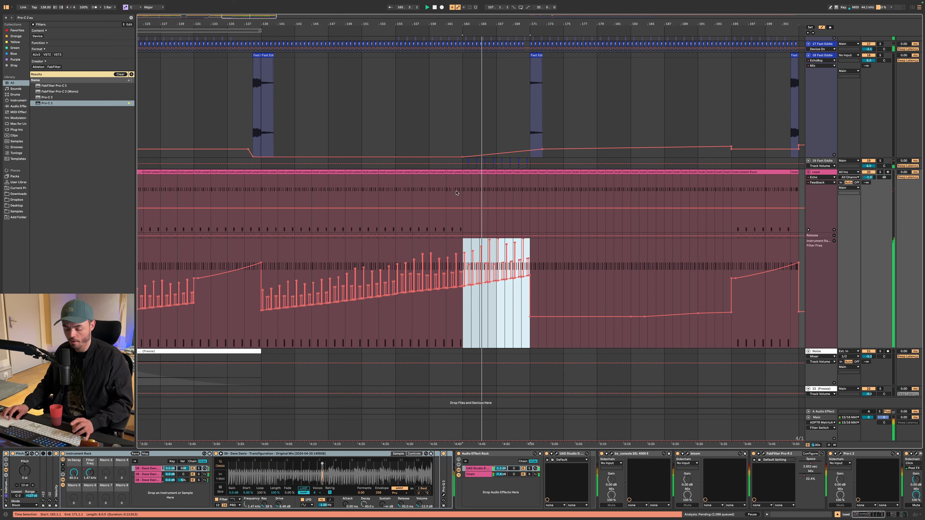
Step: Hide the automation, duplicate the Lead track's four bars starting at bar 159 twice up to bar 171, and play from bar 155
key("a")
key("a")
left_click_drag(430, 191, 460, 194)
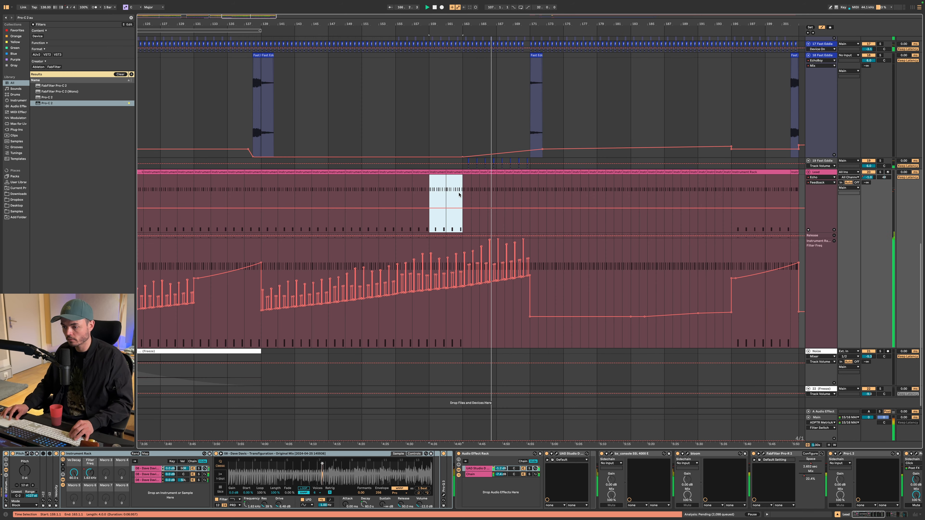
key("a")
key("Right")
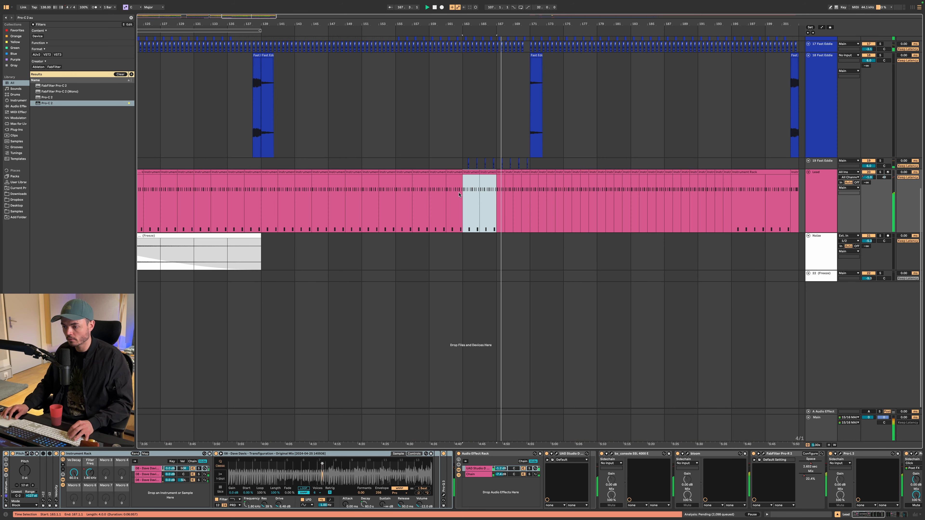
key("Left")
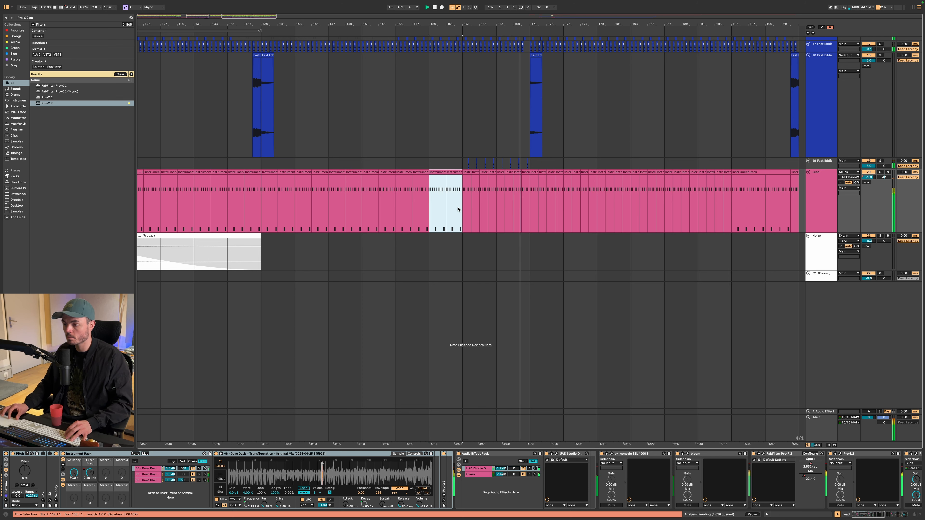
key("Right")
key("Right")
left_click(398, 142)
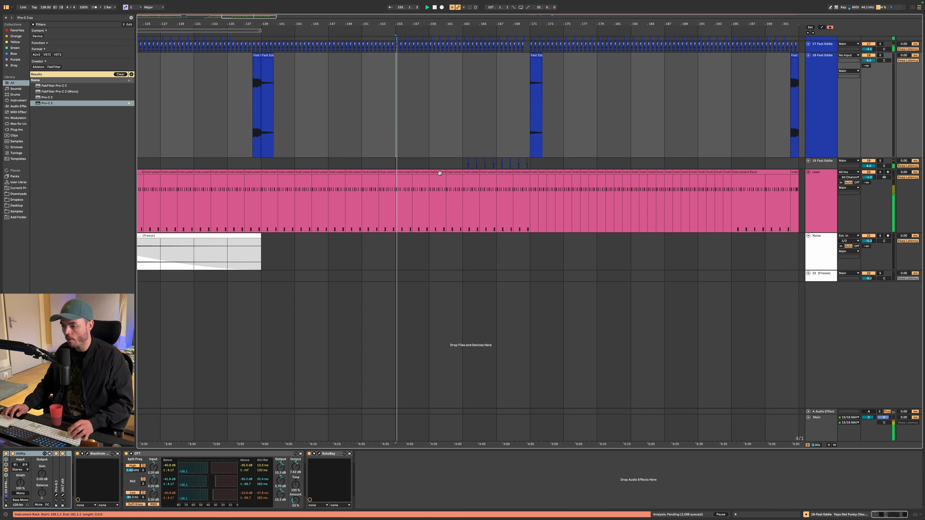
Step: Show the automation lanes, save the set and solo the 18 Fast Eddie track
key("a")
scroll(450, 219, "down", 1)
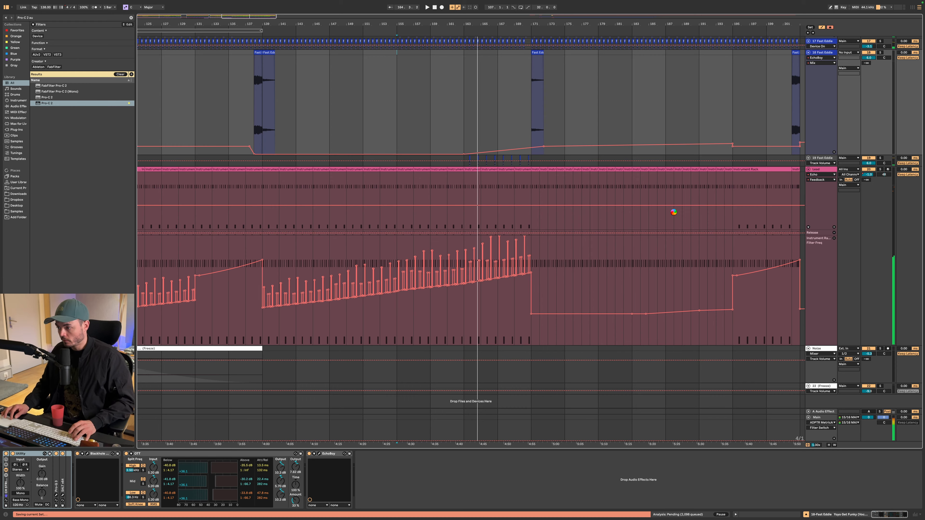
scroll(674, 212, "up", 5)
key("s")
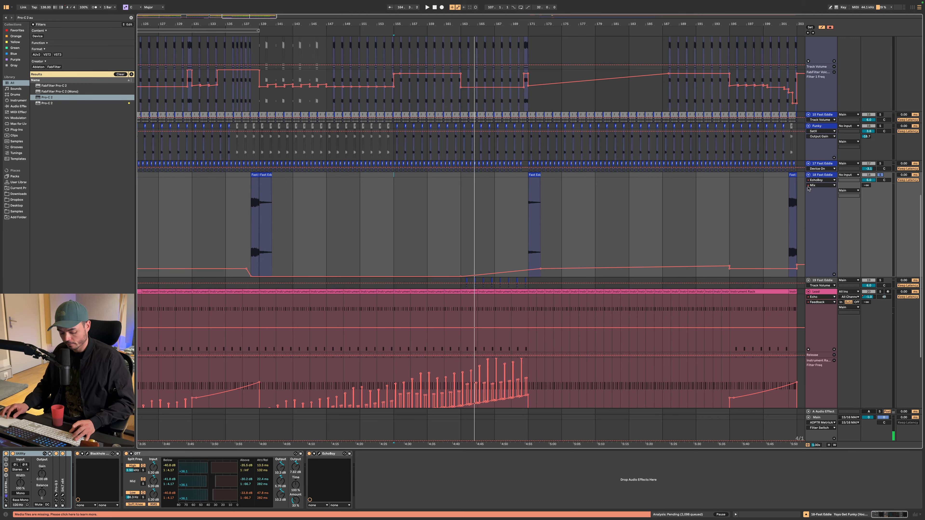
scroll(637, 194, "up", 3)
scroll(506, 252, "down", 3)
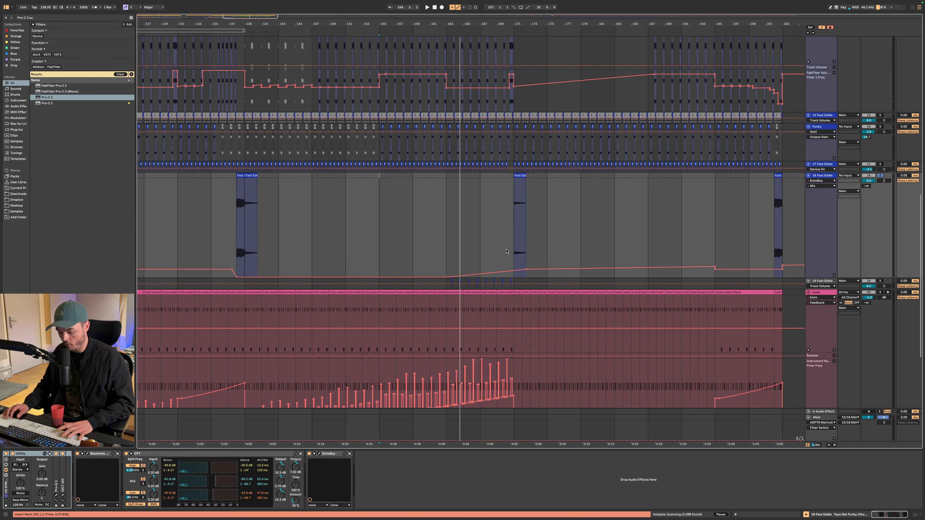
Step: Fit all tracks into view, select bars 107 to 171 across the UTILITY TRACK, DROP and K Grp tracks, and hide the automation
key("h")
scroll(478, 109, "down", 5)
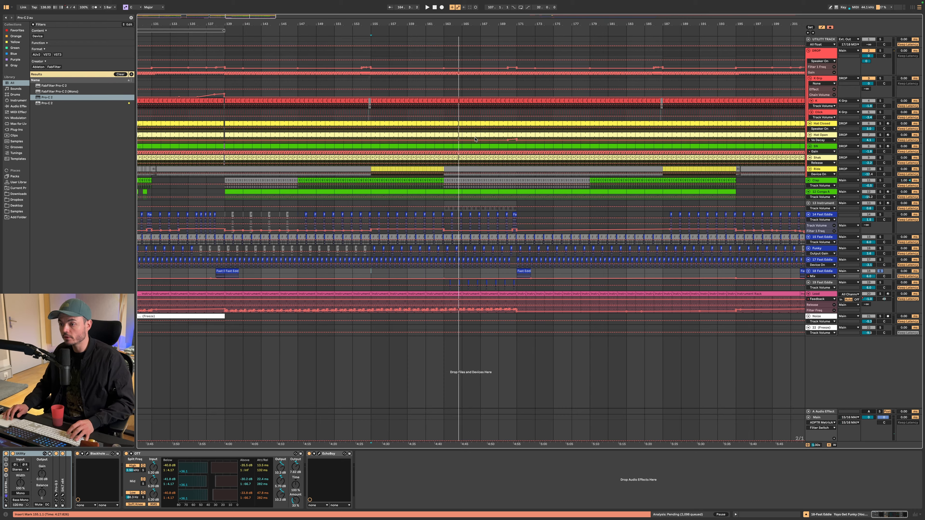
scroll(403, 96, "right", 1)
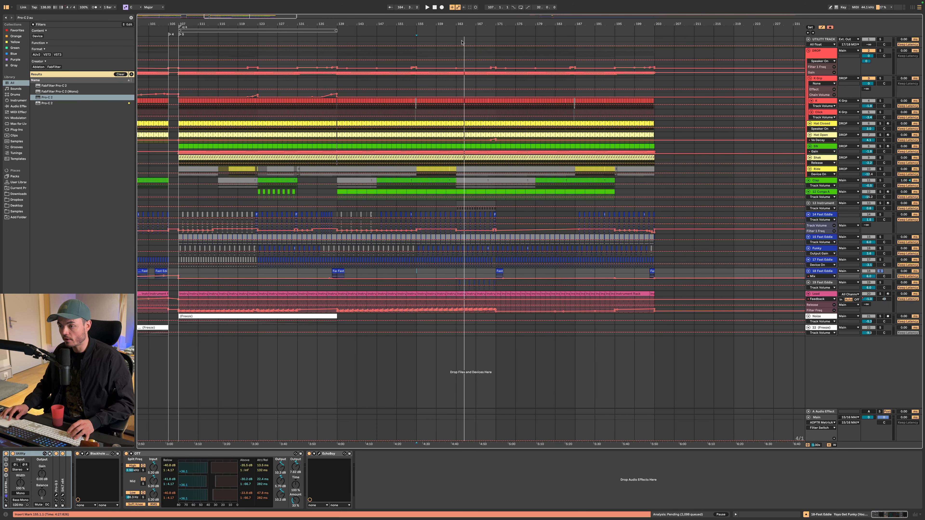
left_click_drag(495, 42, 179, 94)
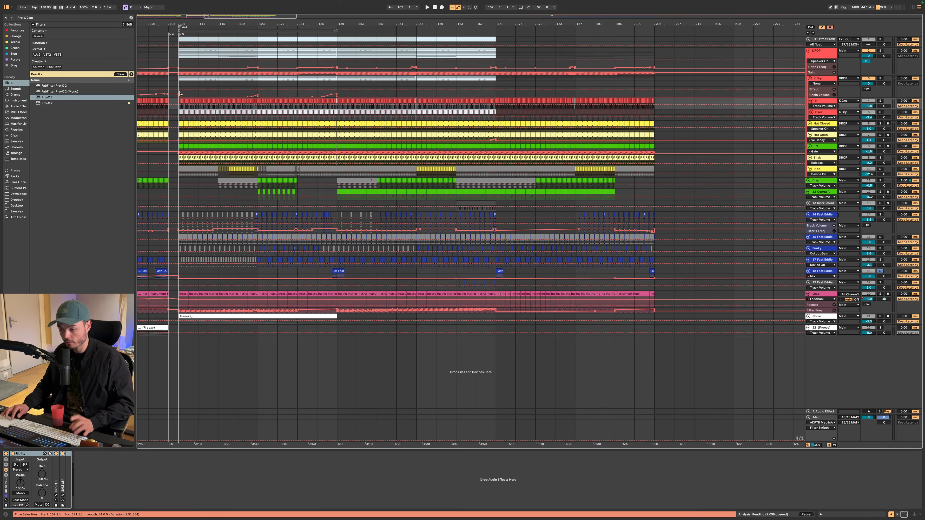
key("a")
scroll(426, 73, "right", 1)
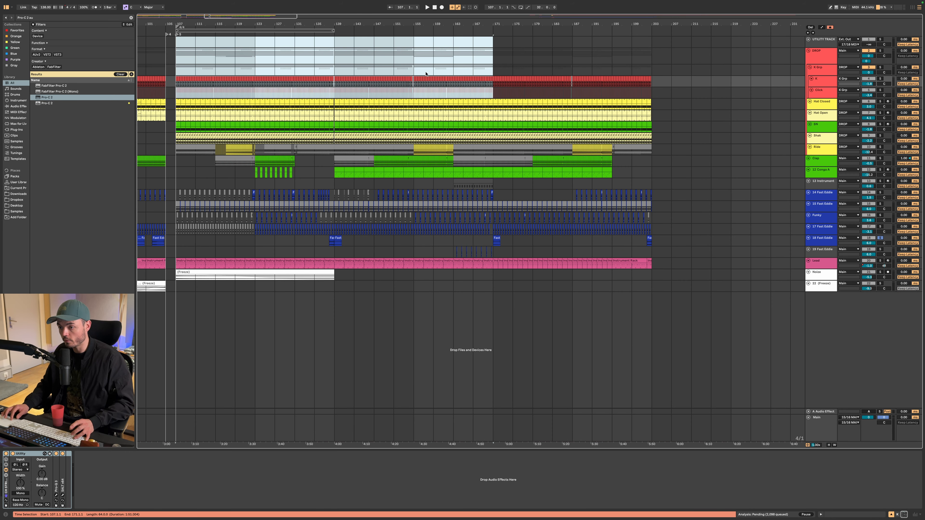
Step: Add locators at bars 139 and 171 to mark the sections following the second drop's first 32 bars
right_click(335, 30)
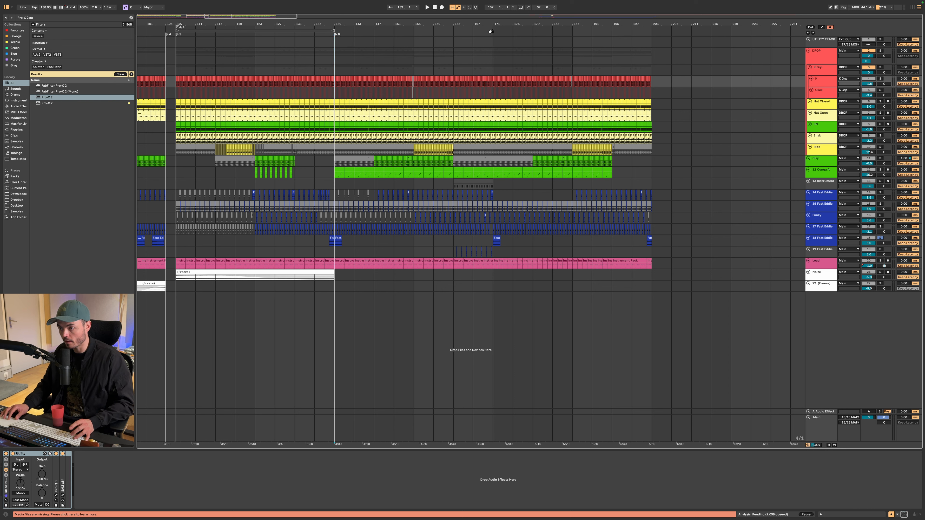
left_click(506, 48)
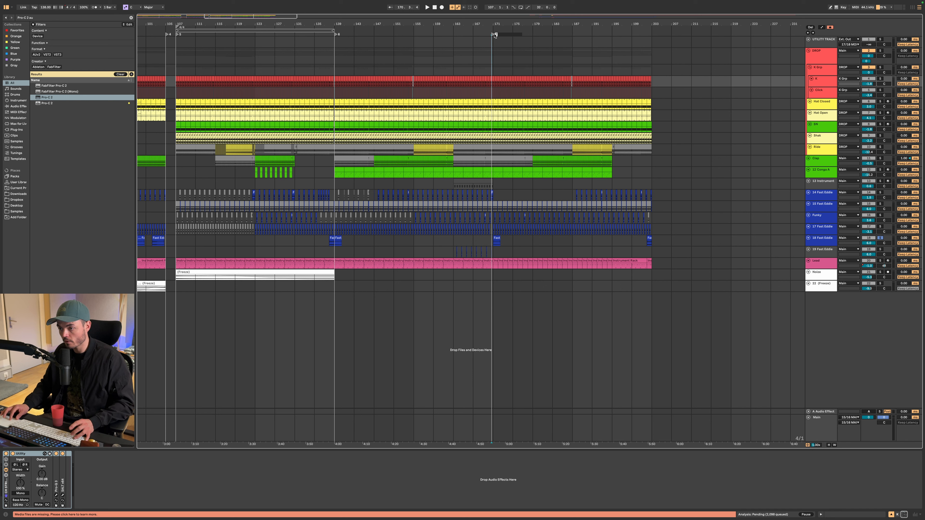
left_click_drag(493, 34, 706, 106)
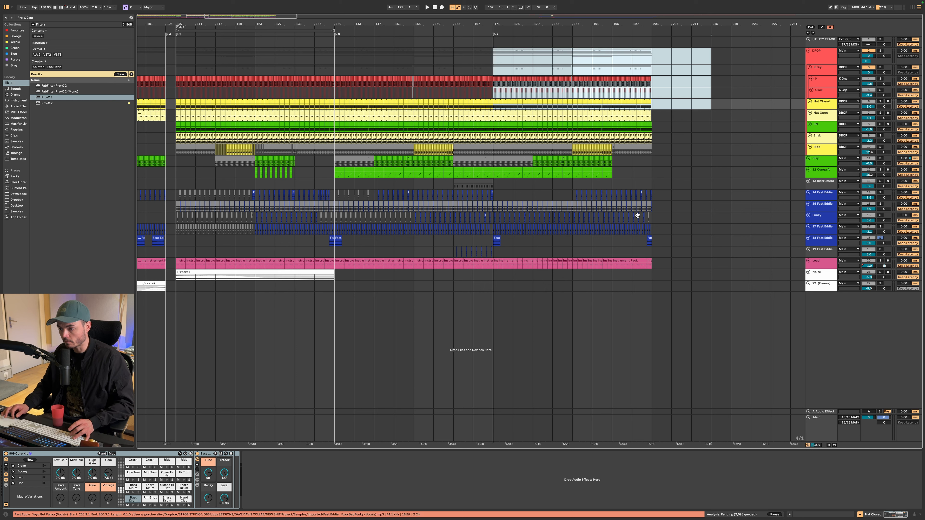
Step: Enlarge the Lead track and highlight bars 163 to 170 across the DROP group's upper tracks
scroll(466, 268, "up", 5)
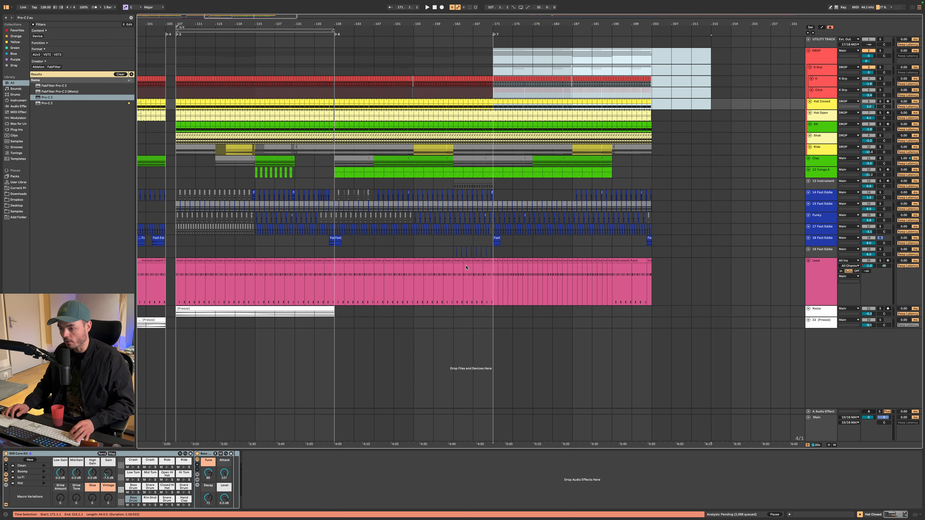
left_click_drag(455, 62, 488, 98)
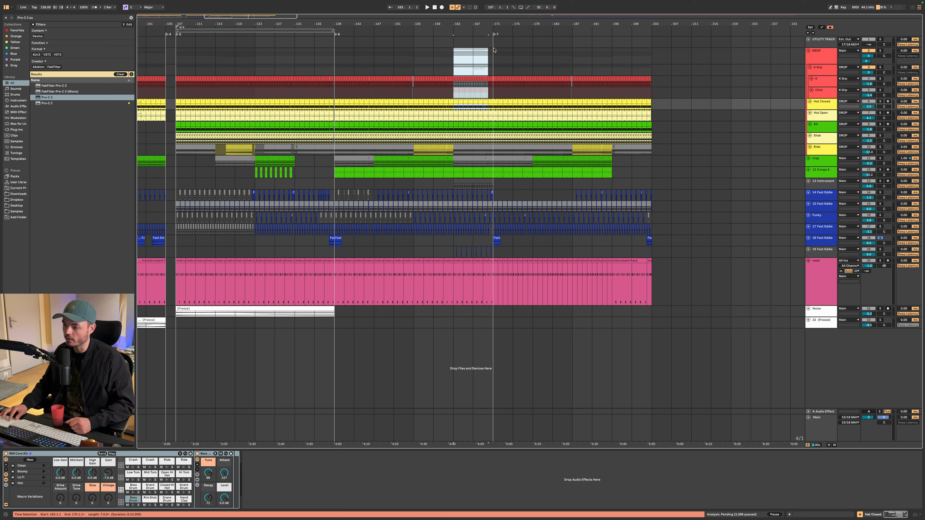
left_click(497, 62)
Step: Unsolo the 18 Fast Eddie track and play the arrangement from bar 10
left_click(880, 238)
scroll(500, 146, "down", 10)
left_click(148, 267)
key("space")
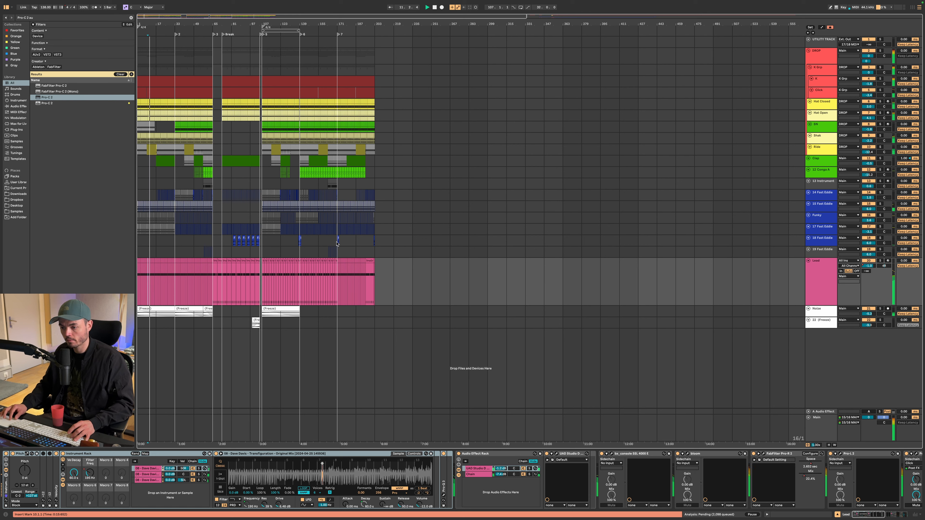
Step: Play from bar 17 on the 19 Fast Eddie track and solo that track, leaving the automation lanes hidden
left_click(338, 252)
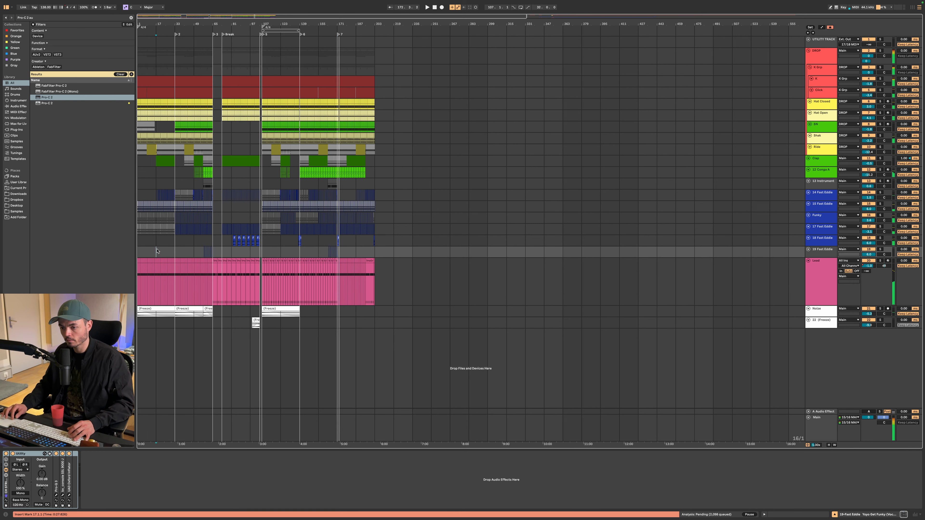
key("space")
key("a")
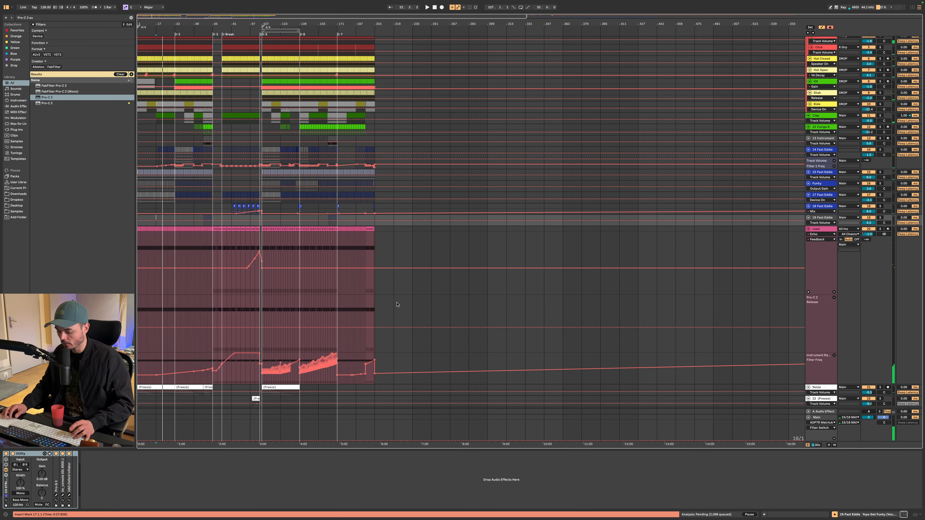
key("s")
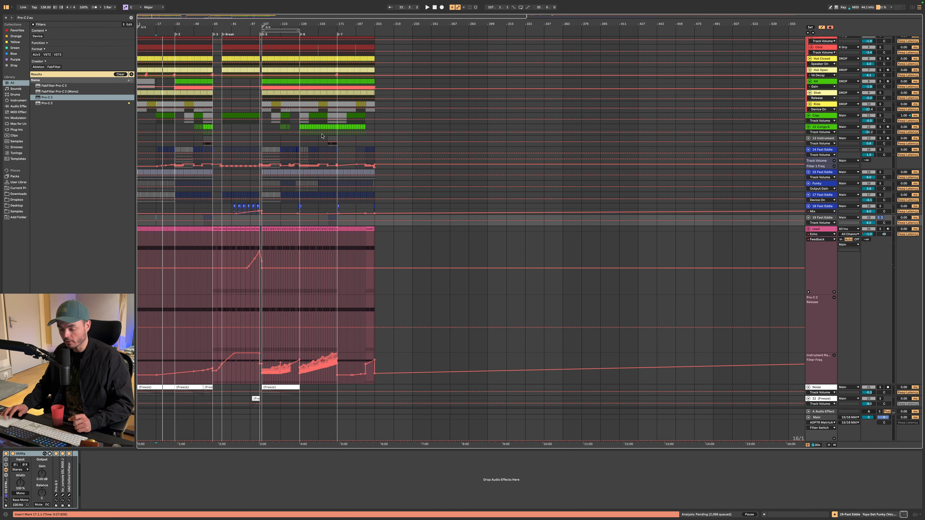
key("a")
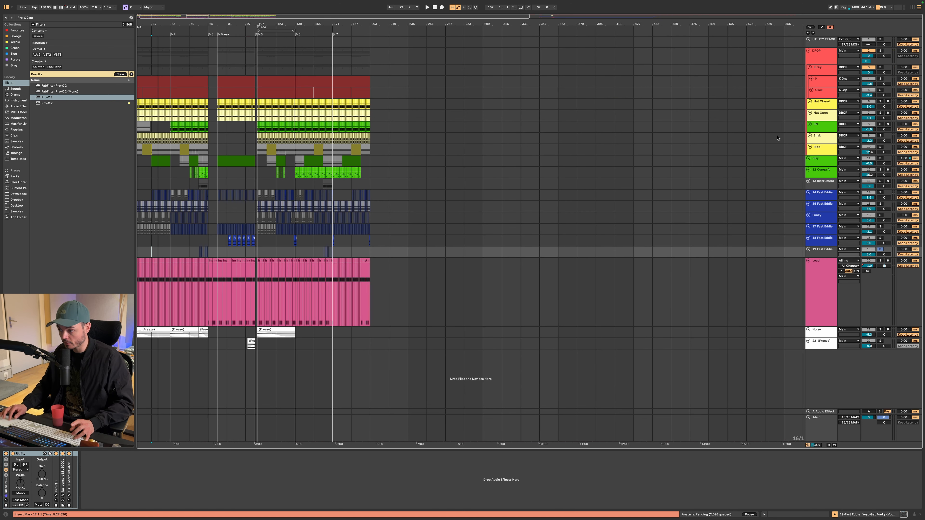
Step: Collapse the DROP group and enlarge the 13 Instrument track around bars 163 to 171 to inspect its offline 808_SNARE_023 sampler
left_click(804, 52)
left_click(809, 51)
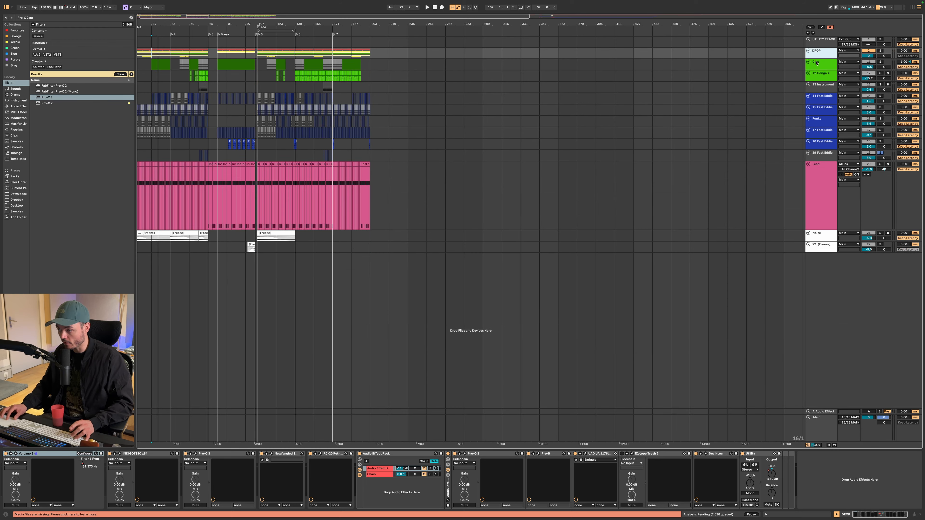
left_click(815, 74)
left_click(819, 86)
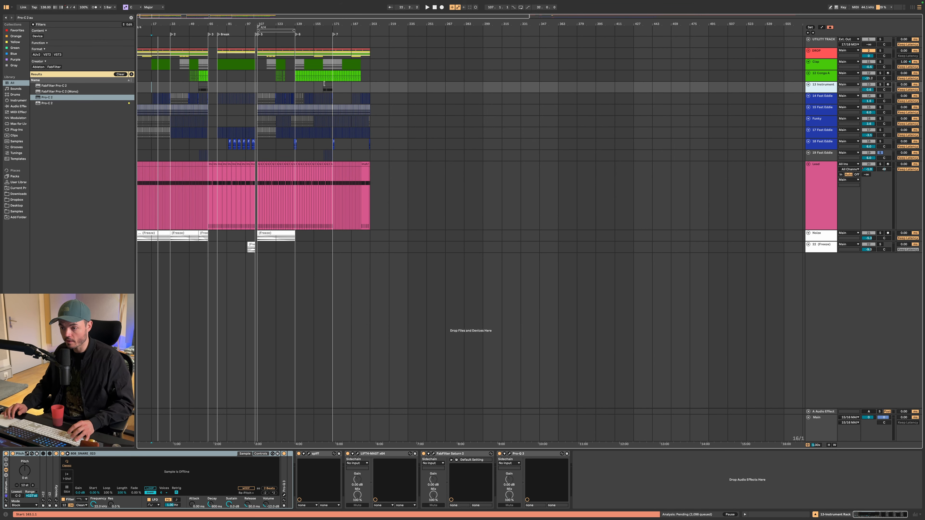
scroll(323, 88, "up", 5)
scroll(325, 104, "up", 5)
scroll(326, 105, "up", 3)
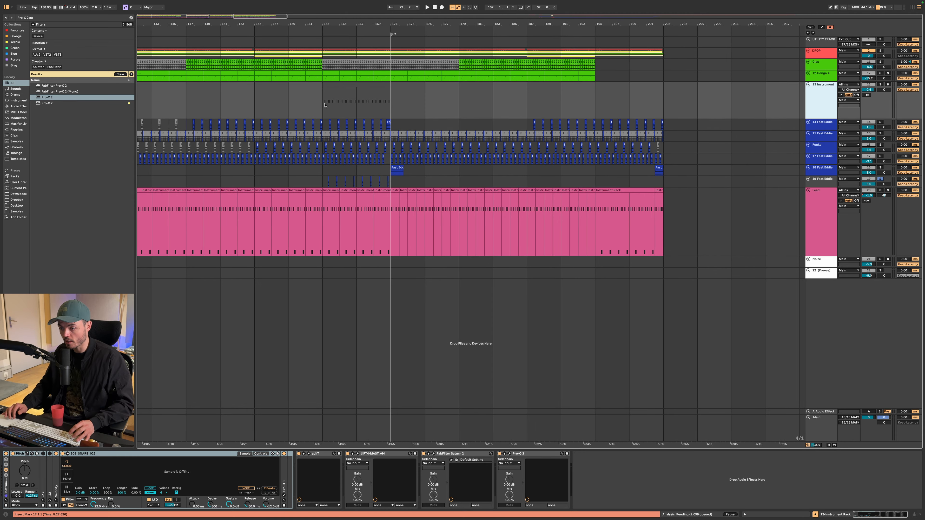
scroll(325, 106, "up", 4)
scroll(325, 106, "down", 3)
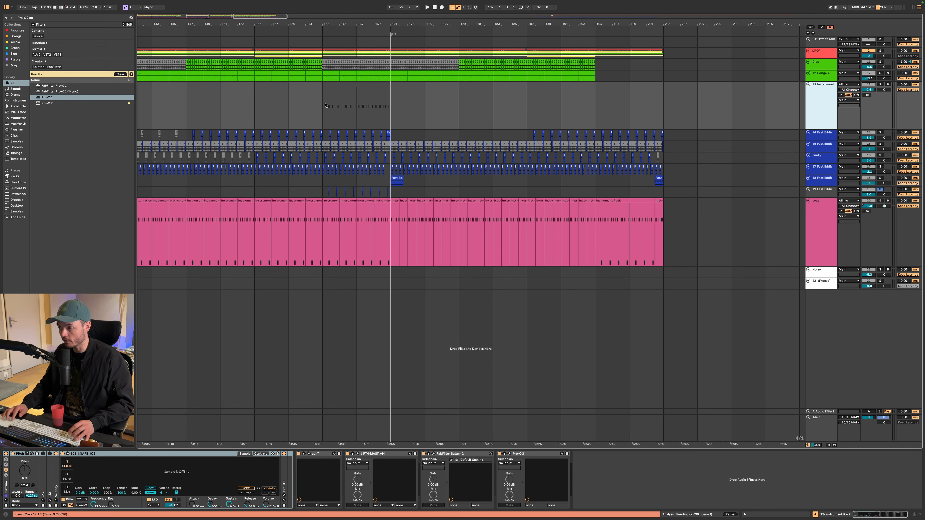
double_click(827, 104)
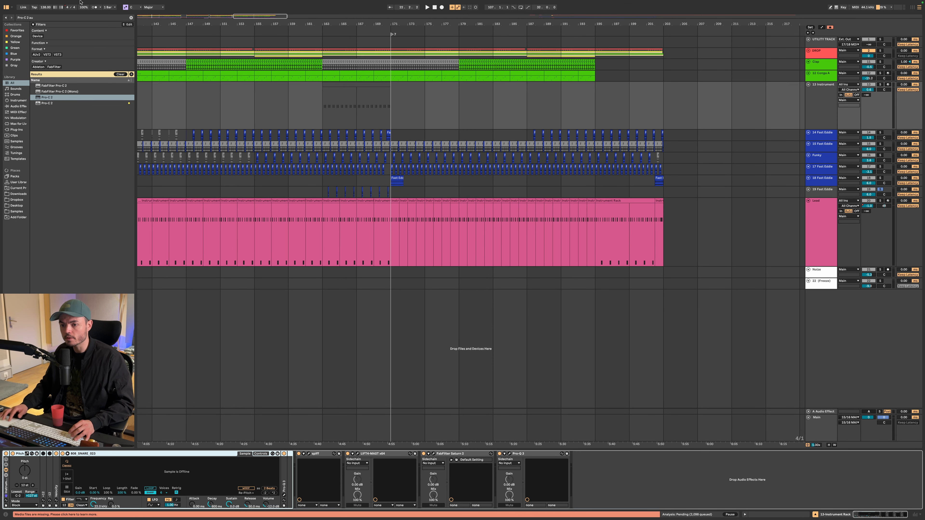
Step: Open the File Manager and list the missing media files of the current Live Set
mouse_move(80, 2)
left_click(34, 3)
mouse_move(91, 26)
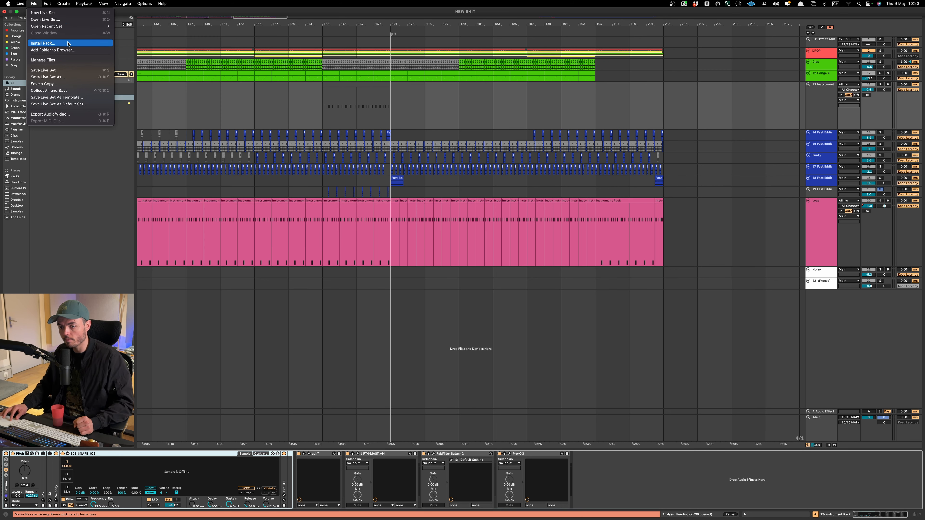
left_click(66, 63)
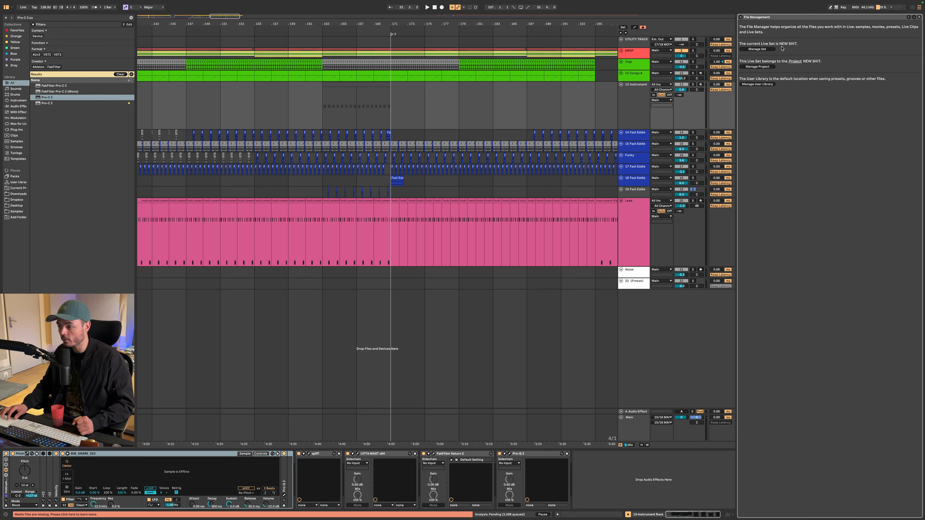
left_click(758, 49)
left_click(756, 64)
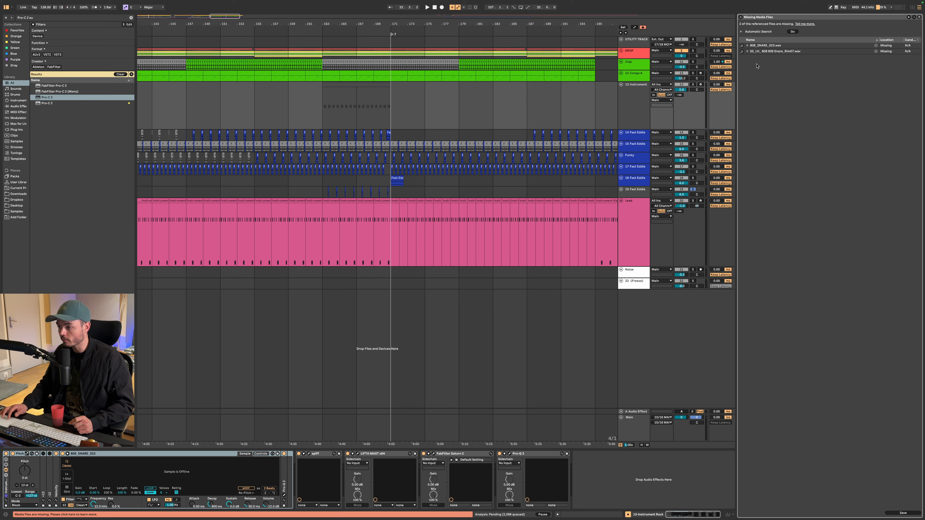
Step: Replace the missing 808_SNARE_023.wav with the matching file found in the browser and acknowledge the result
left_click(742, 45)
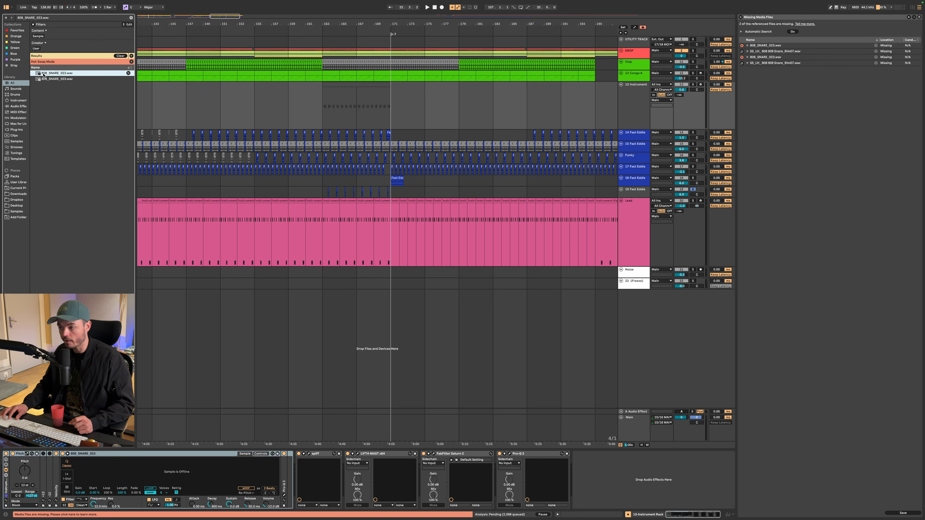
double_click(54, 74)
left_click(518, 269)
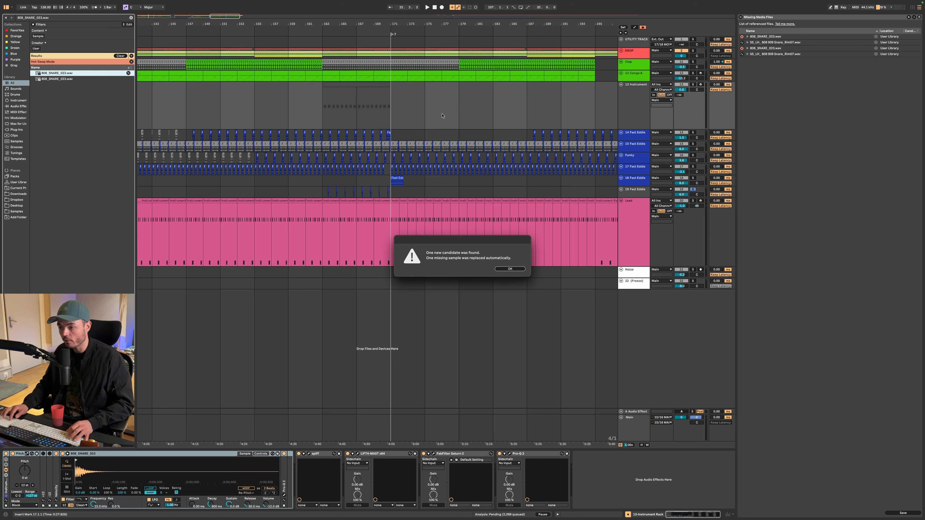
key("Return")
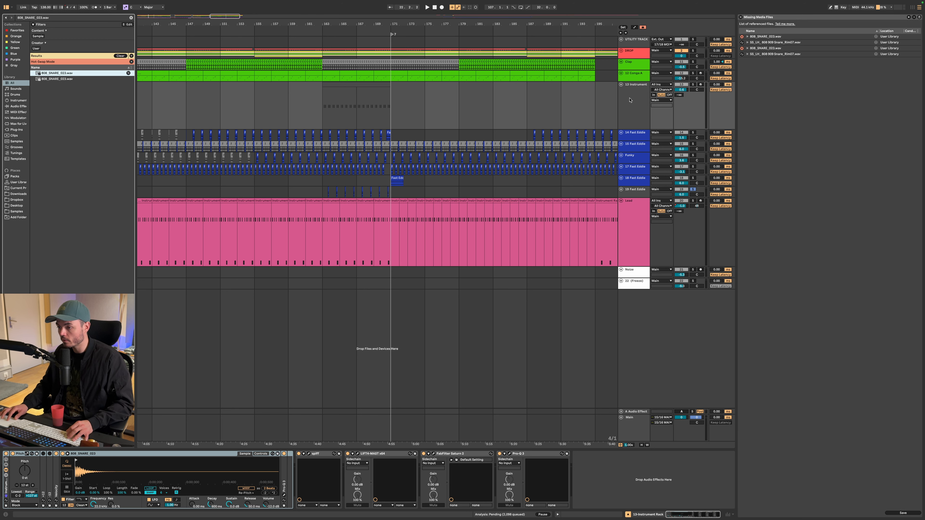
Step: Check the 13 Instrument track and look up the other relinked snare rim sample in the browser, leaving hot-swap mode
left_click(629, 111)
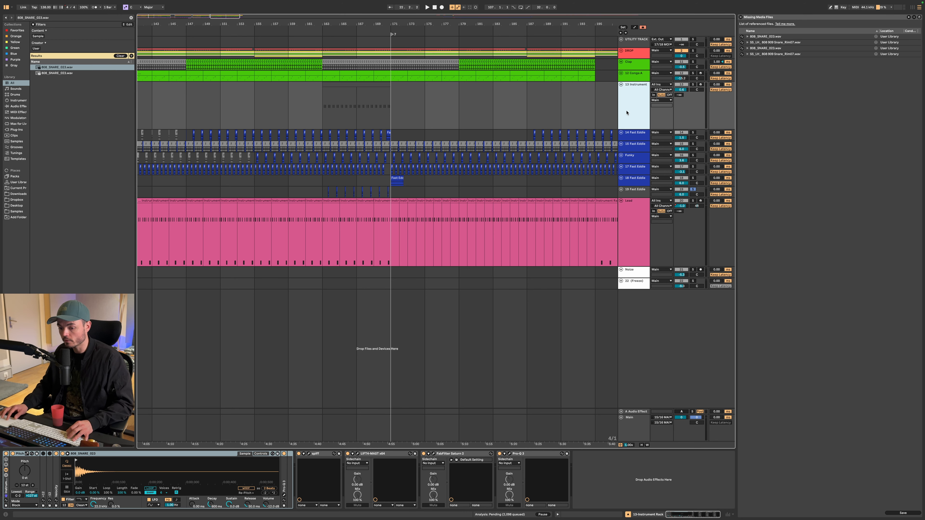
scroll(394, 116, "right", 1)
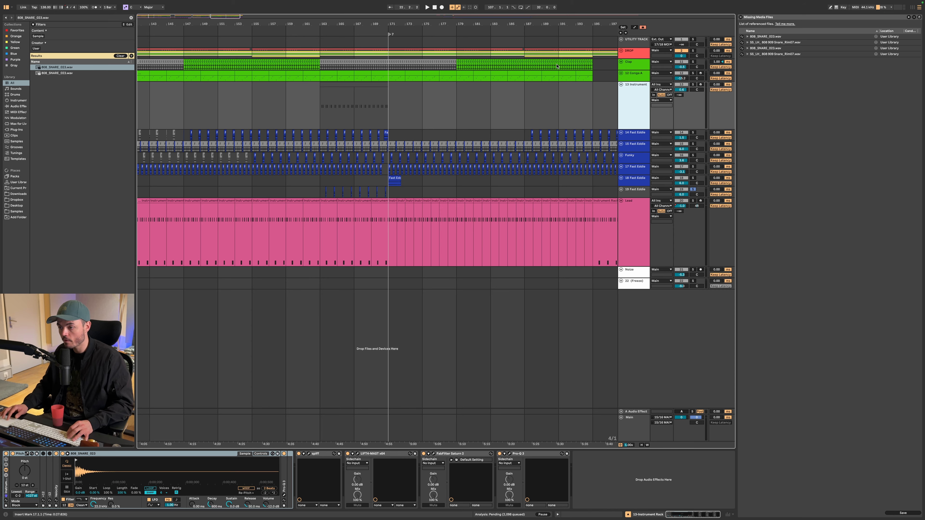
scroll(557, 66, "left", 10)
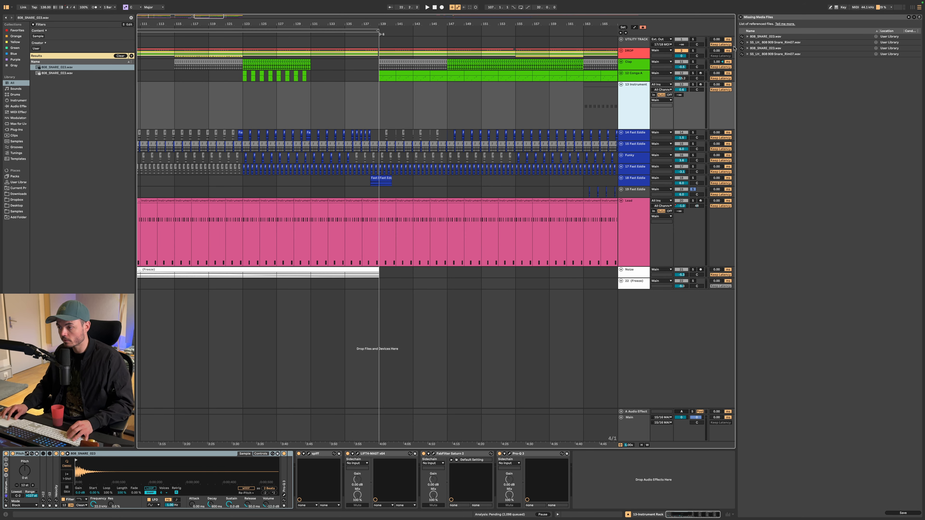
left_click(742, 42)
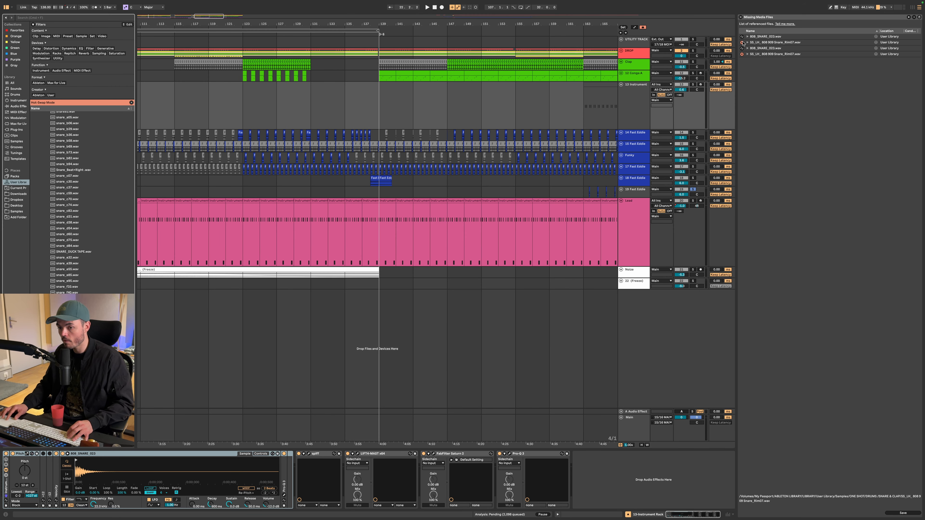
left_click(742, 42)
Step: Expand the DROP group, enlarge its green snare track and show the sampler to check the relinked rim sample
scroll(386, 191, "left", 10)
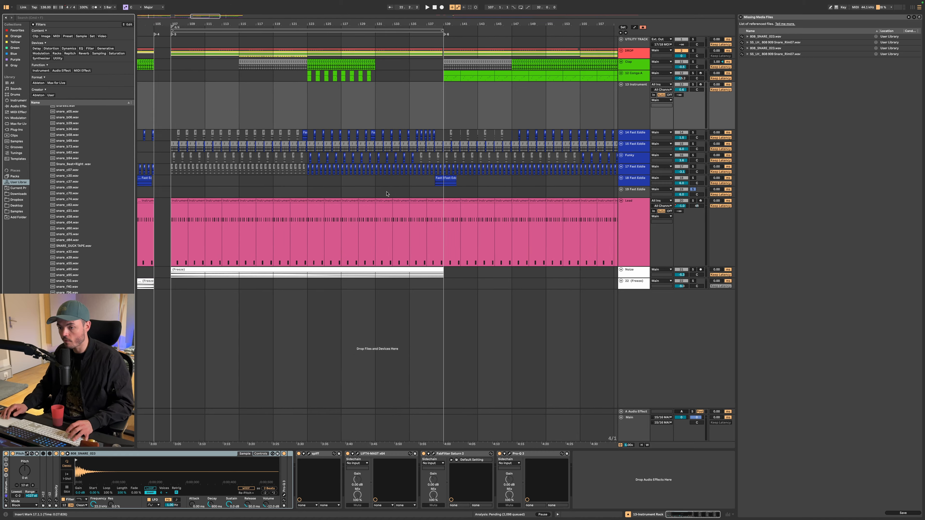
scroll(386, 190, "down", 5)
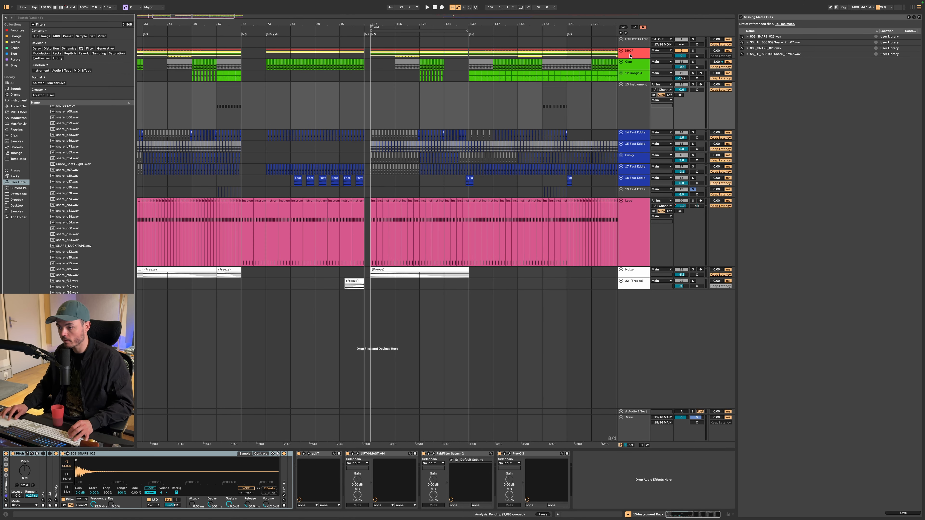
left_click(621, 50)
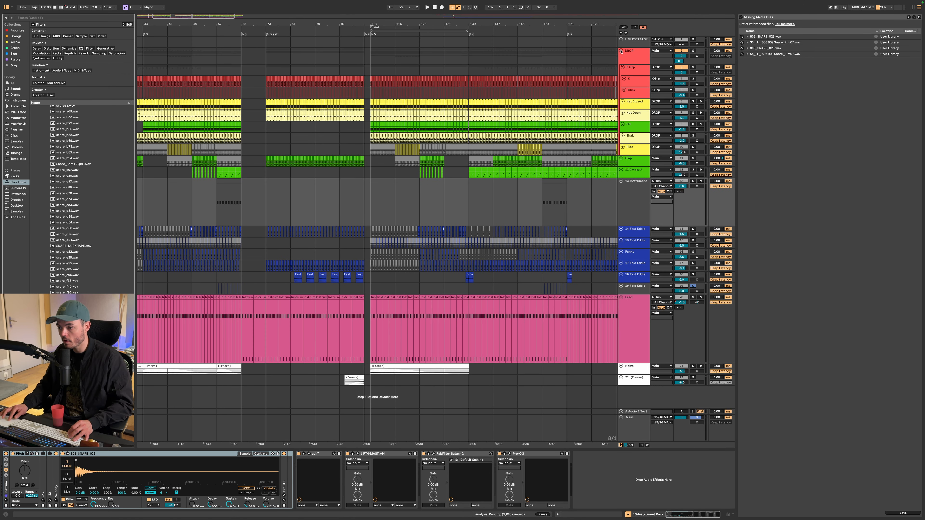
left_click(633, 126)
scroll(633, 127, "up", 4)
double_click(630, 135)
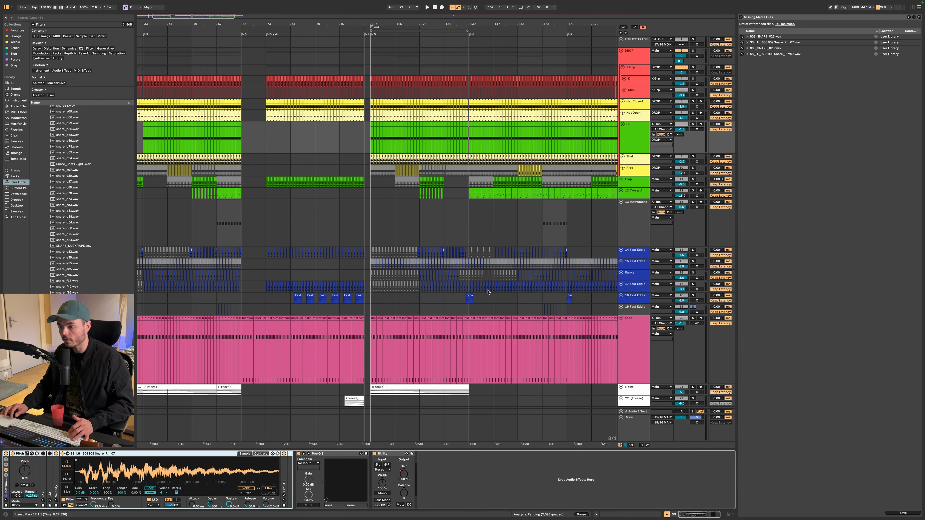
Step: Save the relinked media files and close the File Manager
left_click(897, 514)
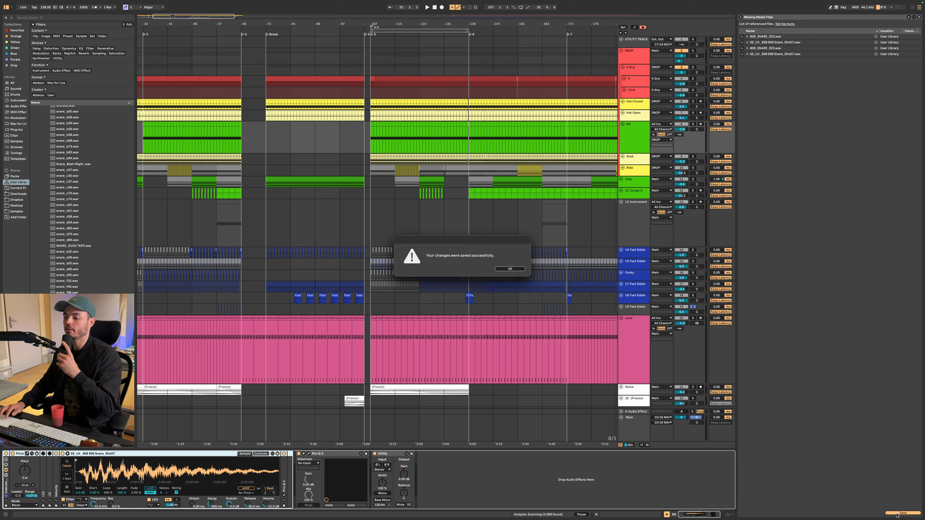
key("Return")
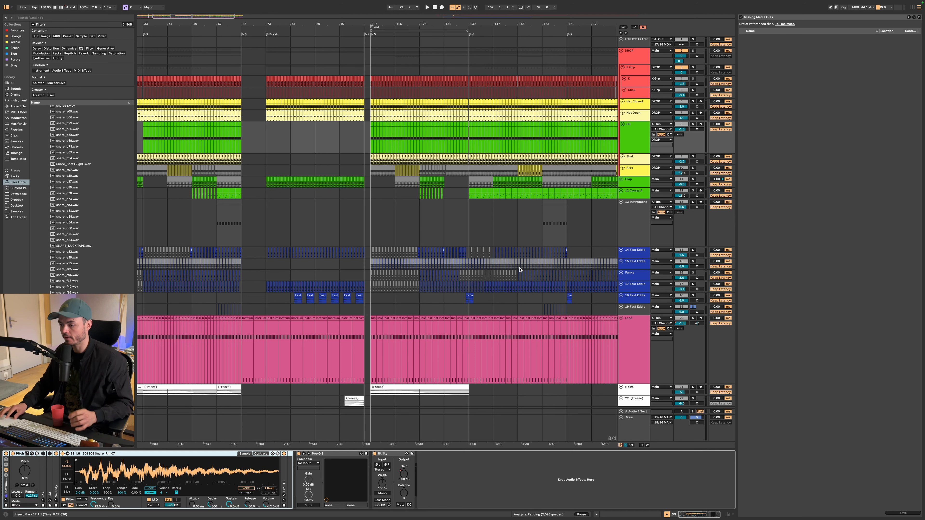
left_click(741, 19)
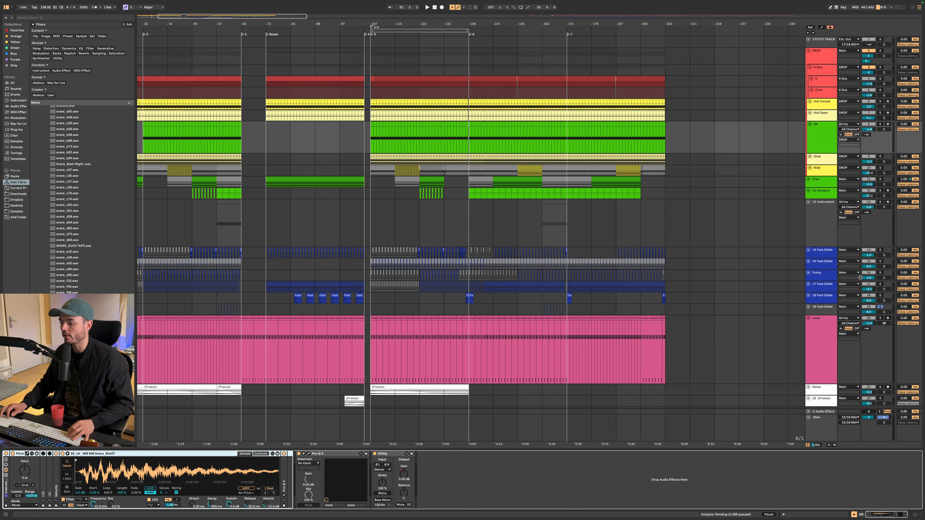
Step: Play the arrangement from bar 49 and show the Main track's device chain
left_click(819, 435)
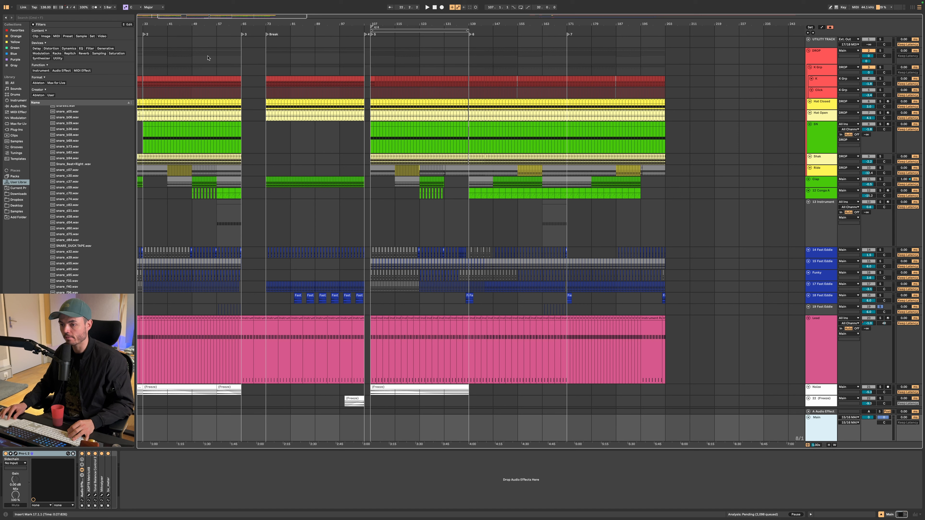
left_click(291, 69)
left_click(193, 69)
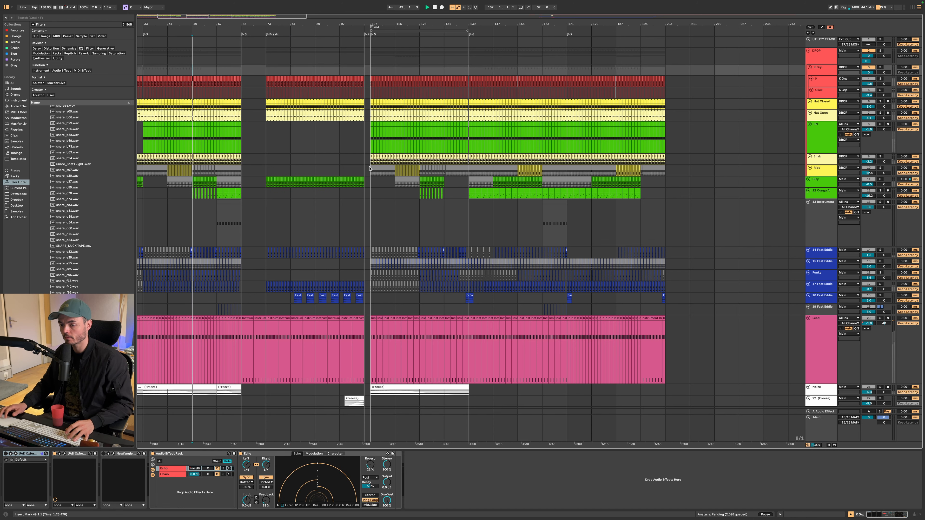
left_click(817, 430)
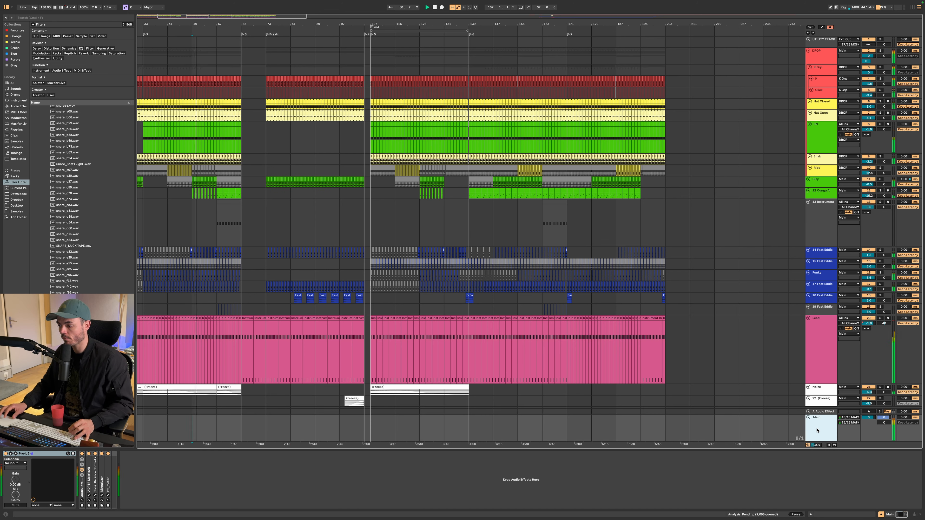
Step: Play the second drop from bar 107 with the Main track's Pro-L 2 limiter open to check its gain reduction, closing it after stopping
left_click(15, 454)
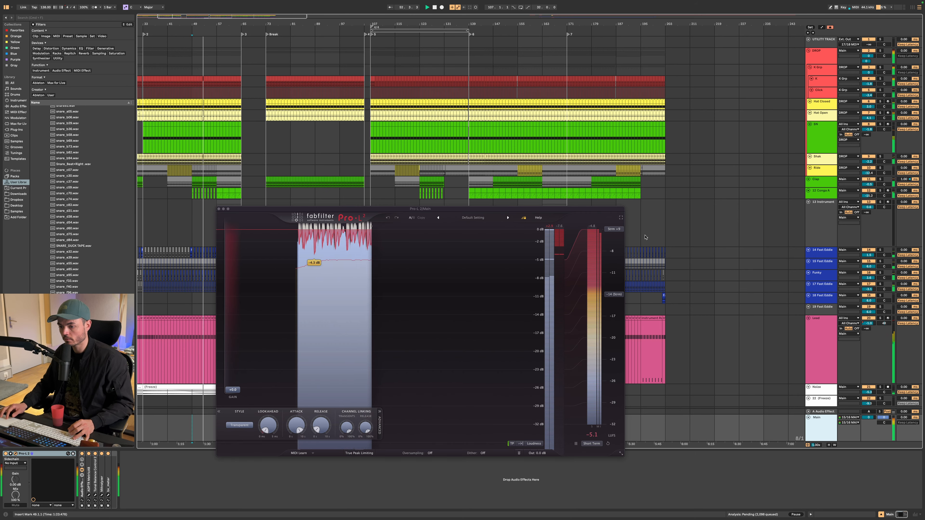
left_click(372, 64)
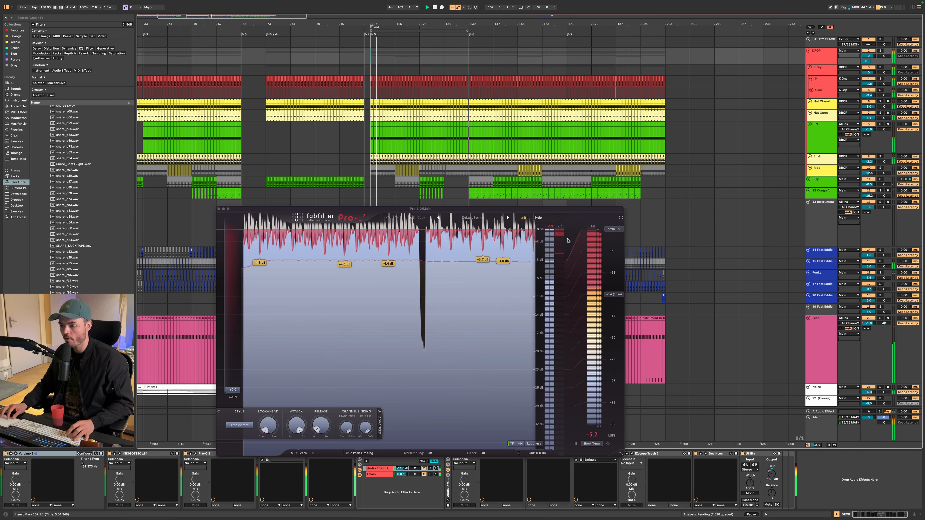
left_click(560, 265)
key("space")
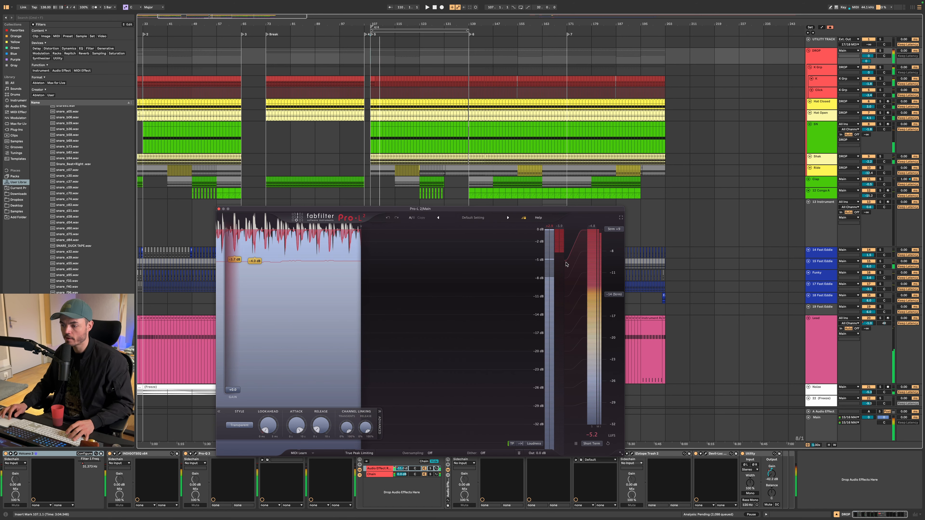
left_click(219, 209)
Step: Play the second drop with MetricAB's Loudness page open on the Main track, closing the plug-in after stopping
left_click(817, 417)
left_click(88, 495)
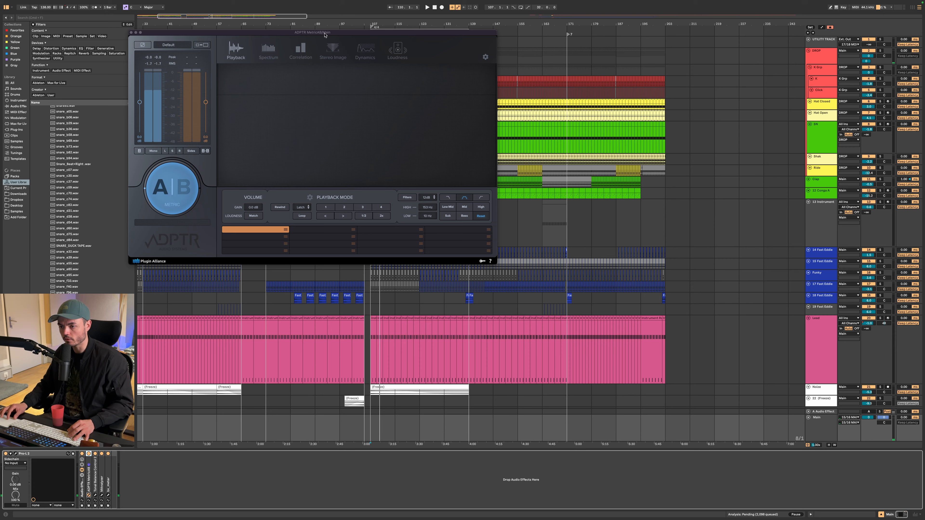
left_click_drag(325, 32, 516, 230)
left_click(589, 248)
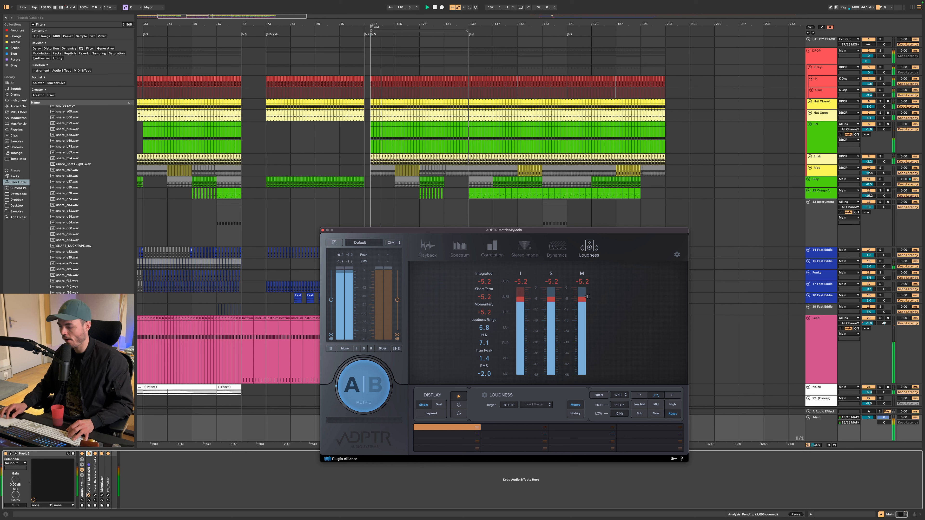
key("space")
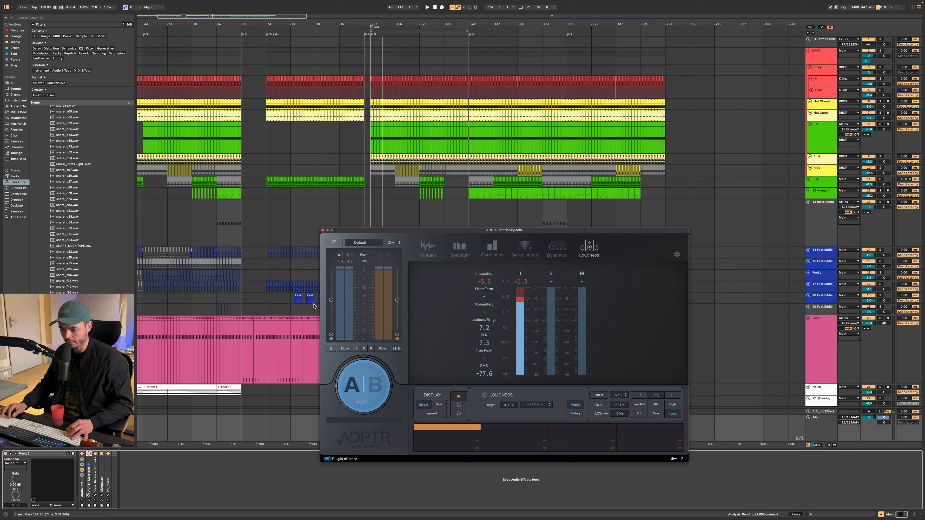
left_click(322, 231)
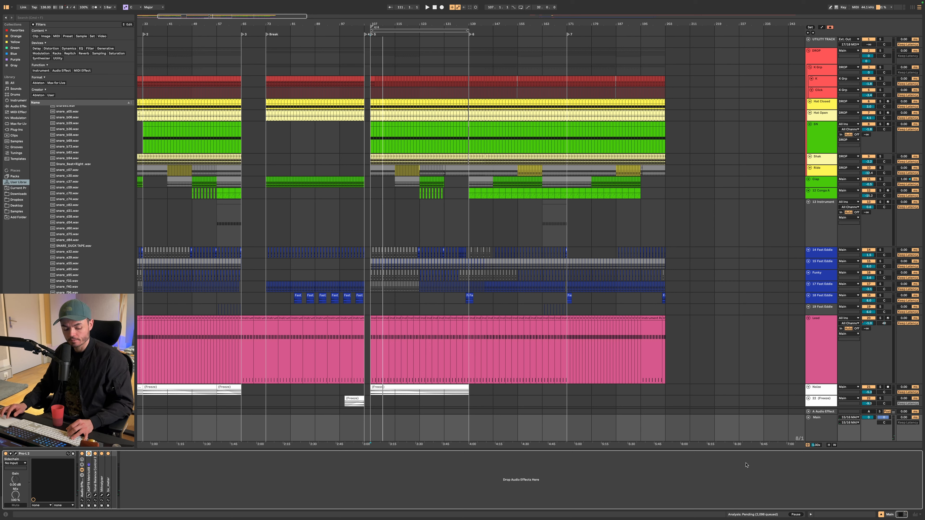
Step: Check the Main track's Pro-L 2 limiter again and view the Lead track's device chain
left_click(823, 425)
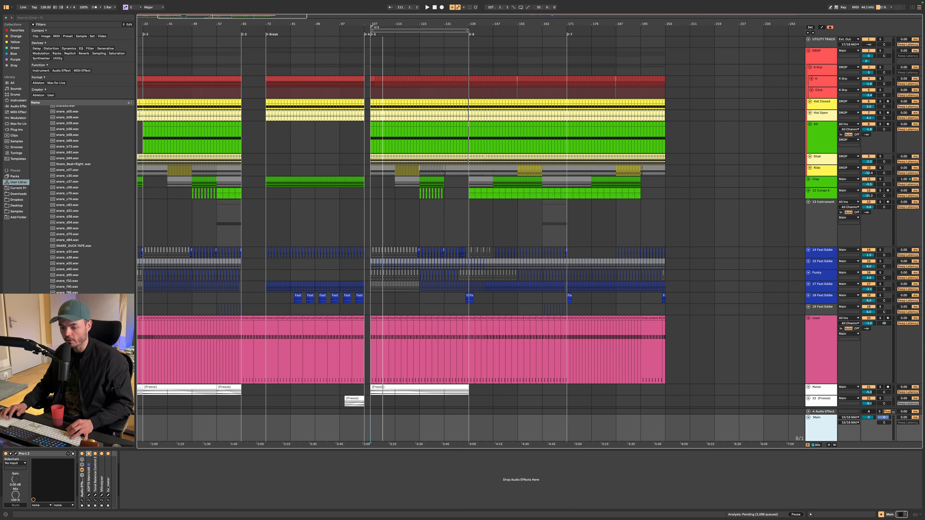
left_click(15, 453)
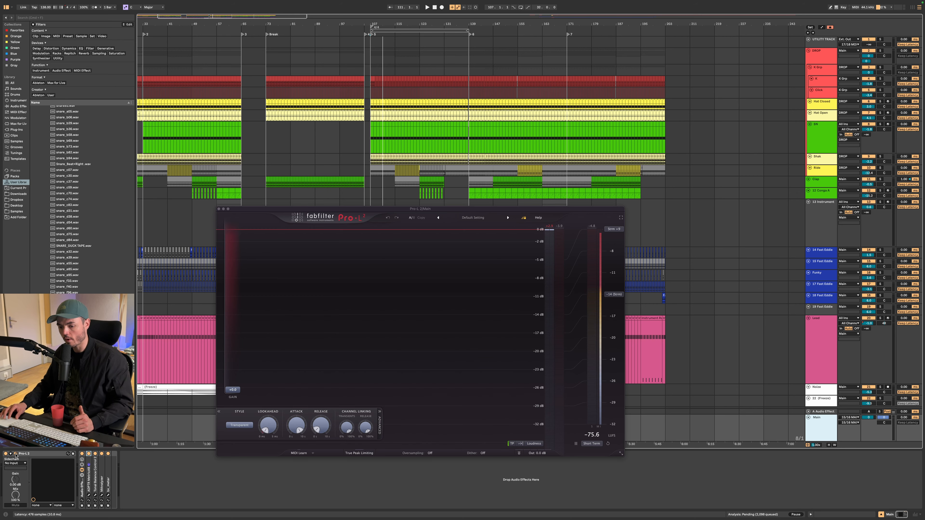
left_click(15, 453)
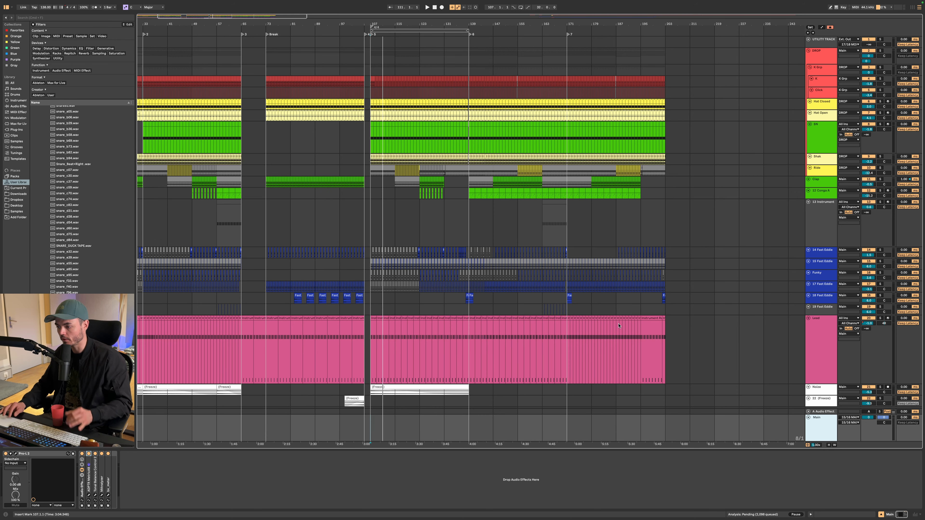
left_click(823, 348)
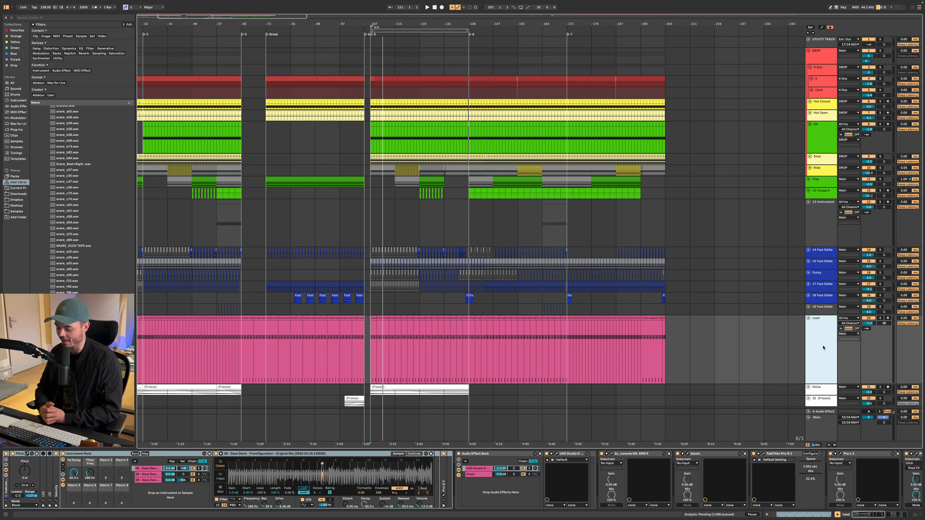
left_click(815, 218)
Step: Audition the DROP group in solo from bar 107 and show the Main track's device chain
left_click(889, 54)
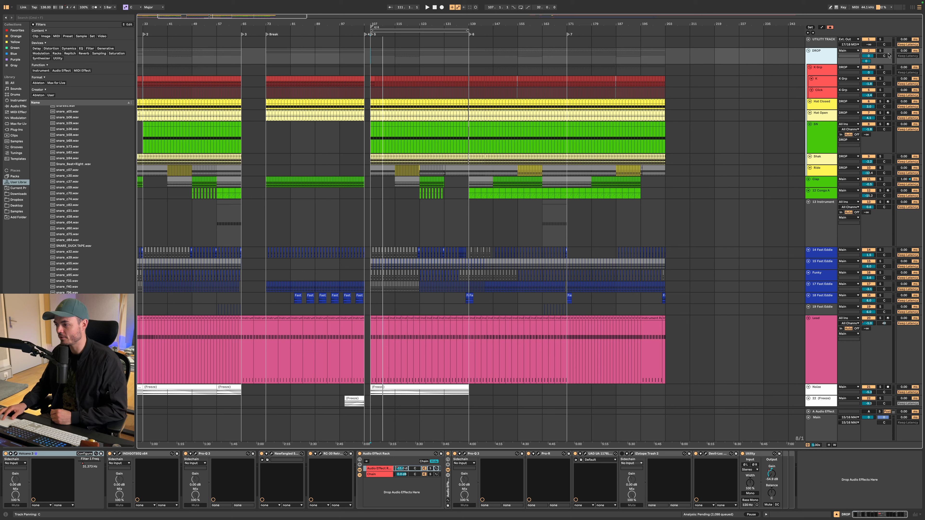
left_click(880, 51)
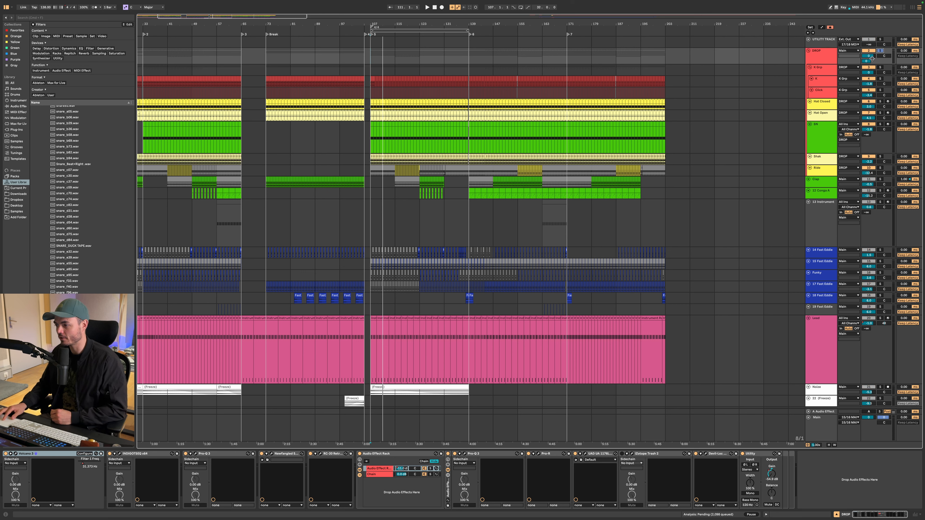
left_click(371, 62)
key("space")
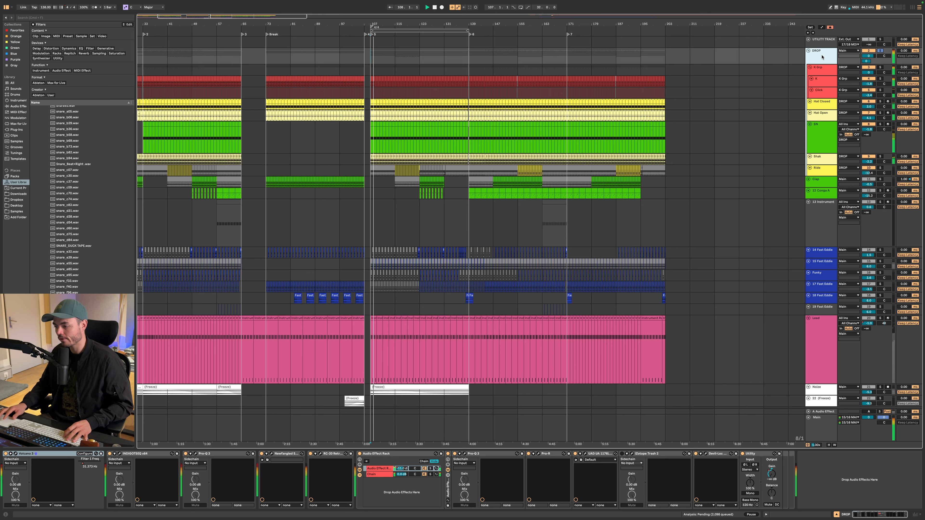
left_click(789, 428)
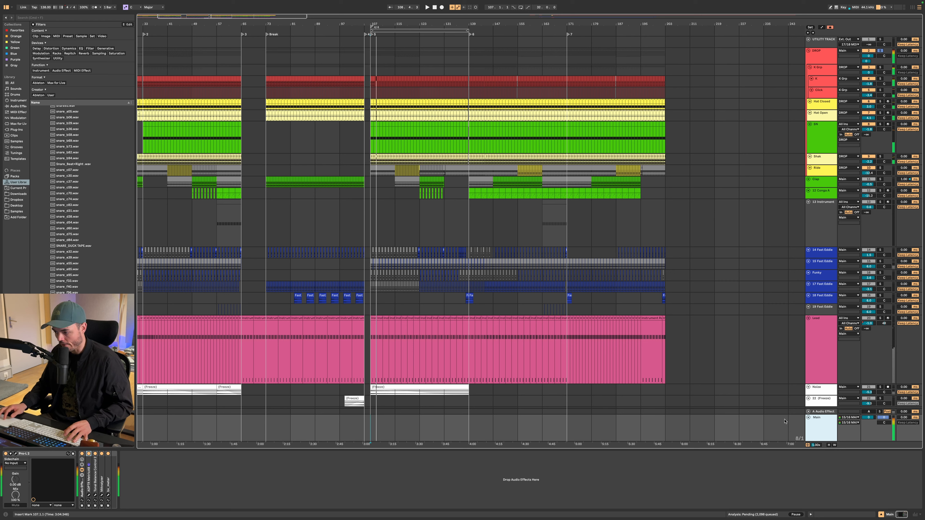
key("s")
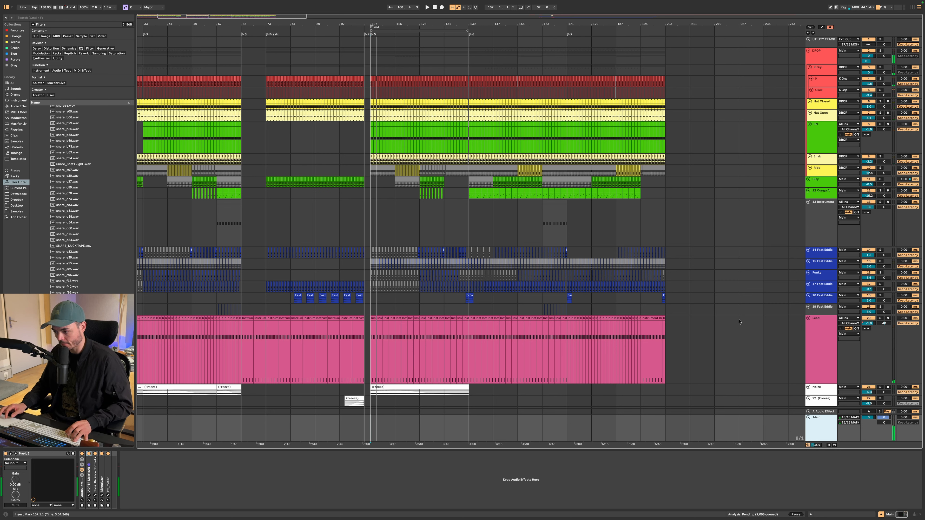
Step: Solo the Lead track and lay out the Main track's Pro-L 2 and MetricAB windows side by side
left_click(826, 350)
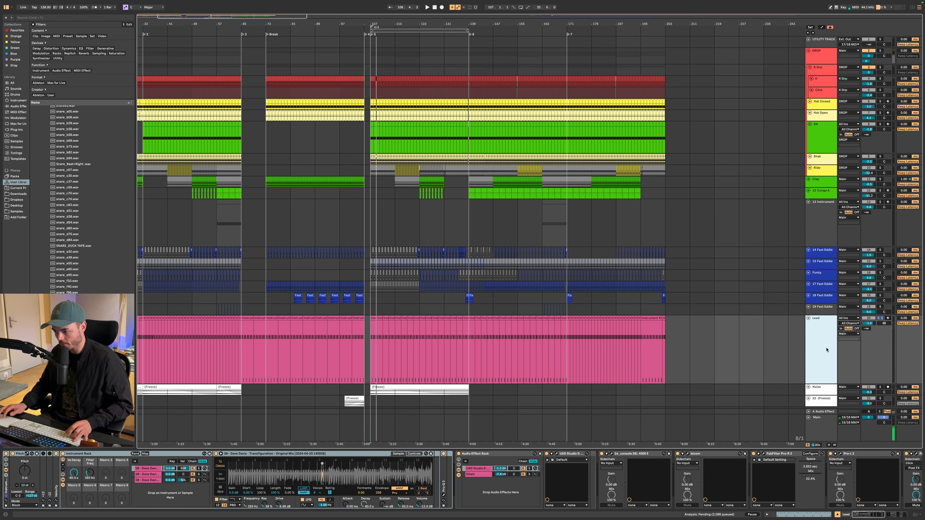
left_click(821, 427)
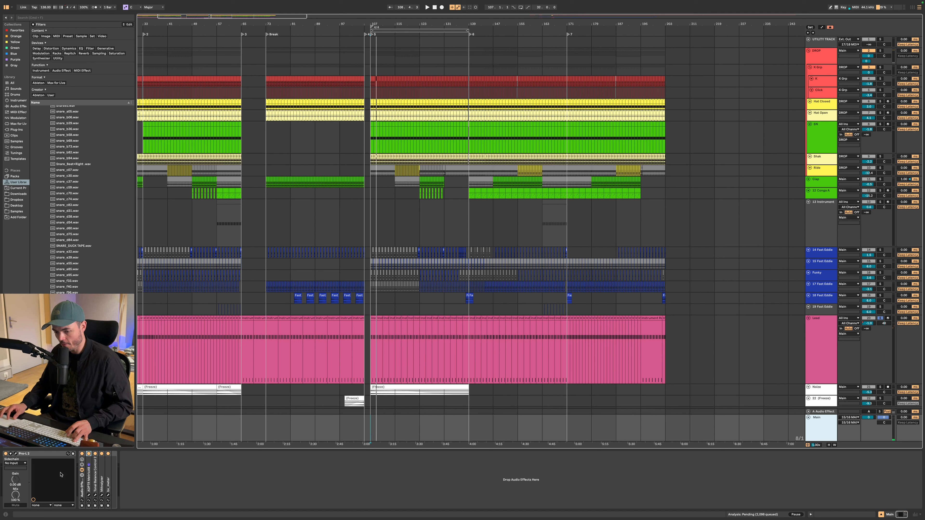
left_click(15, 454)
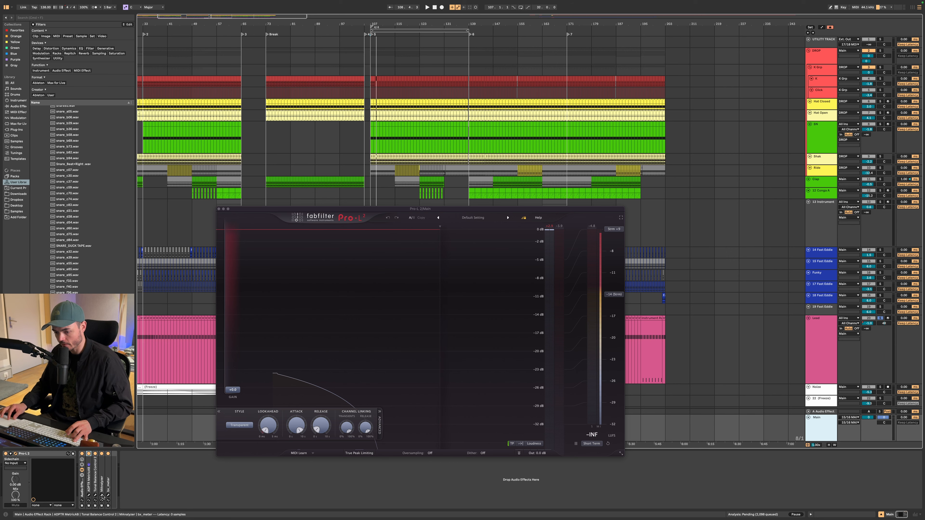
left_click(89, 495)
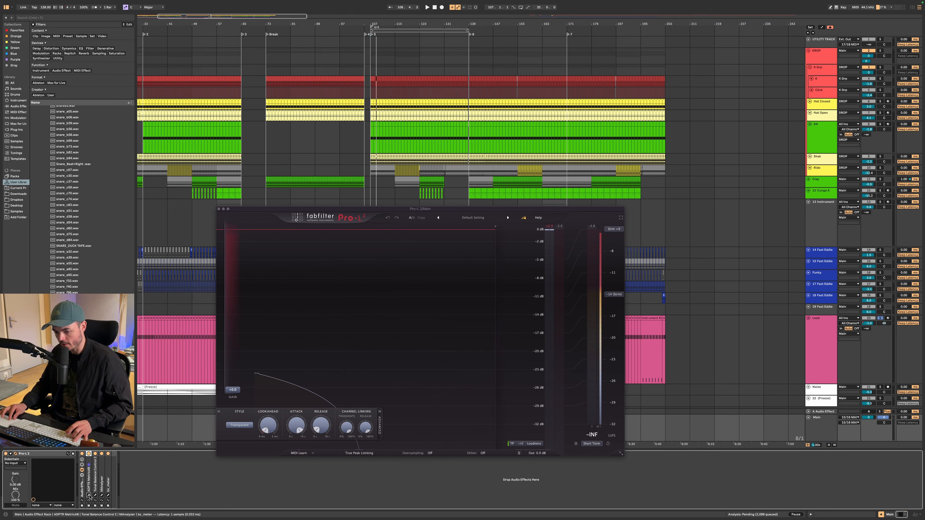
left_click_drag(489, 229, 579, 96)
left_click_drag(365, 210, 201, 203)
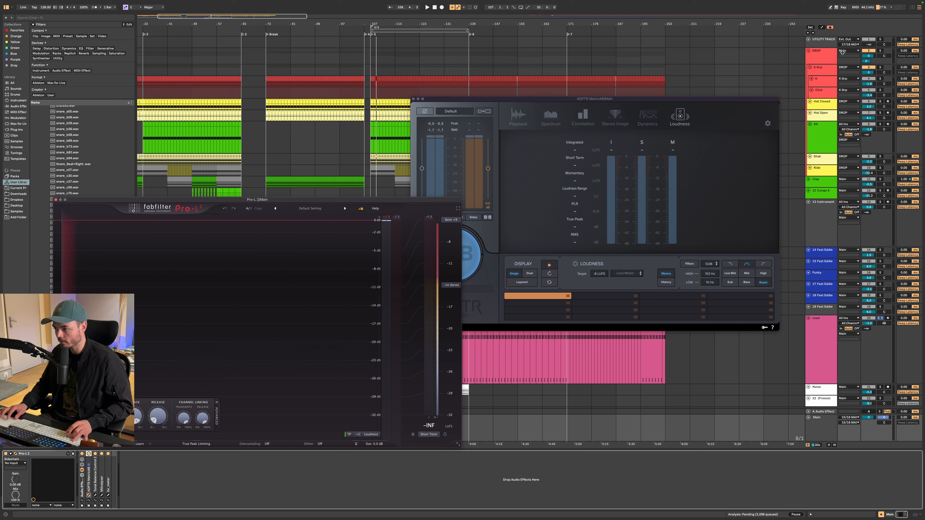
Step: Solo the DROP group and play the second drop, checking its loudness and peaks in MetricAB and Pro-L 2
left_click(821, 56)
key("s")
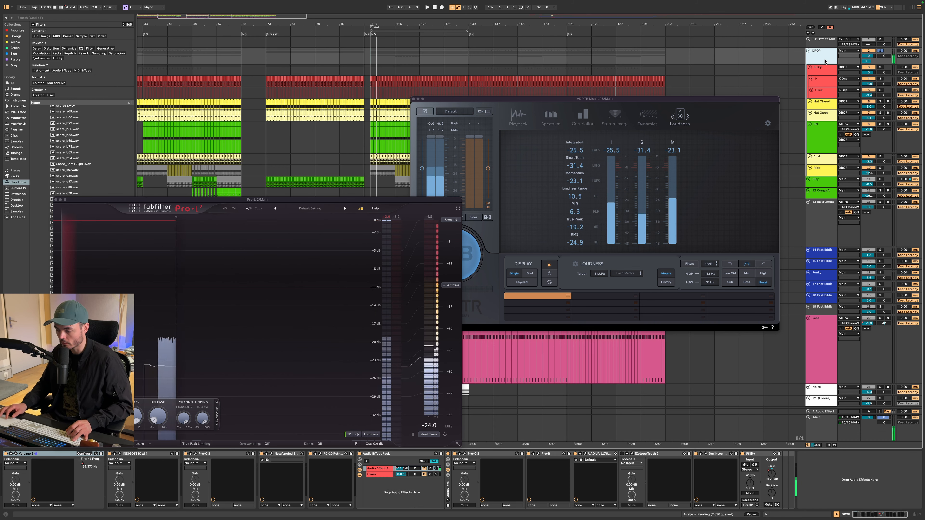
key("space")
left_click(881, 67)
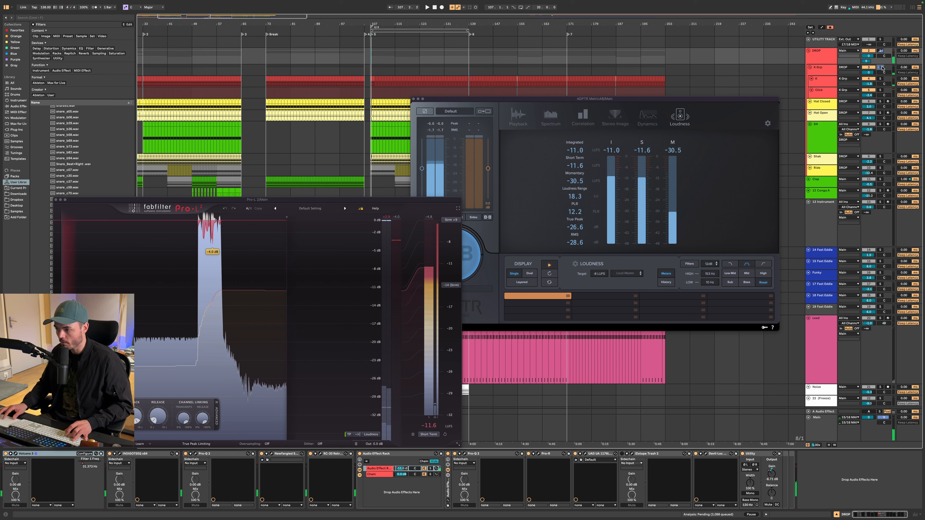
left_click(811, 56)
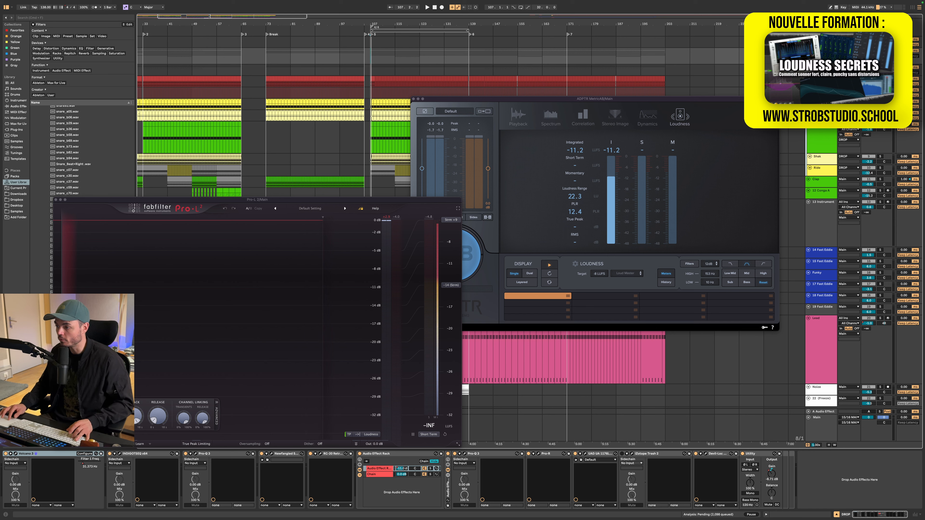
key("s")
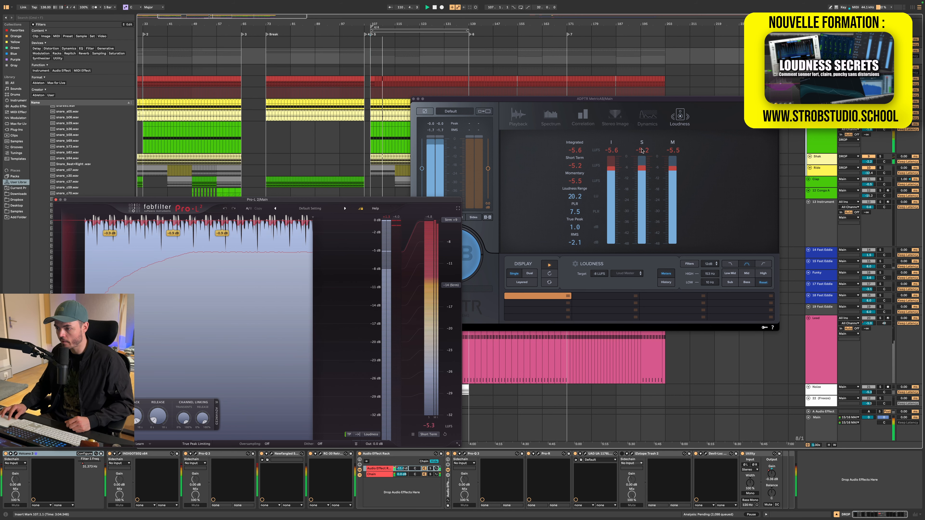
left_click(622, 259)
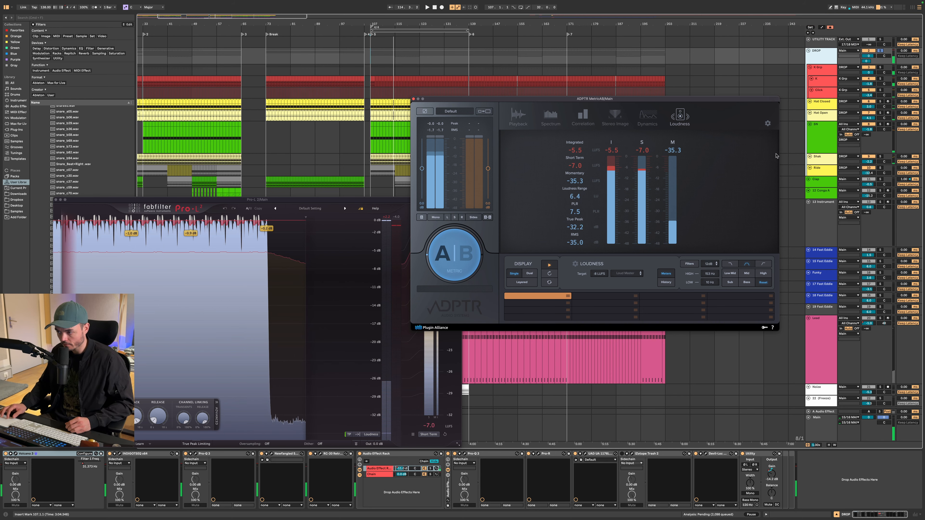
Step: Solo the SN track and inspect the Pro-L 2 limiter's level meter, channel linking, release and lookahead settings
left_click(822, 138)
key("s")
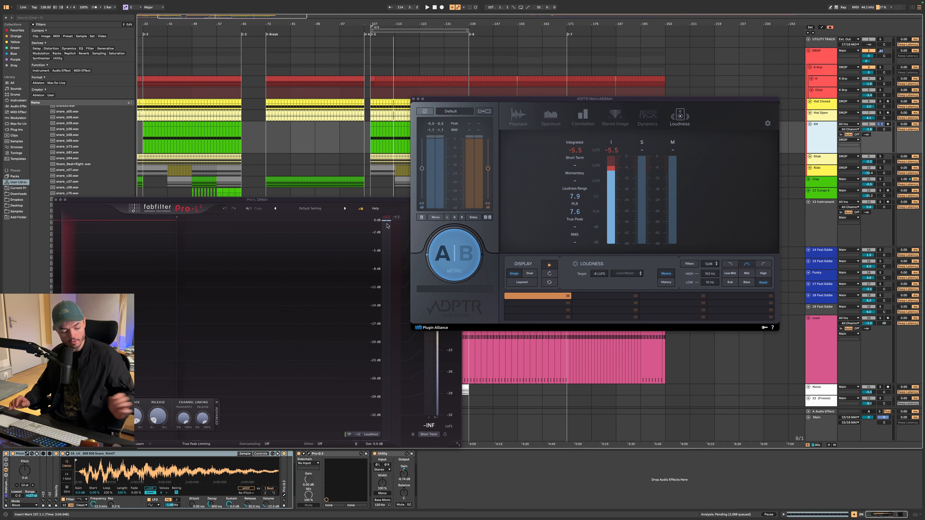
mouse_move(387, 225)
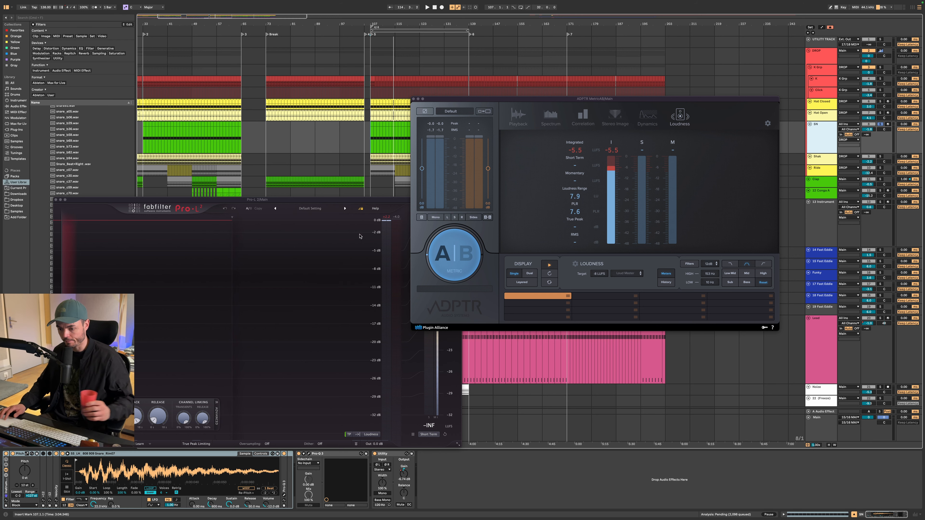
left_click_drag(306, 200, 399, 175)
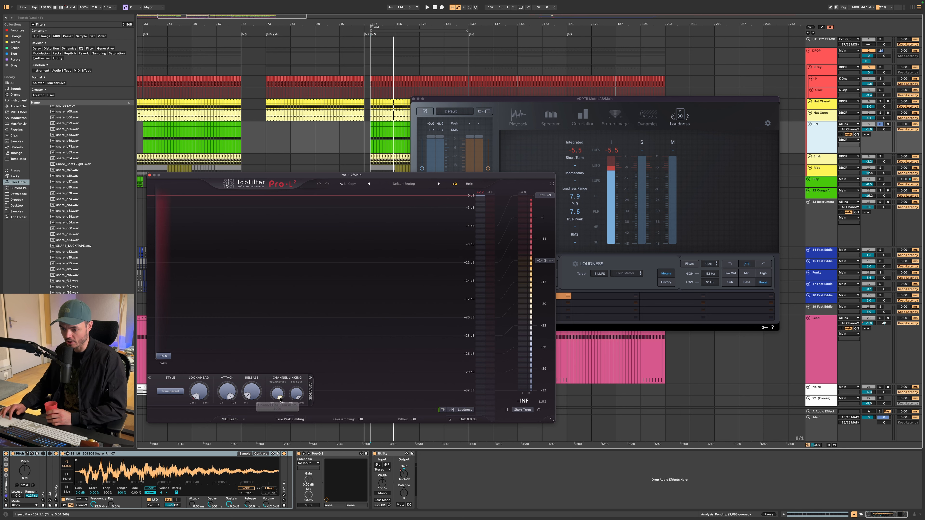
mouse_move(254, 396)
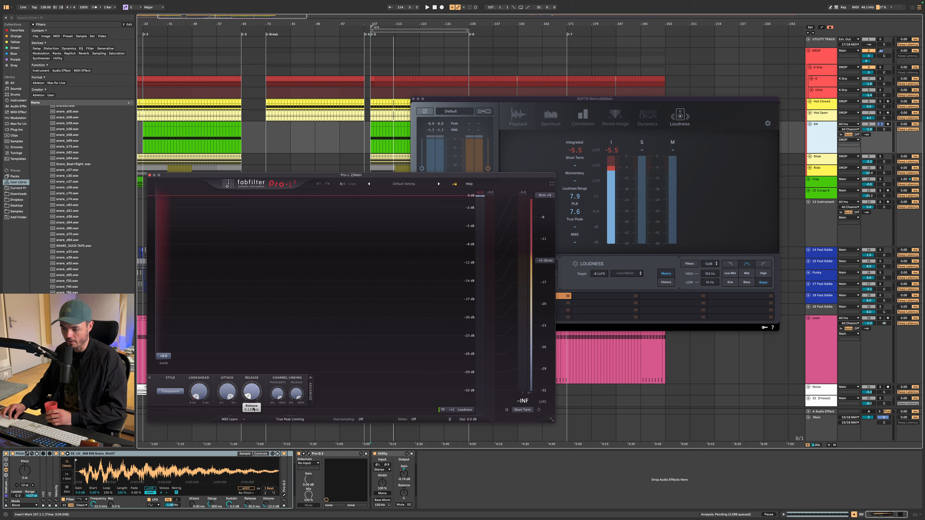
mouse_move(204, 399)
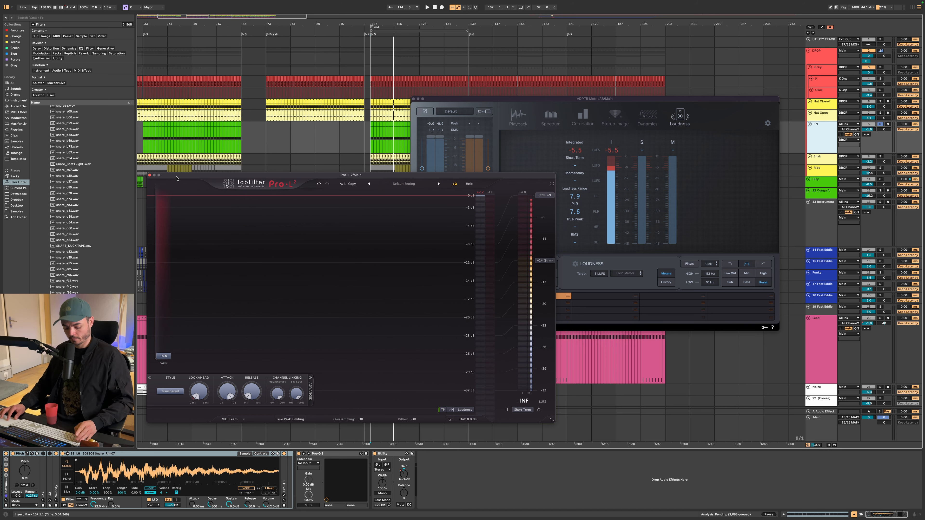
Step: Hide the plug-in windows and view the device chains of the DROP and K Grp groups
key("super+alt+p")
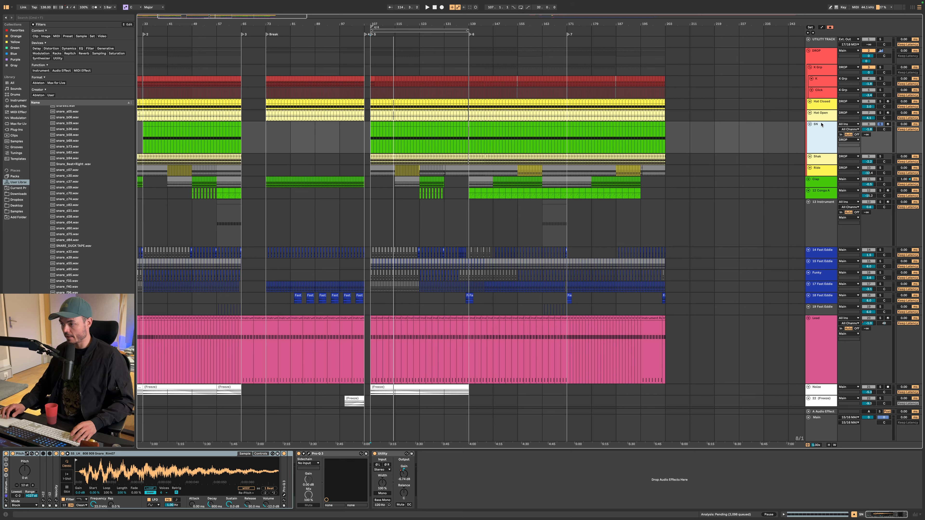
left_click(816, 60)
left_click(808, 51)
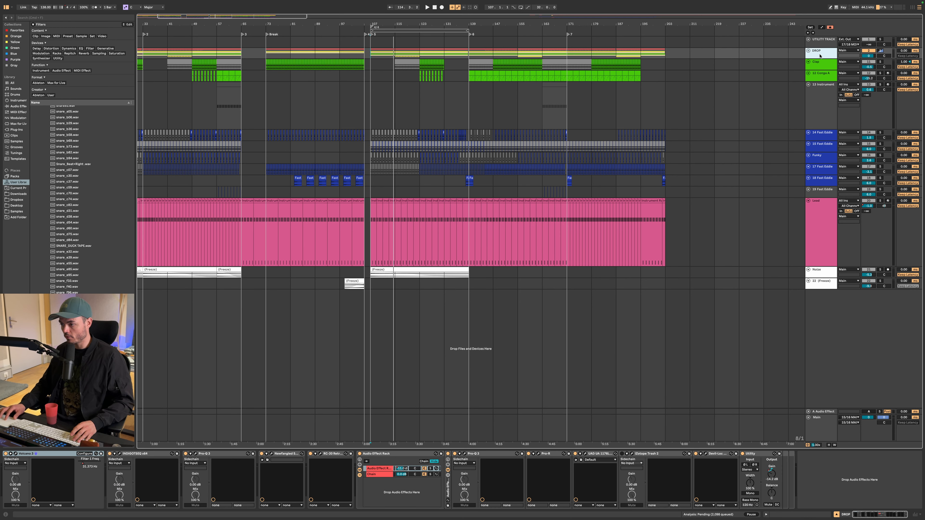
left_click(809, 51)
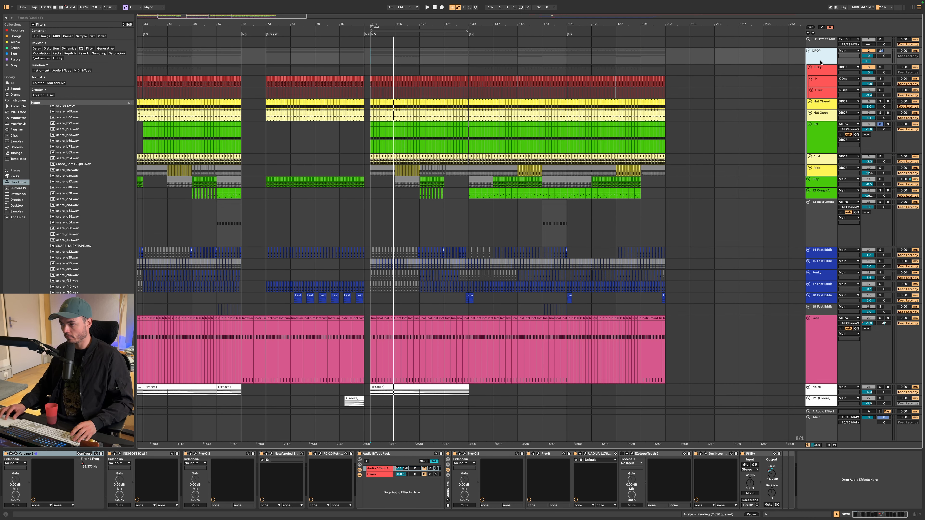
left_click(822, 72)
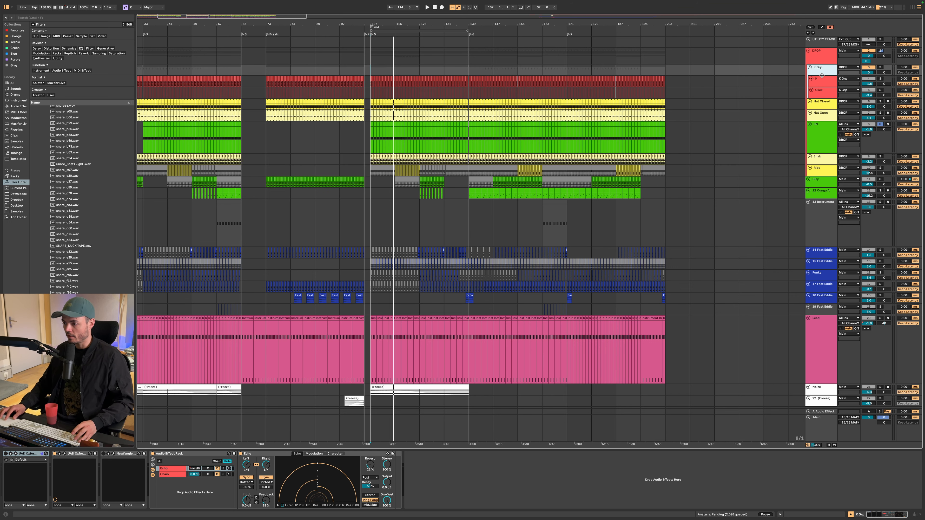
Step: Zoom in on the K track's kick waveform and select the beat from 167.3.1 to 167.4.1
scroll(821, 82, "up", 3)
scroll(556, 87, "up", 15)
left_click_drag(446, 109, 797, 109)
scroll(468, 87, "up", 3)
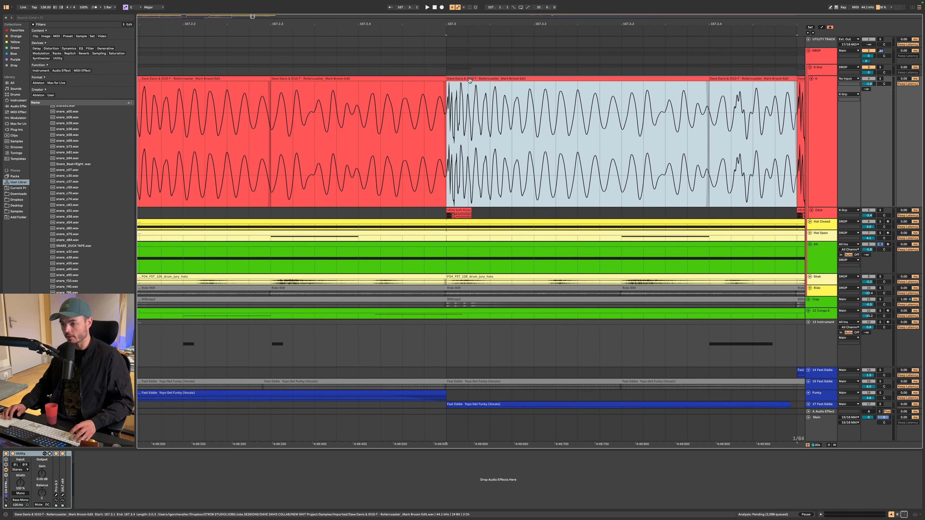
scroll(468, 88, "down", 2)
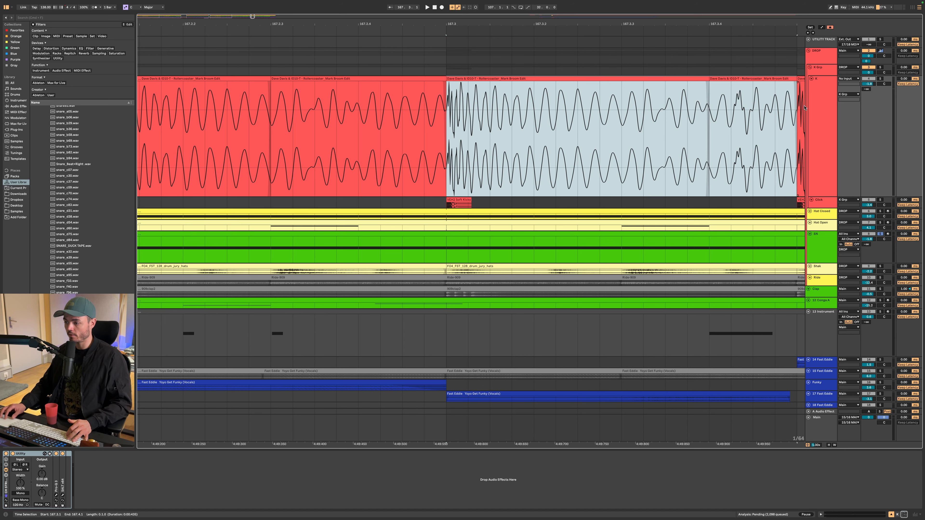
Step: View the K track's Pro-L 2 and MetricAB plug-in windows, leaving both closed
left_click(50, 466)
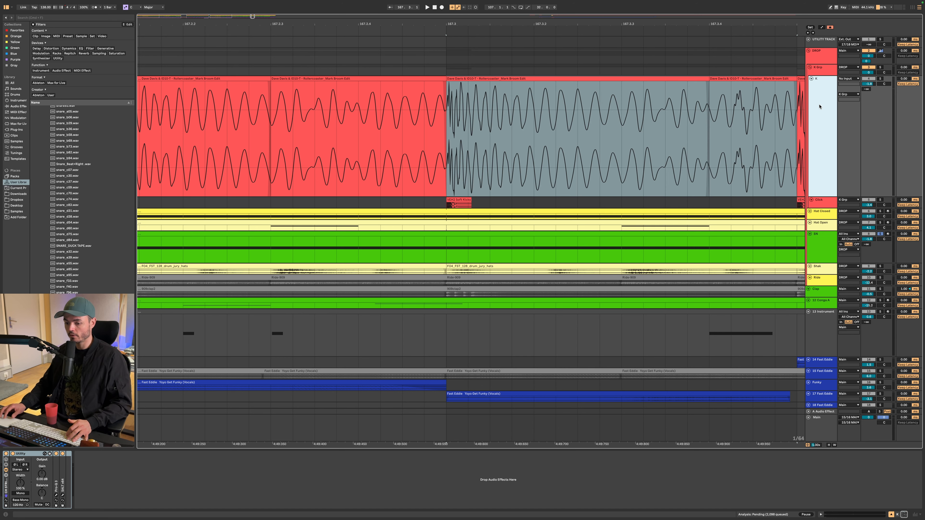
left_click(56, 495)
left_click(56, 495)
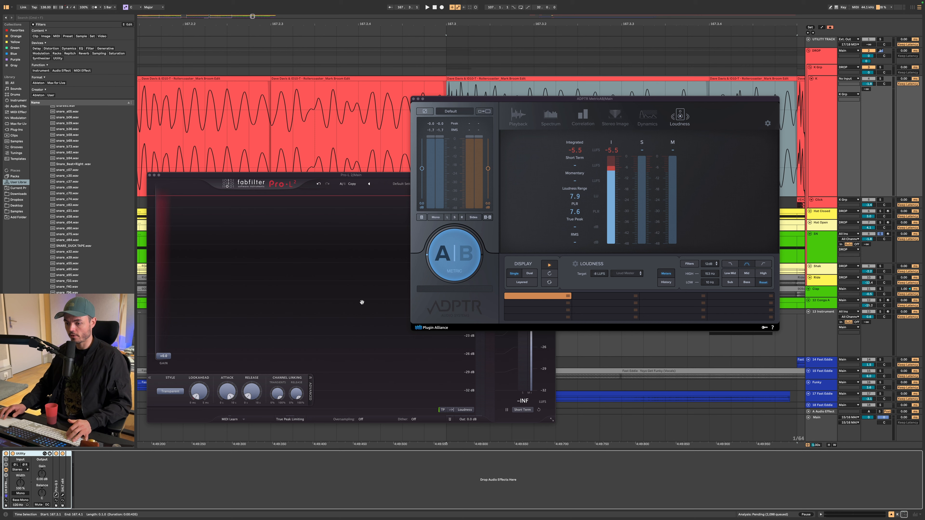
left_click(153, 179)
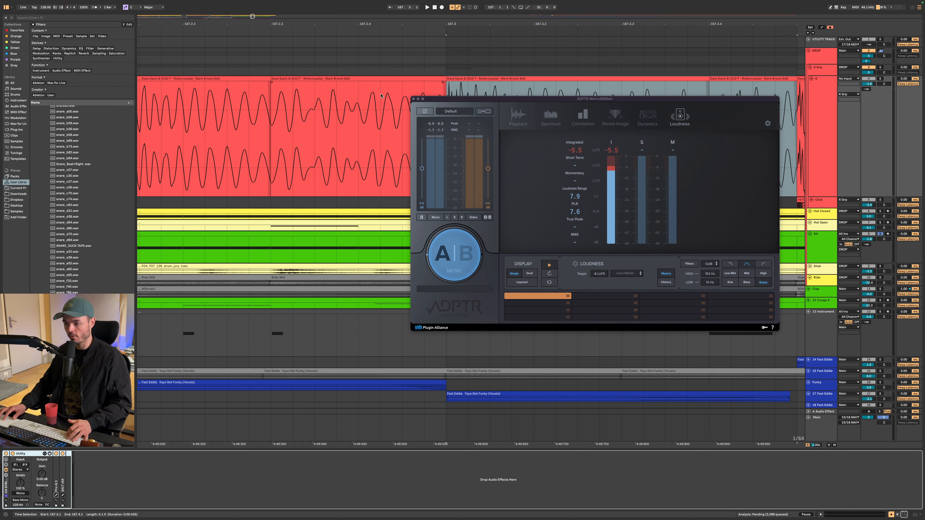
left_click(413, 99)
left_click(825, 71)
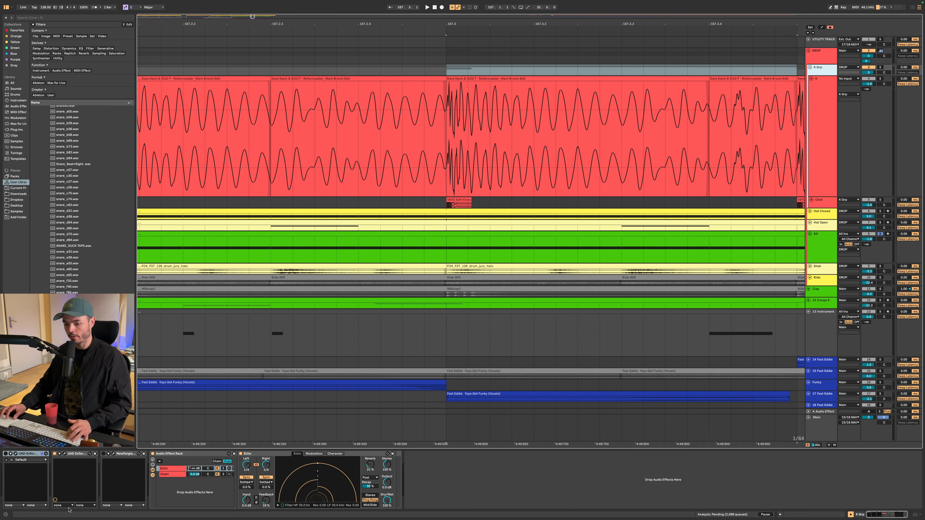
left_click(64, 455)
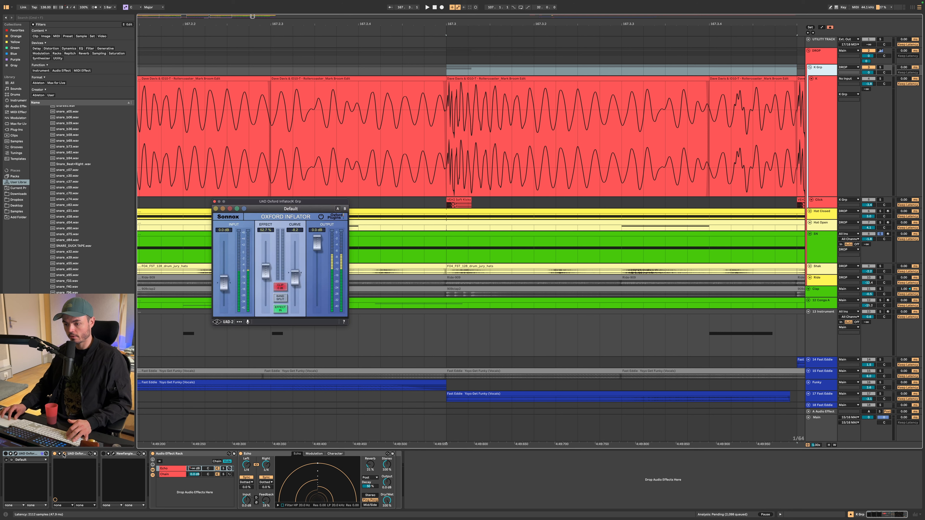
left_click(65, 454)
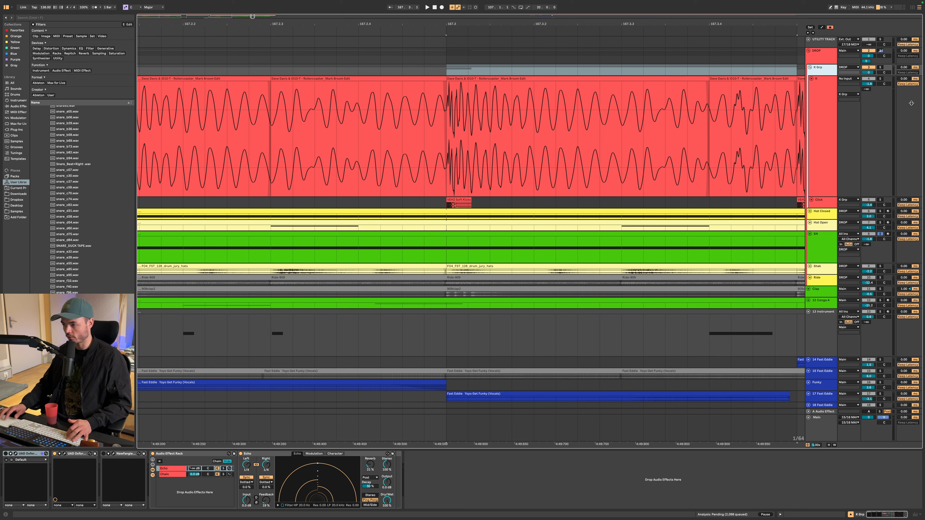
left_click(815, 98)
left_click(820, 70)
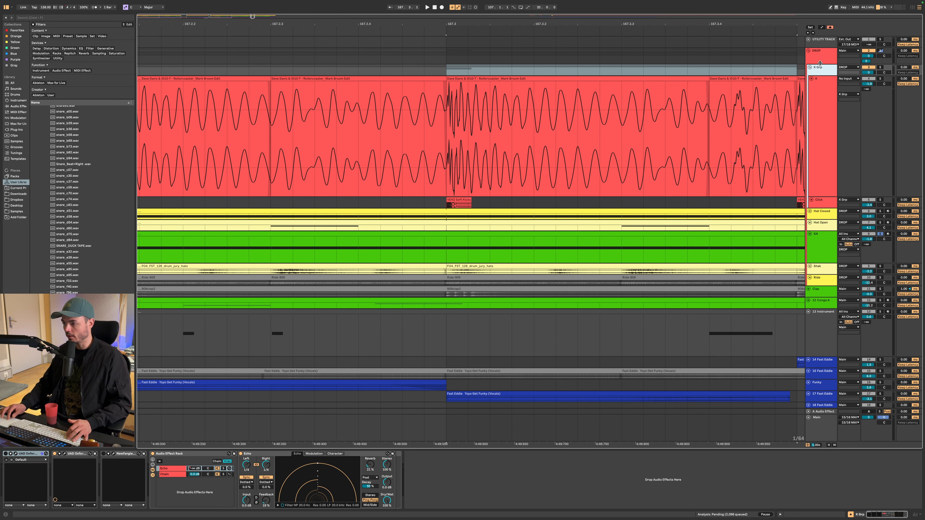
Step: View the DROP group's device chain and inspect its Volcano 3 high-pass filter, leaving the window closed
left_click(822, 59)
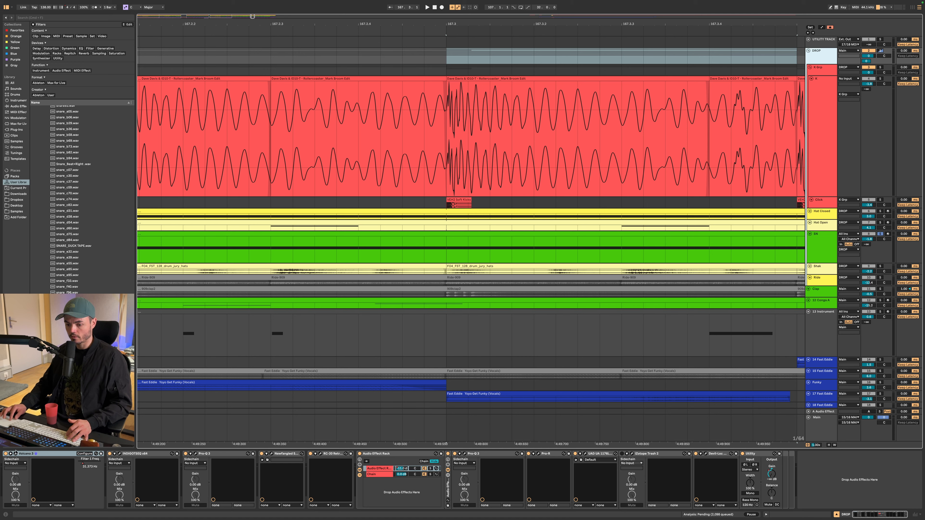
left_click(15, 454)
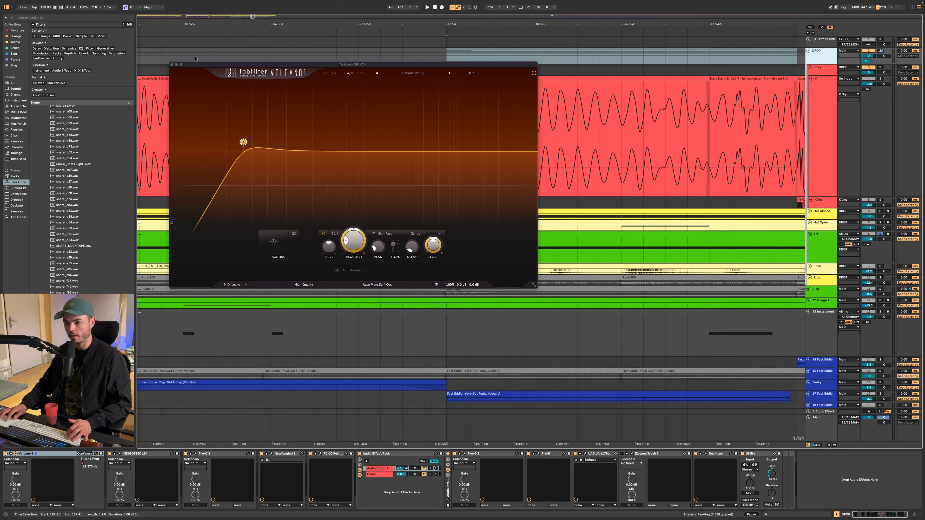
left_click(173, 64)
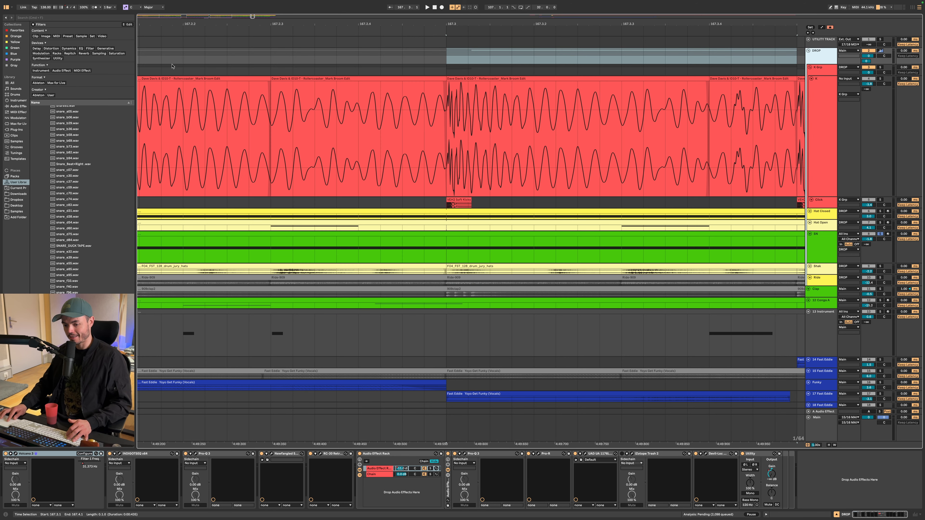
Step: Inspect the DROP group's INDIGO equalizer and first Pro-Q 3 curve, leaving both windows closed
left_click(119, 454)
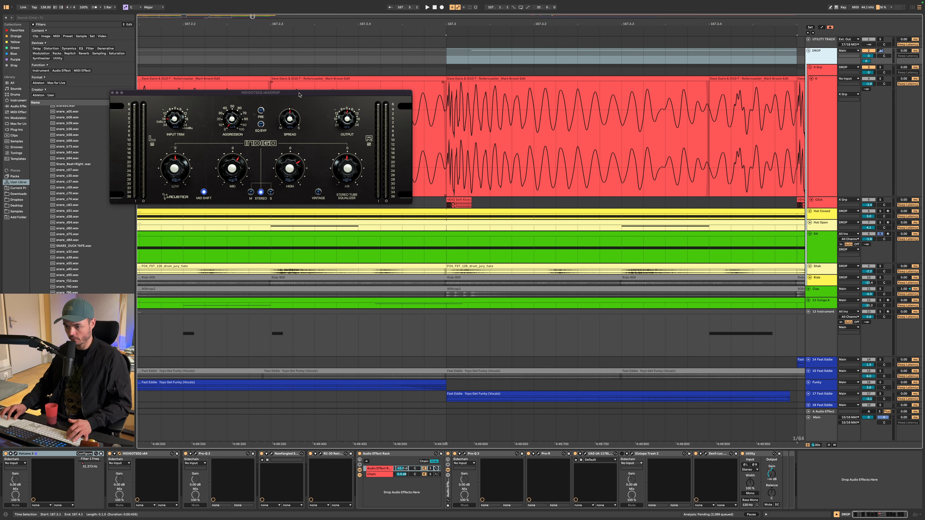
left_click_drag(298, 93, 470, 189)
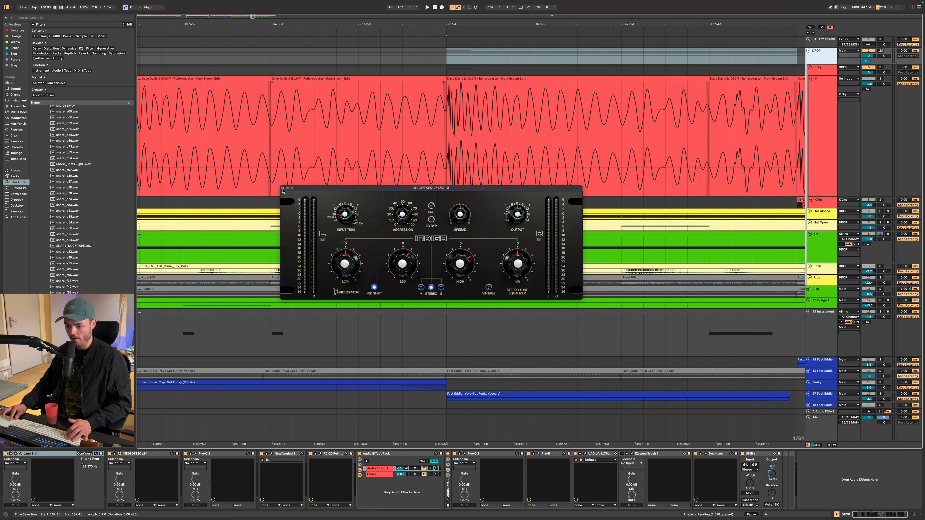
left_click(283, 189)
left_click(196, 454)
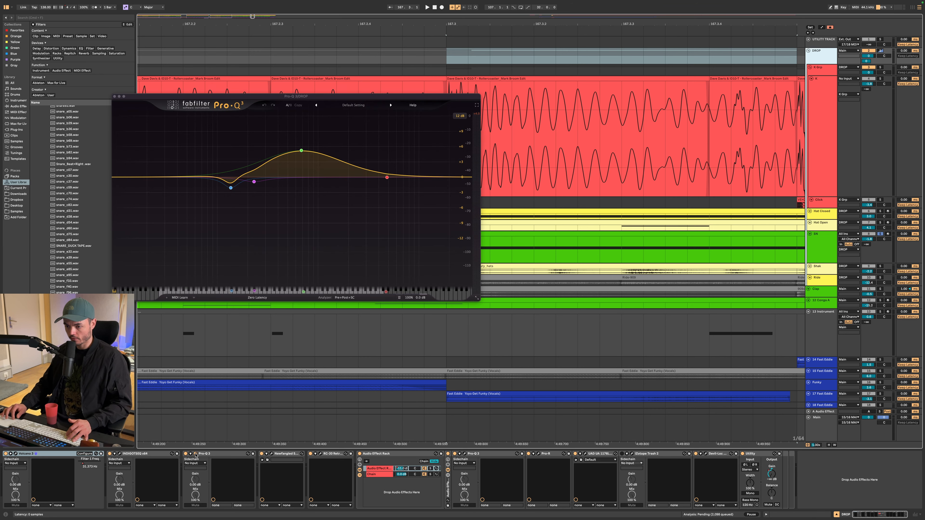
left_click(114, 97)
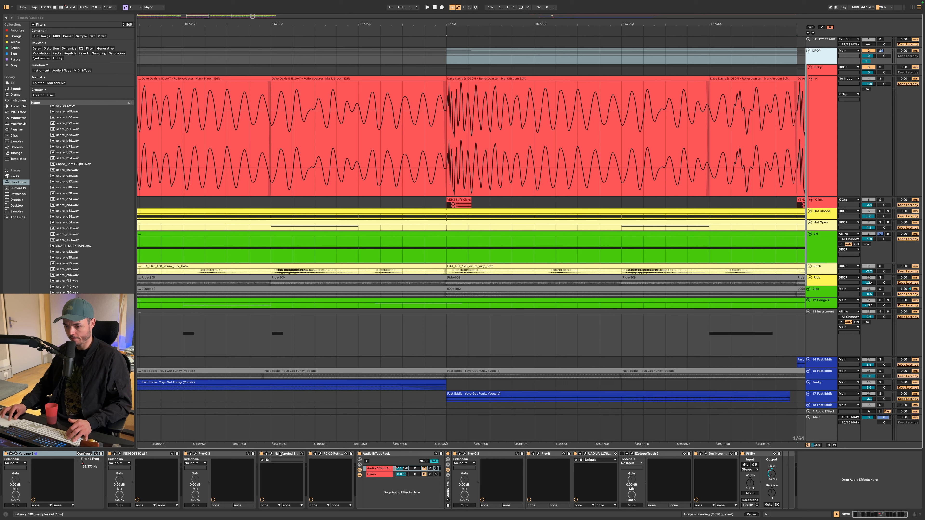
Step: Check the DROP group's Newfangled Saturate levels during playback, view the K track's chain for reference, and hide Saturate
left_click(271, 454)
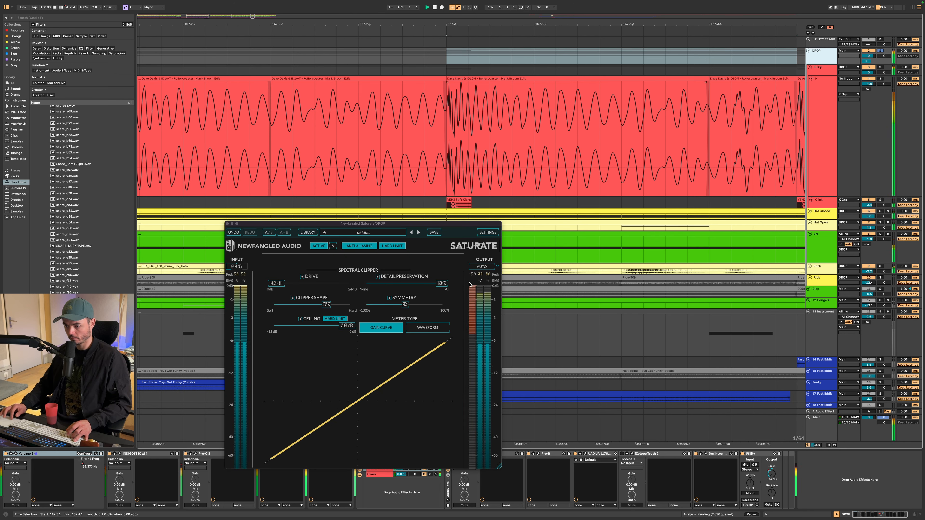
key("space")
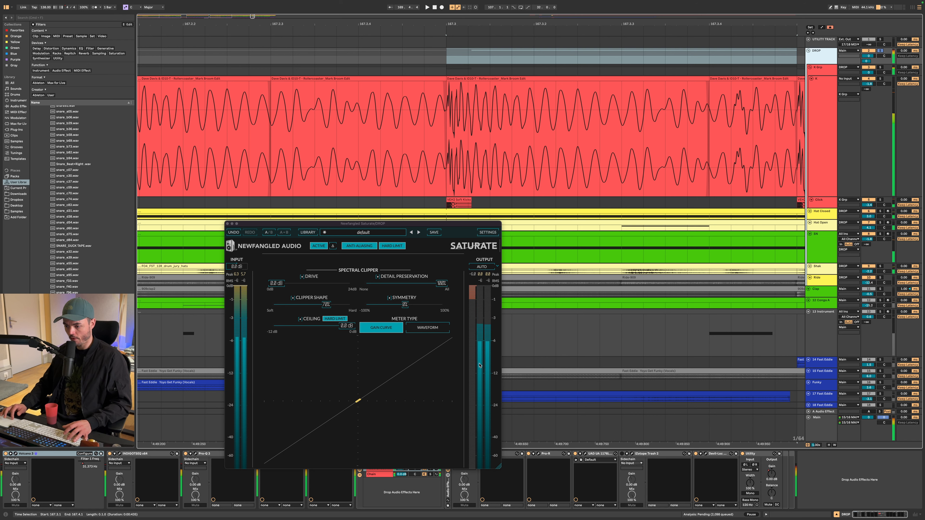
left_click(833, 91)
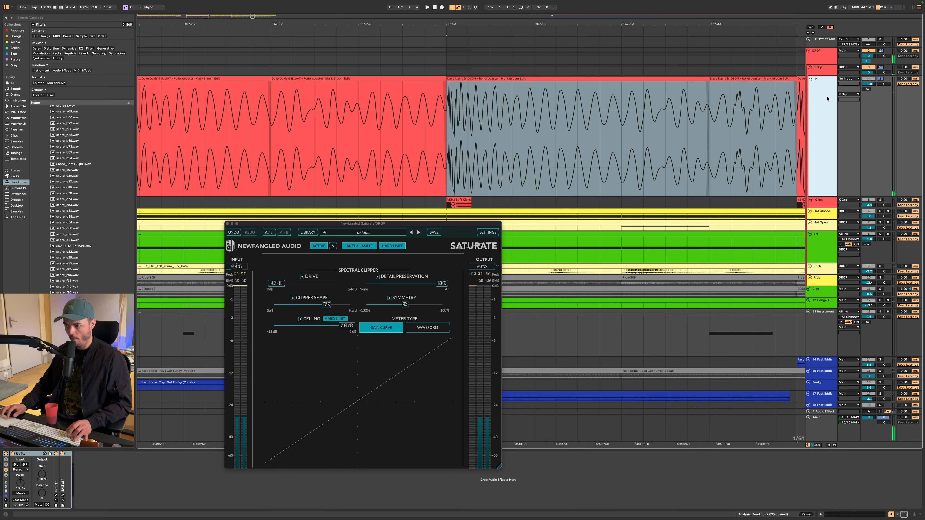
left_click(478, 226)
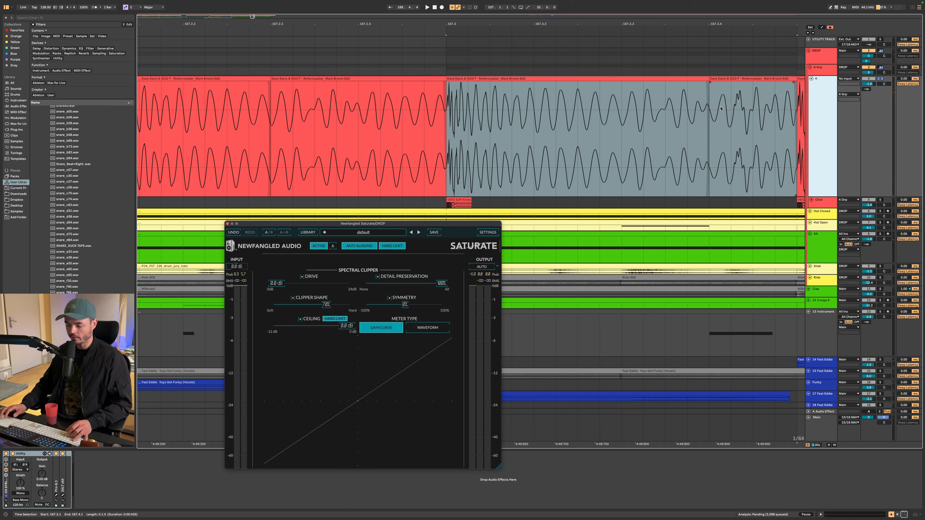
left_click(818, 117)
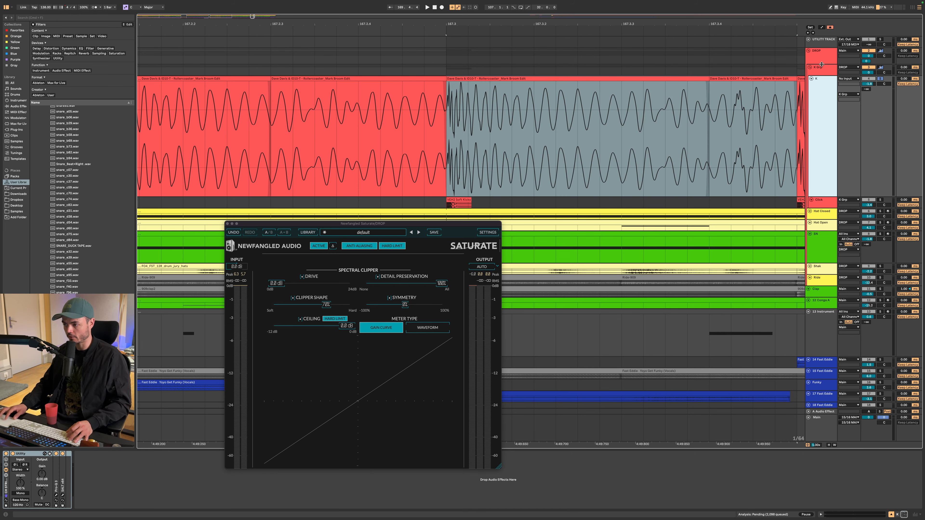
left_click(821, 59)
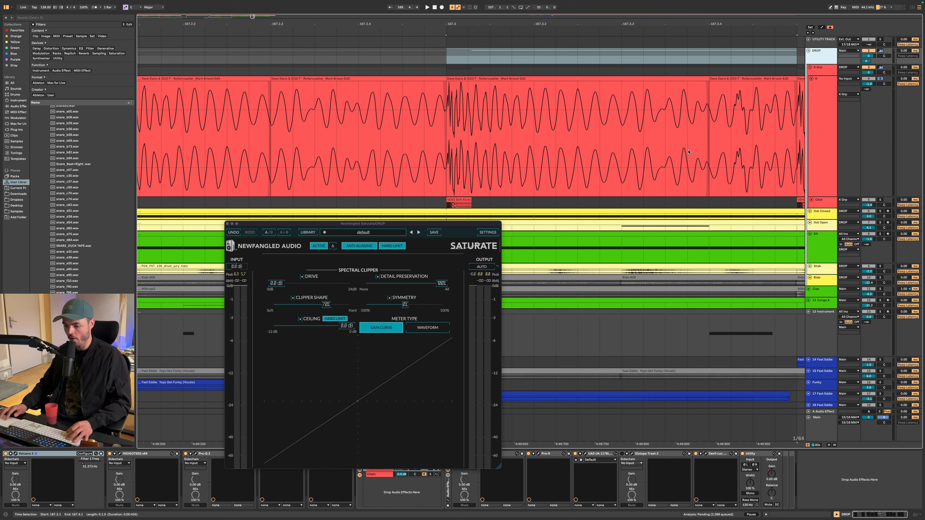
left_click(227, 224)
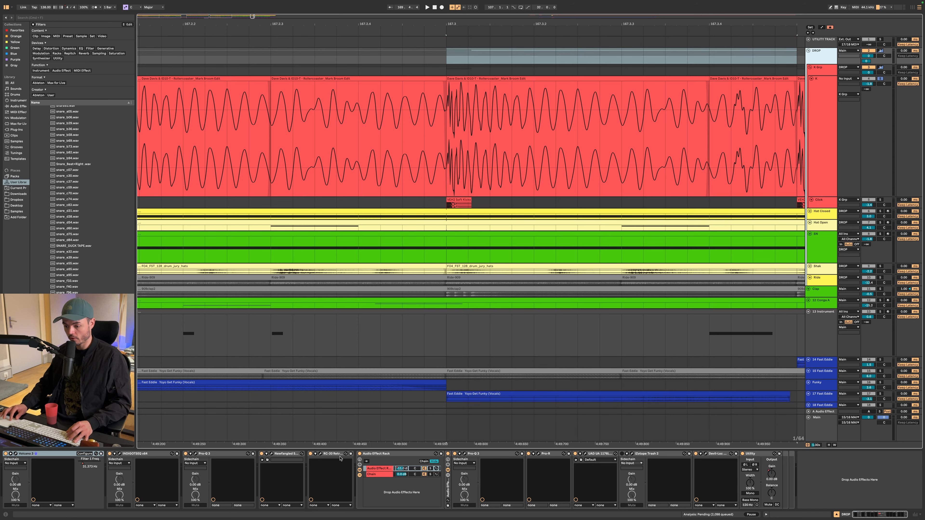
Step: Show the DROP group's RC-20 Retro Color and watch its Magnitude while playing from bar 111 and the break at bar 73
left_click(321, 454)
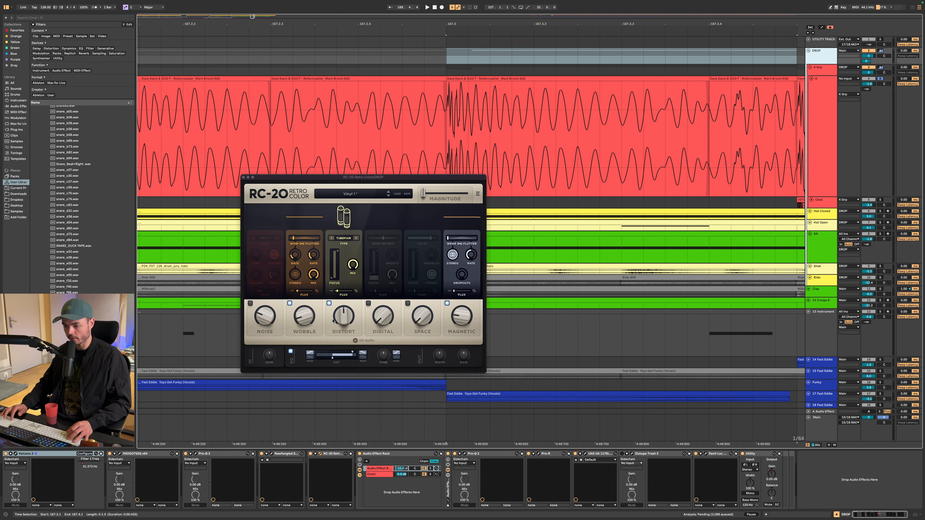
scroll(502, 118, "up", 2)
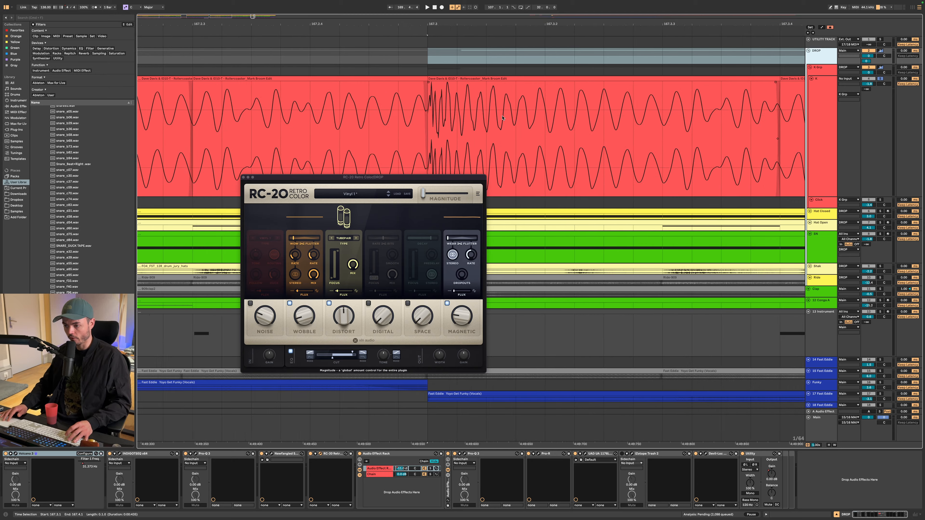
scroll(502, 118, "down", 10)
scroll(501, 118, "down", 5)
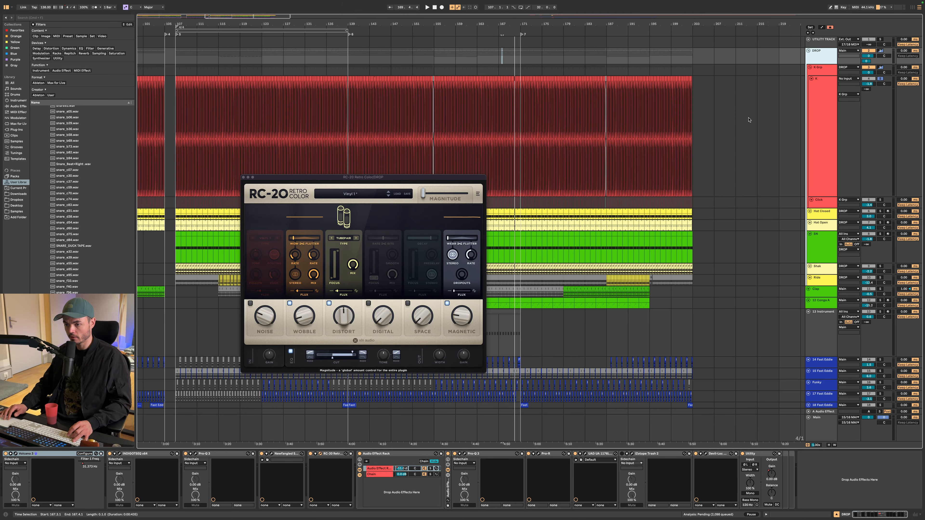
scroll(471, 61, "left", 10)
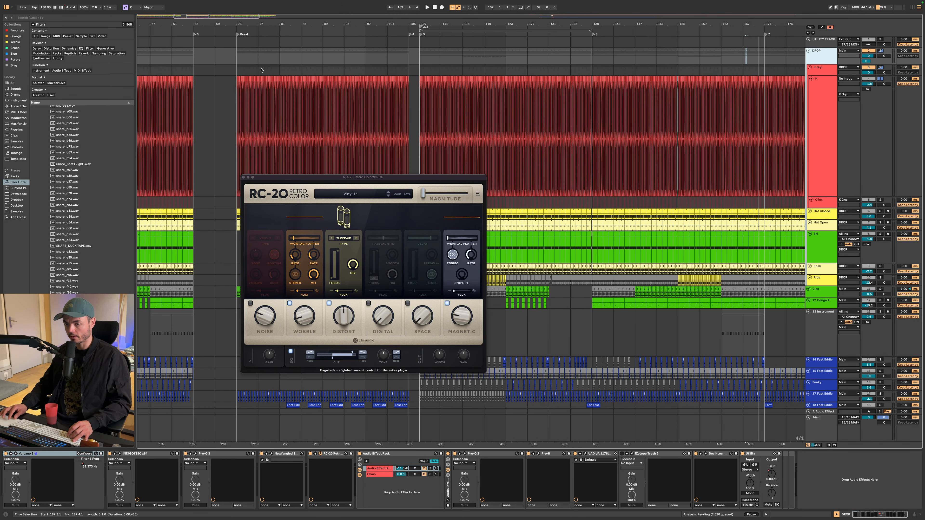
left_click(441, 61)
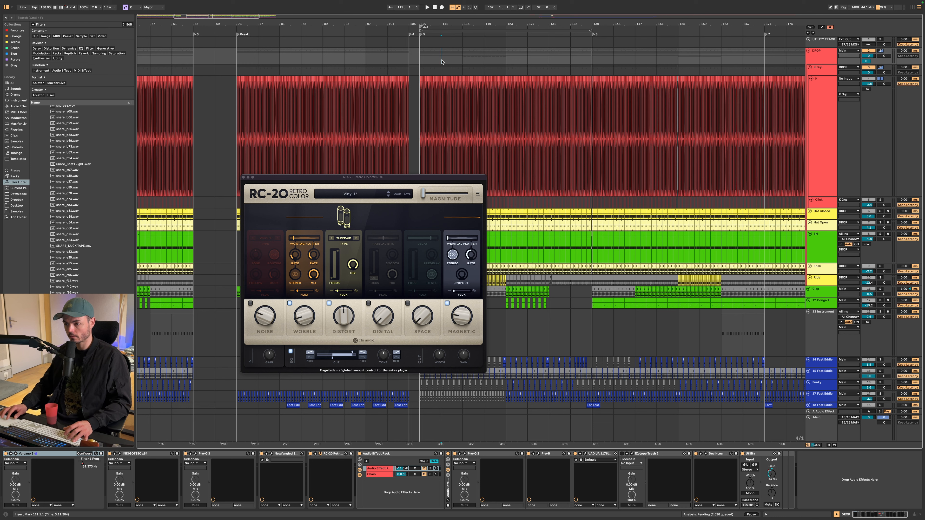
key("space")
left_click(237, 60)
key("space")
key("space")
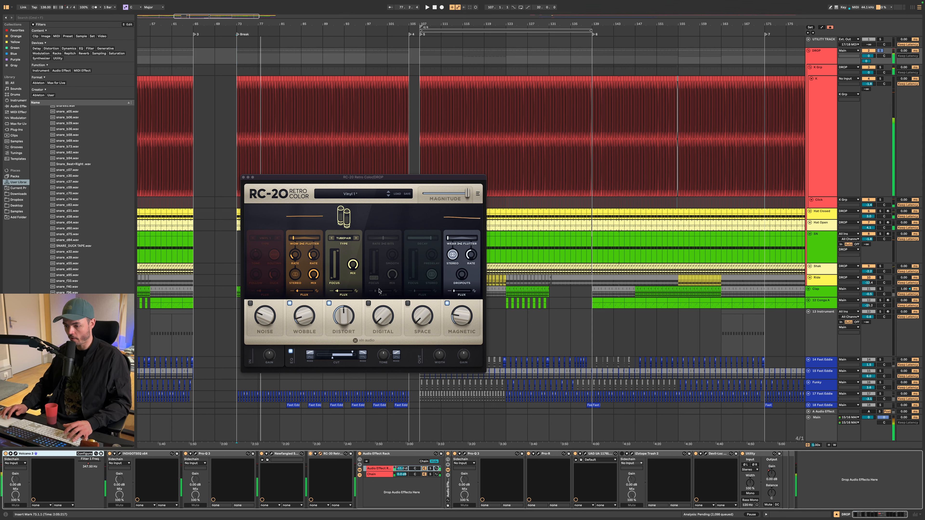
Step: View the K track's device chain, return to the DROP group and select the first chain in its Audio Effect Rack
left_click(858, 88)
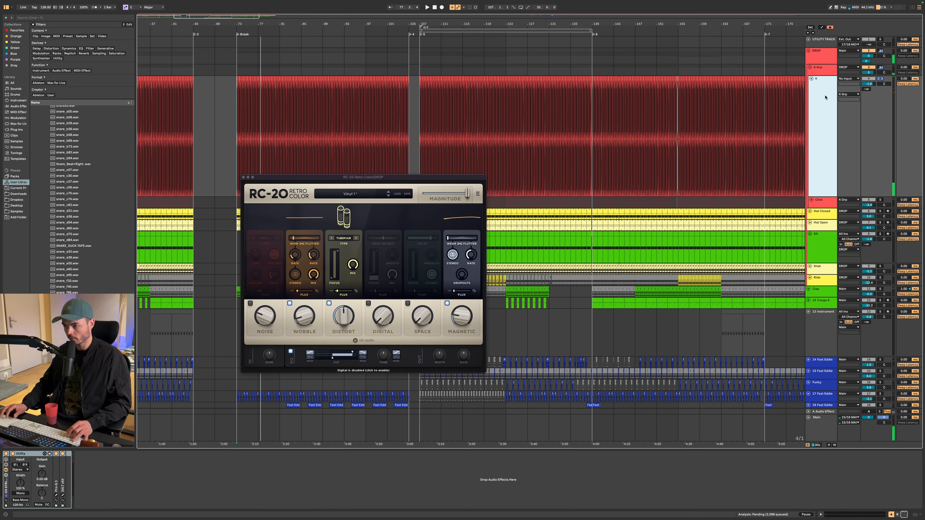
left_click(821, 57)
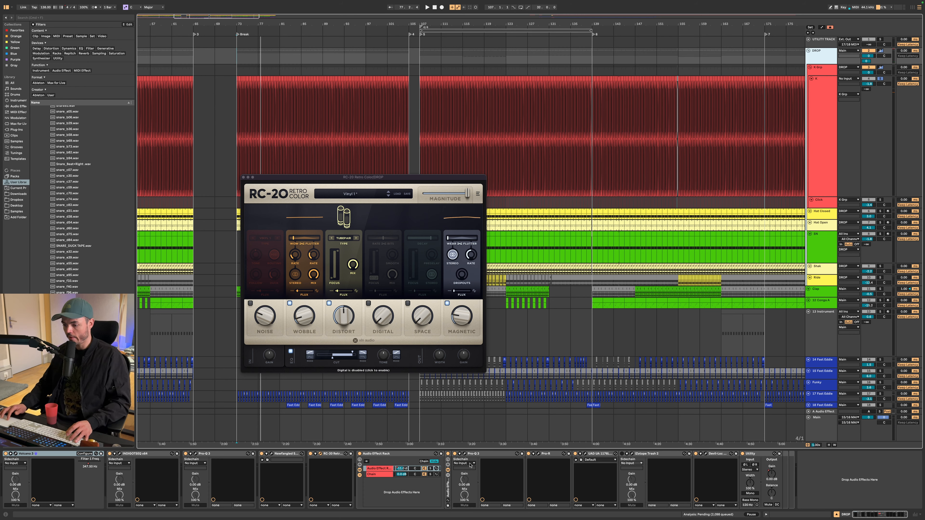
left_click(378, 469)
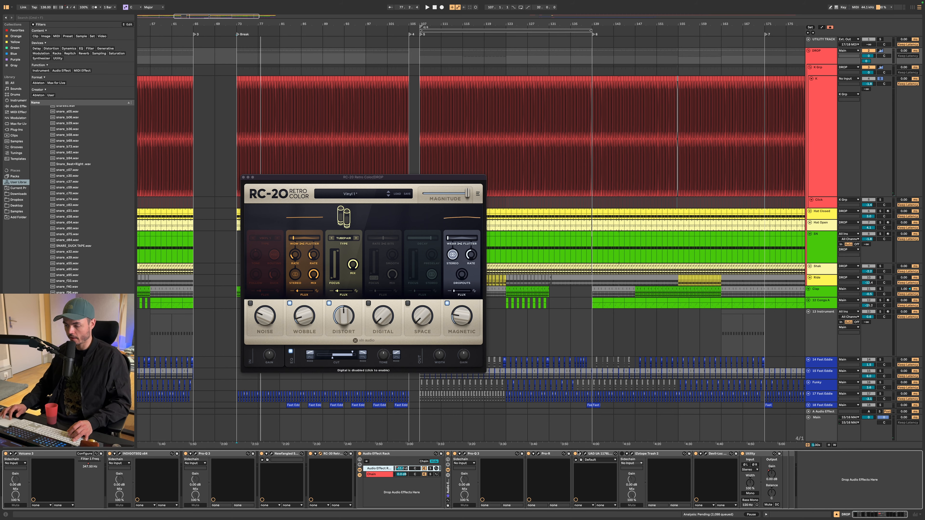
Step: Switch off the first chain in the DROP group's Audio Effect Rack and play the drop from bar 107
left_click_drag(421, 22, 420, 57)
left_click(419, 58)
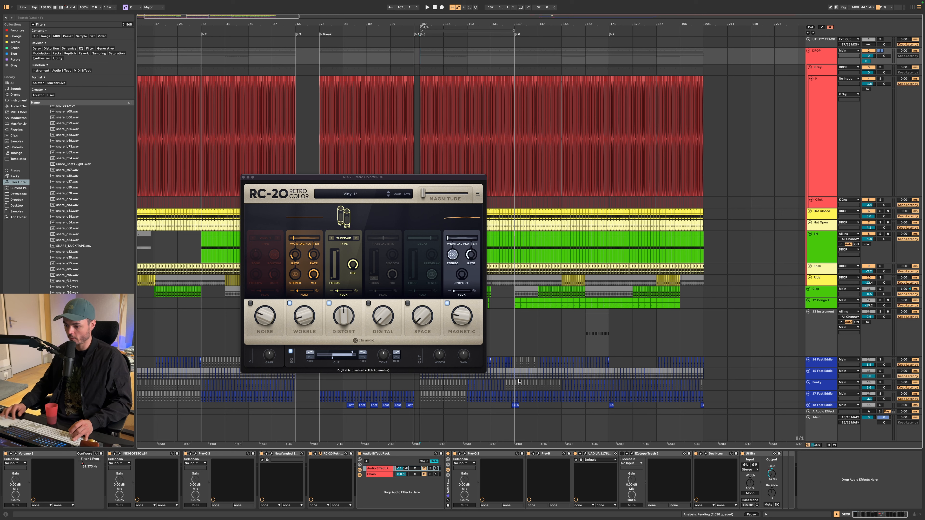
left_click(425, 469)
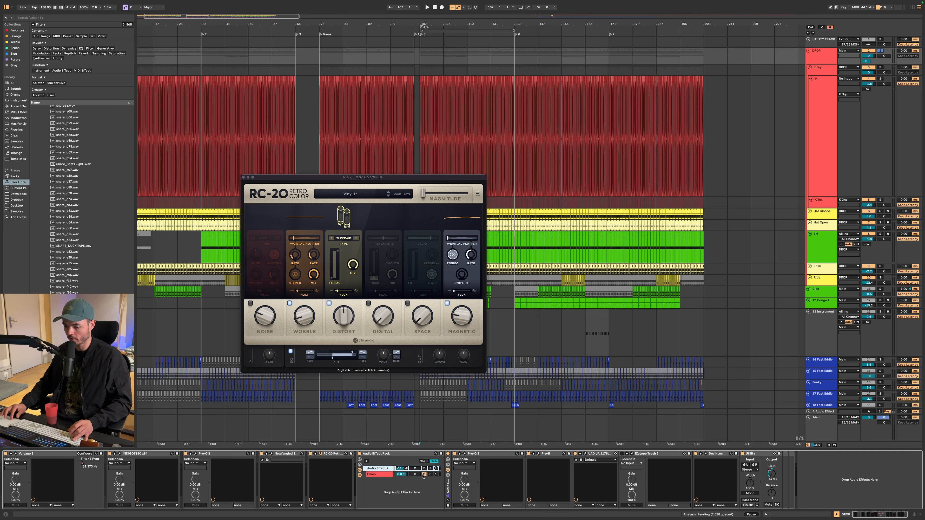
key("space")
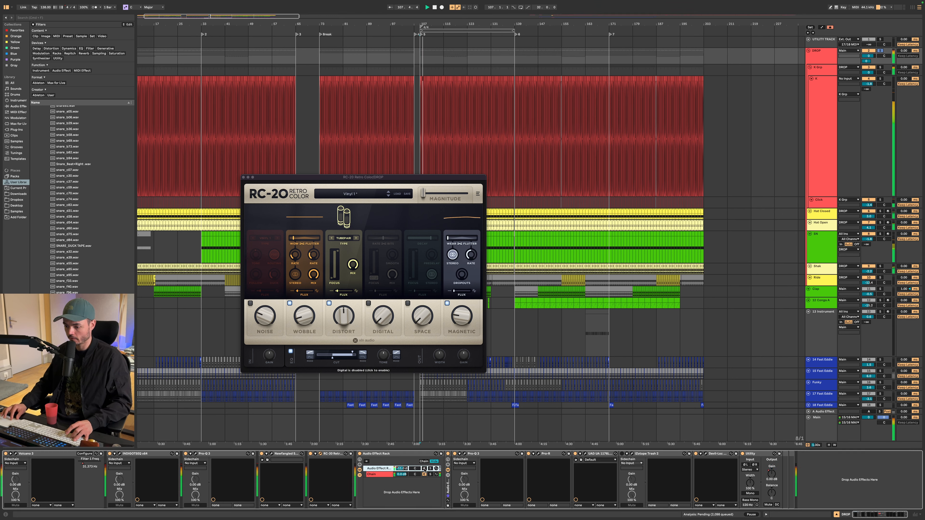
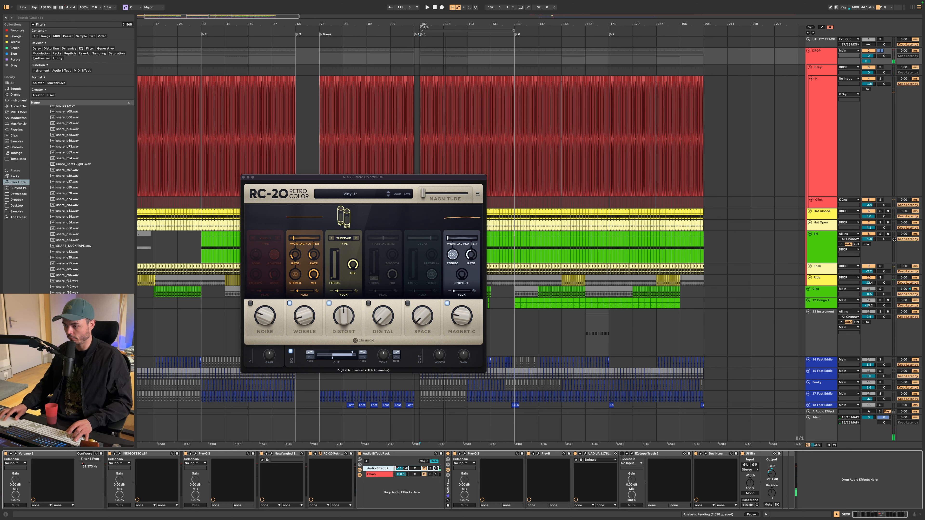
Step: Compare the K and DROP device chains, hide the plug-in windows, and toggle the rack's first chain while playing from bar 107
left_click(825, 179)
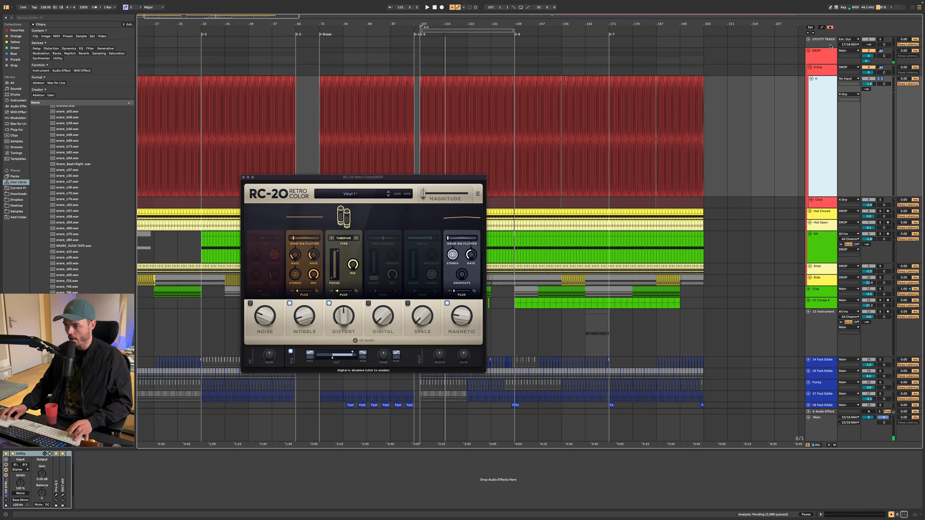
left_click(820, 57)
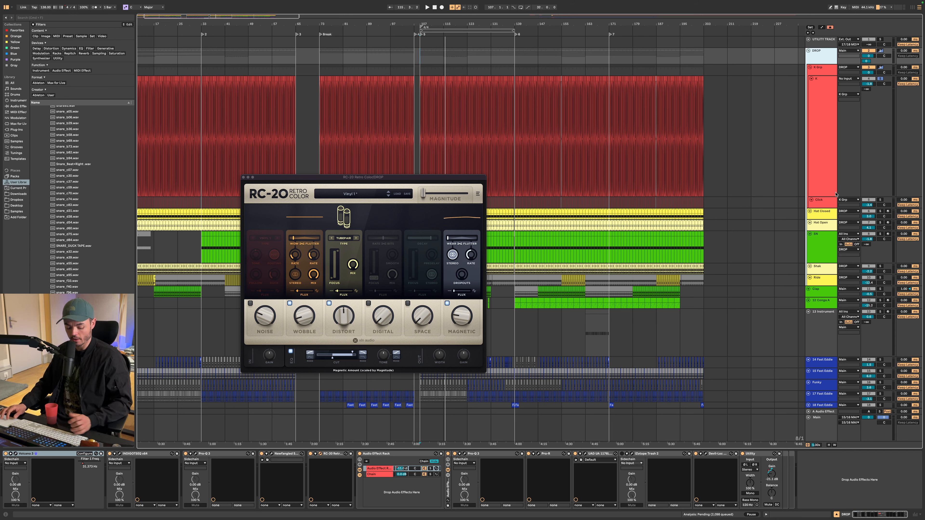
left_click(464, 453)
key("space")
key("super+alt+p")
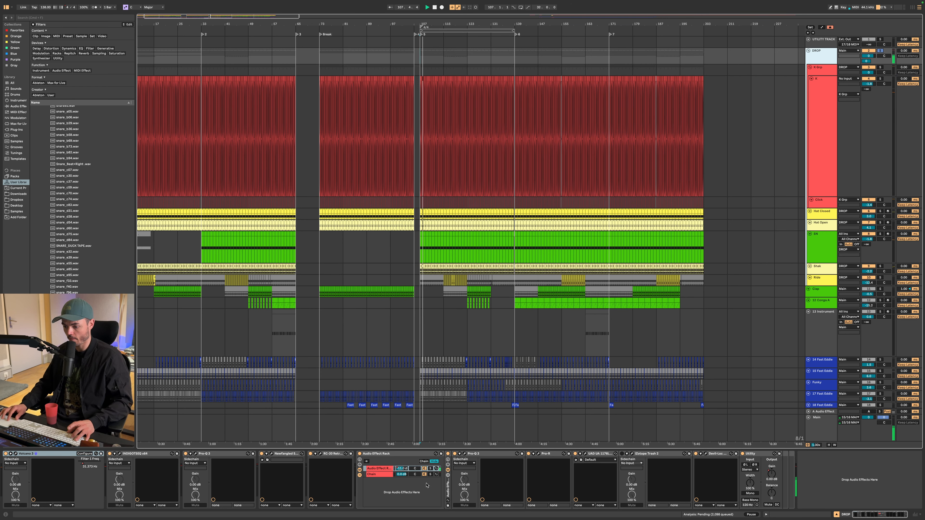
left_click(430, 469)
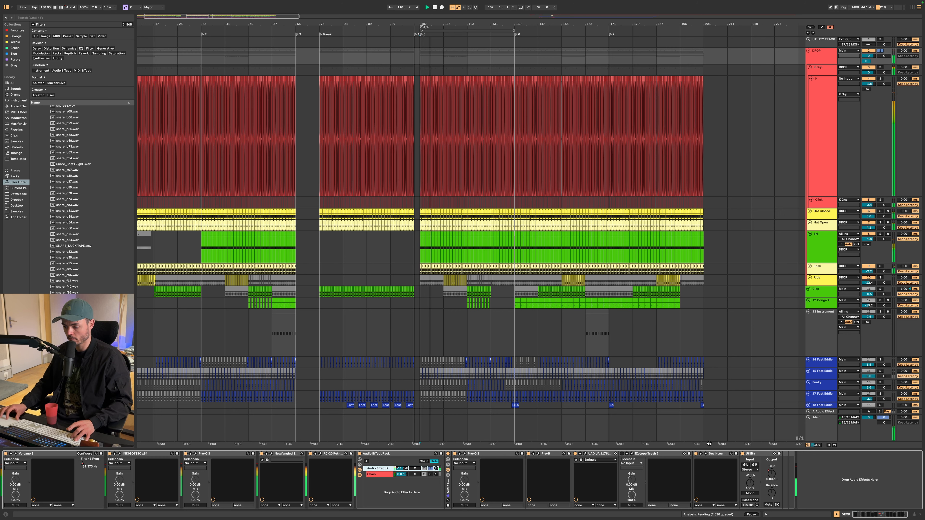
Step: Open the DROP group's Devil-Loc Deluxe, compare it bypassed and active during playback, and view the K track's chain for reference
left_click(705, 454)
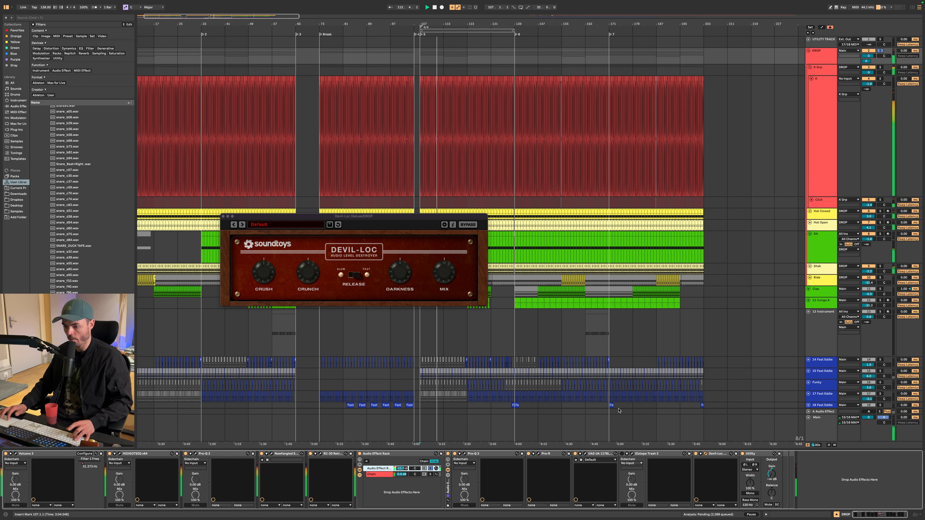
left_click(696, 454)
left_click(696, 455)
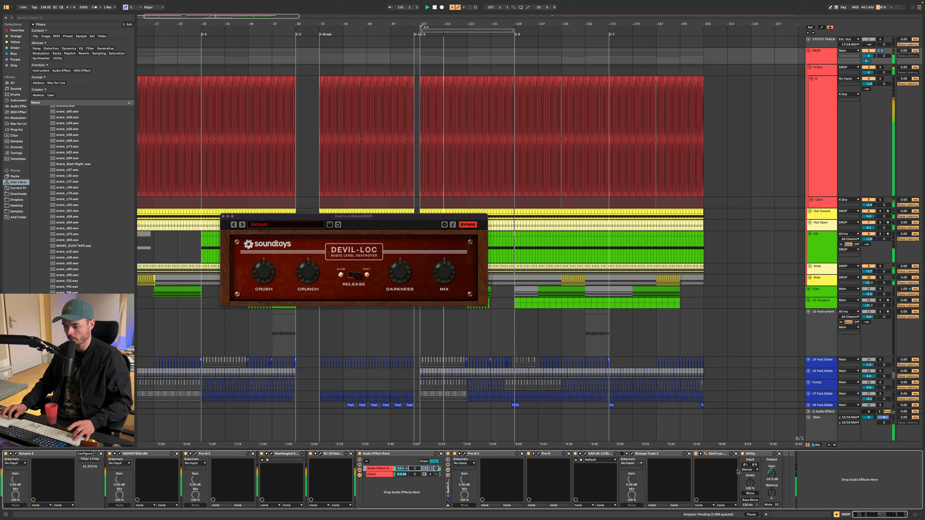
left_click(822, 84)
left_click(817, 58)
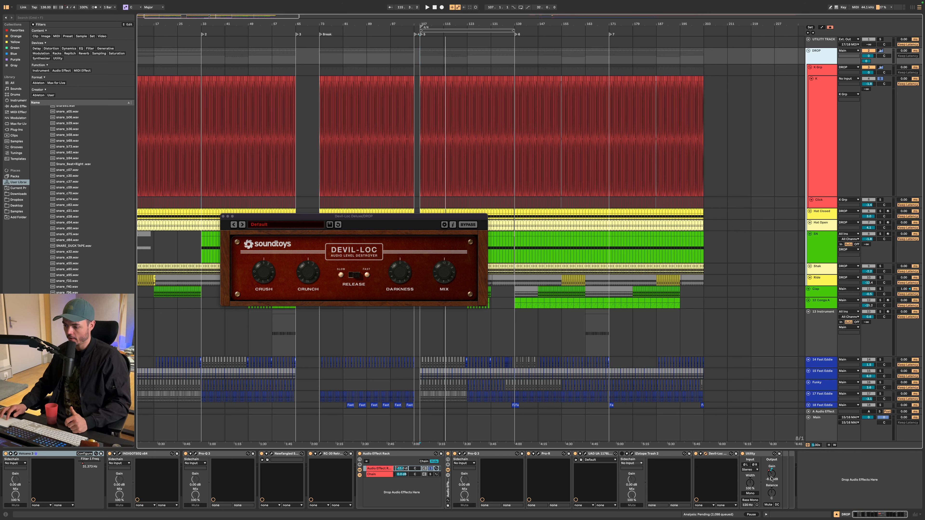
Step: Show the automation lanes, enlarge the DROP group's Gain lane, and select bars 116 to 118 for a closer look
key("a")
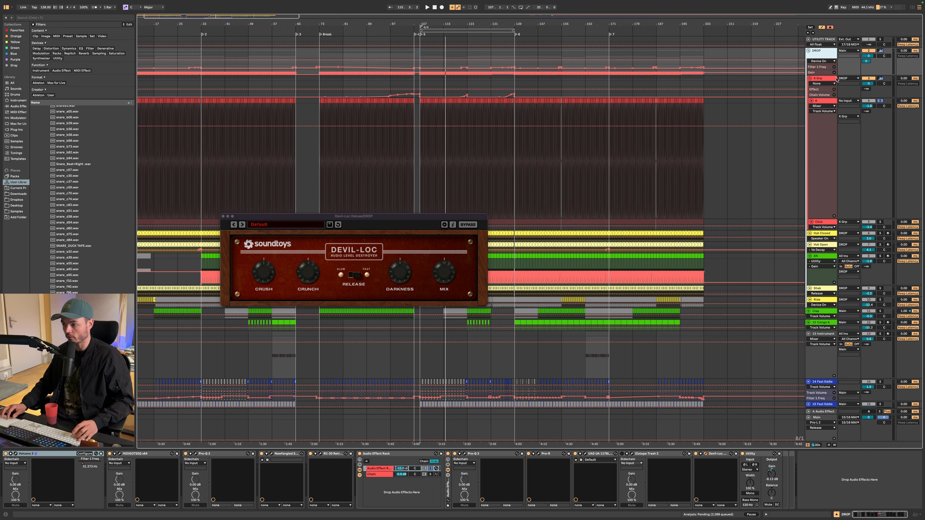
left_click_drag(825, 76, 825, 117)
scroll(532, 146, "up", 10)
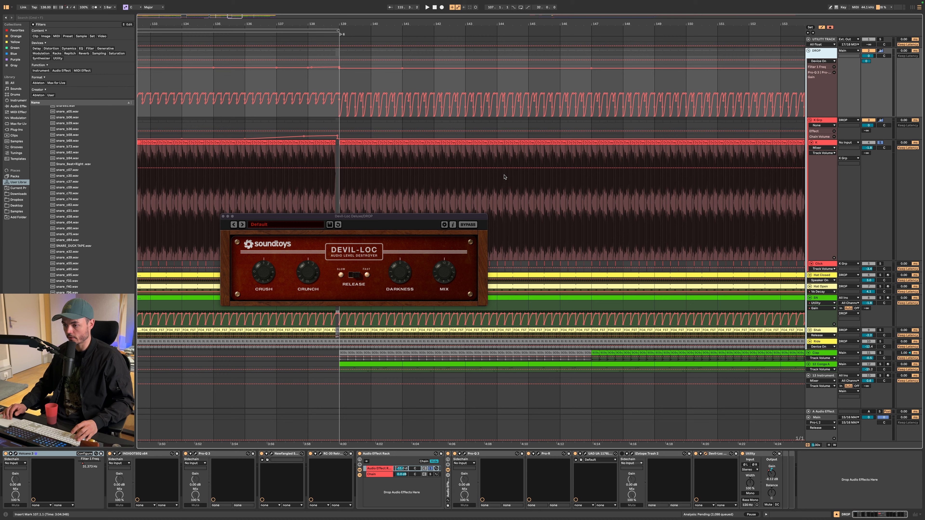
scroll(401, 145, "left", 15)
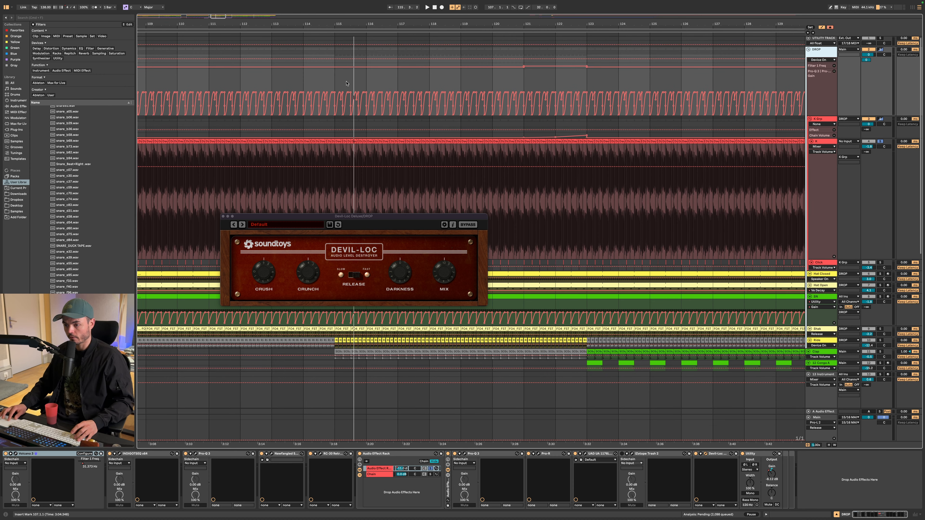
left_click_drag(369, 88, 427, 93)
scroll(418, 96, "up", 2)
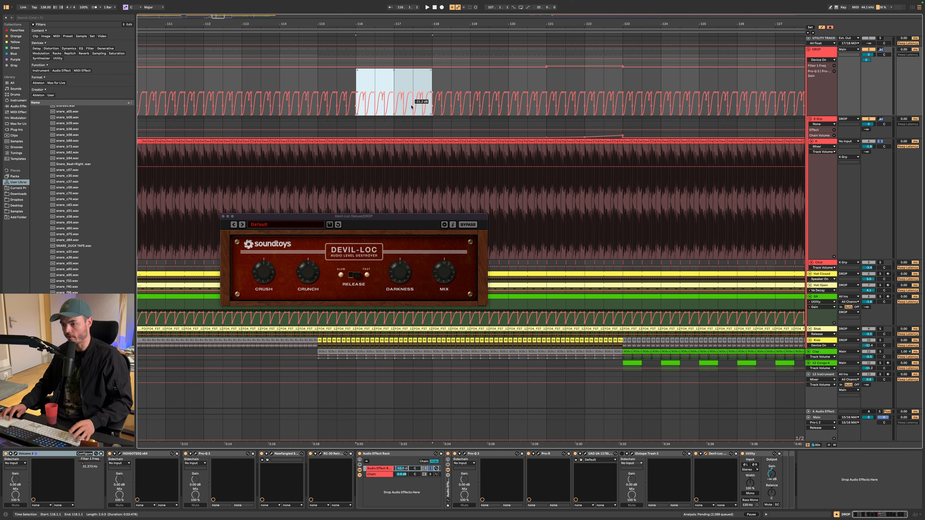
Step: Examine the DROP group's Gain automation before bar 139, selecting bars 132 to 135 and bars 133 to 135
scroll(448, 109, "down", 6)
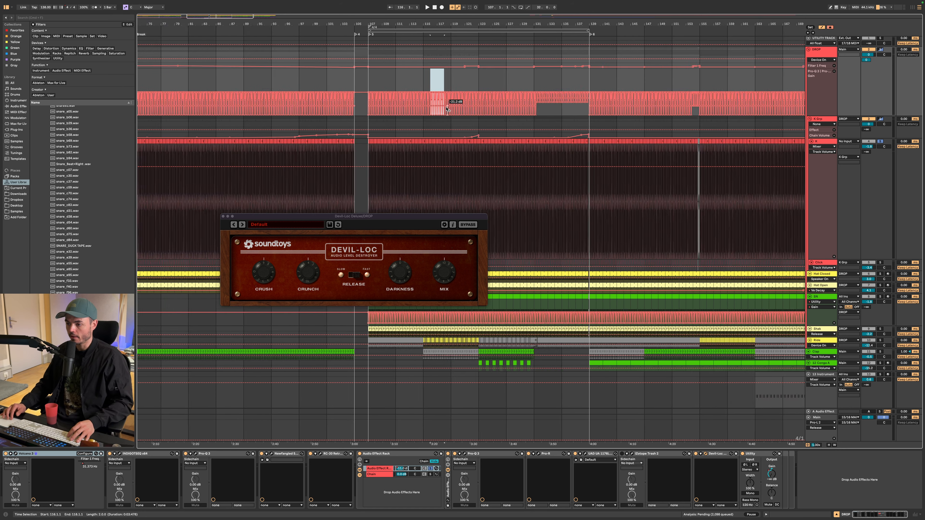
scroll(485, 106, "down", 2)
scroll(537, 109, "up", 5)
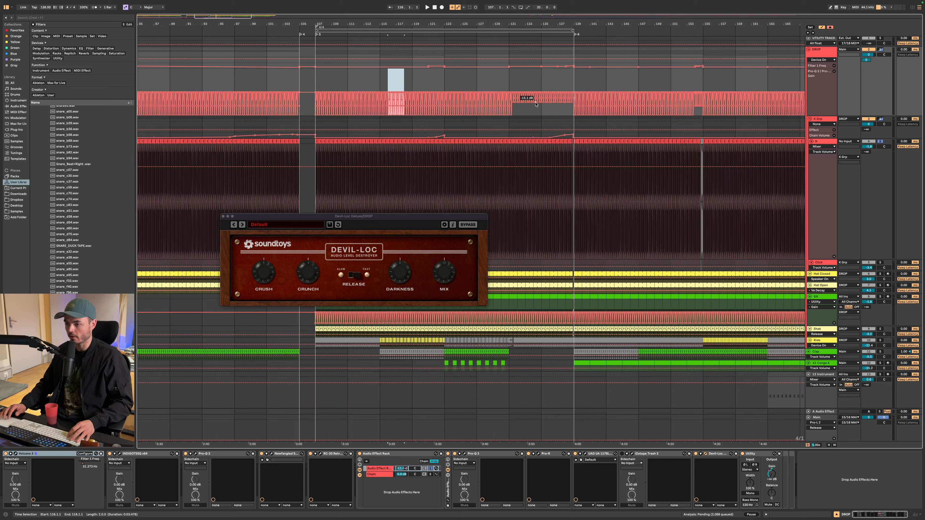
left_click_drag(493, 94, 546, 103)
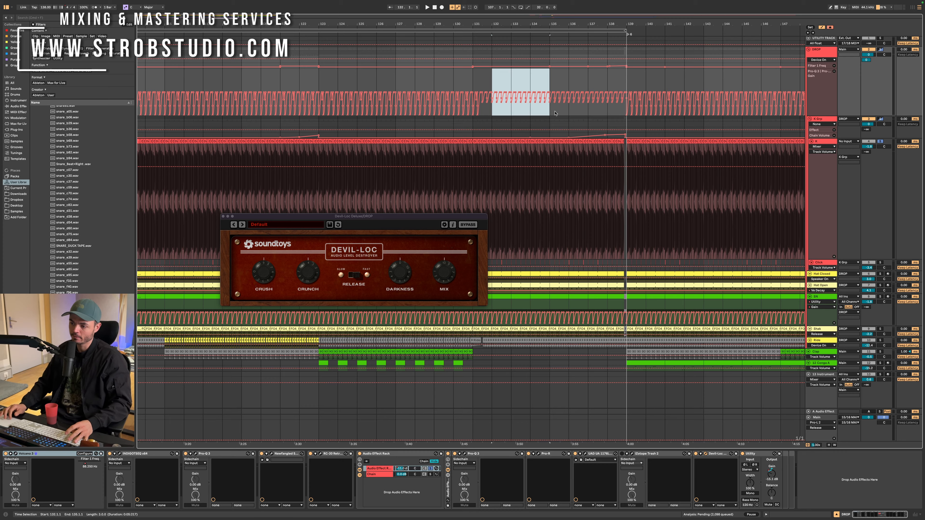
scroll(554, 111, "down", 8)
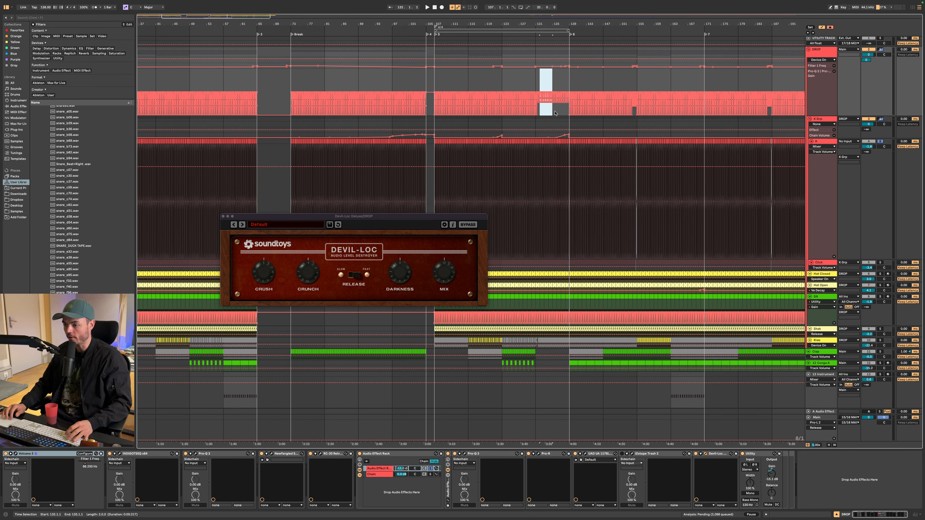
scroll(555, 113, "up", 5)
left_click_drag(523, 87, 545, 110)
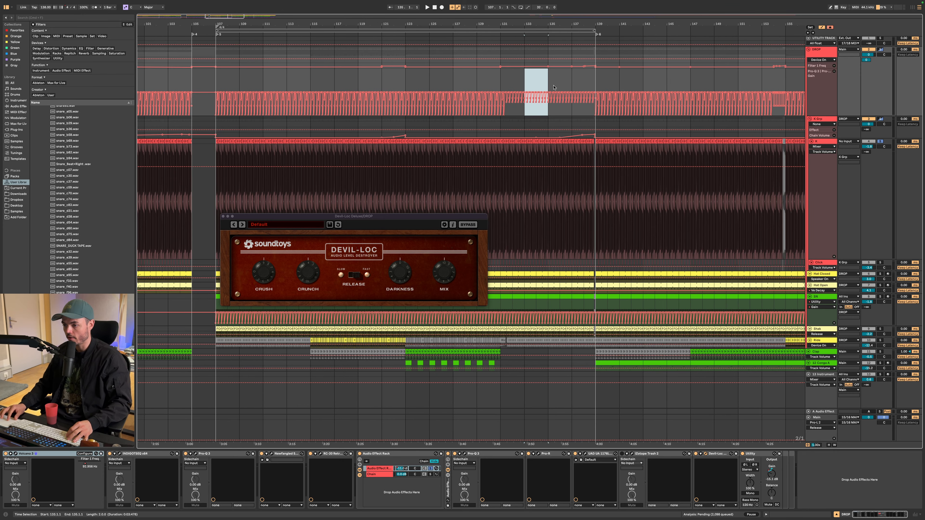
scroll(545, 113, "up", 1)
scroll(544, 113, "down", 5)
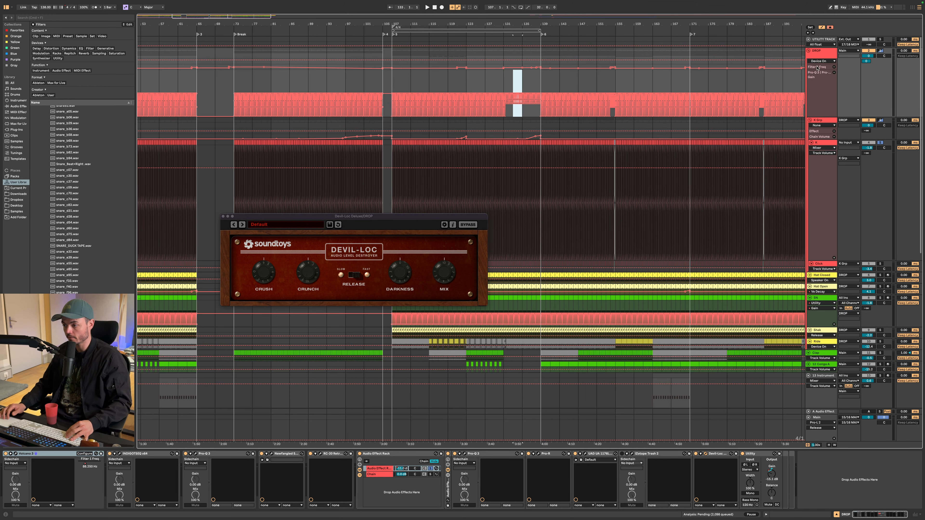
Step: Enlarge the DROP group's Volcano Filter 1 Freq automation lane and examine its curve back through the break and the first drop
left_click_drag(817, 69, 817, 111)
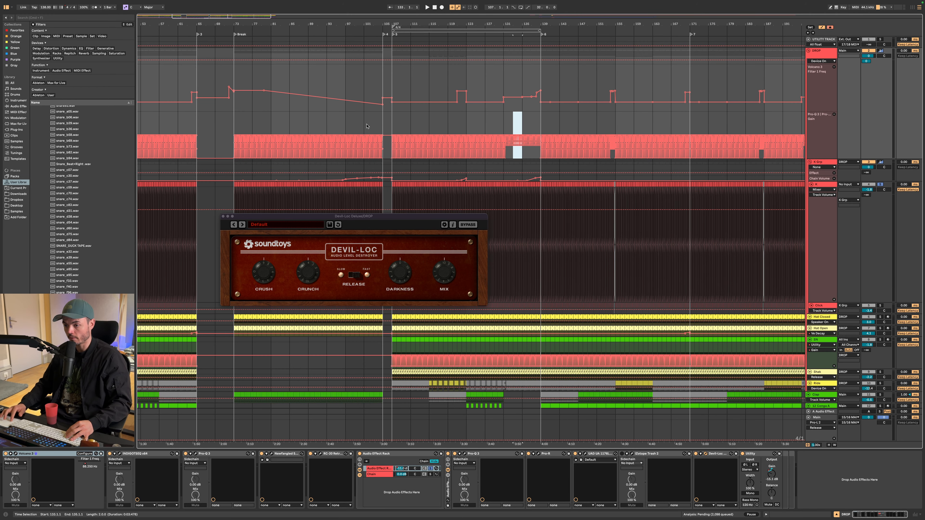
scroll(367, 126, "left", 5)
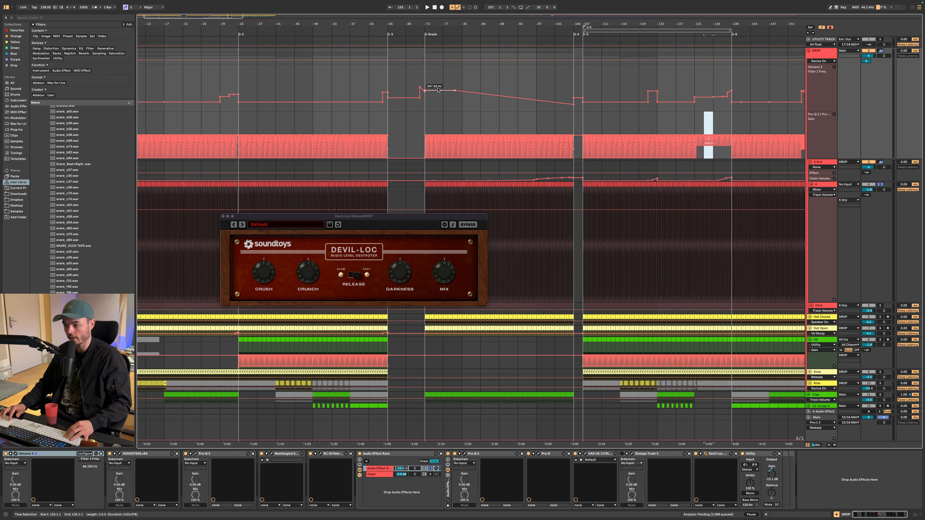
scroll(279, 127, "left", 2)
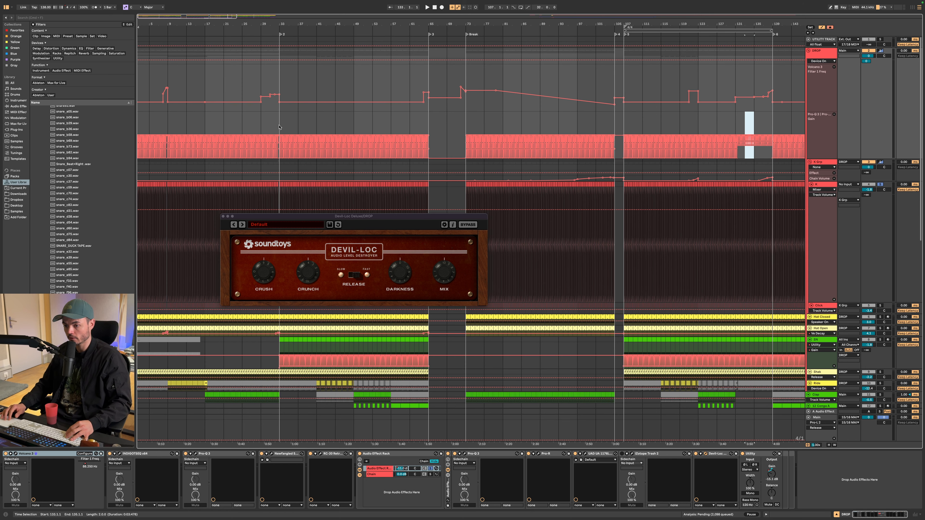
scroll(224, 126, "up", 5)
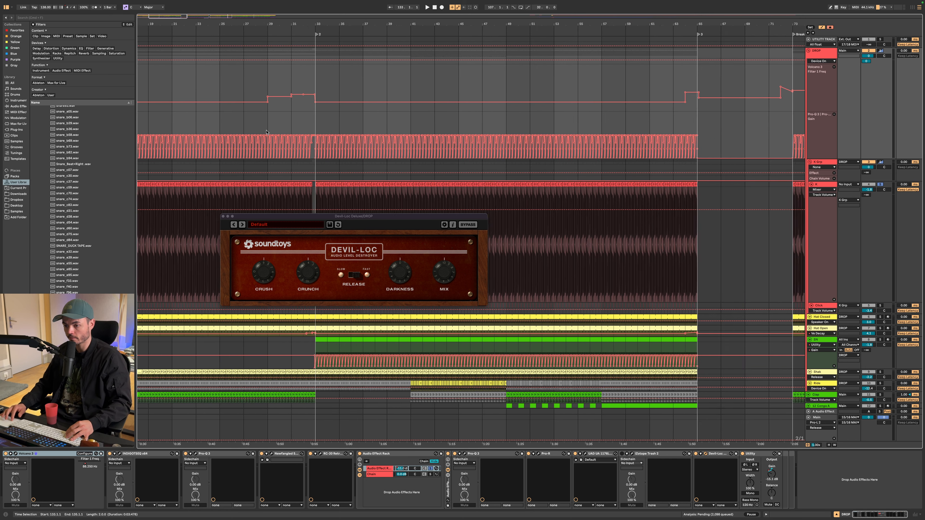
Step: Play the filter automation from bars 25 and 29 and toggle the DROP group's solo
left_click(219, 125)
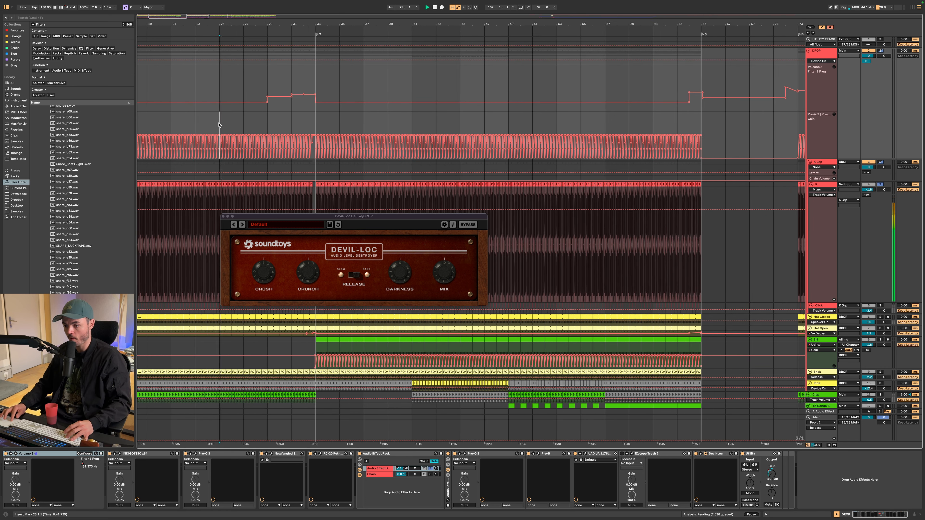
left_click(267, 122)
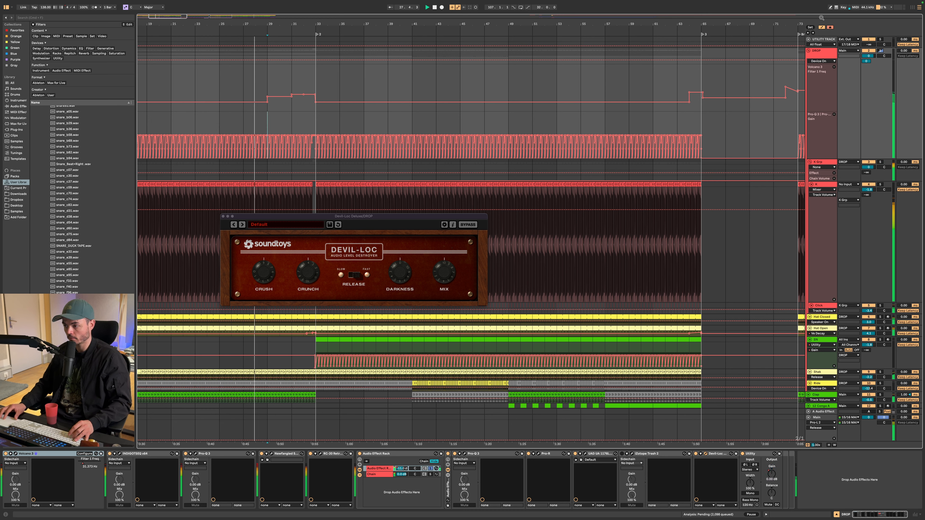
left_click(878, 52)
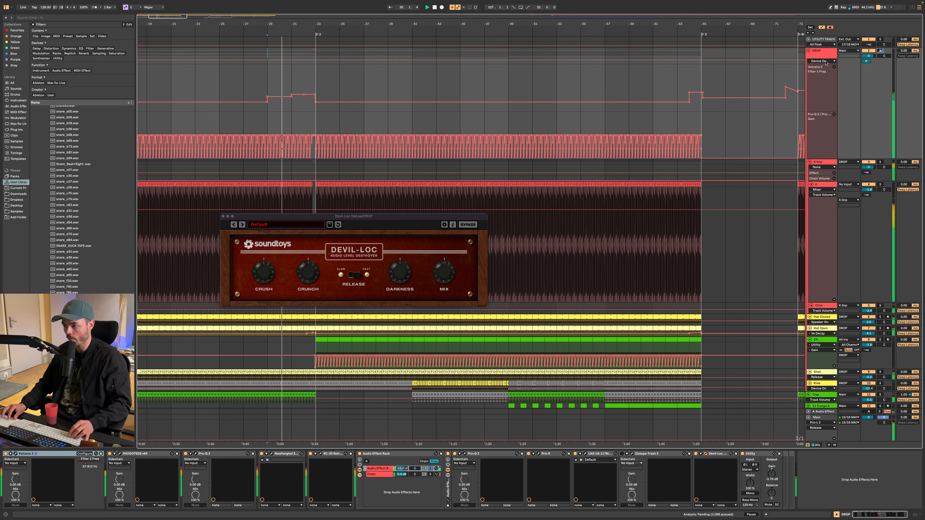
Step: Hide the automation lanes, view the K track, and return to the DROP group's device chain during playback
key("a")
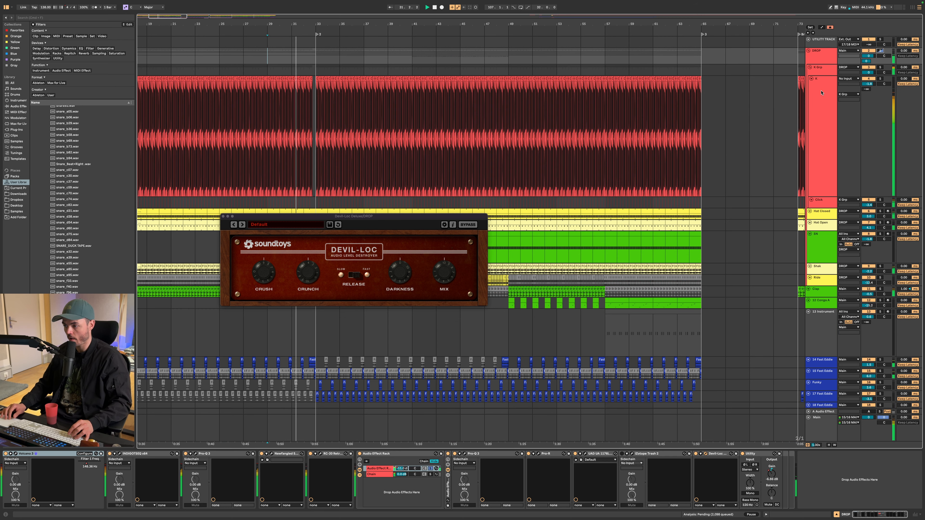
left_click(823, 90)
left_click(823, 61)
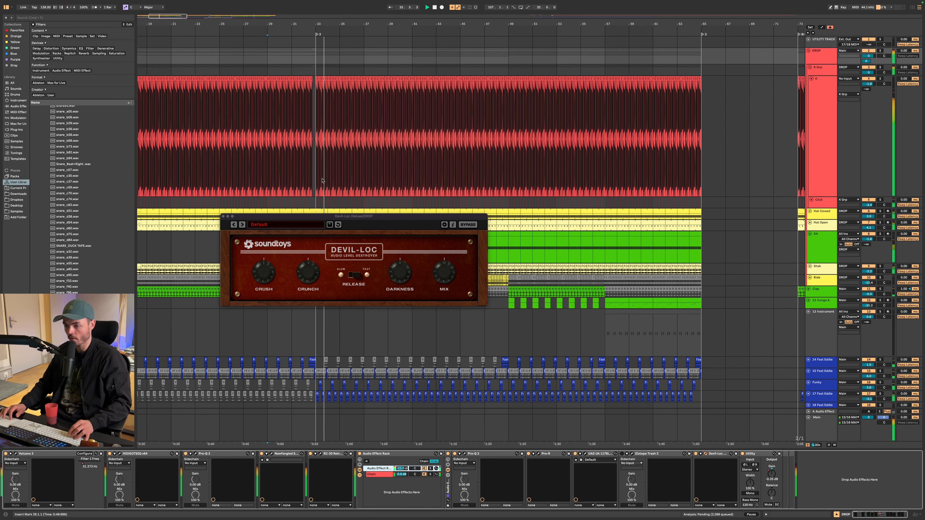
Step: Show automation again, raise the low points of the DROP group's Gain curve across bars 29 to 33, and play the end of that passage
key("a")
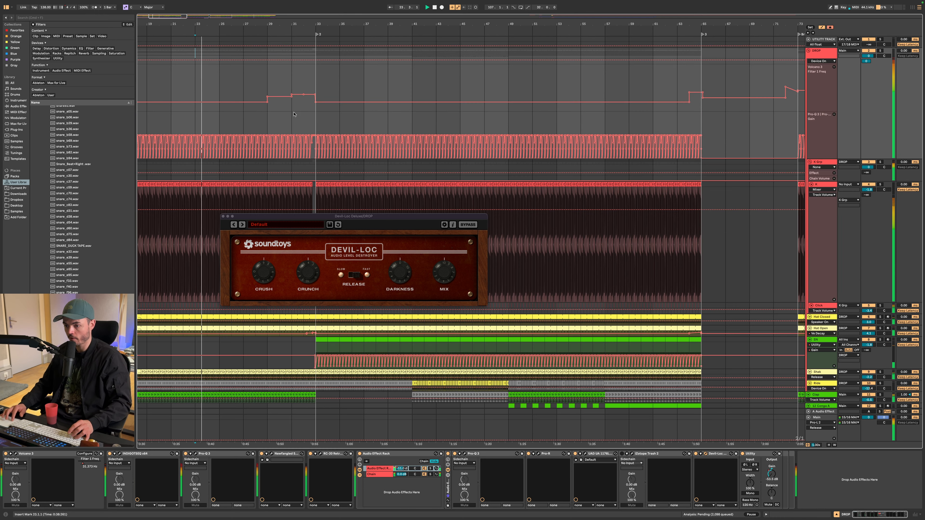
scroll(267, 127, "up", 5)
left_click(267, 127)
key("super+v")
scroll(281, 128, "up", 5)
left_click_drag(252, 126, 499, 125)
left_click_drag(375, 158, 375, 147)
left_click(491, 130)
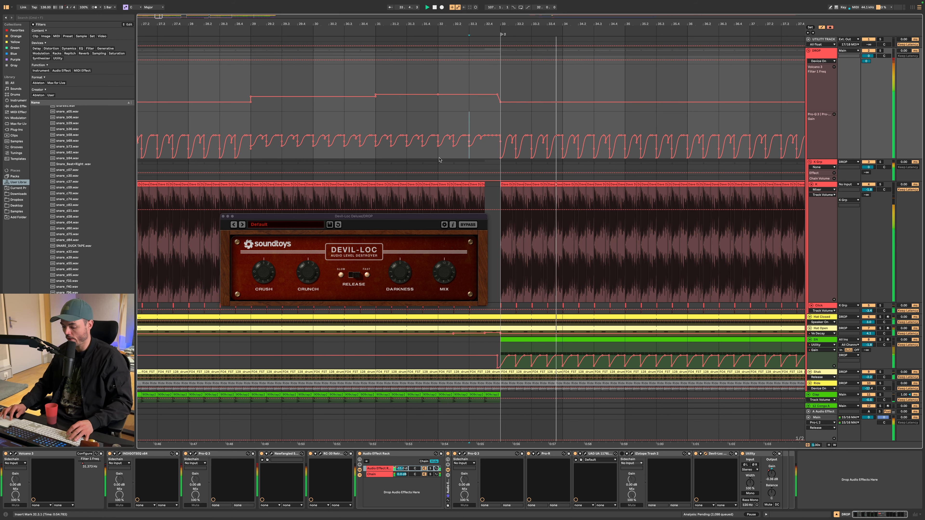
Step: Play the section before bar 65 and raise the low points of the DROP group's Gain curve from bar 64 to 65.3
scroll(418, 170, "down", 4)
scroll(352, 153, "down", 8)
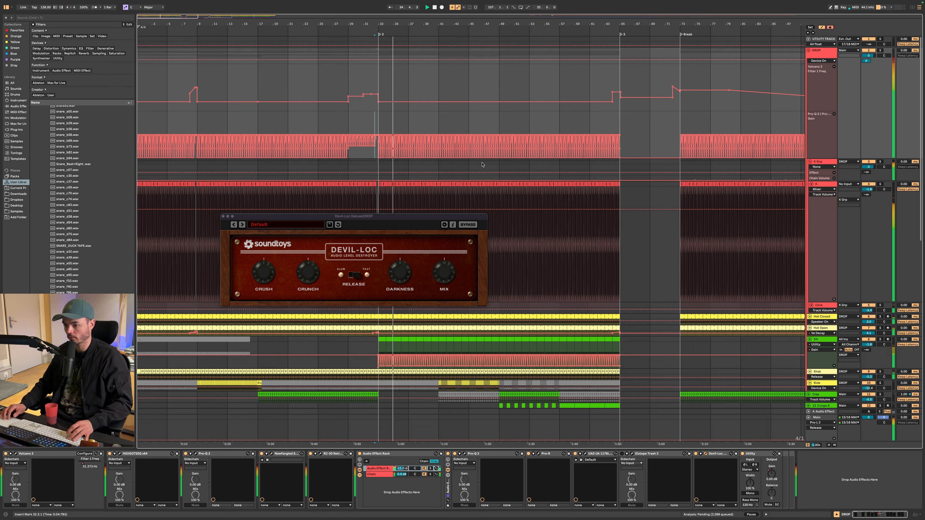
left_click(588, 120)
scroll(634, 128, "up", 10)
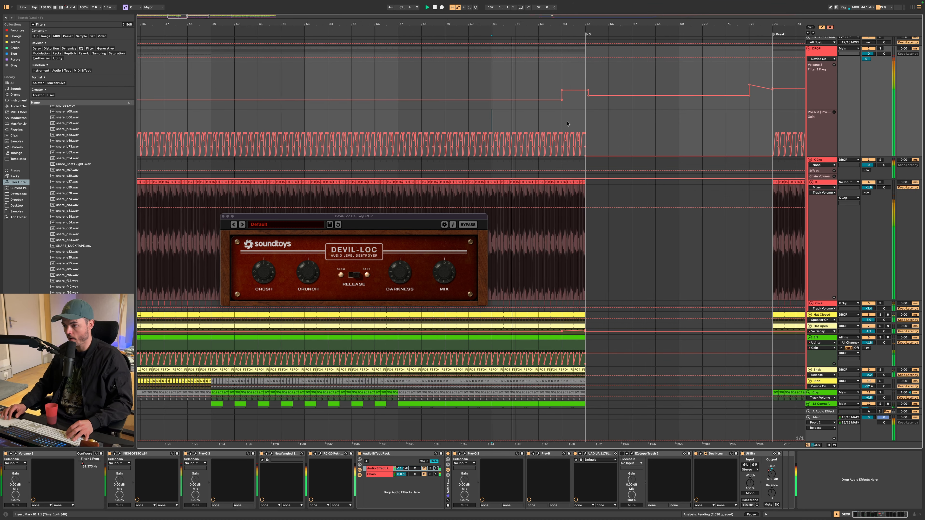
left_click_drag(551, 129, 654, 129)
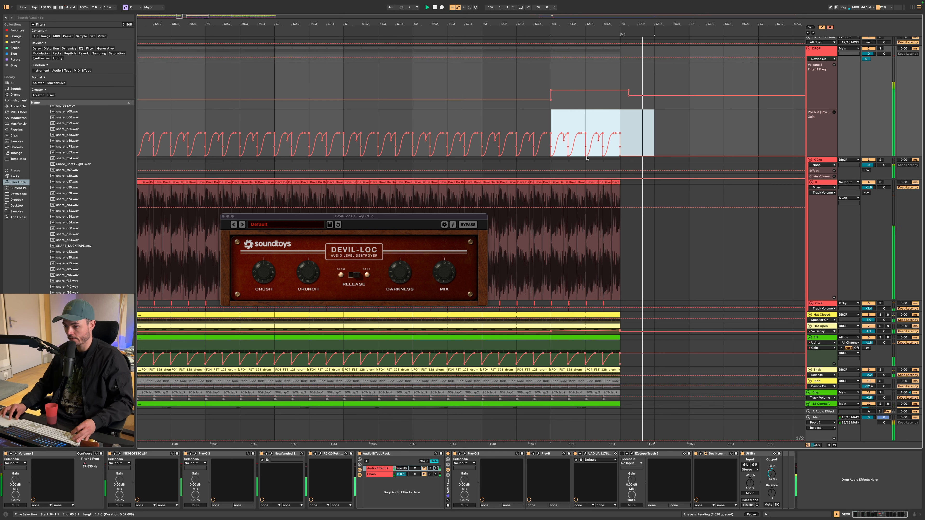
mouse_move(599, 156)
left_mouse_down()
mouse_move(604, 147)
mouse_move(602, 154)
left_mouse_up()
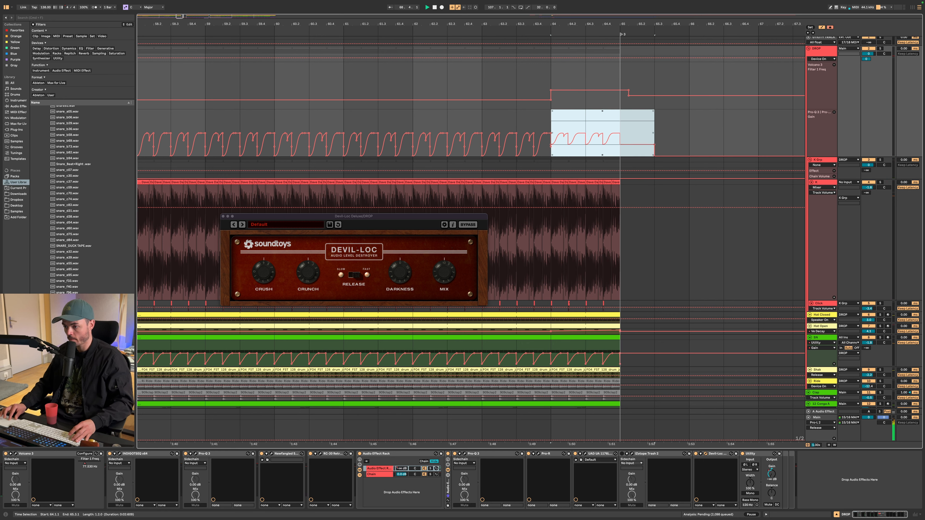
Step: Replay the edited Gain passage from bar 64 and set the insert marker at the break at bar 73
key("space")
key("space")
scroll(523, 136, "down", 5)
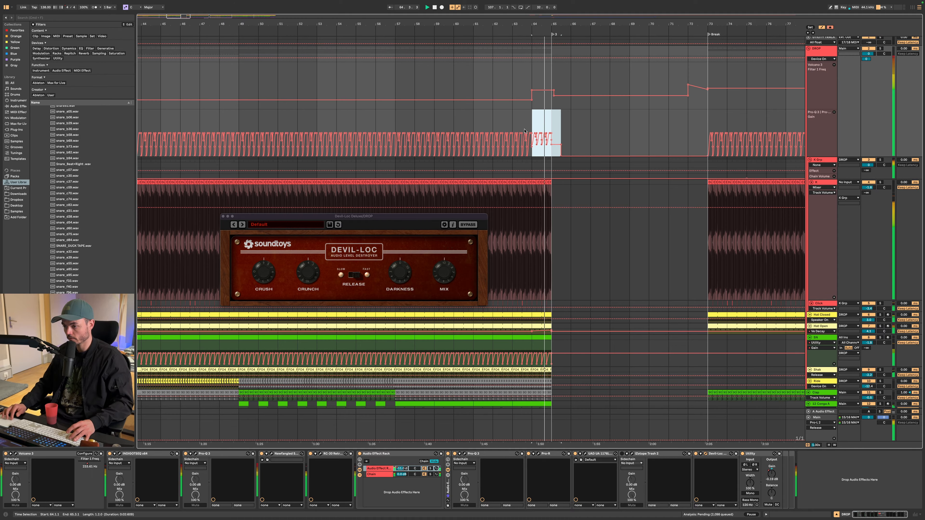
scroll(591, 157, "right", 3)
scroll(591, 157, "right", 3)
left_click(486, 119)
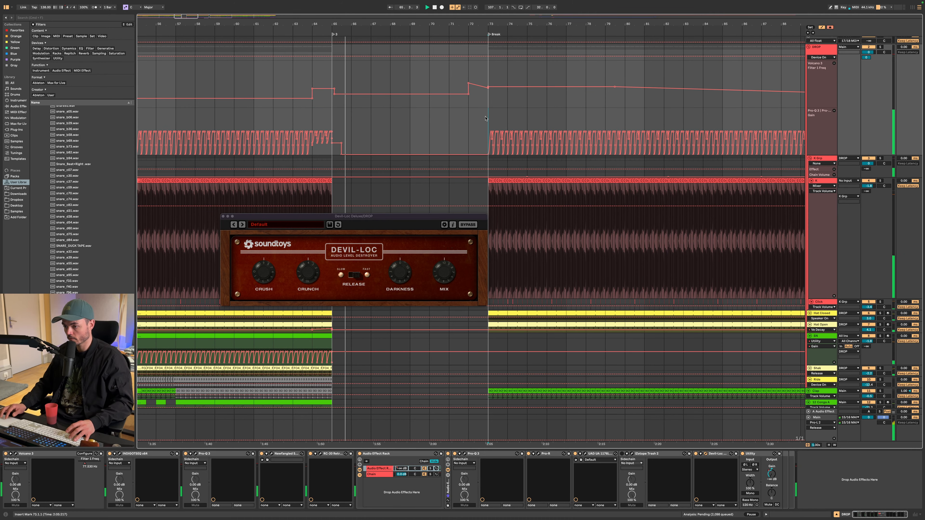
Step: Raise the low points of the DROP group's Gain curve from bar 73 to 105, ramping them gradually upward from bar 89 to 105
key("space")
key("space")
scroll(482, 119, "right", 8)
scroll(482, 119, "down", 5)
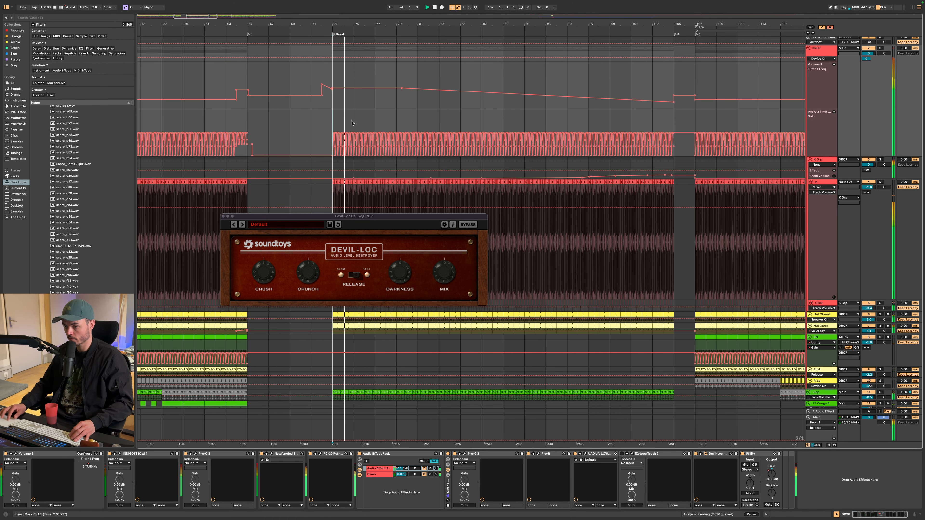
left_click_drag(333, 121, 674, 120)
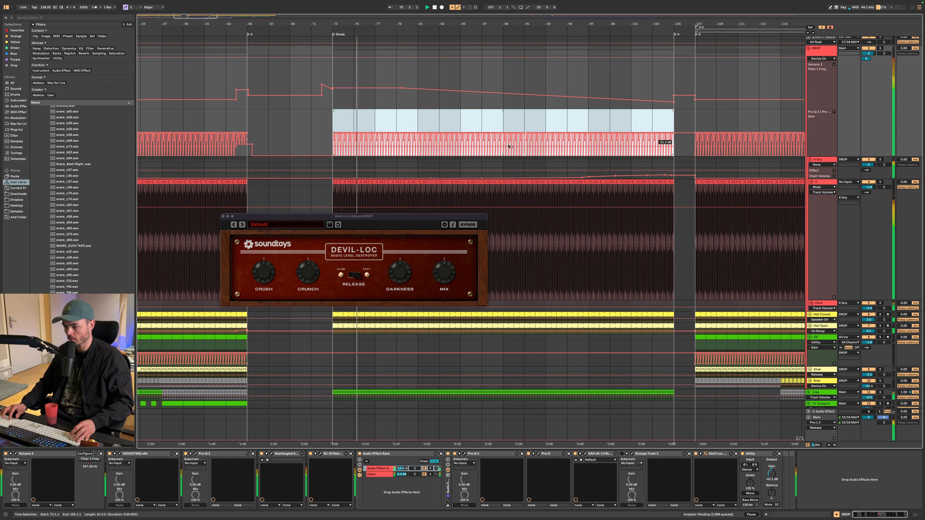
left_click_drag(503, 155, 673, 142)
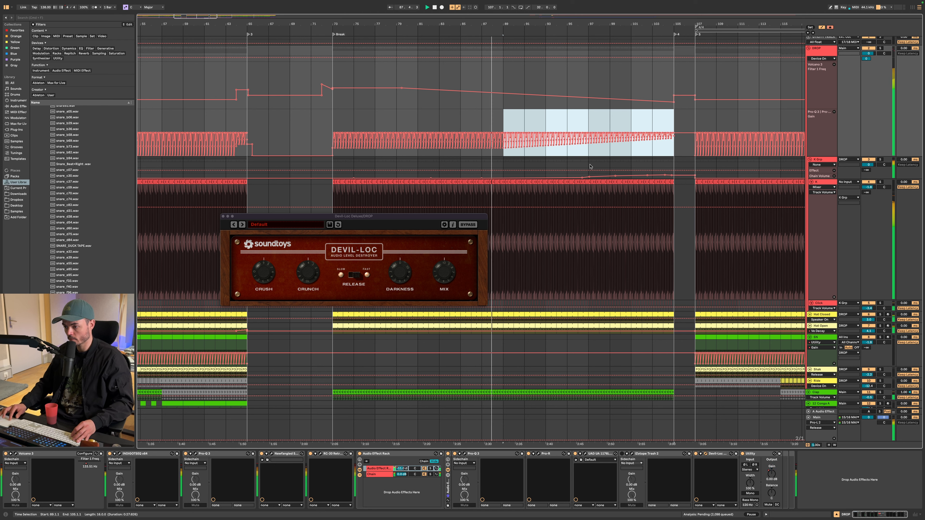
mouse_move(589, 155)
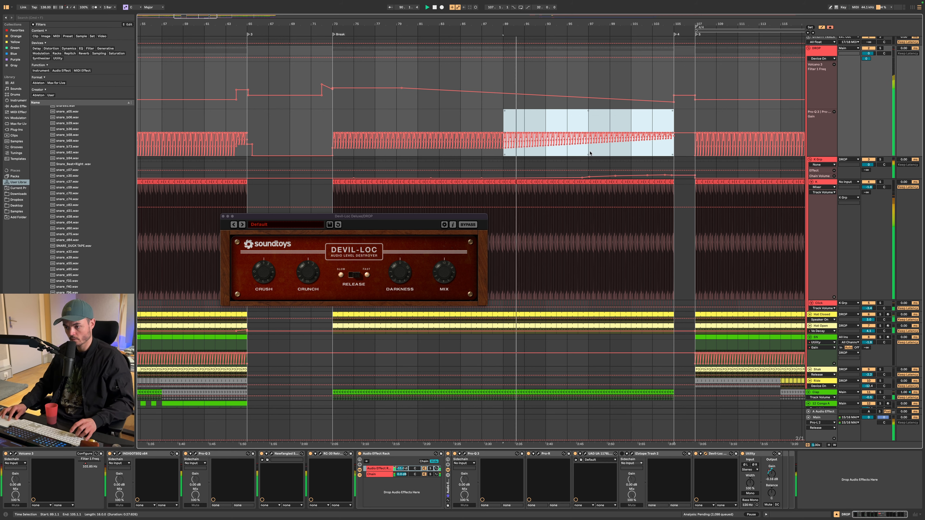
Step: Play on through the ramped Gain passage into the following section, close the Devil-Loc window, and stop playback
scroll(553, 139, "down", 10)
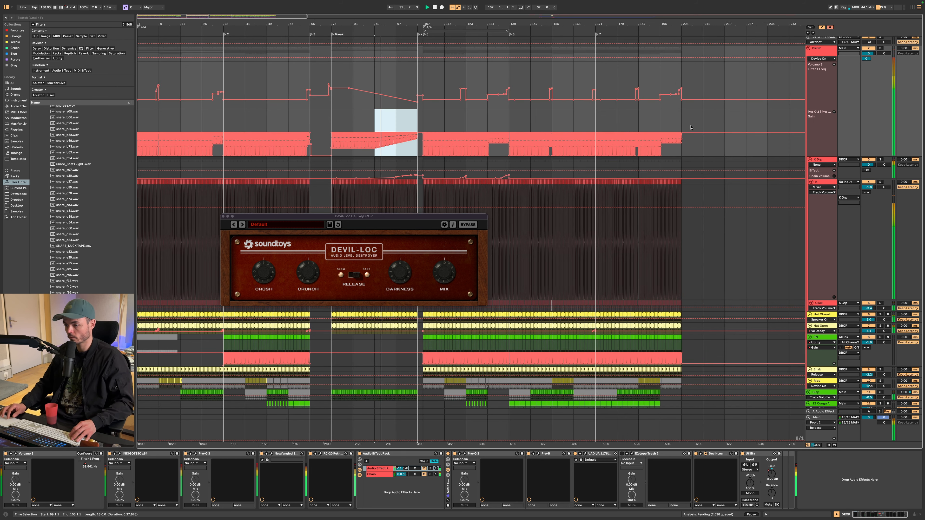
left_click(224, 215)
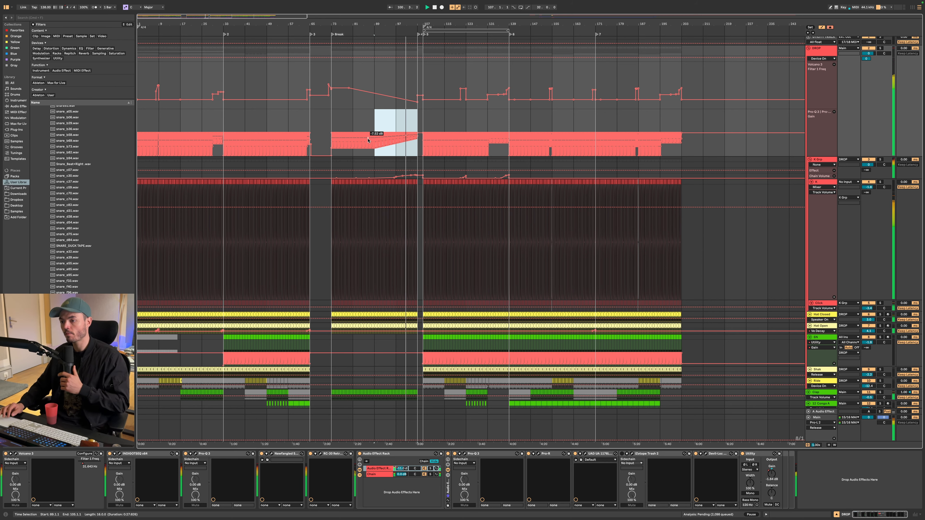
scroll(409, 110, "up", 10)
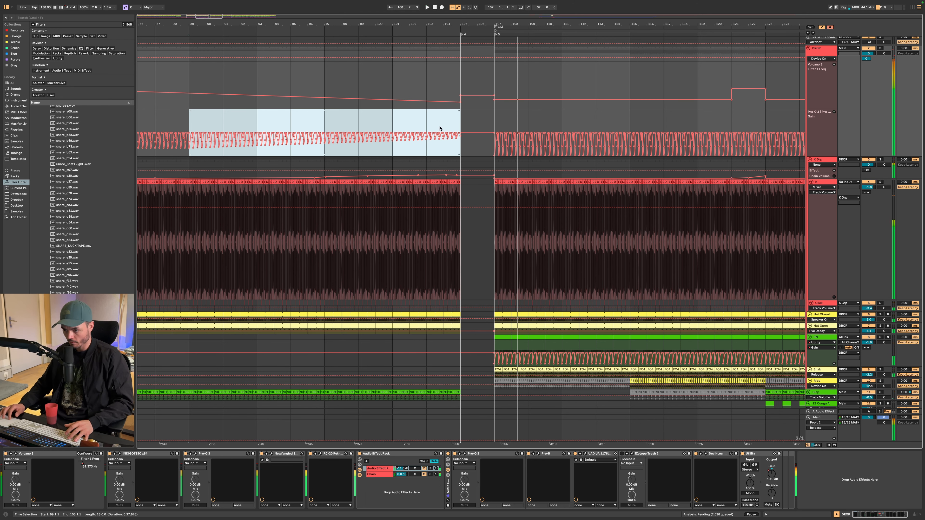
left_click(436, 7)
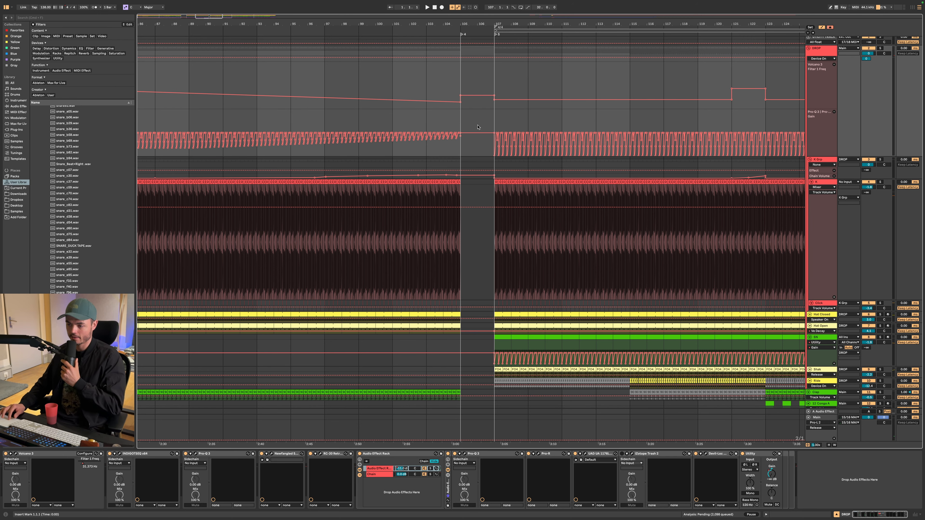
Step: Select the end of the DROP group's filter sweep from bar 101 to just before bar 107, and solo the K track
scroll(478, 184, "down", 6)
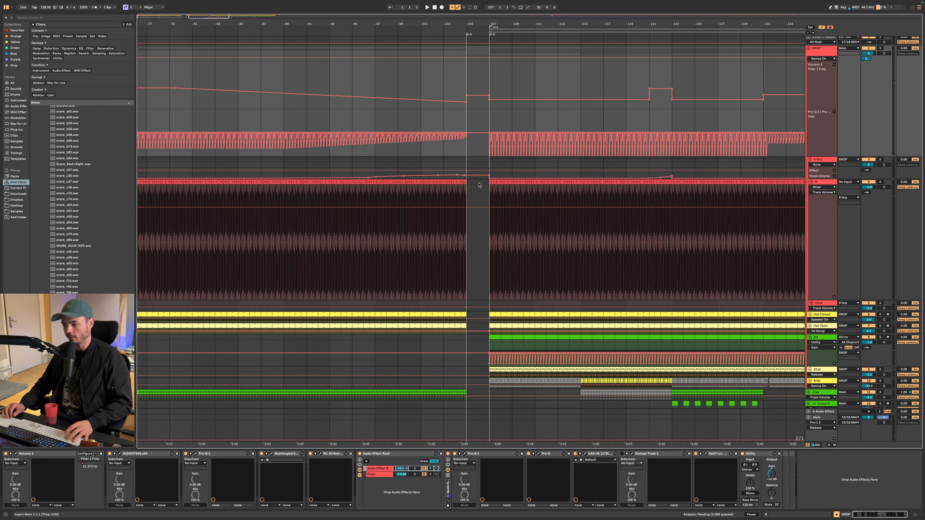
scroll(602, 86, "left", 5)
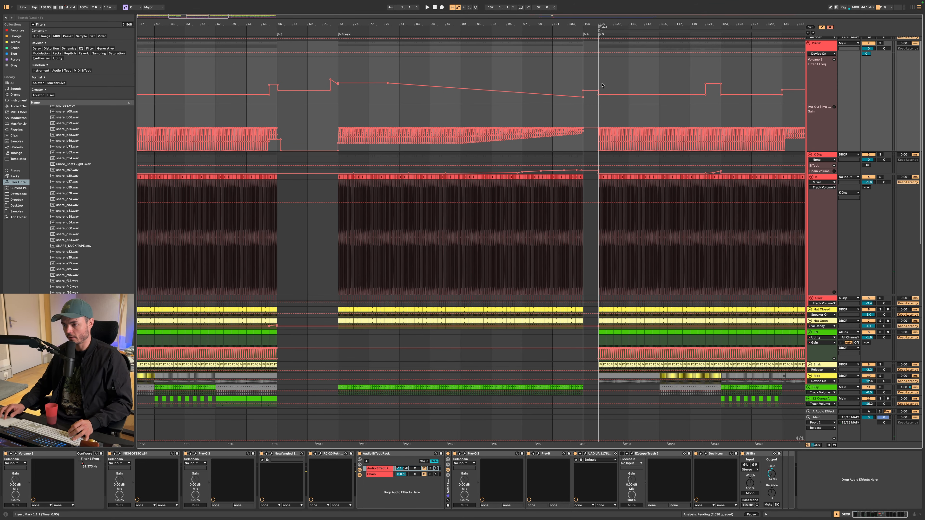
left_click_drag(561, 76, 598, 86)
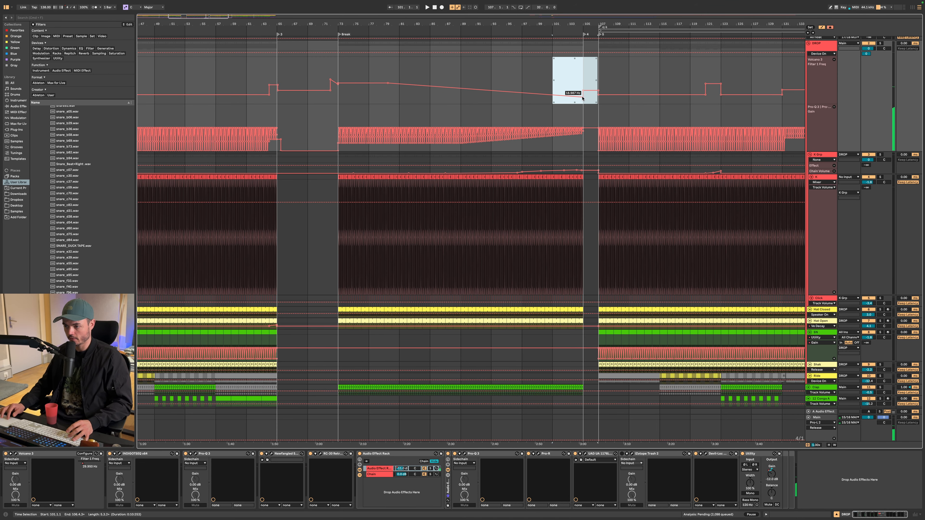
left_click(880, 174)
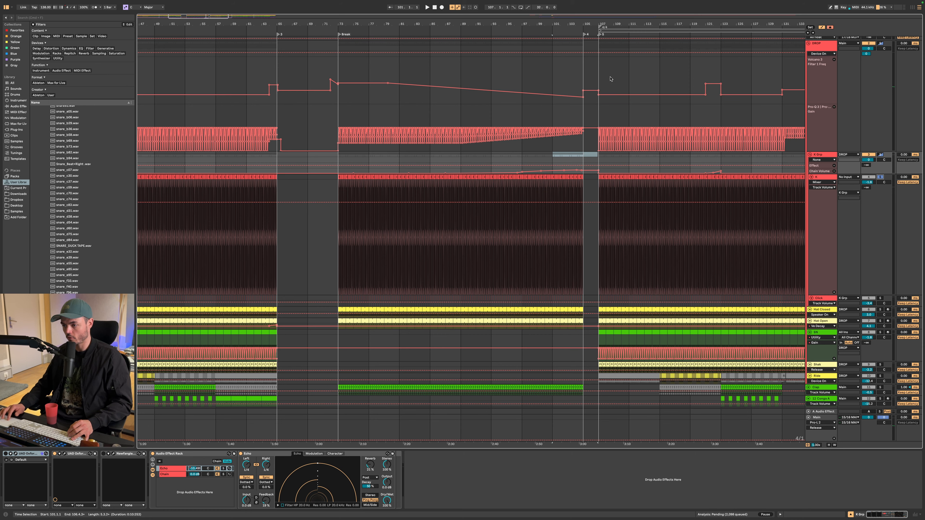
Step: Hide the automation lanes, inspect the K audio around the gap before bar 107, and set the insert marker at bar 97
scroll(630, 219, "right", 4)
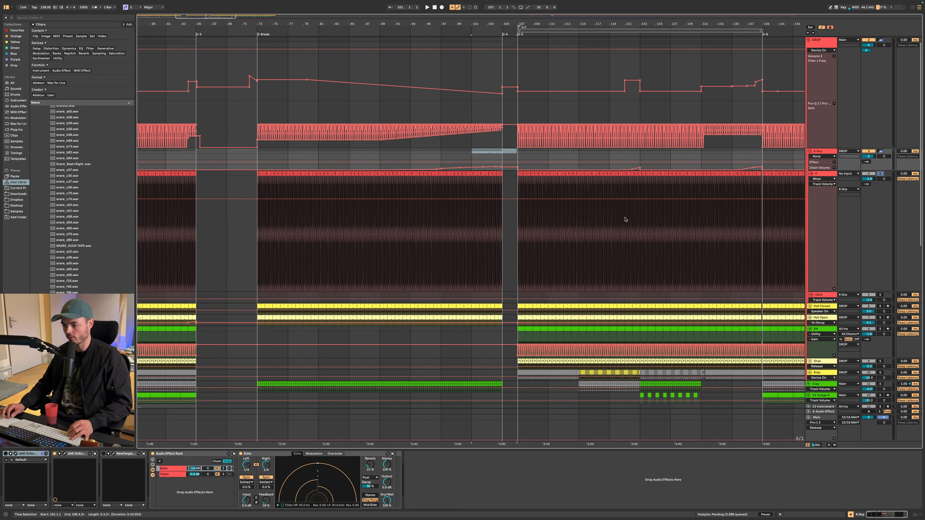
scroll(483, 168, "up", 5)
scroll(482, 168, "down", 2)
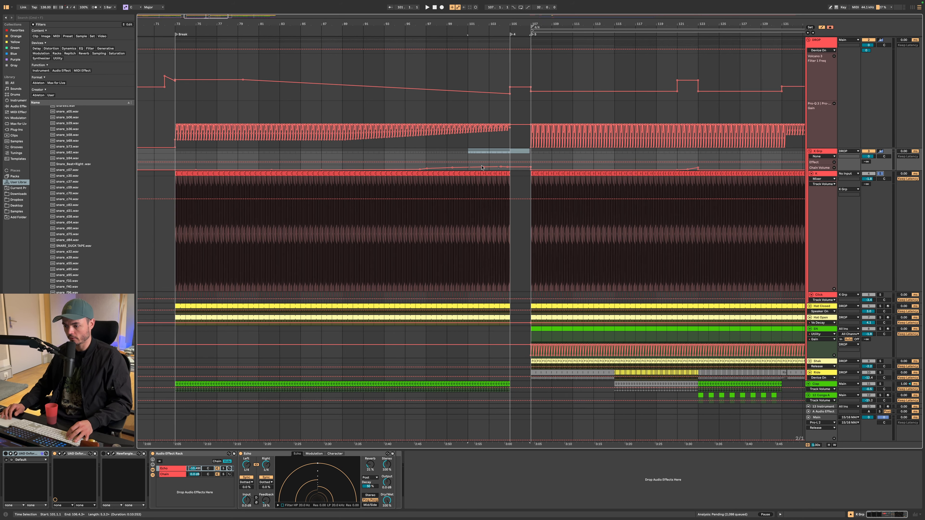
scroll(482, 168, "down", 10)
scroll(481, 169, "up", 5)
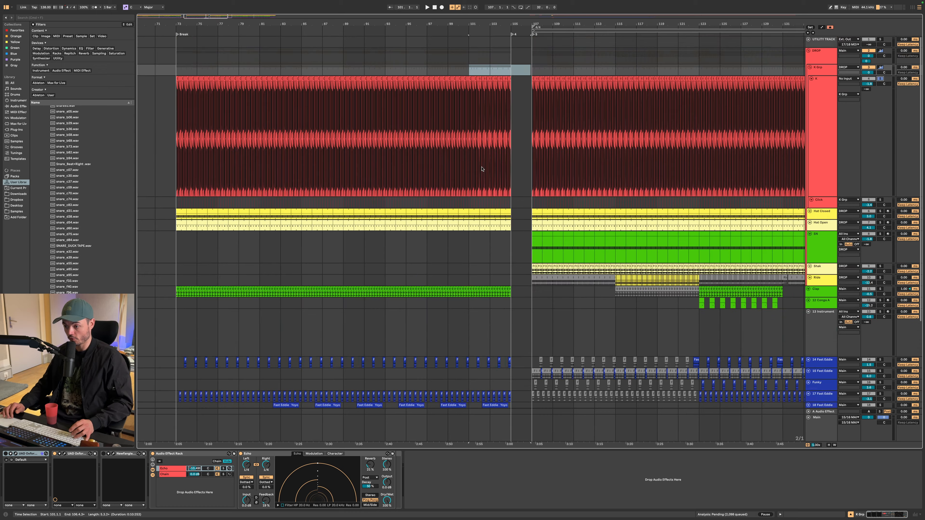
scroll(520, 89, "up", 8)
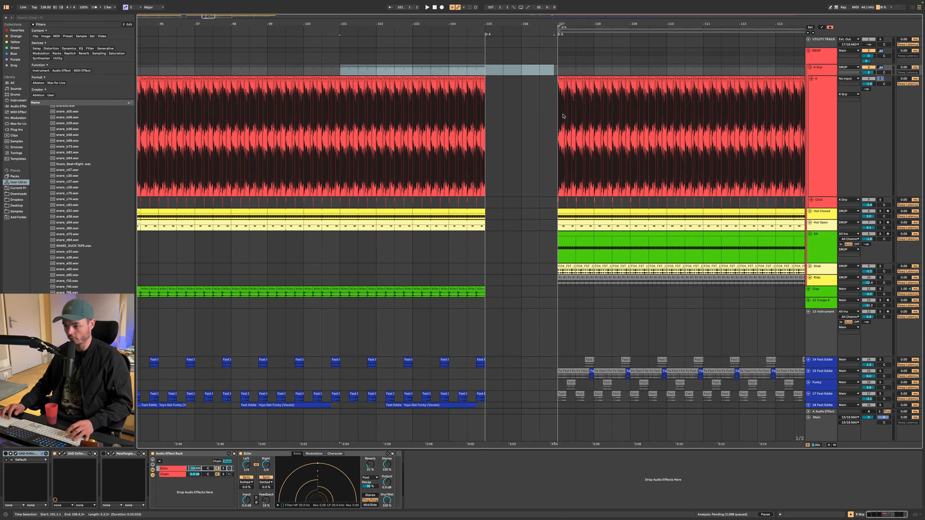
scroll(444, 171, "down", 2)
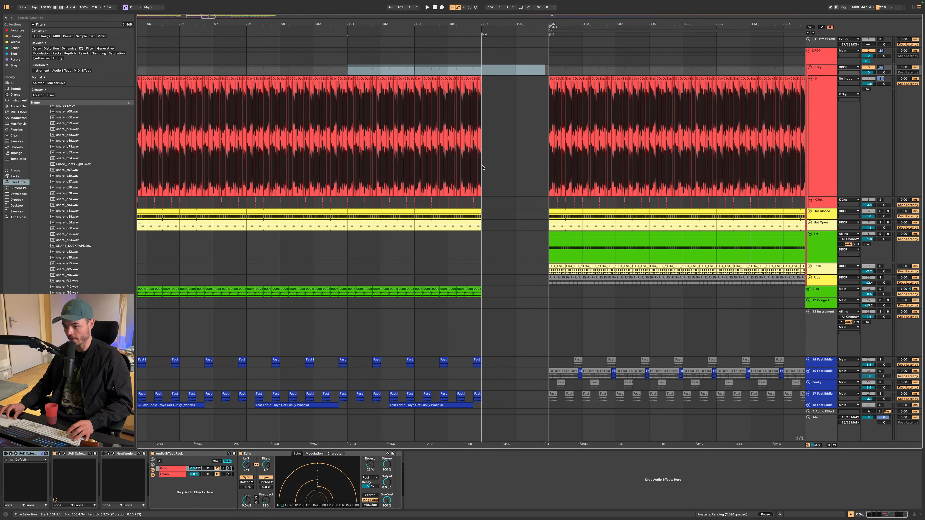
scroll(413, 141, "up", 2)
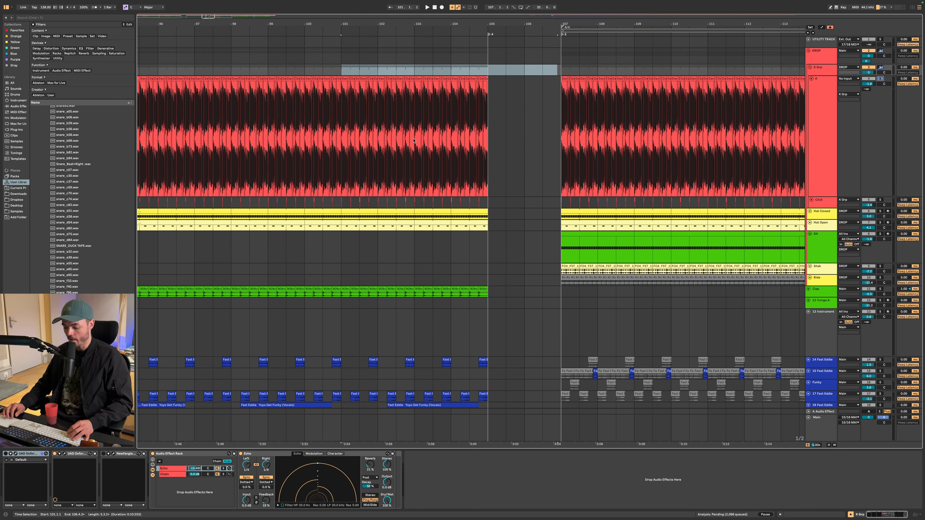
scroll(414, 141, "down", 10)
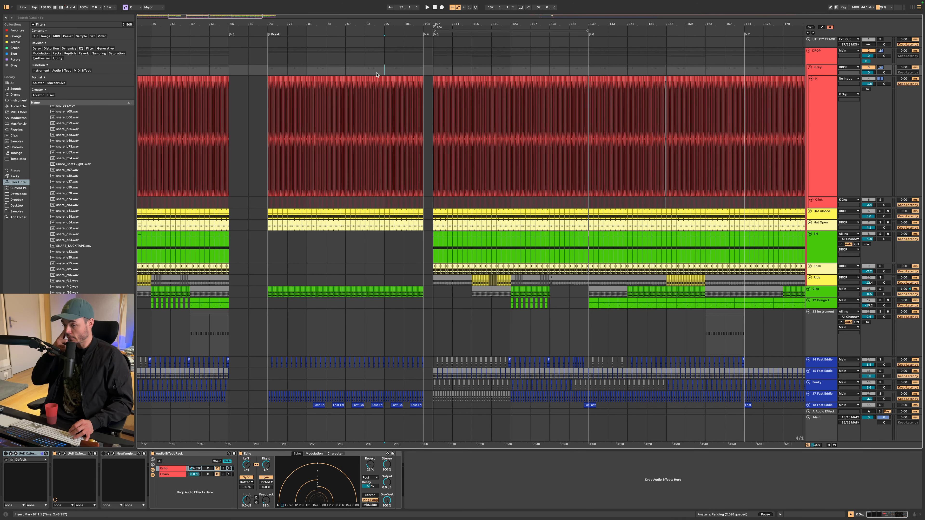
Step: Search the browser for "auto pan" and add the Auto Pan device at the end of the DROP group's chain
left_click(827, 54)
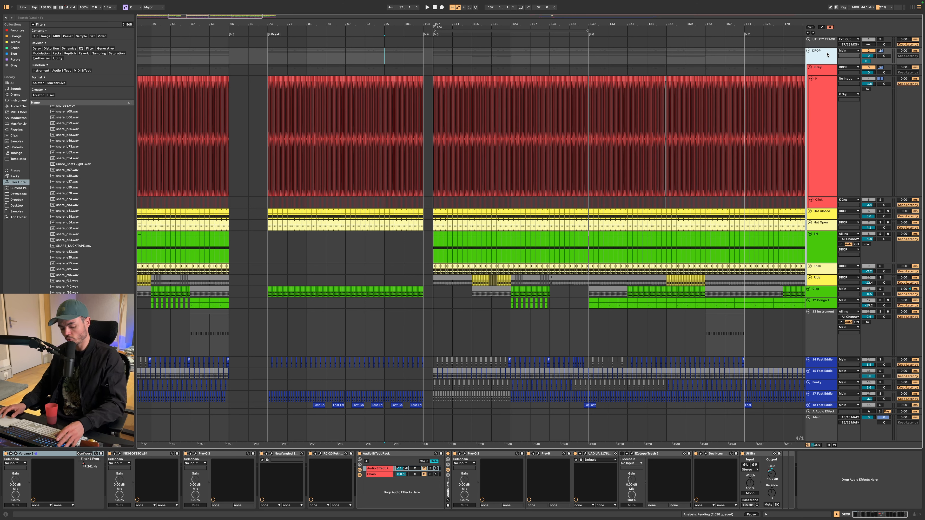
key("super+f")
type("au")
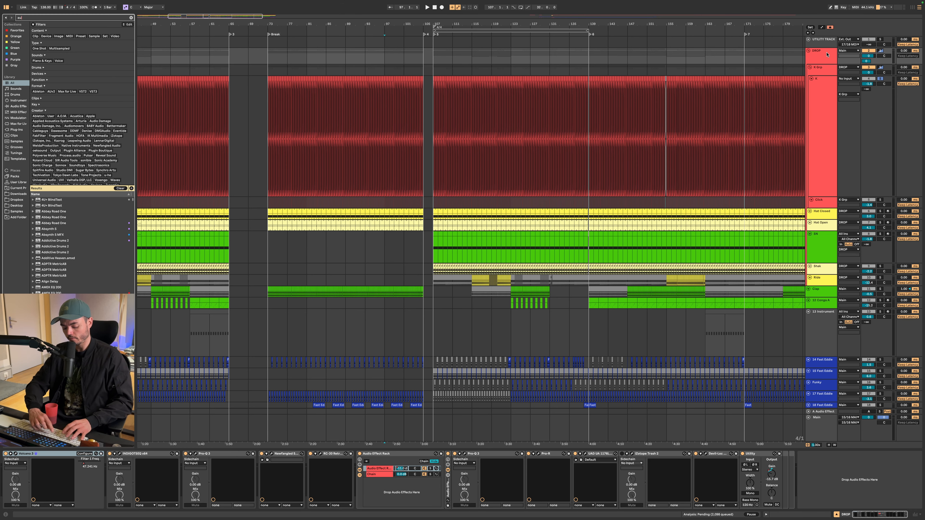
type("topan")
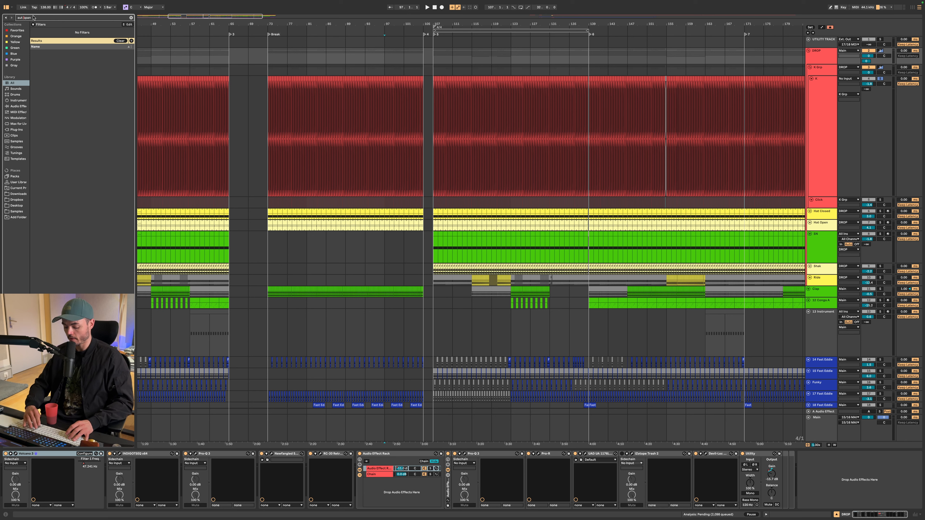
key("BackSpace")
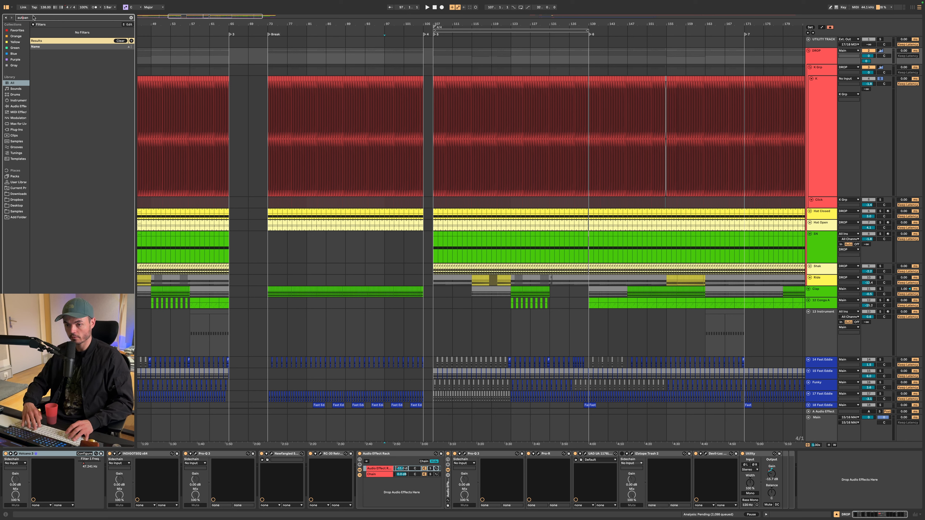
type("o")
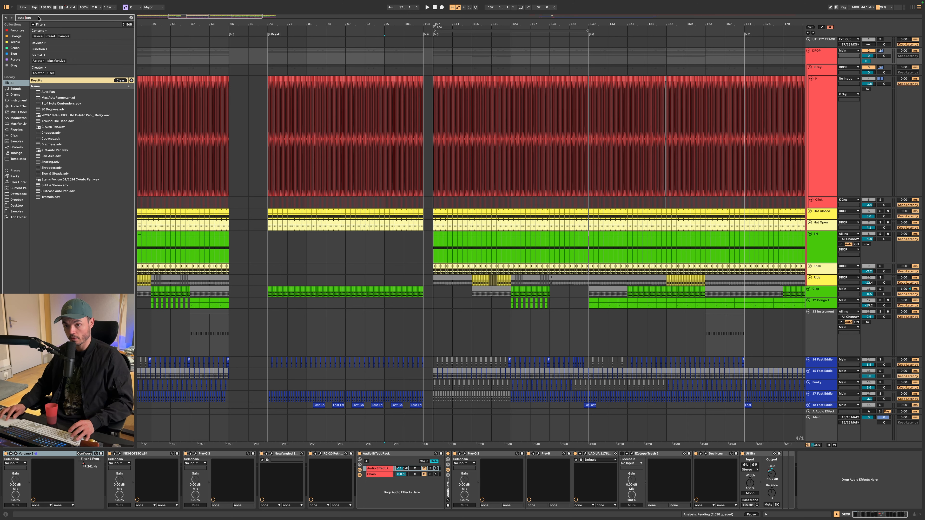
left_click(46, 92)
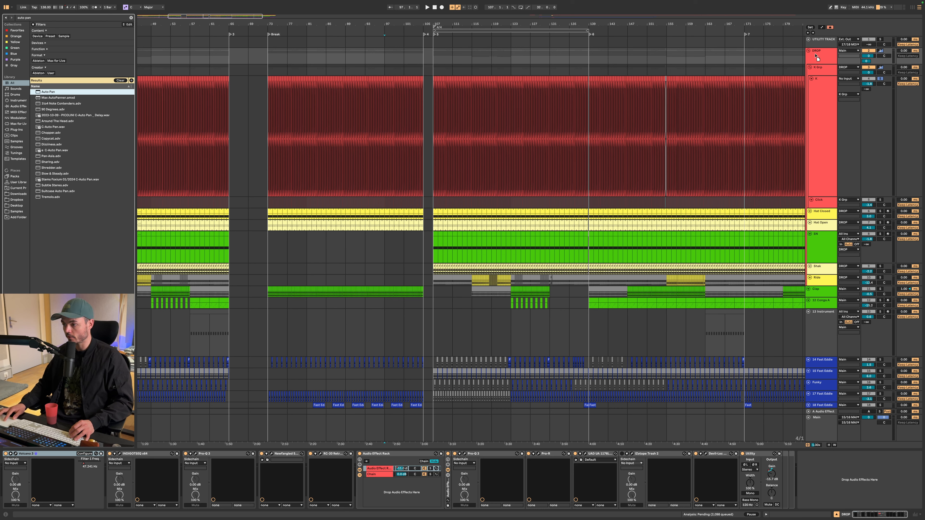
left_click_drag(831, 57, 831, 58)
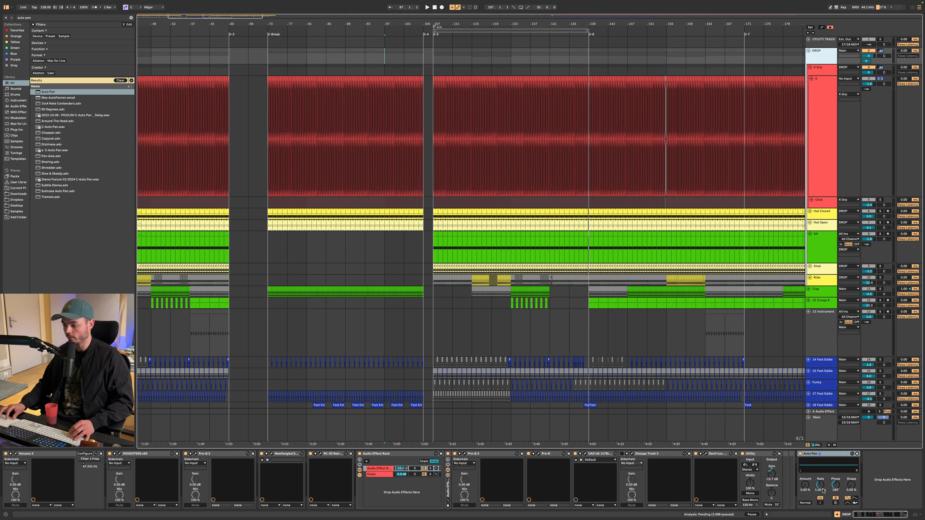
Step: Set Auto Pan to 100% amount, a tempo-synced 1/8 rate and 0° phase, and increase its shape for a squarer wave
left_click_drag(807, 487, 807, 430)
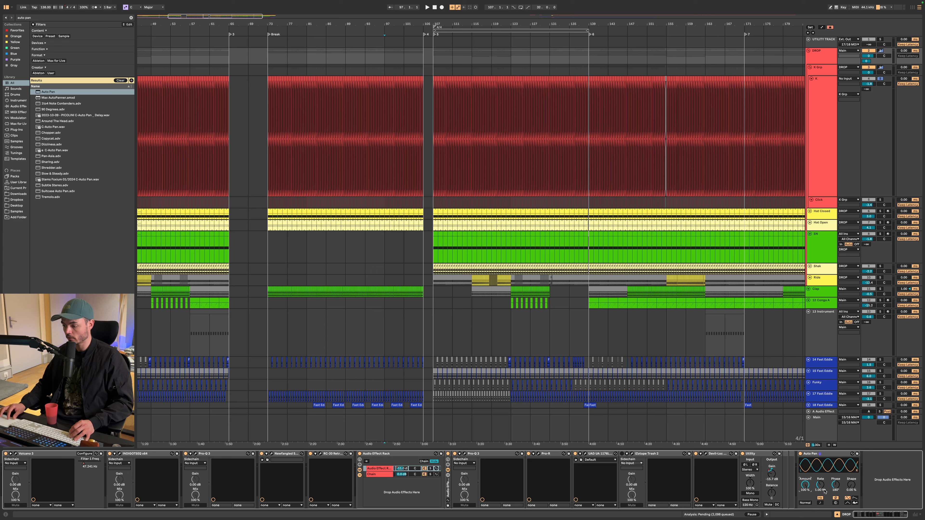
left_click(821, 503)
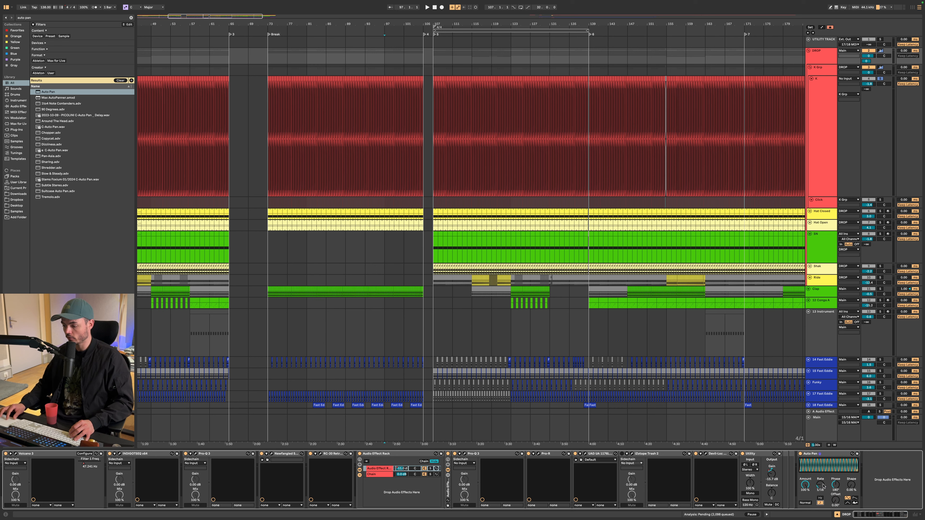
left_click_drag(821, 485, 820, 472)
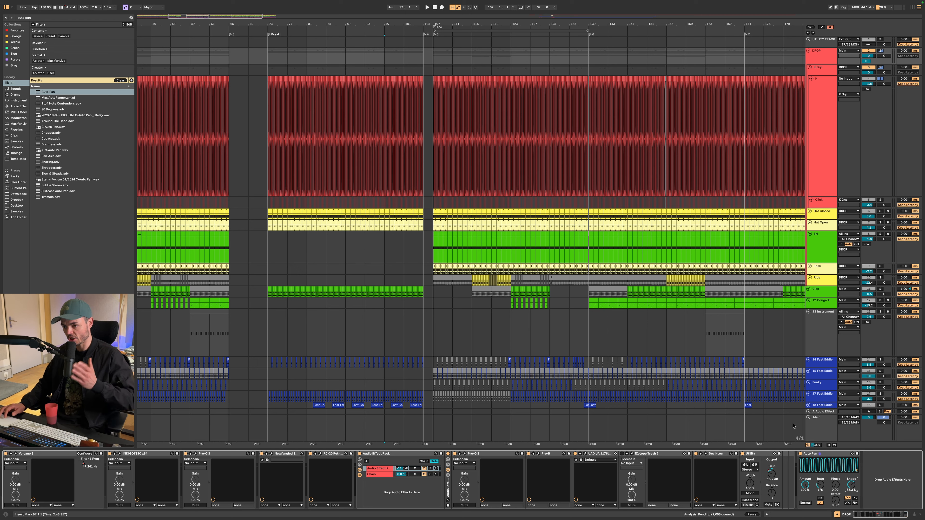
Step: Play the drums with Auto Pan from bars 97 and 89, switch the solo from K to DROP, and clear it to hear all tracks
key("space")
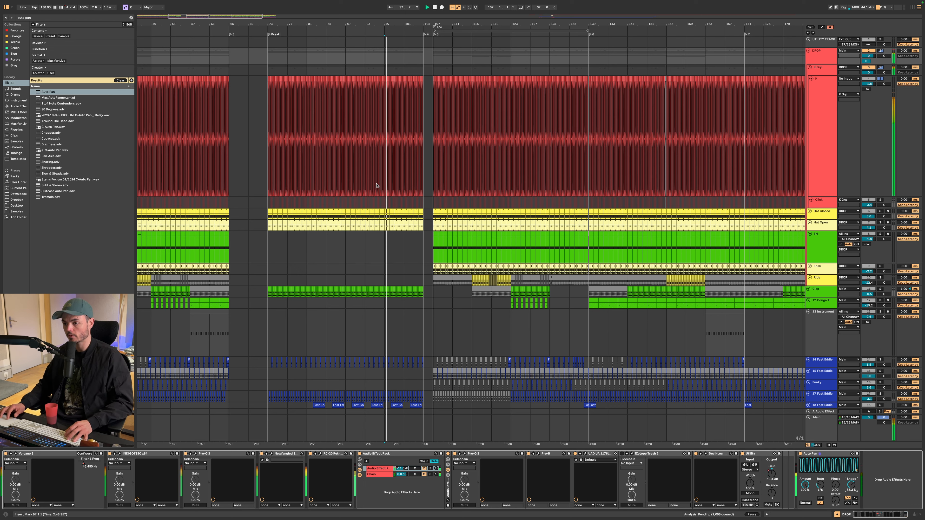
left_click(386, 59)
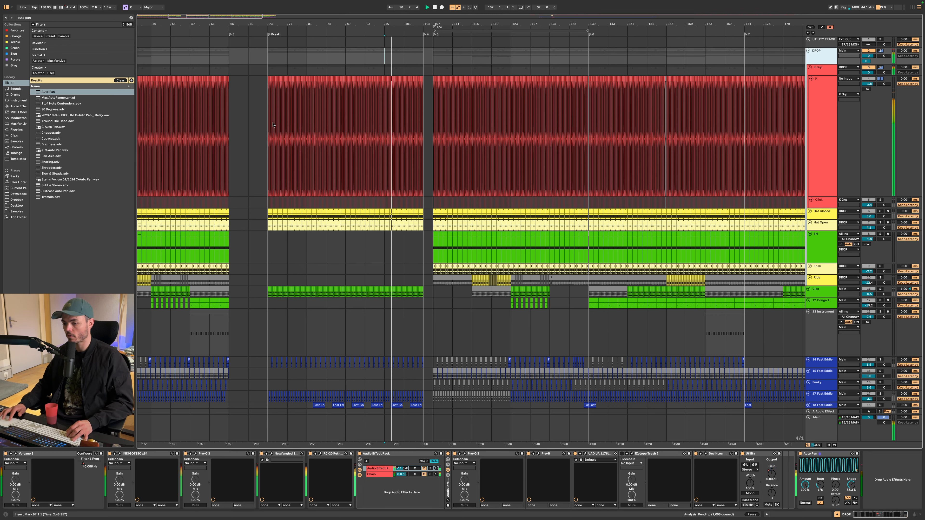
left_click(377, 56)
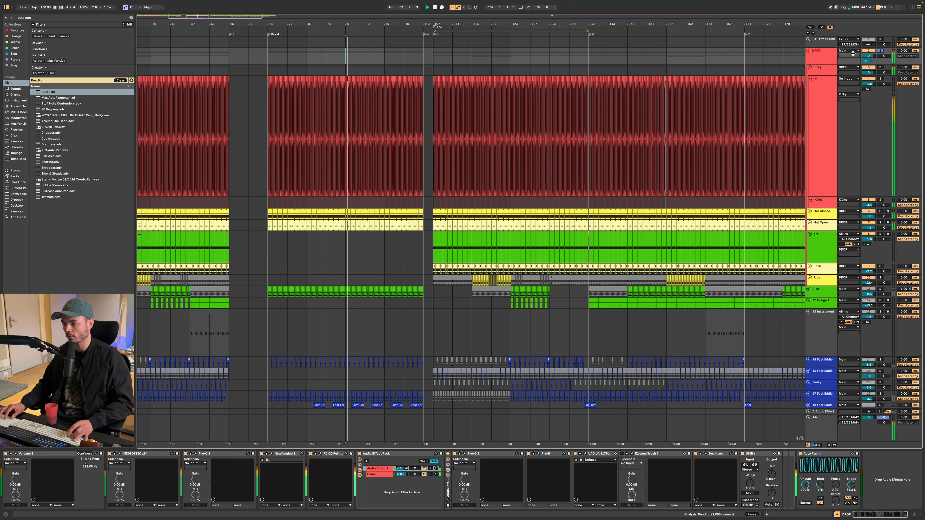
left_click(826, 58)
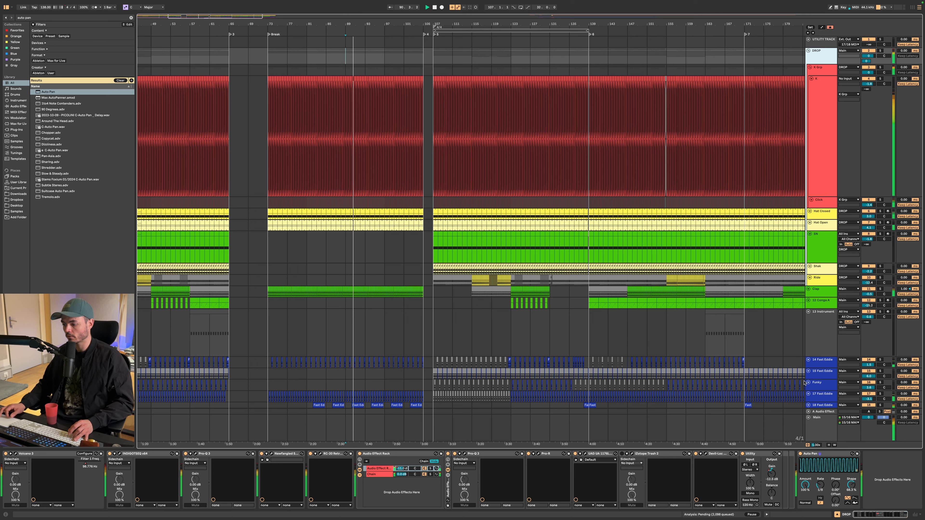
Step: Stop playback and move Auto Pan from the DROP group to the Main track, placing it before Pro-L 2
left_click_drag(834, 454, 817, 429)
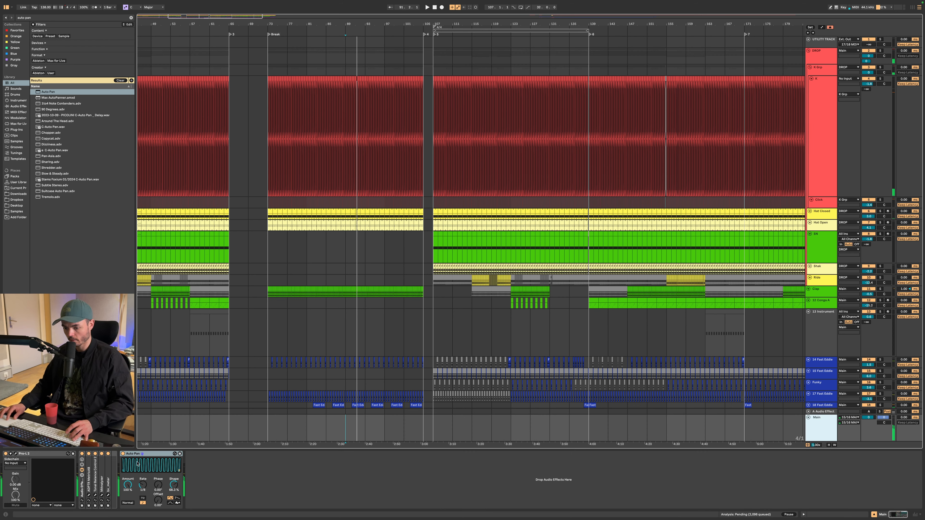
left_click_drag(149, 454, 42, 453)
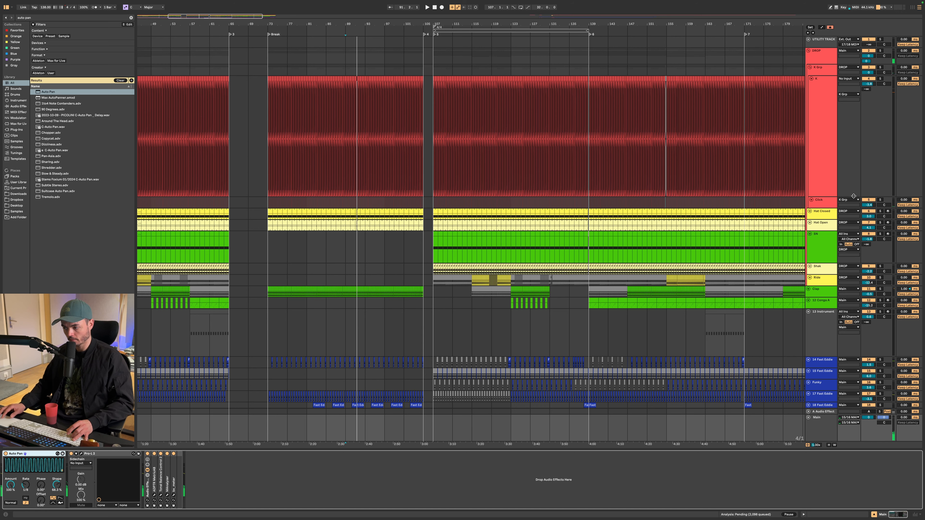
Step: Play the arrangement from bar 89 with all tracks audible and raise the offset of Auto Pan on the Main track
left_click(823, 342)
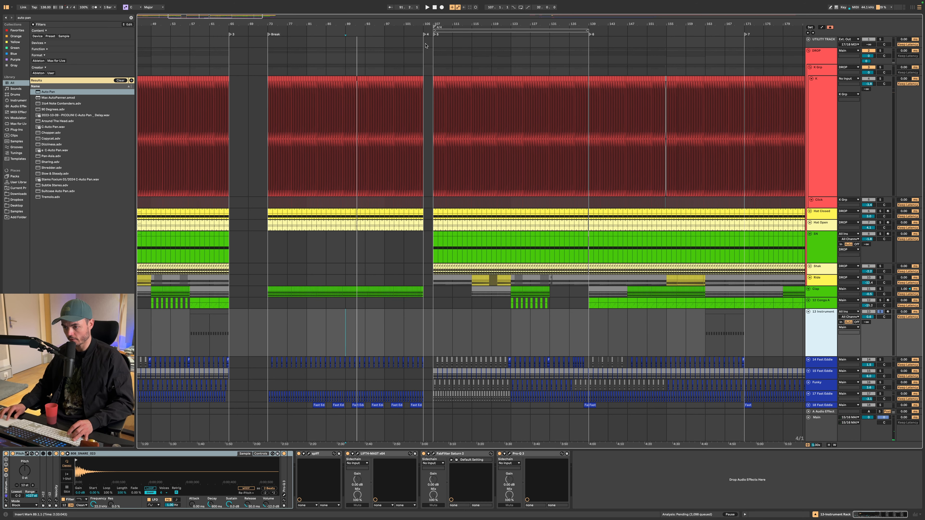
left_click(359, 44)
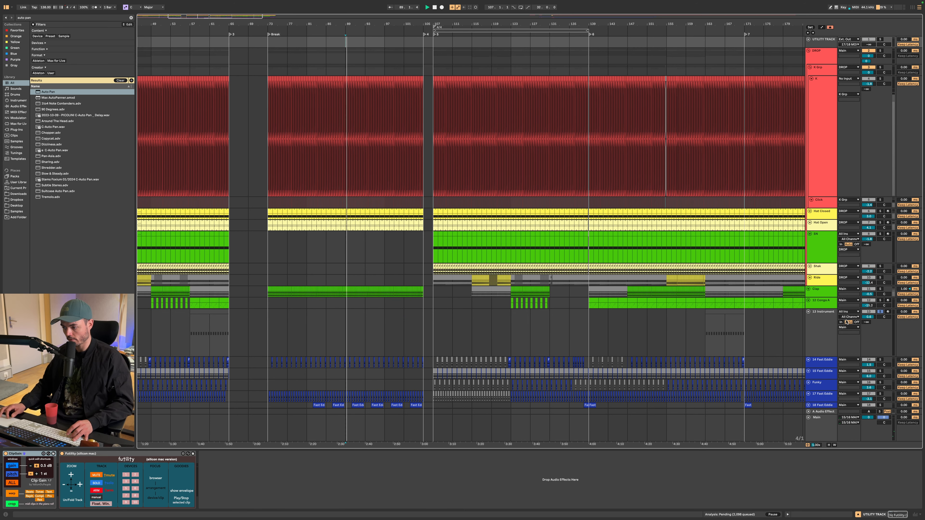
left_click(816, 433)
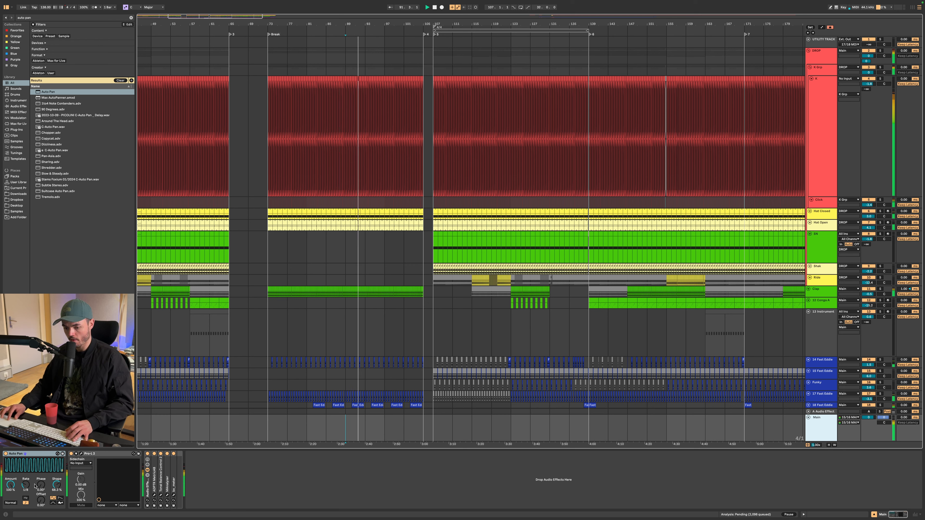
left_click_drag(43, 499, 43, 487)
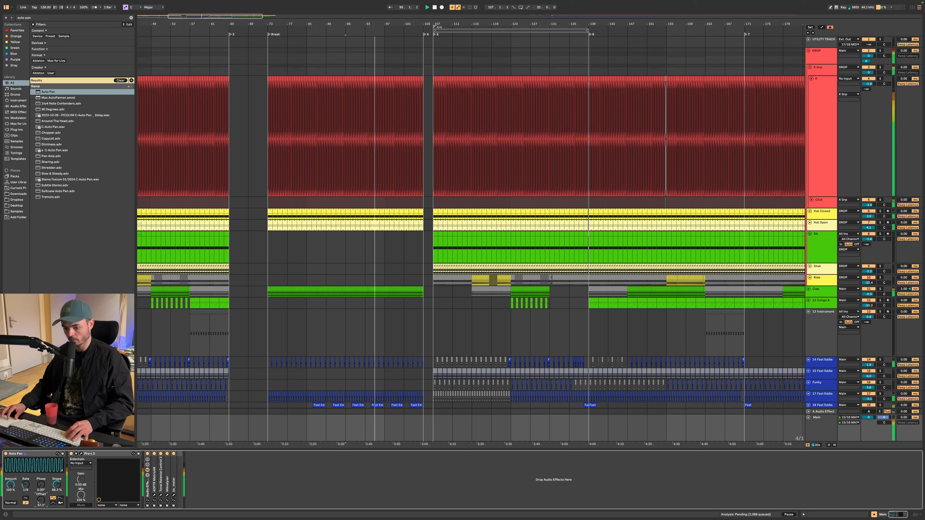
Step: Set Main's Auto Pan rate to 1/16, reset its offset to 0°, and try several amounts before setting the amount to 0%
left_click_drag(9, 485, 28, 484)
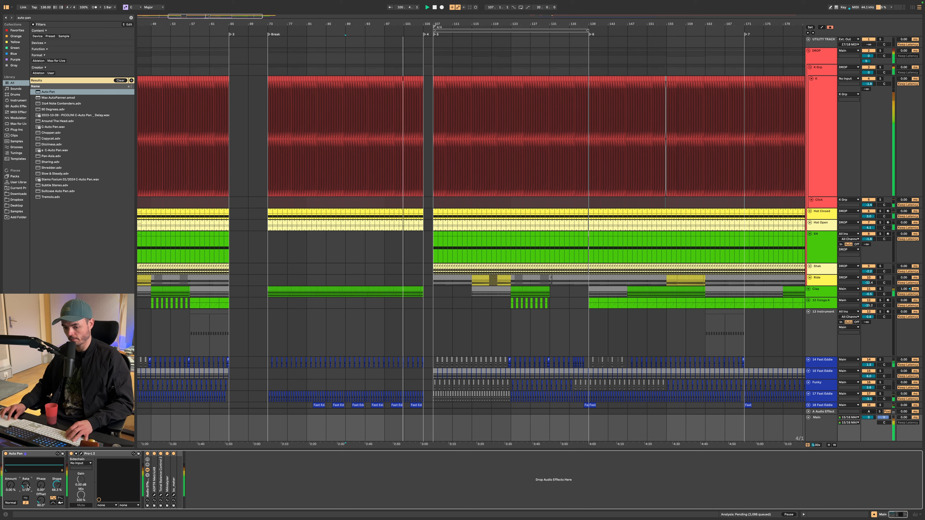
mouse_move(8, 488)
left_mouse_down()
mouse_move(8, 462)
mouse_move(8, 490)
left_mouse_up()
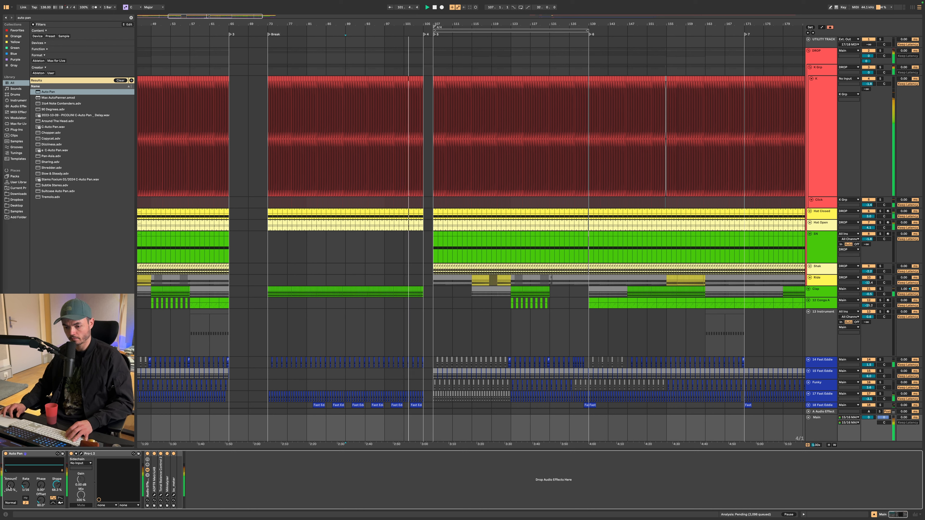
double_click(43, 503)
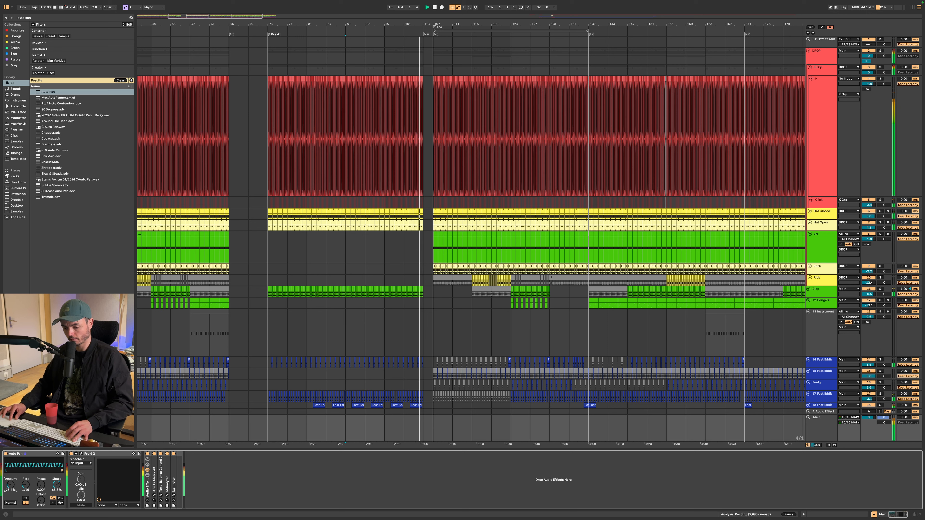
left_click_drag(16, 478, 16, 477)
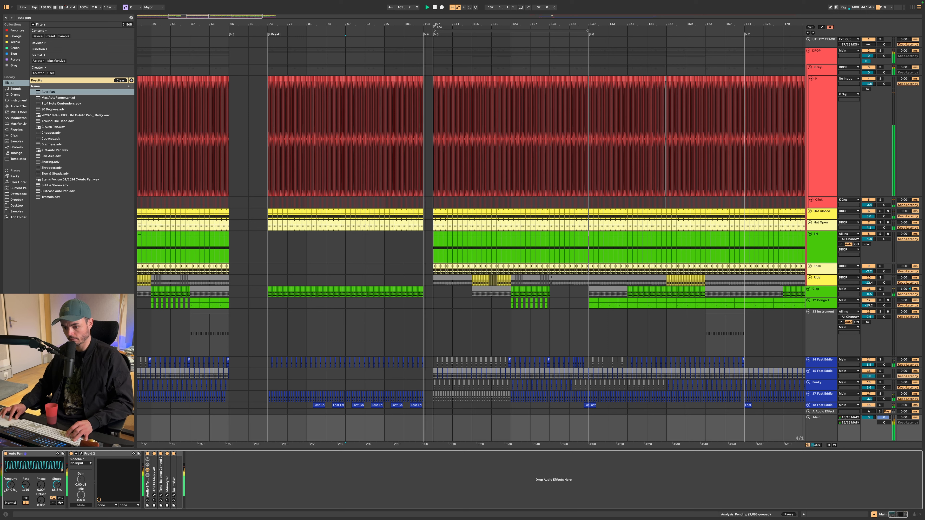
double_click(12, 486)
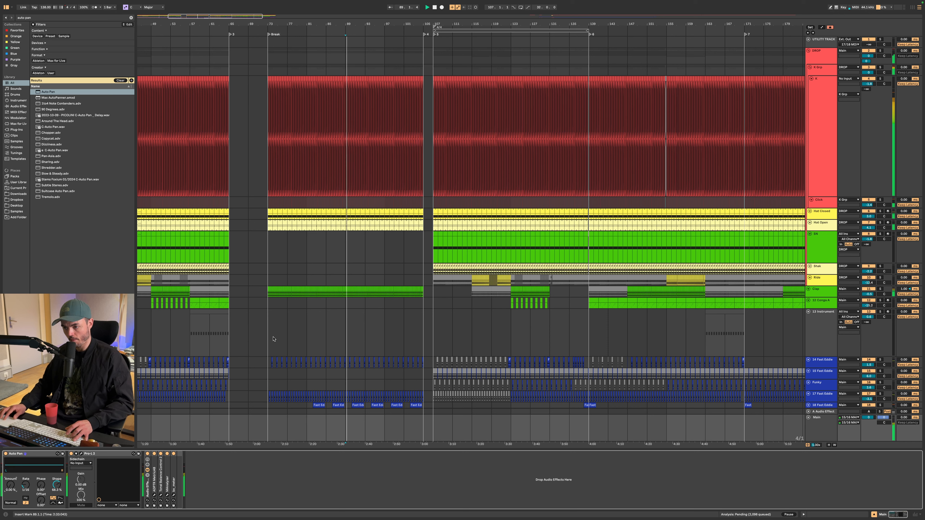
Step: Play from bar 97 while raising Auto Pan's amount, and delete Auto Pan from the Main track
left_click(385, 170)
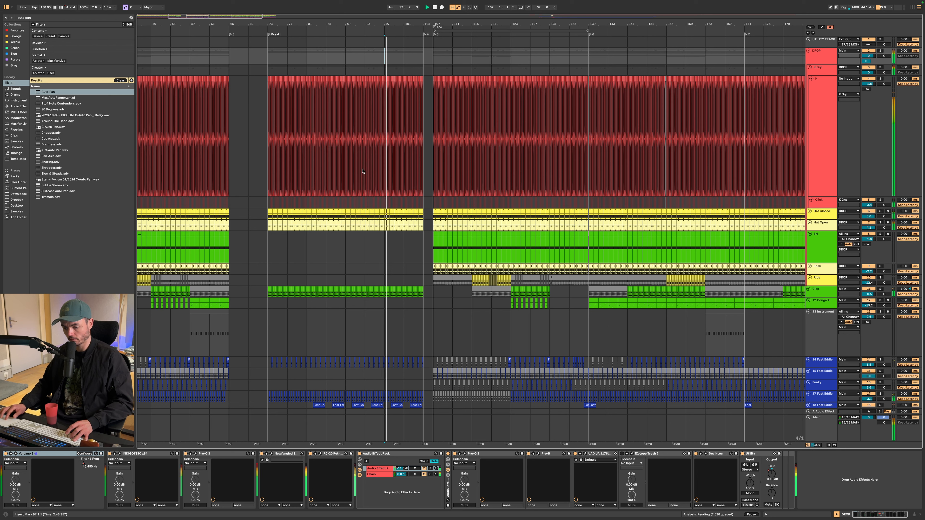
left_click(820, 426)
mouse_move(10, 490)
left_mouse_down()
mouse_move(10, 470)
mouse_move(10, 479)
left_mouse_up()
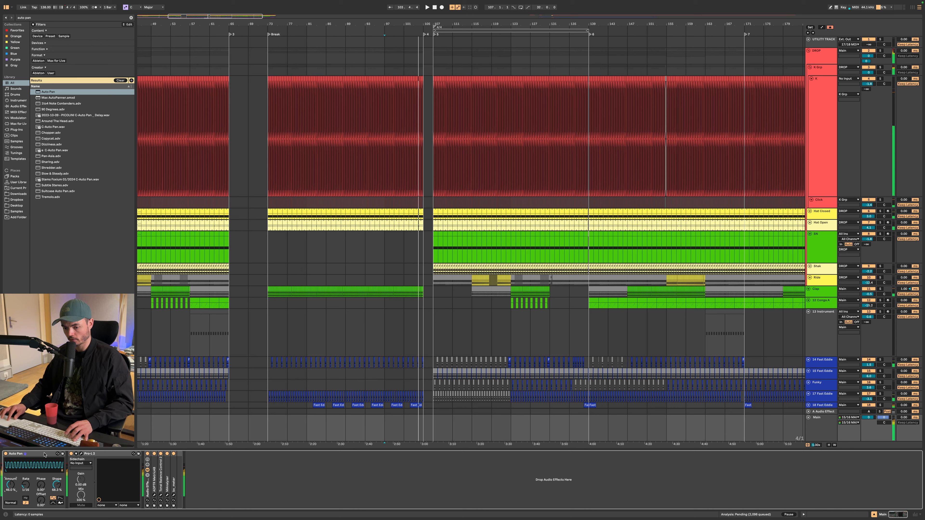
key("Delete")
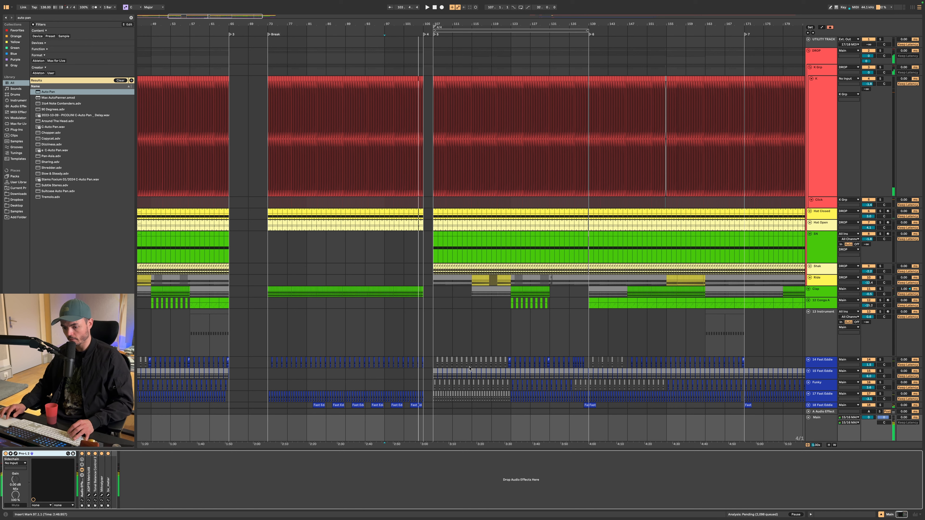
Step: Collapse the DROP group and group all tracks from DROP down to the last frozen track
left_click(365, 50)
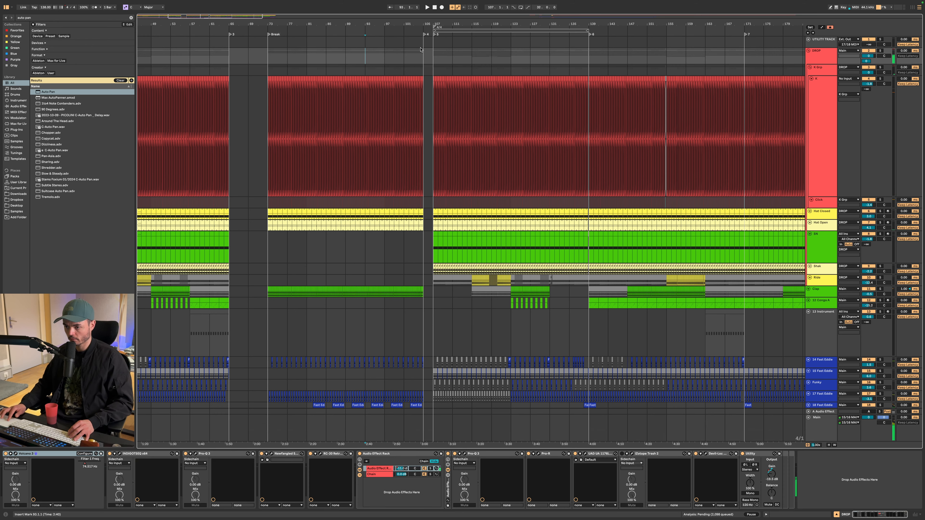
left_click(808, 51)
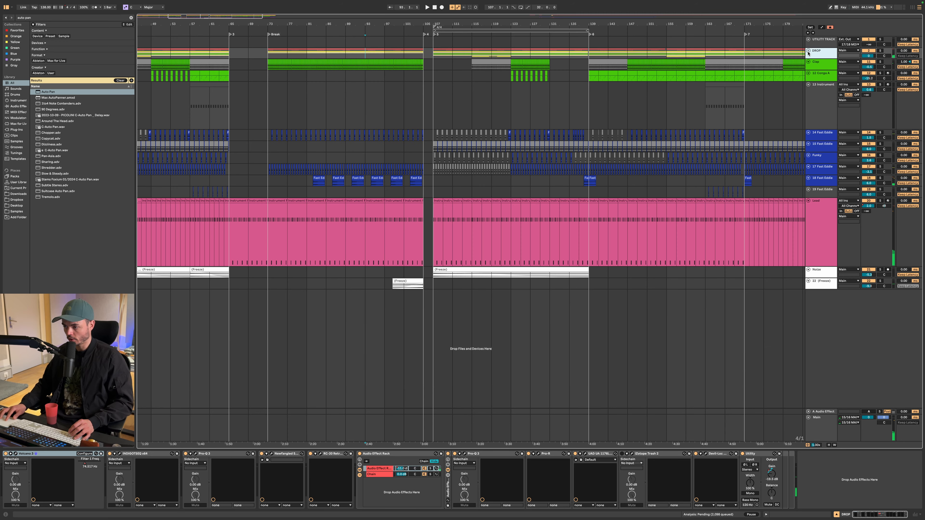
left_click(823, 288, "shift")
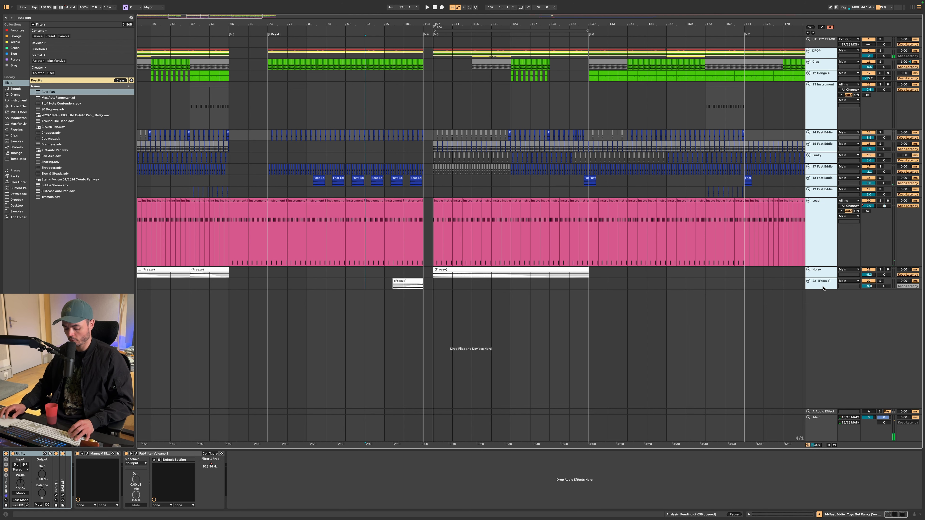
key("super+g")
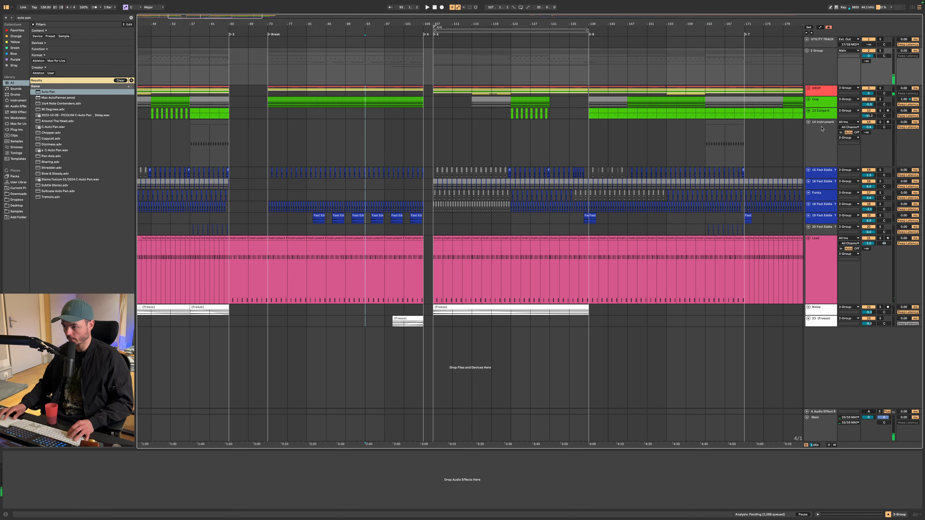
Step: Rename the new group track PREMASTER
left_click(820, 60)
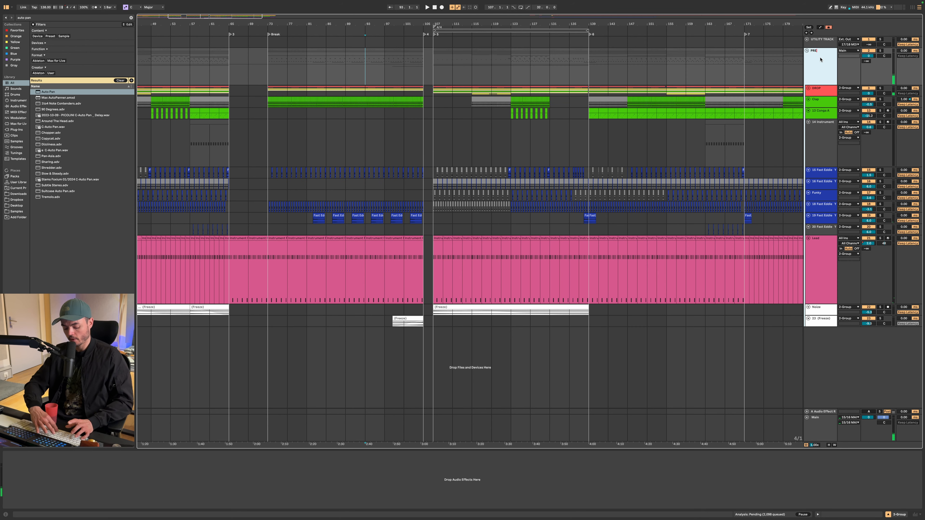
type("PREMASTER")
key("Return")
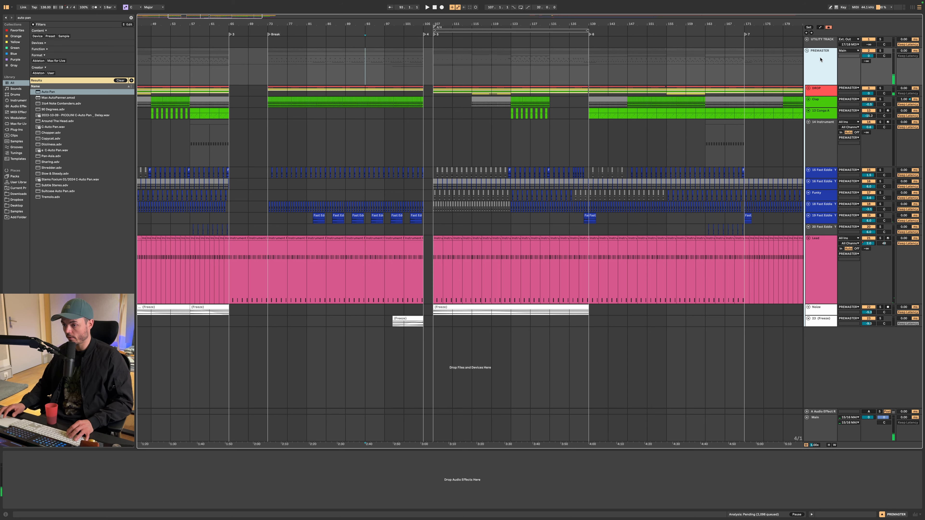
Step: Search the browser for "Utility", add it to the Instrument Rack track, and move it to the PREMASTER group
left_click_drag(394, 18, 394, 25)
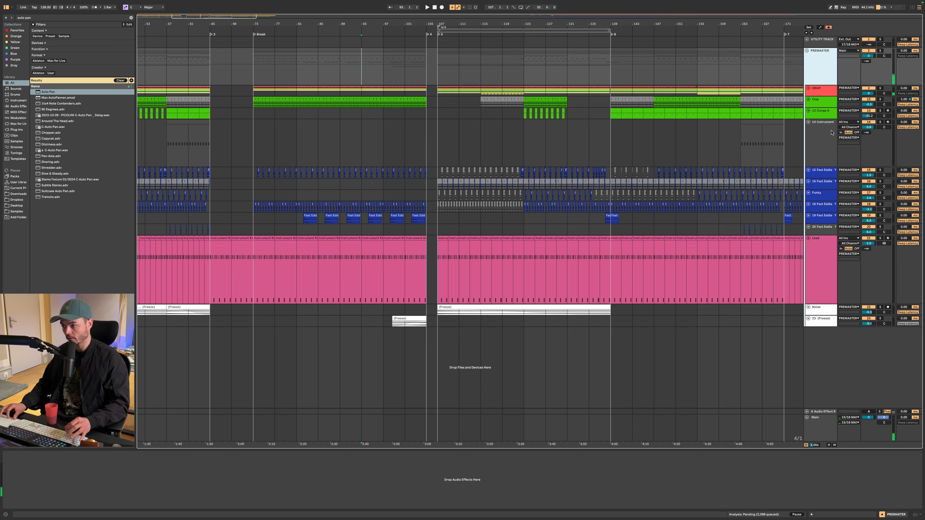
left_click(828, 147)
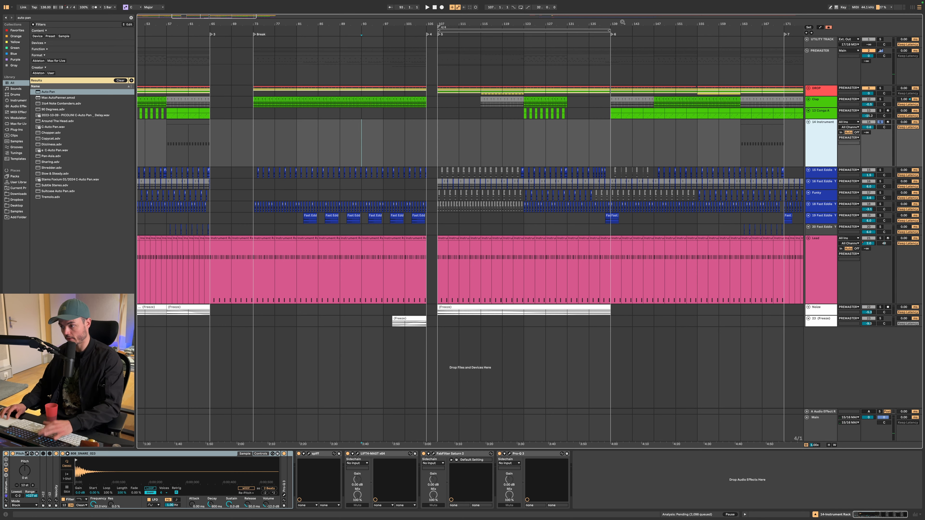
key("super+f")
type("Utility")
left_click(819, 73)
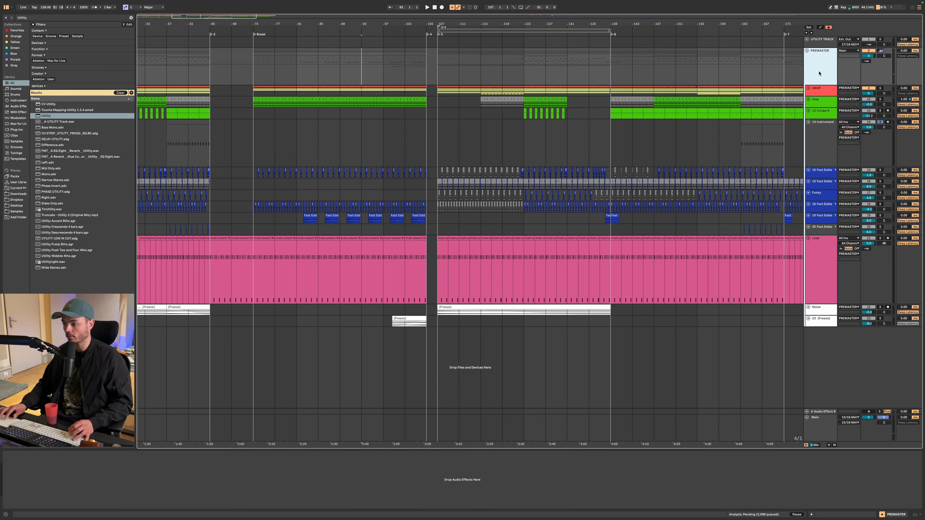
left_click(823, 146)
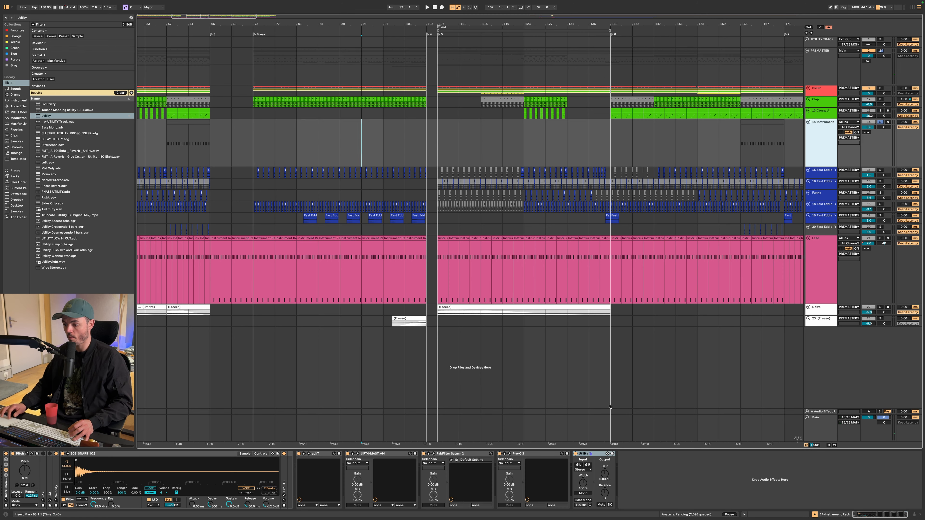
left_click(595, 456)
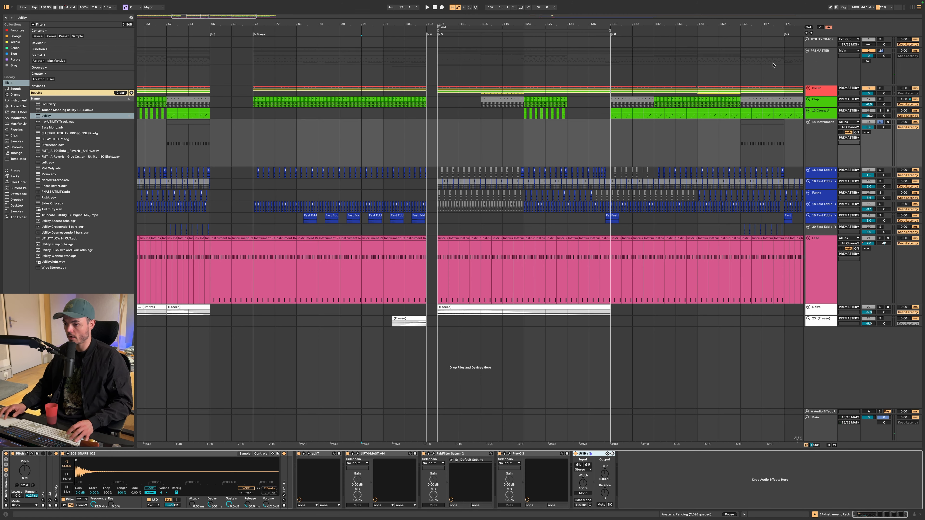
left_click_drag(774, 64, 768, 65)
Step: Play from bar 98, select the half bar from 99.1.1 to 99.3.1 on PREMASTER, and solo the selected tracks
scroll(464, 91, "up", 3)
scroll(369, 82, "up", 10)
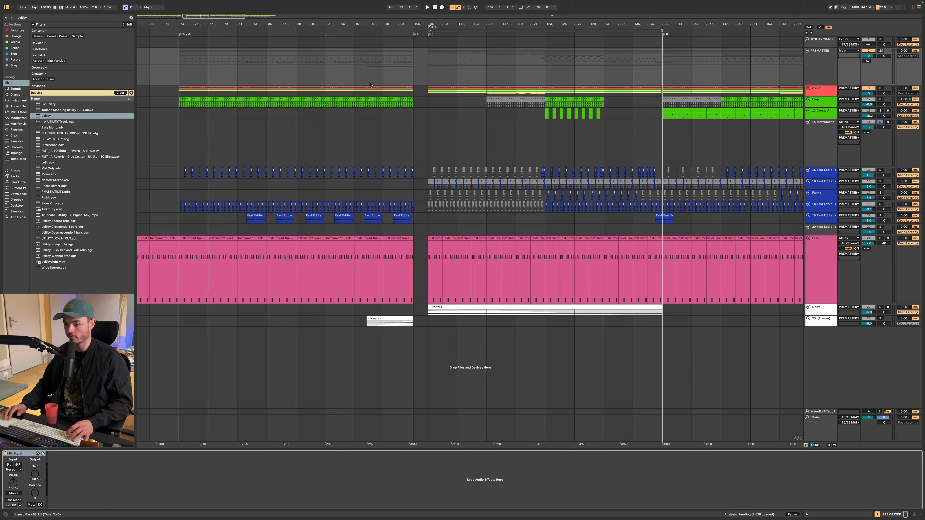
left_click(343, 77)
key("space")
scroll(415, 81, "up", 5)
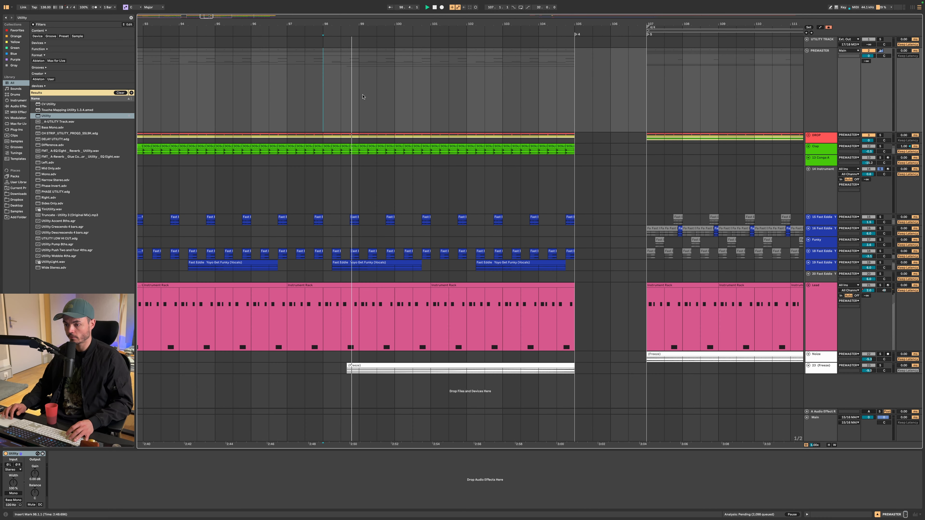
scroll(364, 95, "up", 7)
left_click_drag(347, 101, 420, 103)
key("s")
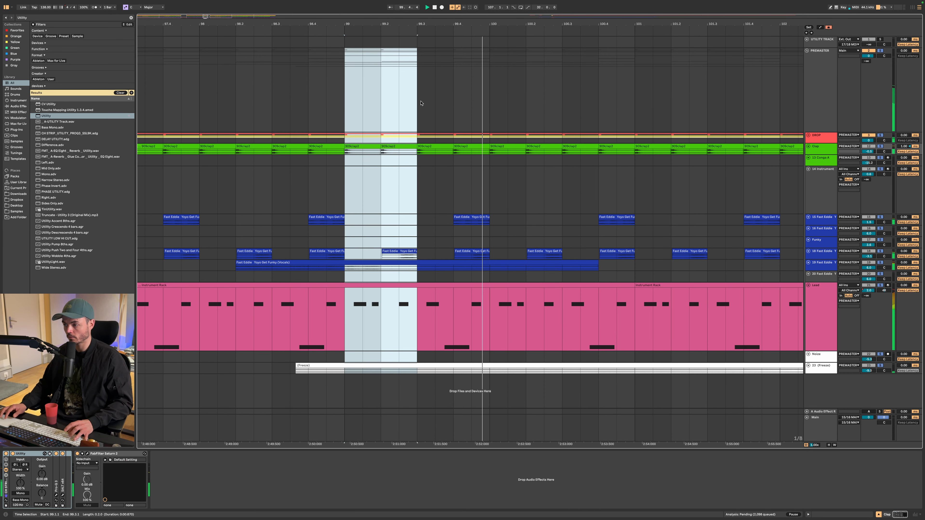
key("space")
key("space")
Step: Show automation in the arrangement and display the Utility Gain envelope on the PREMASTER group
key("a")
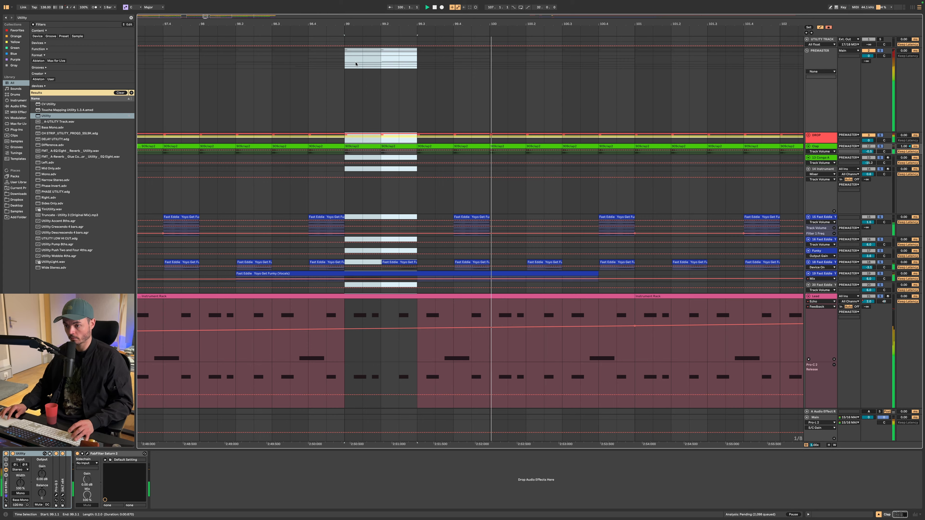
scroll(356, 63, "up", 2)
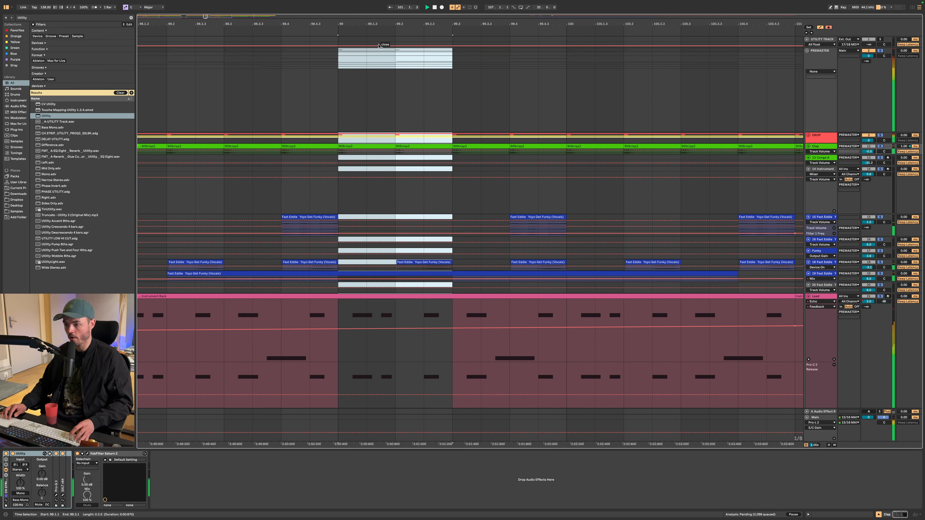
scroll(381, 44, "up", 4)
scroll(378, 47, "up", 2)
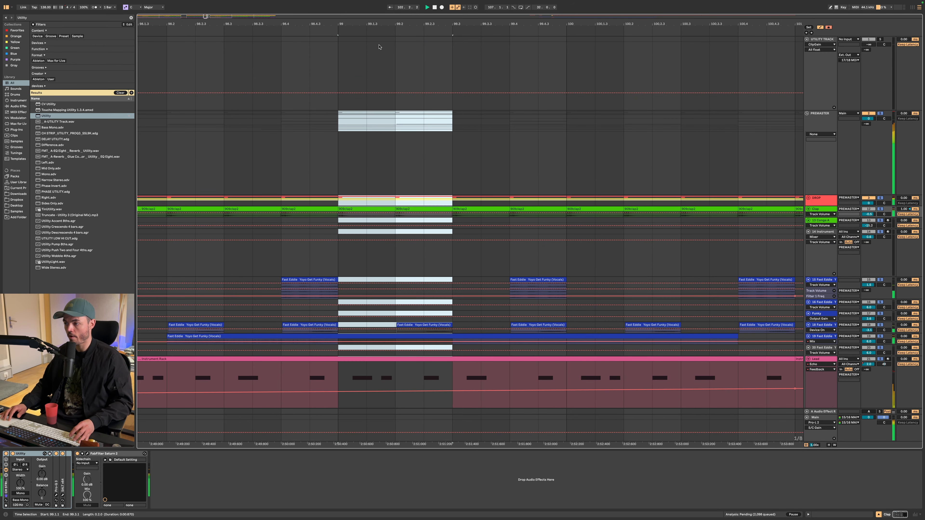
scroll(378, 47, "down", 6)
left_click(825, 61)
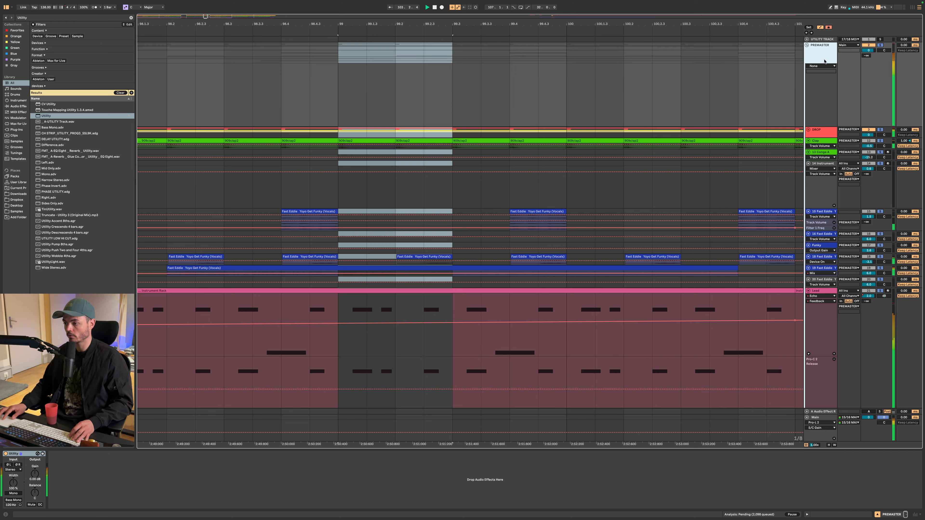
left_click(34, 478)
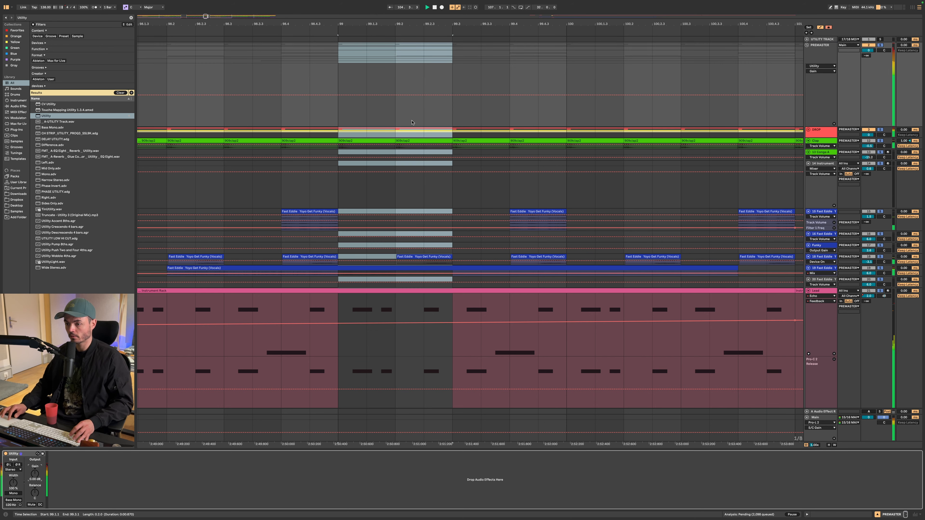
Step: Draw steep Utility Gain cuts on every second sixteenth from 99.1.1 to 99.3.1 on PREMASTER, and loop that half bar
scroll(371, 109, "up", 3)
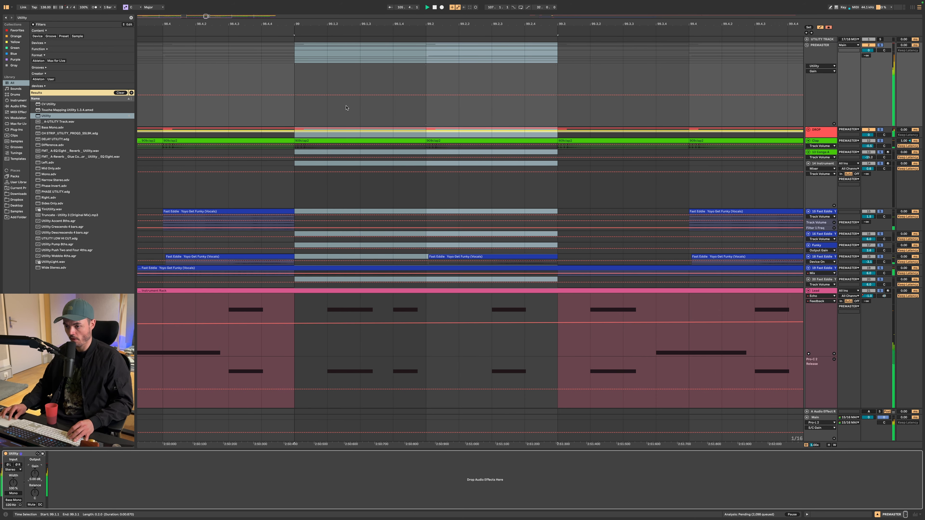
key("b")
left_click(343, 125)
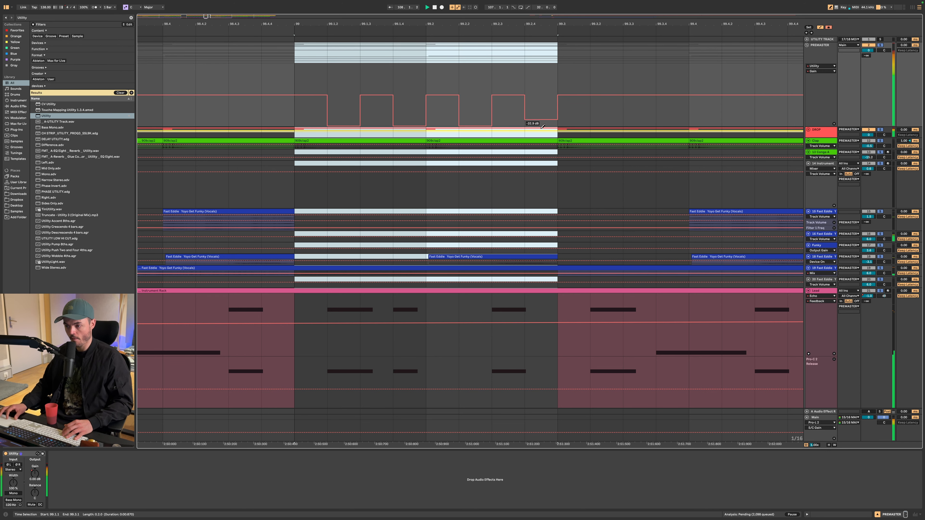
left_click_drag(286, 81, 546, 75)
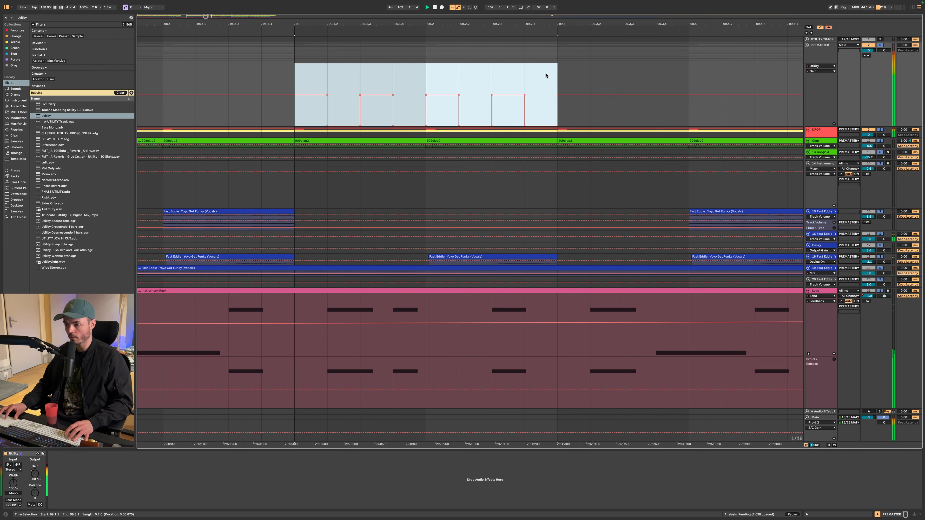
key("ctrl+l")
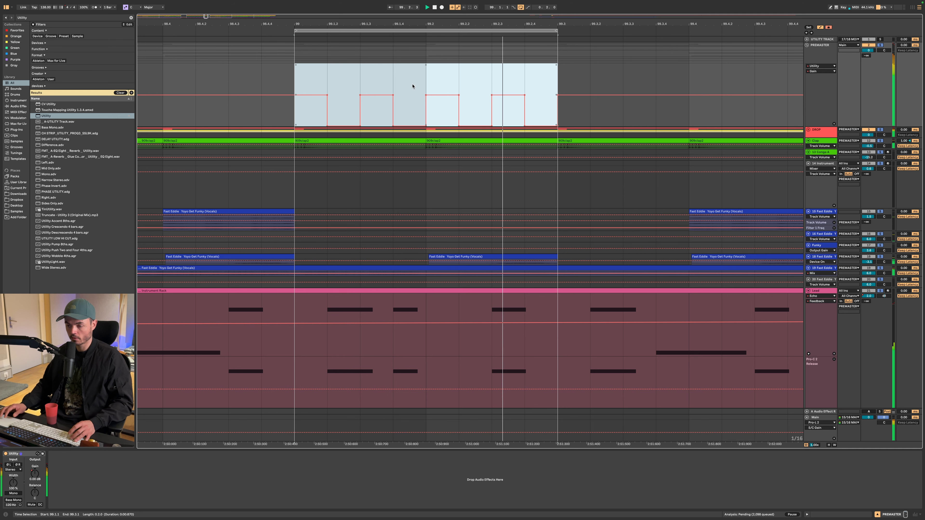
Step: Draw a thirty-second-note Utility Gain cut in the second half of the sixteenth starting at 99.1.1 on PREMASTER
scroll(341, 113, "up", 3)
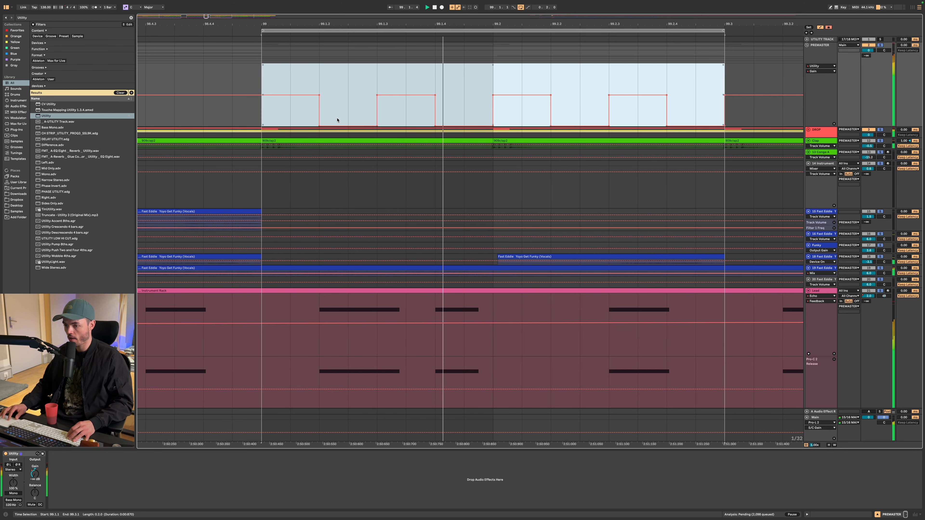
key("b")
left_click_drag(308, 95, 309, 126)
key("b")
Step: Duplicate the gate pattern of the sixteenth from 99.1.1 to 99.1.2 across the PREMASTER envelope up to 99.3.1
left_click_drag(307, 90, 271, 92)
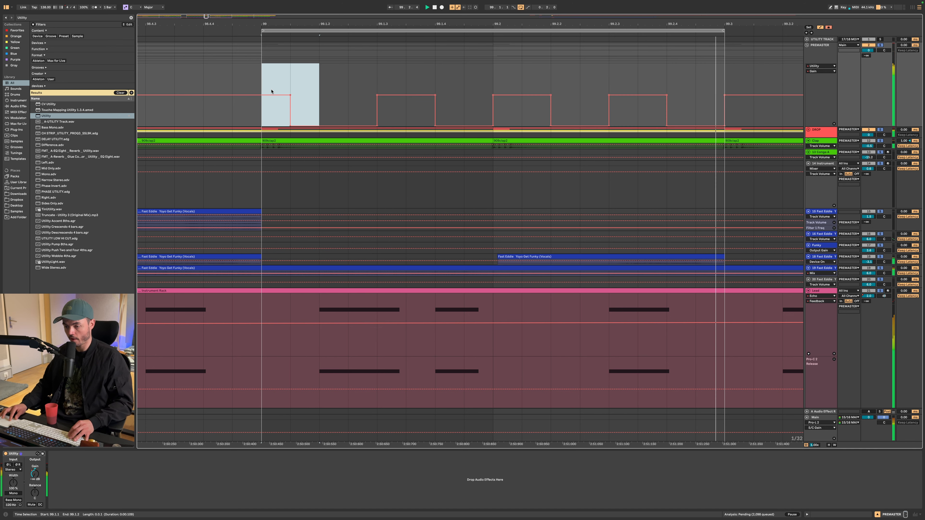
key("super+d")
key("super+d")
key("super+d")
key("super+d")
key("super+d")
key("super+d")
key("super+d")
key("super+d")
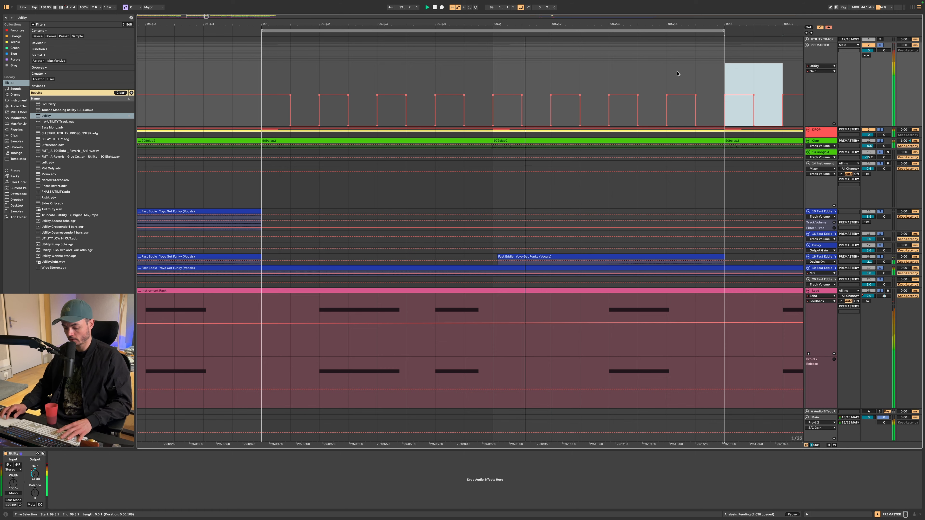
key("super+z")
Step: Select the half-bar gate pattern from 99.1.1 to 99.3.1 and duplicate it along the PREMASTER envelope up to bar 105
scroll(666, 89, "up", 3)
scroll(666, 89, "down", 10)
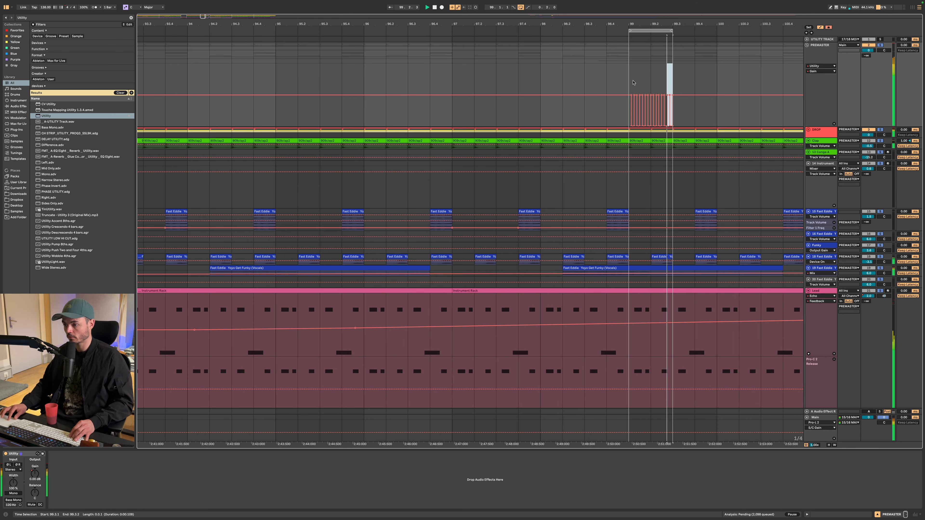
left_click_drag(673, 90, 630, 93)
scroll(659, 105, "up", 1)
scroll(659, 107, "down", 5)
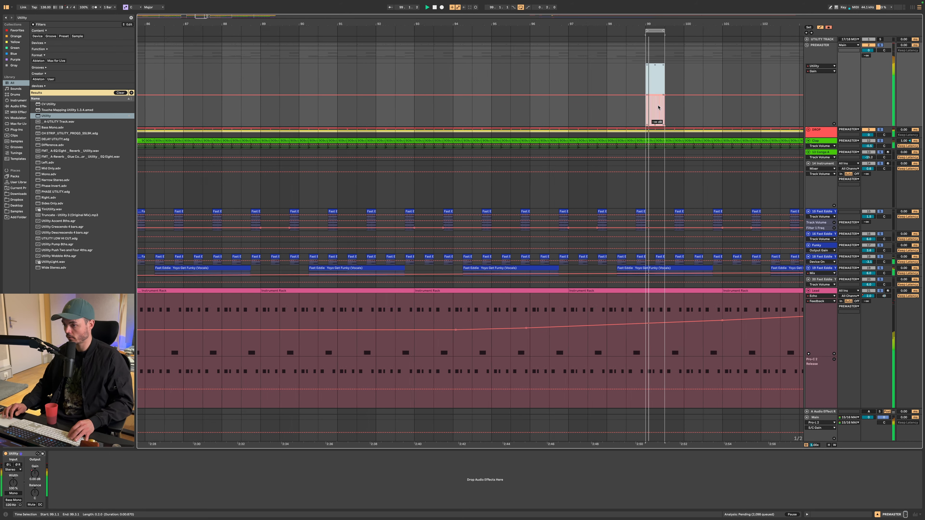
key("super+d")
key("super+d")
key("super+d")
scroll(657, 106, "right", 6)
scroll(656, 106, "up", 2)
key("super+d")
key("super+d")
key("super+d")
key("super+d")
key("super+d")
key("super+d")
key("super+d")
key("super+d")
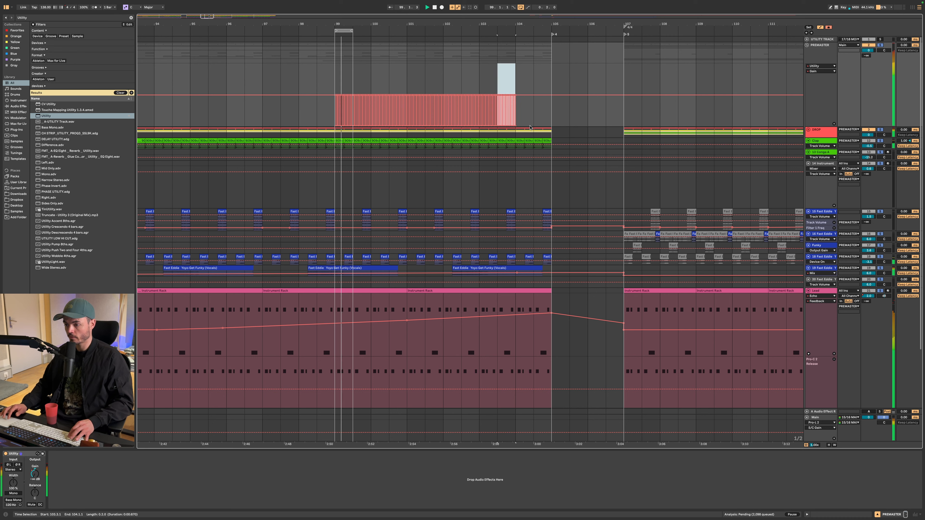
Step: Play from before bar 99, select the gating from 99.1.1 to 105.1.1, and scale its cuts from nearly flat to slightly deeper at the end
left_click(245, 95)
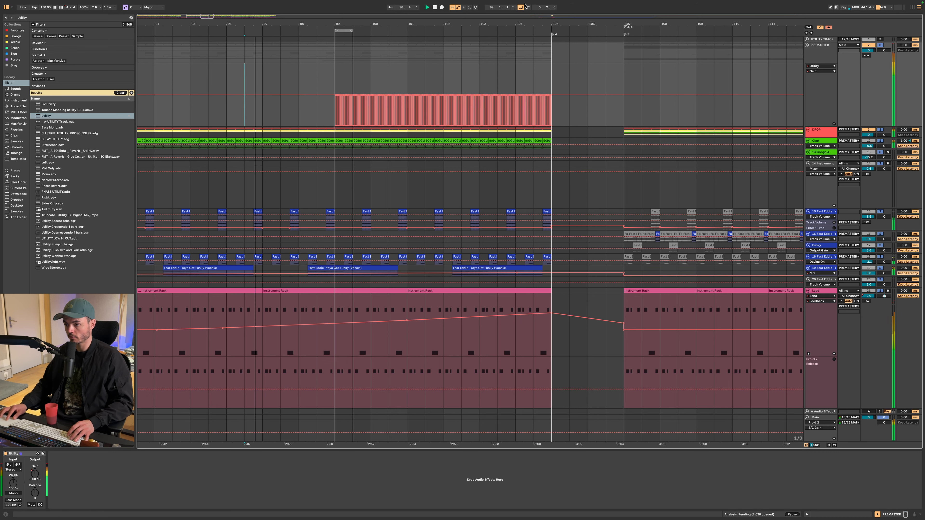
left_click_drag(335, 75, 551, 81)
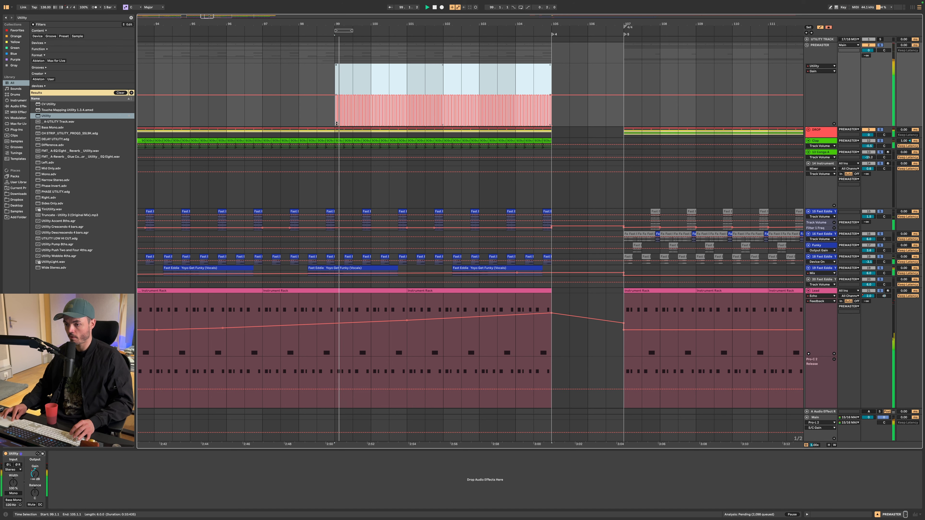
left_click_drag(336, 125, 336, 96)
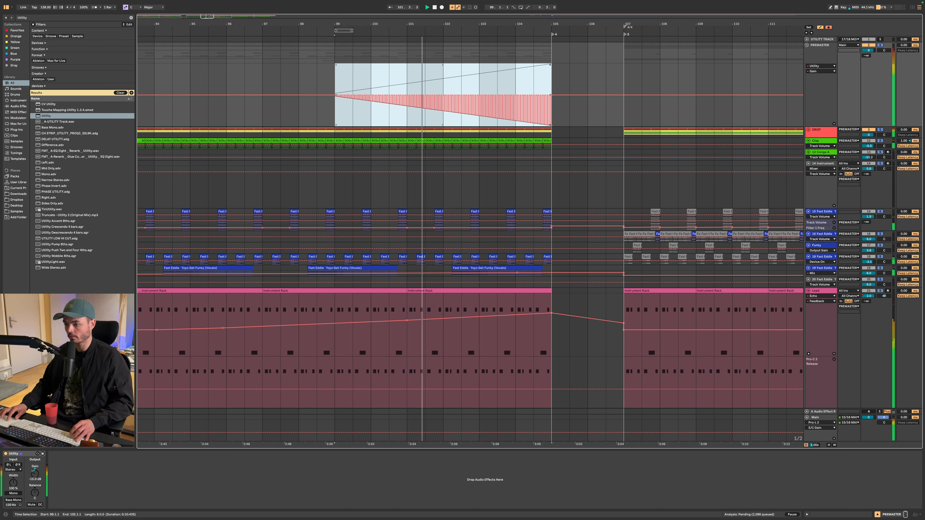
left_click_drag(551, 126, 551, 100)
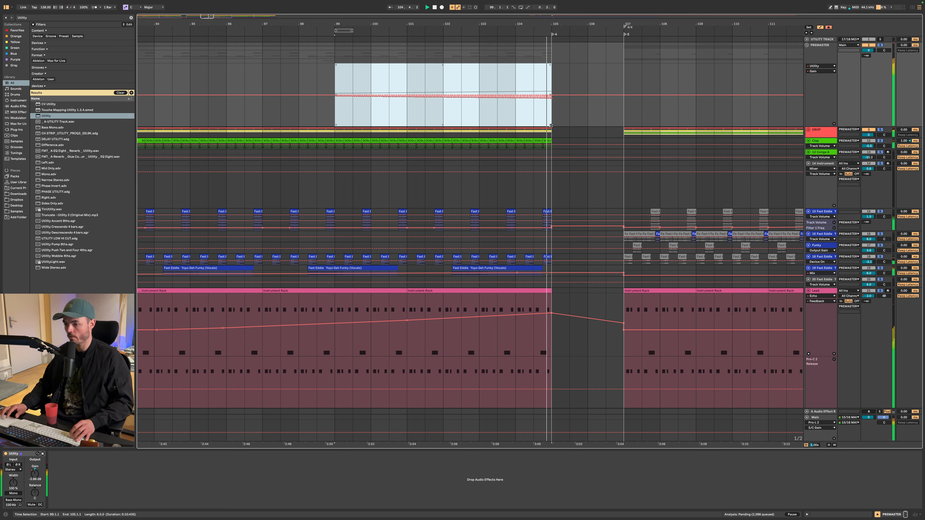
Step: Replay from before bar 99, enlarge the PREMASTER automation lane, and select the Gain envelope from 99.1.1 to 102.1.1
left_click(244, 84)
scroll(474, 103, "up", 10)
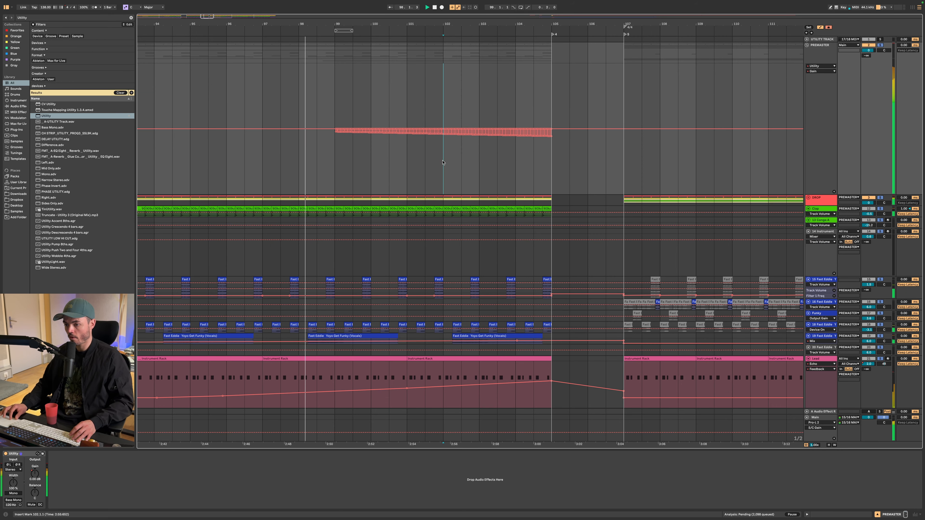
left_click_drag(443, 159, 335, 145)
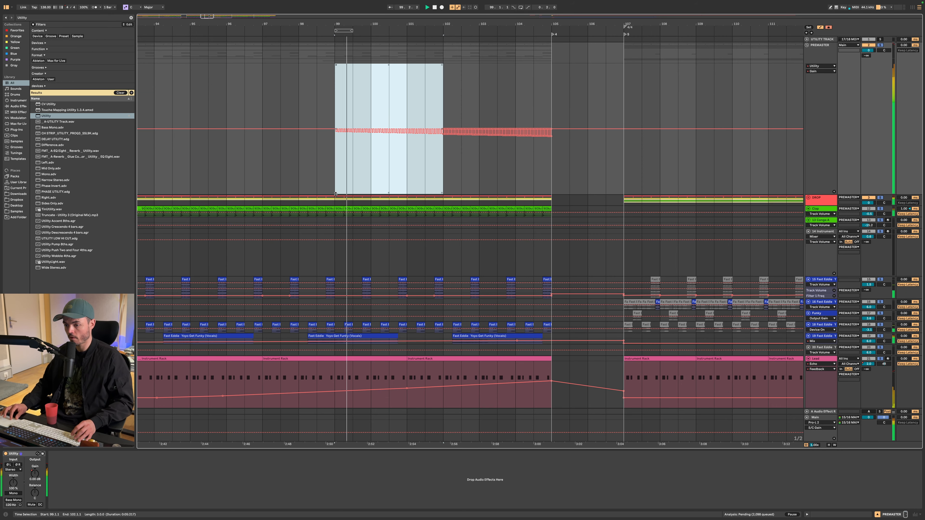
Step: Reduce the depth of the PREMASTER Utility Gain automation at the start of bars 99 to 102 and of bars 102 to 105
left_click_drag(336, 65, 336, 97)
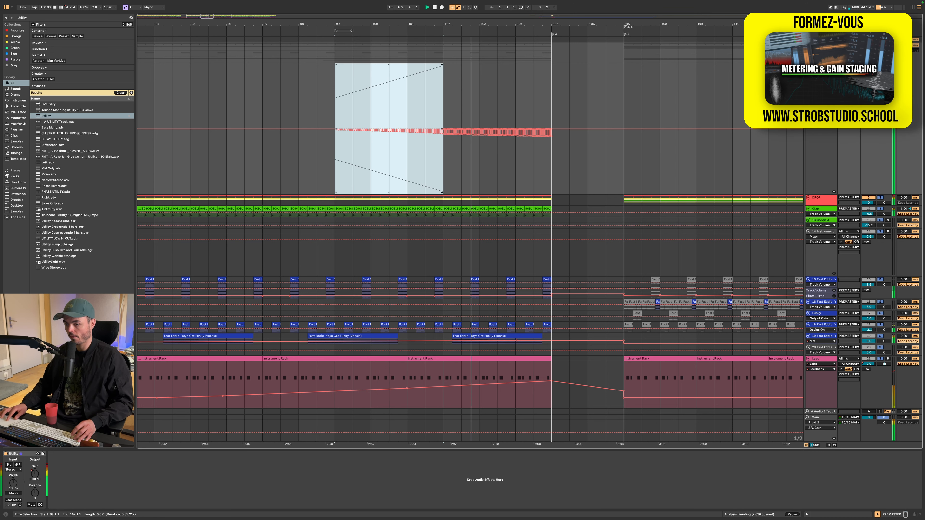
left_click_drag(442, 191, 442, 176)
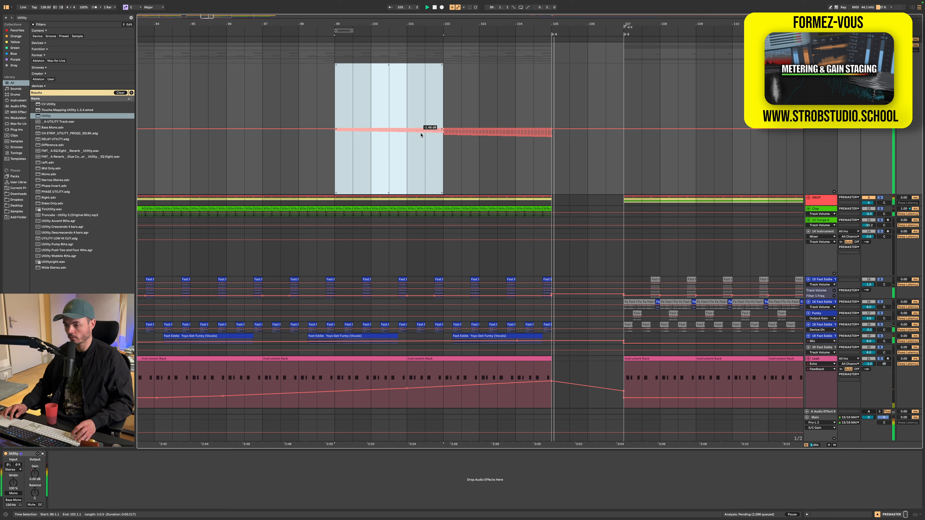
left_click_drag(444, 110, 552, 113)
left_click_drag(445, 193, 445, 185)
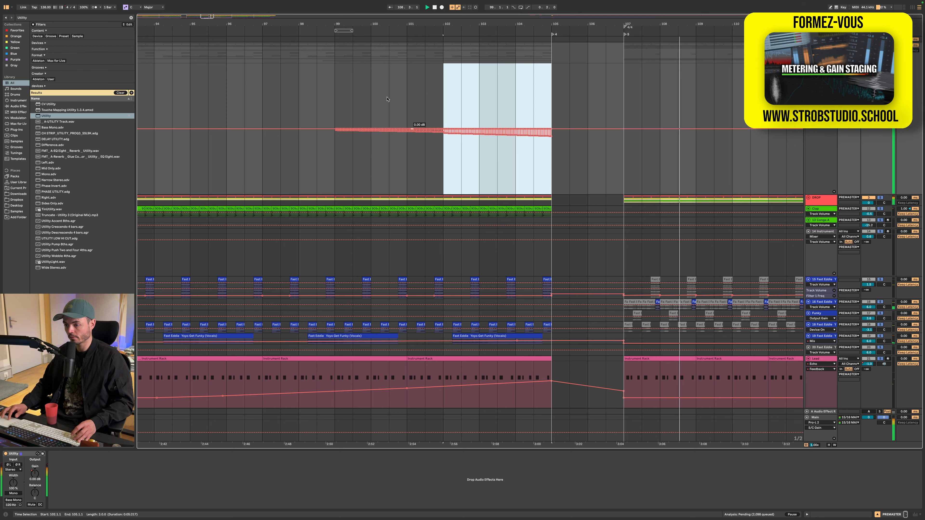
Step: Audition the passage before the break and slightly reduce the start of the PREMASTER gain automation over bars 102 to 105
left_click(281, 109)
key("space")
key("space")
left_click_drag(443, 95, 549, 117)
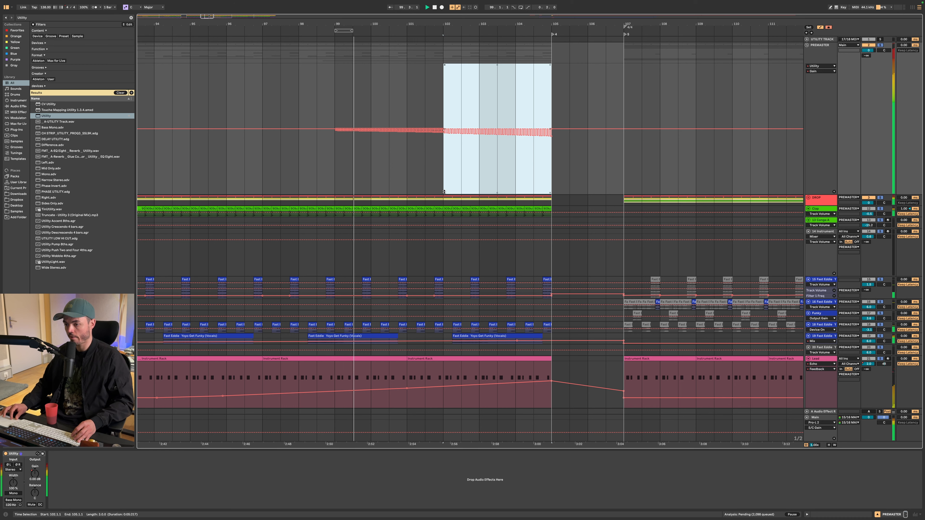
mouse_move(550, 192)
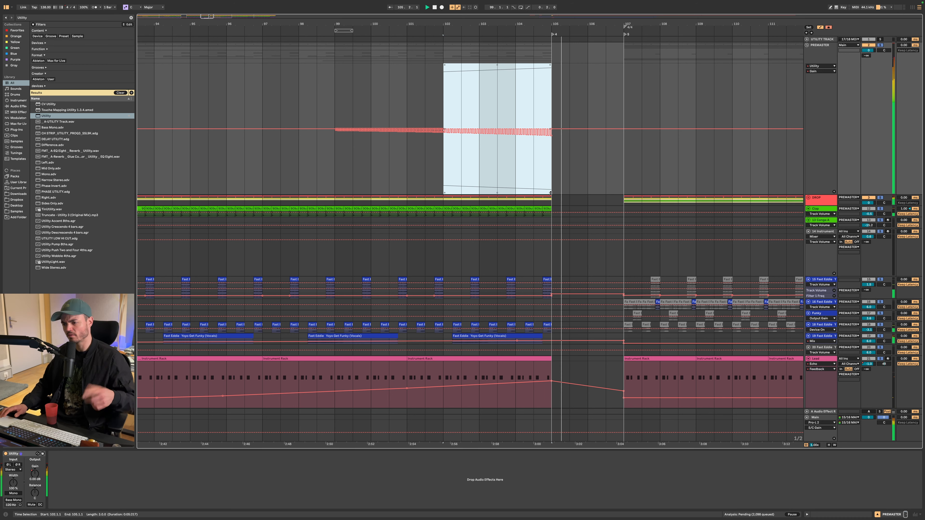
Step: Taper the PREMASTER gain automation across bars 99 to 105 so its depth grows gradually from a narrow start
left_click(318, 99)
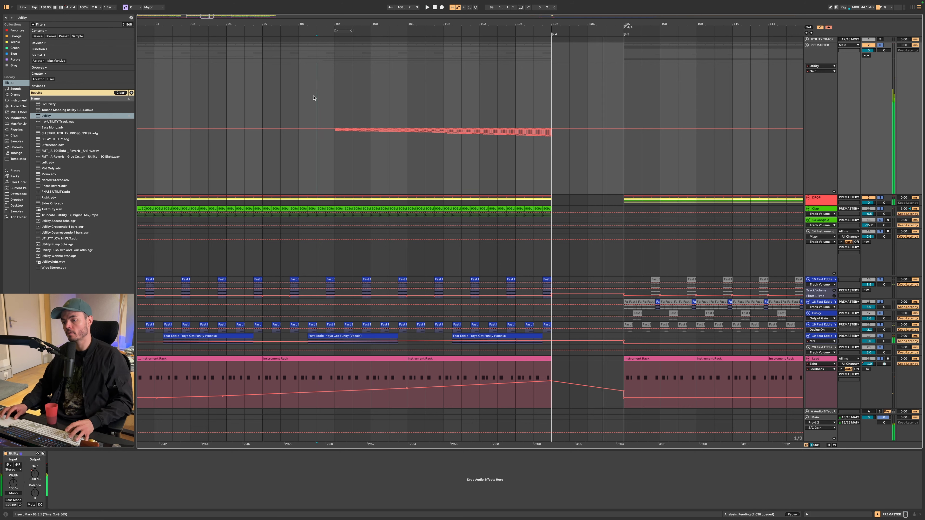
left_click_drag(335, 110, 436, 162)
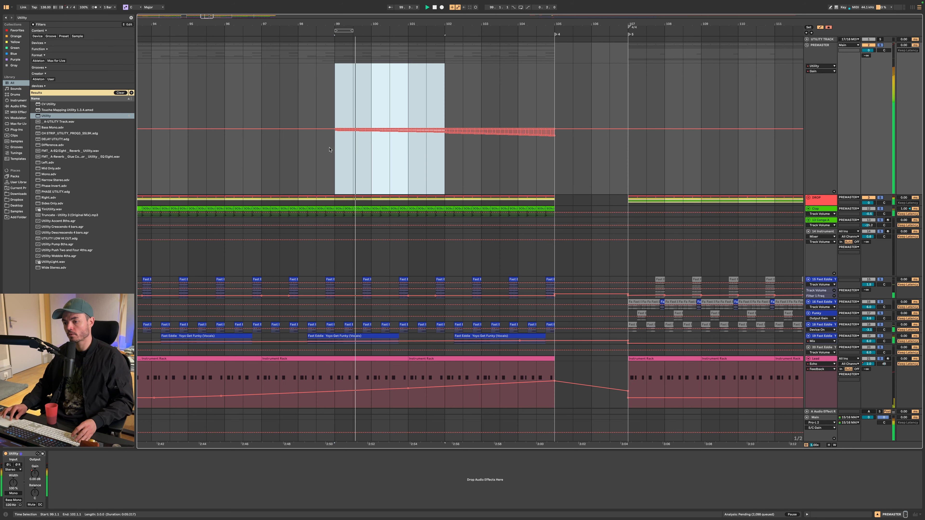
left_click(335, 192)
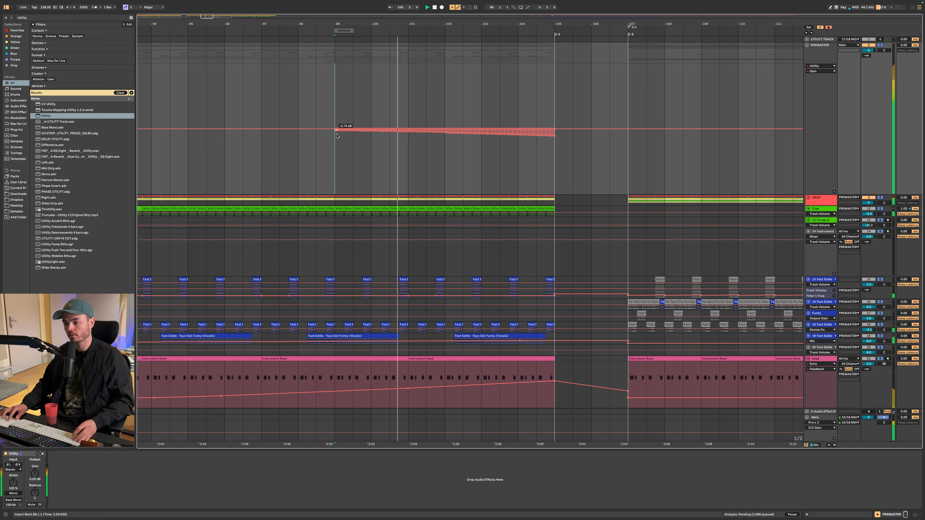
left_click_drag(336, 193, 553, 158)
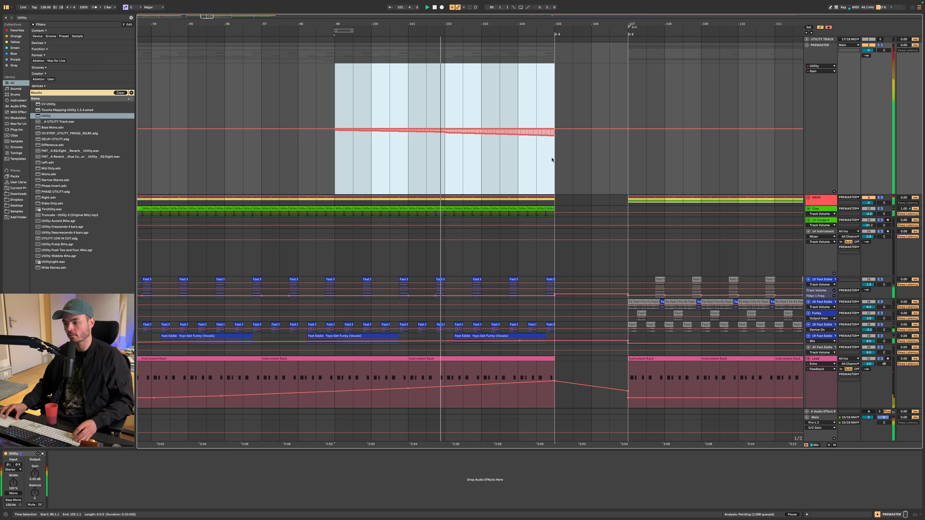
left_click_drag(335, 192, 335, 150)
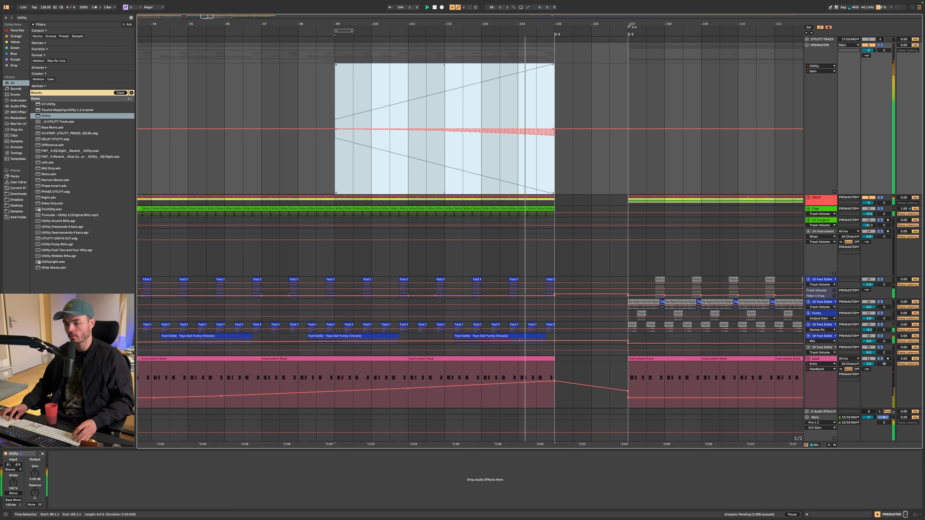
Step: Narrow the start of the PREMASTER gain automation over bars 102 to 105 and select bars 99 to 102 for matching
left_click(337, 155)
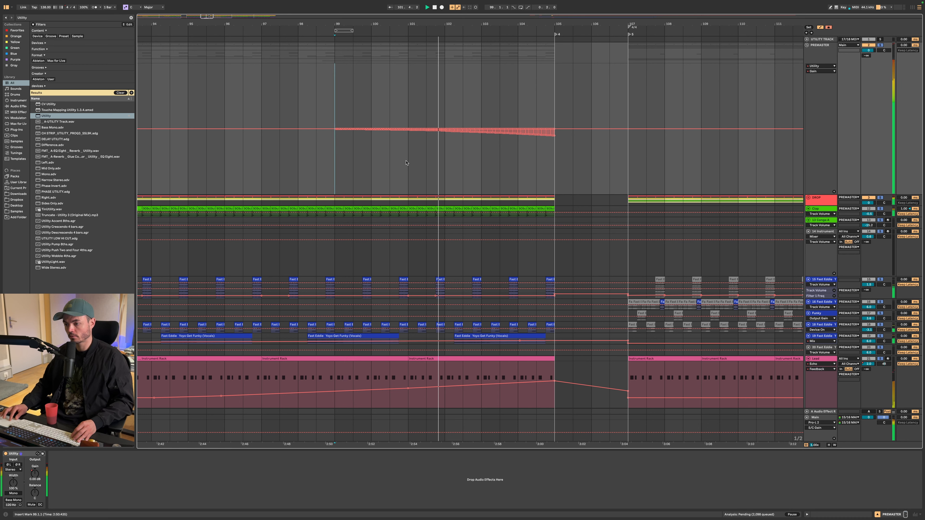
left_click_drag(444, 164, 554, 170)
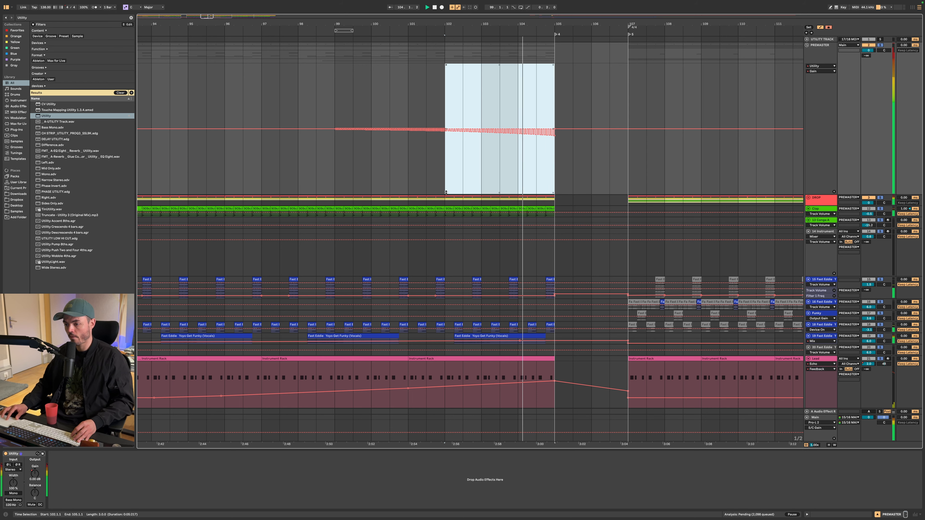
left_click_drag(445, 192, 445, 185)
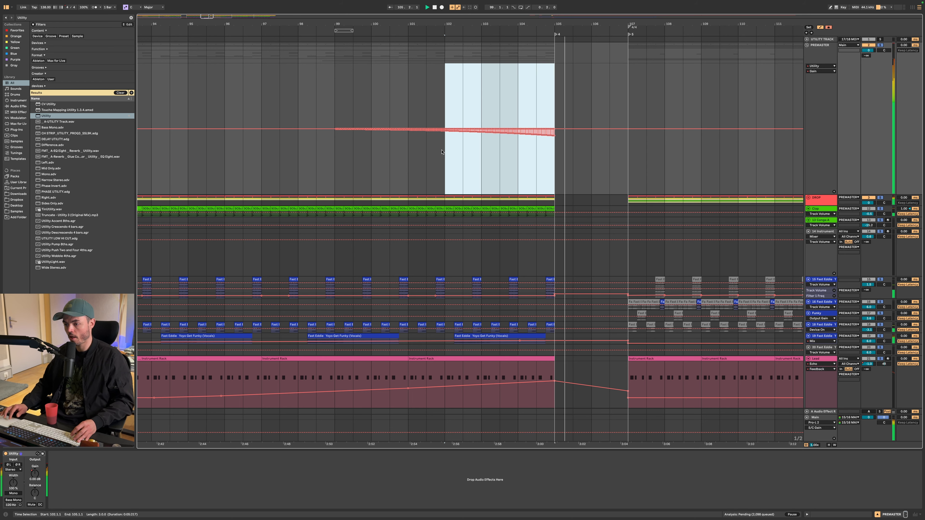
scroll(442, 150, "up", 10)
scroll(441, 151, "down", 10)
left_click_drag(443, 152, 314, 154)
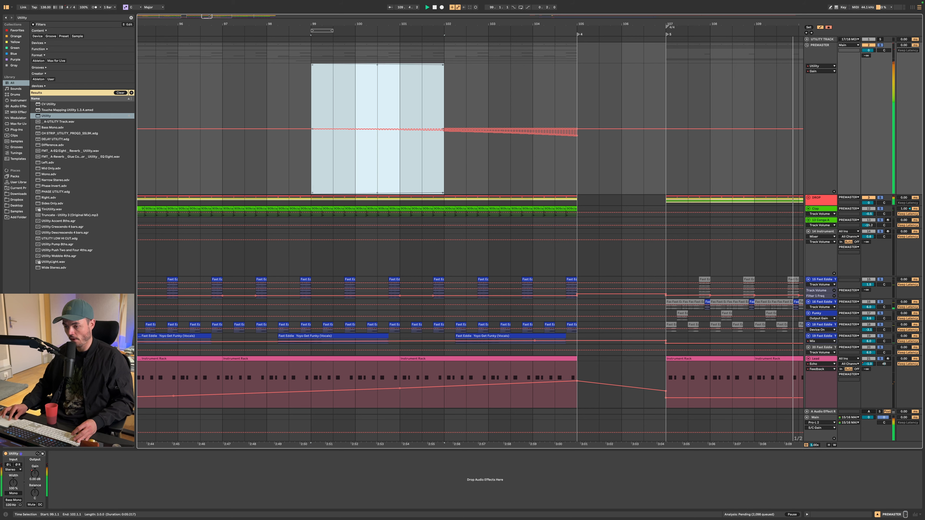
Step: Play back the section leading into the gain automation to audition the build-up, and save the set
left_click(204, 65)
key("space")
scroll(218, 194, "up", 1)
scroll(218, 195, "down", 10)
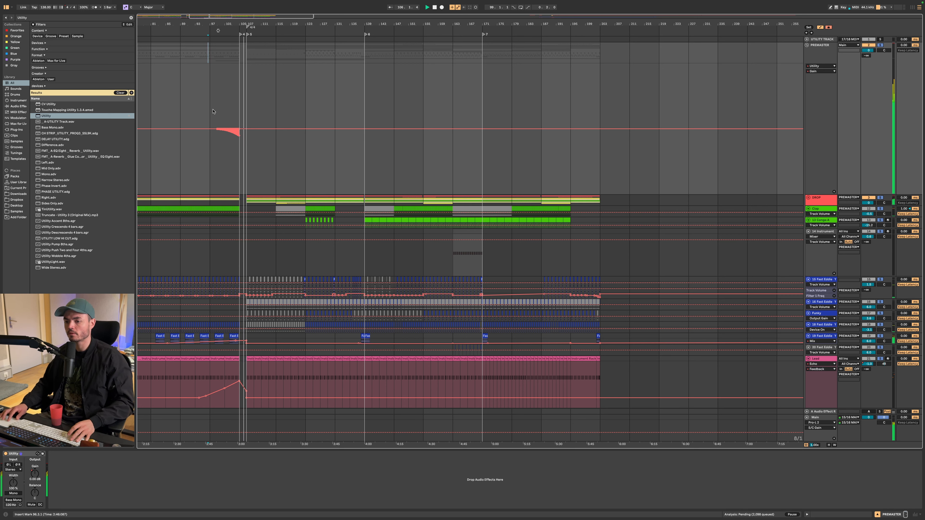
left_click(182, 110)
key("space")
key("space")
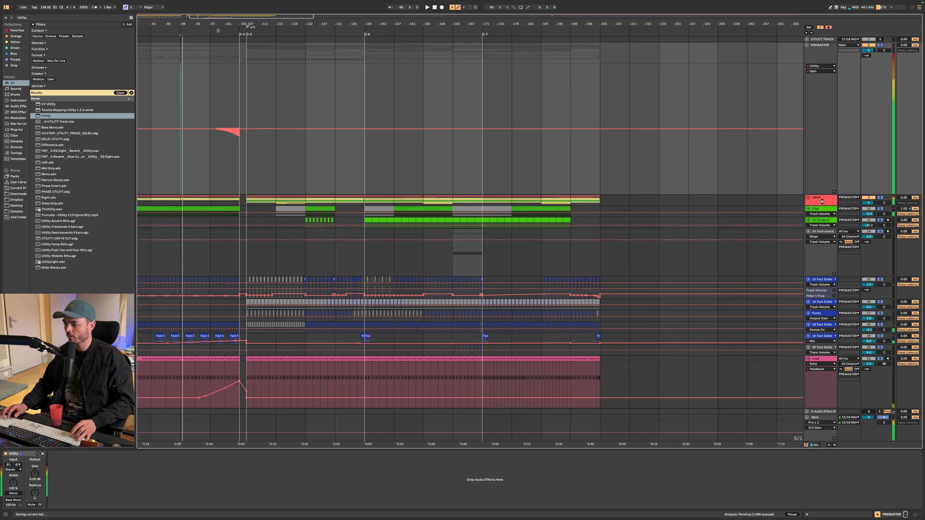
Step: Select the 13-Conga A track and hide the automation lanes across the arrangement
left_click(820, 220)
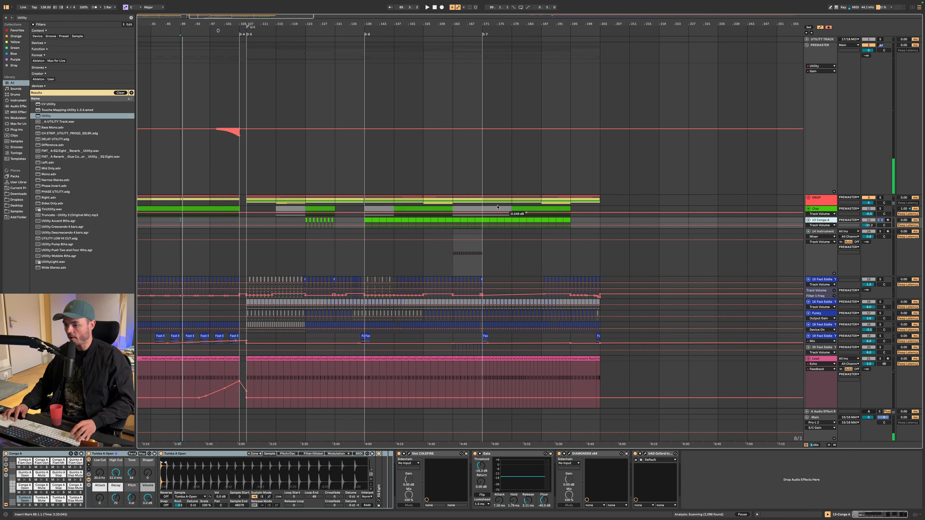
key("a")
scroll(271, 168, "up", 2)
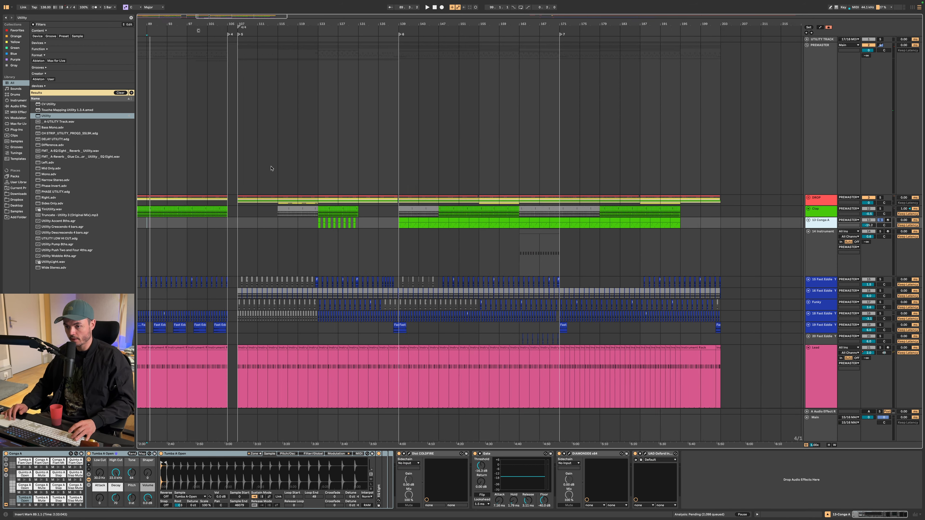
scroll(271, 168, "down", 6)
scroll(364, 153, "left", 3)
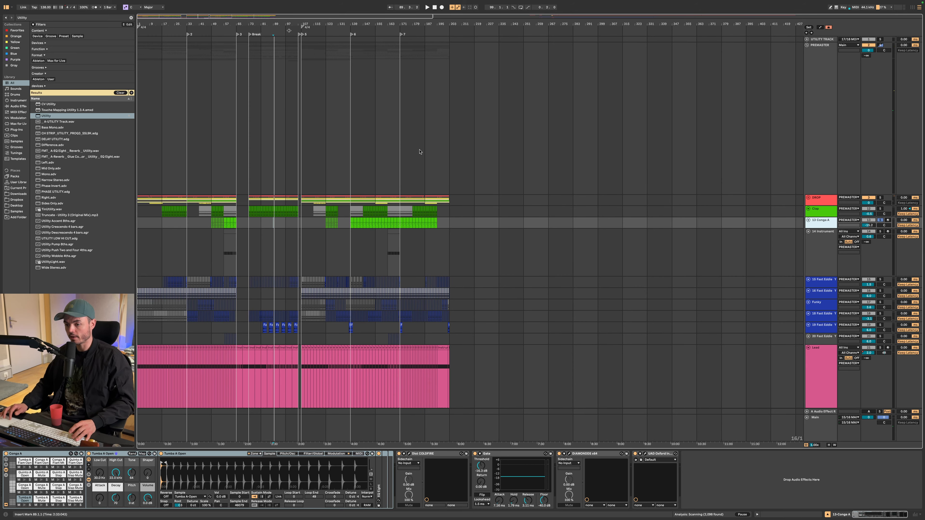
left_click_drag(241, 21, 430, 20)
Step: Fold the Lead track and select the 14-Instrument Rack track
left_click(819, 245)
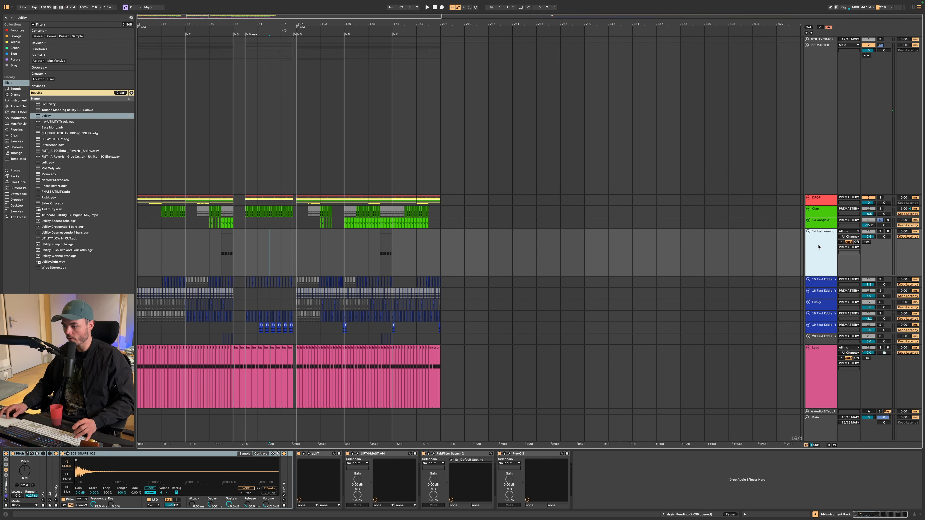
scroll(816, 251, "down", 2)
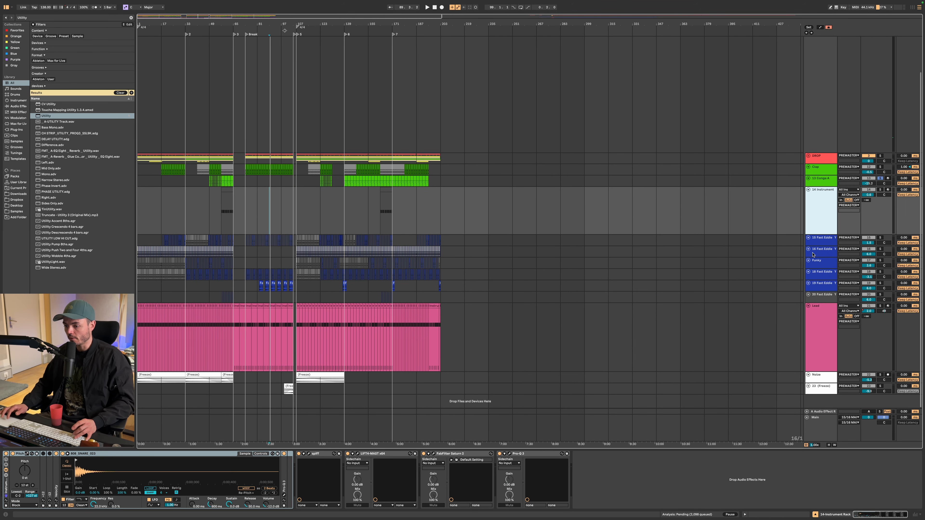
left_click(813, 318)
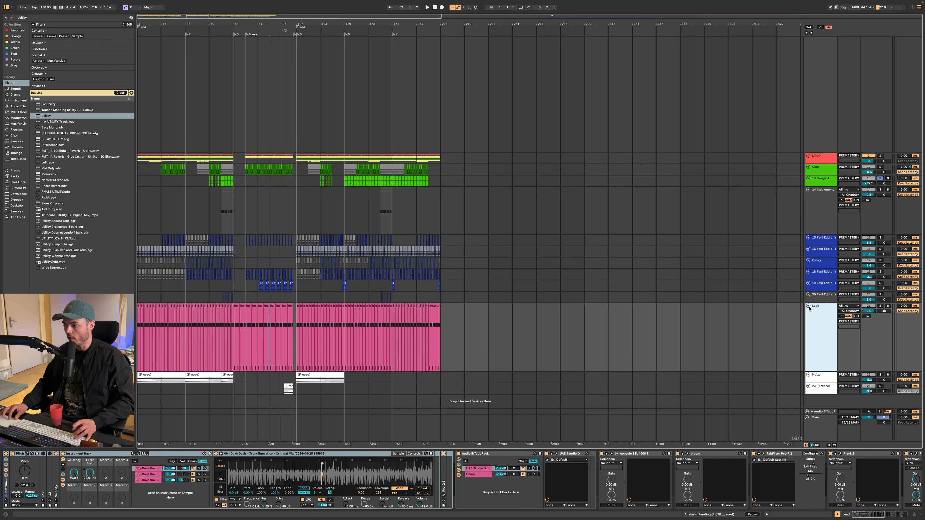
left_click(808, 307)
left_click(811, 240)
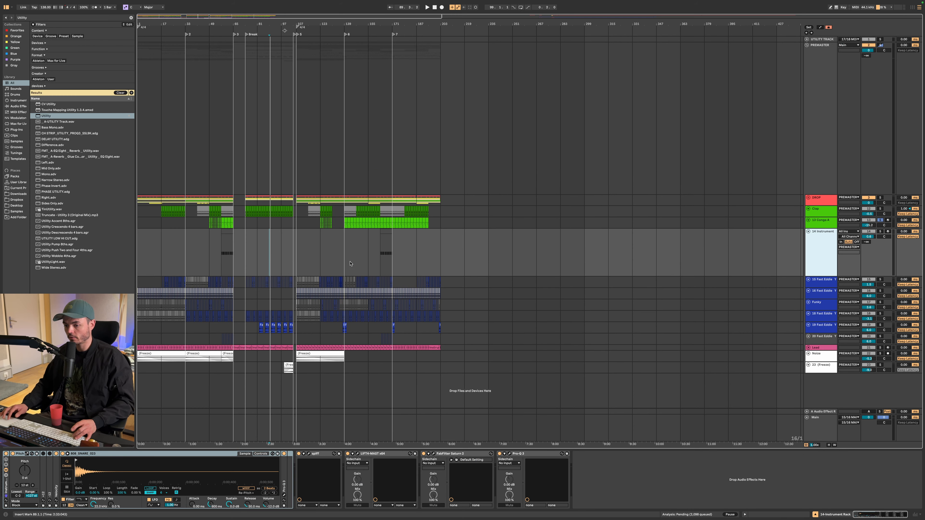
Step: Play the arrangement from bar 57 and adjust the volume of the 14-Instrument Rack track
scroll(216, 263, "up", 5)
left_click(237, 256)
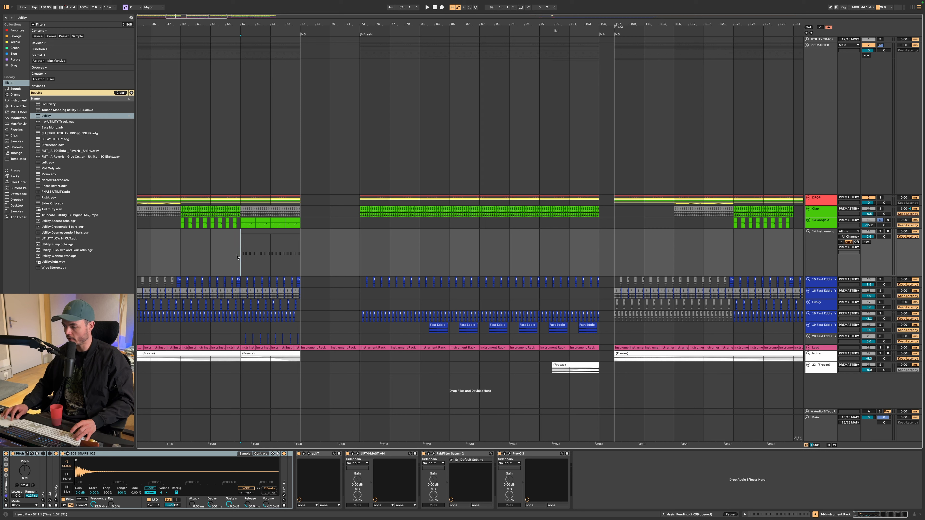
key("space")
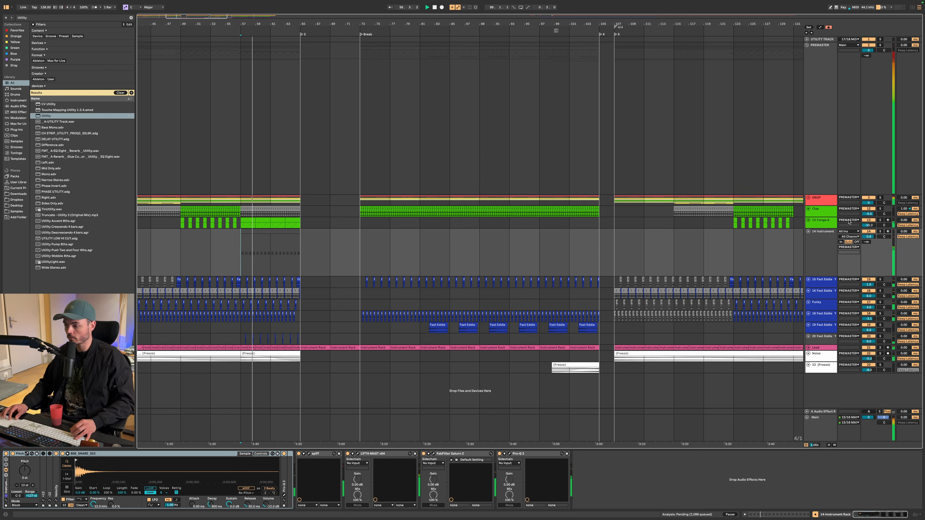
left_click(823, 250)
left_click_drag(862, 239, 862, 238)
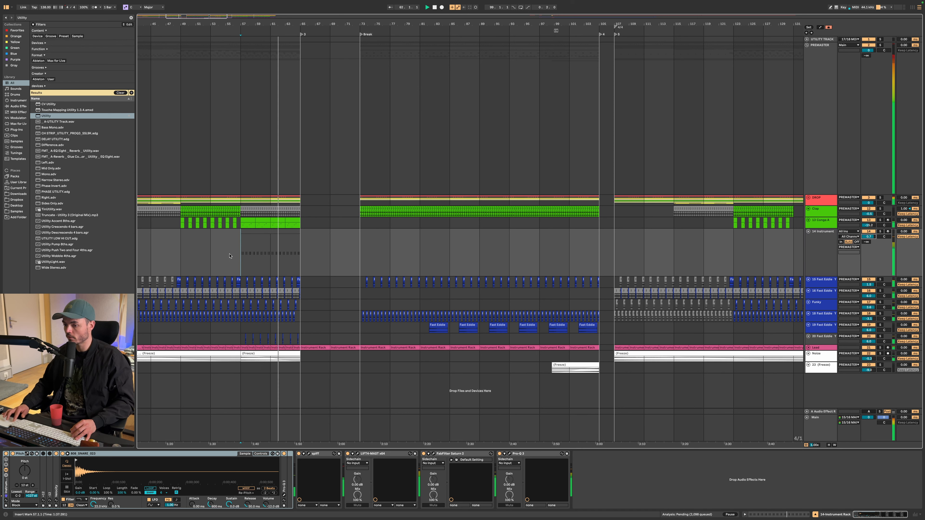
Step: Open the 14-Instrument Rack clip at bar 57 for note editing with all its notes selected
left_click(254, 229)
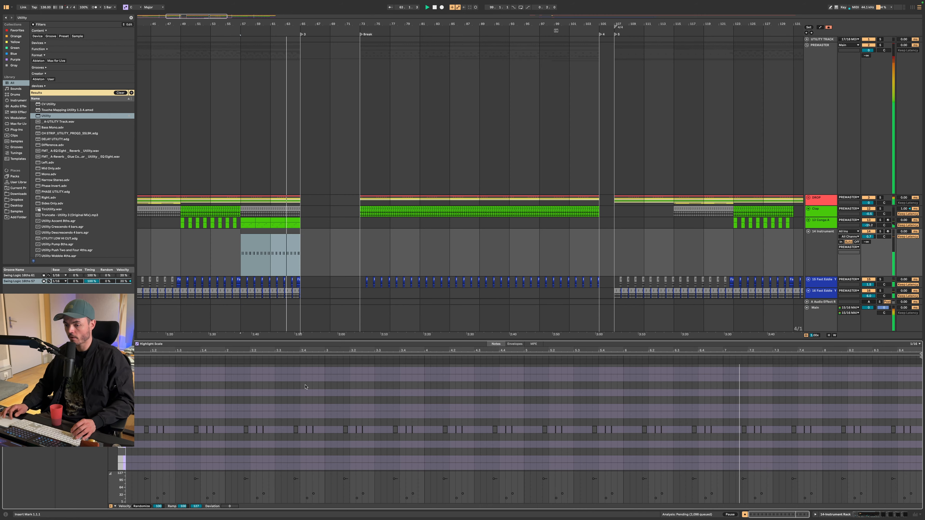
double_click(254, 229)
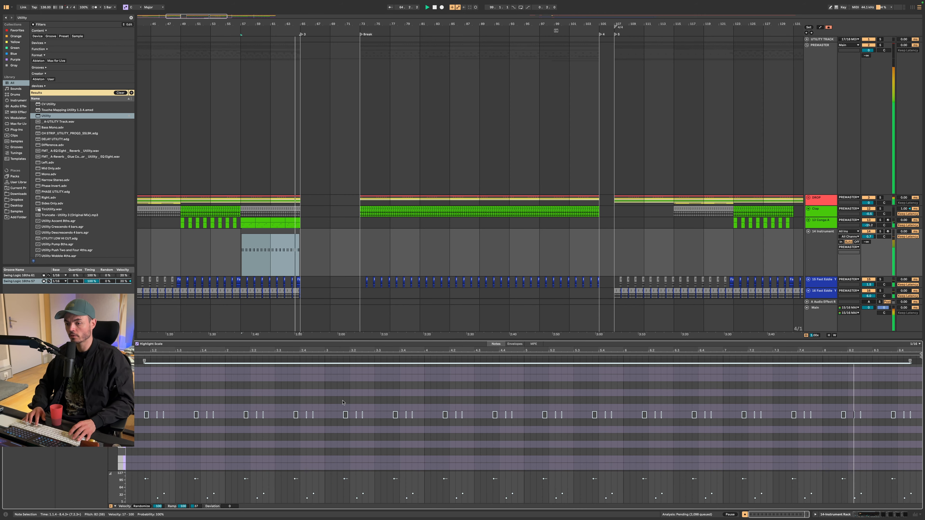
Step: Try transposing all notes of the 14-Instrument Rack clip upward by semitones to G#3 during playback
key("Up")
key("Up")
key("Up")
key("Up")
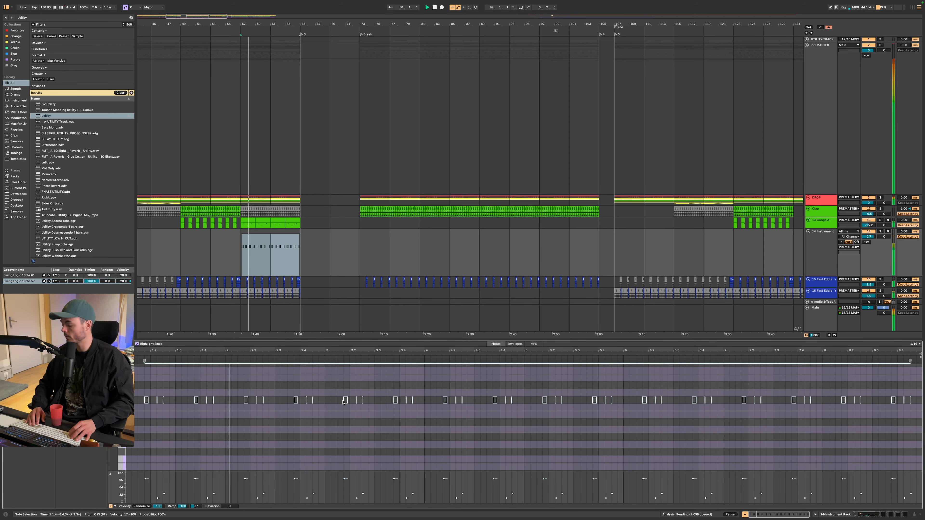
key("Up")
key("Up")
key("Up")
key("Up")
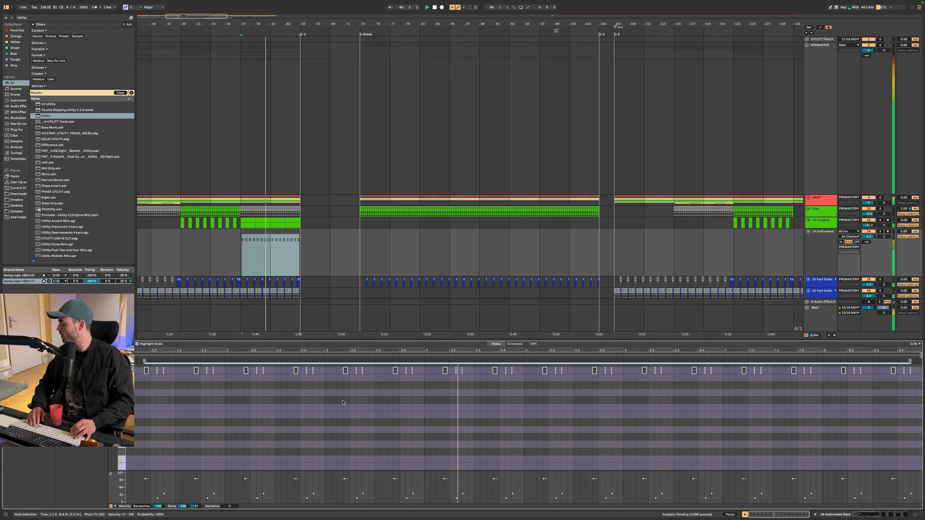
key("Up")
key("Up")
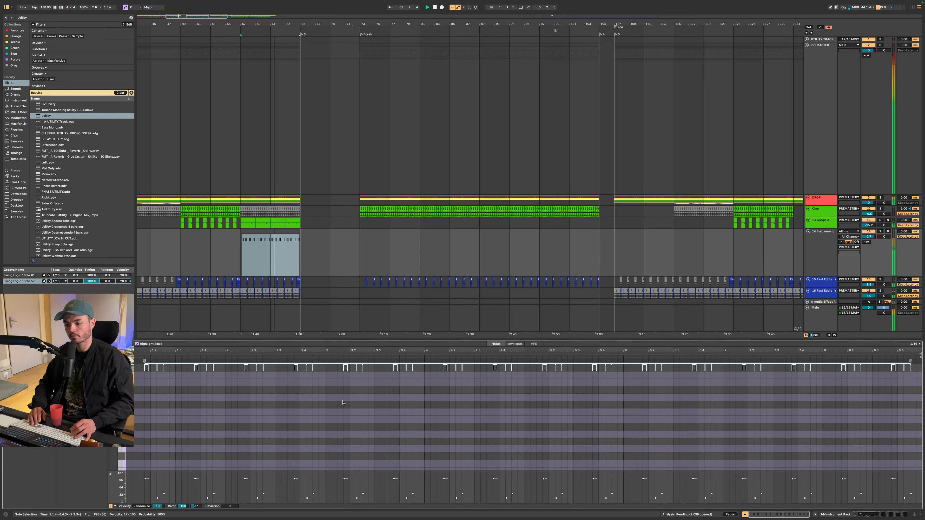
key("Up")
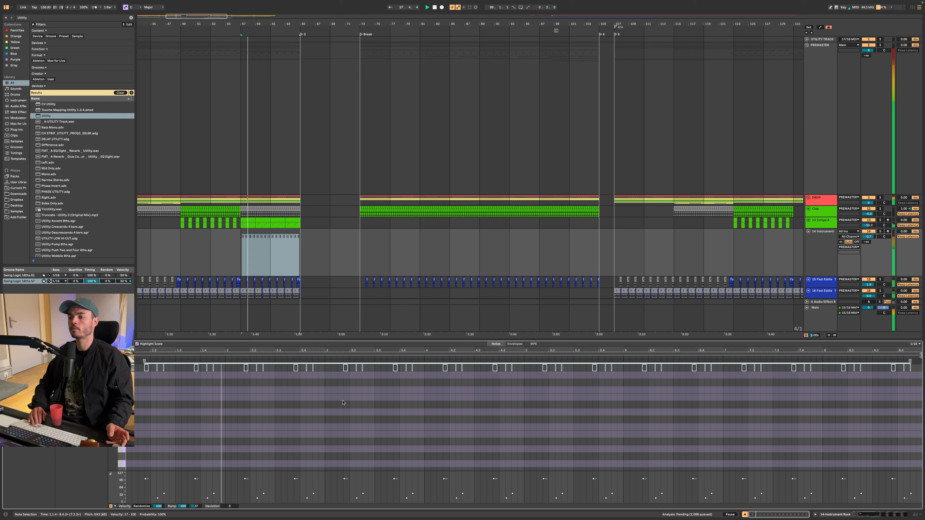
Step: Transpose all notes of the 14-Instrument Rack clip down twelve semitones to G#2 and save the set
key("Down")
key("Down")
key("Down")
key("Down")
key("Down")
key("Down")
key("Down")
key("Down")
key("Down")
key("Down")
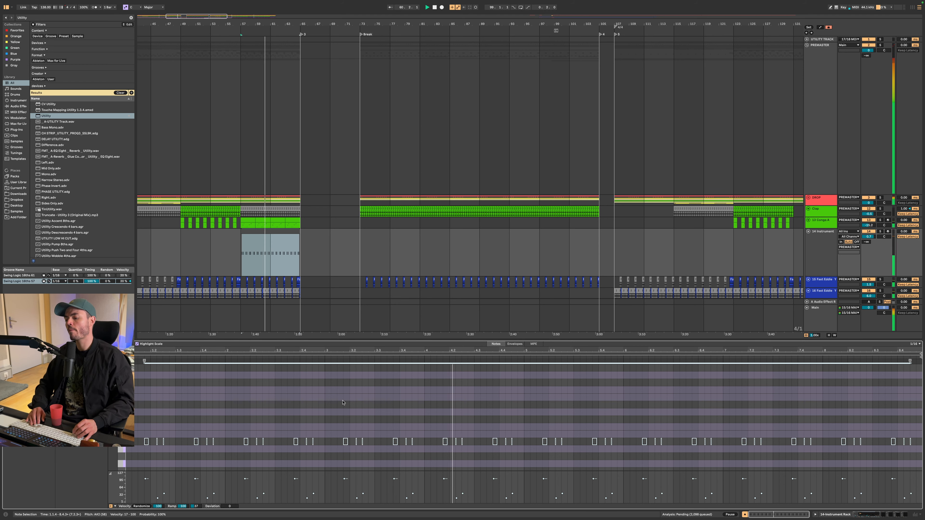
key("Down")
key("Down")
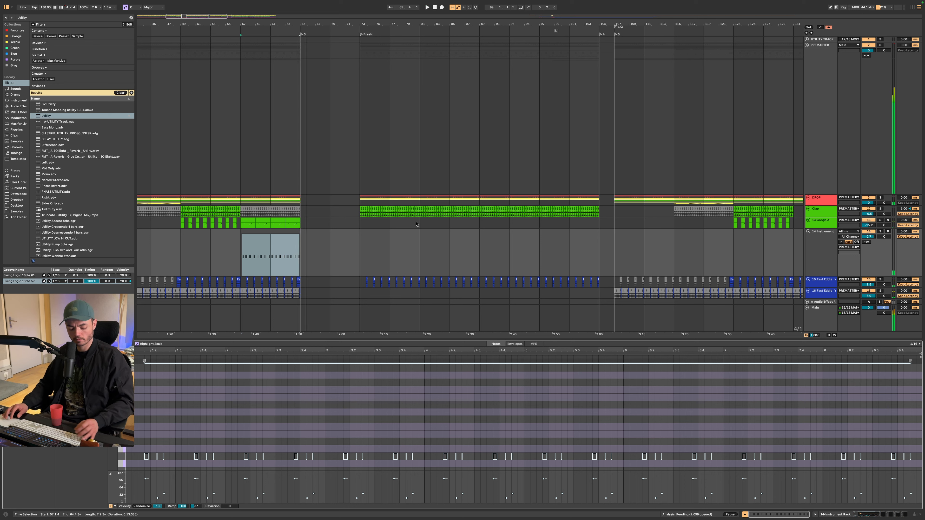
key("super+s")
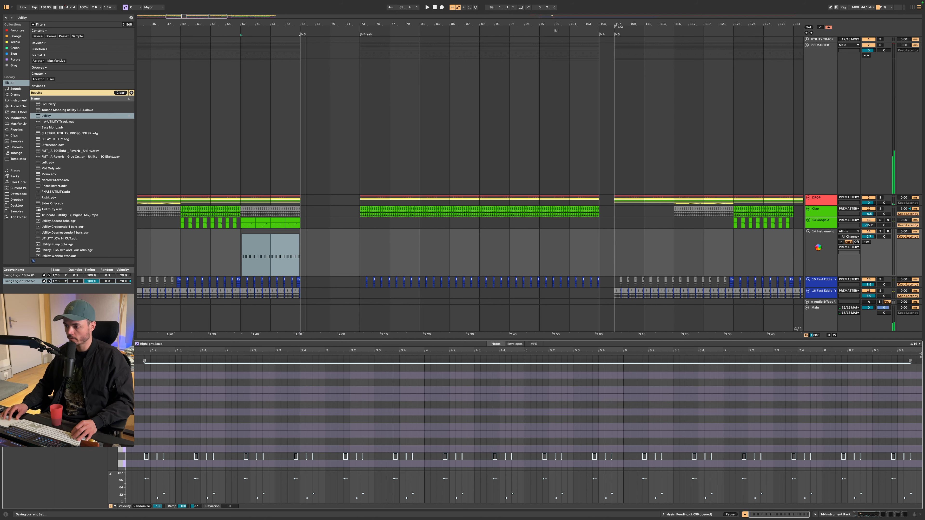
Step: Load the ANALOG INSERT rack on the Main track and place it at the start of the device chain
left_click(818, 249)
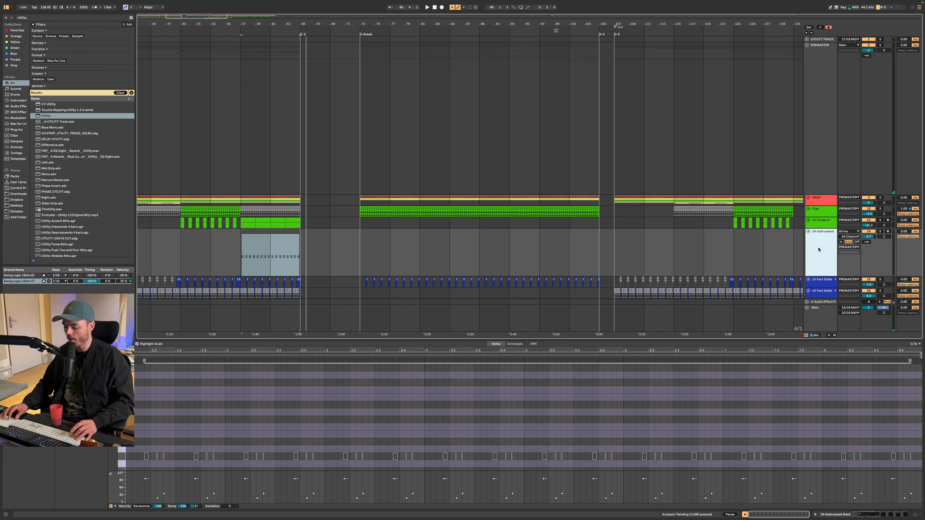
scroll(589, 252, "down", 10)
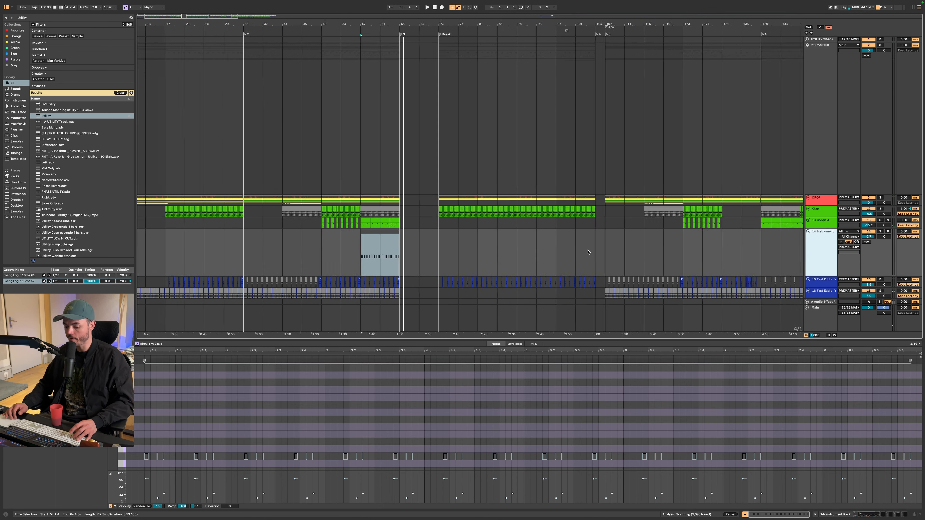
scroll(510, 205, "down", 5)
left_click(816, 320)
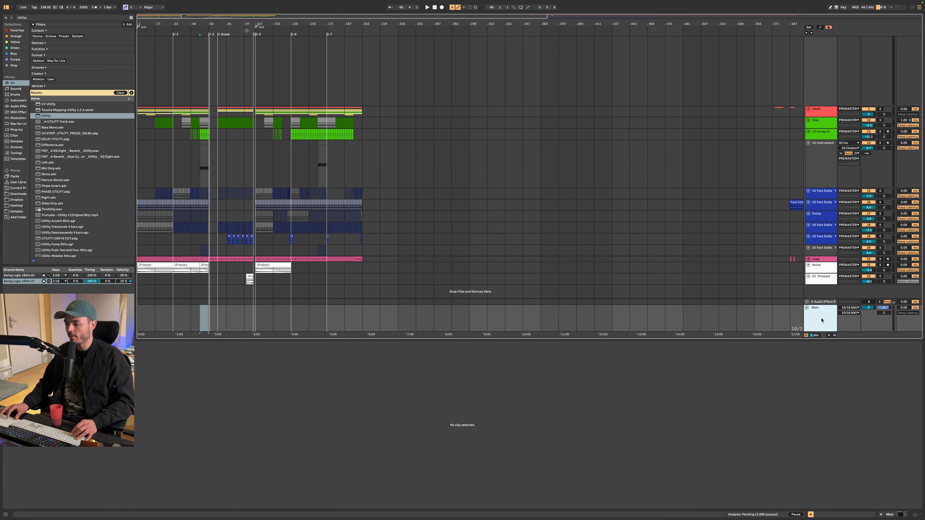
key("shift+Tab")
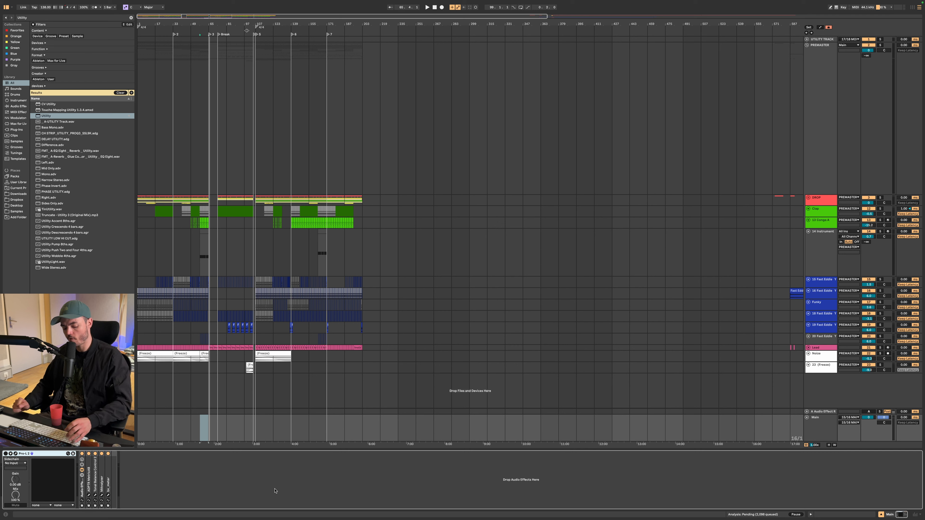
key("super+f")
type("Analog insert")
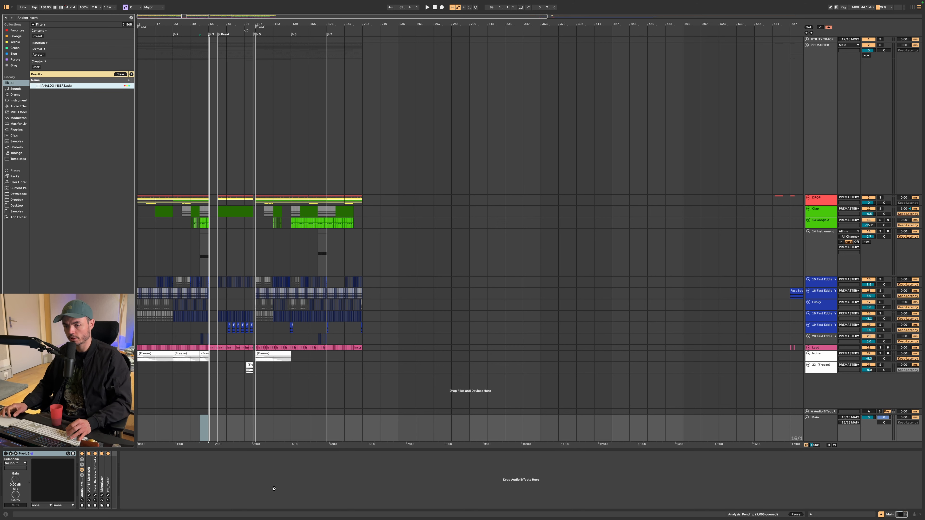
key("Return")
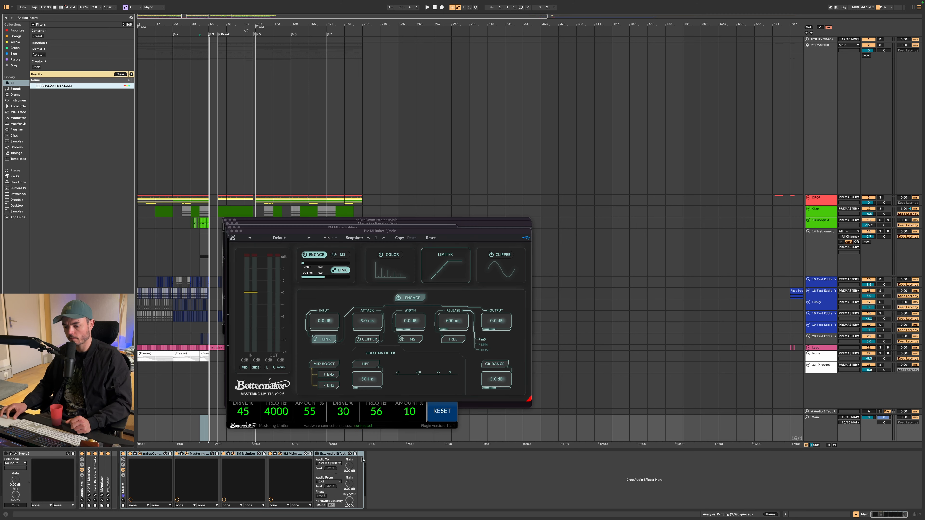
left_click_drag(361, 456, 14, 466)
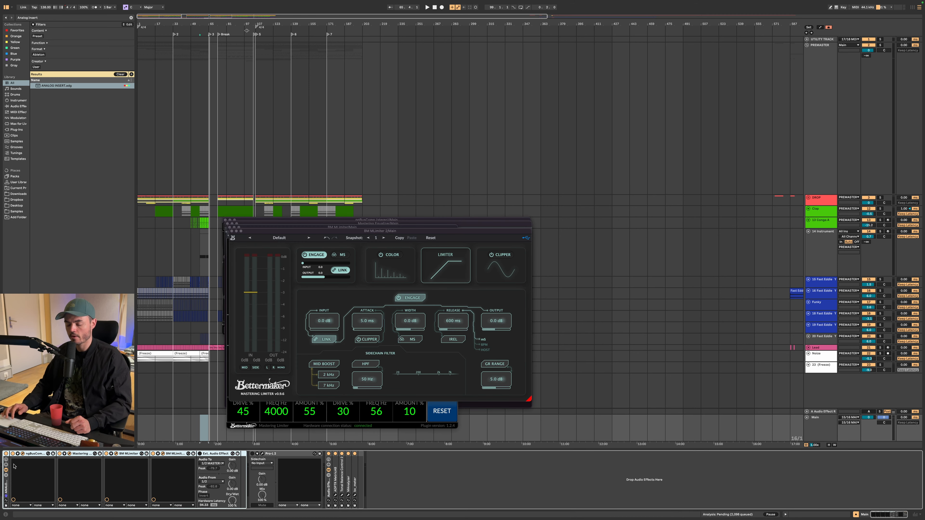
Step: Close all floating plug-in windows opened by the ANALOG INSERT rack
left_click(230, 231)
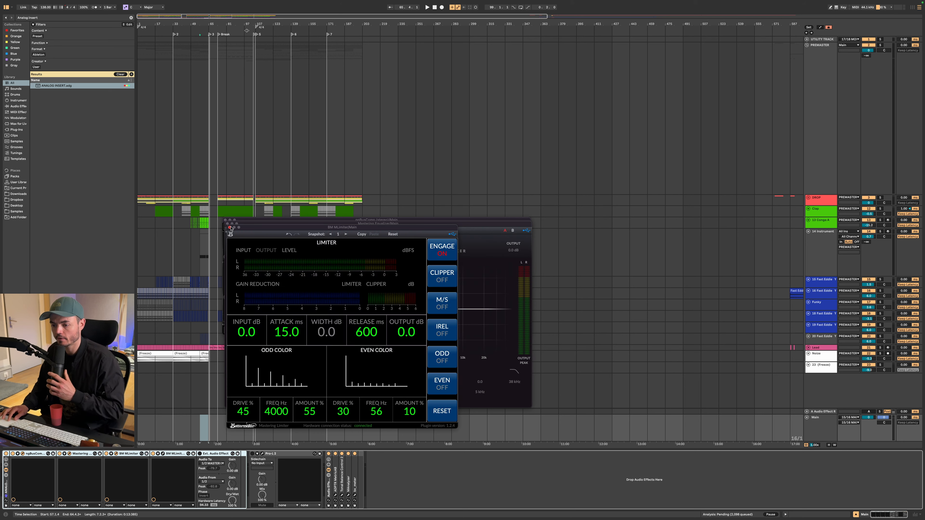
left_click(228, 227)
left_click(227, 224)
left_click(225, 220)
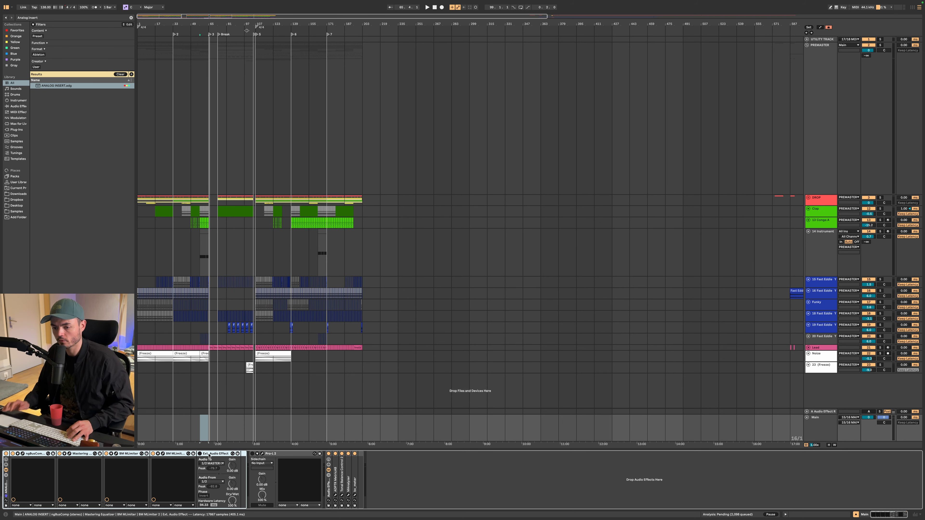
Step: Find the WesAudio ngTubeEQ (stereo), insert it between the two BM MLimiter devices and check its available hardware units
key("super+f")
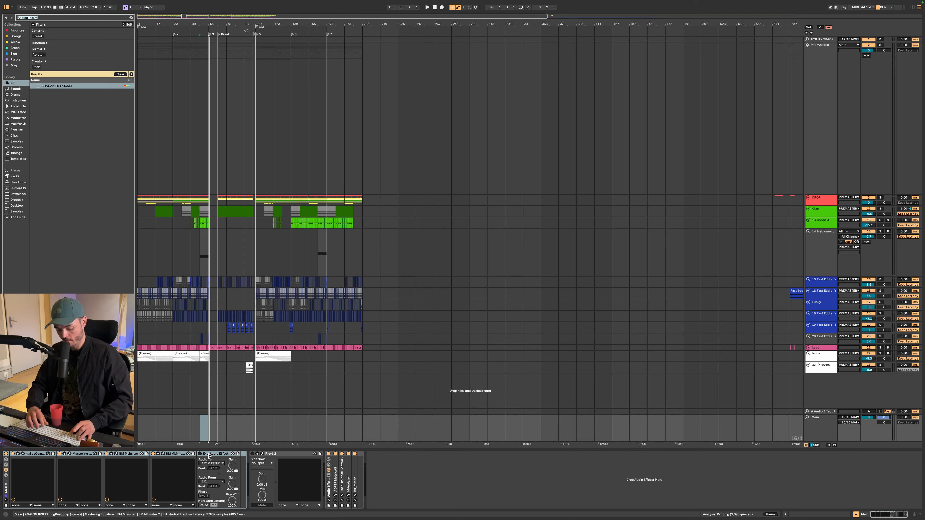
type("wes")
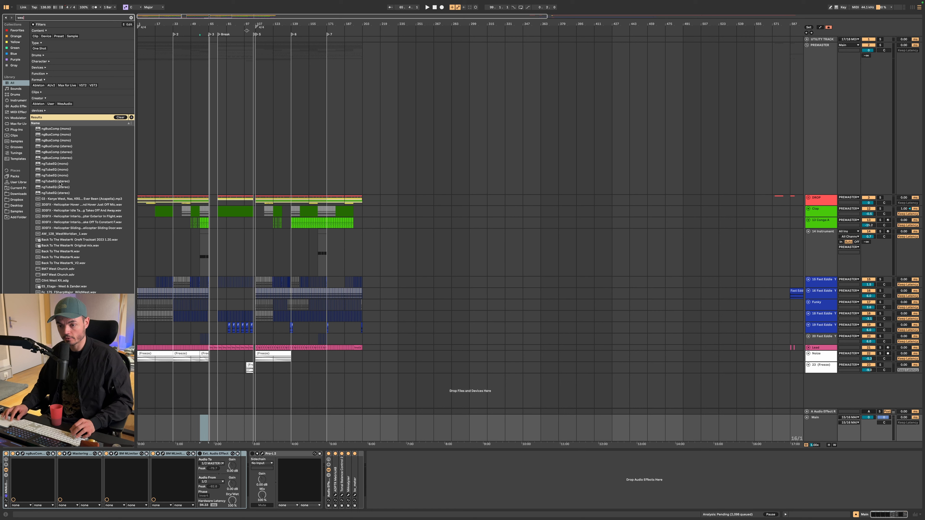
left_click_drag(63, 195, 130, 481)
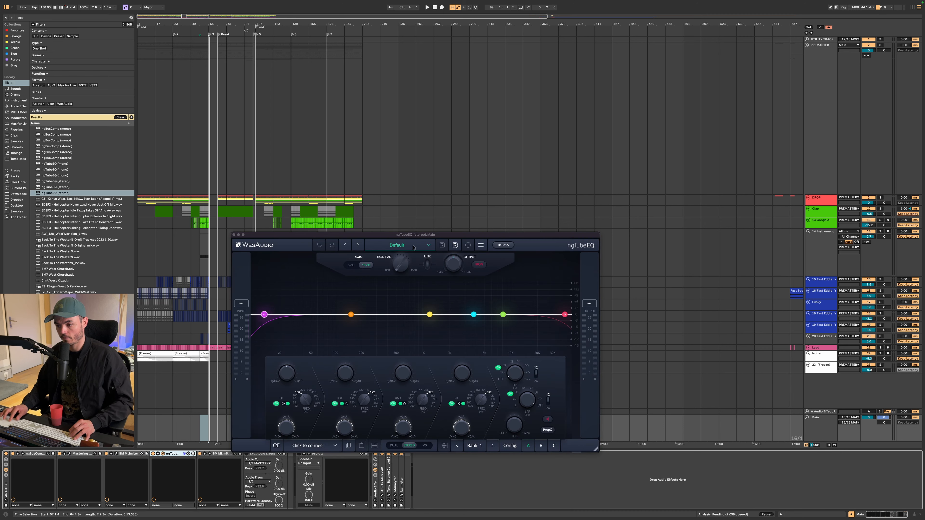
left_click(306, 449)
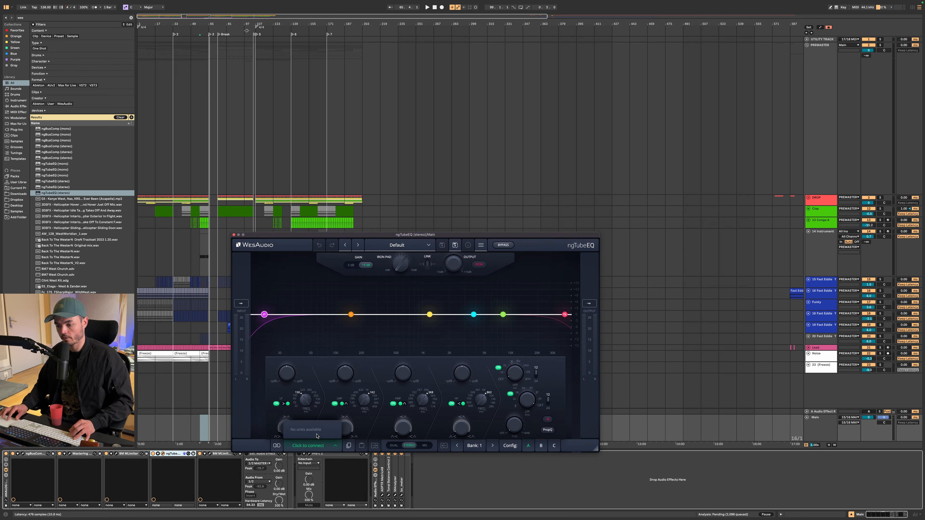
left_click(316, 449)
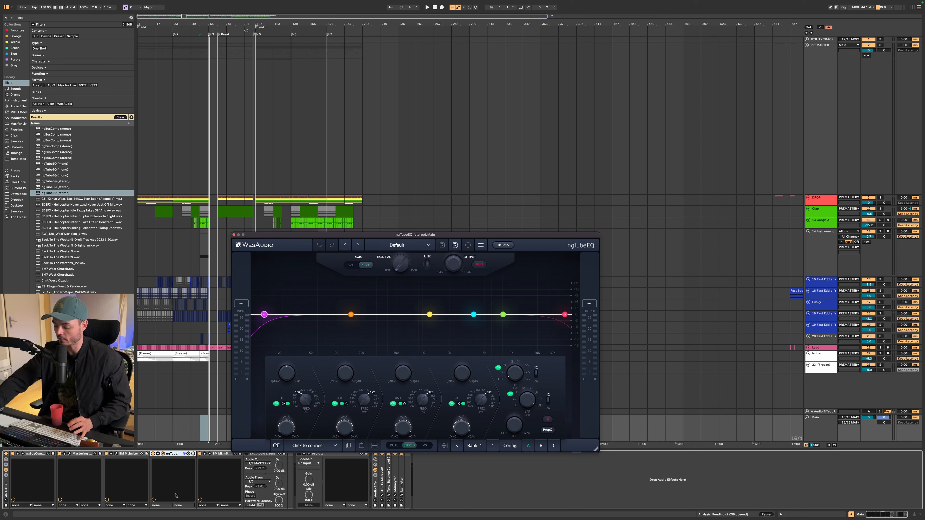
Step: Enable the rack's Ext. Audio Effect, play the arrangement, close the ngTubeEQ window and reset the send peak indicator
left_click(251, 454)
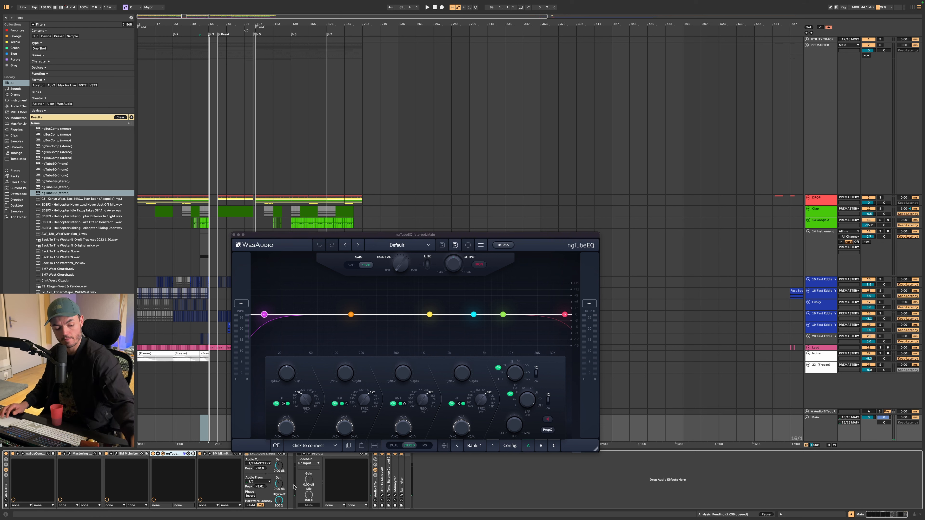
key("space")
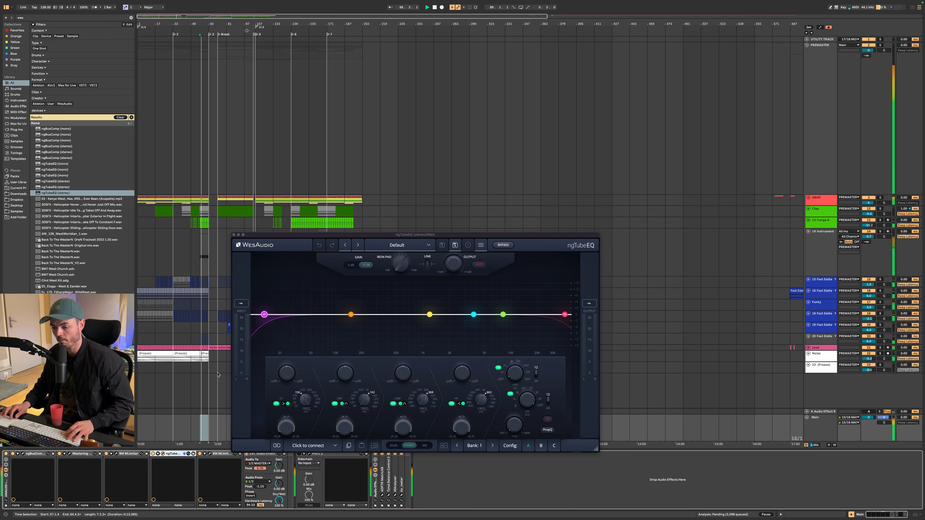
left_click(234, 236)
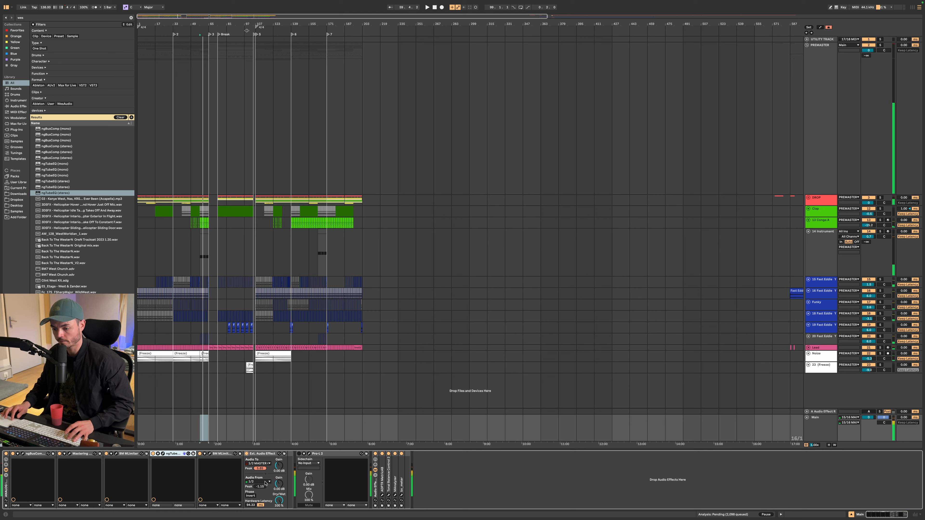
left_click(258, 470)
Step: Solo the 20 Fast Eddie track and return to the Main track's device chain
left_click(819, 336)
key("s")
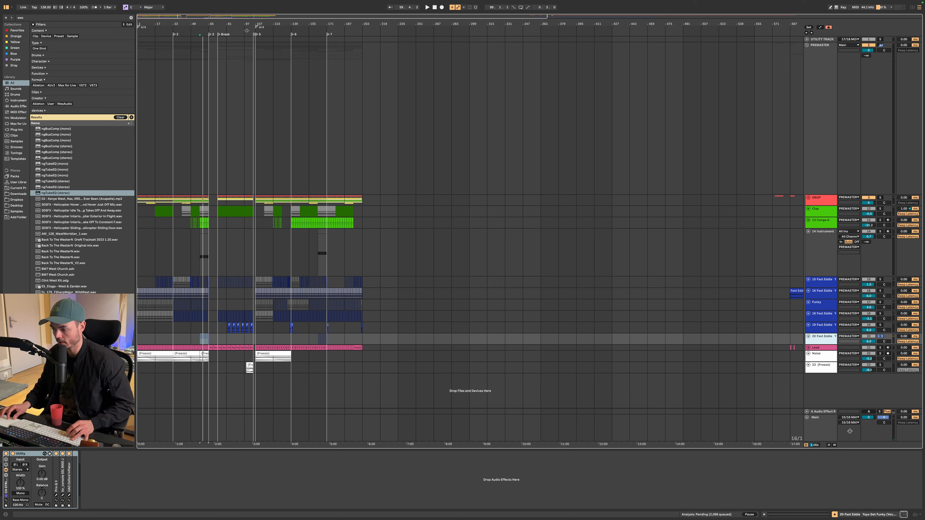
left_click(823, 431)
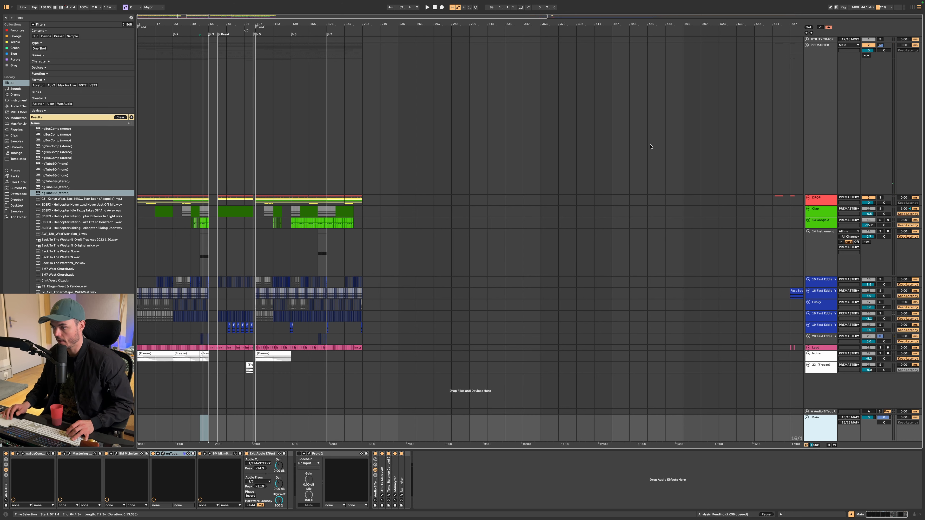
Step: Reduce the height of the unfolded PREMASTER group track in the arrangement
left_click(819, 70)
left_click(806, 45)
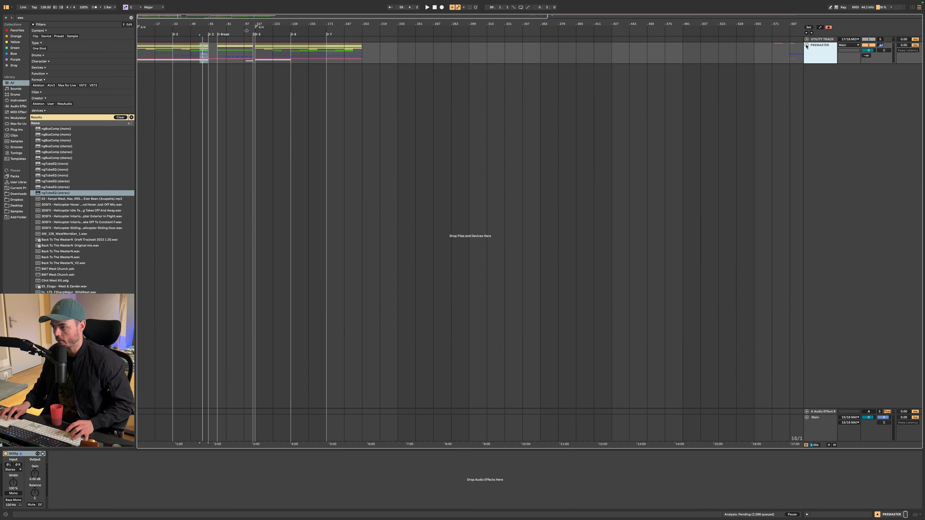
left_click(807, 45)
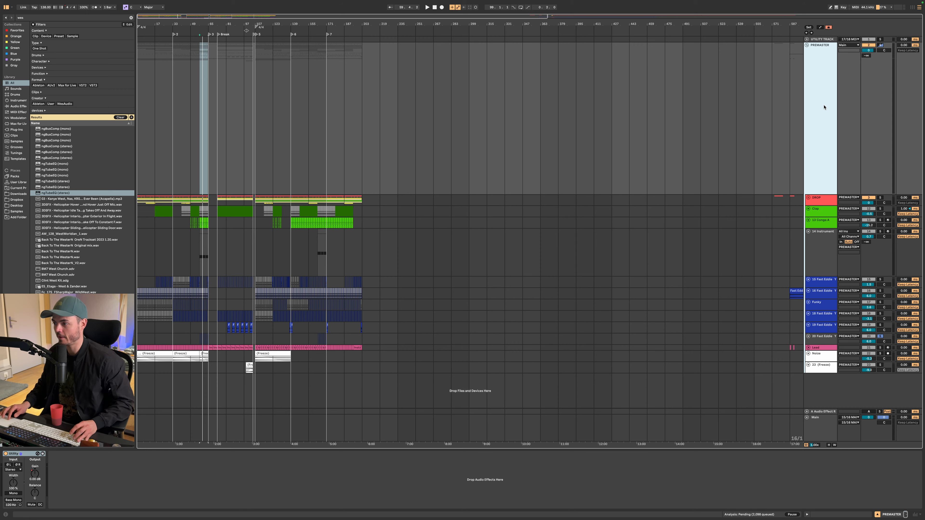
scroll(824, 106, "down", 5)
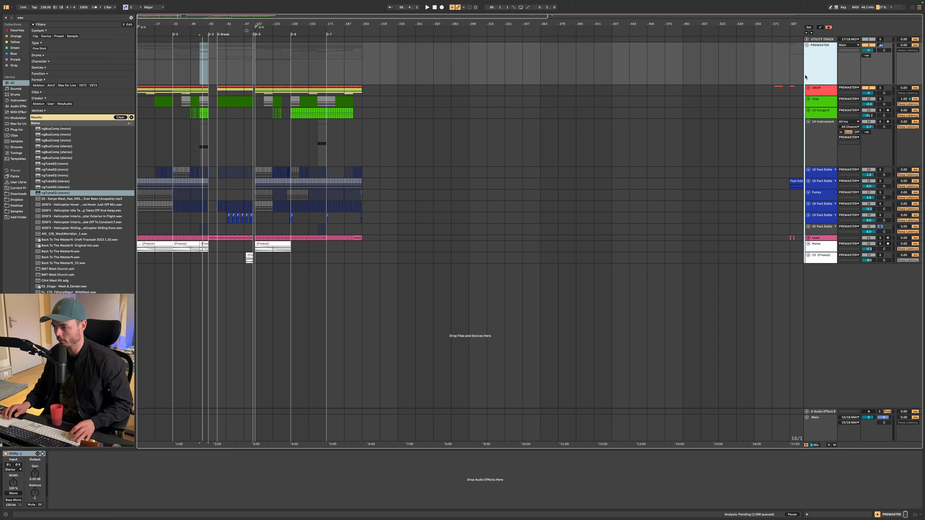
scroll(819, 78, "up", 1)
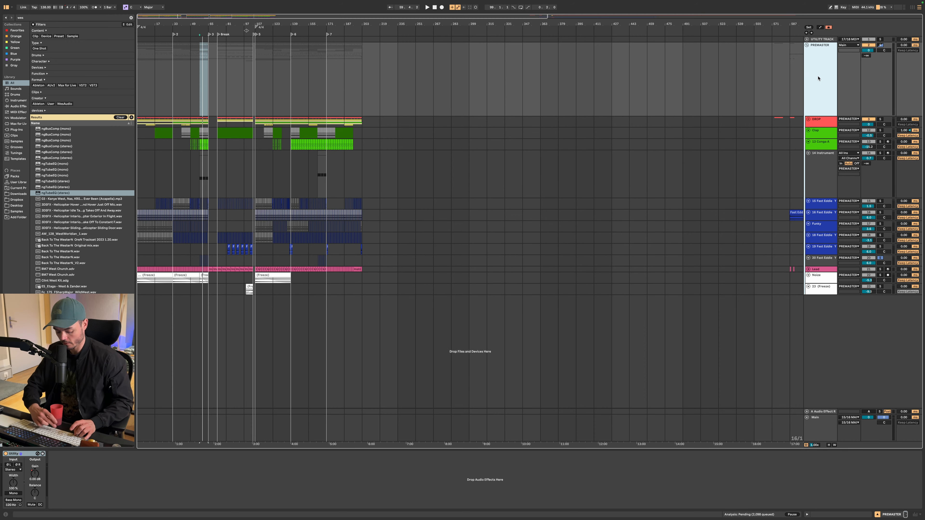
Step: Show an enlarged mixer below the arrangement and solo only the PREMASTER track during playback
key("super+alt+m")
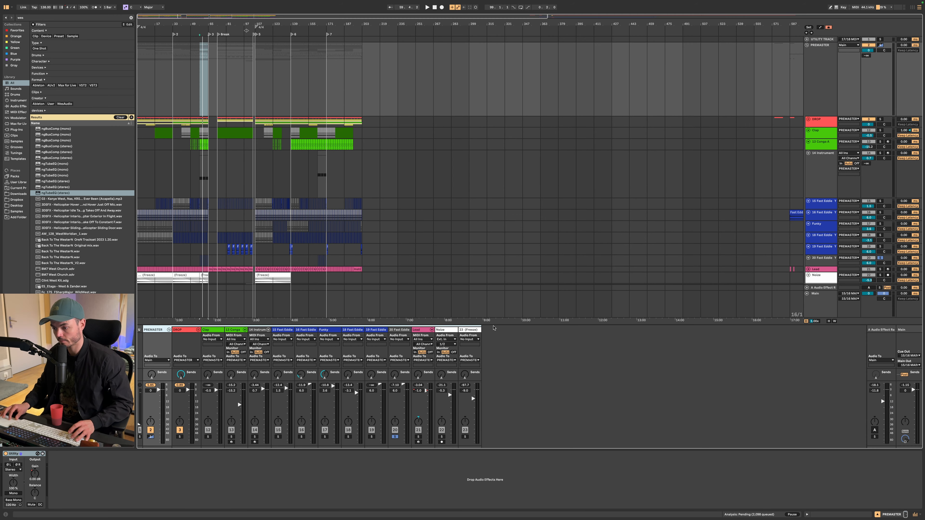
left_click_drag(493, 325, 492, 236)
key("space")
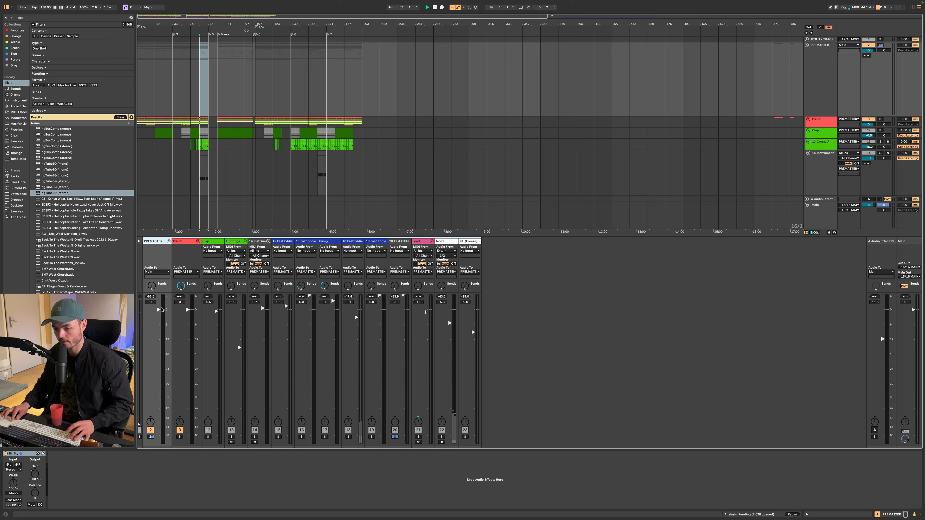
key("s")
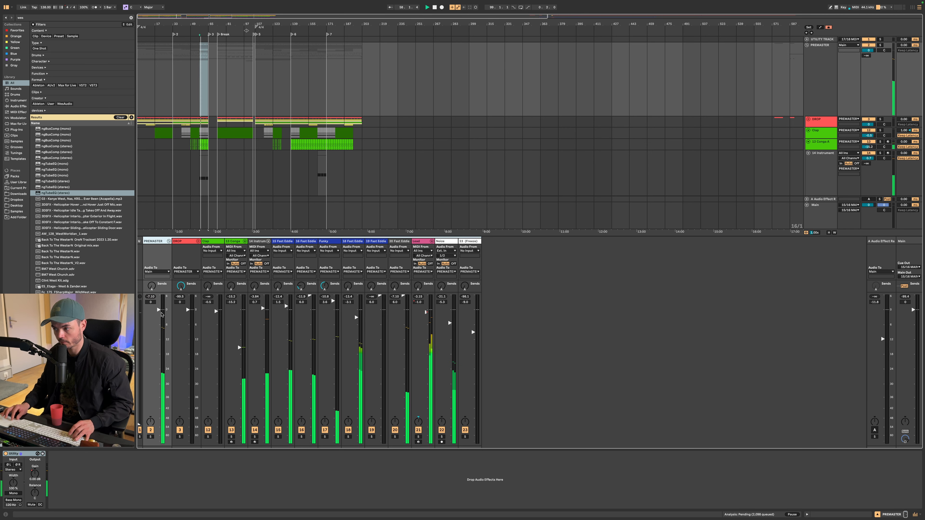
key("s")
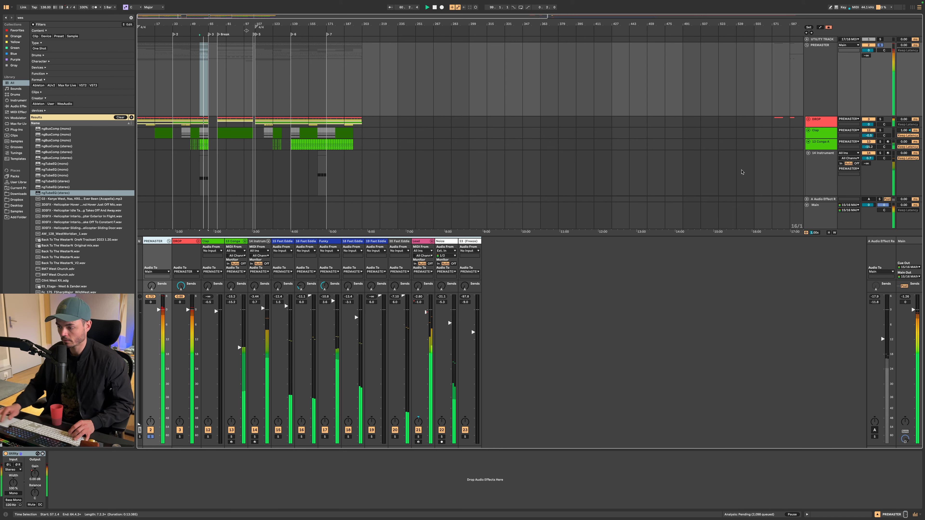
Step: Turn off the Ext. Audio Effect on the Main track and switch the solo from PREMASTER to the Clap track
left_click(820, 217)
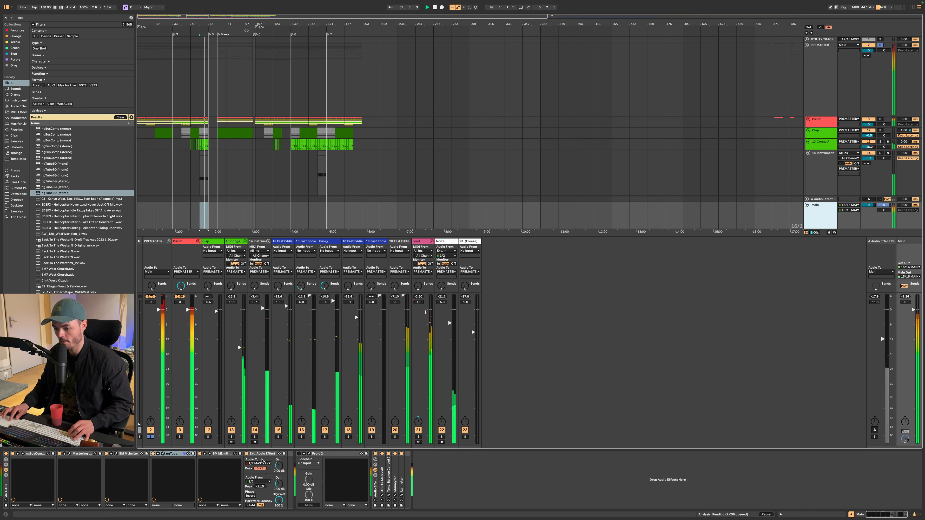
left_click(247, 453)
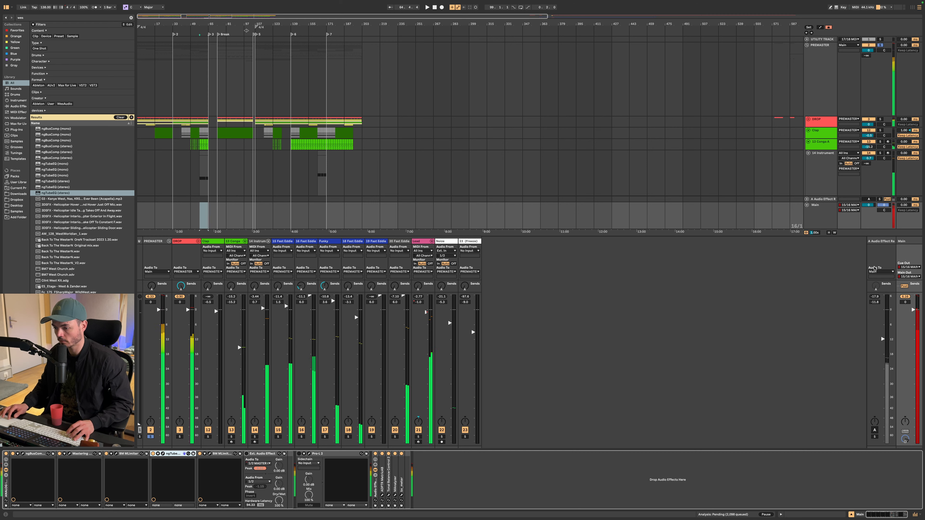
left_click(881, 45)
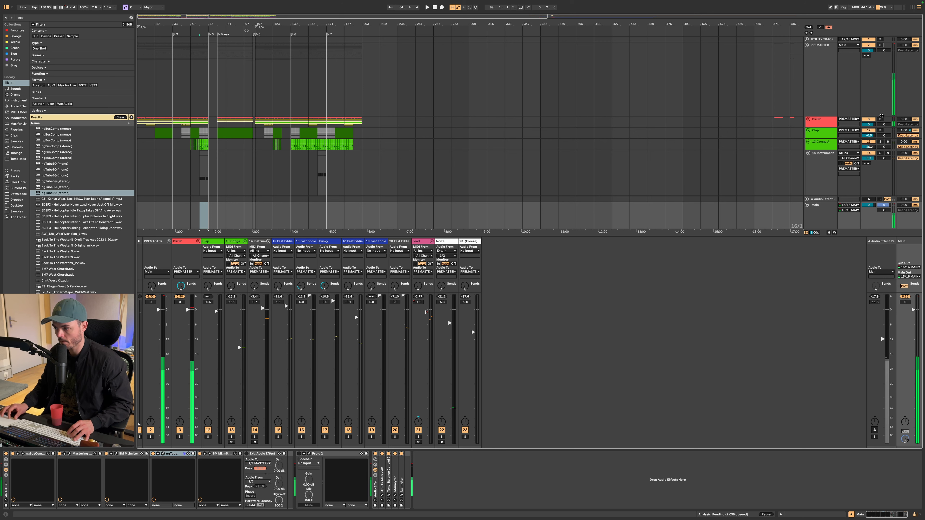
left_click(880, 130)
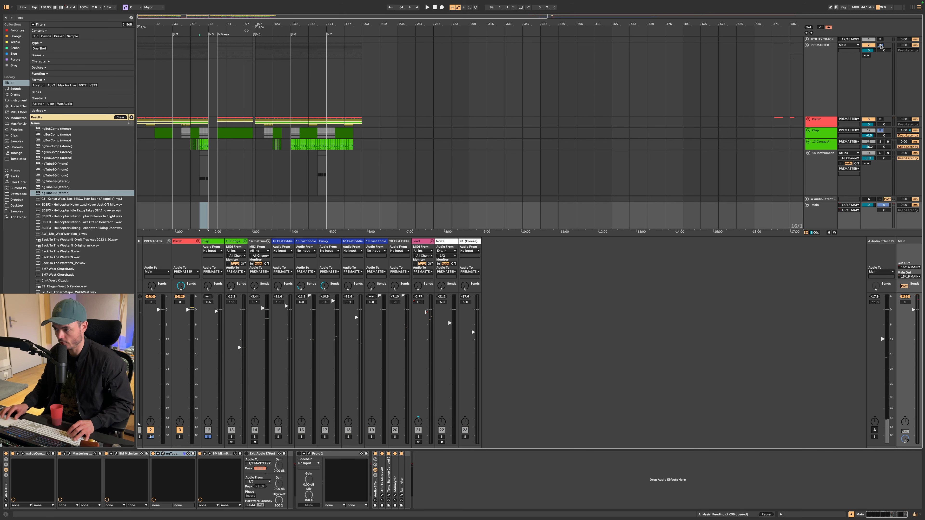
Step: Lower the PREMASTER track's volume to -7.7 dB and show the devices of the A Audio Effect Rack return track
left_click(830, 62)
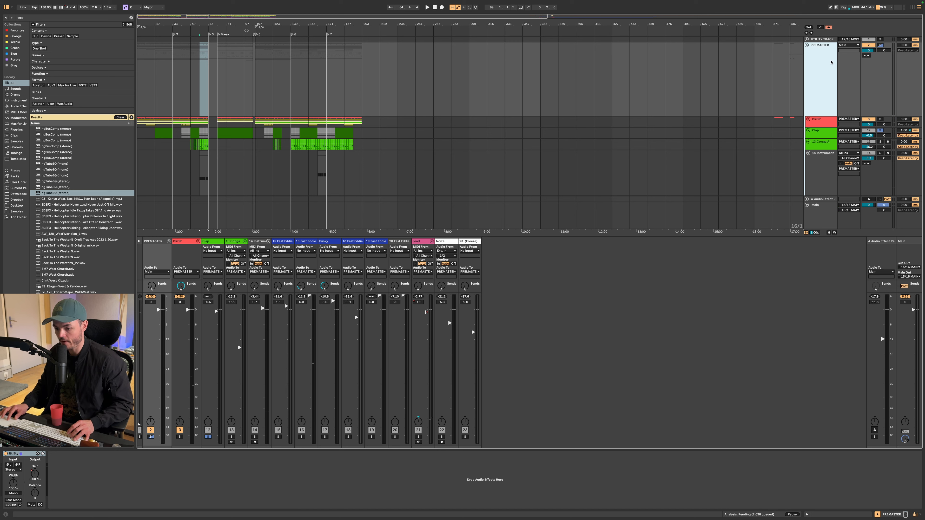
left_click_drag(869, 50, 868, 56)
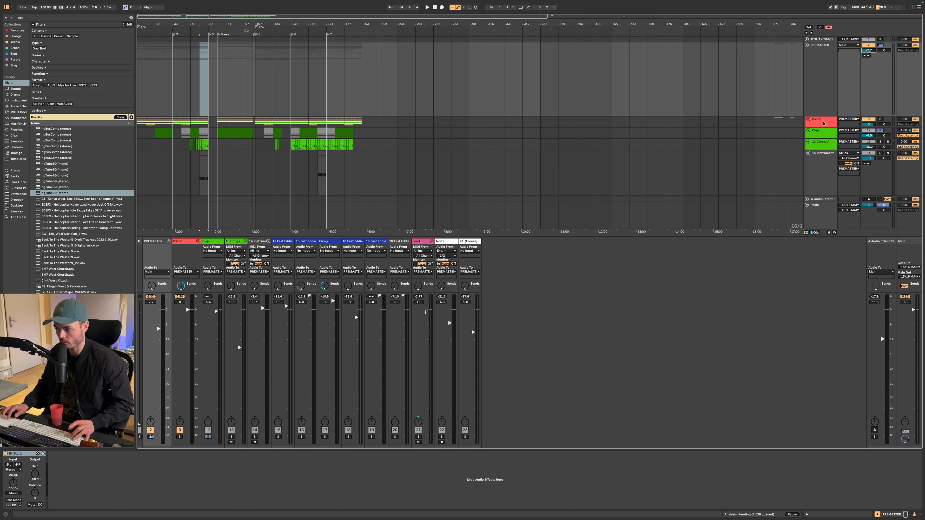
left_click(823, 86)
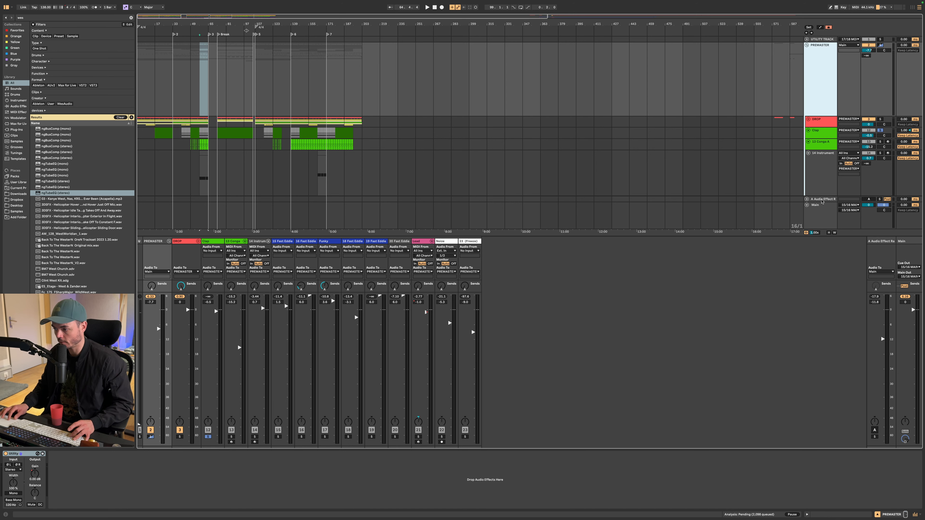
left_click(822, 201)
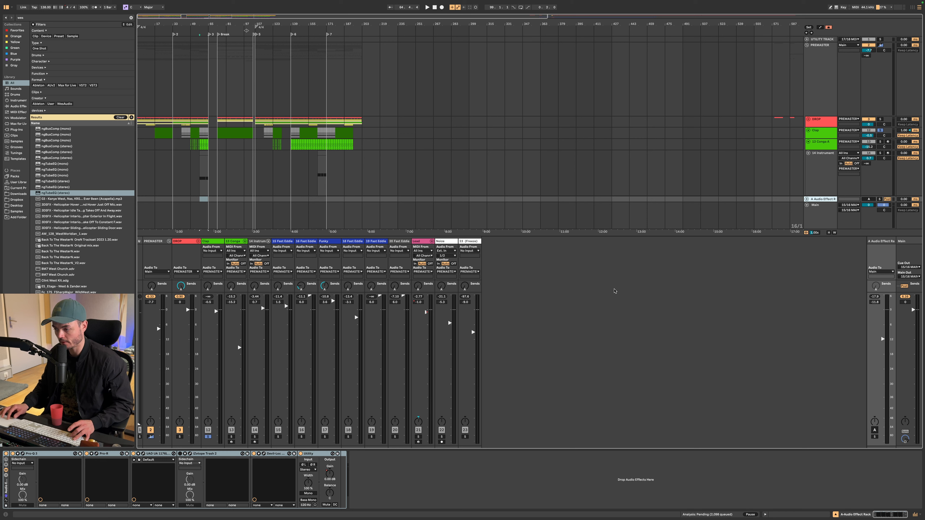
Step: Show the Main track's devices and reset the send peak reading of its Ext. Audio Effect
left_click(815, 223)
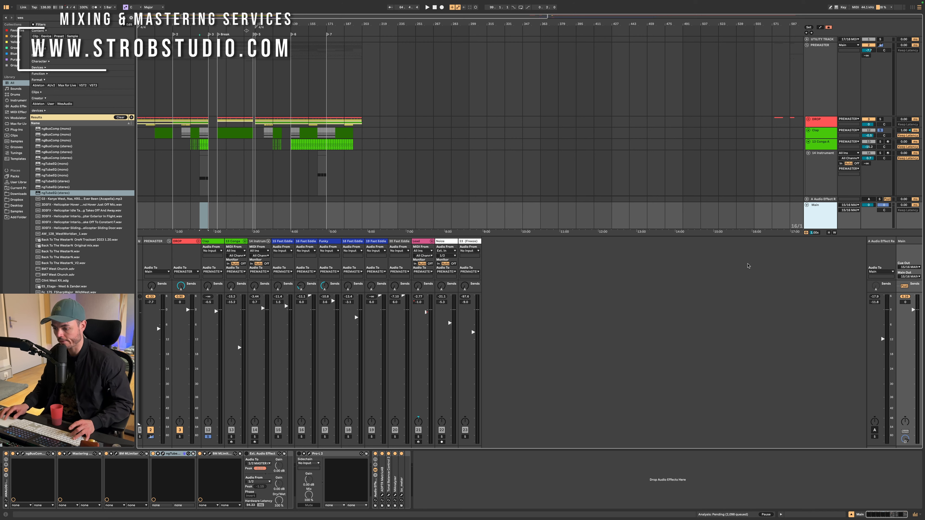
left_click(821, 76)
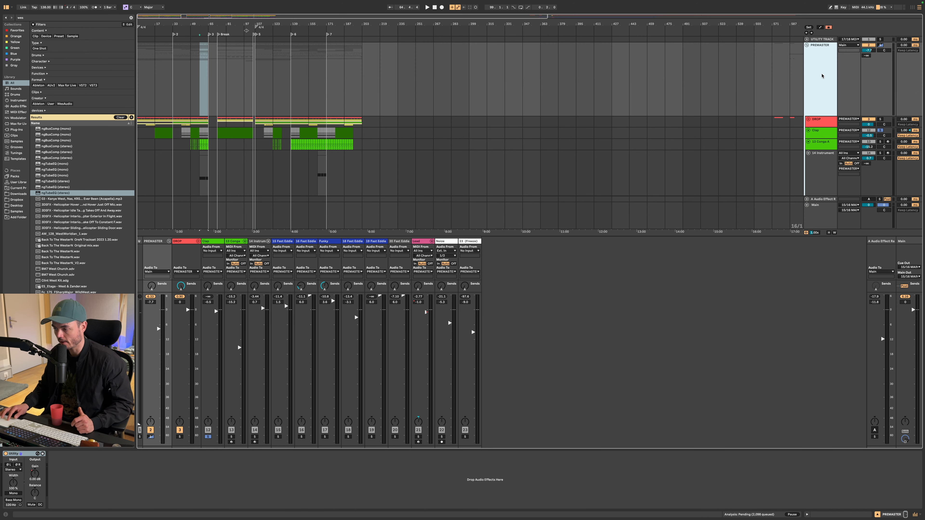
left_click(823, 224)
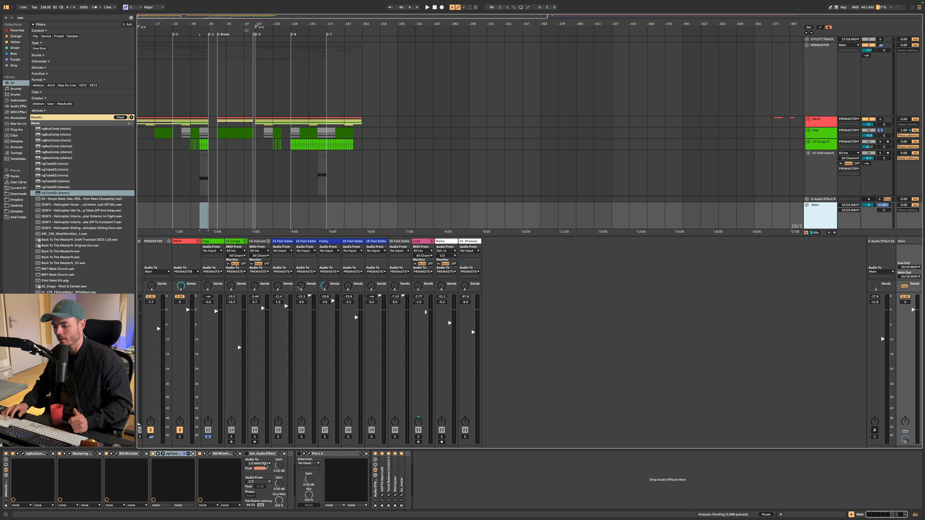
left_click(260, 469)
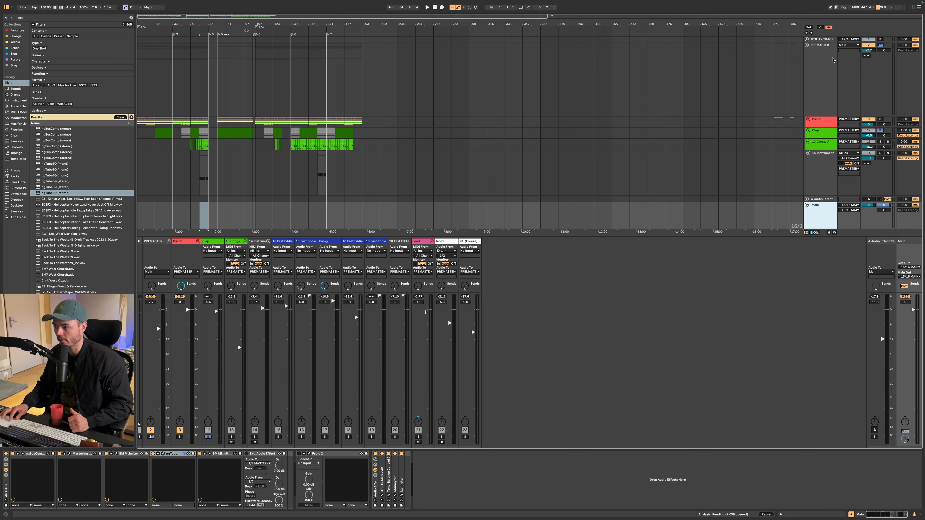
Step: Set the PREMASTER track's volume to -10 dB and play the arrangement with no track soloed
left_click(820, 50)
left_click_drag(869, 50, 869, 54)
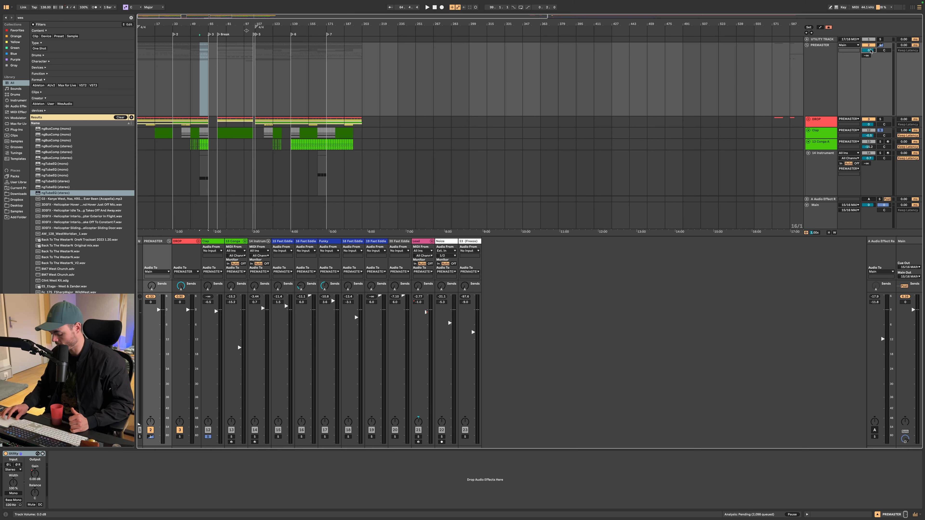
key("Return")
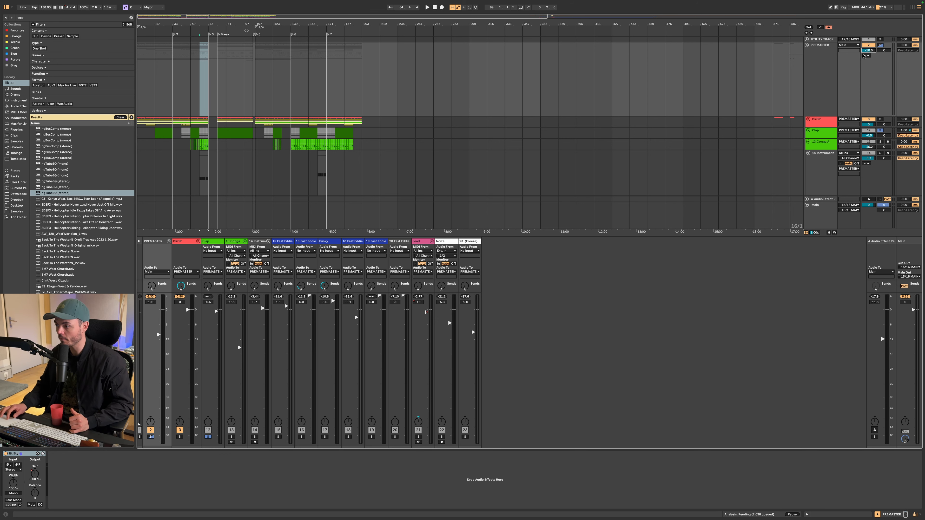
key("space")
left_click(881, 46)
left_click(880, 46)
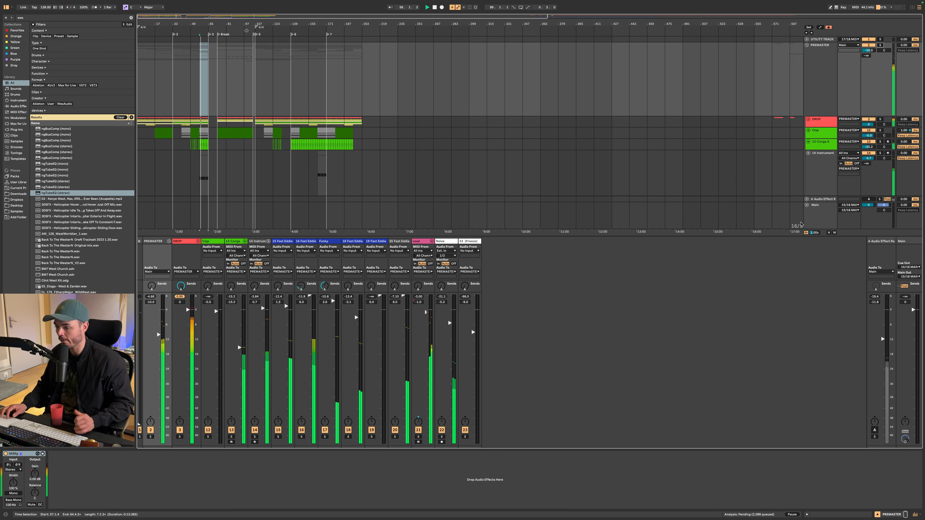
Step: Check the Ext. Audio Effect levels on the Main track during playback, with the 14 Instrument track soloed after listening
left_click(821, 215)
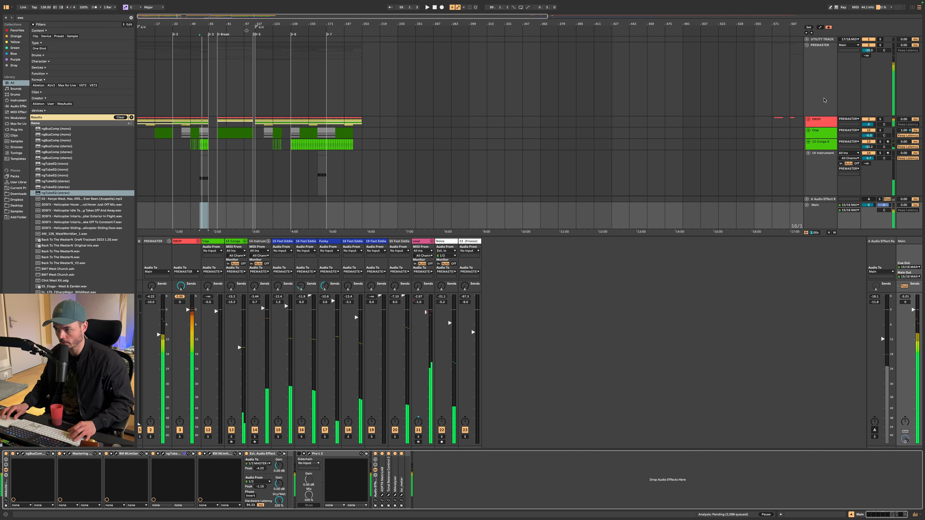
left_click(823, 176)
key("s")
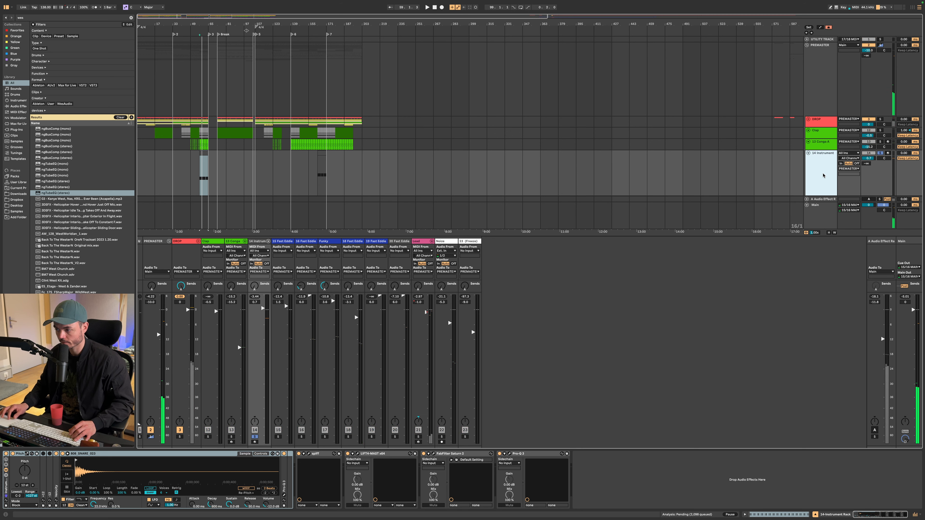
left_click(821, 216)
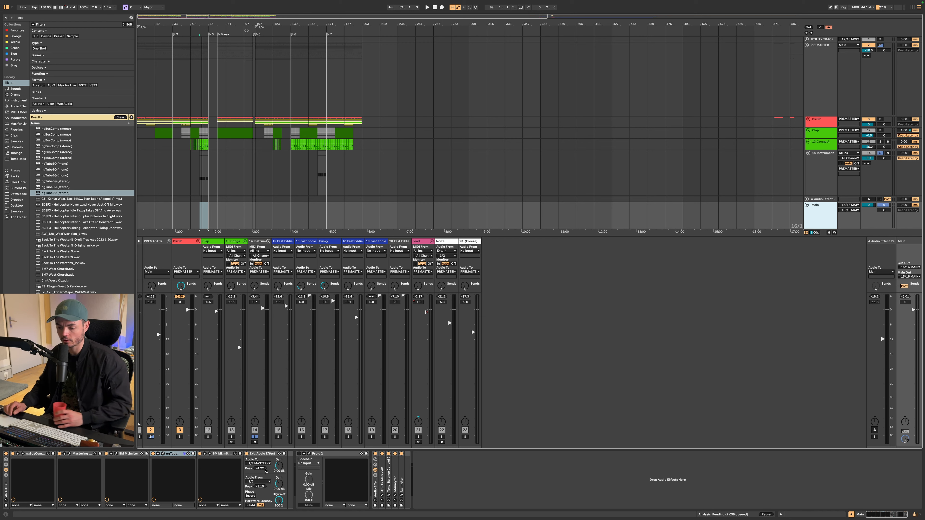
left_click(267, 454)
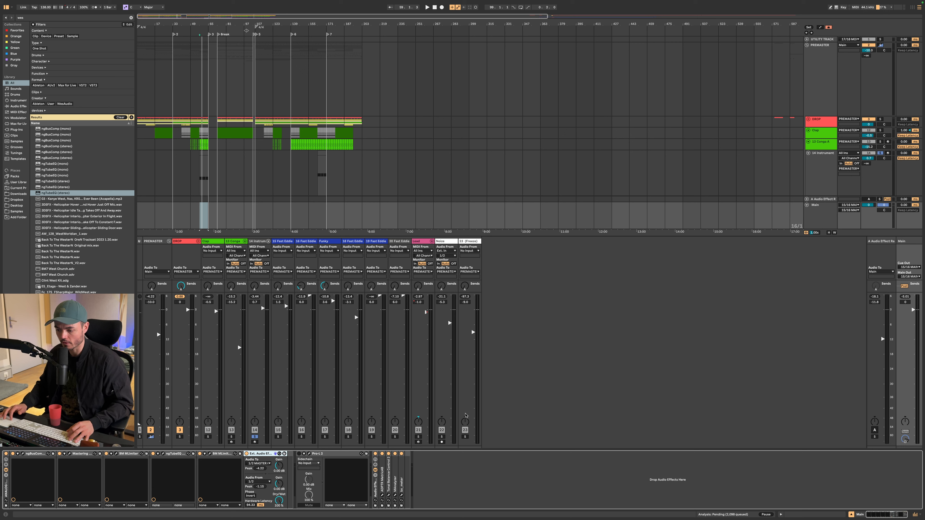
left_click(464, 470)
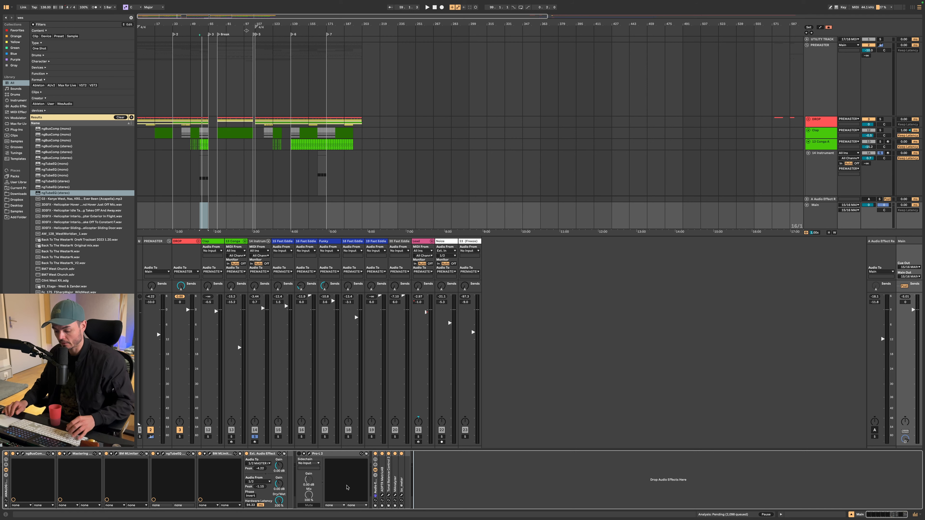
Step: Clear the solo on the 14 Instrument track and play the full mix from locator 6
key("space")
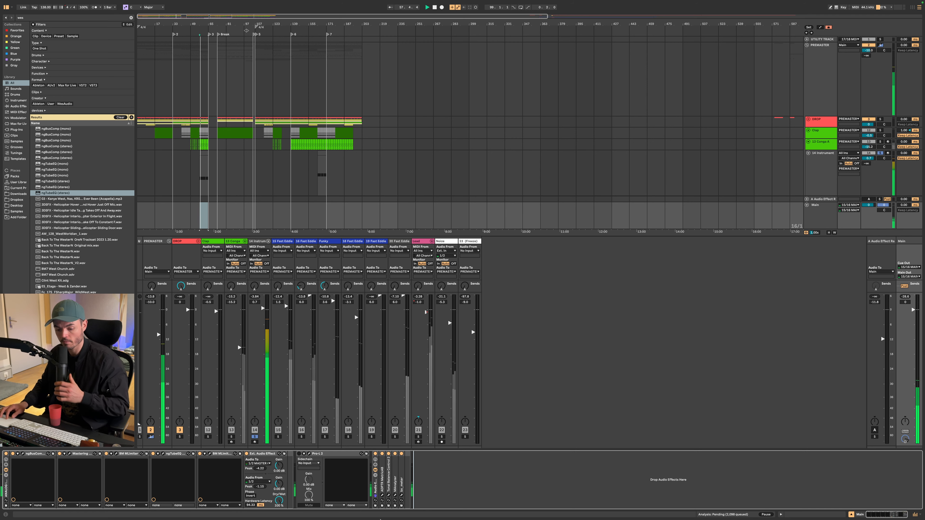
left_click(819, 174)
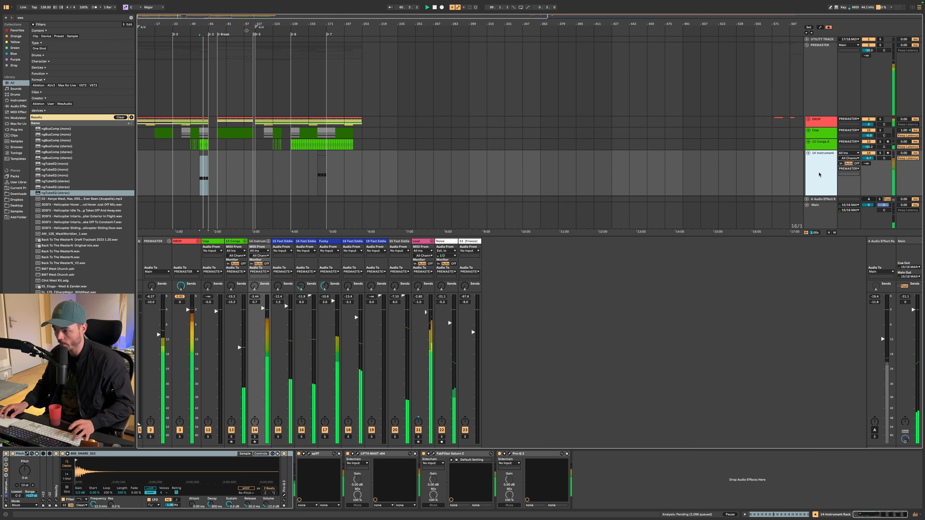
scroll(242, 81, "down", 3)
left_click(242, 80)
key("space")
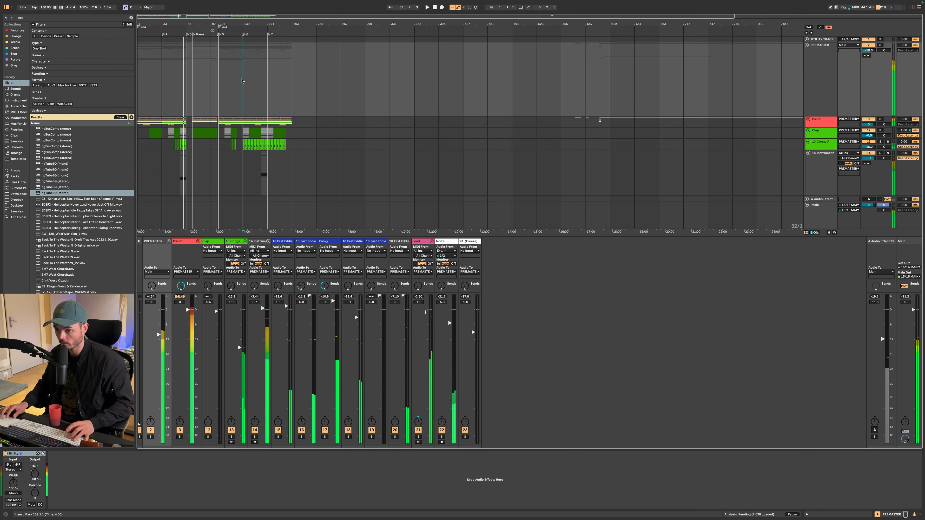
key("space")
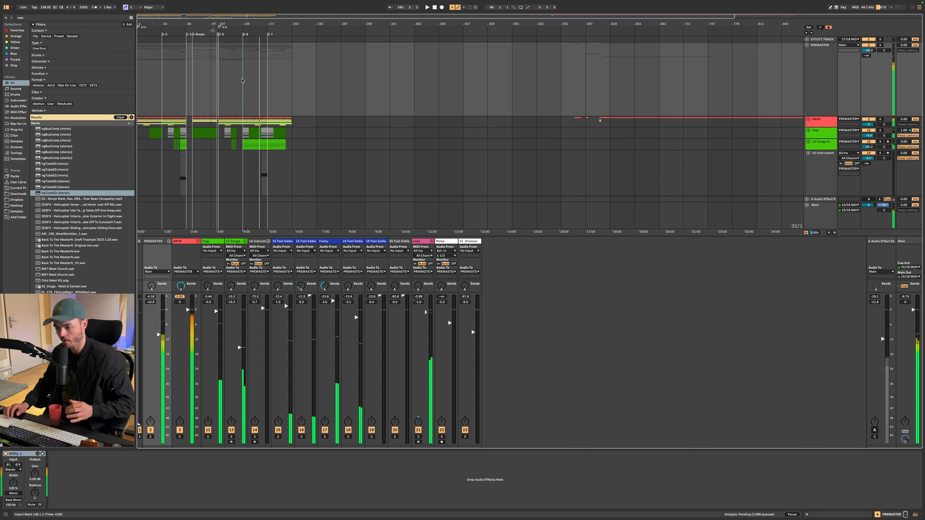
key("space")
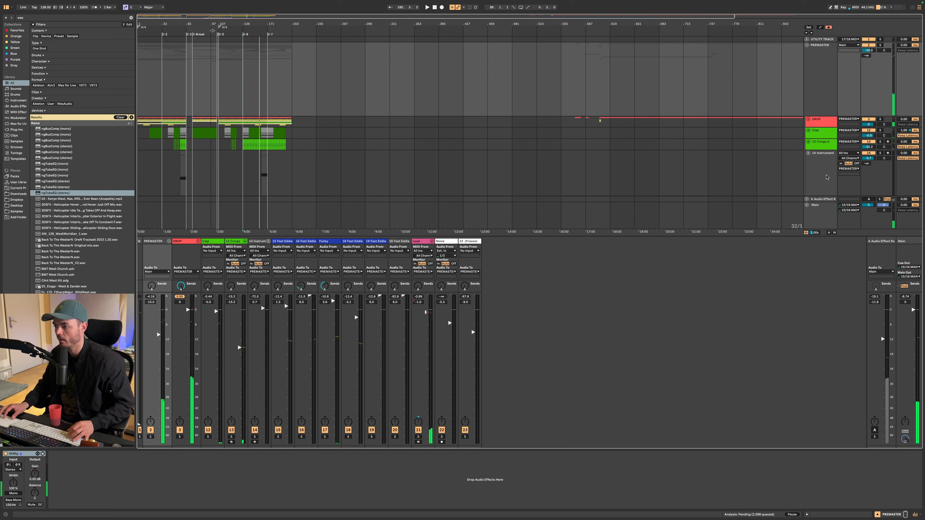
Step: Monitor the Main track's device chain while repeatedly playing and stopping the section after locator 6
left_click(827, 178)
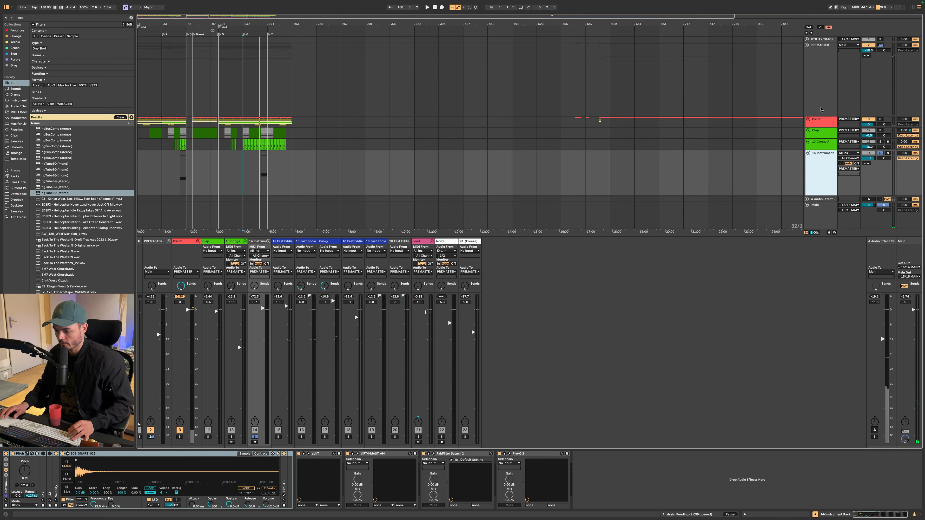
left_click(819, 210)
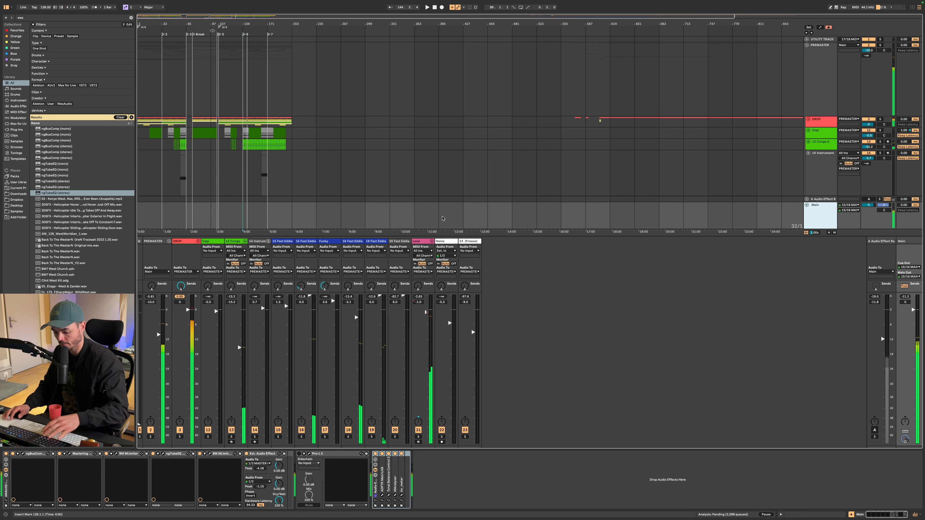
key("space")
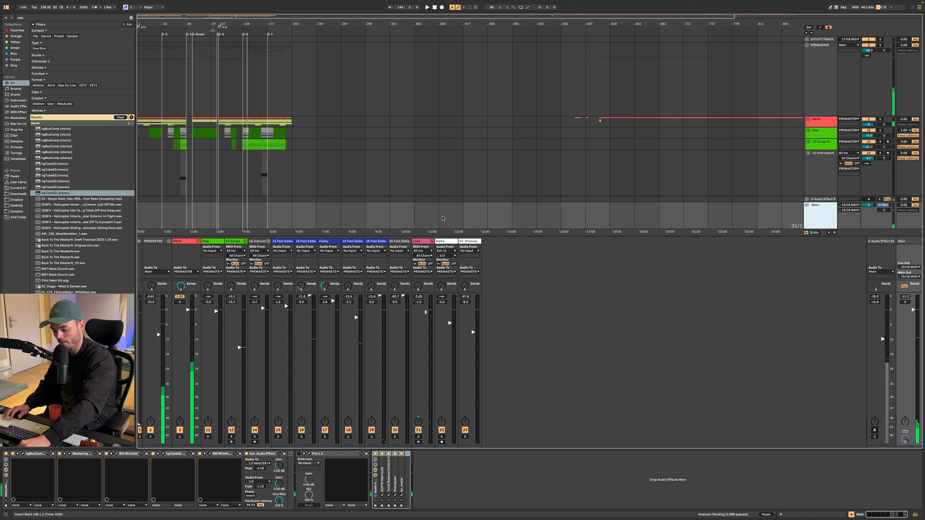
key("space")
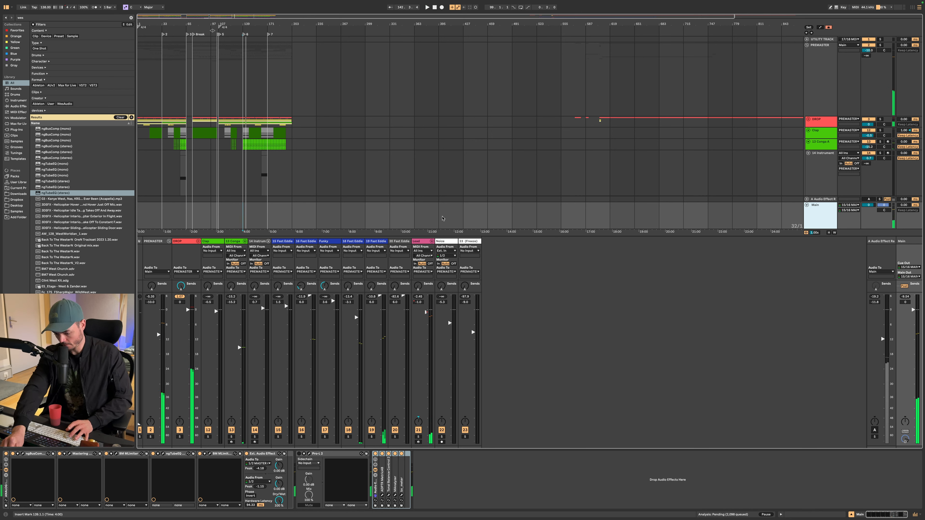
key("space")
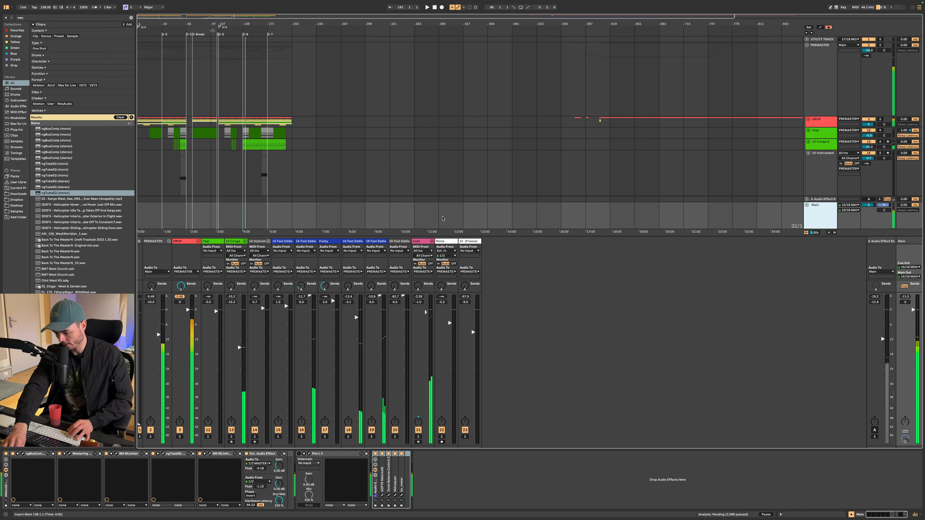
key("space")
key("space")
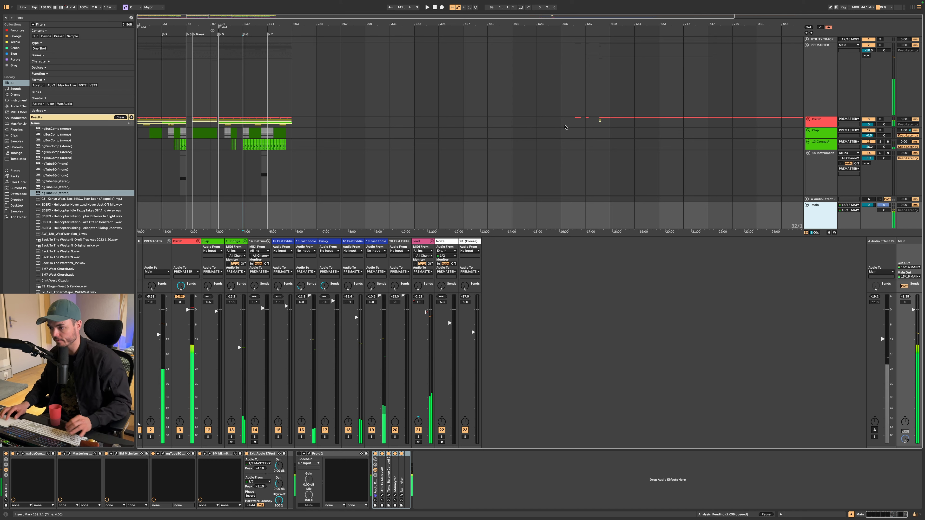
Step: Solo the 14 Instrument track, play the mix again, solo the 13 Congo track and select the PREMASTER track
left_click(812, 163)
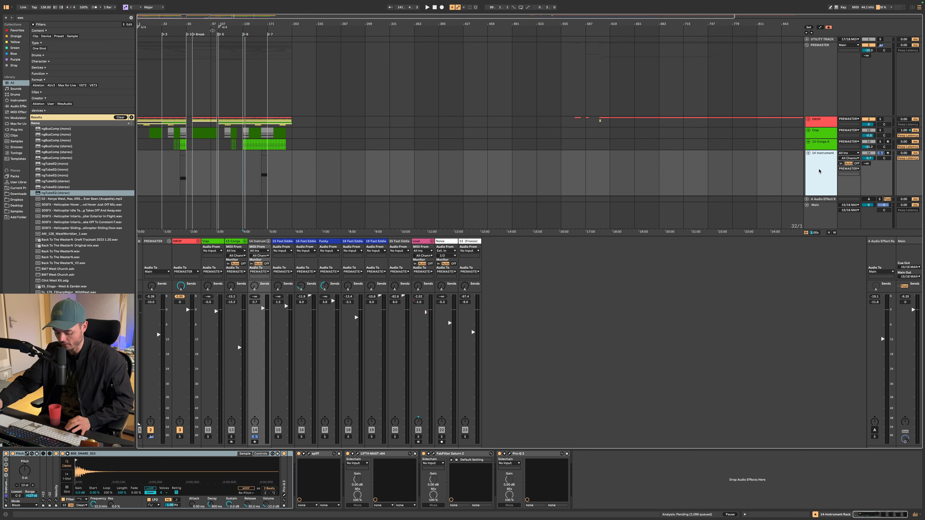
key("space")
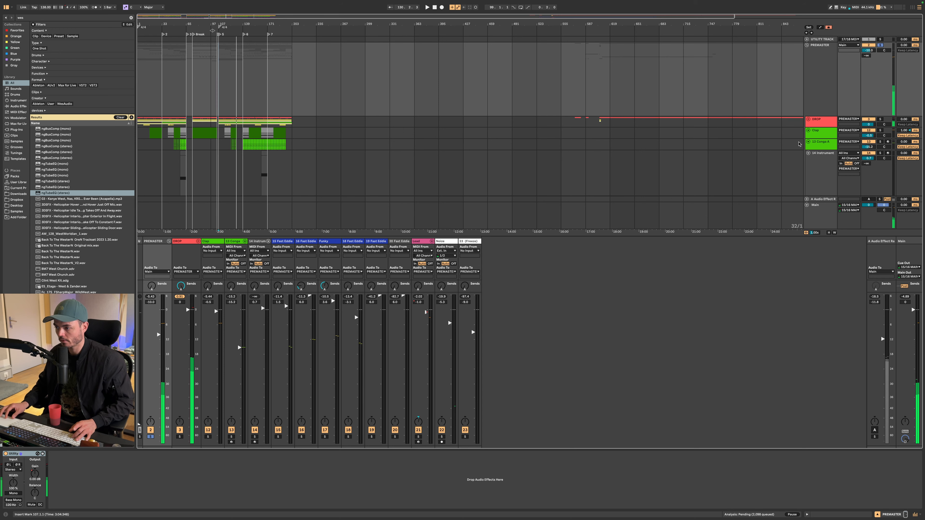
left_click(816, 143)
key("s")
left_click(818, 100)
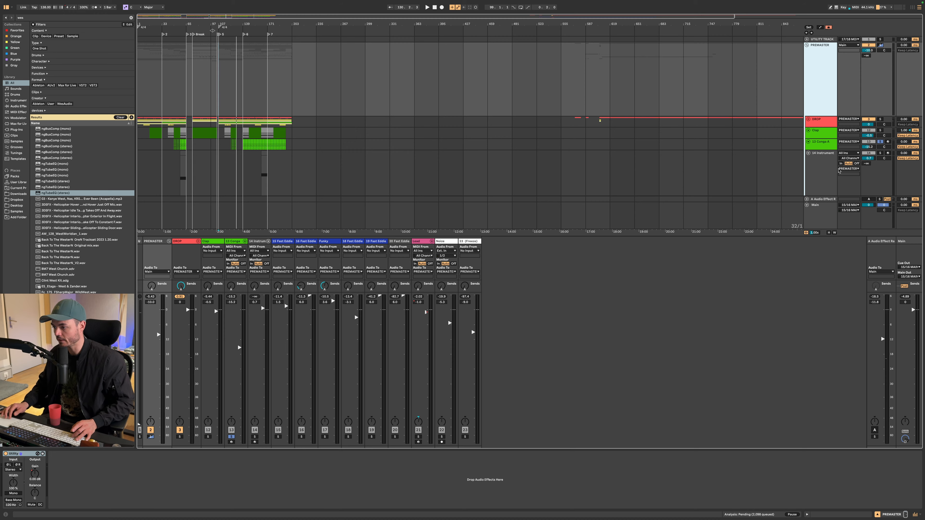
scroll(838, 171, "down", 5)
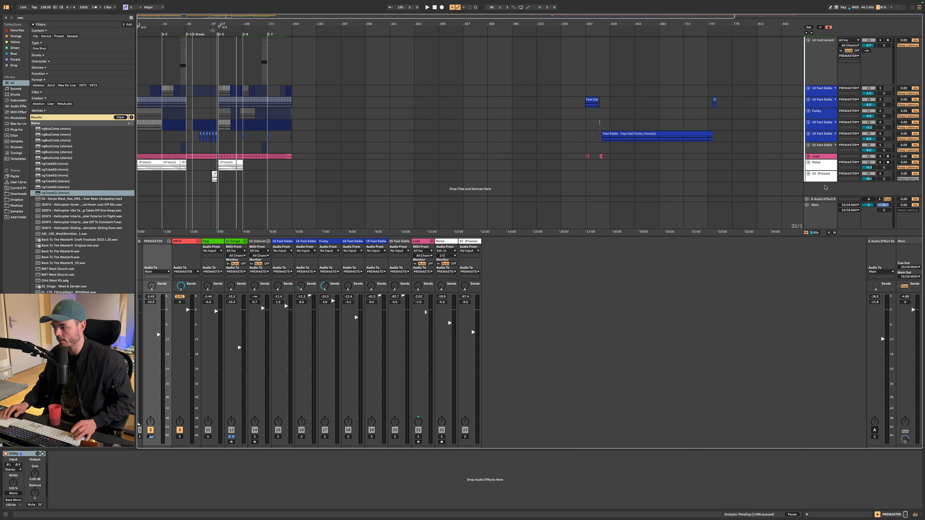
scroll(834, 171, "up", 5)
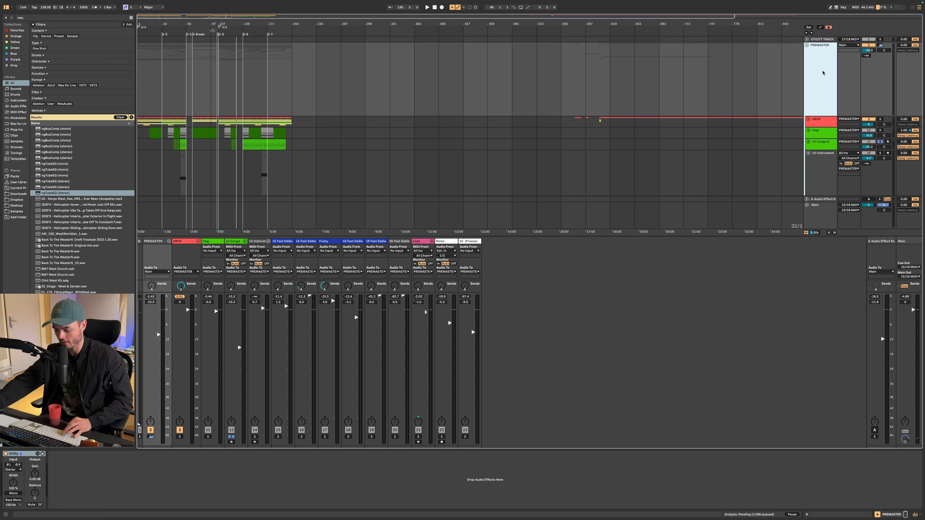
Step: Play the full mix without any solo and solo the 14 Instrument track after listening
key("space")
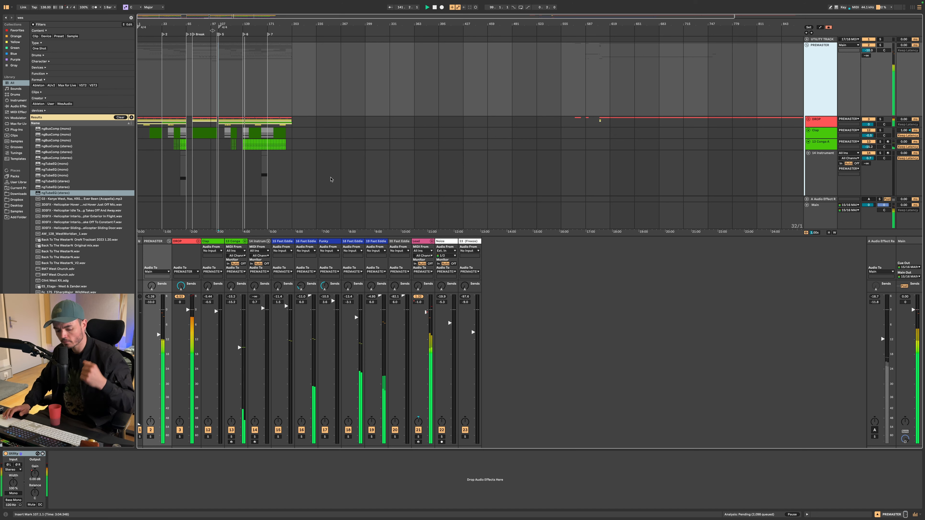
key("space")
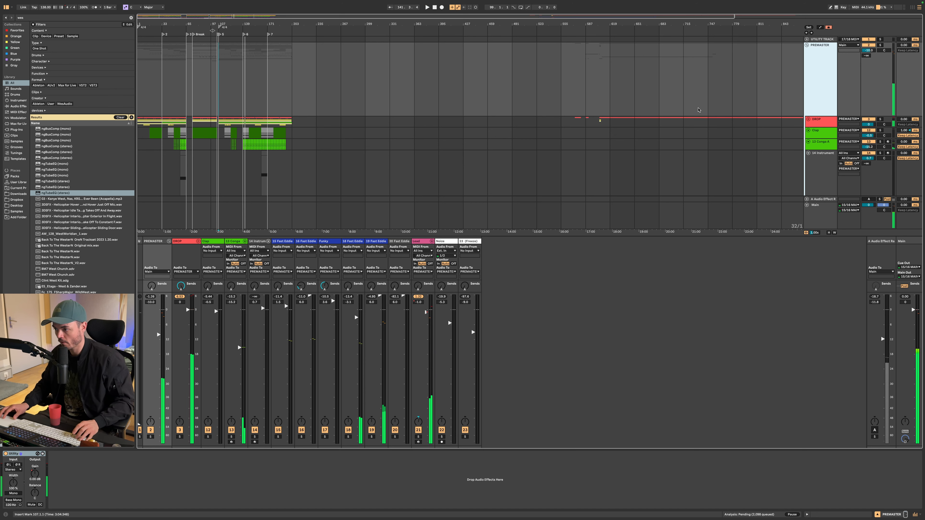
left_click(817, 173)
key("a")
key("a")
key("s")
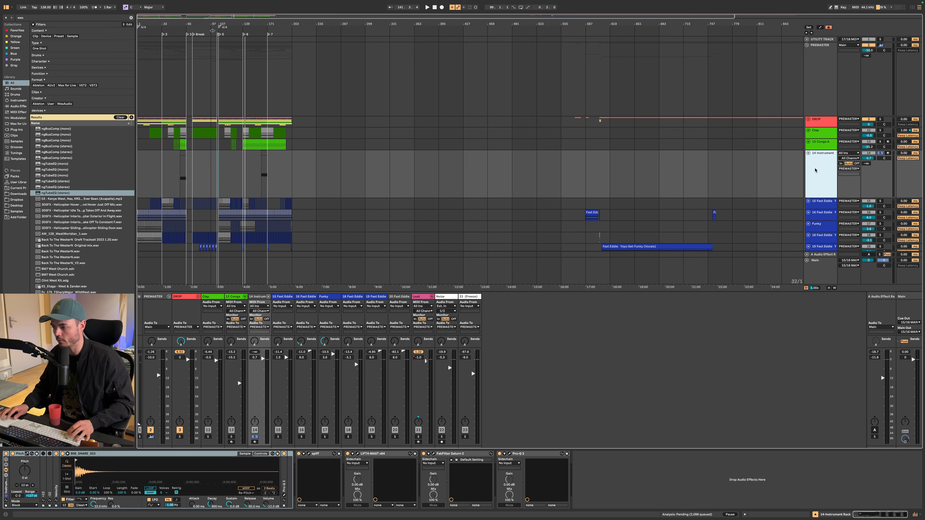
Step: Connect the Main track's ngTubeEQ to the hardware unit USB ID:8557 and reset it to the Default preset
left_click(815, 272)
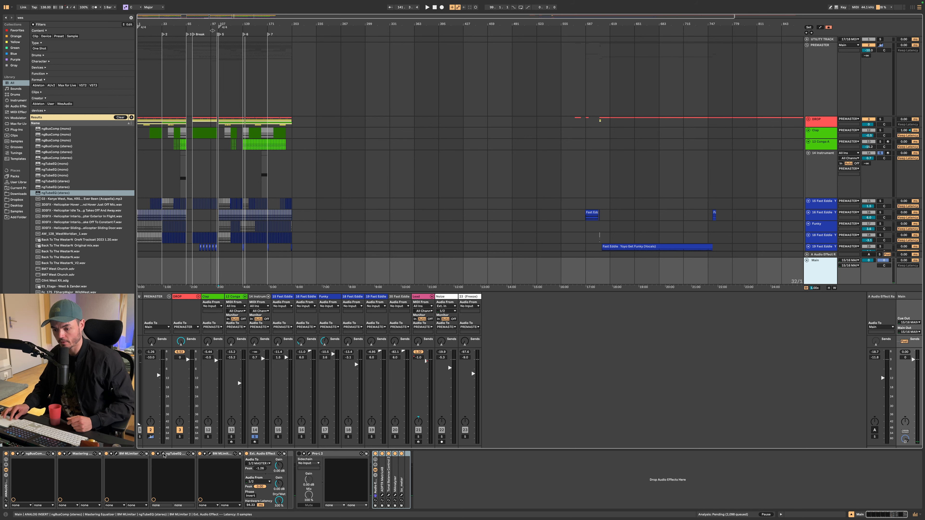
left_click_drag(429, 237, 507, 155)
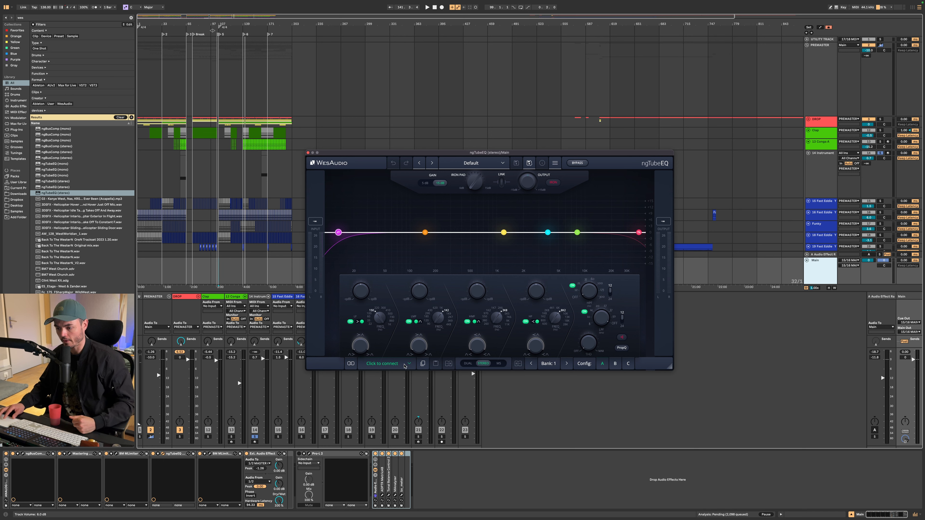
left_click(404, 364)
left_click(382, 349)
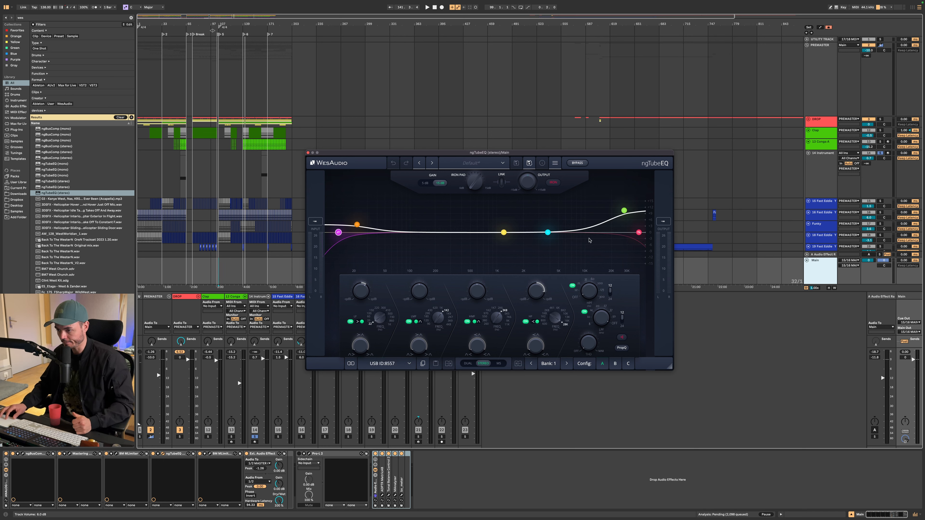
left_click(555, 164)
left_click(575, 204)
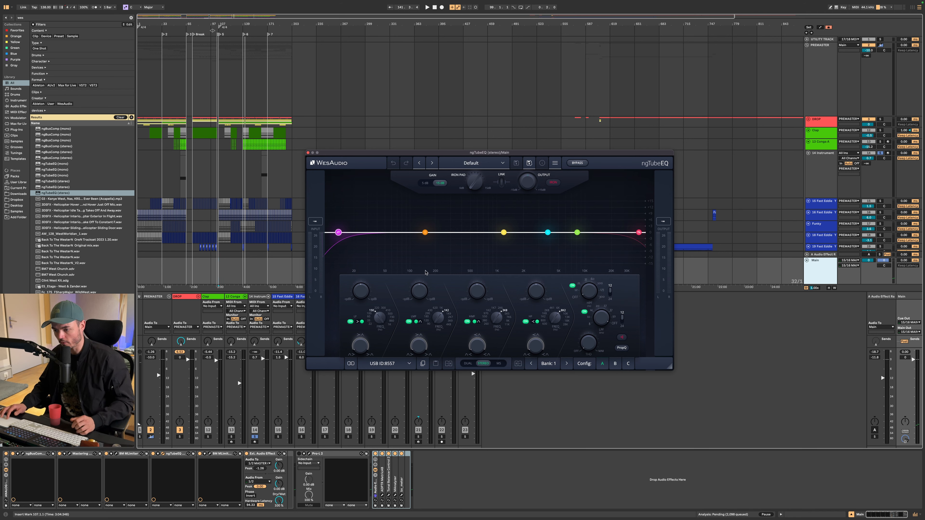
Step: Play the mix and, in ngTubeEQ, move the LF band to a much lower frequency with 0.50 dB gain and shift the green band higher
key("space")
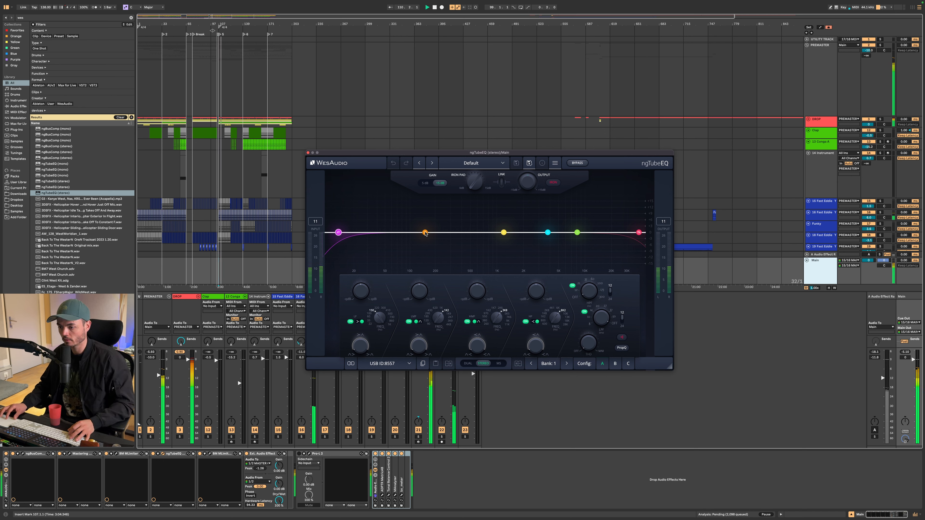
left_click_drag(426, 233, 369, 232)
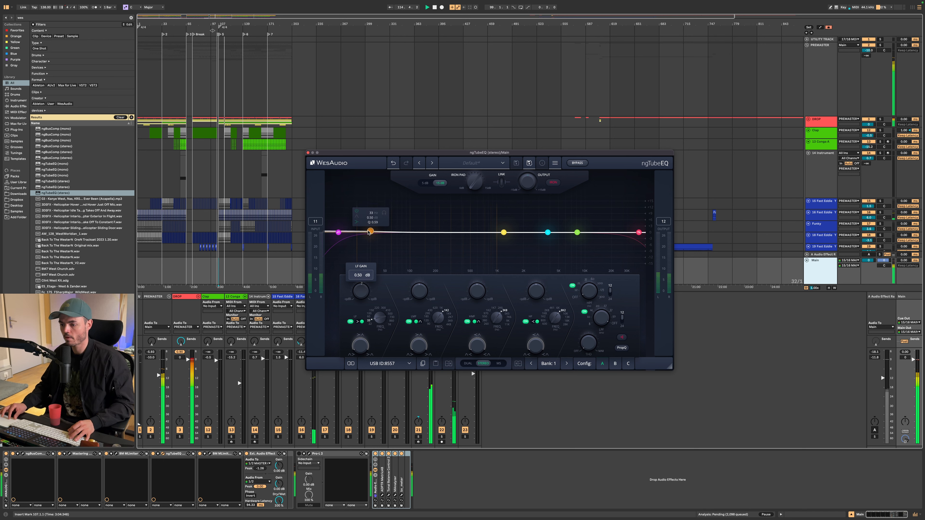
left_click_drag(577, 232, 599, 233)
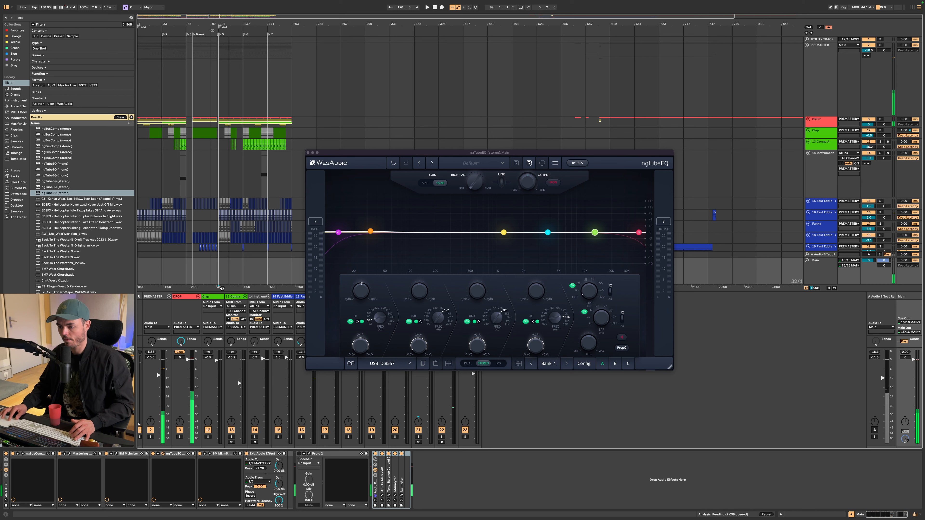
Step: Check the Clap and DROP device chains and move the first BM MLimiter after ngTubeEQ in the Main track's analog insert rack
left_click(215, 296)
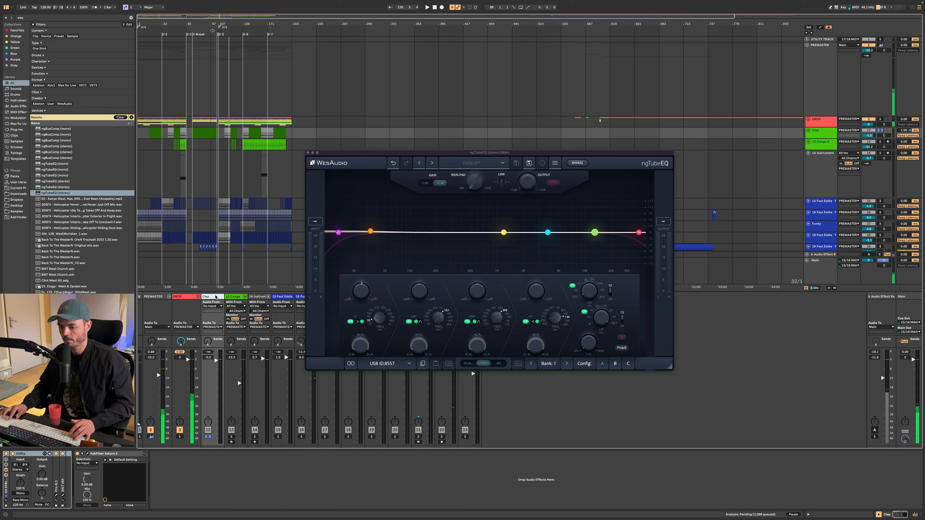
left_click(179, 297)
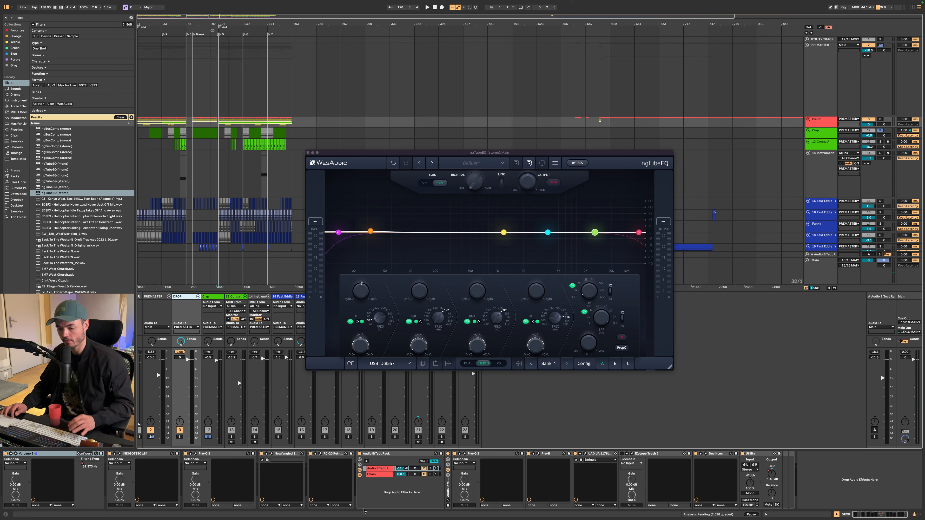
left_click(833, 273)
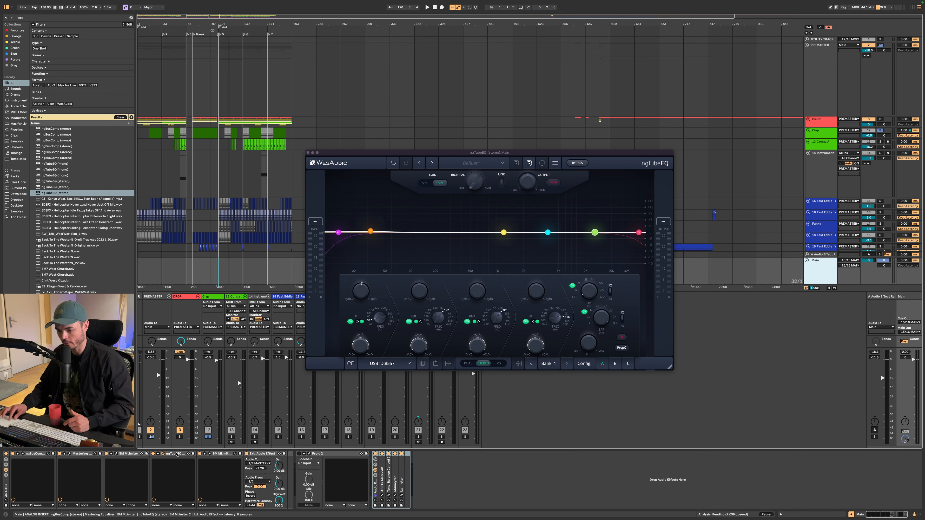
left_click_drag(129, 455, 202, 458)
Step: Open both BM MLimiter plug-in windows, arrange them side by side and close the ngTubeEQ window
left_click(163, 454)
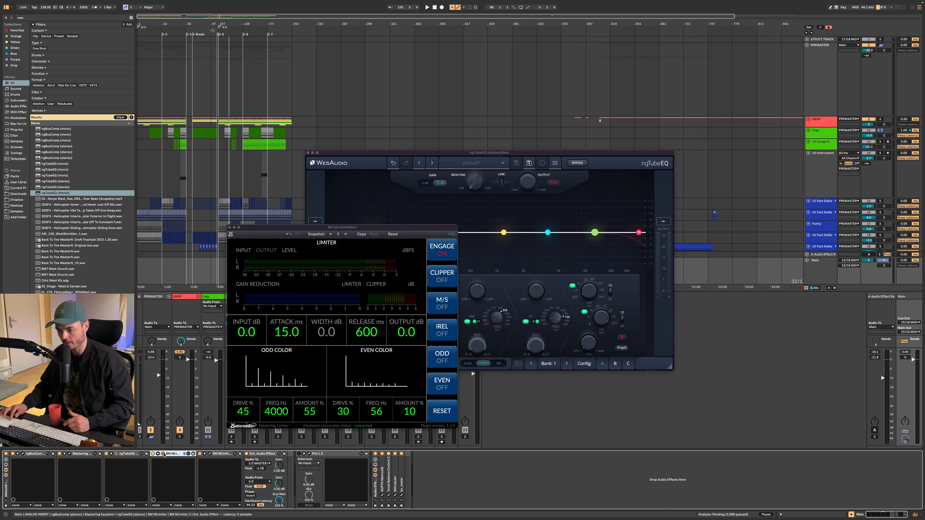
left_click(210, 454)
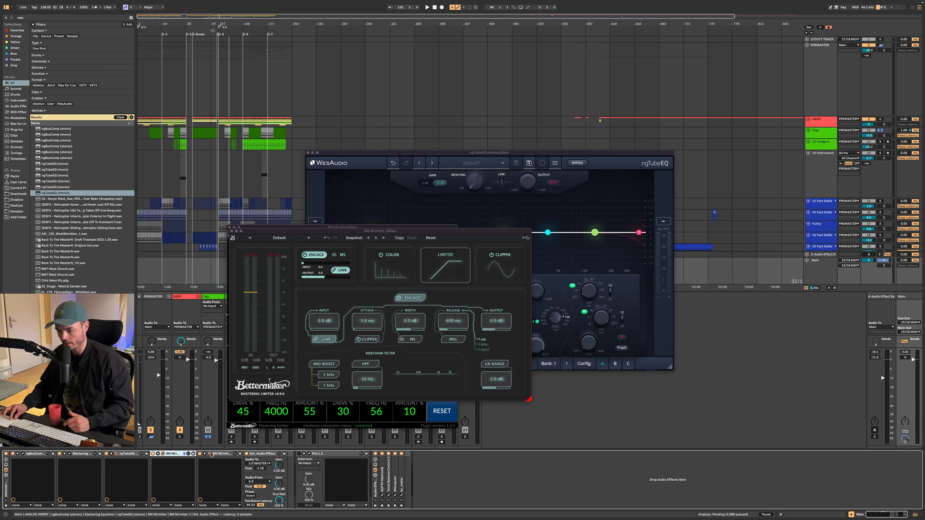
left_click_drag(342, 232, 566, 259)
left_click(309, 153)
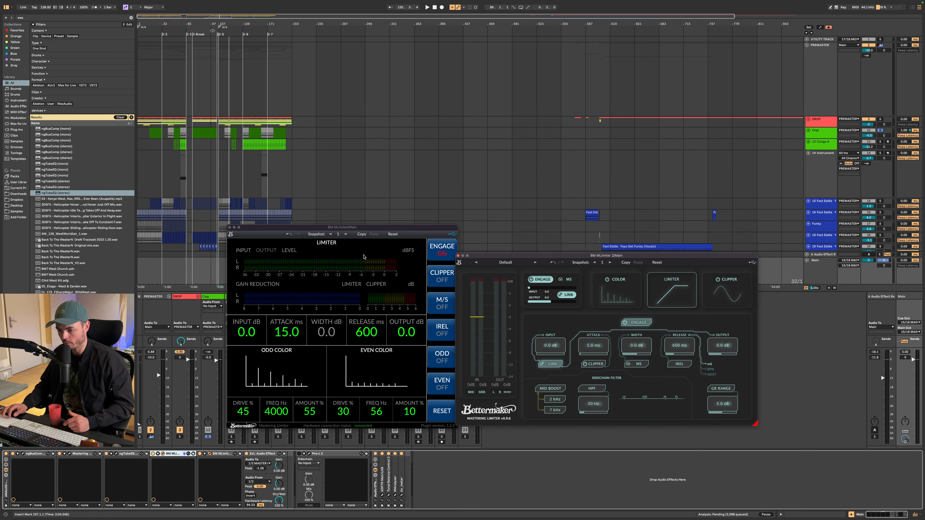
Step: Enable Odd Color in the first BM MLimiter with 1% drive, a frequency of 1250 Hz and an amount of 1%
left_click(438, 359)
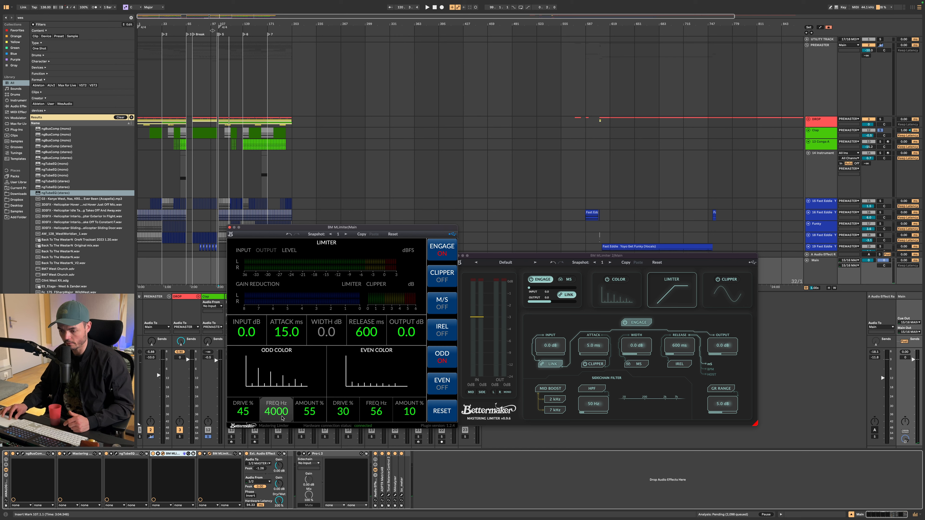
left_click_drag(283, 417, 247, 433)
left_click_drag(310, 412, 313, 436)
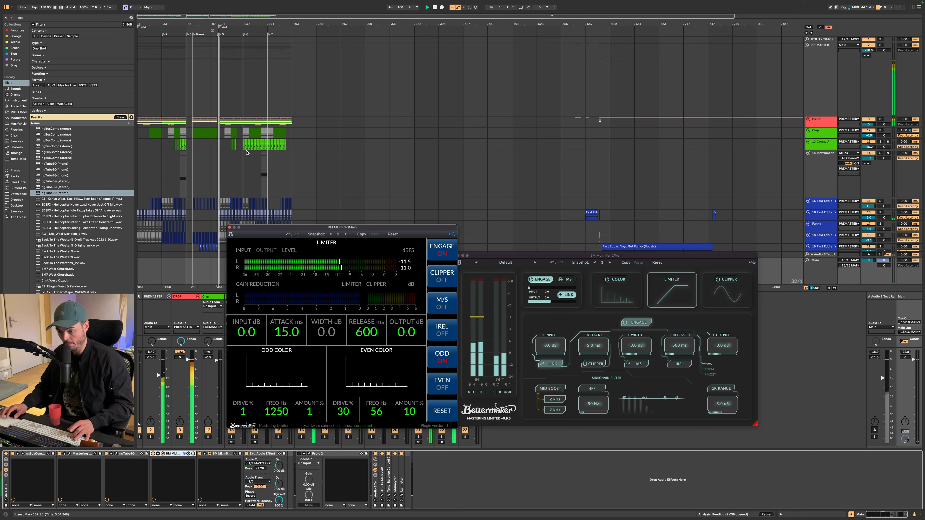
Step: Audition the Odd Color amount between 1% and 100% while lowering its frequency to 900 Hz
left_click_drag(309, 412, 302, 178)
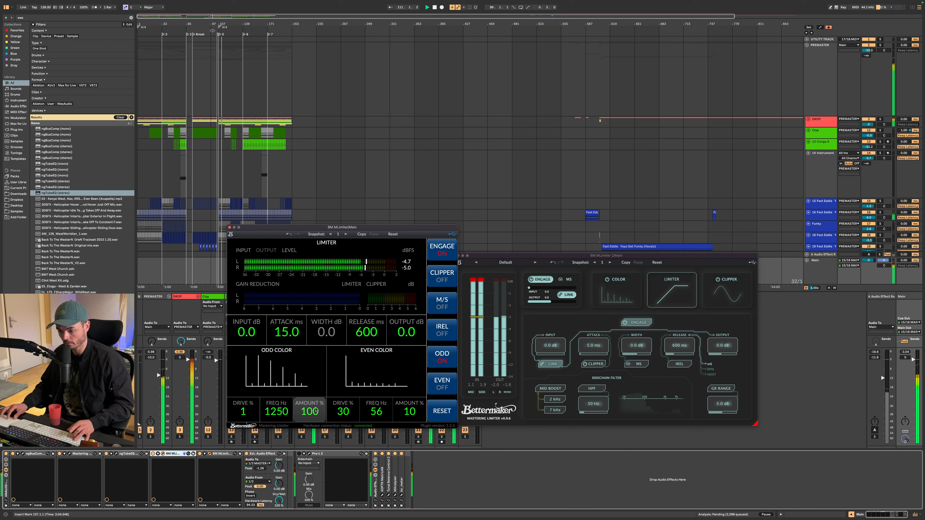
left_click_drag(315, 410, 288, 350)
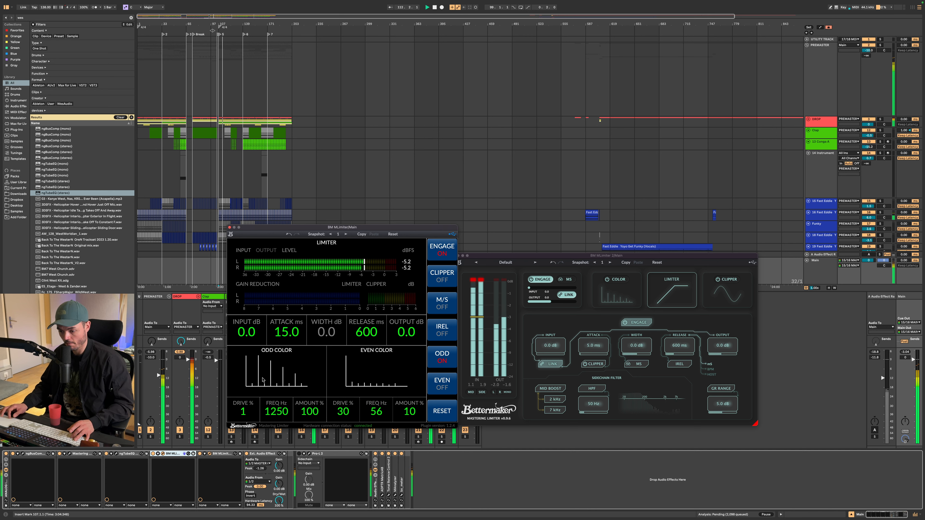
left_click_drag(281, 402, 315, 492)
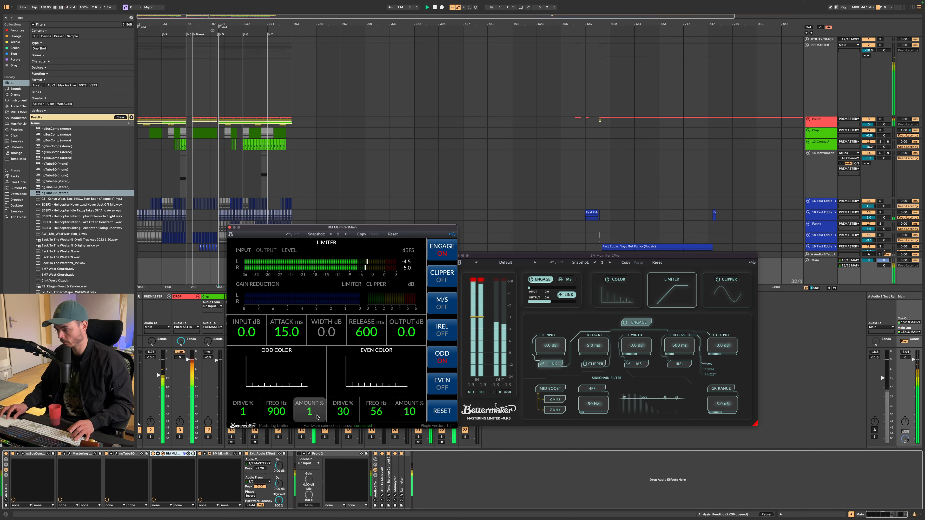
left_click_drag(317, 418, 317, 224)
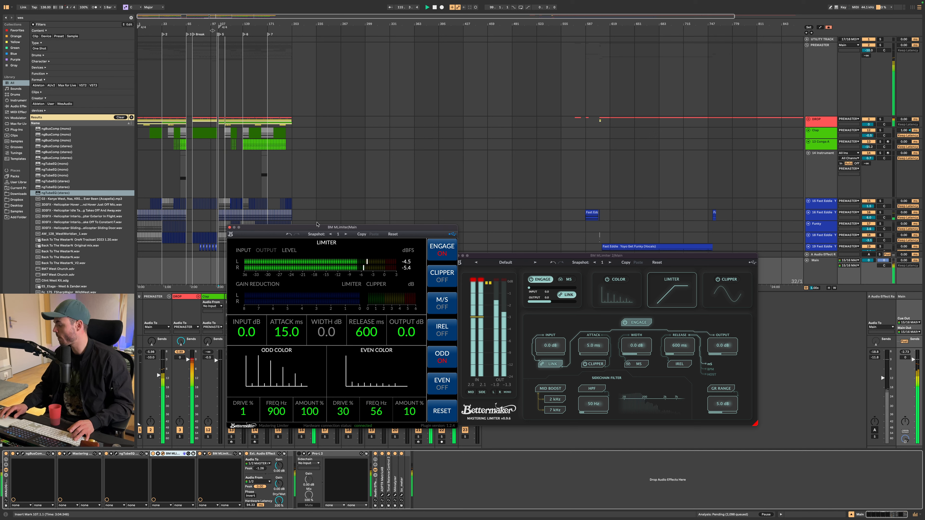
Step: Reduce the Odd Color amount to 15% and set its frequency to 1050 Hz
left_click_drag(310, 411, 307, 455)
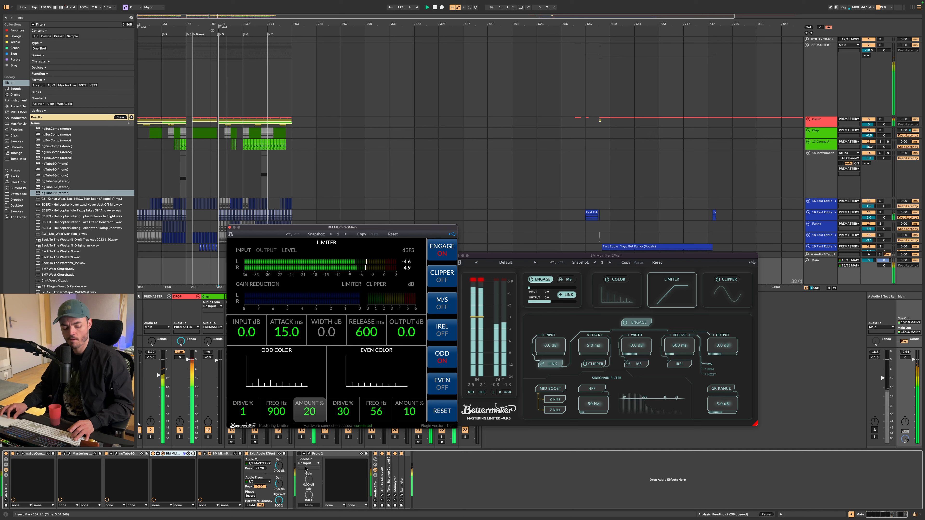
left_click_drag(305, 469, 305, 472)
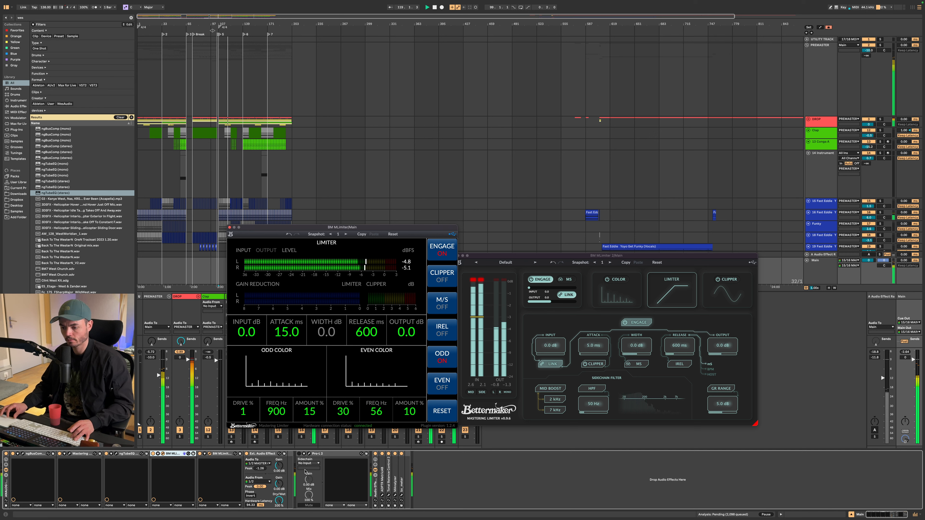
left_click_drag(278, 412, 278, 407)
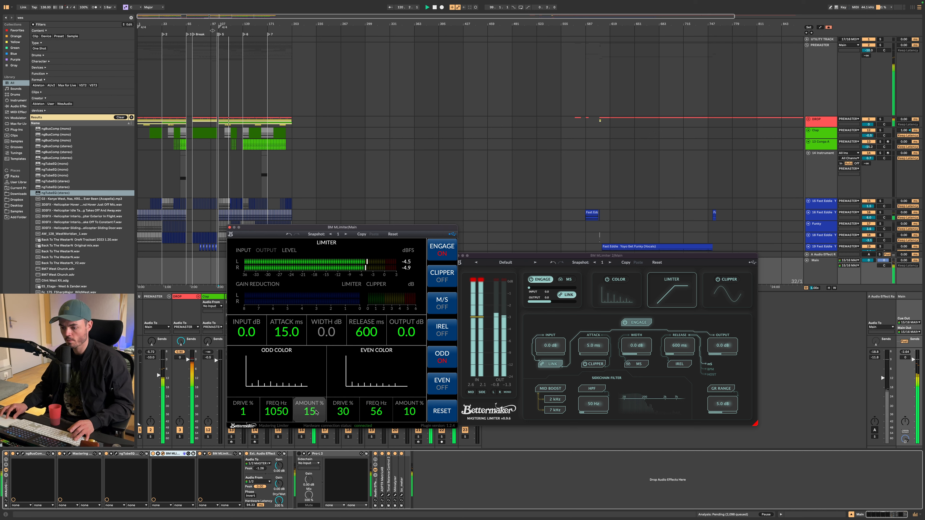
Step: Audition Odd Color with amount and drive at 100%, and settle on 1% drive and a 25% amount
double_click(317, 412)
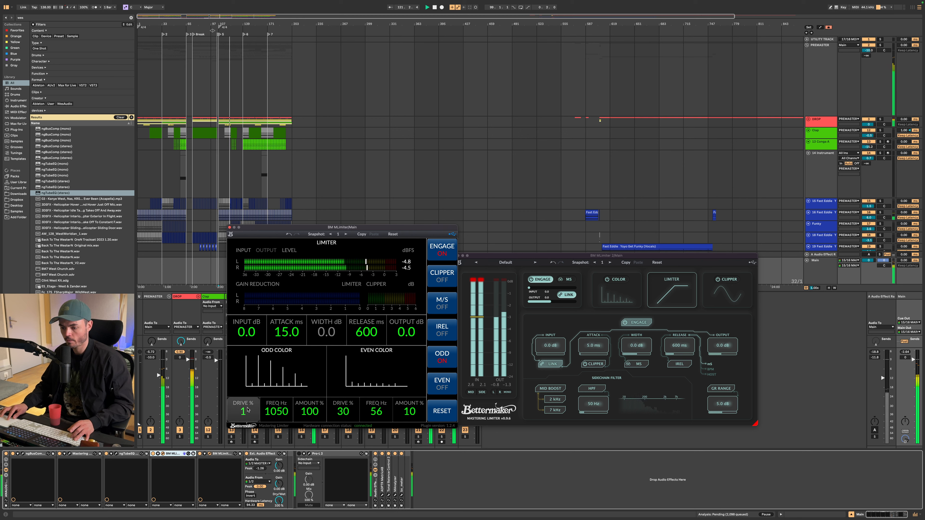
double_click(243, 411)
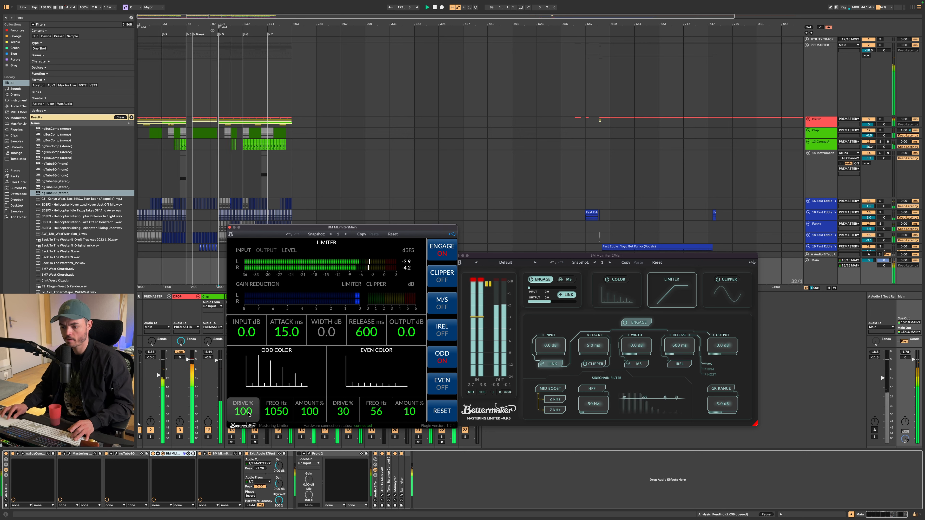
double_click(248, 414)
mouse_move(306, 410)
left_mouse_down()
mouse_move(307, 438)
mouse_move(307, 399)
left_mouse_up()
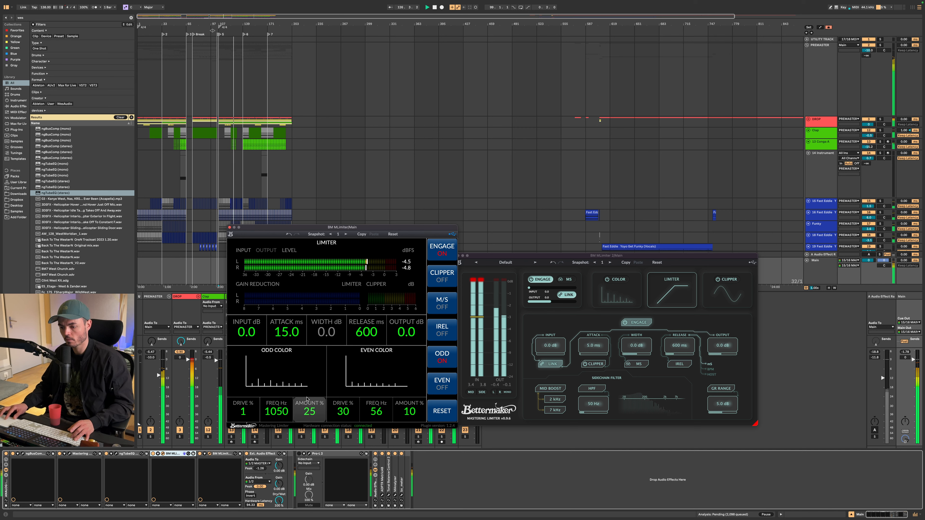
Step: Compare Odd Color on and off, set its frequency to 900 Hz and the limiter release to 321 ms, and close this plug-in window
left_click(443, 356)
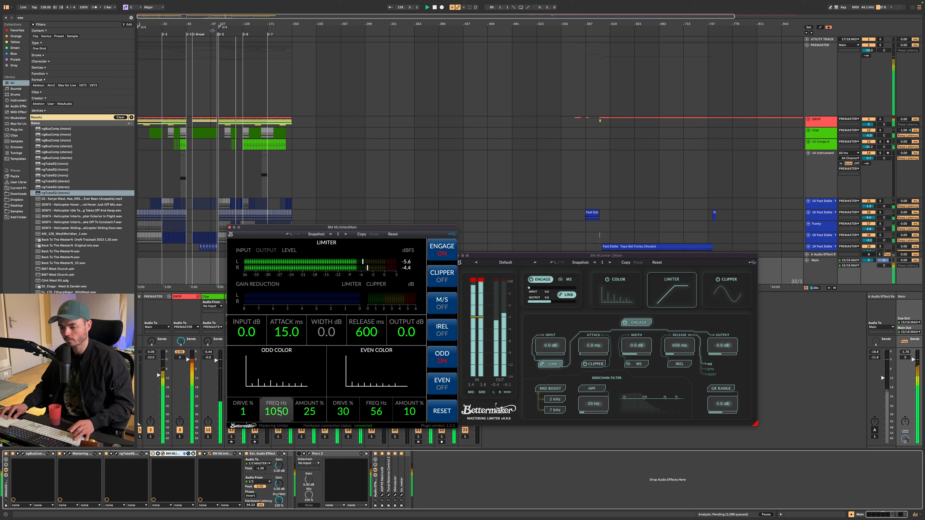
scroll(274, 412, "down", 2)
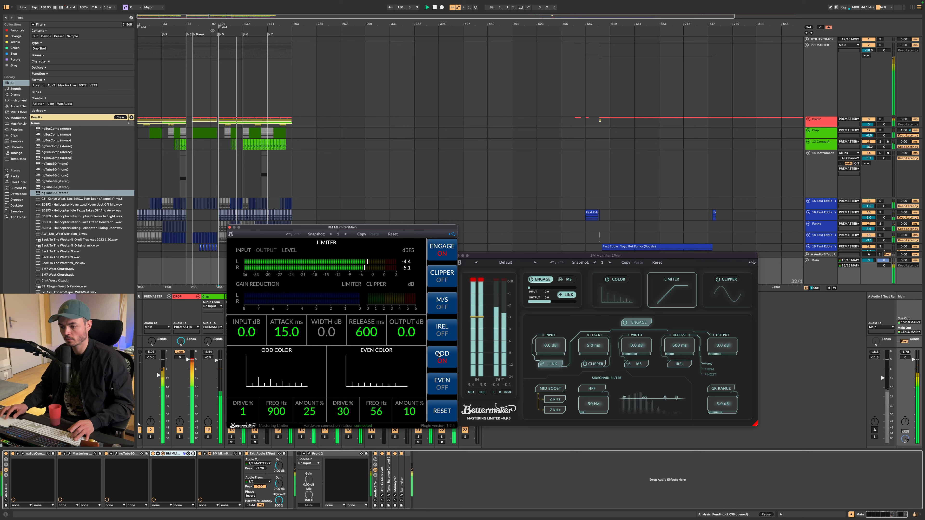
scroll(370, 342, "down", 5)
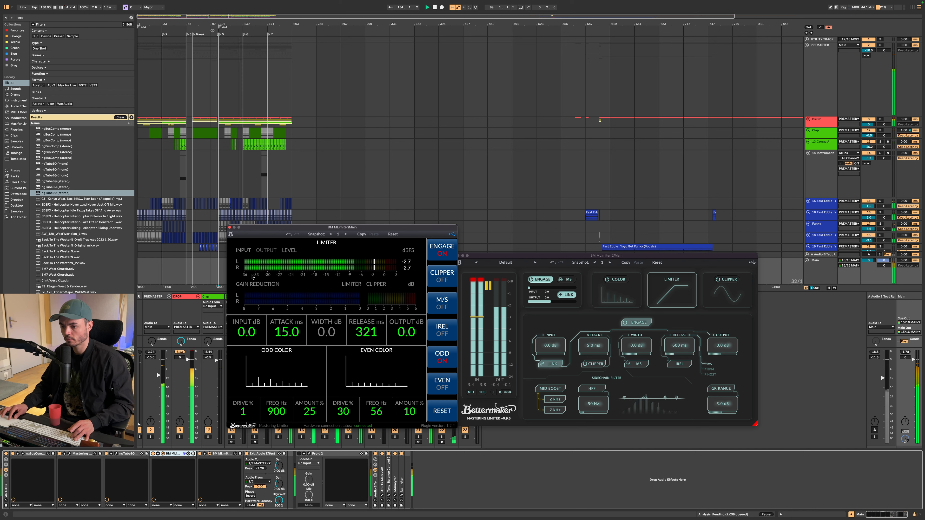
left_click(230, 228)
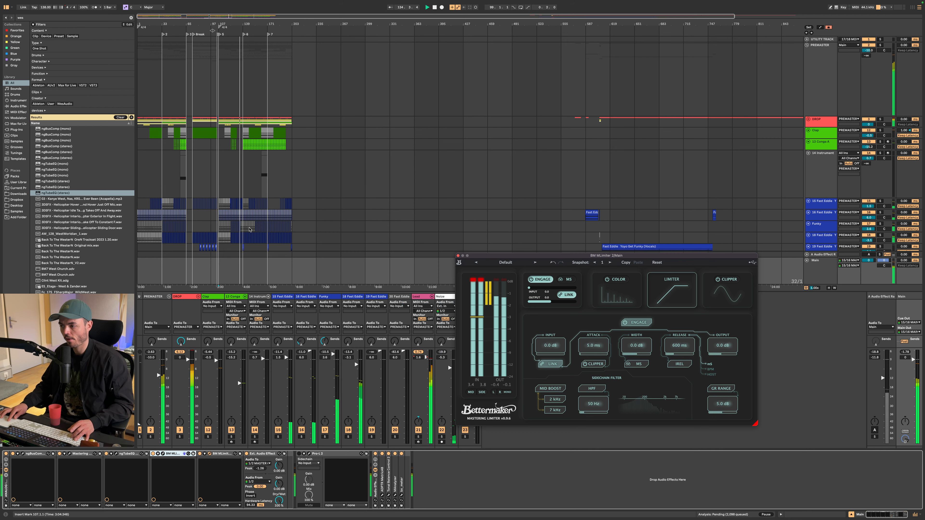
Step: Select the PREMASTER track and compare playback from the break at bar 73, the section at bar 107 and an earlier section
left_click(820, 87)
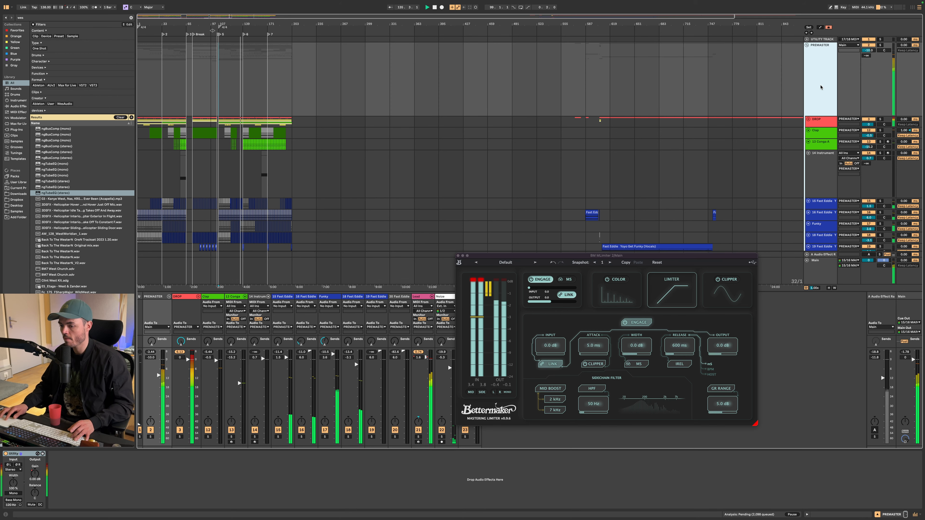
left_click(200, 94)
key("space")
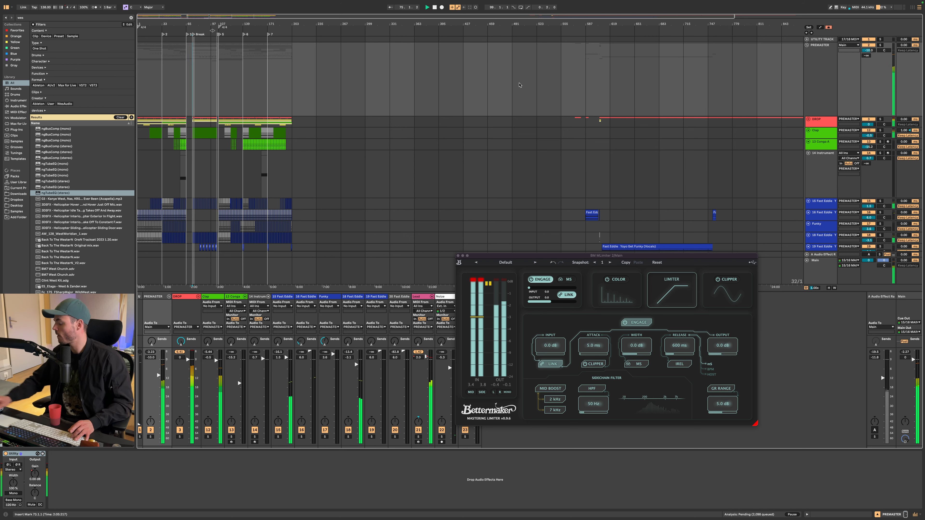
left_click(223, 95)
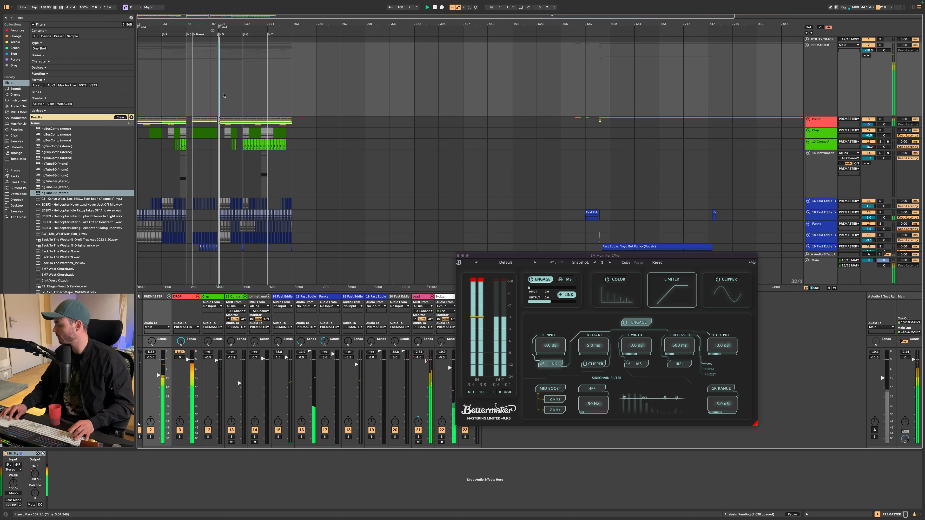
left_click(193, 87)
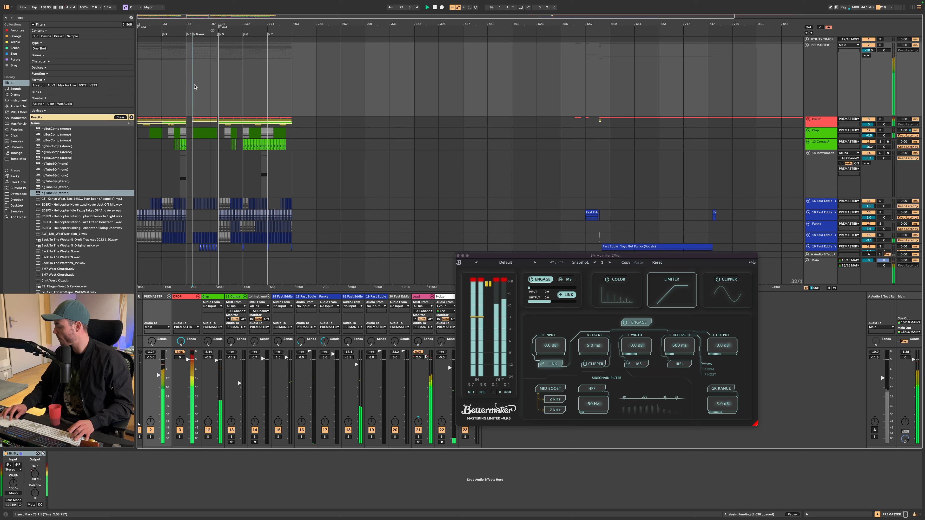
left_click(186, 82)
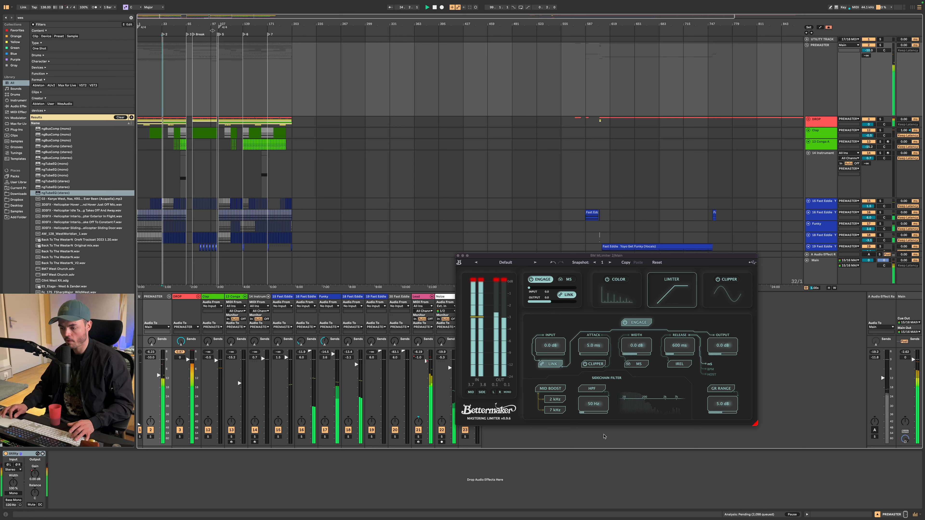
Step: Enable the clipper in the second BM MLimiter, open its clipper page and set the clipper amount to 45%
left_click(723, 295)
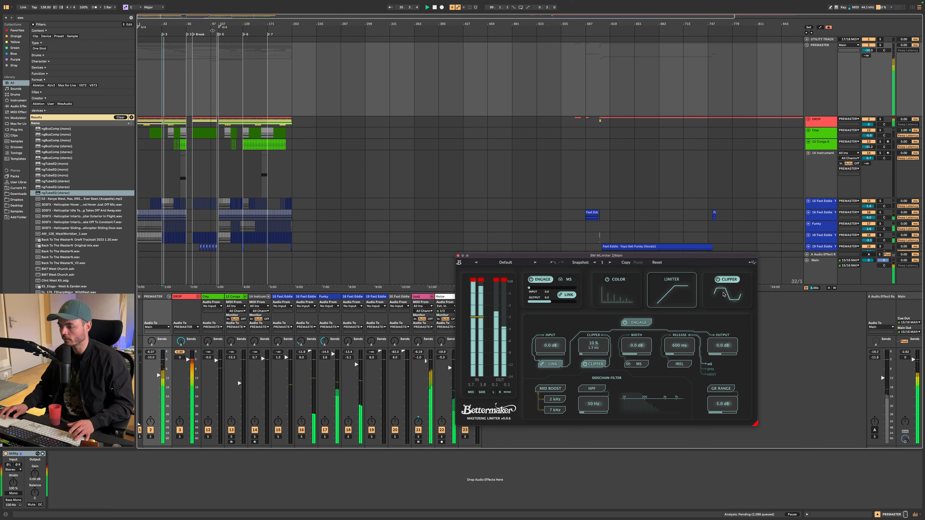
left_click(724, 295)
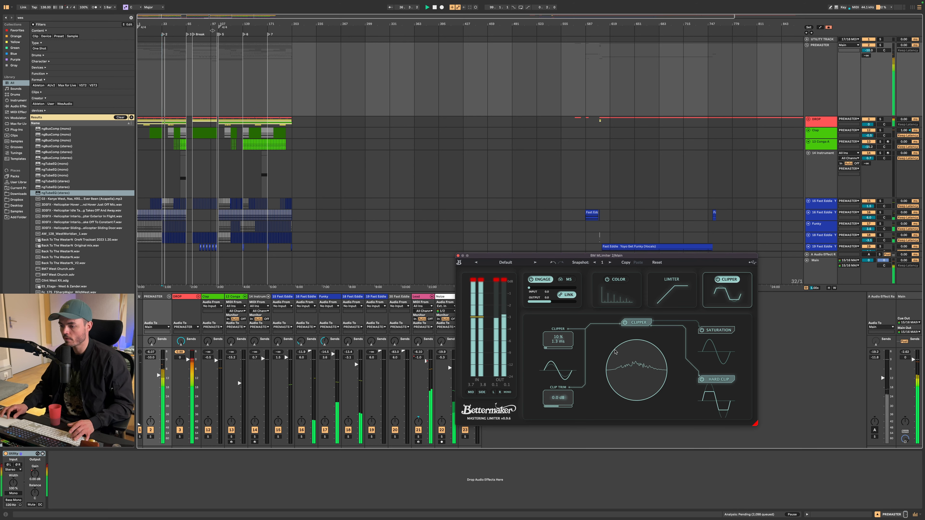
left_click_drag(562, 340, 570, 299)
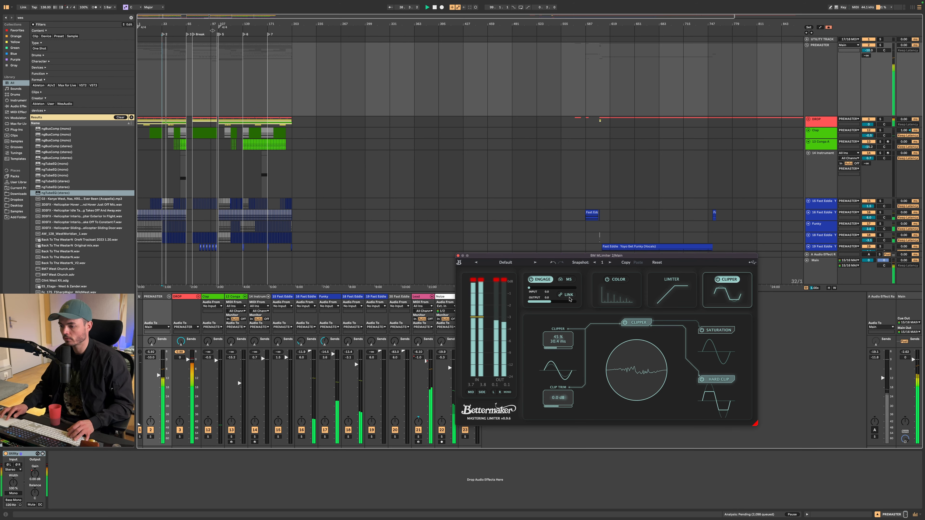
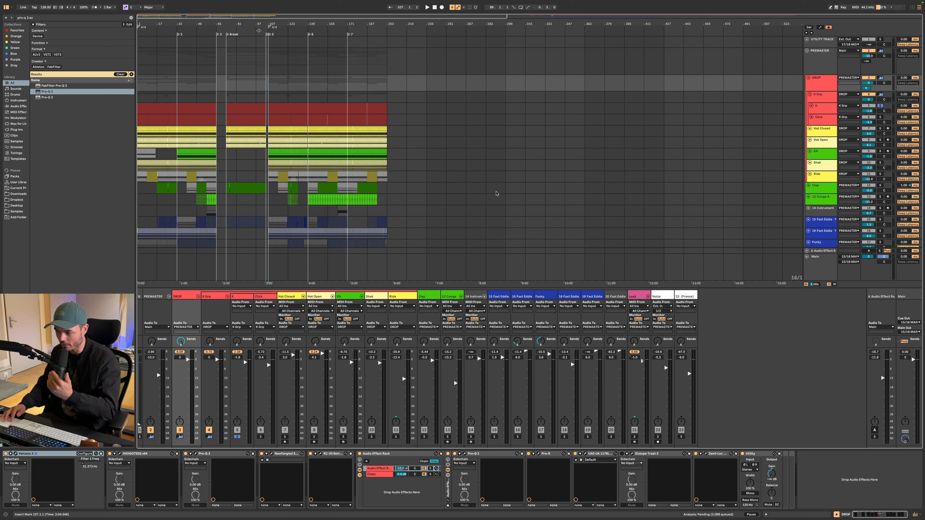
Step: Open the Limitless limiter on the Main track, check it during playback from bar 139, and close its window
left_click(828, 270)
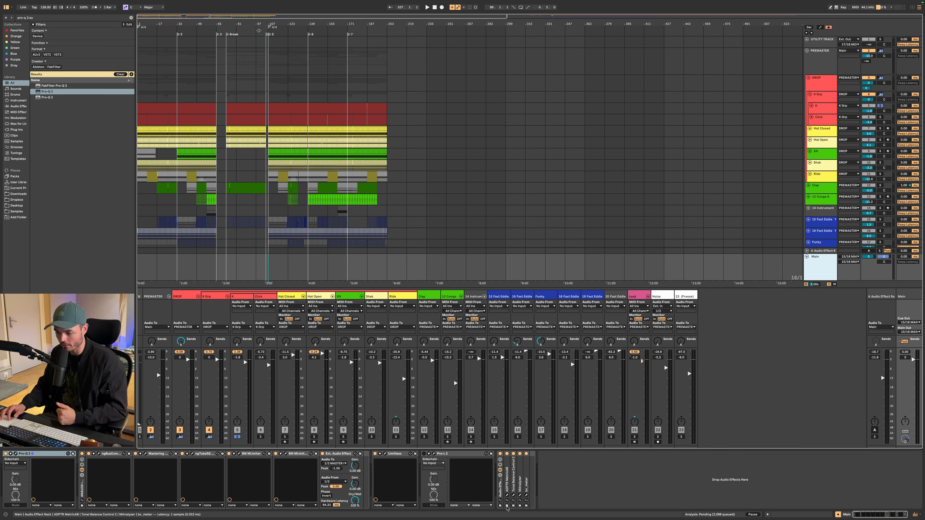
left_click(385, 454)
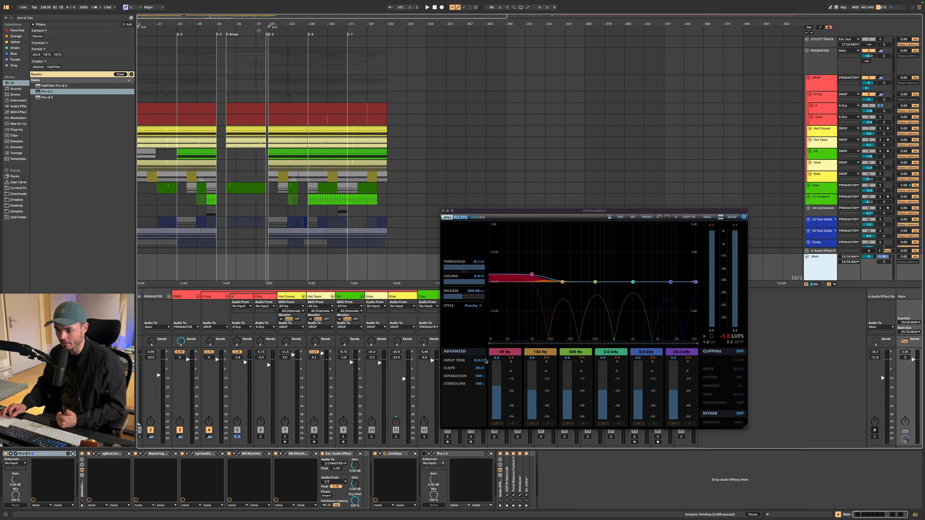
left_click(308, 97)
key("space")
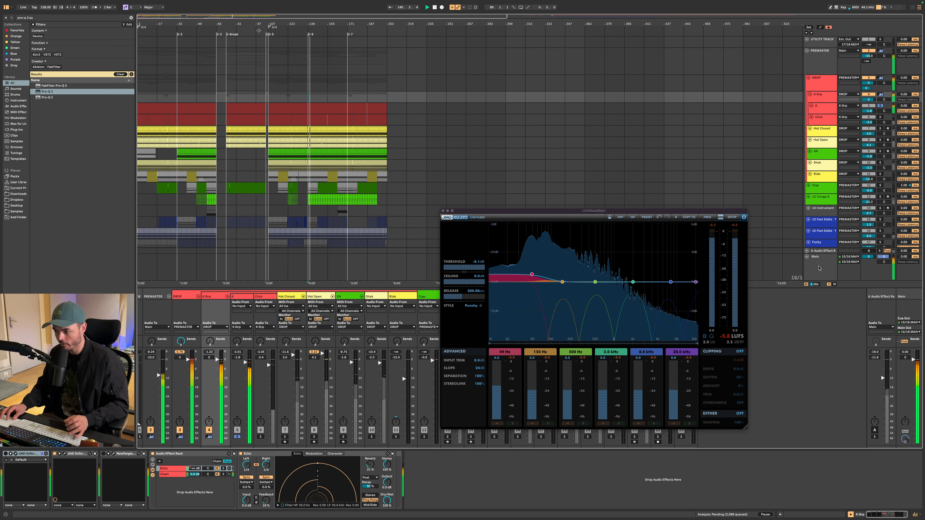
left_click(827, 190)
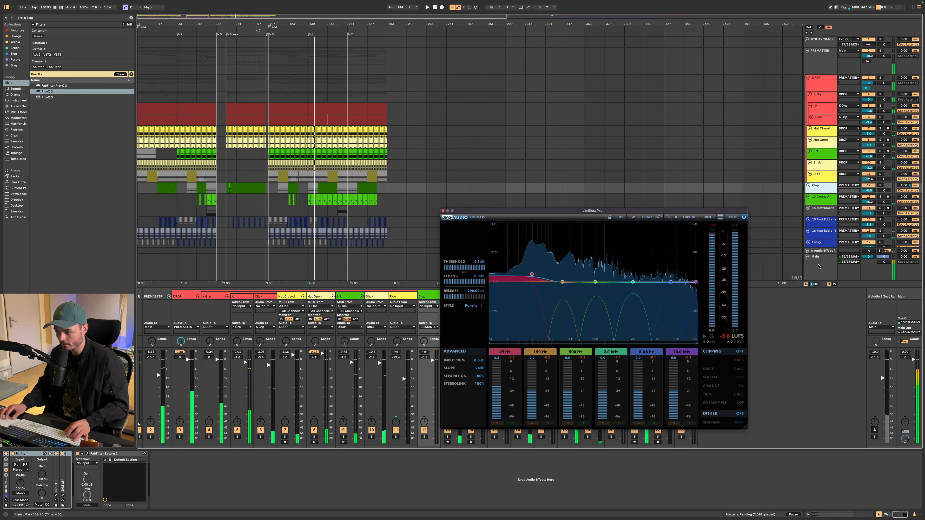
key("space")
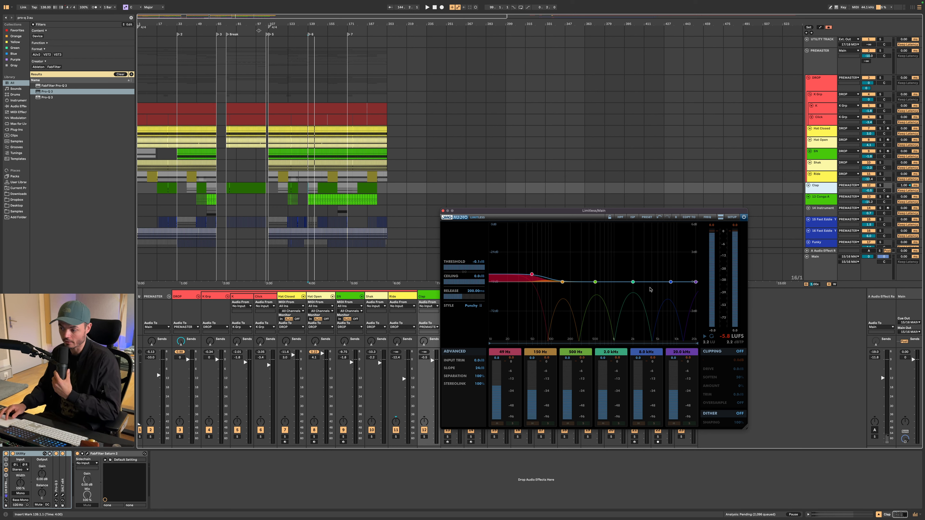
left_click(819, 258)
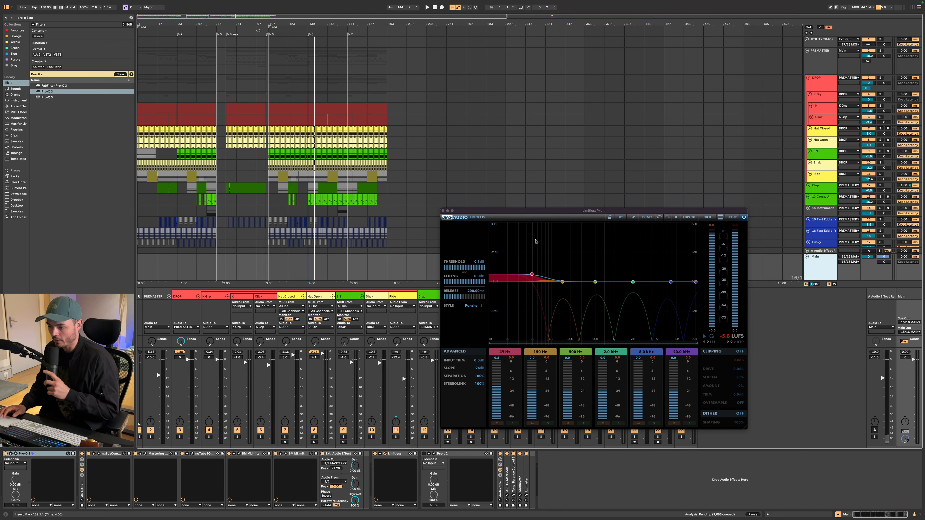
left_click(443, 211)
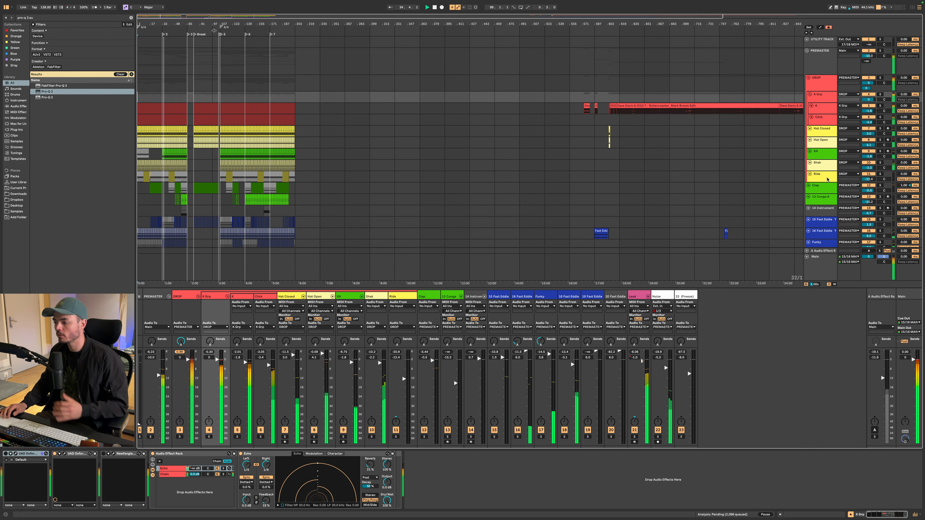
Step: Search for Lace x64 and add the LACE limiter at the end of the Lead track's device chain
scroll(834, 241, "down", 5)
left_click(821, 210)
left_click_drag(821, 210, 821, 247)
scroll(781, 488, "right", 5)
scroll(780, 488, "right", 3)
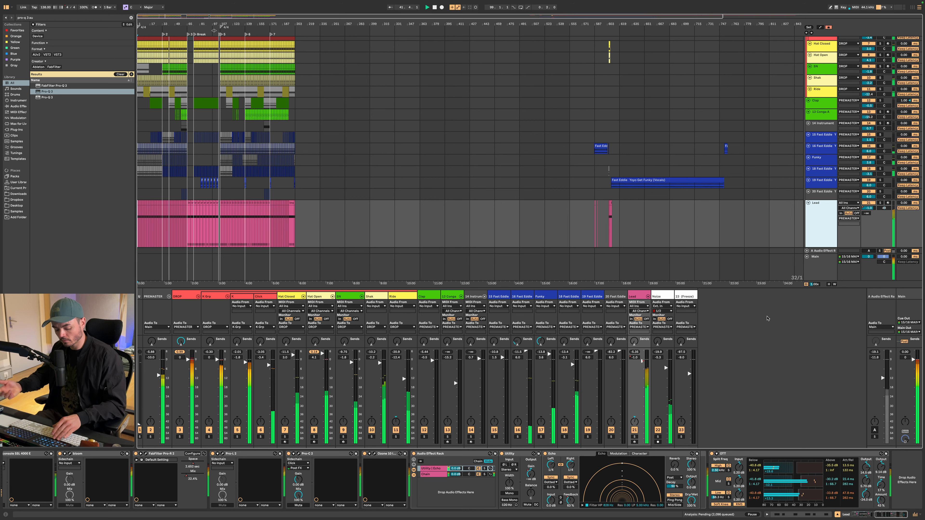
key("super+f")
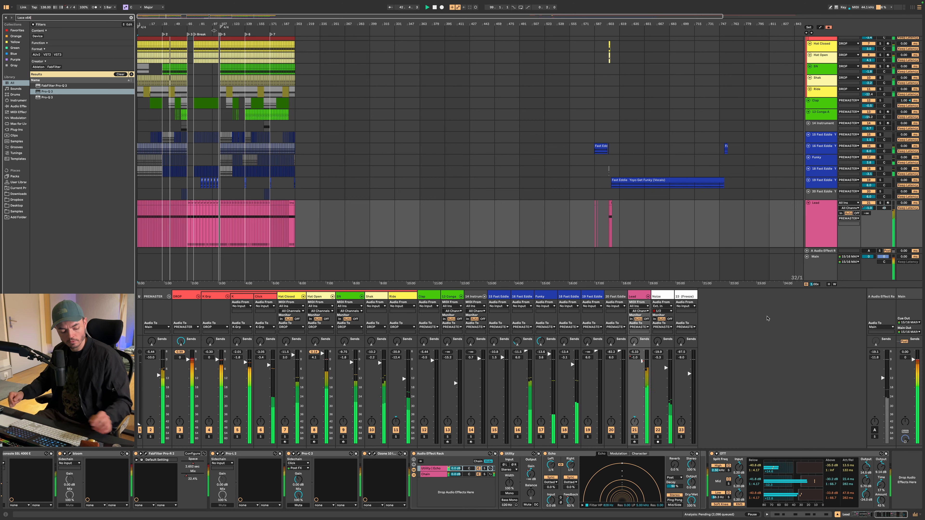
type("Lace x64")
key("Return")
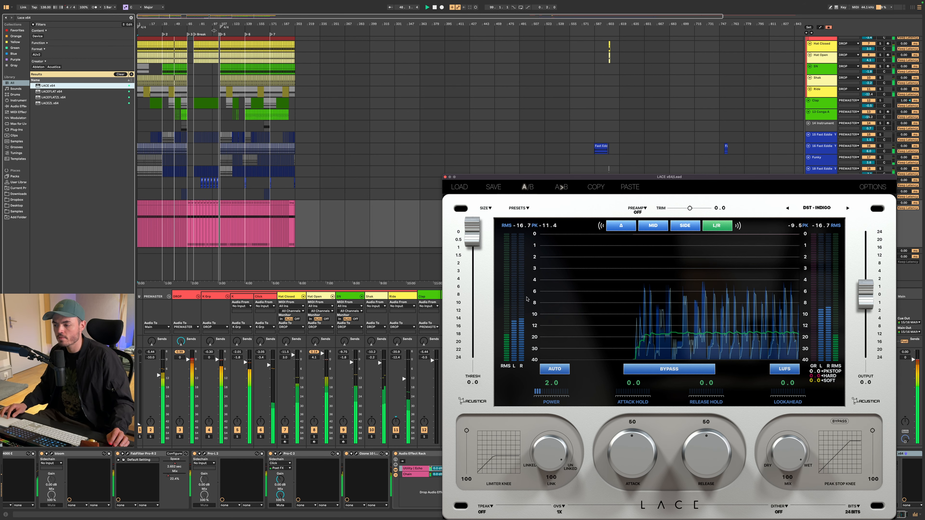
Step: Set both the LACE threshold and output to -5.4 while the track plays
left_click_drag(684, 182, 592, 97)
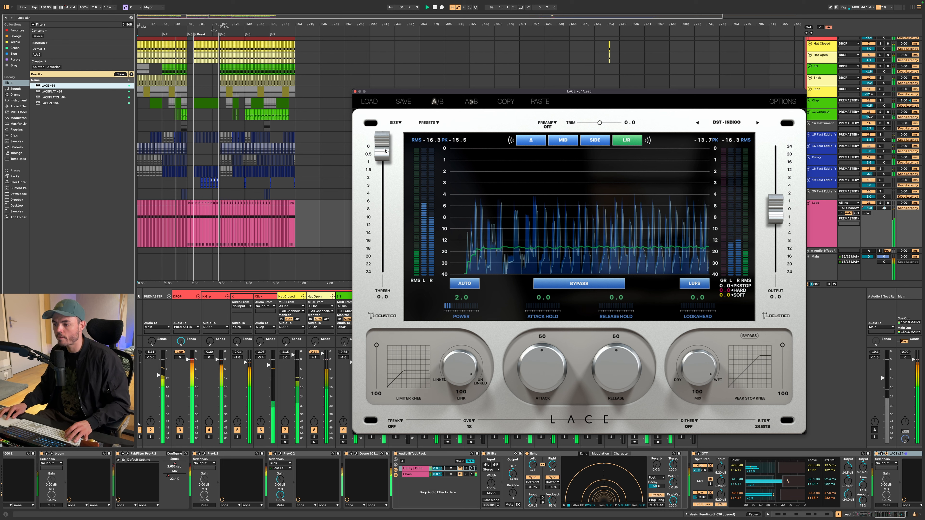
left_click_drag(384, 151, 381, 204)
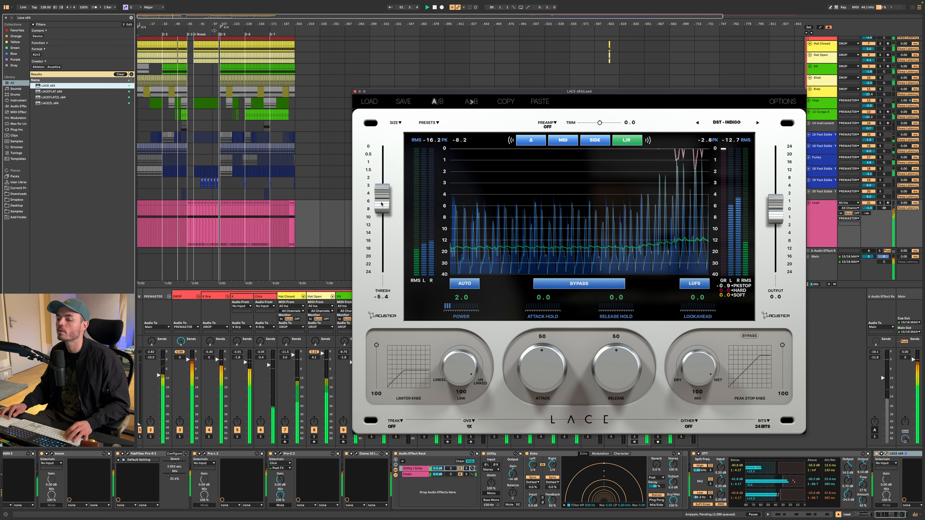
double_click(772, 297)
type("-5.4")
key("Return")
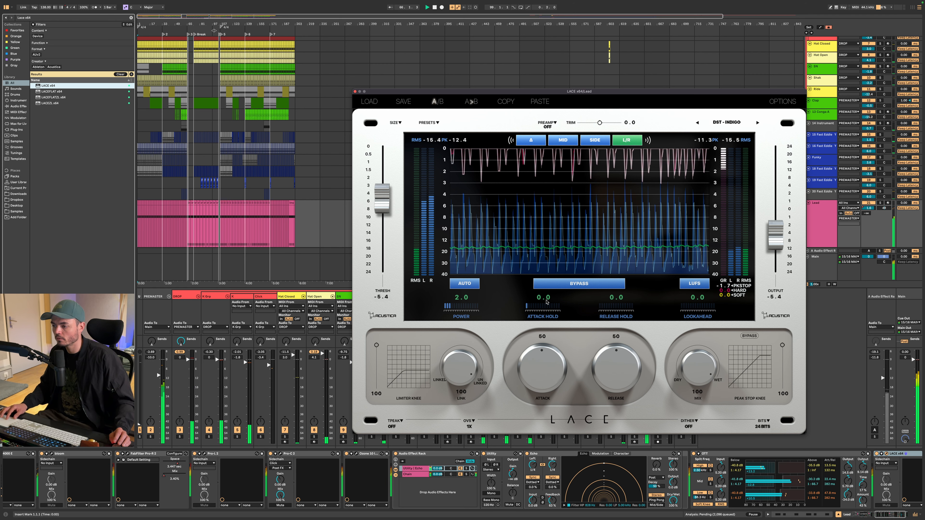
Step: Set LACE's attack hold to 2.3, attack to 16 and release to 76
left_click_drag(547, 297, 548, 292)
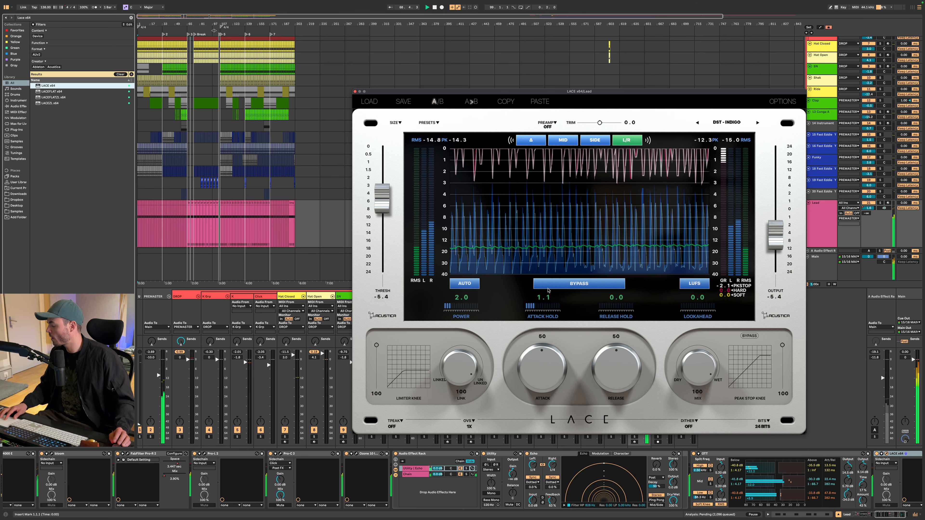
left_click_drag(548, 290, 551, 274)
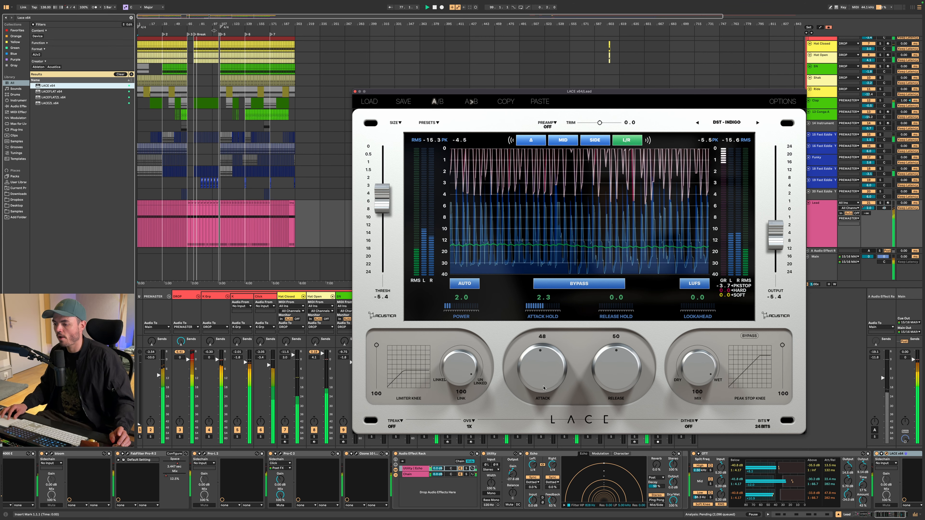
scroll(544, 388, "down", 2)
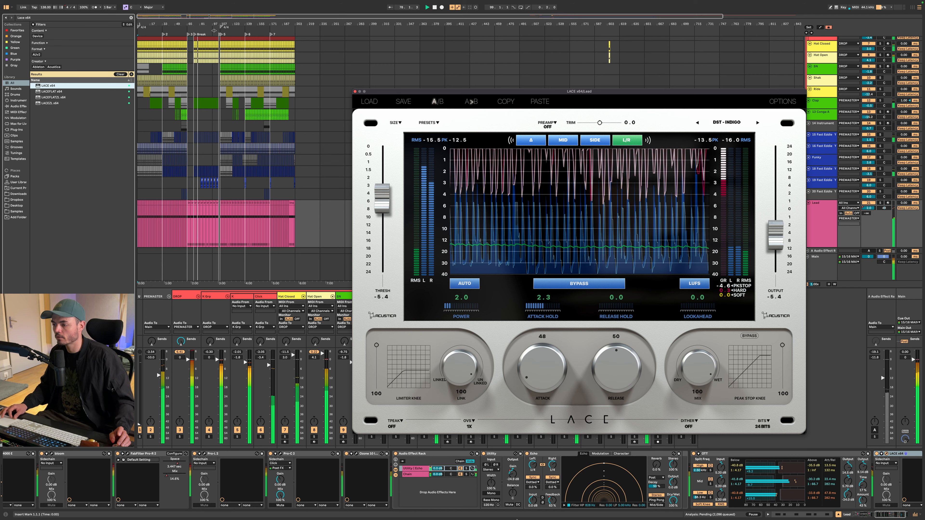
mouse_move(544, 388)
left_mouse_down()
mouse_move(517, 519)
mouse_move(546, 359)
mouse_move(547, 384)
left_mouse_up()
mouse_move(617, 358)
left_mouse_down()
mouse_move(618, 373)
mouse_move(612, 351)
left_mouse_up()
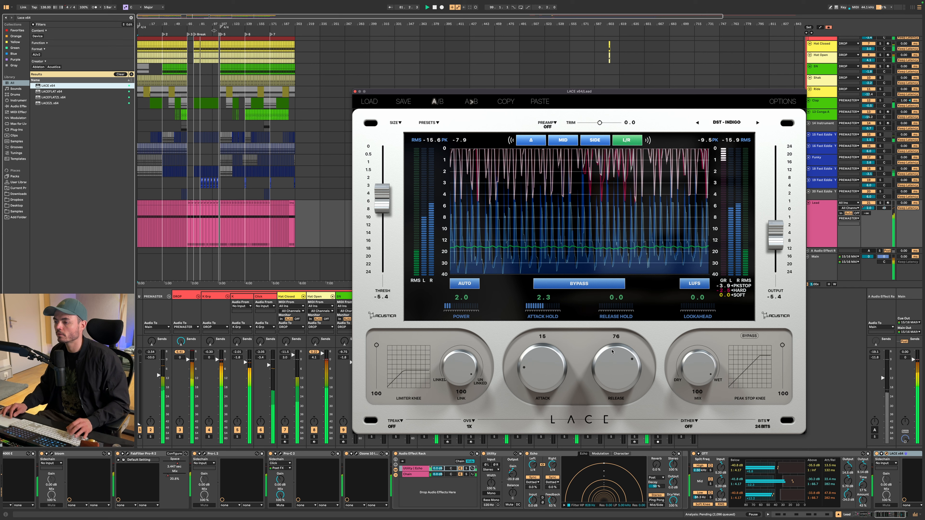
Step: Switch LACE to the Natural Amethyst model, audition the Lead from marker 3, and close the plug-in window
left_click(726, 122)
mouse_move(729, 130)
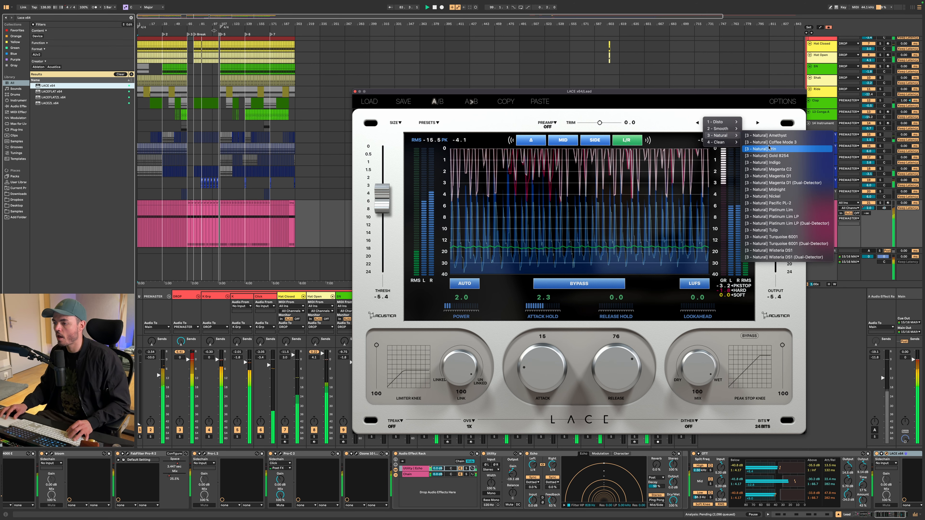
left_click(767, 135)
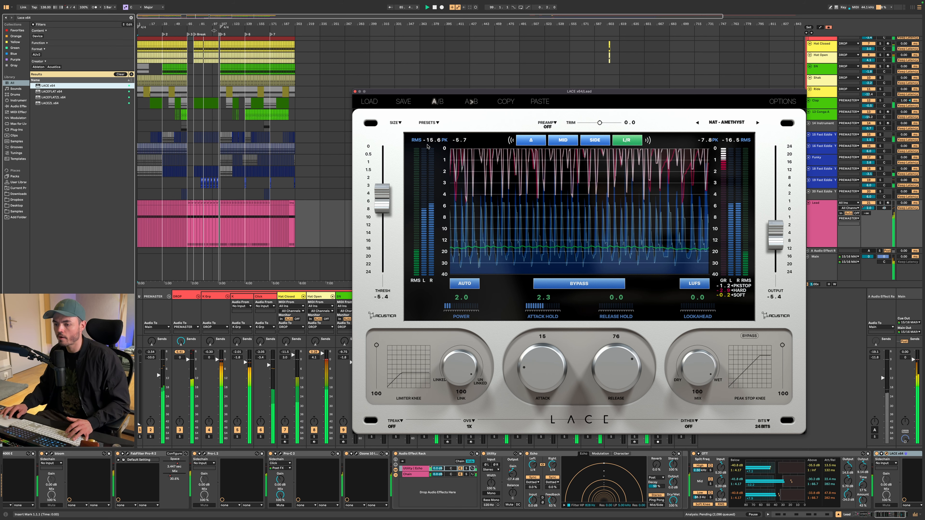
scroll(188, 224, "up", 5)
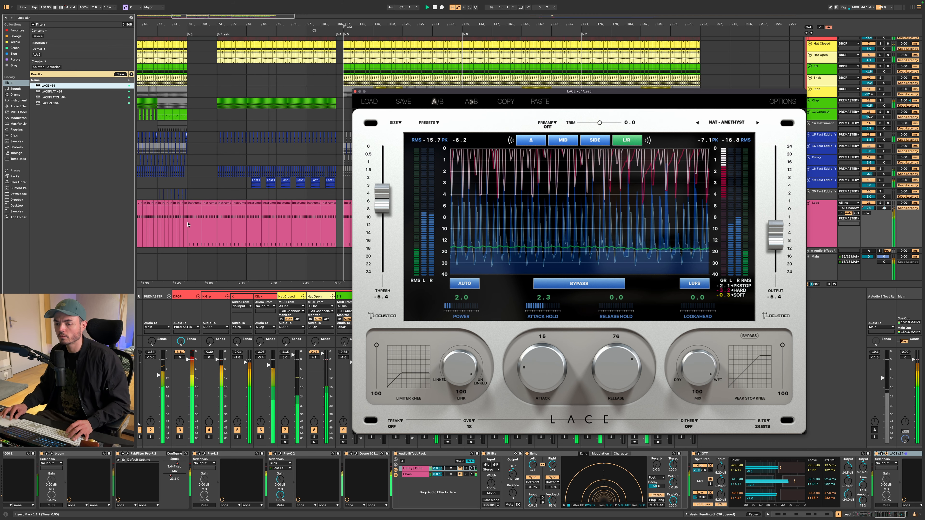
left_click(188, 224)
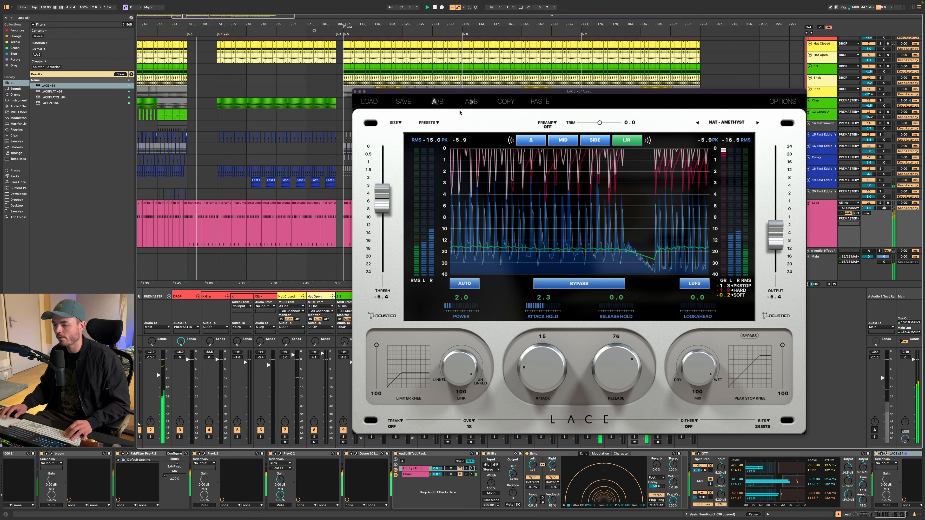
left_click(355, 92)
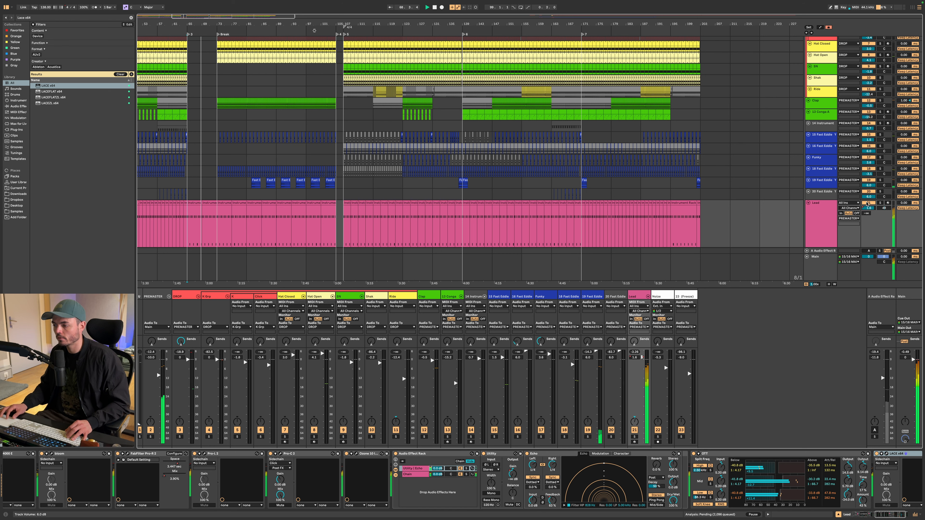
Step: Search for FilterFreak1 and insert it between OTT and LACE on the Lead track
left_click(822, 219)
scroll(805, 485, "right", 3)
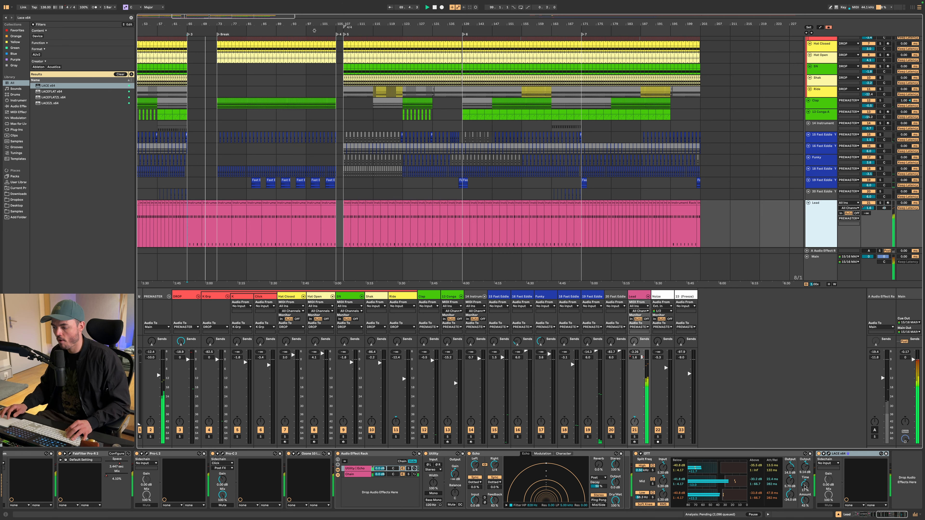
left_click(775, 455)
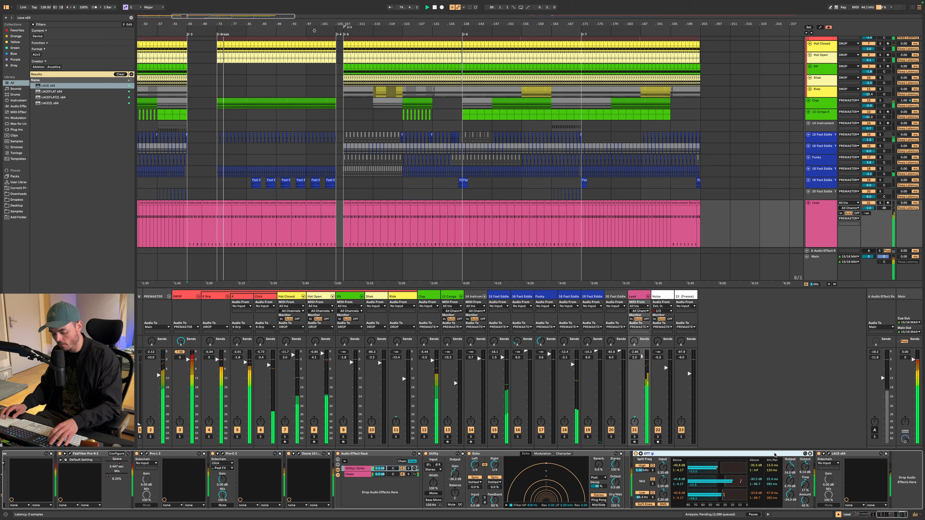
key("super+f")
type("filter freak1")
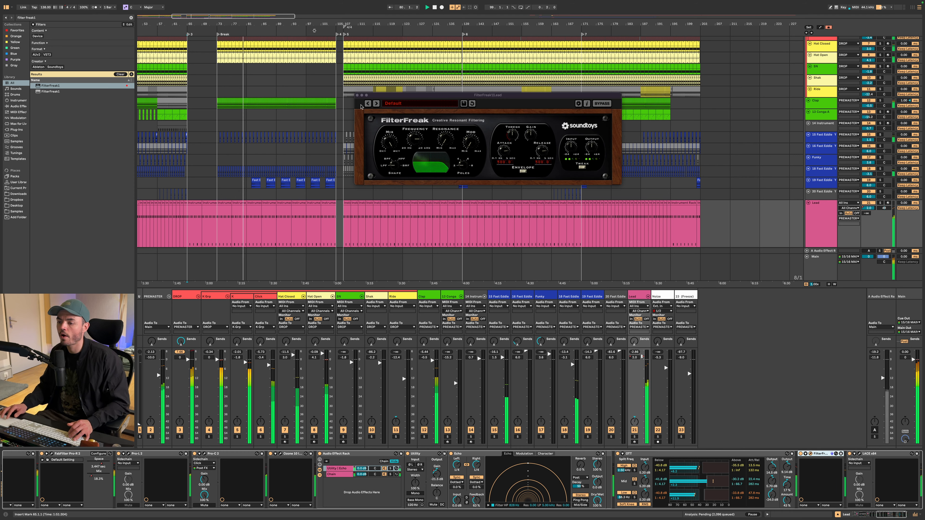
Step: Restart playback from marker 3 and lower FilterFreak's frequency to darken the Lead
key("space")
key("space")
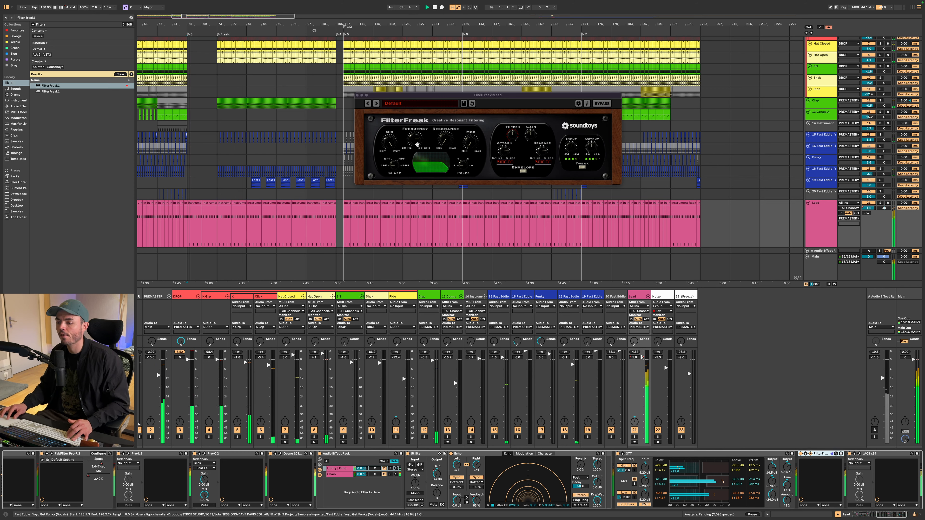
left_click_drag(416, 142, 411, 171)
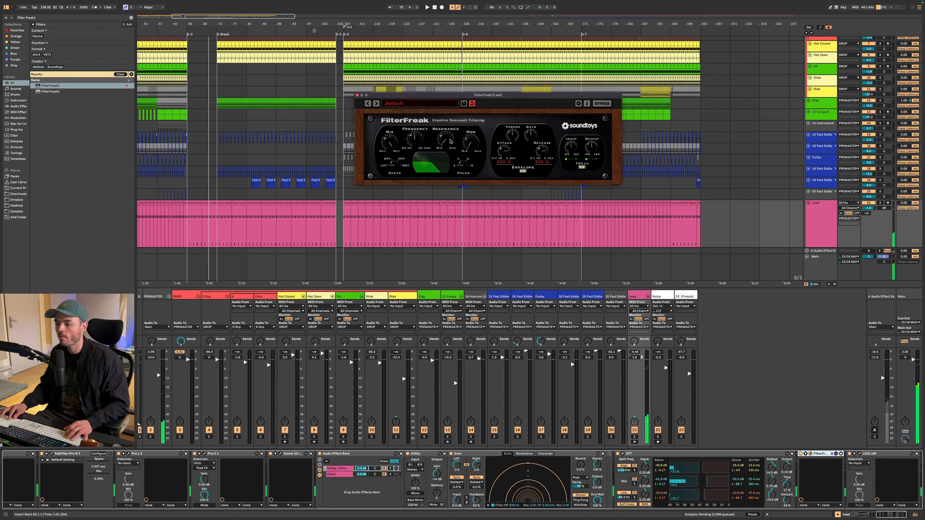
left_click_drag(415, 137, 414, 141)
Step: Automate FilterFreak's frequency on the Lead to start high, ease down gently and drop steeply just before marker 3
left_click(177, 218)
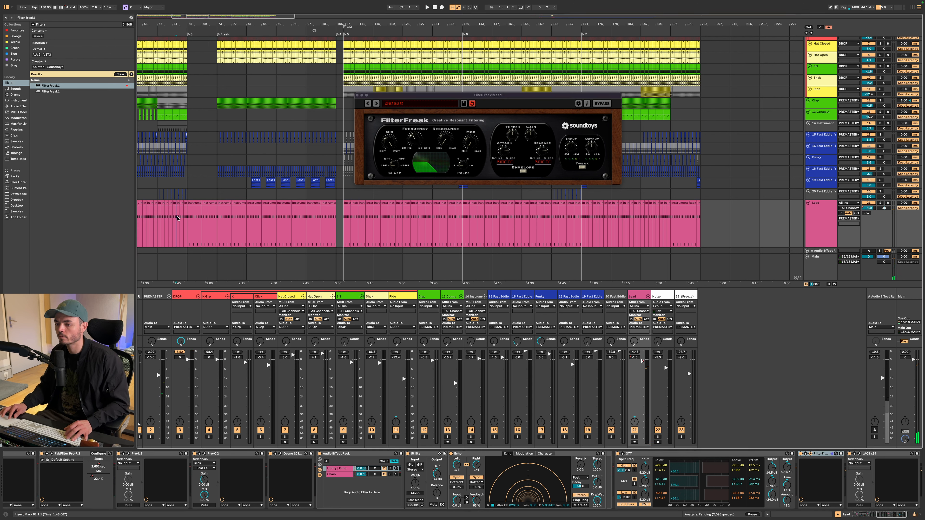
key("a")
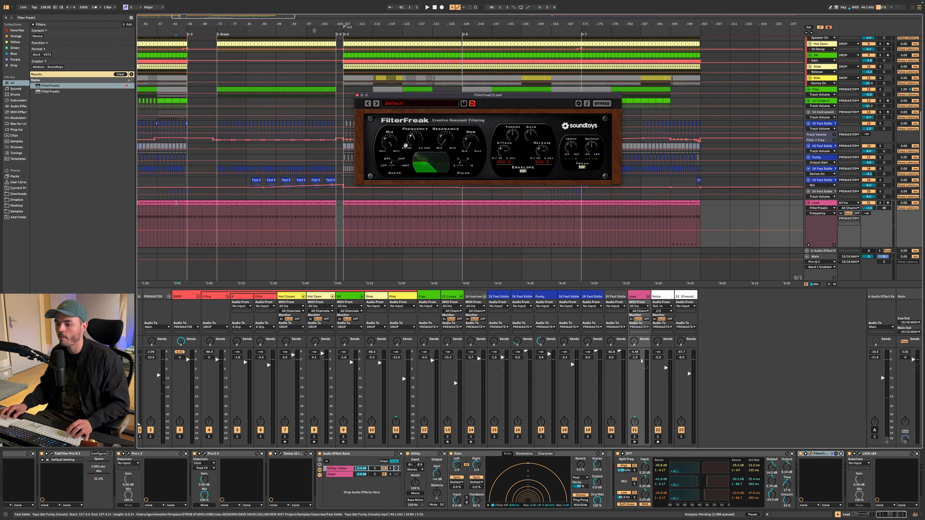
left_click(187, 230)
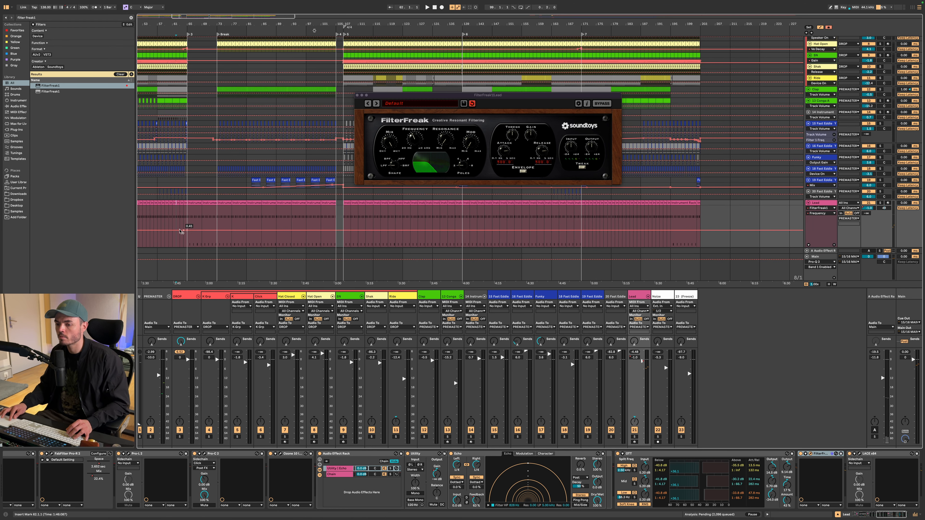
left_click_drag(180, 230, 180, 207)
key("space")
scroll(189, 215, "up", 5)
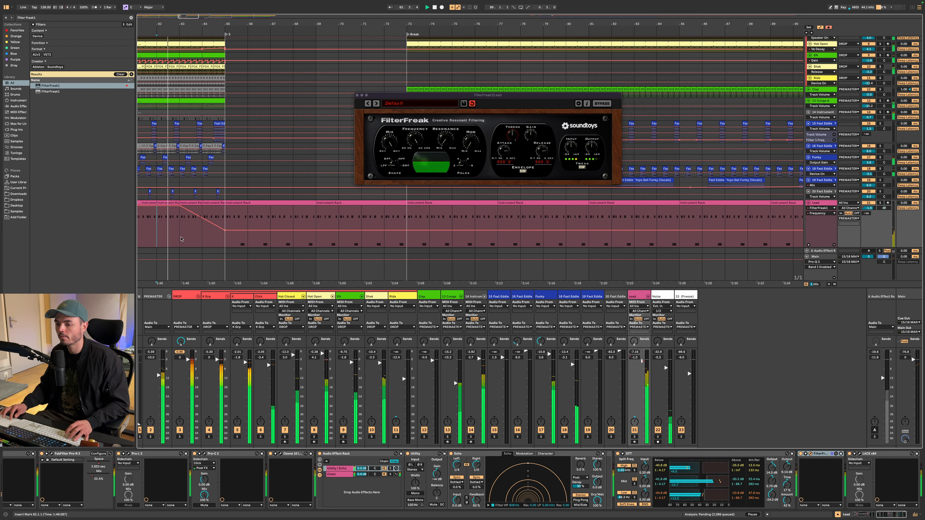
left_click_drag(198, 219, 219, 210)
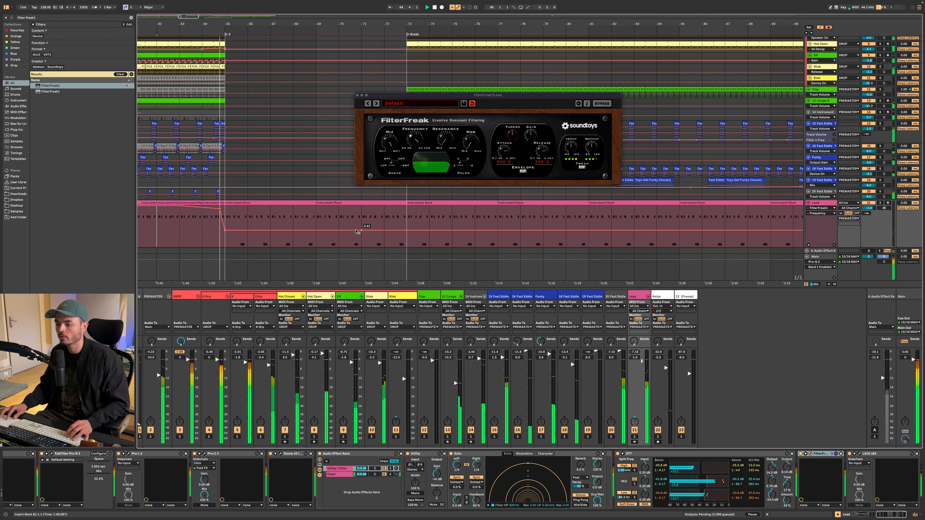
Step: Add a frequency automation rise from about bar 70 to just past the Break marker, and raise its starting breakpoint slightly
left_click(346, 231)
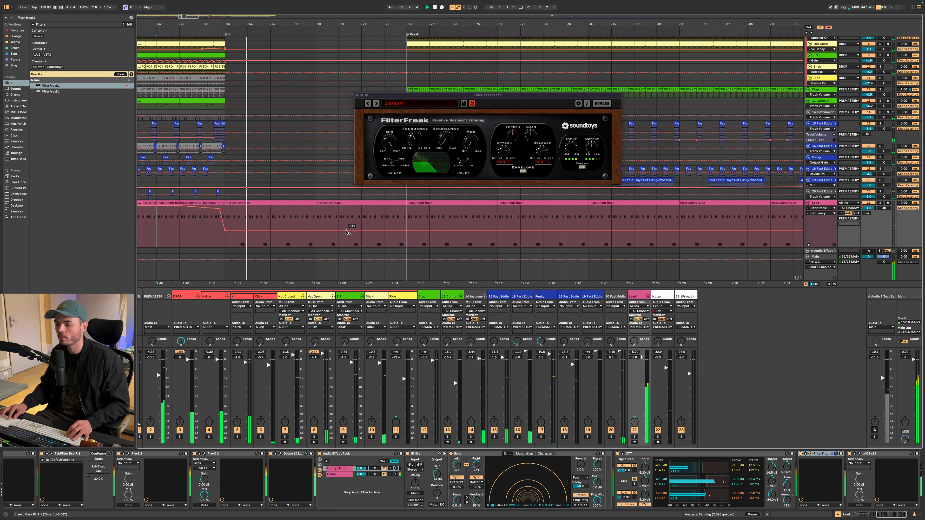
left_click(351, 230)
left_click_drag(360, 231, 434, 206)
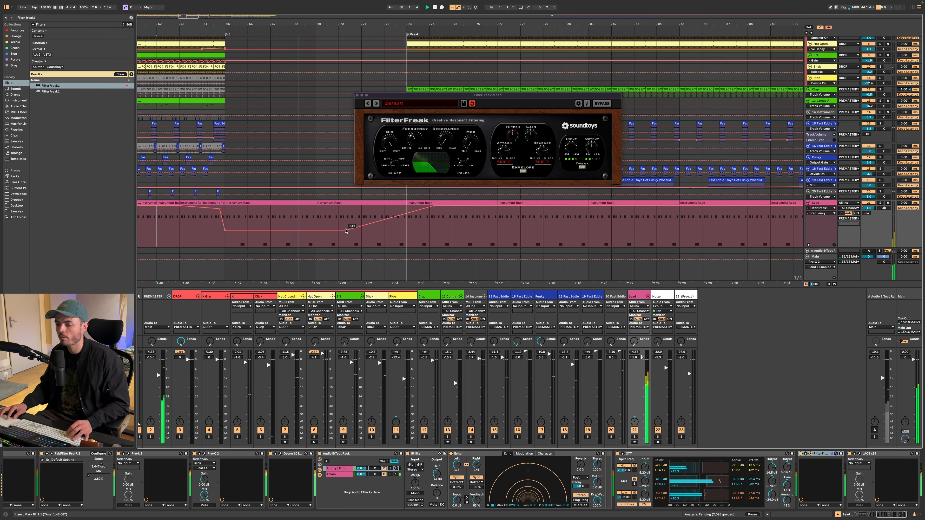
left_click_drag(346, 229, 347, 224)
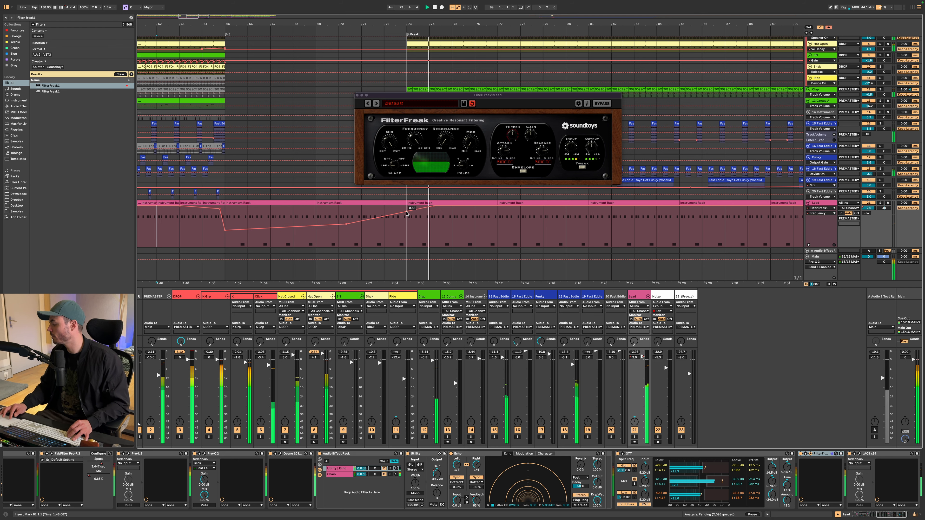
Step: Listen to the Lead's filter automation through the Break section and close FilterFreak
scroll(448, 207, "up", 2)
scroll(448, 207, "down", 10)
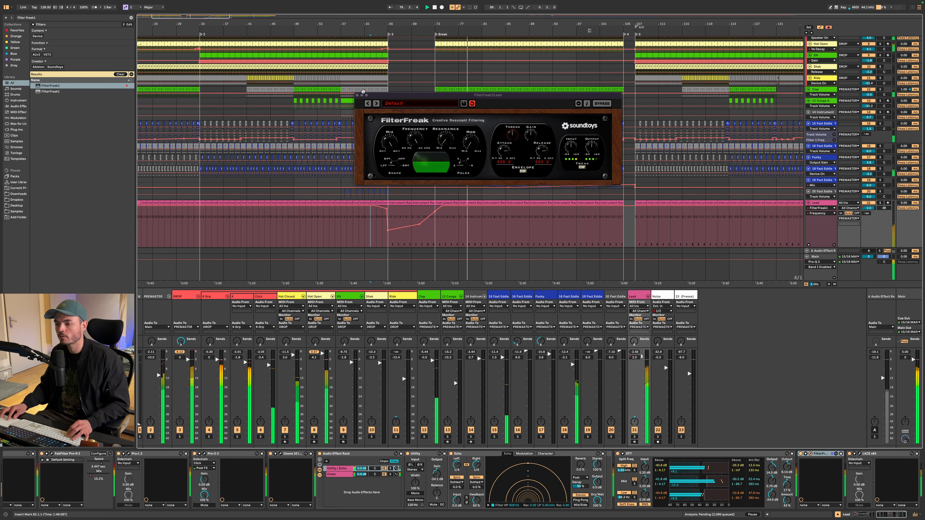
left_click(357, 95)
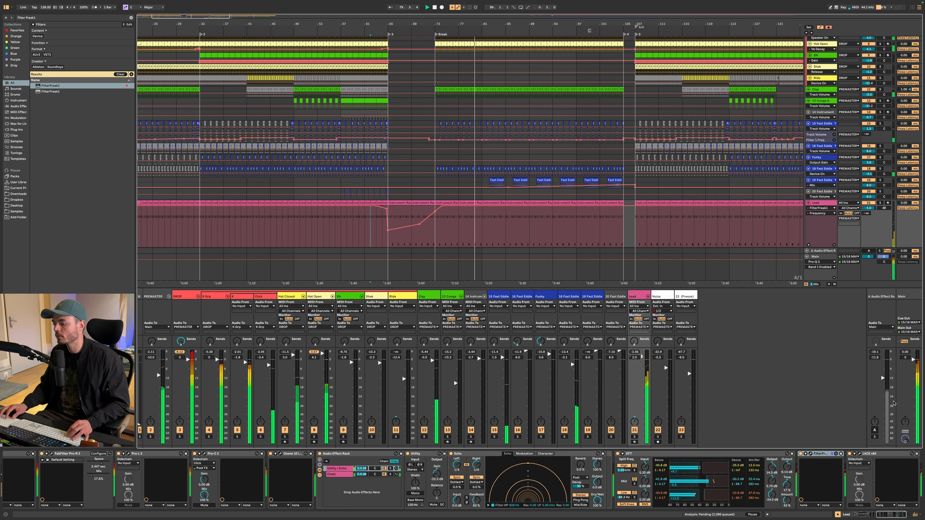
Step: Stop playback, solo the Lead track and open its LACE limiter for inspection
left_click(855, 455)
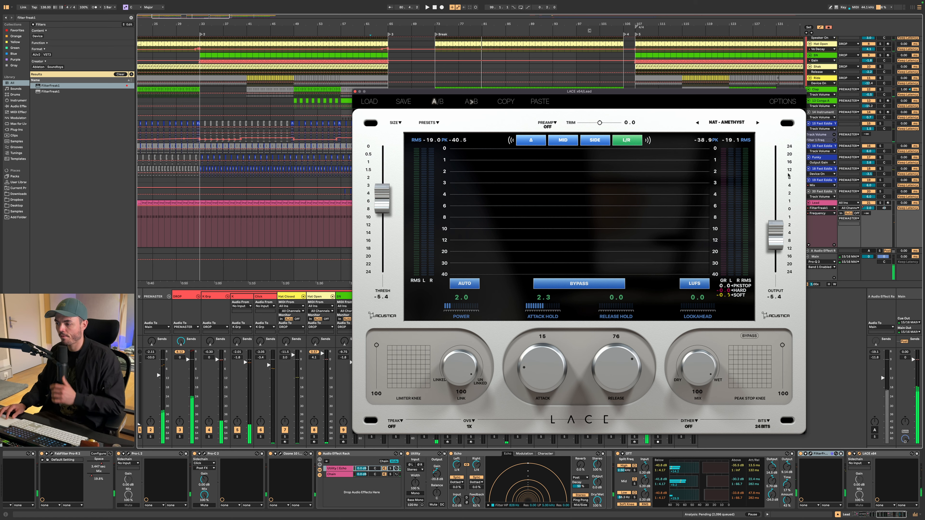
left_click(821, 228)
key("s")
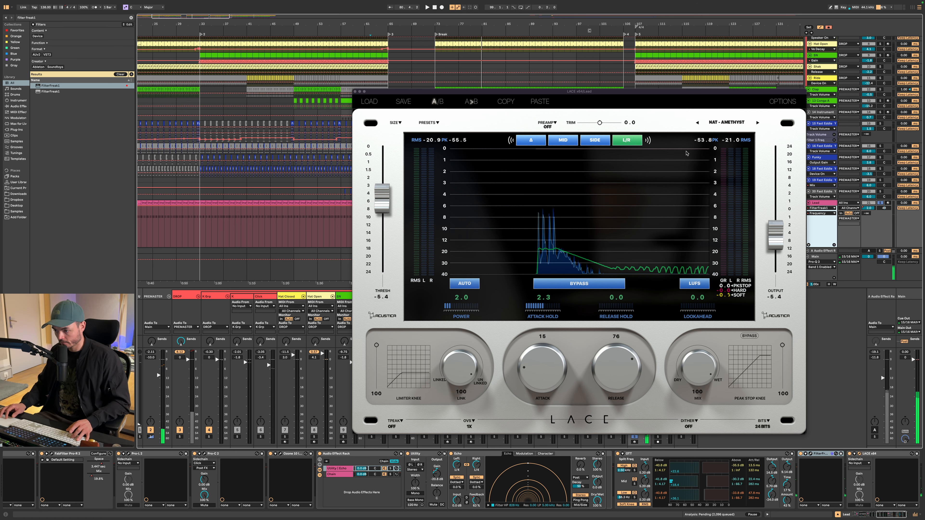
left_click_drag(641, 91, 622, 75)
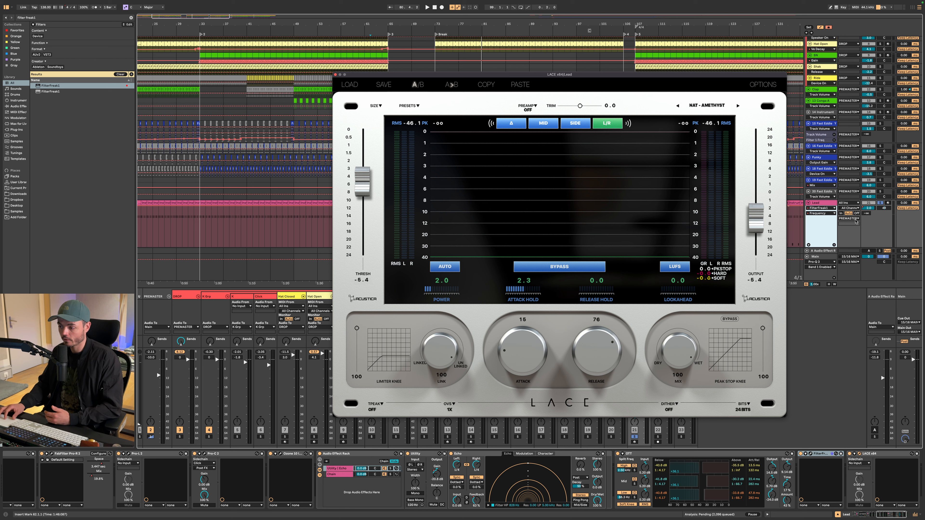
Step: Inspect the BM MLimiter in the Main track's device chain, closing both it and LACE
left_click(829, 257)
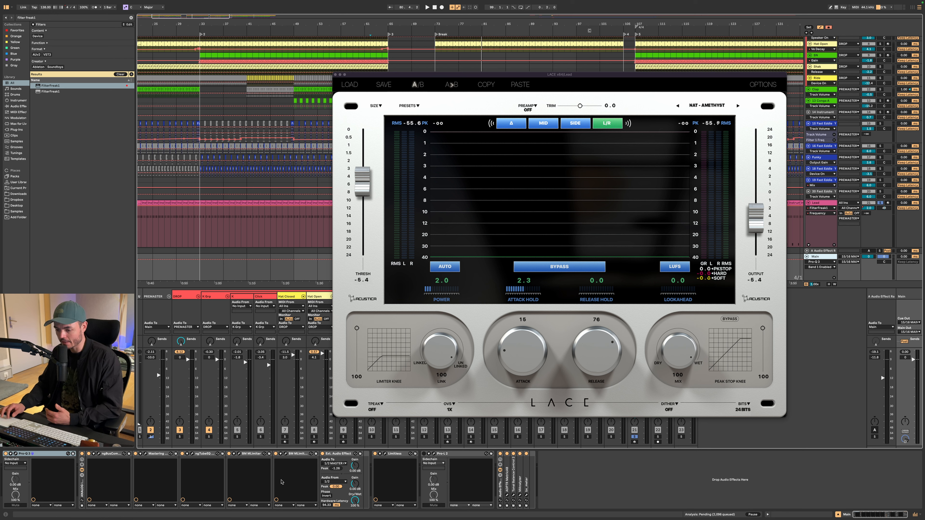
left_click(285, 454)
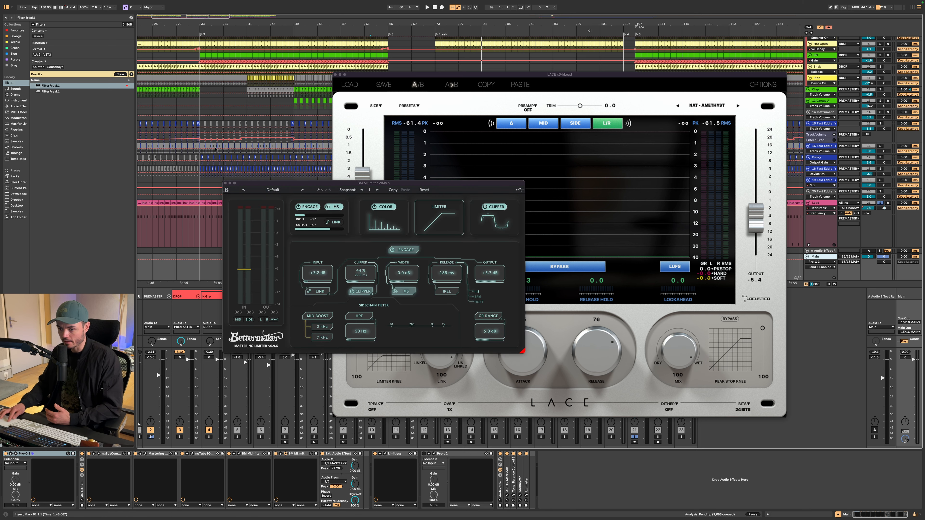
left_click(225, 184)
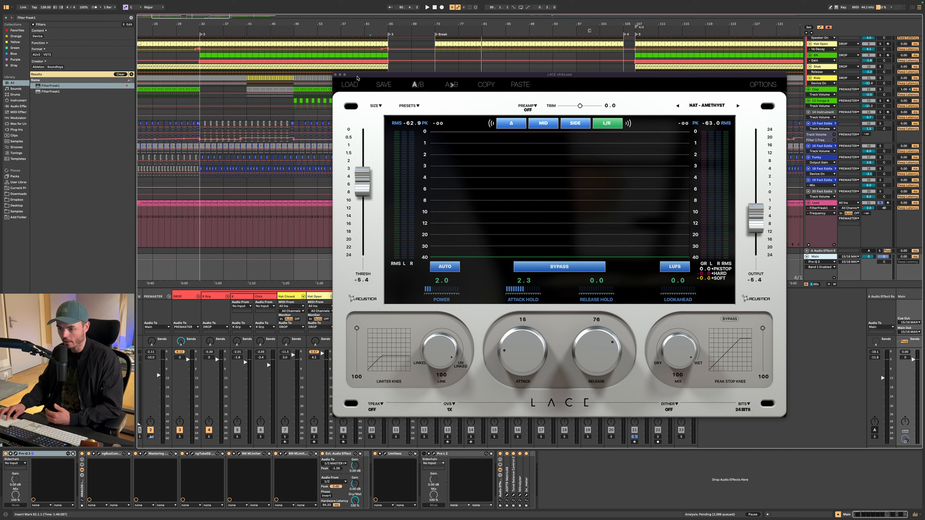
left_click(335, 75)
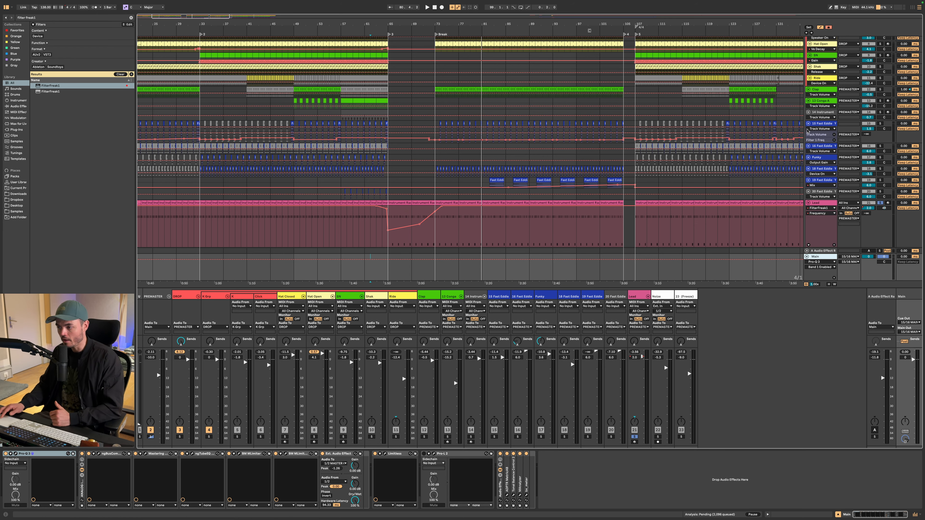
Step: Hide the automation lanes in the arrangement and show the PREMASTER track's device chain
key("a")
scroll(833, 130, "up", 5)
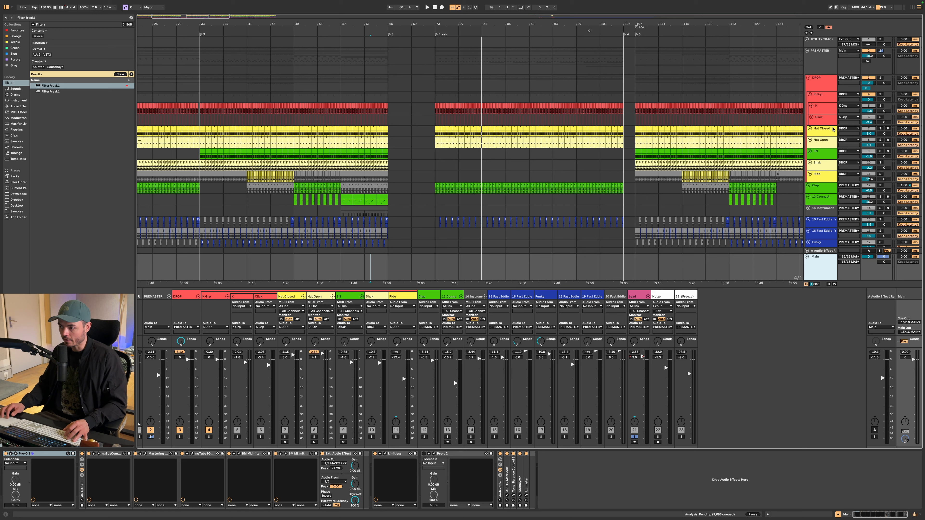
left_click(825, 64)
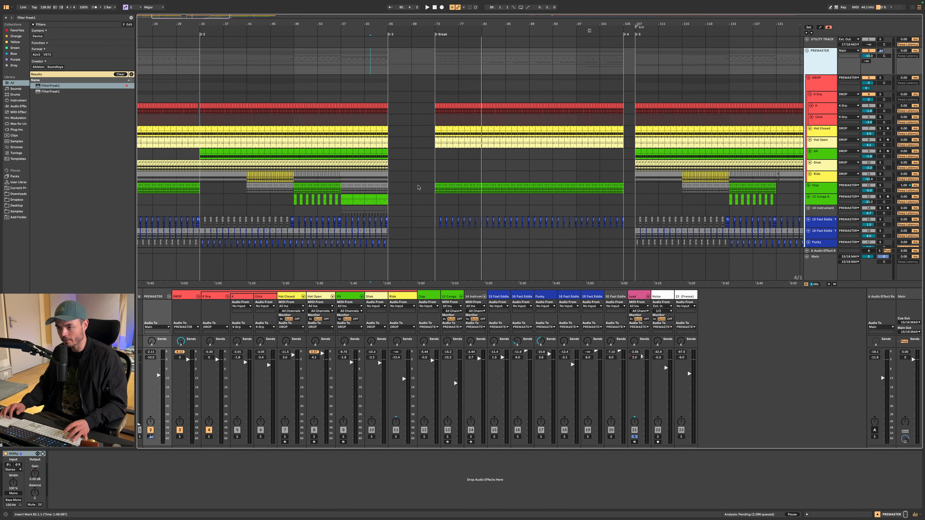
Step: Compare the device chains on the Lead and Main tracks
scroll(417, 187, "up", 3)
scroll(418, 193, "down", 5)
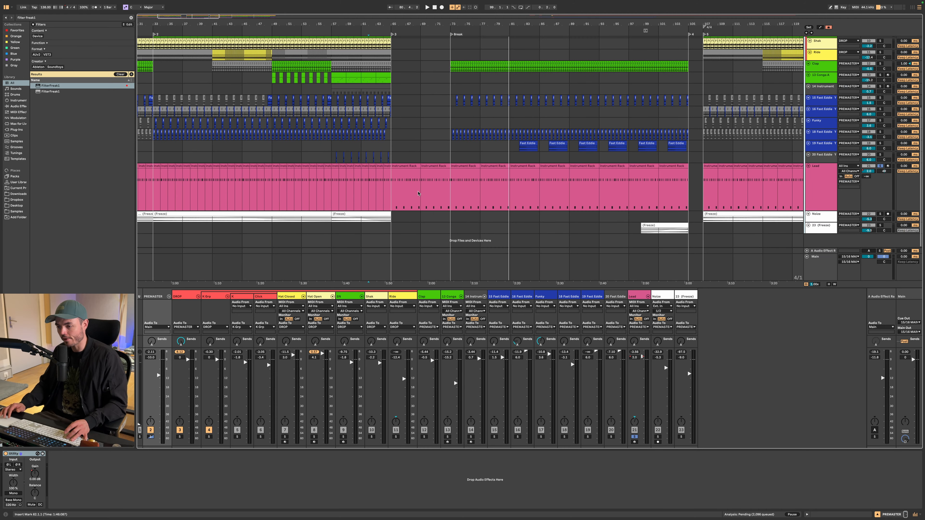
scroll(417, 193, "left", 1)
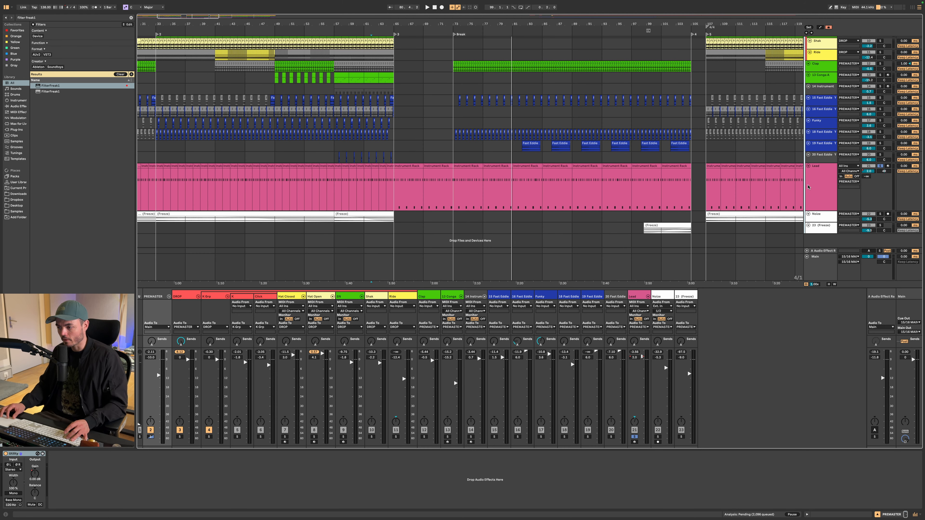
left_click(816, 188)
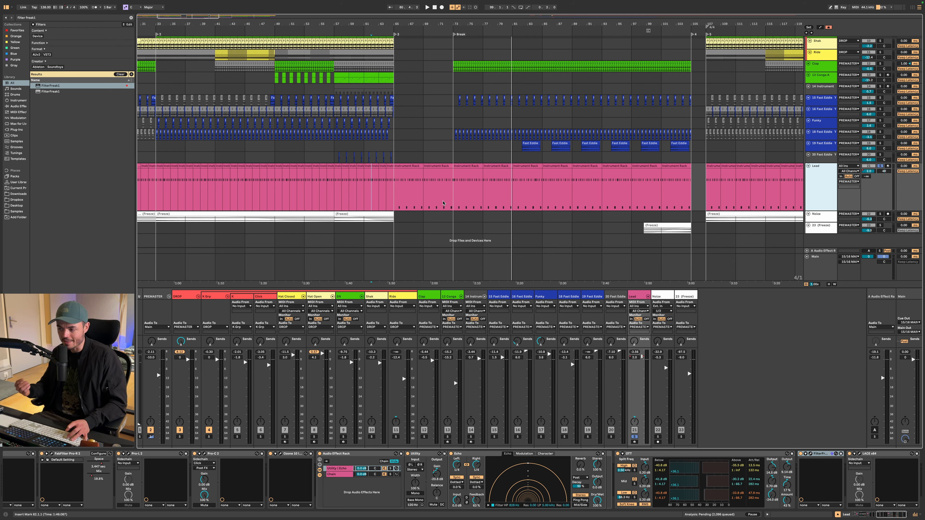
left_click(825, 260)
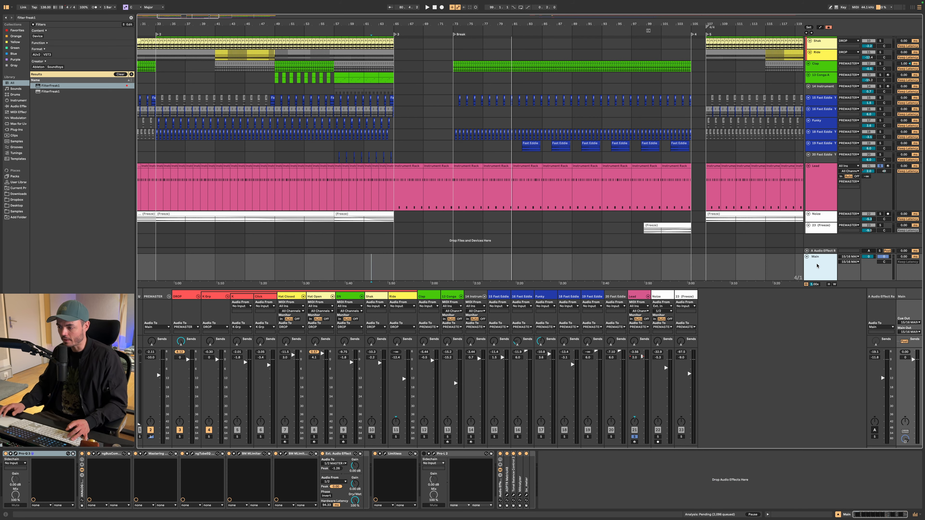
scroll(429, 235, "up", 3)
scroll(429, 235, "down", 10)
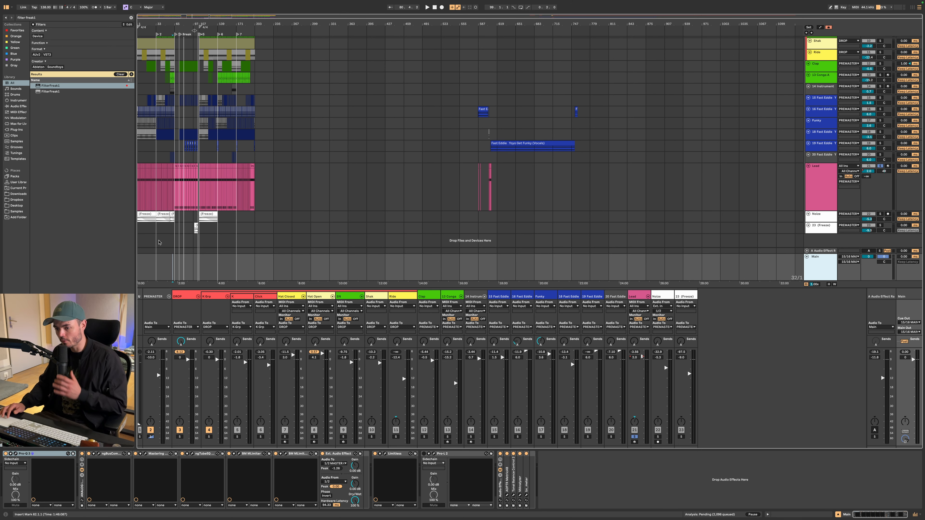
Step: Enlarge the Lead track and select its clips between marker 3 and the Break marker, bars 65 to 73
left_click(812, 180)
scroll(812, 180, "up", 2)
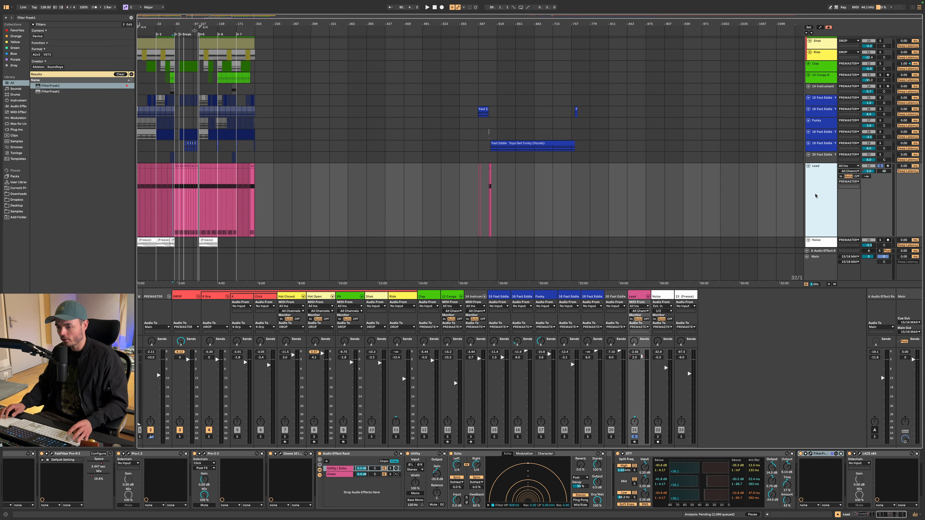
scroll(170, 227, "up", 2)
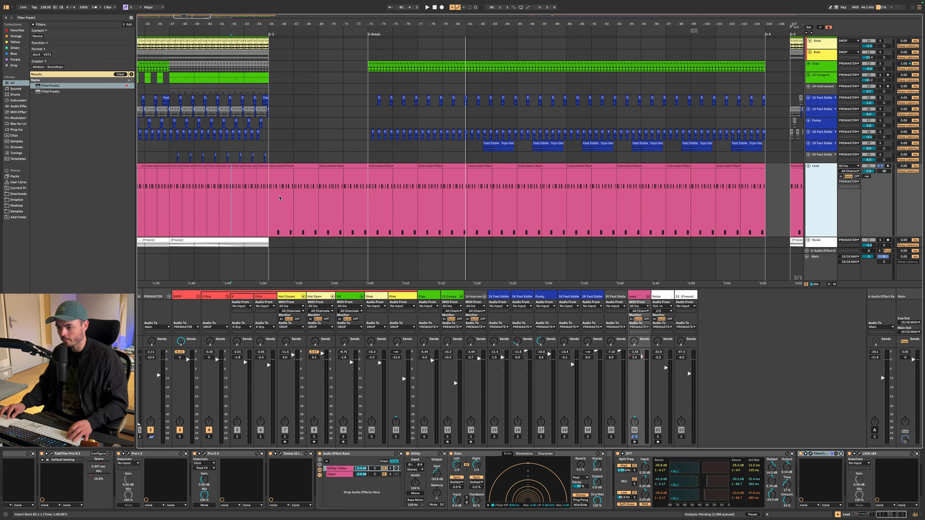
left_click_drag(270, 207, 345, 223)
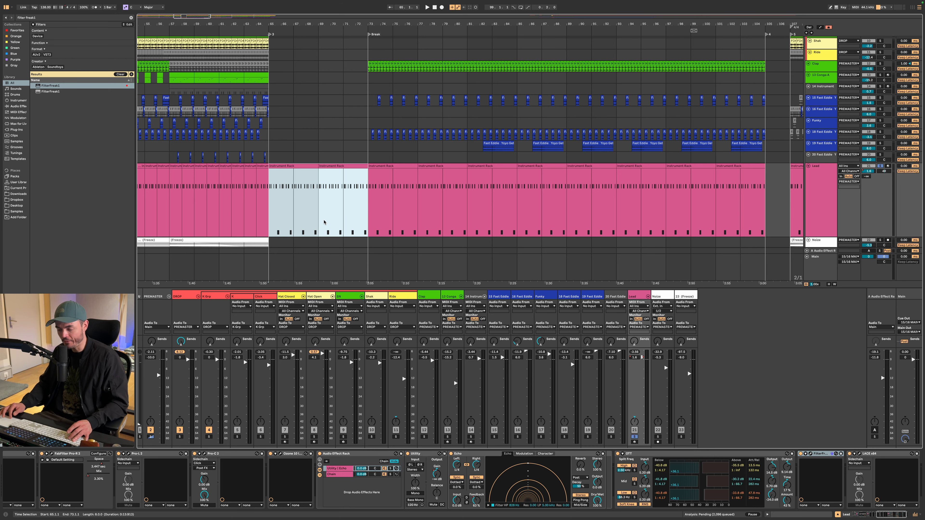
Step: Browse the Disto and Natural limiter models in the Lead's LACE plug-in and close it
left_click(862, 454)
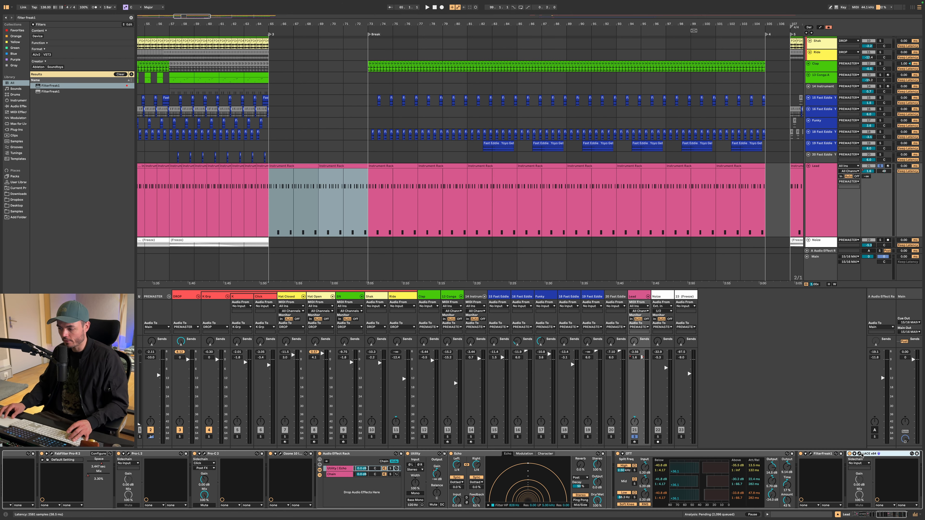
left_click(860, 455)
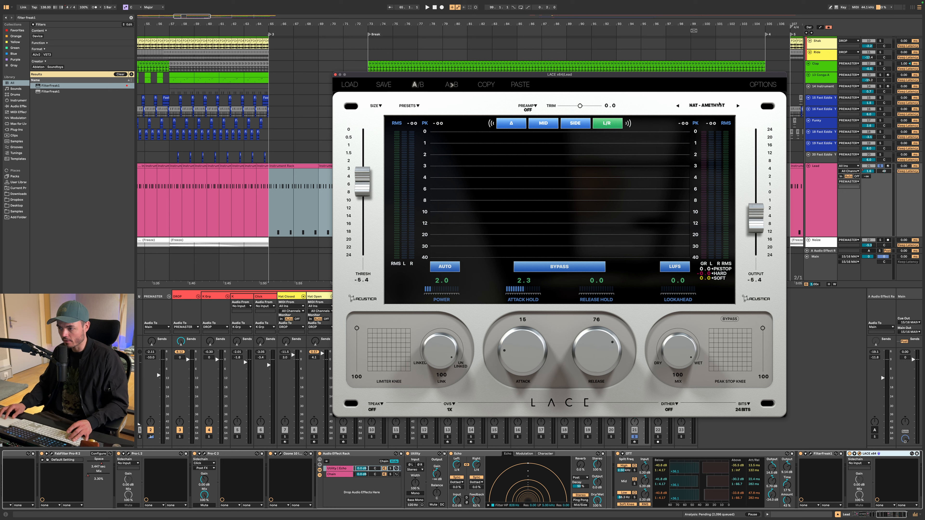
left_click(708, 106)
mouse_move(709, 109)
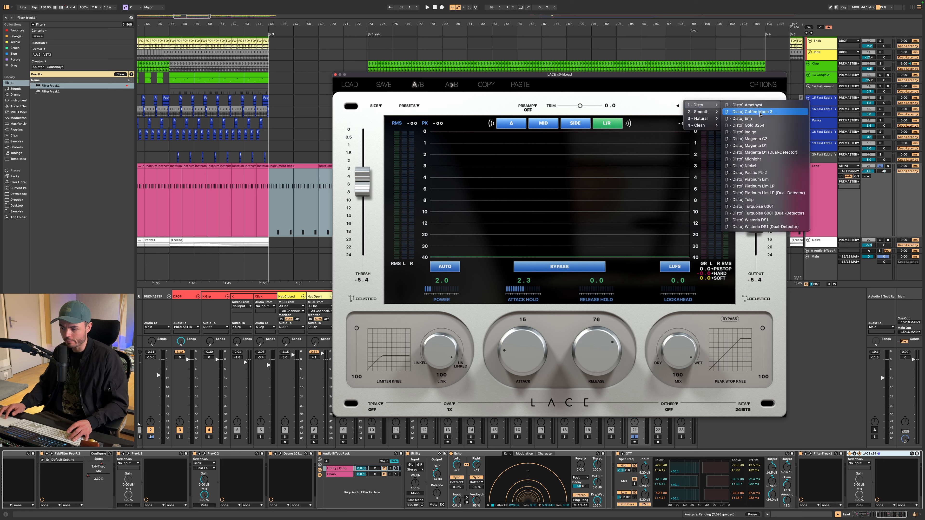
left_click(786, 131)
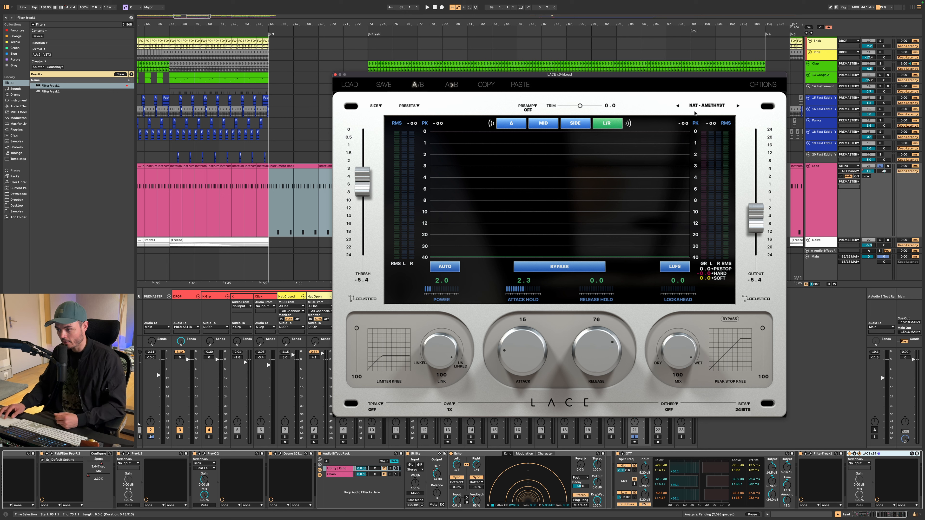
left_click(706, 105)
mouse_move(700, 119)
left_click(734, 118)
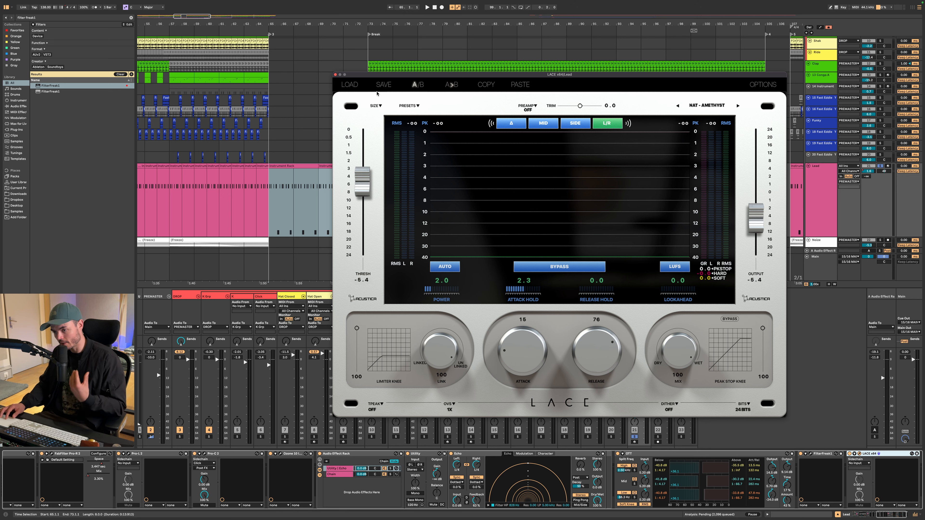
left_click(335, 74)
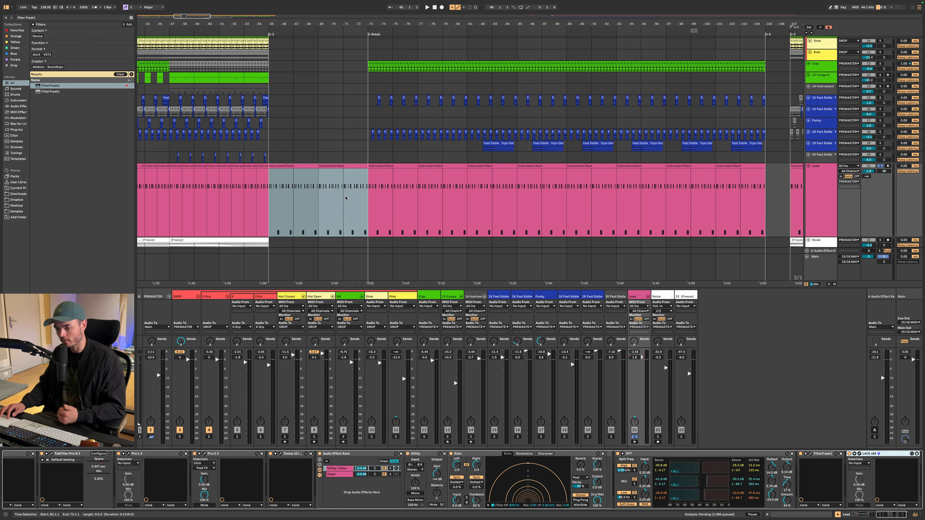
Step: Review FilterFreak on the Lead, select the track's section from the Break marker to marker 4, and close the plug-in
scroll(832, 492, "right", 2)
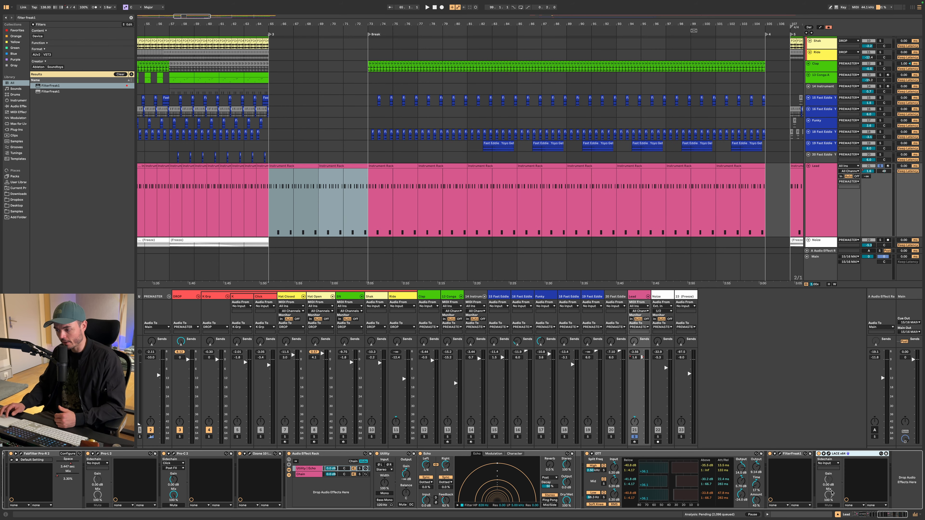
left_click(780, 455)
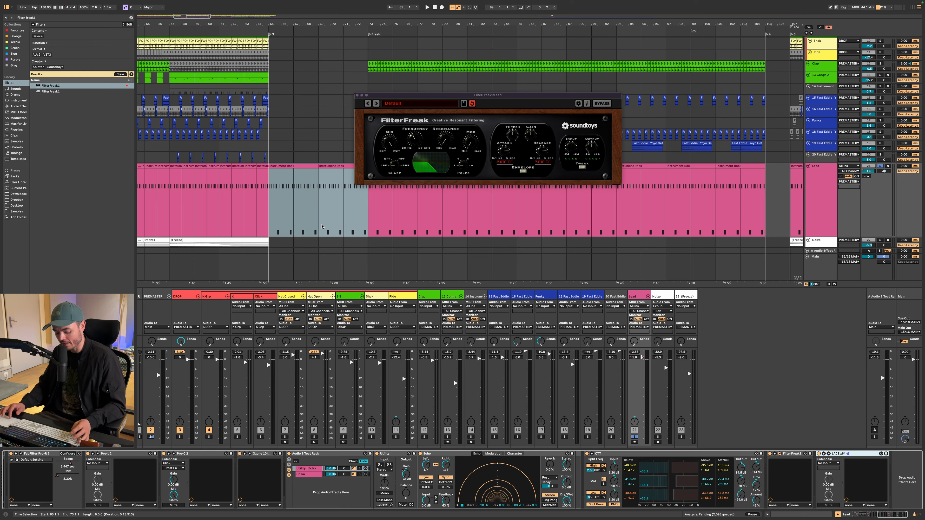
key("plus")
key("minus")
key("minus")
key("minus")
key("minus")
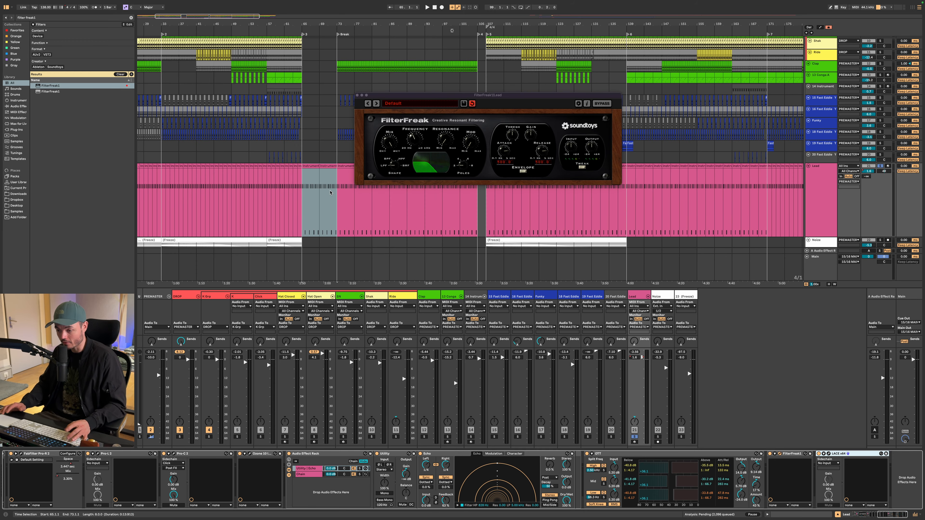
left_click_drag(330, 192, 478, 213)
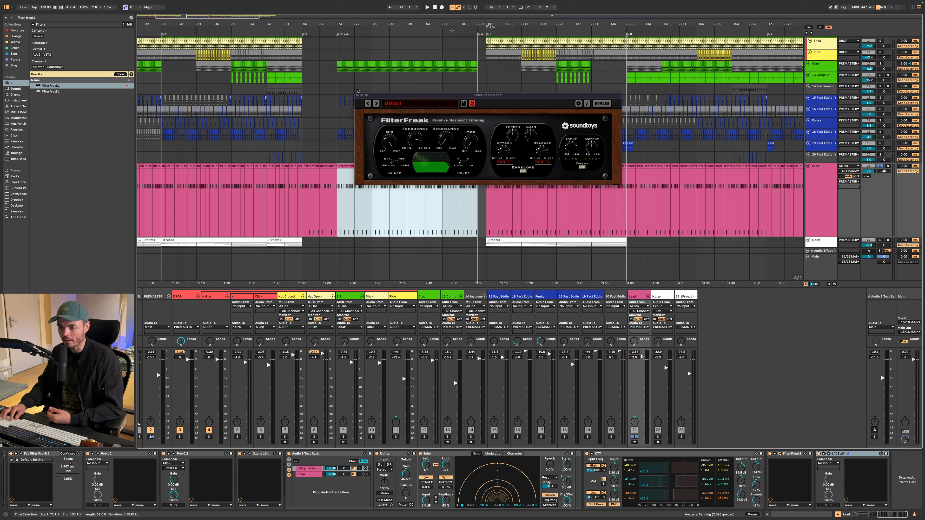
left_click(357, 95)
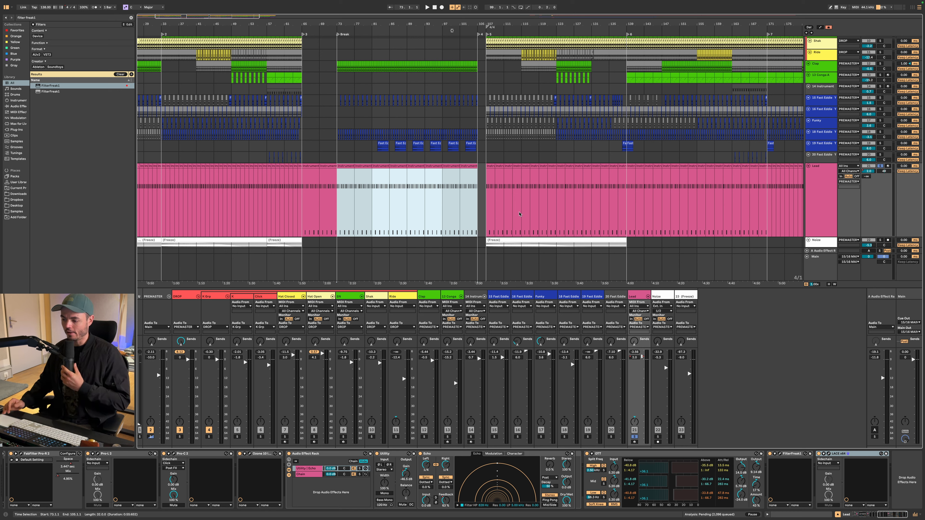
Step: Unsolo the Lead track and play the full mix from bar 17
left_click(822, 209)
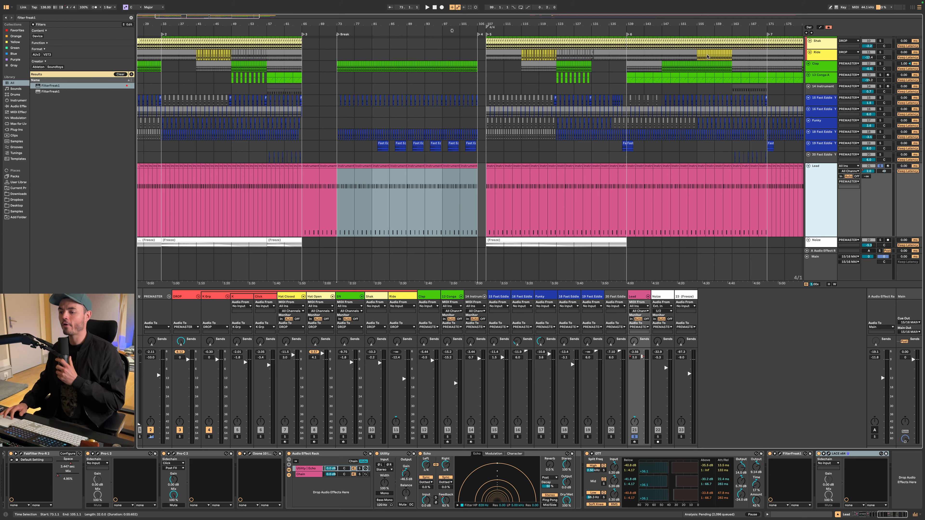
scroll(560, 222, "down", 5)
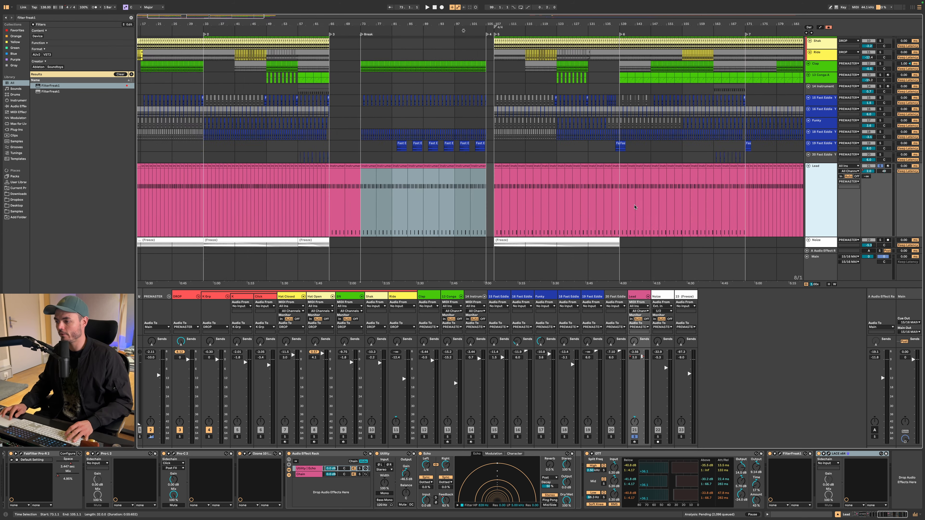
left_click(879, 166)
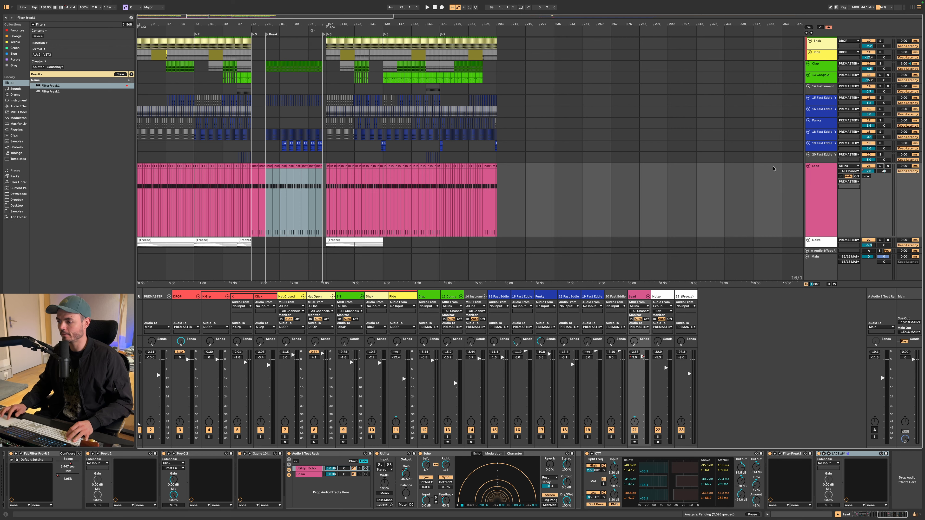
scroll(695, 200, "down", 3)
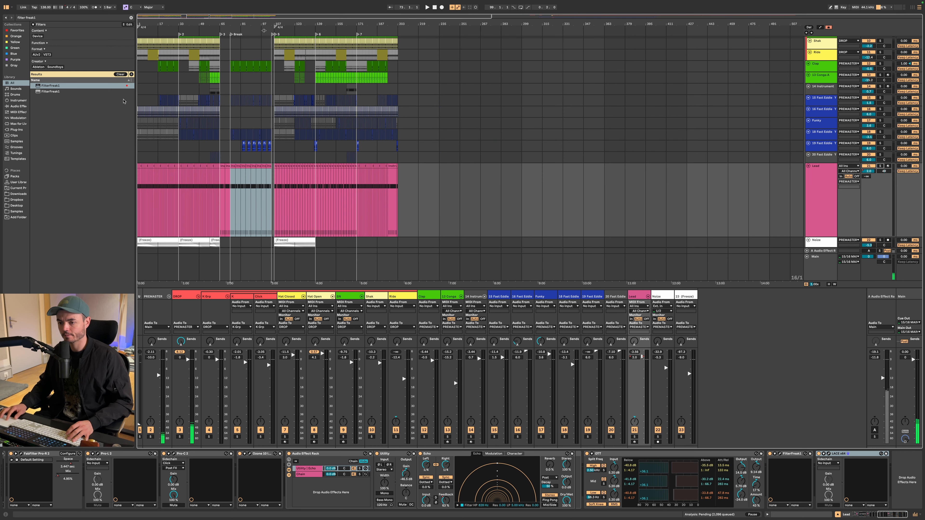
scroll(240, 224, "up", 3)
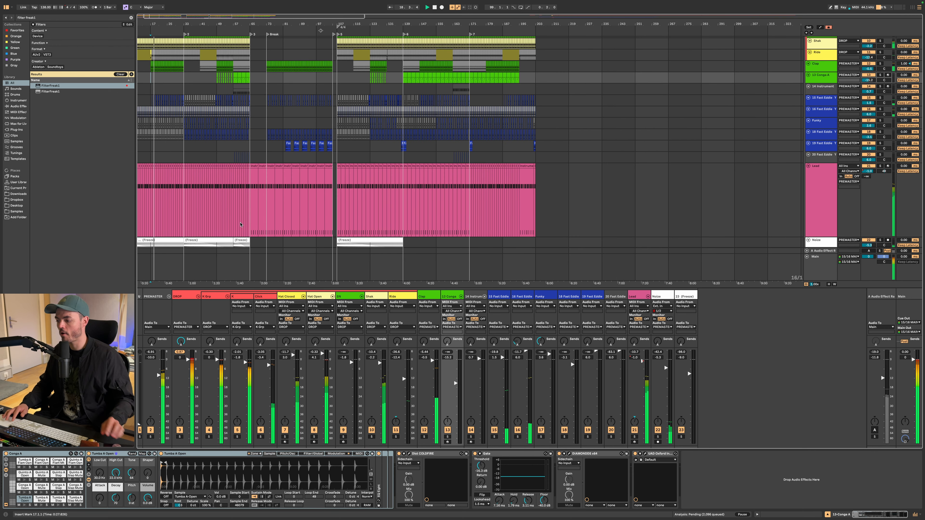
Step: Open MetricAB on the Main track, restart its loudness measurement during playback, and close the plug-in
left_click(909, 301)
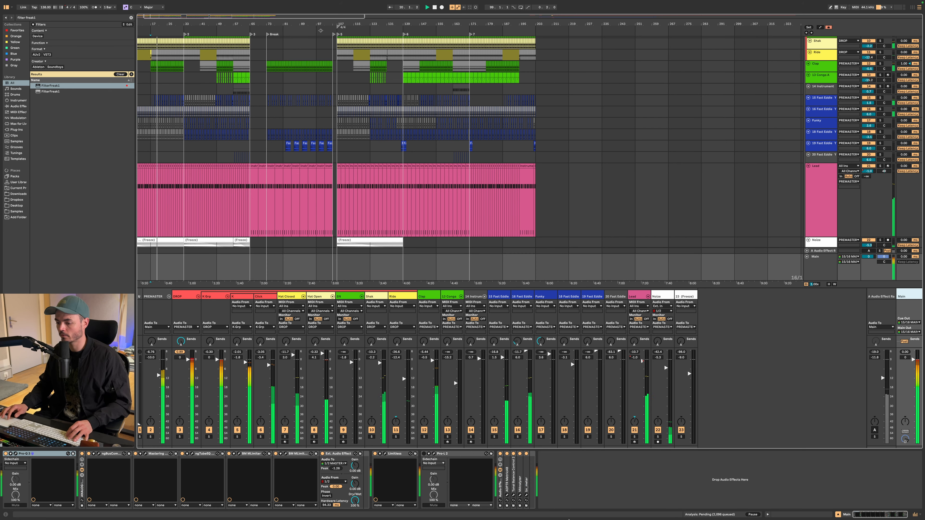
left_click(506, 495)
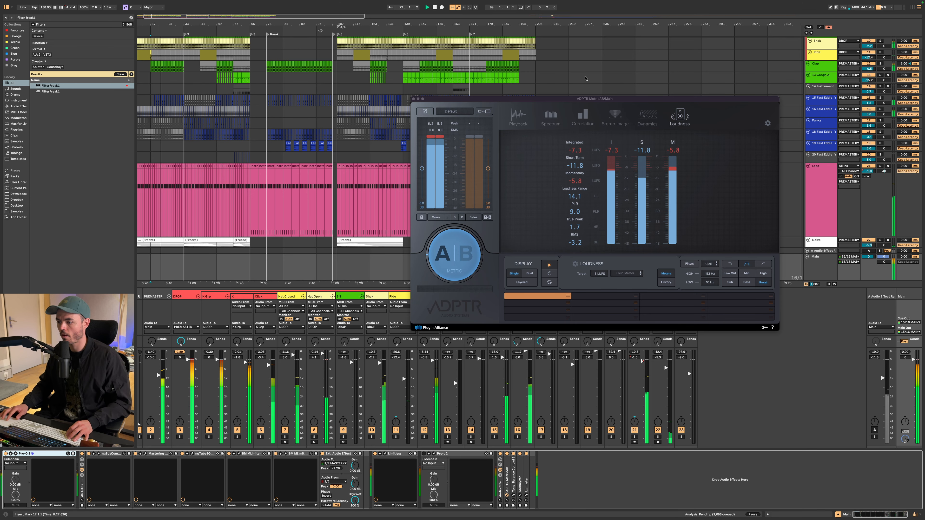
left_click(549, 273)
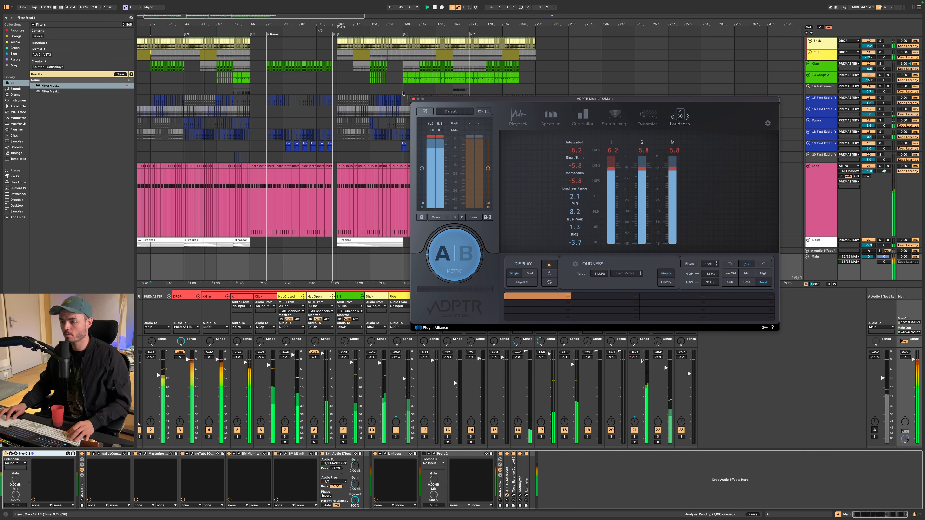
left_click(414, 99)
Step: Rename the 14 Instrument Rack track as Snare
scroll(234, 89, "up", 20)
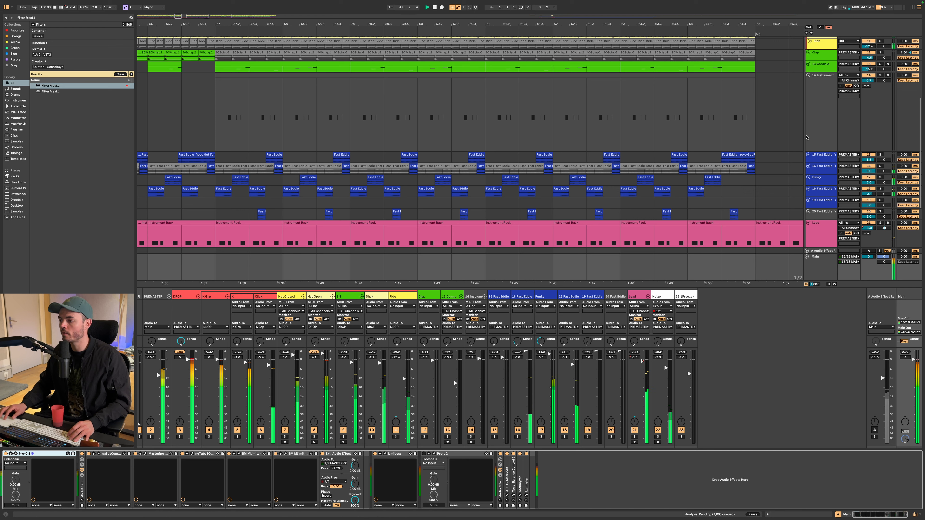
left_click(829, 119)
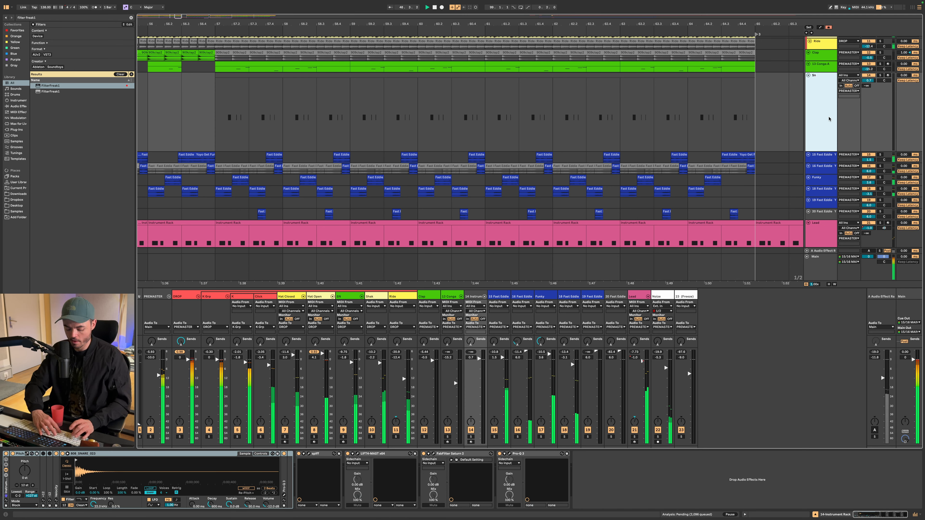
key("Return")
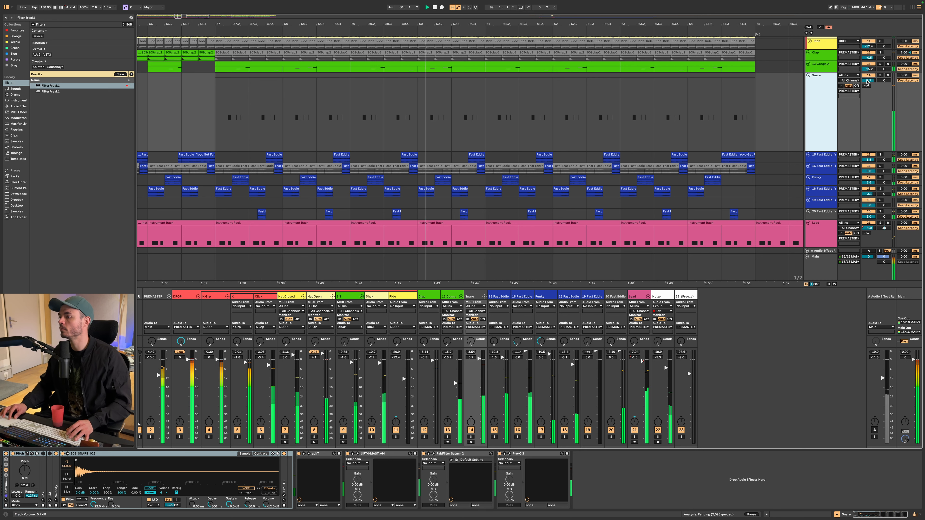
left_click(868, 80)
left_click(824, 104)
Step: Play the mix from bar 61 to check the transition at marker 3 before the break
scroll(624, 136, "down", 10)
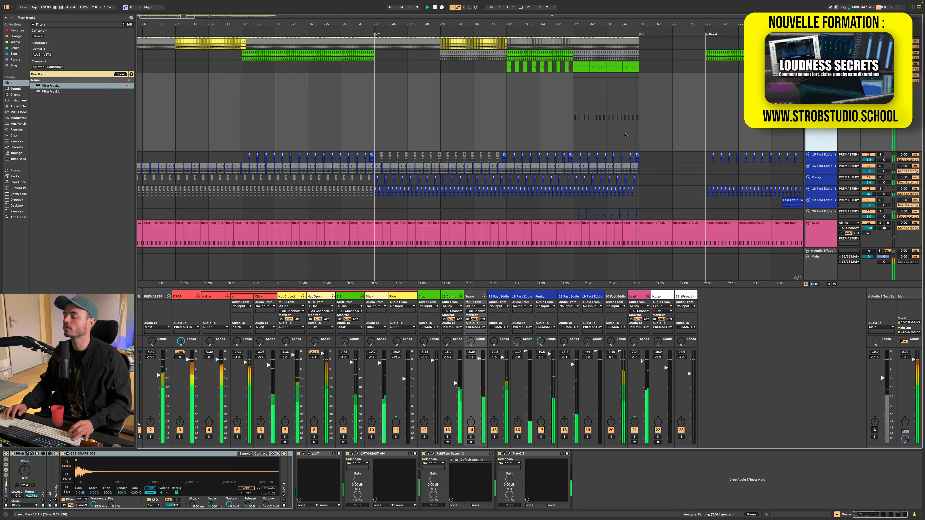
scroll(597, 136, "right", 4)
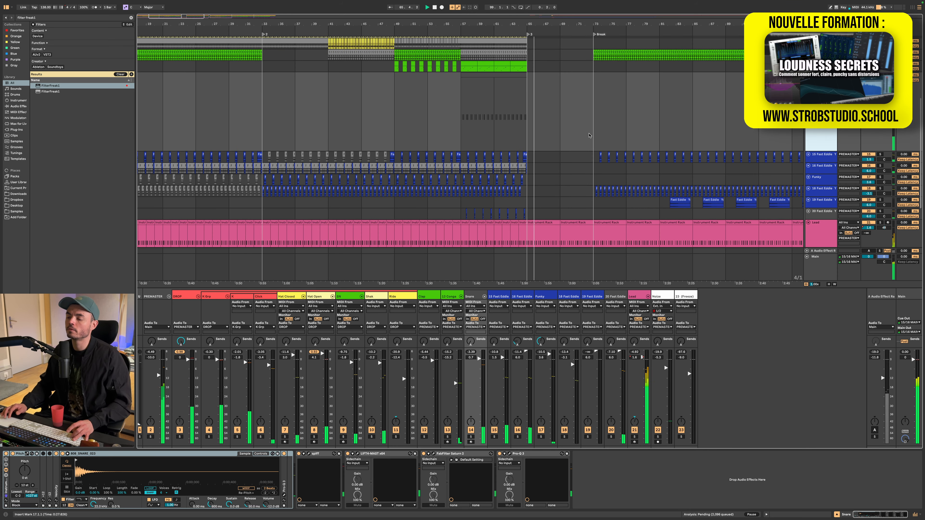
scroll(539, 135, "up", 5)
left_click(478, 73)
key("space")
key("space")
scroll(519, 159, "down", 5)
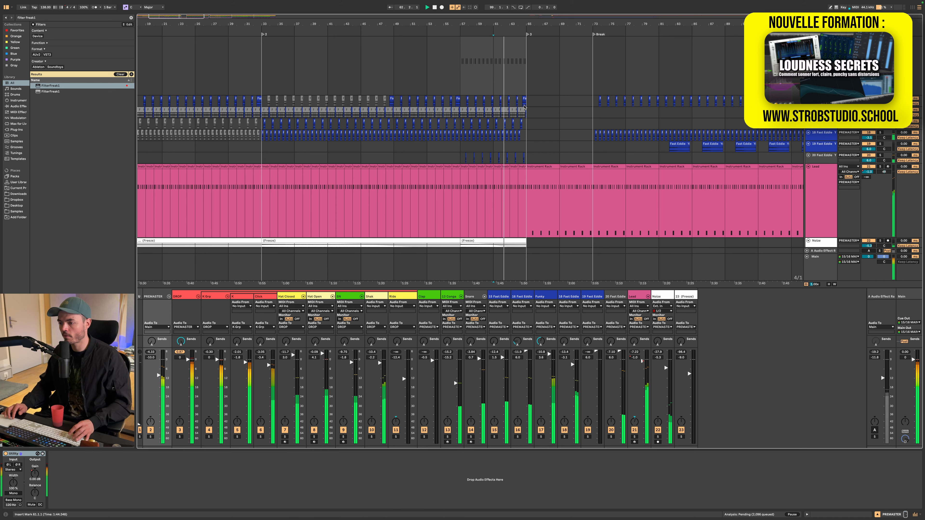
Step: Insert a new return track B and load the H-Delay (s) plug-in on it
scroll(525, 104, "up", 3)
scroll(524, 113, "up", 10)
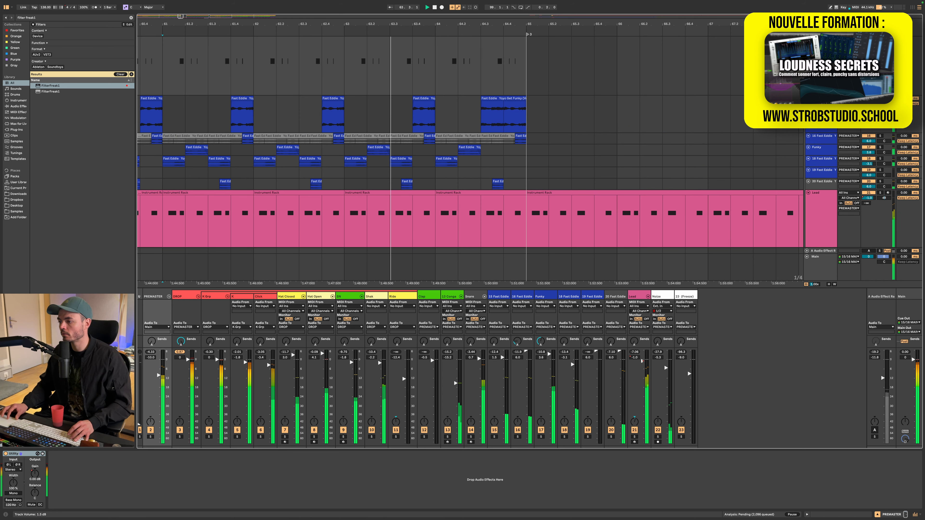
left_click(531, 113)
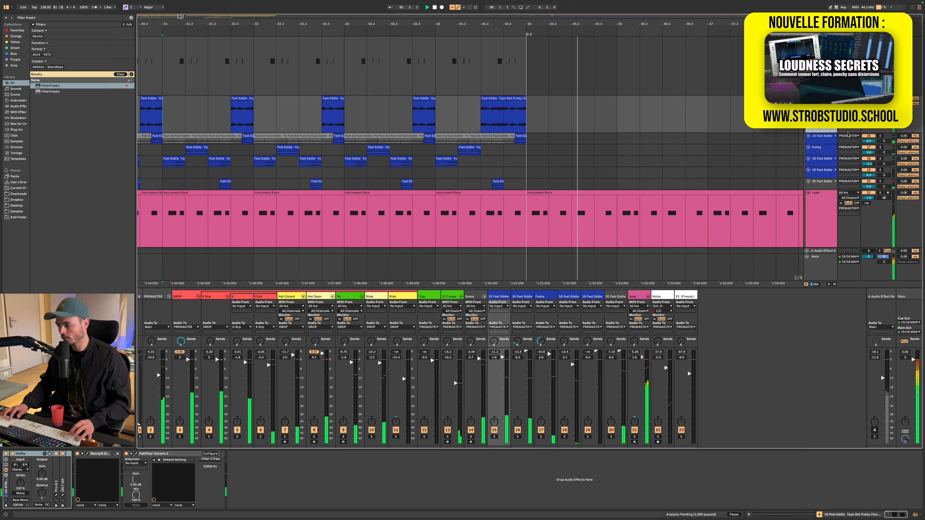
key("super+alt+t")
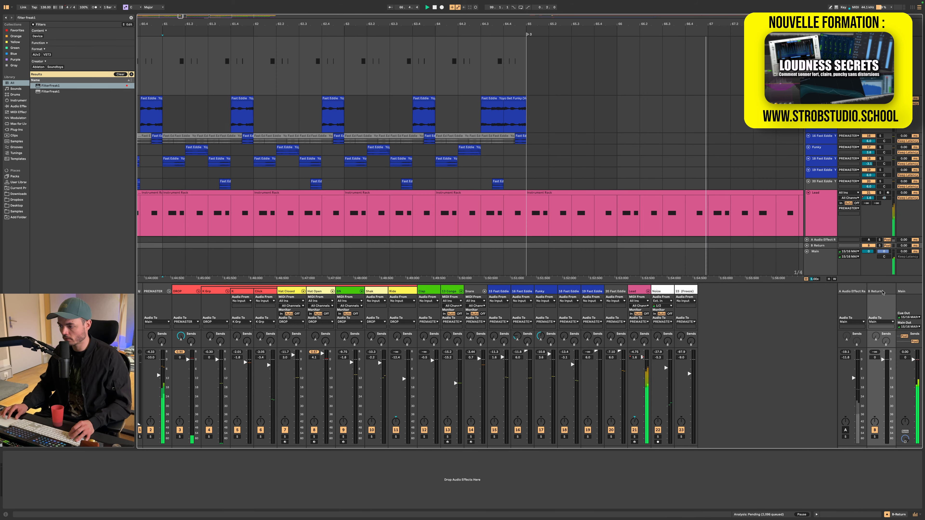
left_click(882, 292)
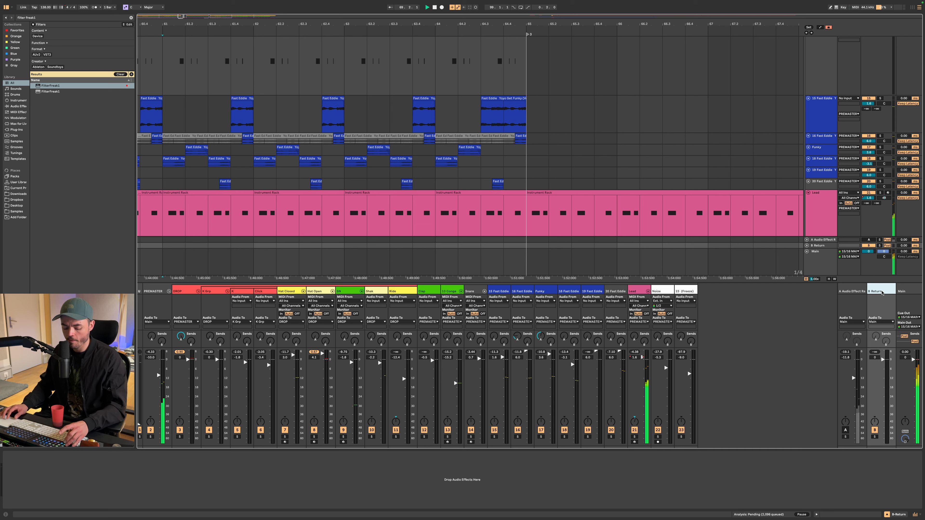
key("super+f")
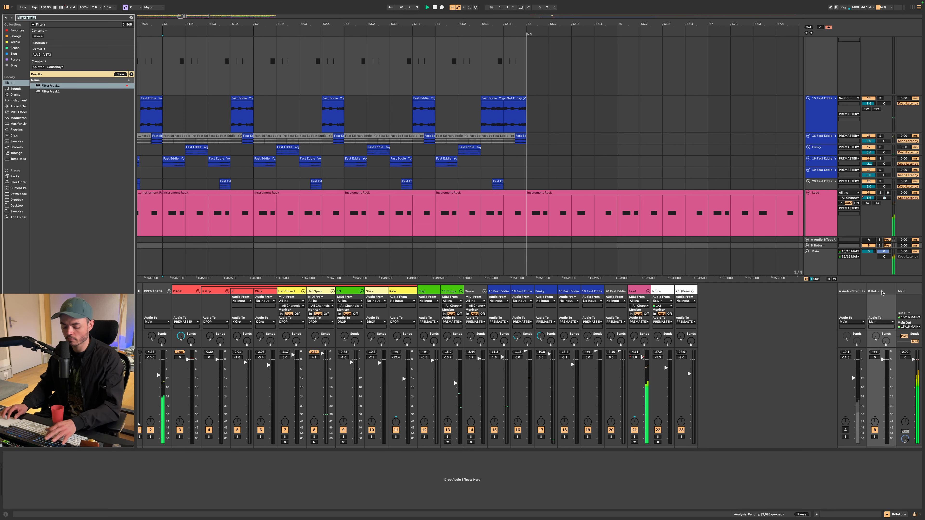
type("h-delay (s) au")
key("Return")
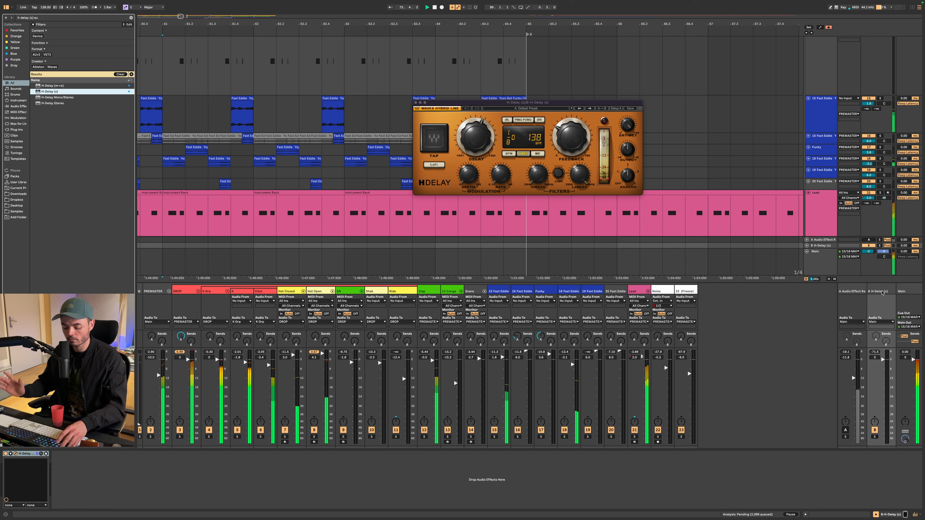
Step: Load UAD Lexicon 224 after H-Delay on the return track and move both plug-in windows clear of the vocal clips
key("super+f")
type("UAD Lexicon 224")
key("Down")
key("Return")
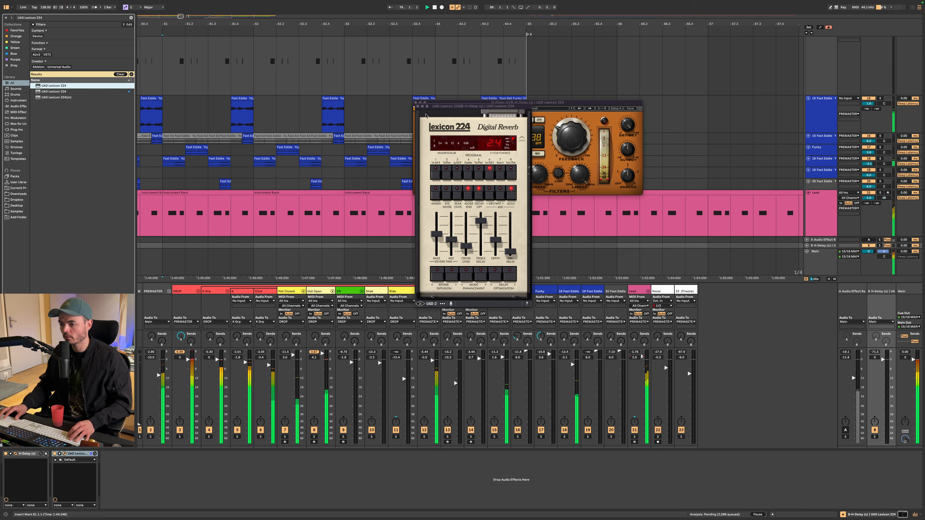
left_click_drag(455, 107, 752, 269)
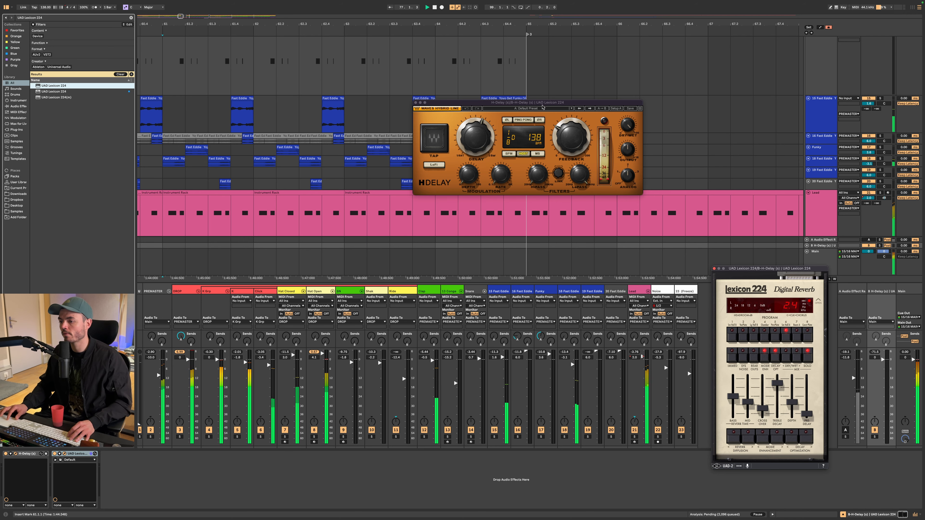
left_click_drag(543, 103, 446, 331)
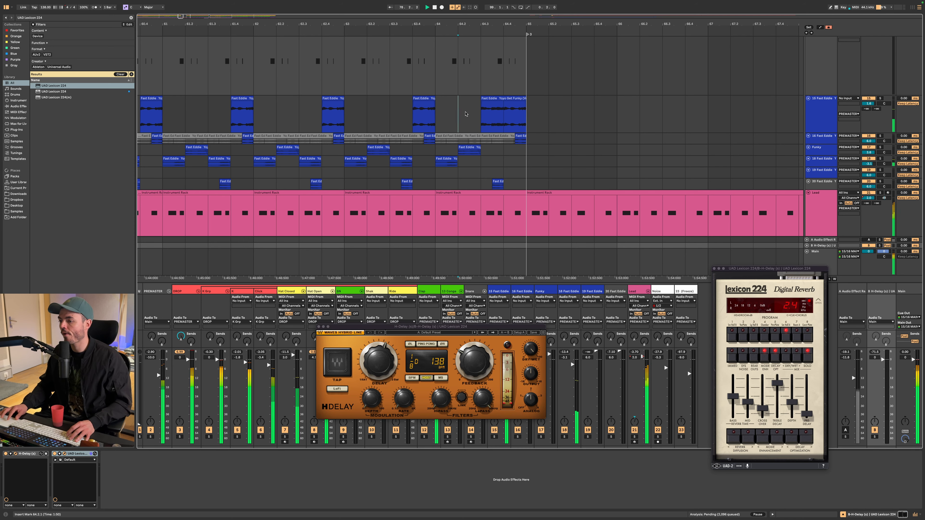
Step: Automate the Fast Eddie vocal track's send to the H-Delay return, raising it to about -6.7 dB in the last clip before marker 3
left_click(458, 113)
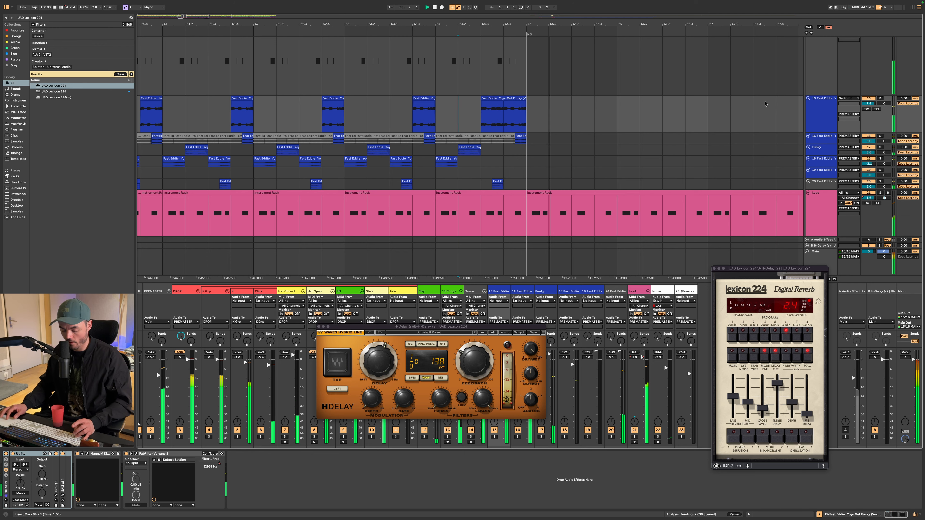
key("a")
scroll(513, 123, "up", 5)
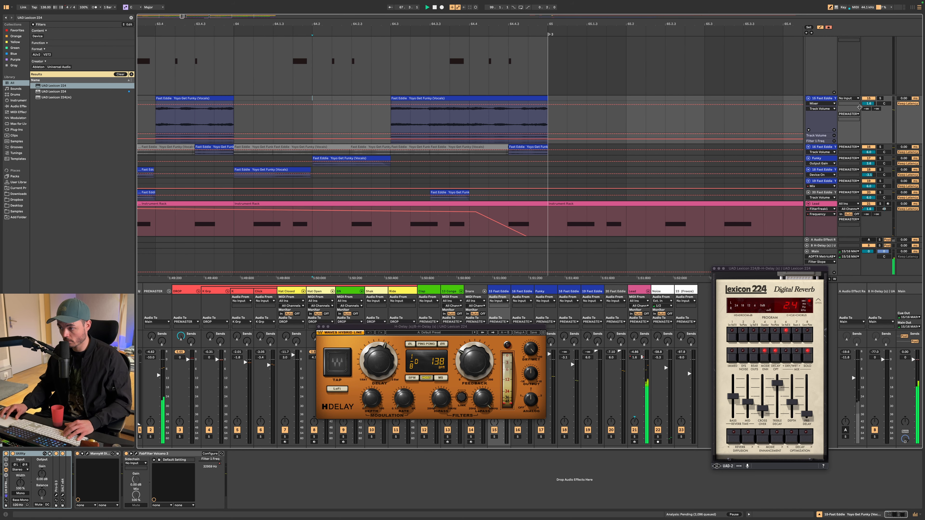
left_click(879, 110)
mouse_move(444, 113)
left_mouse_down()
mouse_move(439, 92)
mouse_move(477, 107)
left_mouse_up()
left_click(333, 118)
key("space")
key("space")
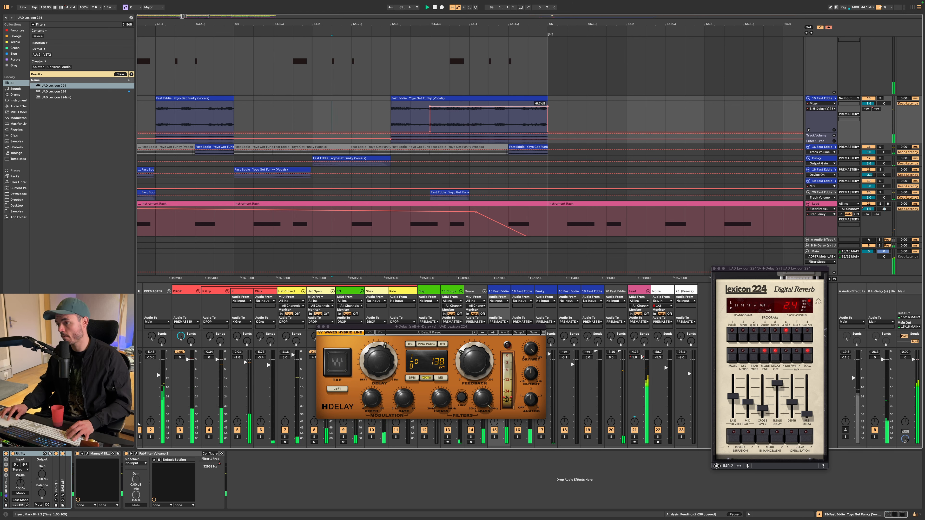
key("space")
key("space")
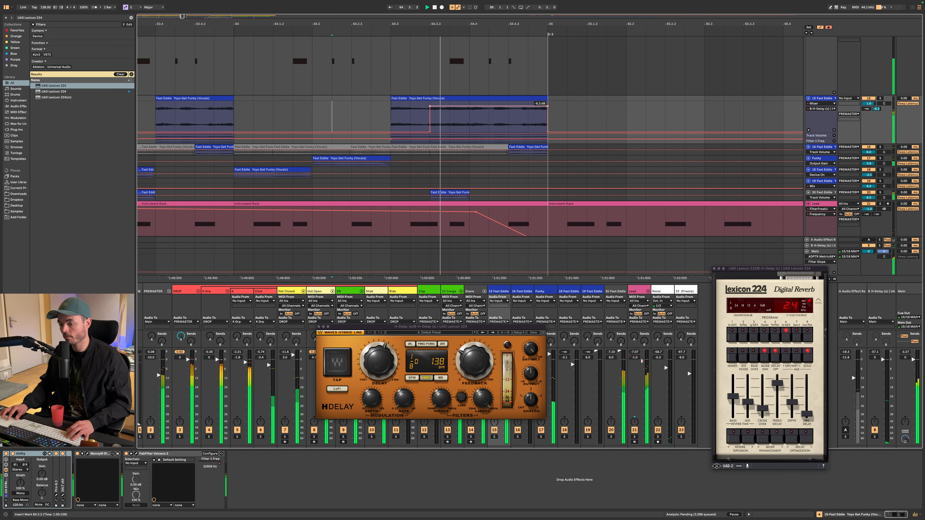
Step: Extend the raised H-Delay send automation across the whole last vocal clip before marker 3 and replay it
left_click_drag(477, 107, 477, 106)
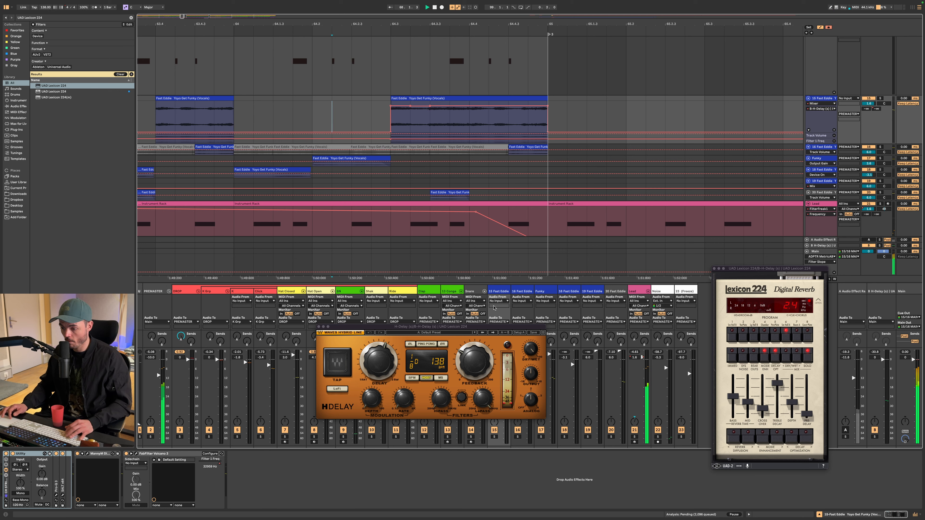
key("space")
key("space")
Step: Lengthen the H-Delay's delay time and replay the end of the vocal into the break
left_click_drag(378, 361, 378, 357)
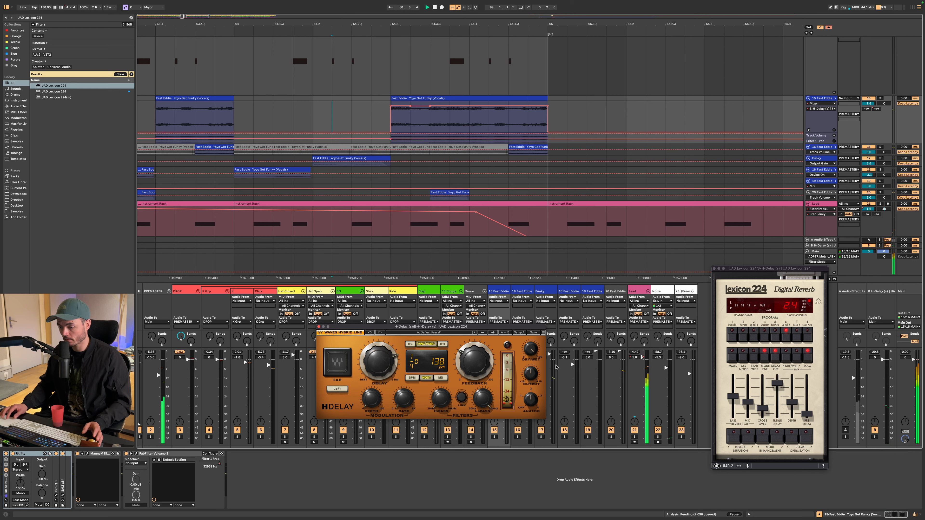
key("space")
key("space")
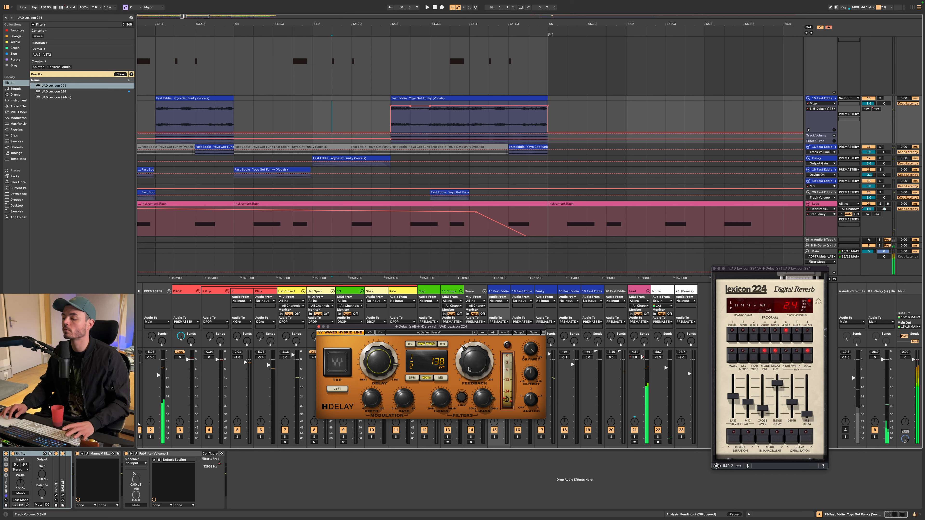
key("space")
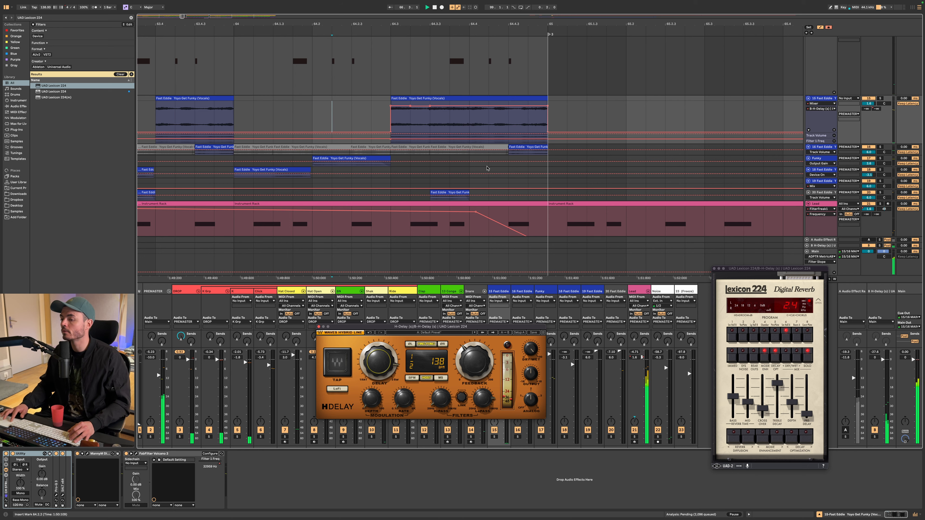
Step: Play the transition into marker 3 from the vocal clip near bar 63 and toggle the H-Delay's Ping Pong mode
scroll(459, 127, "down", 6)
left_click(325, 122)
key("space")
key("space")
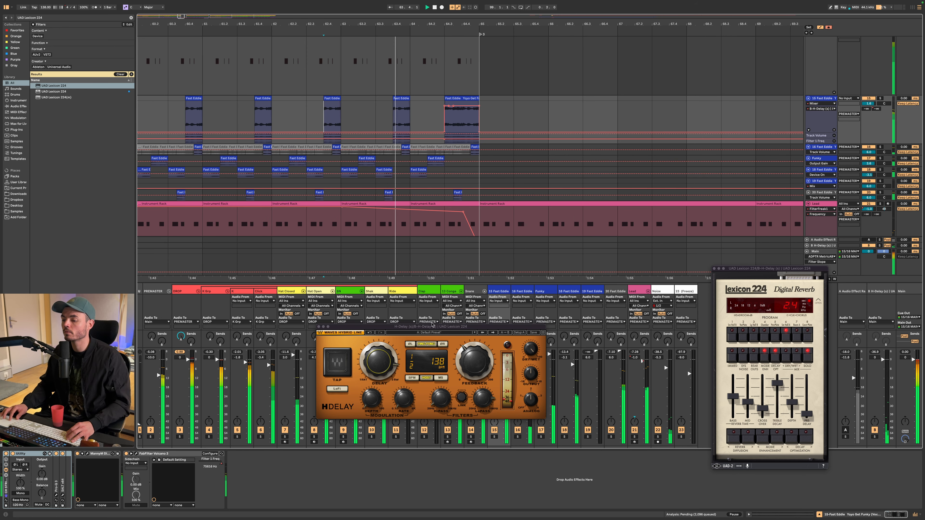
left_click(426, 346)
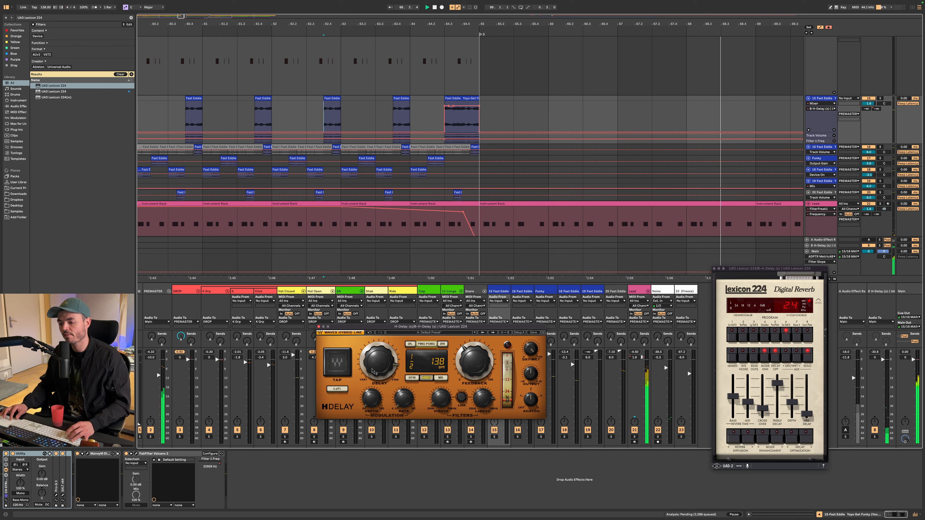
Step: Readjust the H-Delay's delay time and replay the vocal throw into the break
left_click_drag(367, 379, 367, 377)
key("space")
key("space")
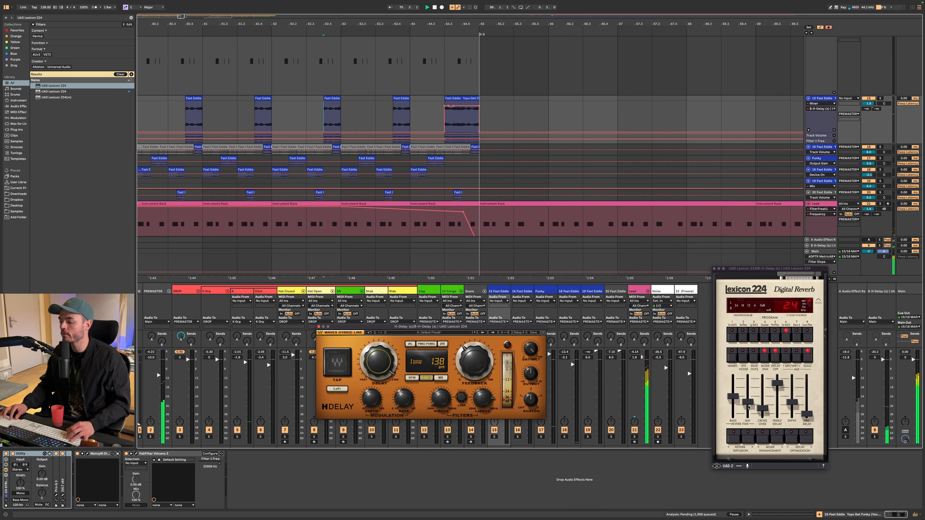
Step: Shorten the Lexicon 224's reverb time and lower its dry/wet mix to 41.0 while replaying the vocal transition into marker 3
left_click_drag(750, 403, 749, 416)
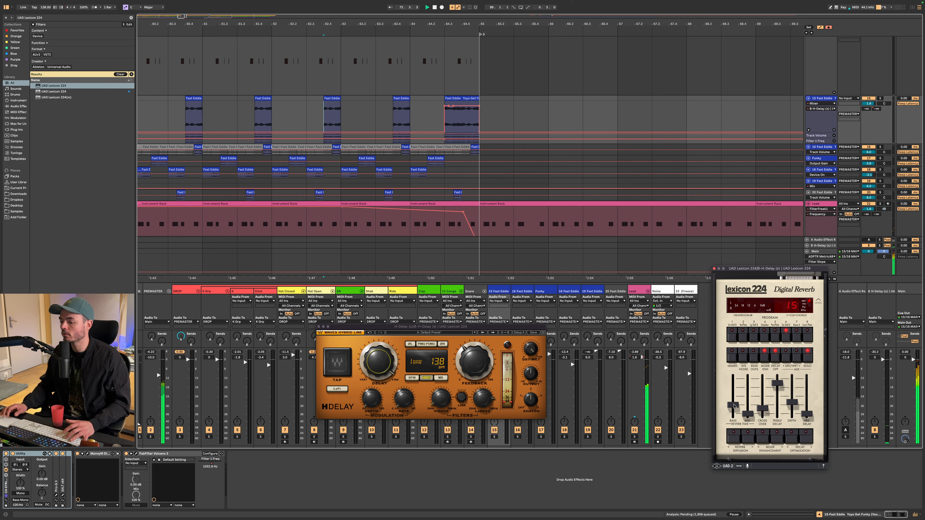
left_click(254, 117)
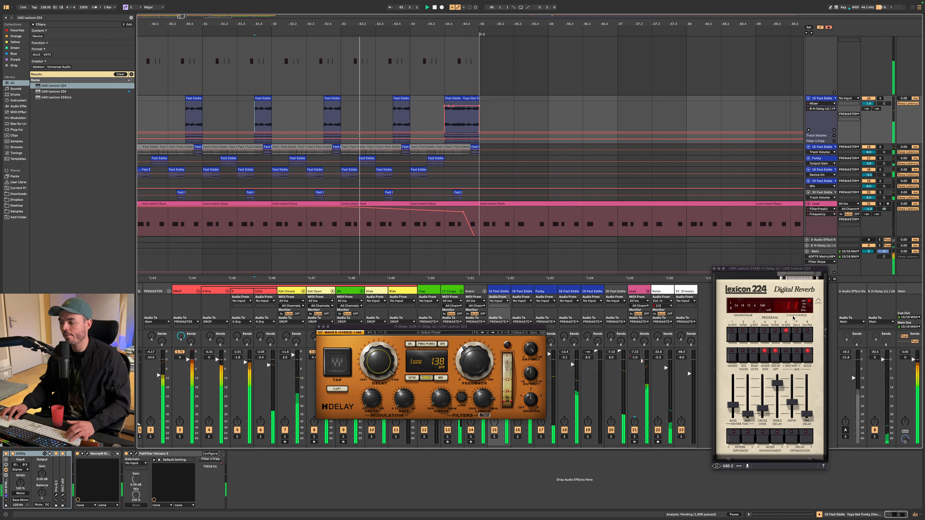
left_click(786, 359)
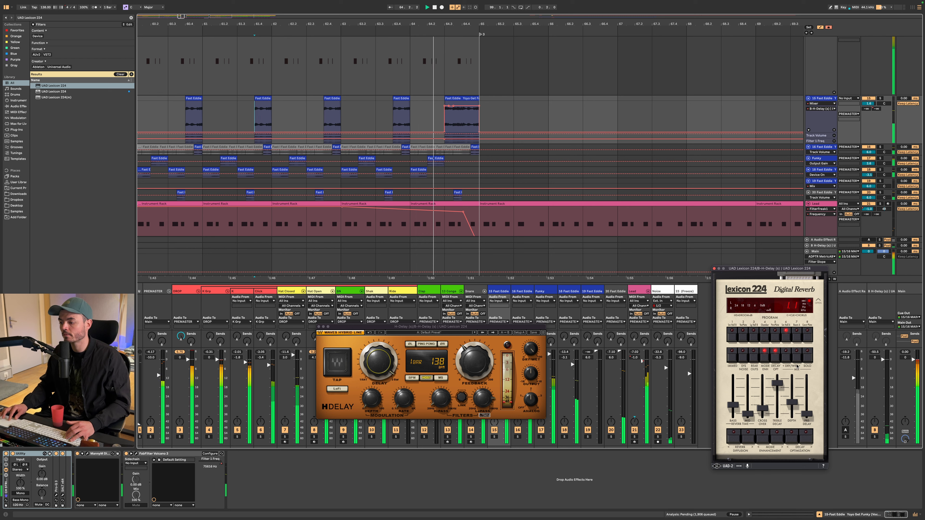
left_click(786, 359)
left_click(786, 359)
left_click(785, 359)
left_click(786, 359)
left_click(786, 359)
left_click(786, 359)
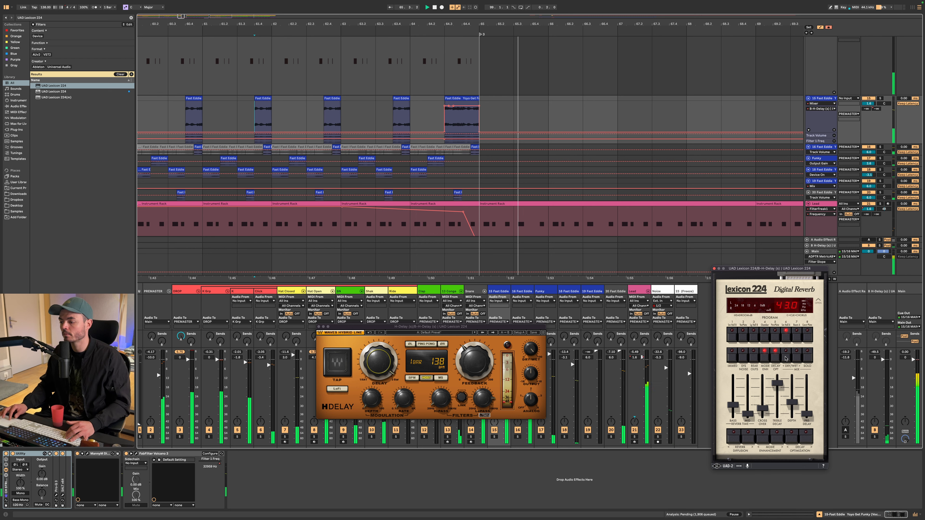
left_click(786, 359)
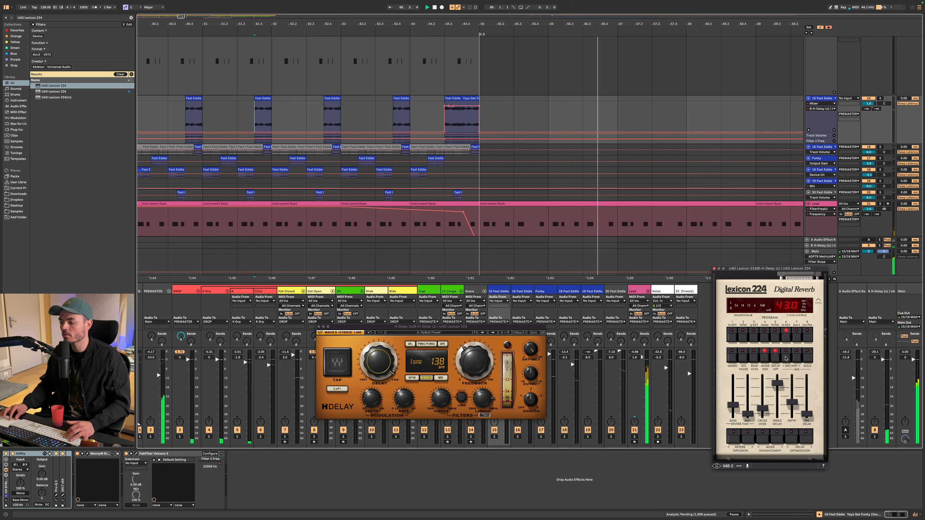
left_click(786, 359)
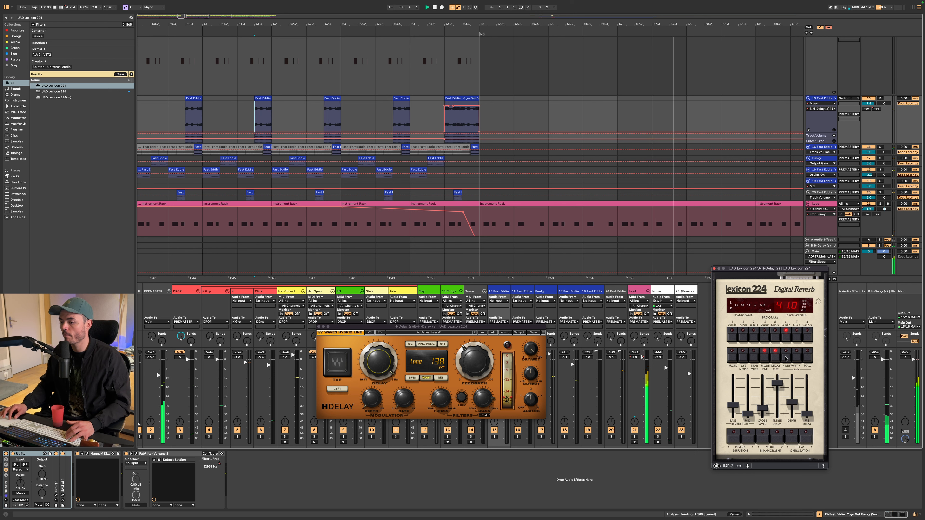
Step: Set the Lexicon 224's dry/wet mix to 40.0, replay the vocal into marker 3 and adjust the H-Delay's low-pass filter
left_click(786, 359)
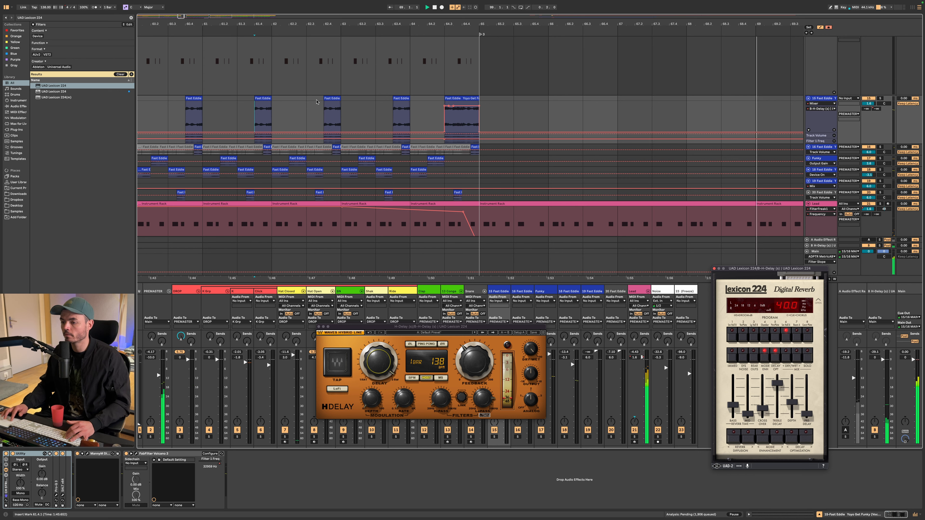
left_click(316, 103)
key("space")
key("space")
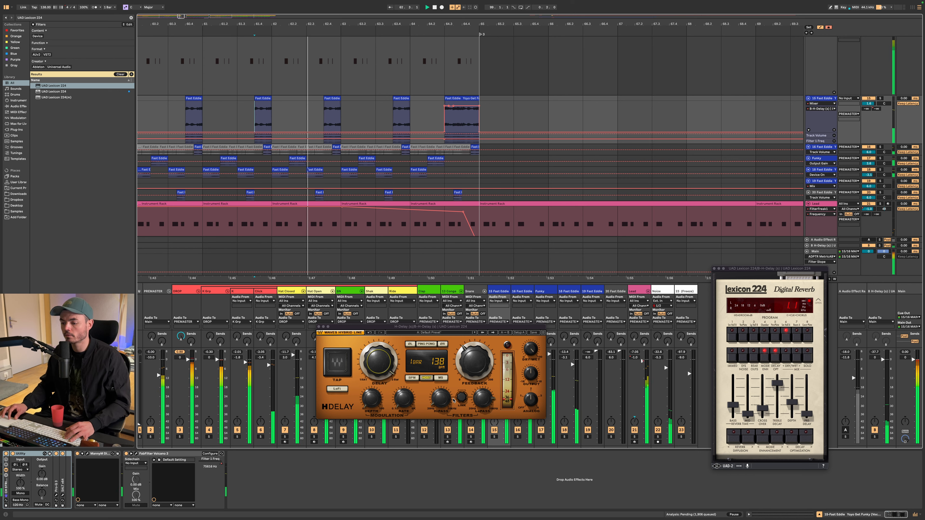
left_click(483, 399)
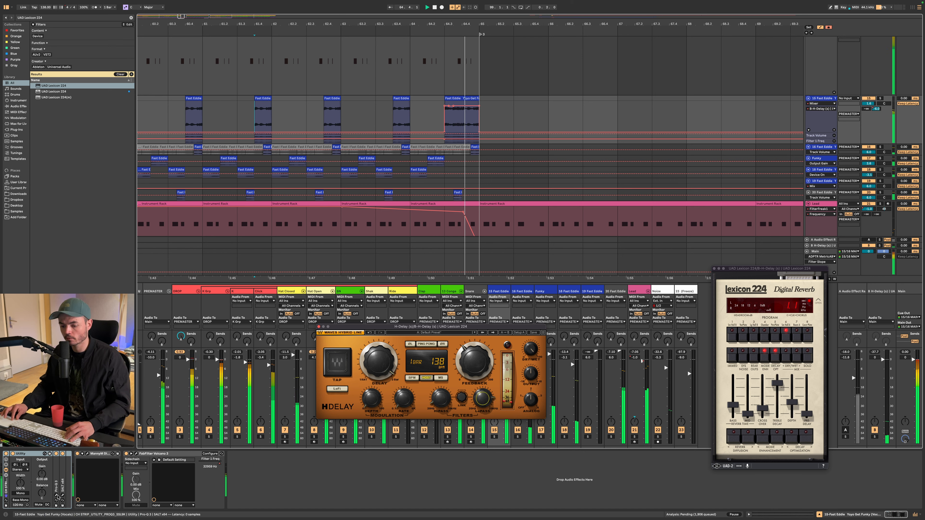
Step: Shape the vocal channel's Pro-Q 3 with a lowered high cut and a low cut at about 284 Hz during playback
left_click(56, 495)
left_click(412, 149)
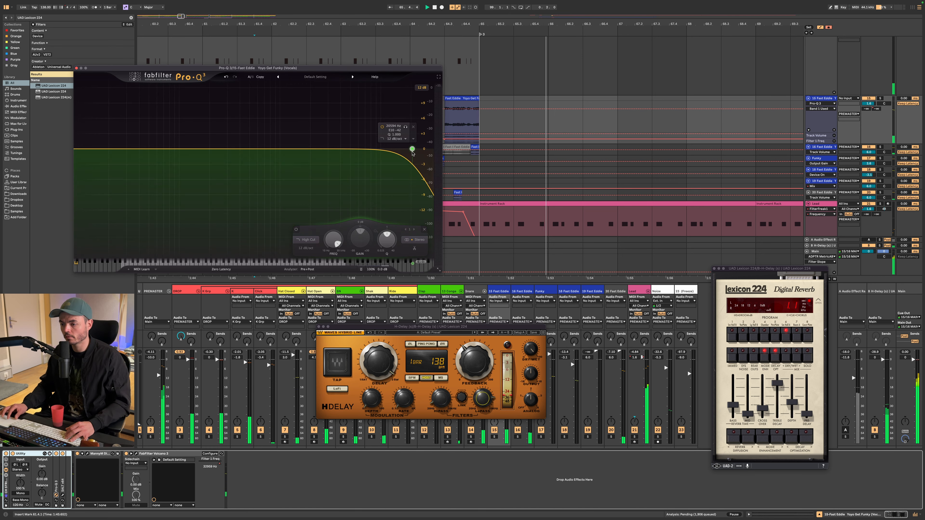
left_click_drag(412, 150, 332, 143)
left_click(195, 149)
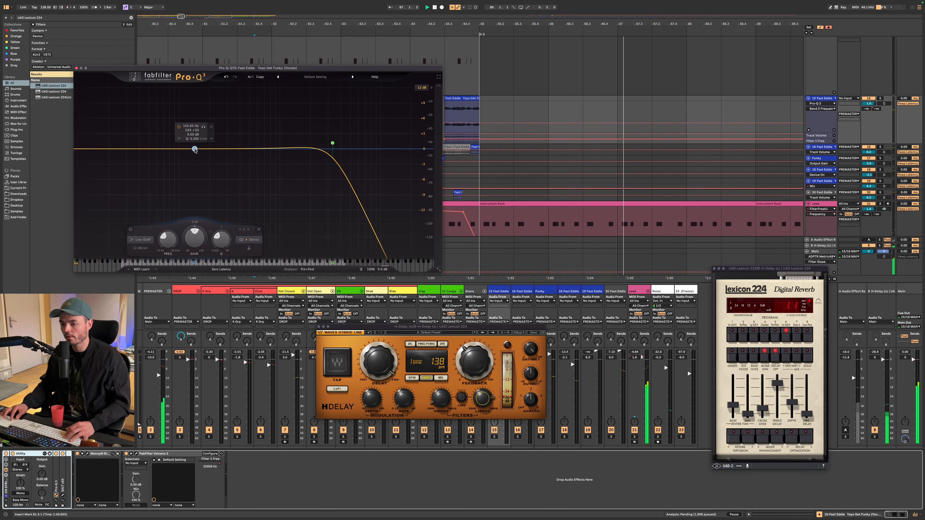
left_click_drag(194, 149, 267, 143)
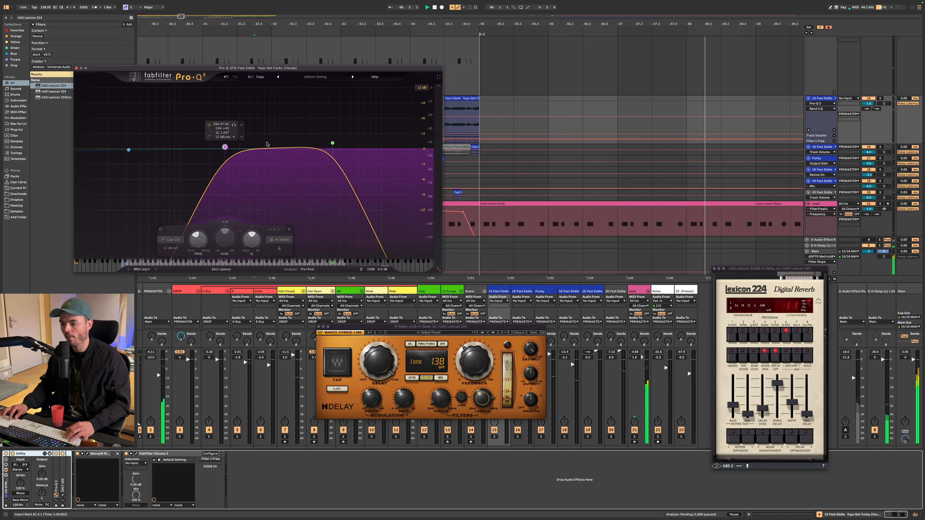
key("space")
left_click_drag(333, 143, 347, 143)
left_click_drag(340, 147, 320, 149)
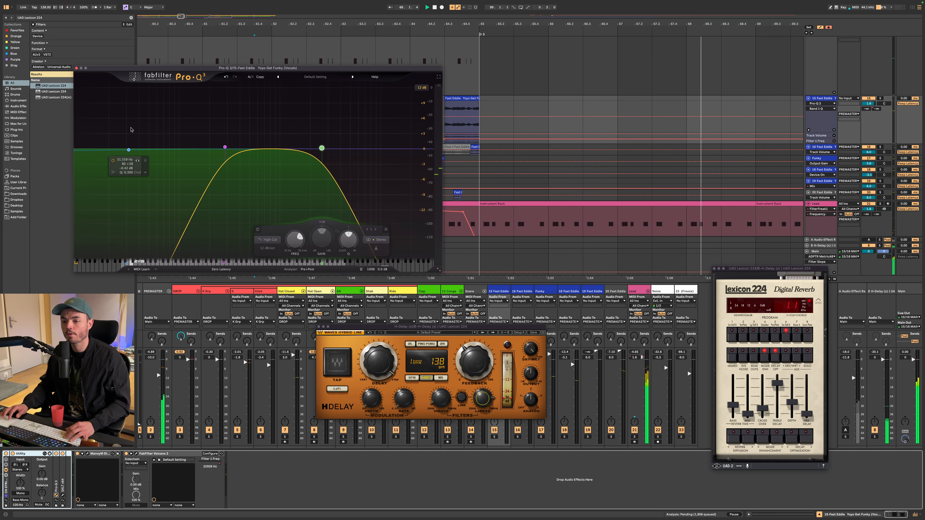
left_click(76, 68)
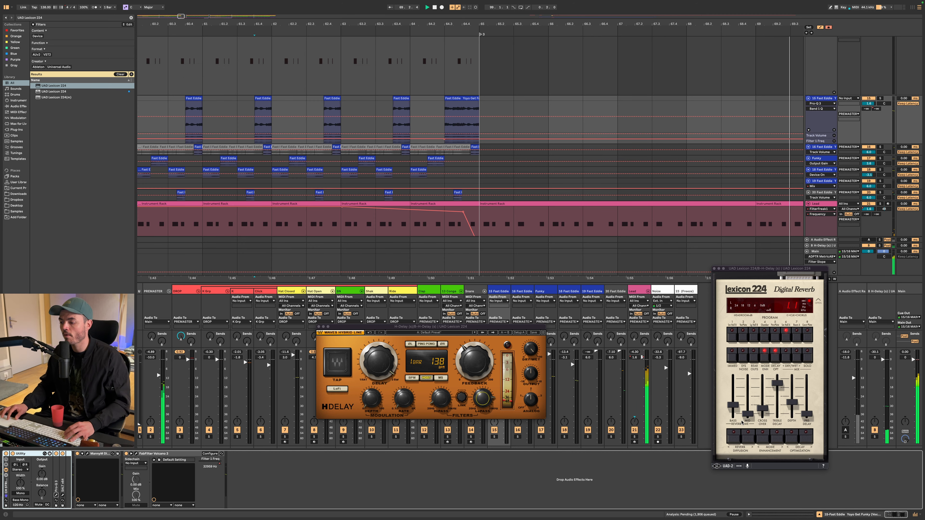
Step: Switch the Lexicon 224 to program 2, readjust its mid reverb time and dry/wet mix, and replay the vocal transition
mouse_move(745, 414)
left_mouse_down()
mouse_move(733, 401)
mouse_move(746, 402)
left_mouse_up()
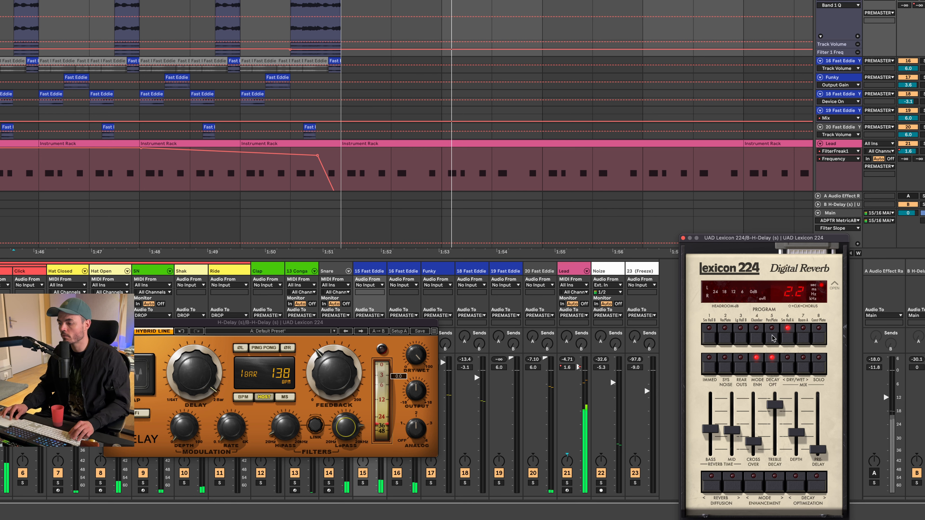
left_click(725, 334)
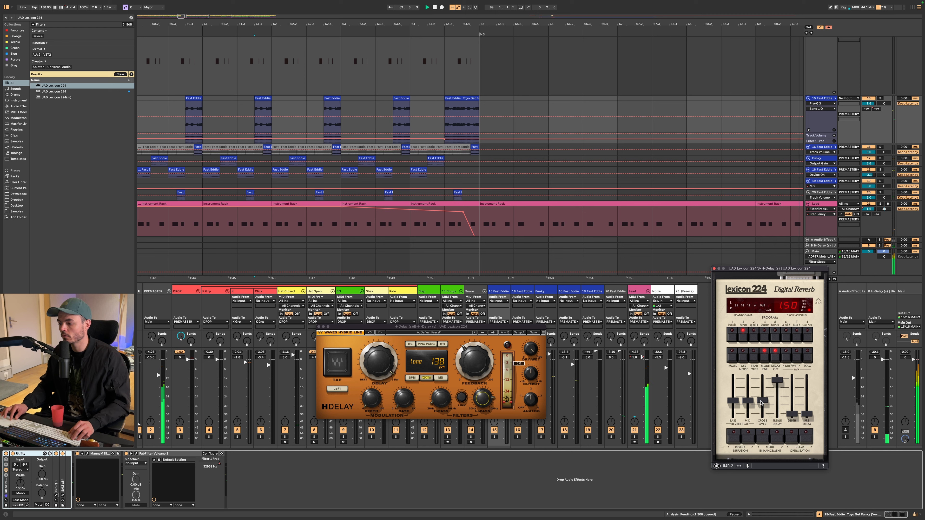
left_click(796, 359)
left_click(796, 359)
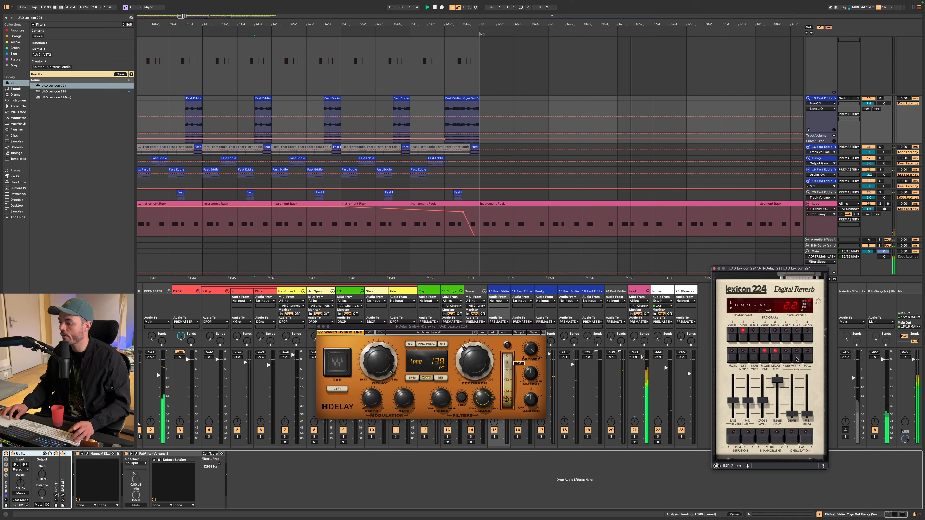
left_click_drag(748, 401, 748, 413)
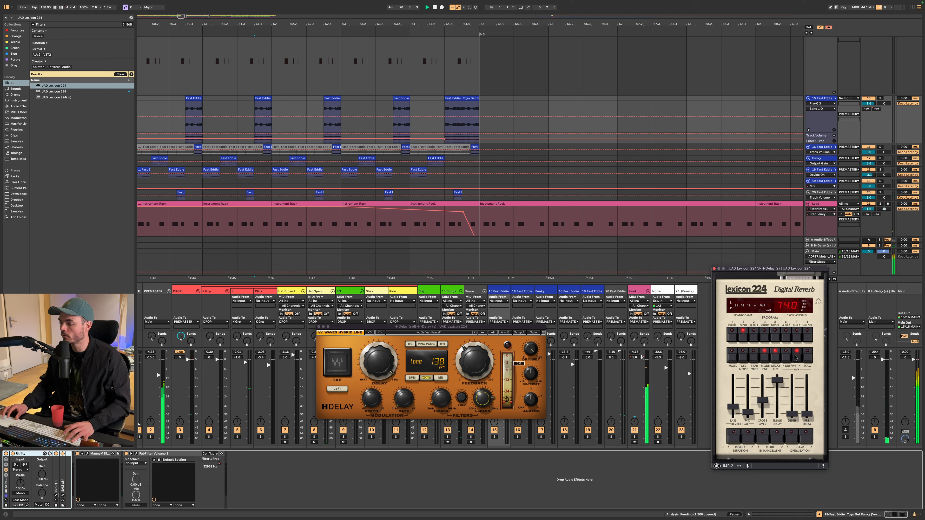
key("space")
key("space")
left_click(715, 269)
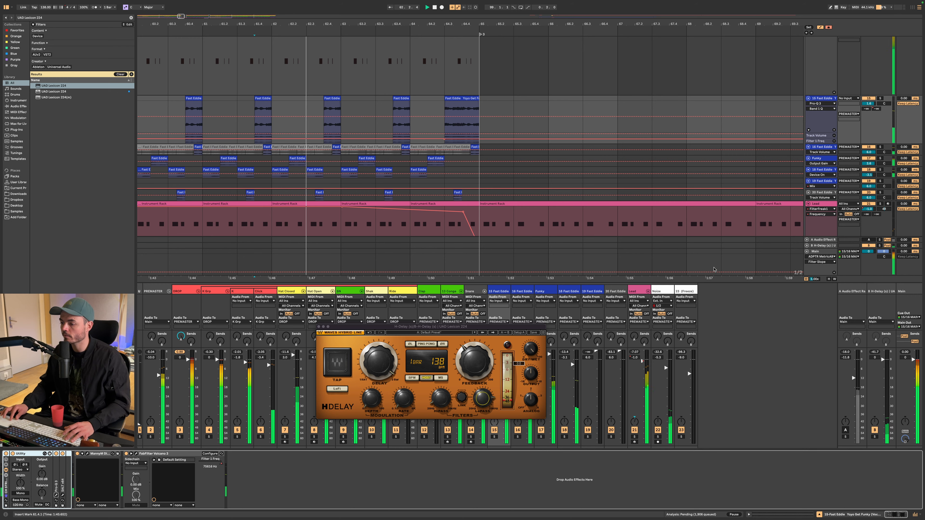
Step: Play the arrangement from bar 60 on the Lead track and hide the automation lanes
scroll(649, 120, "down", 3)
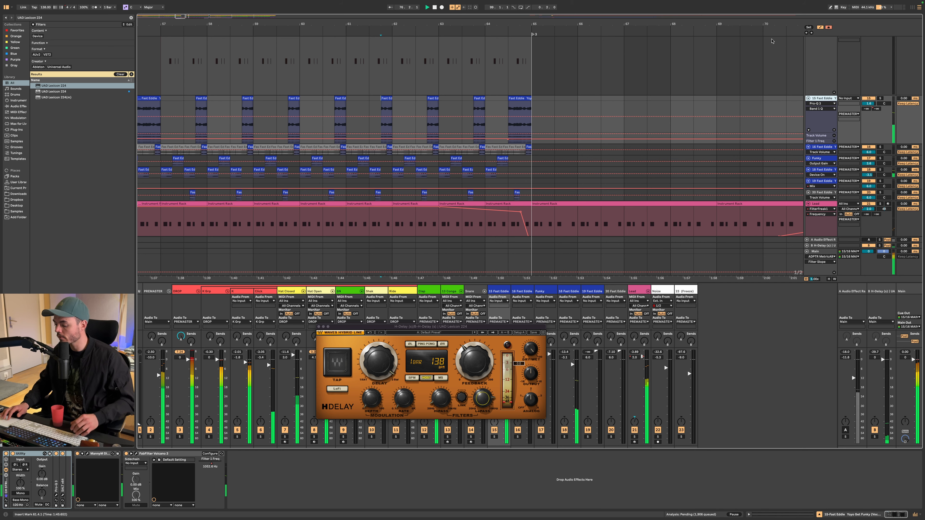
scroll(477, 237, "up", 2)
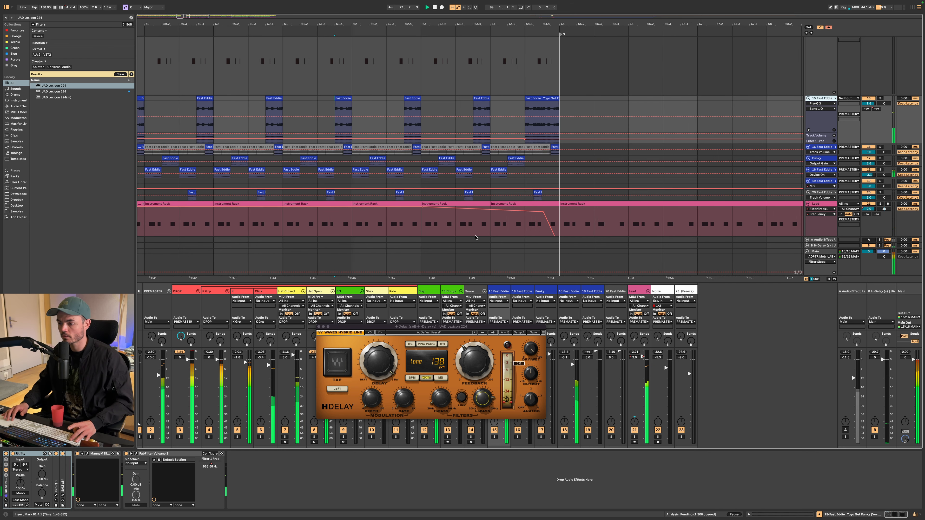
scroll(476, 237, "down", 10)
left_click(441, 224)
key("space")
key("space")
scroll(529, 227, "down", 5)
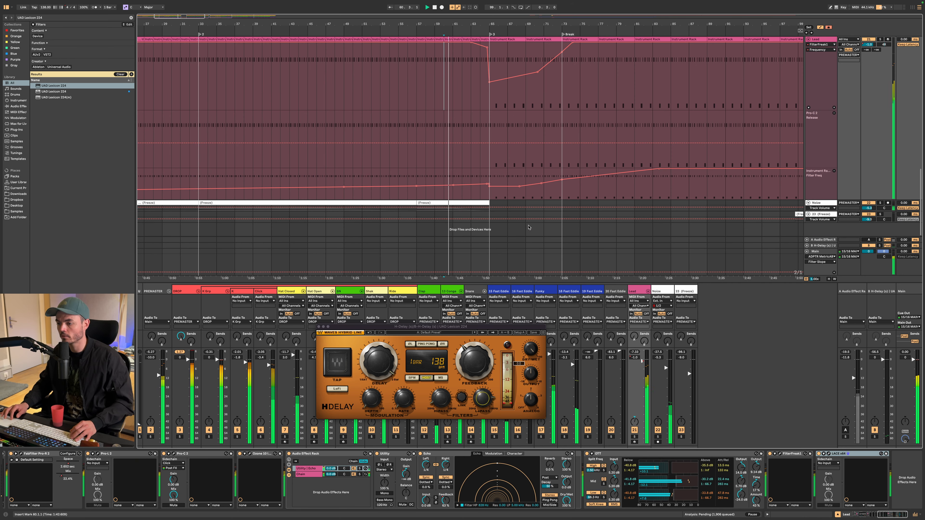
key("a")
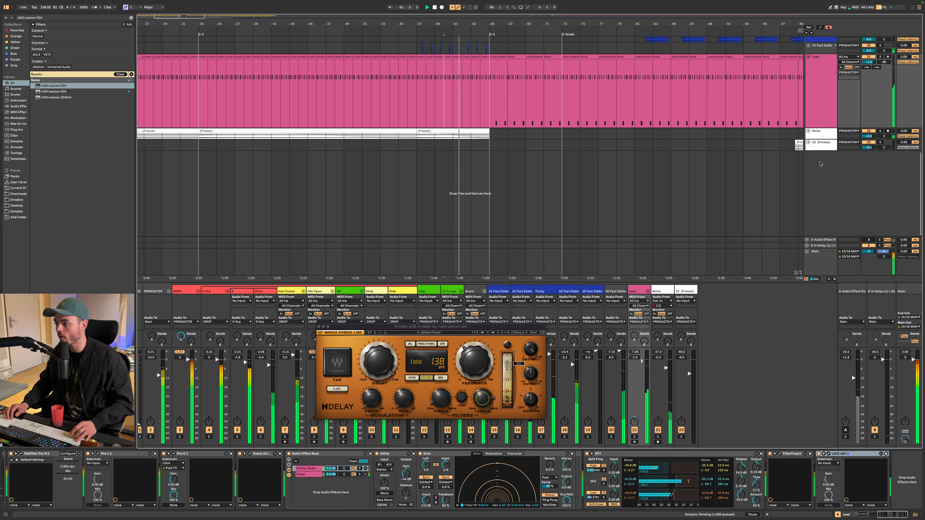
Step: Search for "Vocal Doubler" and load the TVC33 Vocal Doubler reverb preset onto the H-Delay return track
left_click(819, 245)
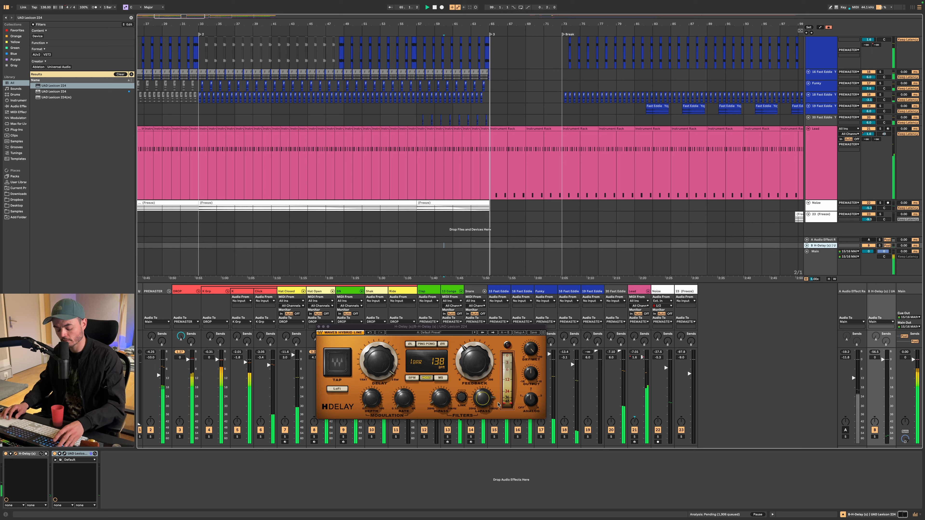
key("super+f")
type("Vocal Doubler")
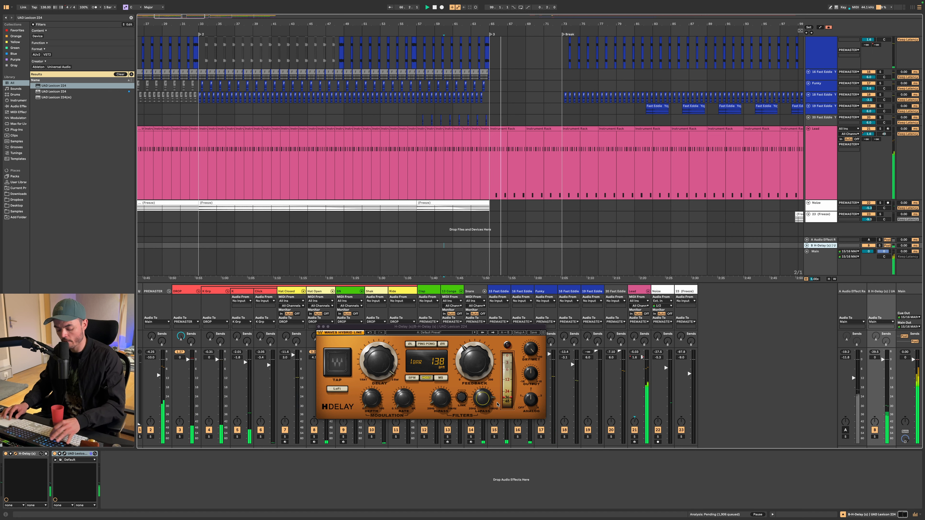
key("Down")
key("Down")
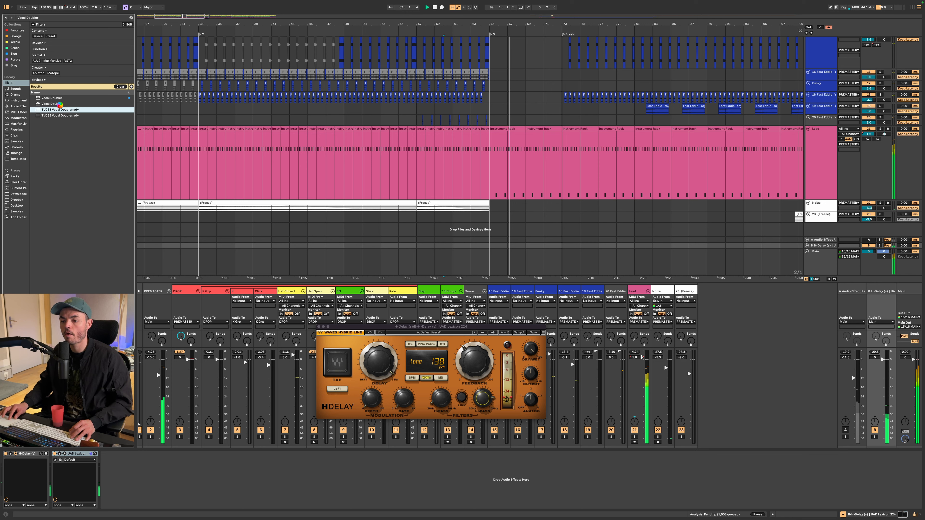
key("Return")
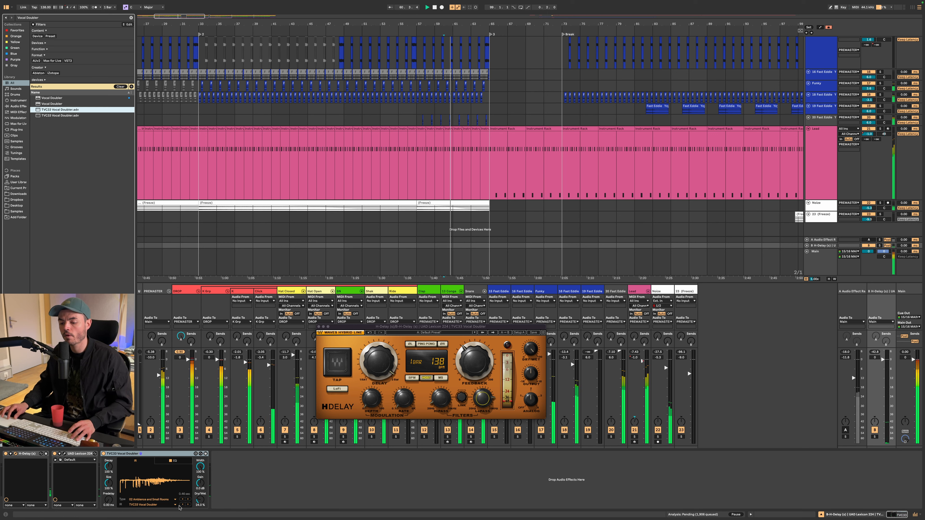
Step: Raise the Vocal Doubler reverb's dry/wet and change its impulse response type to Plates Real
left_click(188, 505)
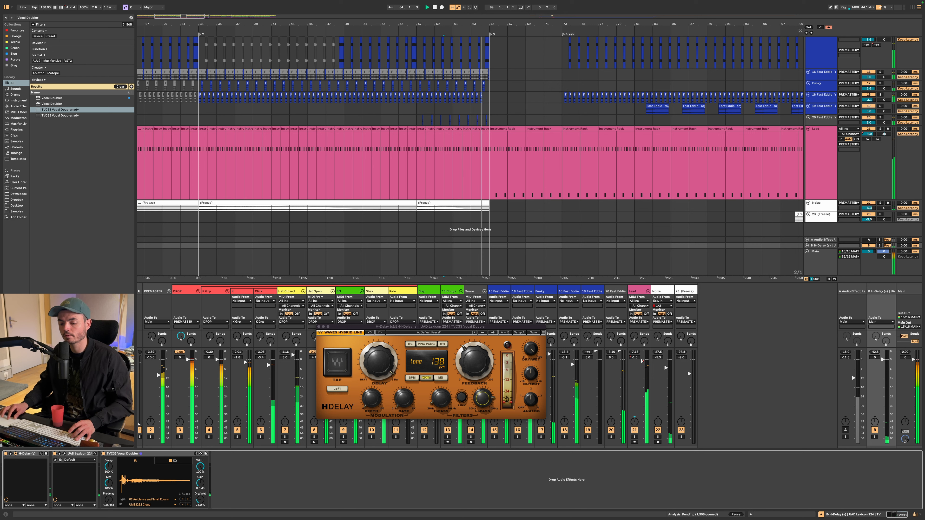
left_click_drag(201, 500, 201, 464)
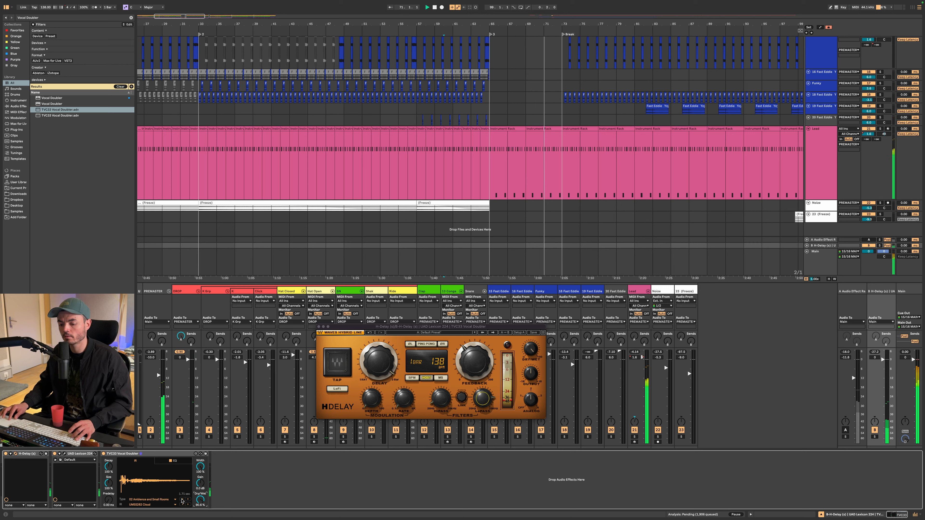
left_click(187, 501)
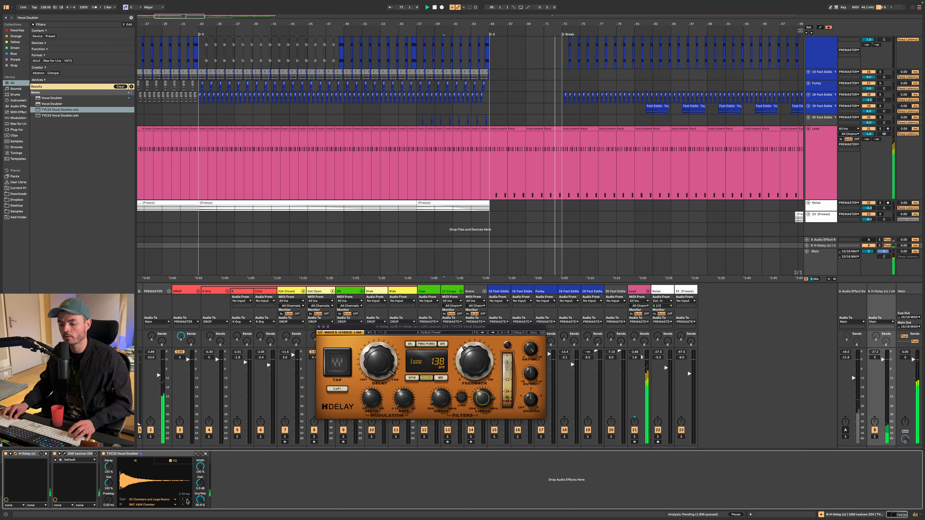
left_click(188, 501)
left_click(187, 501)
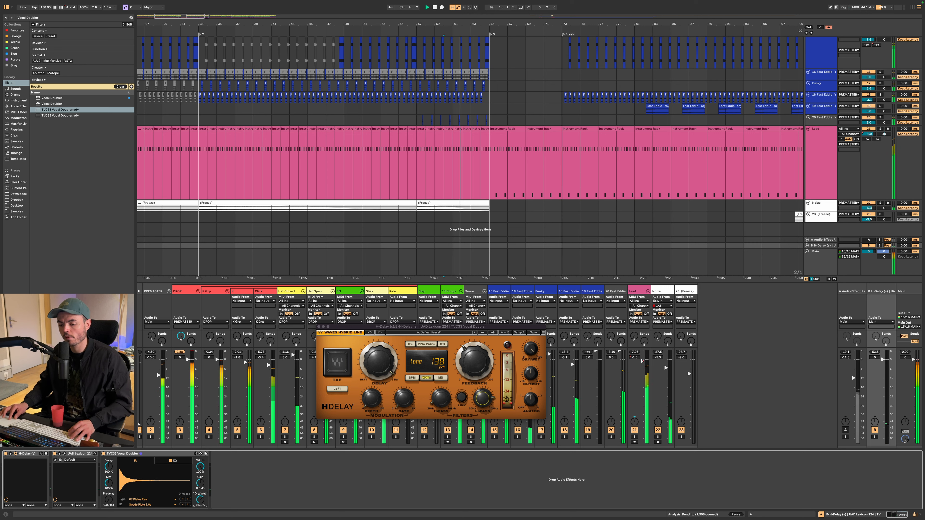
Step: Shorten the plate reverb's decay, set its size to 77.4% and dry/wet to 41.7%, and replay the section before marker 3
left_click_drag(202, 501, 202, 510)
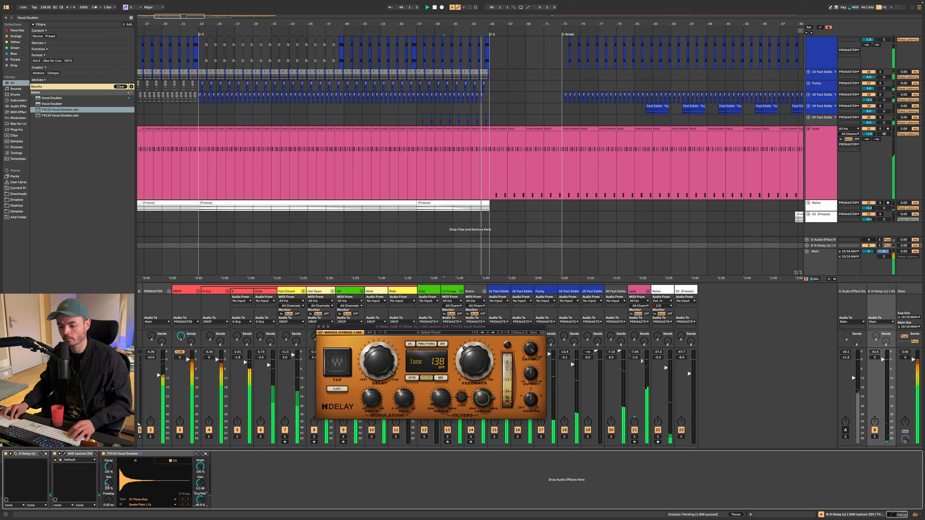
mouse_move(108, 483)
left_mouse_down()
mouse_move(109, 493)
mouse_move(109, 485)
left_mouse_up()
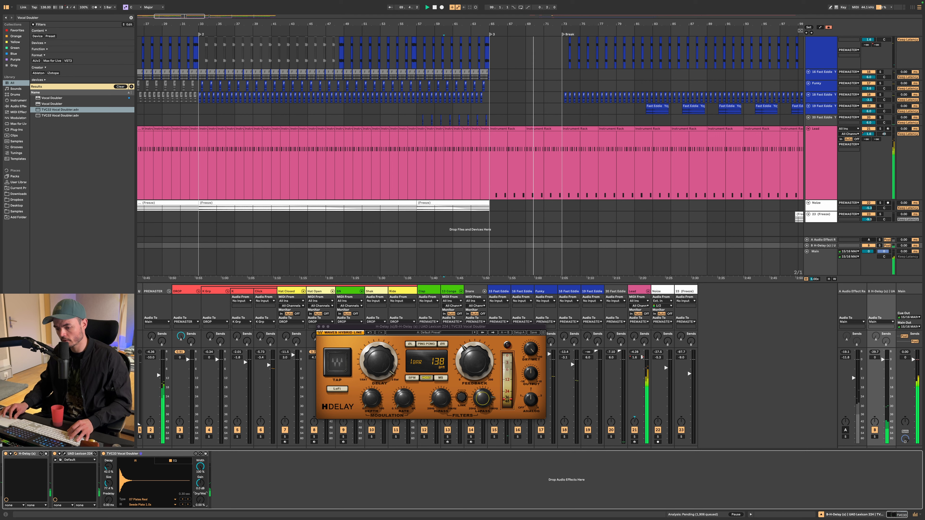
left_click_drag(200, 500, 201, 499)
key("space")
key("space")
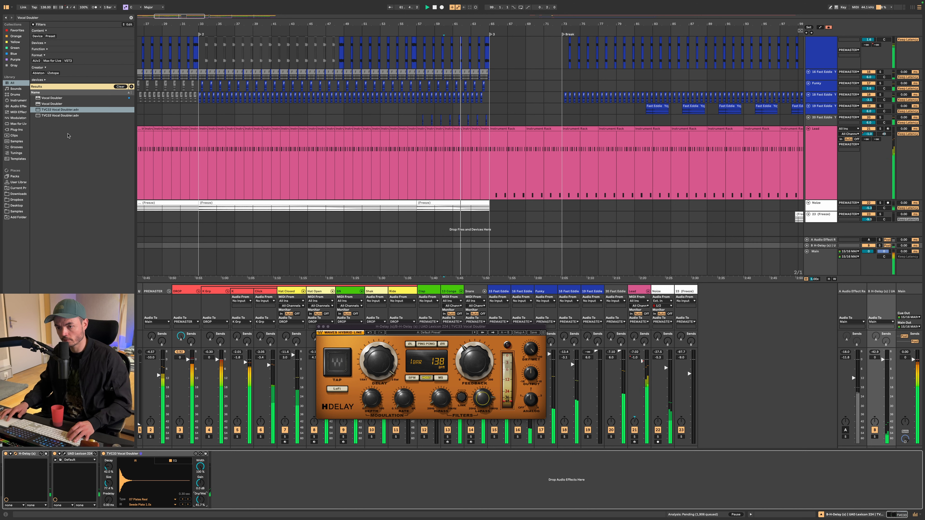
Step: Add the Vocal Doubler plug-in to the H-Delay return with Separation 100%, Variation 43% and Amount about 94%
left_click(55, 97)
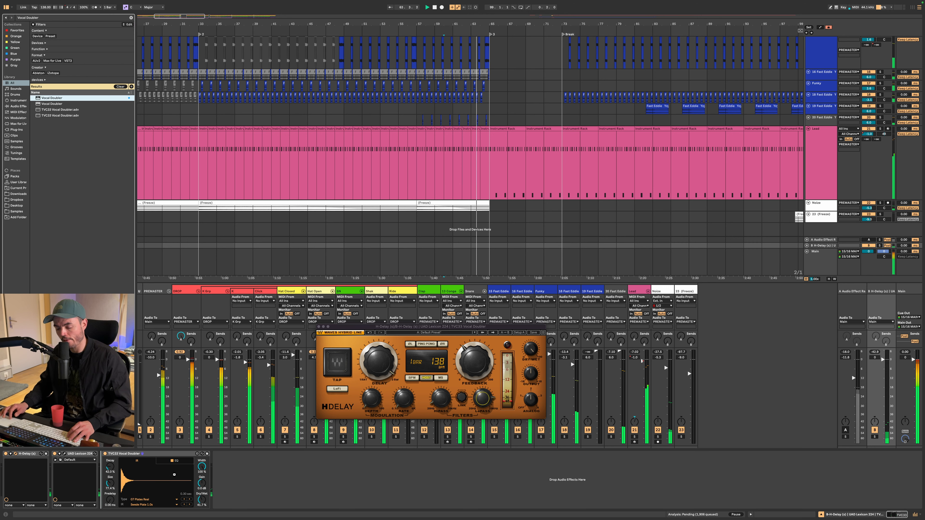
key("Return")
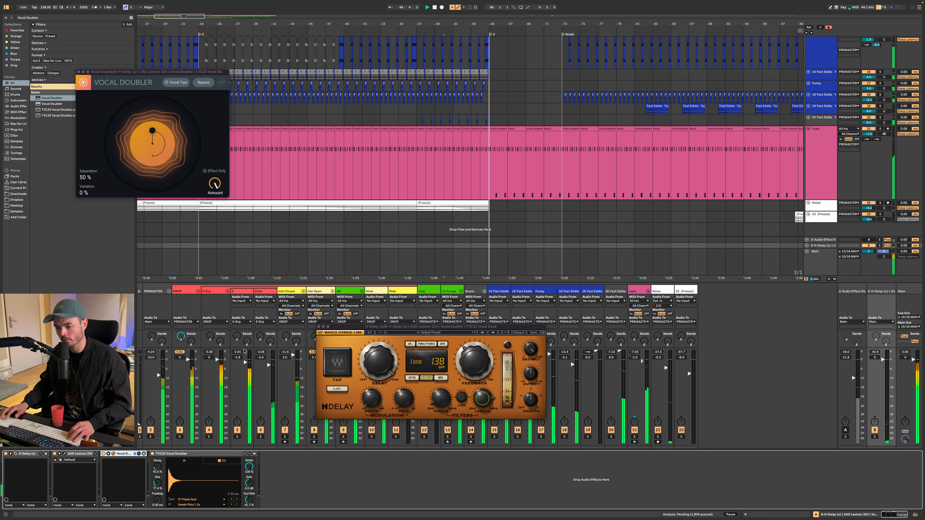
left_click_drag(151, 136, 179, 139)
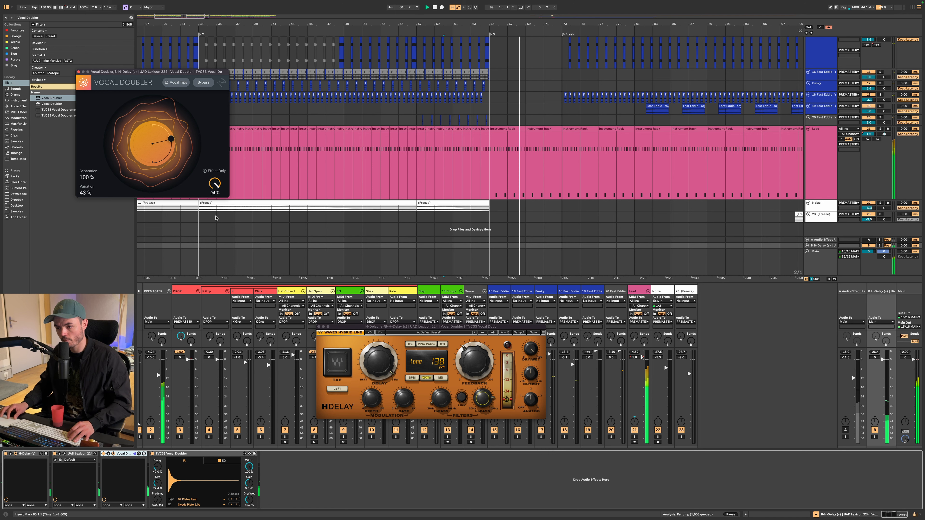
left_click_drag(216, 218, 216, 215)
left_click(79, 71)
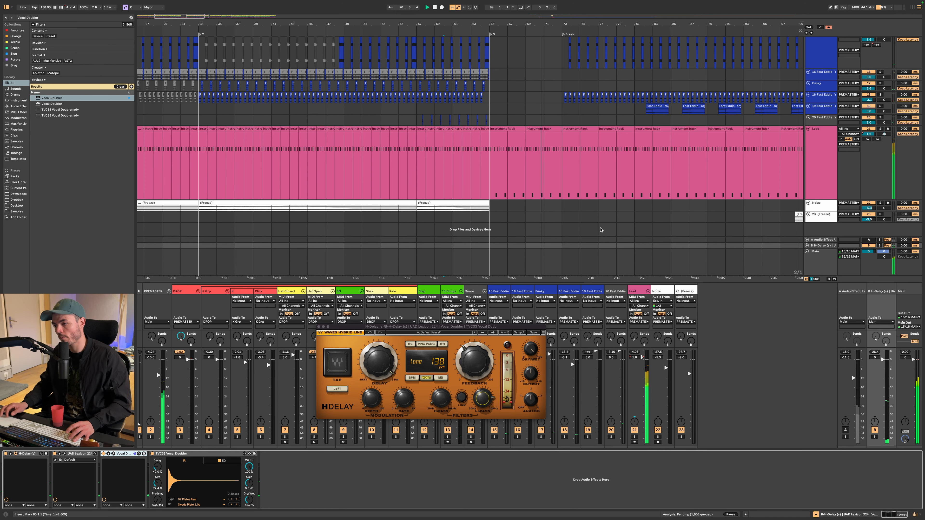
scroll(552, 228, "up", 5)
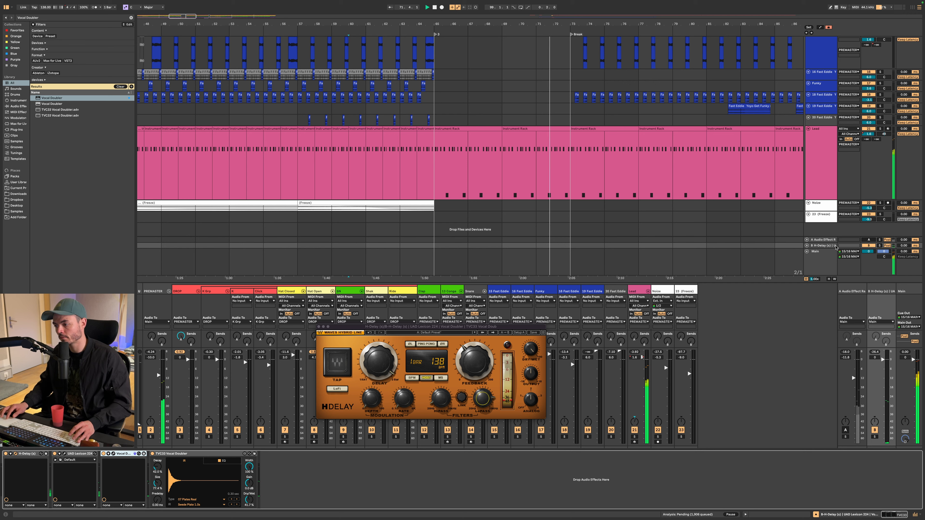
scroll(834, 246, "up", 5)
scroll(825, 234, "down", 4)
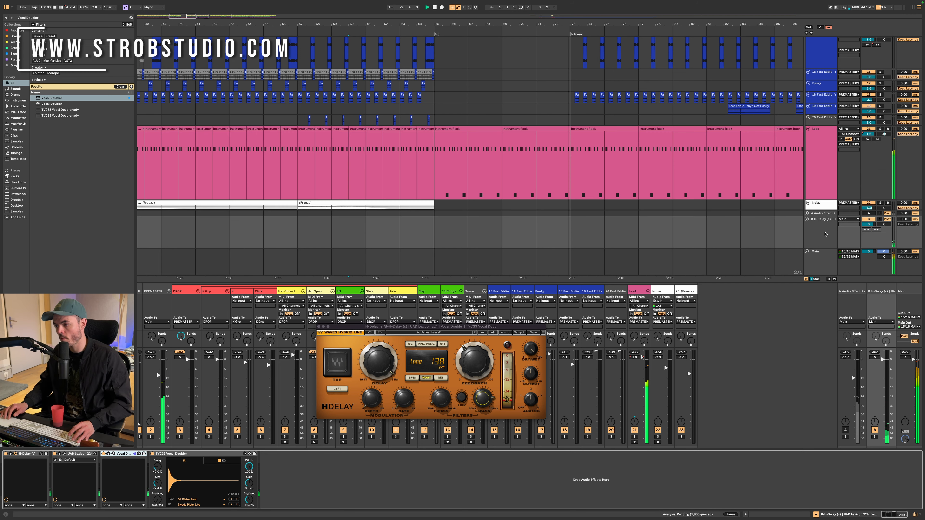
scroll(826, 234, "down", 3)
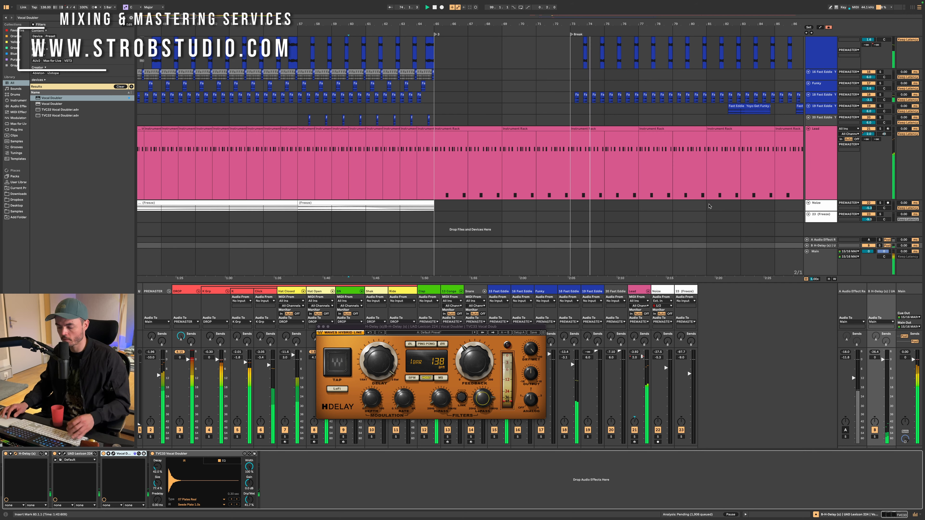
Step: Fold the Main track, show the automation lanes across the arrangement, and save the set
left_click(807, 251)
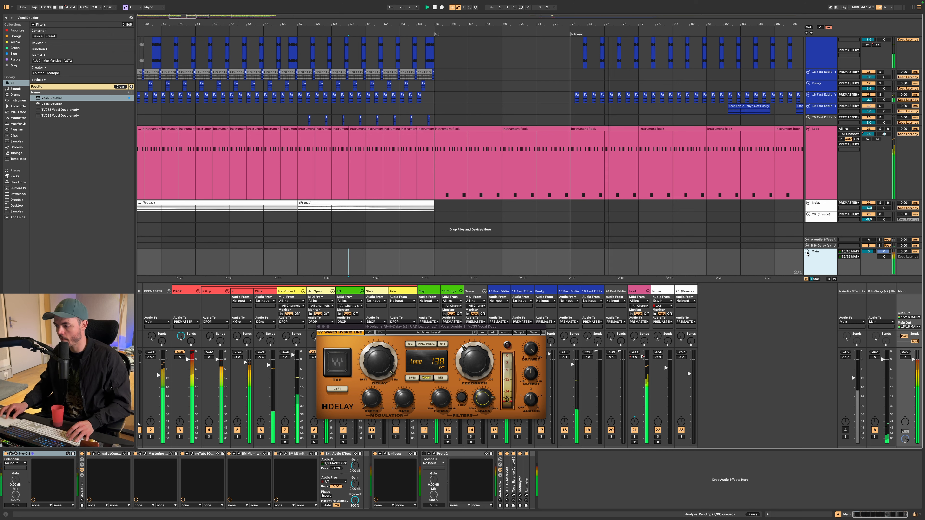
left_click(807, 252)
scroll(569, 181, "up", 2)
scroll(569, 181, "down", 6)
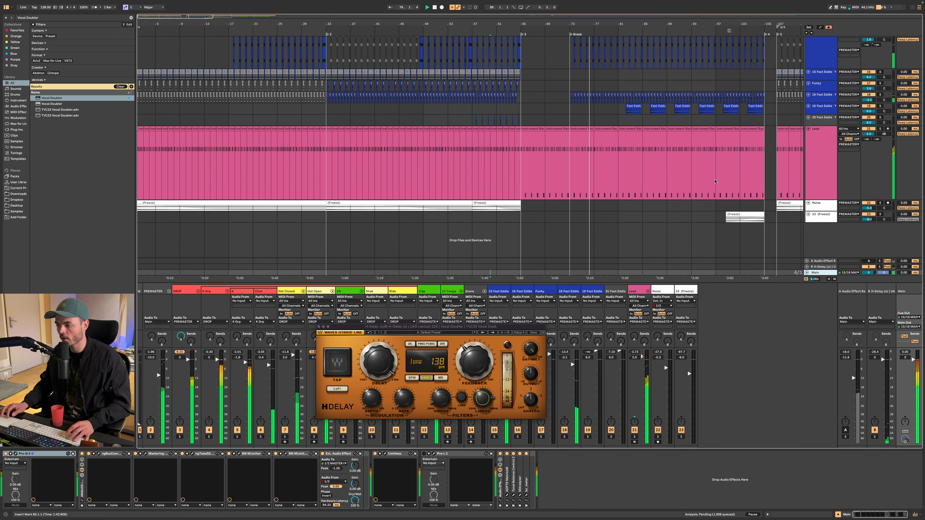
left_click(821, 147)
key("a")
scroll(736, 200, "up", 10)
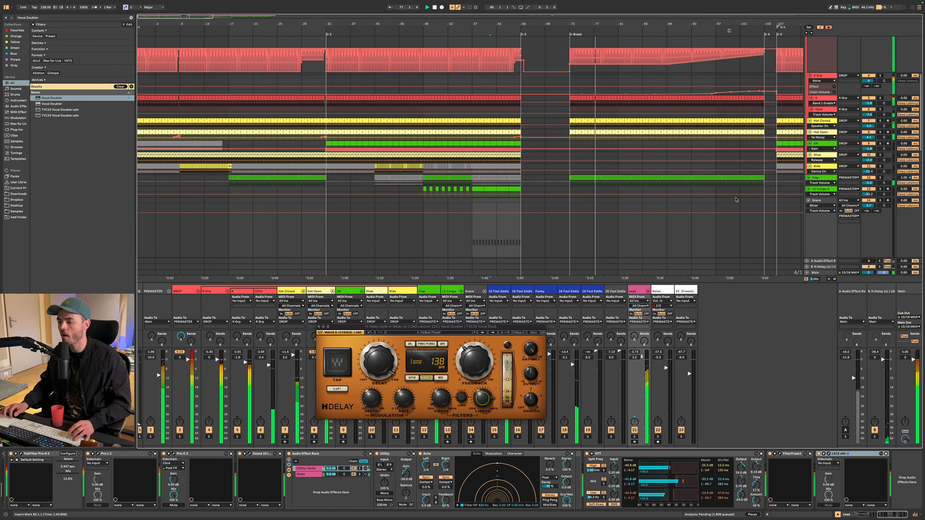
scroll(736, 200, "right", 6)
scroll(569, 166, "up", 2)
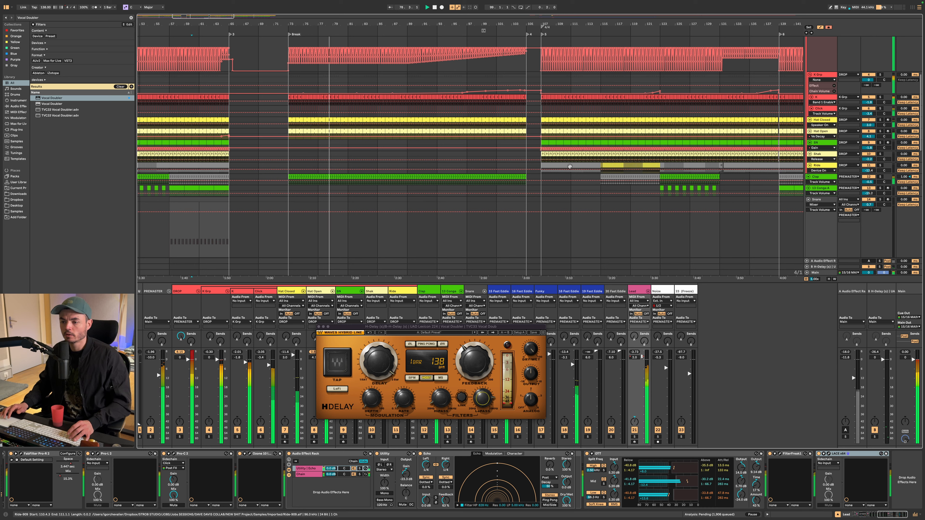
key("super+s")
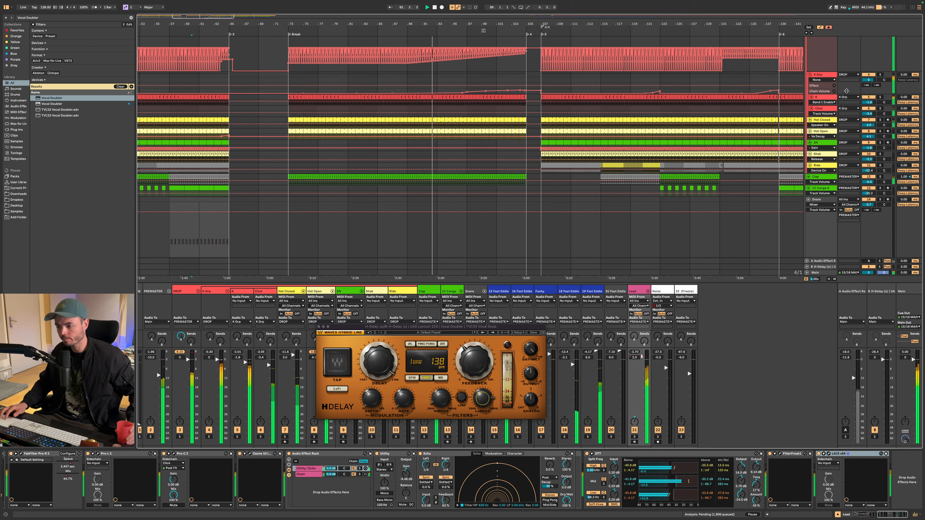
Step: Enlarge the 19-Fast Eddie vocal track and fine-tune its OTT output while checking its EchoBoy plug-in
scroll(818, 157, "down", 5)
scroll(818, 109, "up", 5)
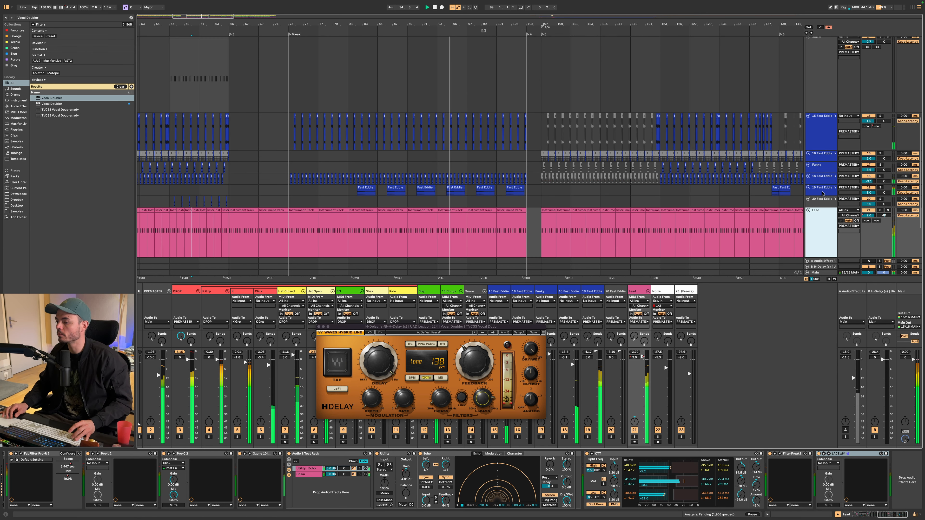
left_click_drag(884, 197, 883, 274)
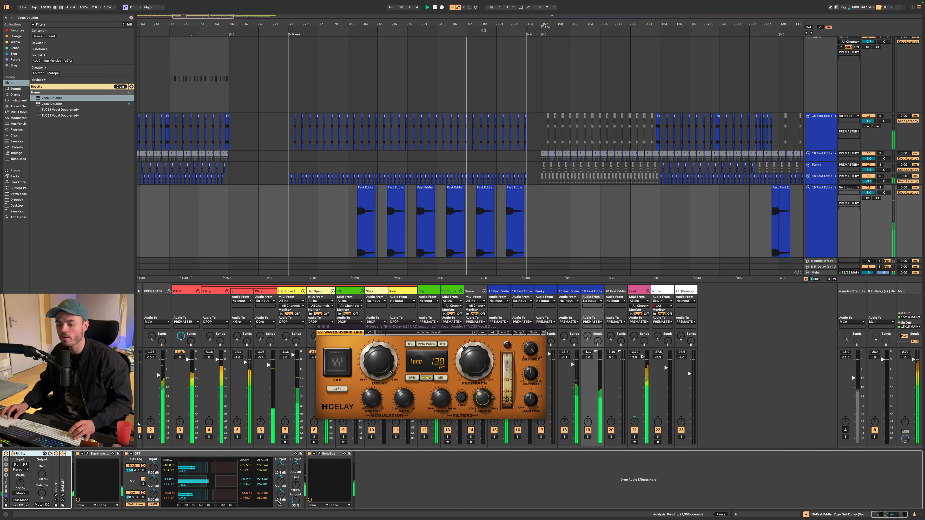
left_click_drag(295, 466, 296, 470)
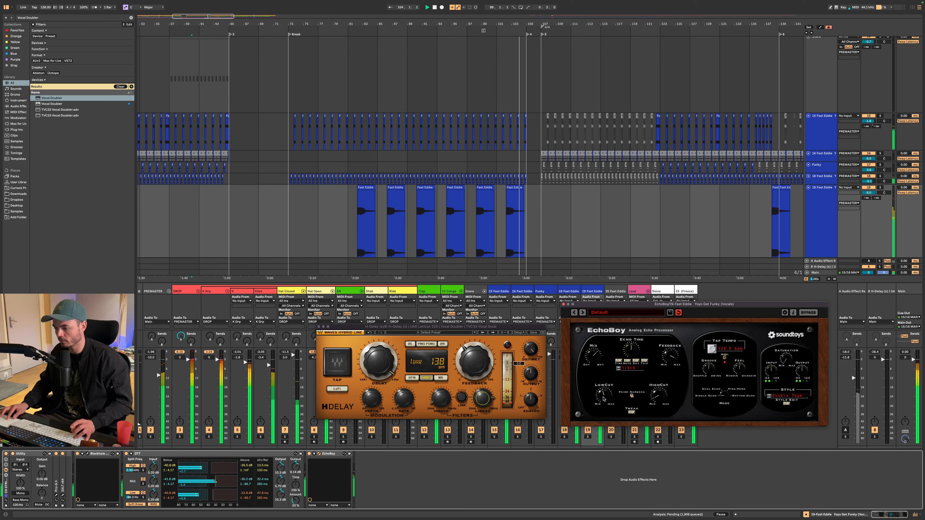
left_click(563, 305)
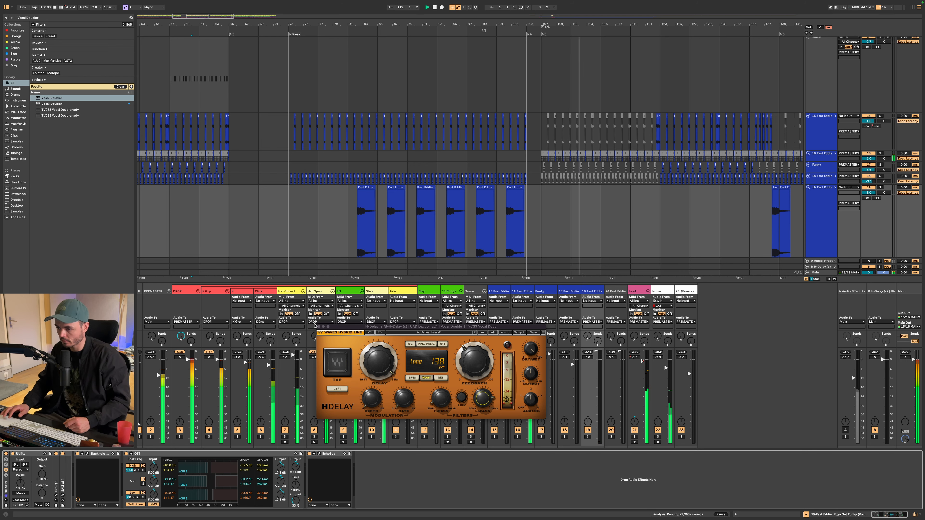
Step: Play the break from bar 81 and display the PREMASTER track's volume automation
left_click(351, 109)
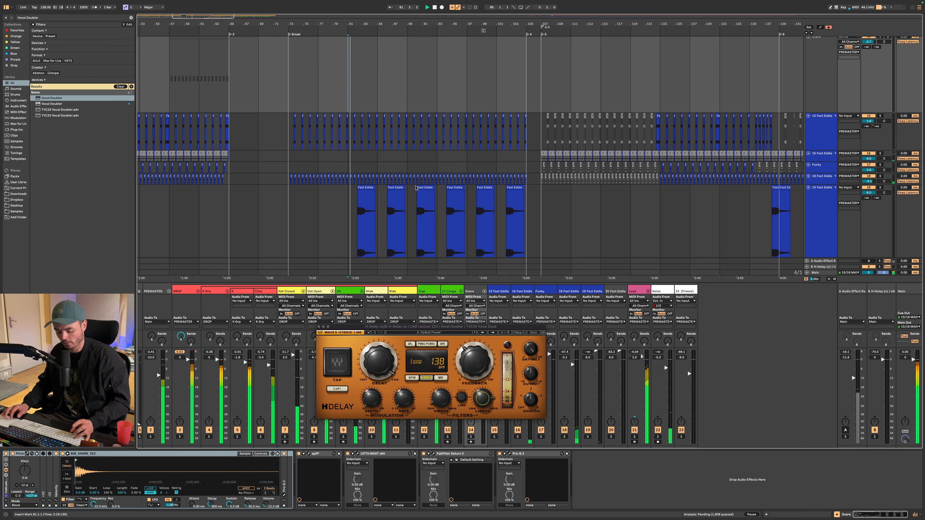
key("a")
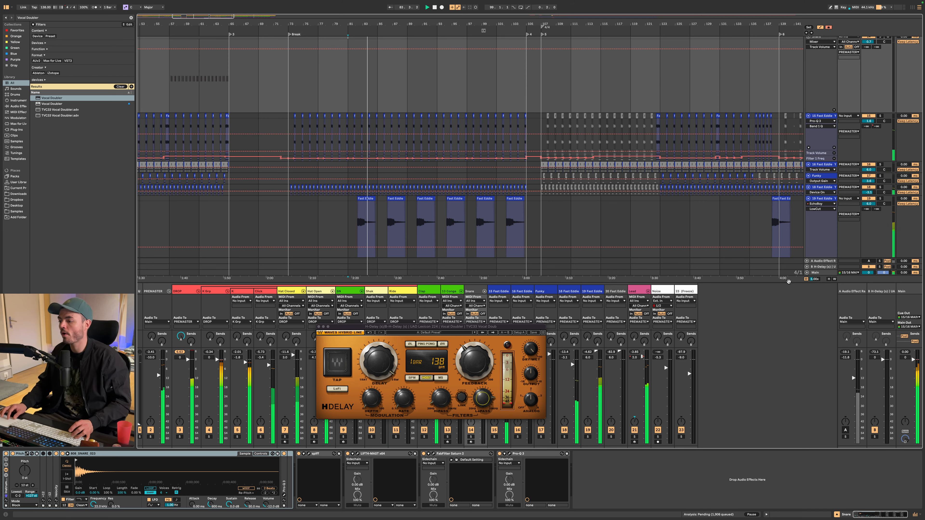
left_click(815, 273)
left_click(806, 272)
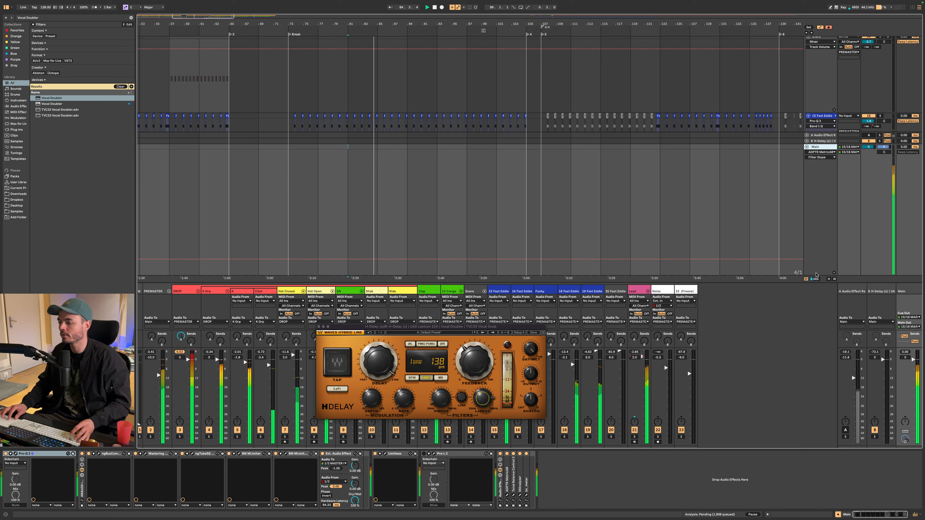
left_click(820, 215)
scroll(818, 145, "up", 5)
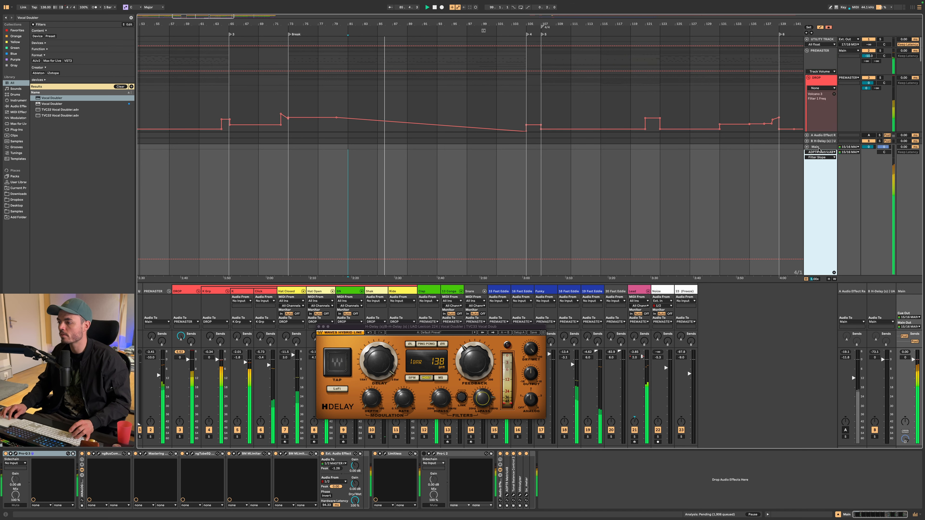
key("a")
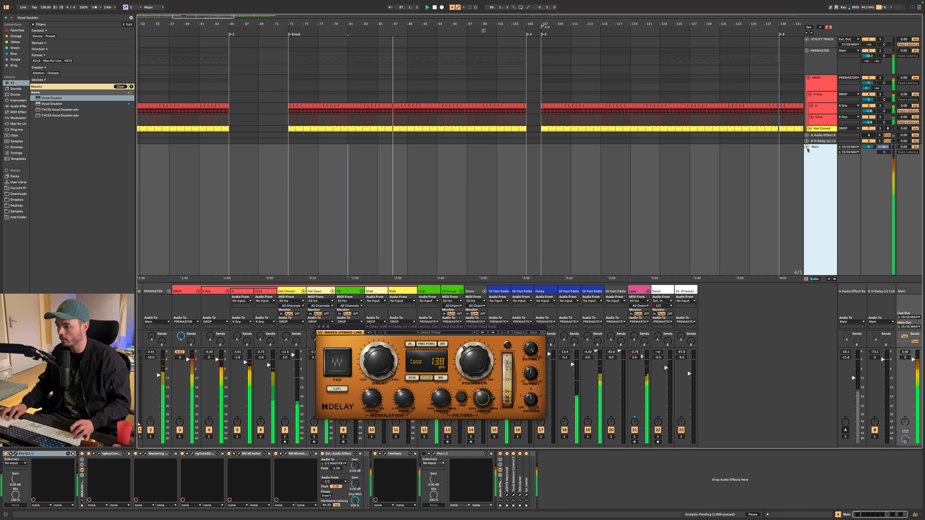
left_click(807, 147)
left_click(822, 66)
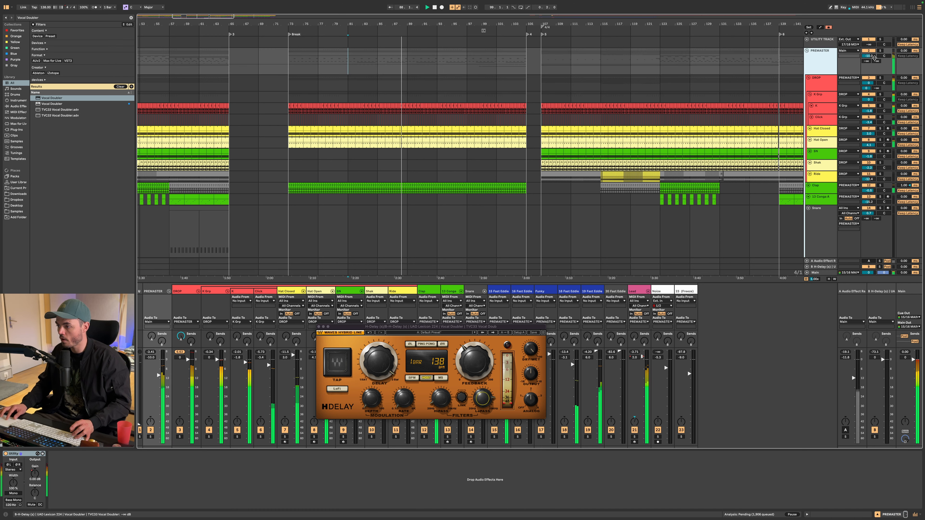
key("a")
scroll(375, 69, "up", 5)
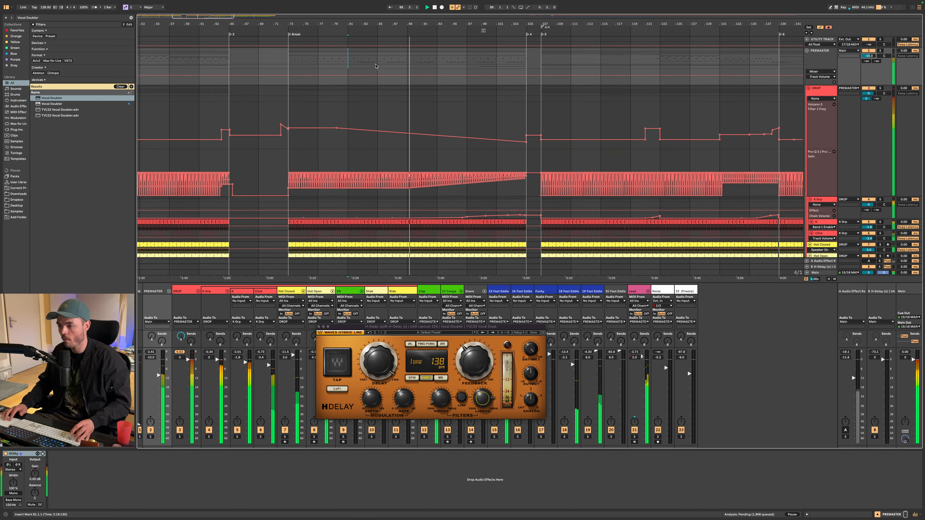
Step: Replay the transition from bar 61 and lower the PREMASTER volume automation between bar 73 and bar 105
scroll(392, 130, "up", 2)
left_click(259, 153)
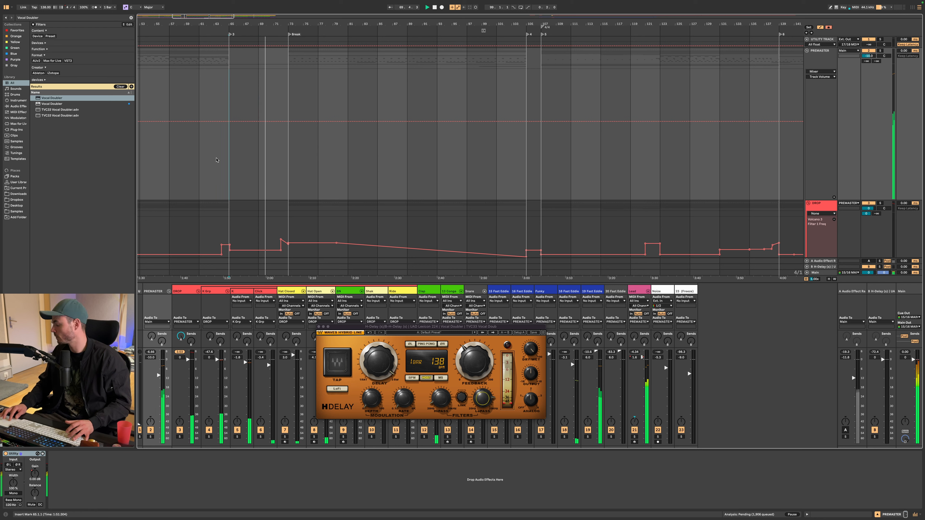
left_click(200, 156)
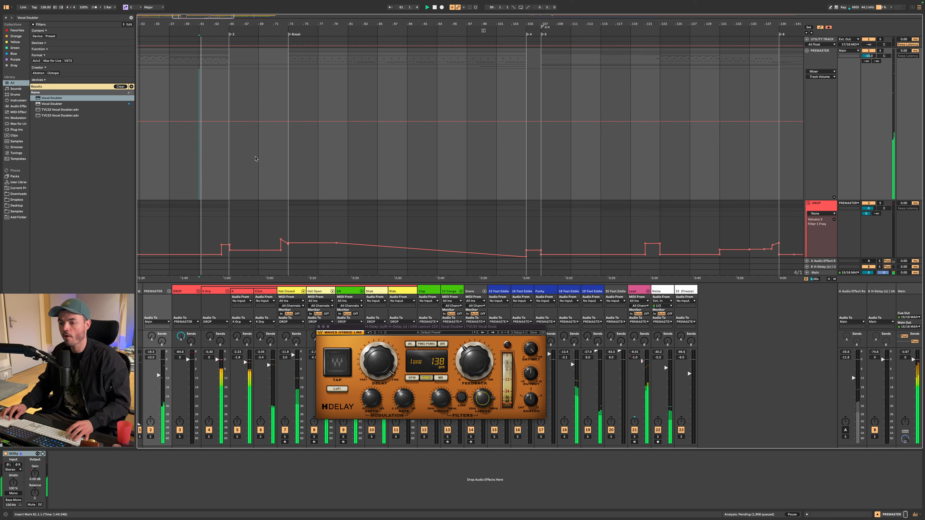
left_click_drag(288, 156, 507, 133)
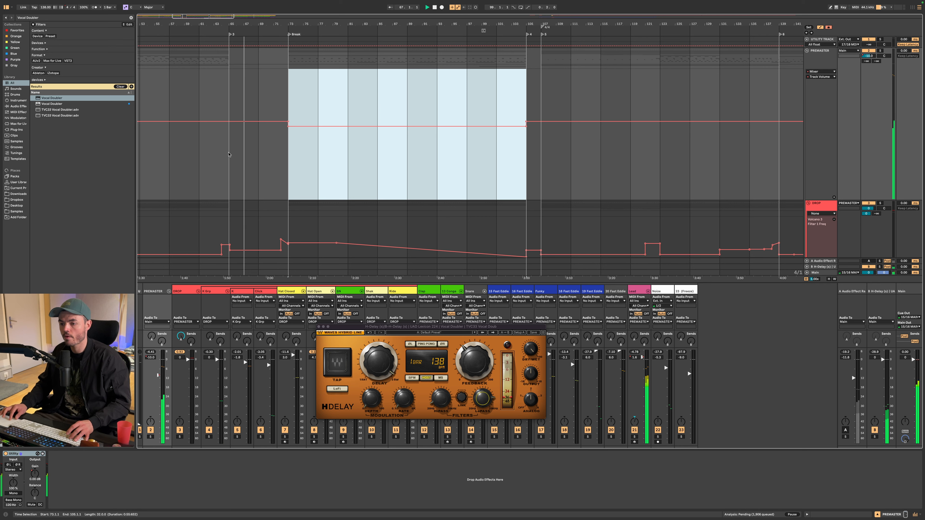
Step: Lower the PREMASTER volume automation from bar 65 to bar 73, ramping it up to the break's level
left_click(280, 155)
mouse_move(234, 129)
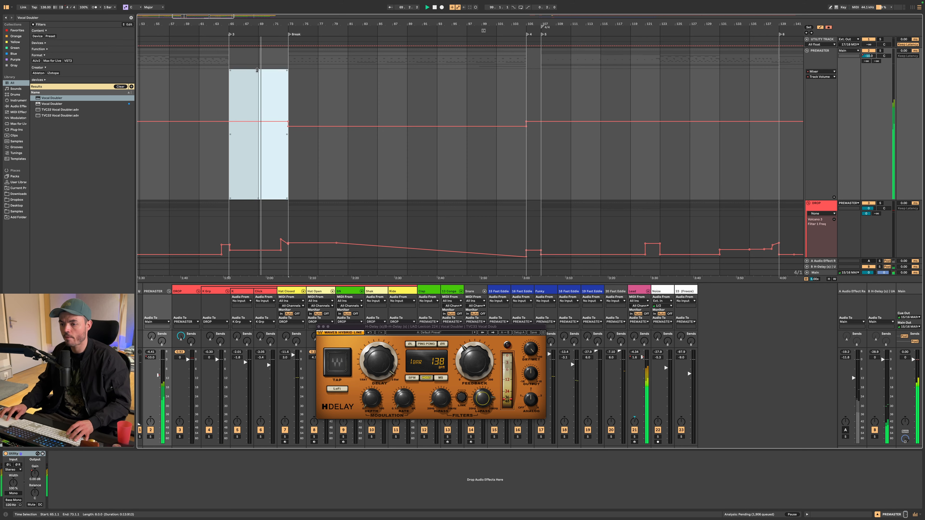
left_click_drag(245, 126, 245, 130)
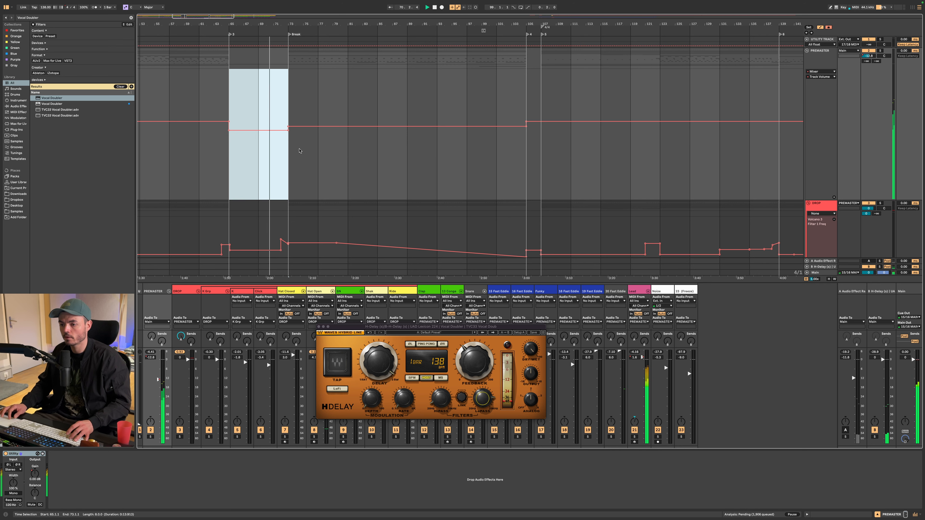
left_click(288, 130)
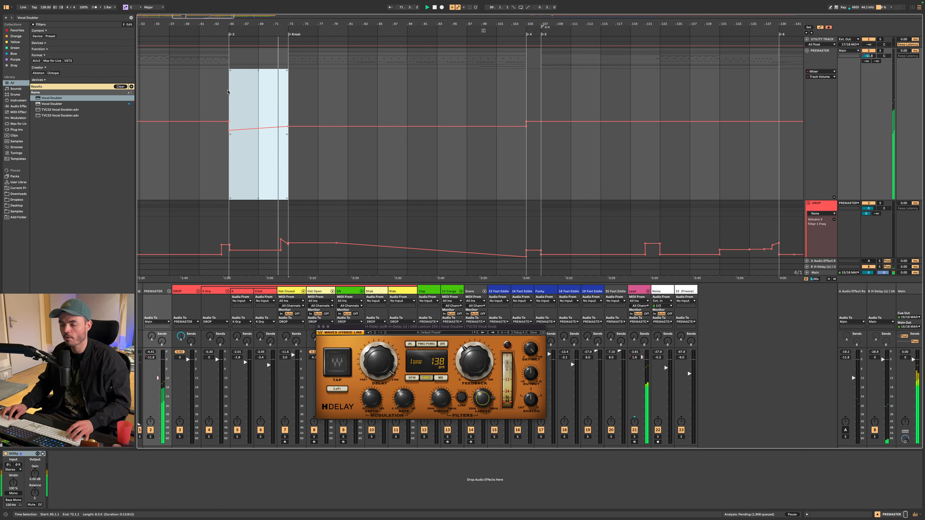
Step: Replay from bar 63 and inspect the PREMASTER volume drop at marker 3 up close
left_click(235, 169)
key("space")
key("space")
scroll(235, 168, "up", 5)
left_click(165, 96)
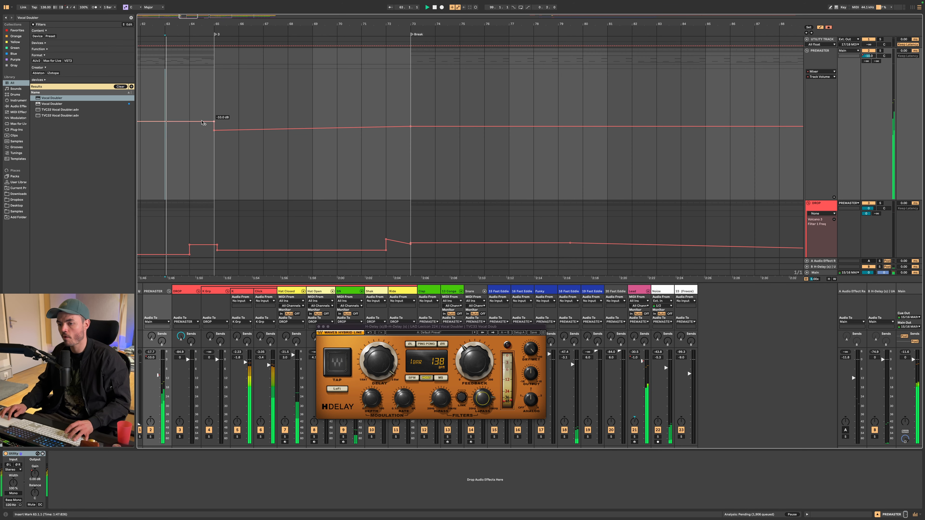
left_click(212, 126)
scroll(213, 128, "up", 5)
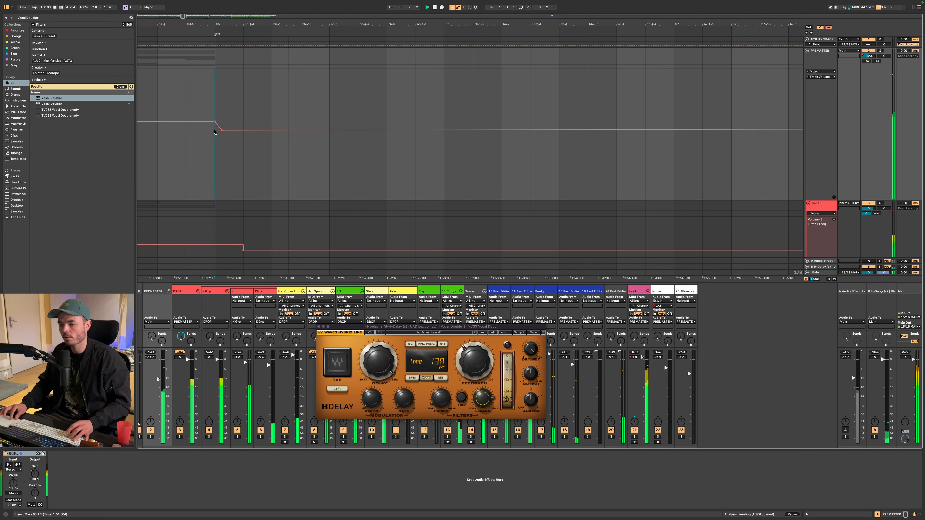
scroll(214, 165, "down", 5)
scroll(214, 179, "down", 4)
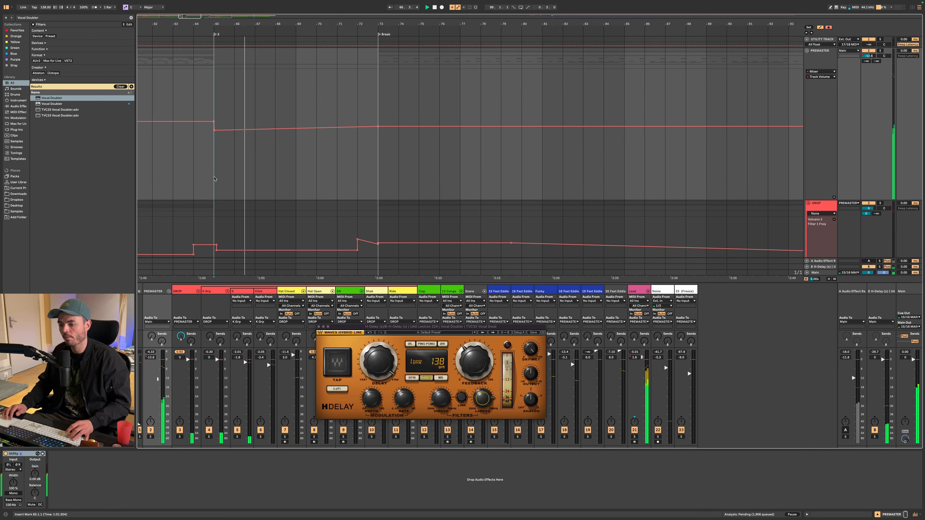
Step: Replay from bar 57 and move the lower PREMASTER volume breakpoint slightly past marker 3 to slope the drop
left_click(168, 89)
key("space")
key("space")
scroll(214, 149, "up", 5)
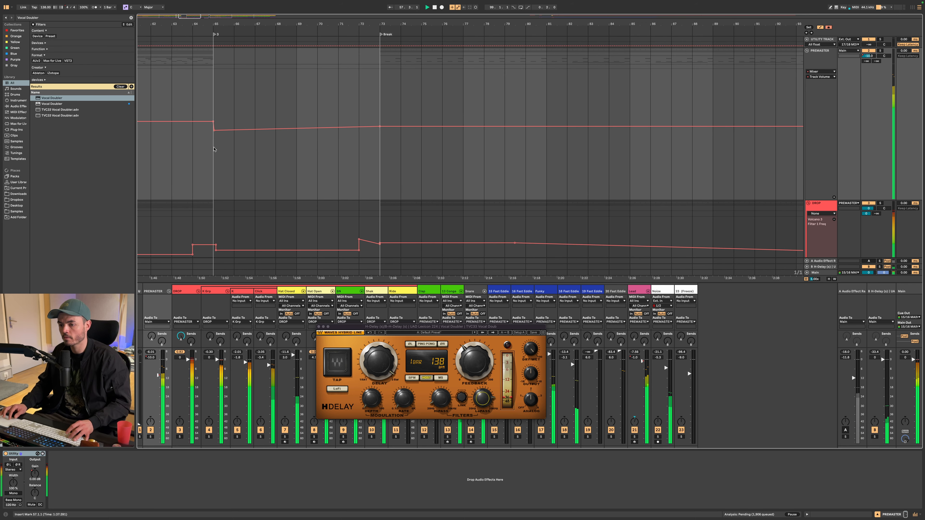
left_click(214, 130)
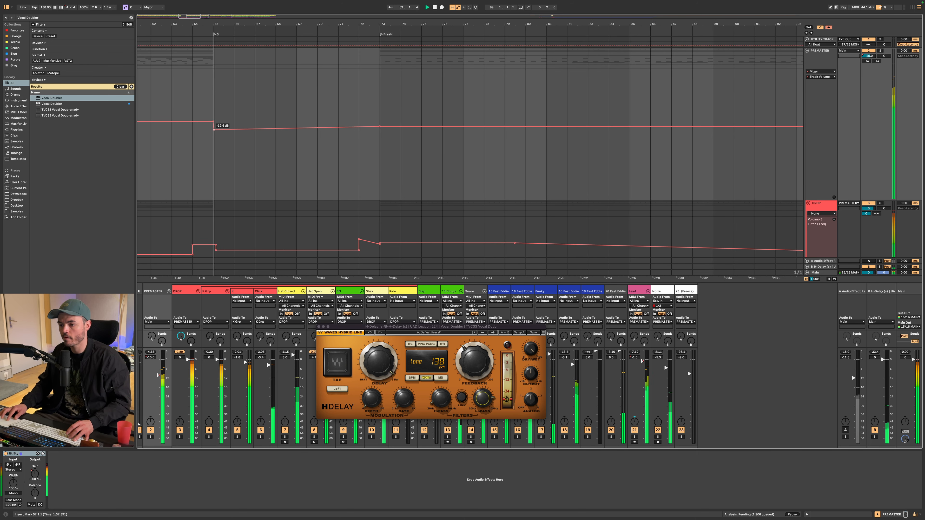
left_click_drag(214, 130, 215, 130)
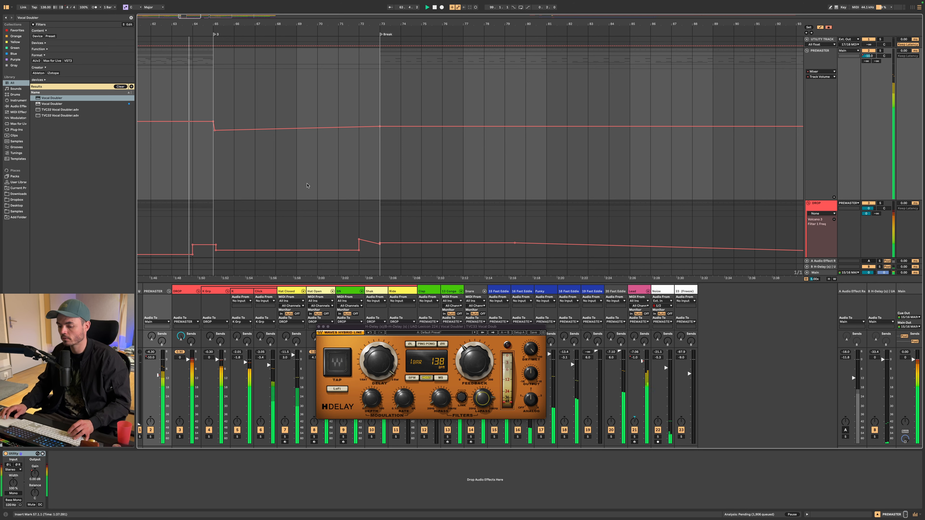
Step: Raise the lower PREMASTER volume breakpoint at marker 3 slightly for a shallower drop and ramp
scroll(258, 164, "up", 3)
scroll(258, 164, "down", 8)
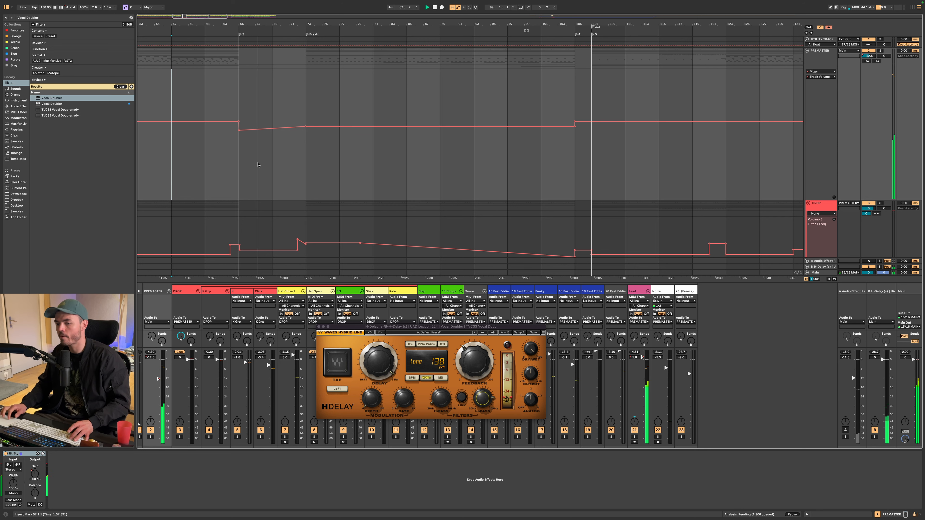
left_click_drag(239, 131, 239, 128)
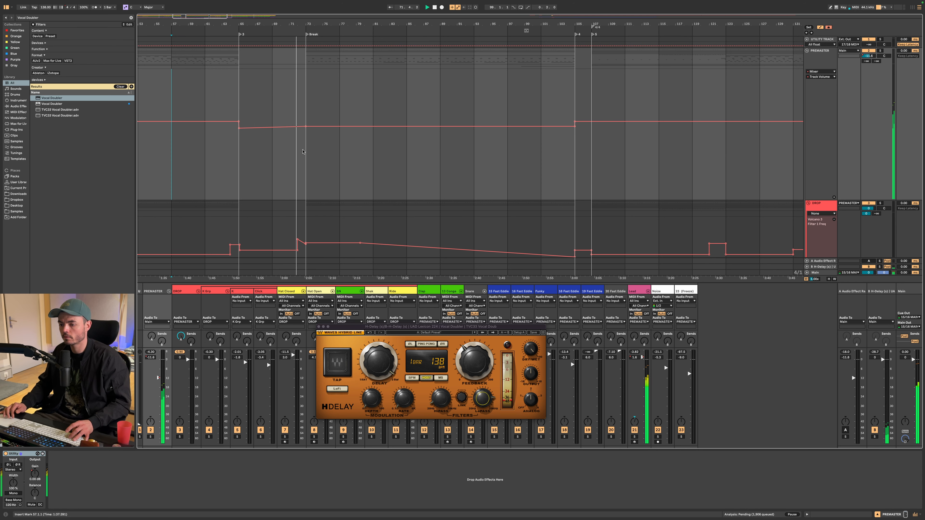
Step: Fine-tune the PREMASTER volume automation level between the Break marker and marker 4, and hide the automation lanes
scroll(303, 152, "up", 10)
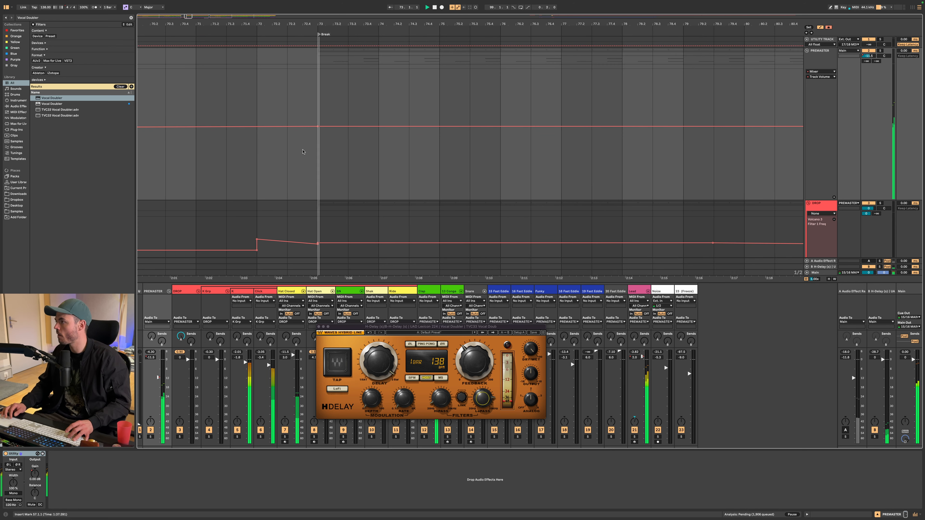
scroll(421, 171, "down", 10)
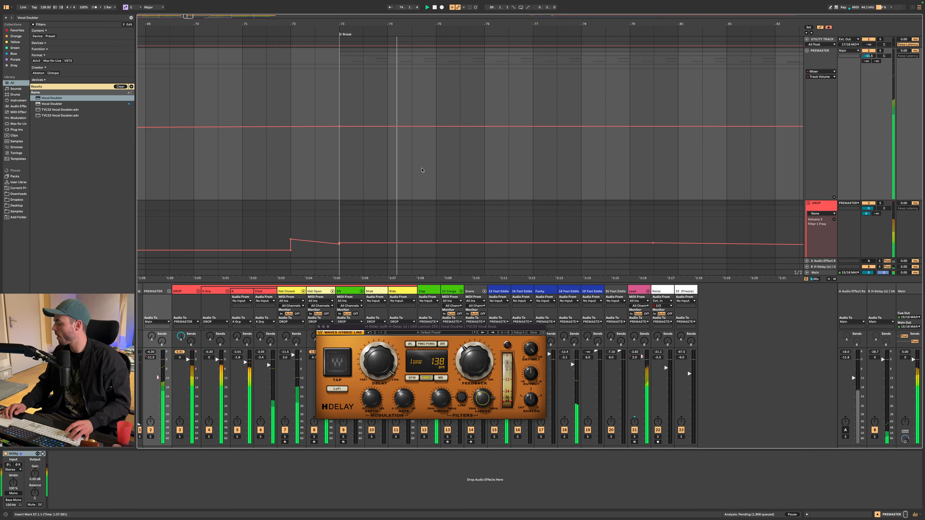
scroll(422, 170, "down", 10)
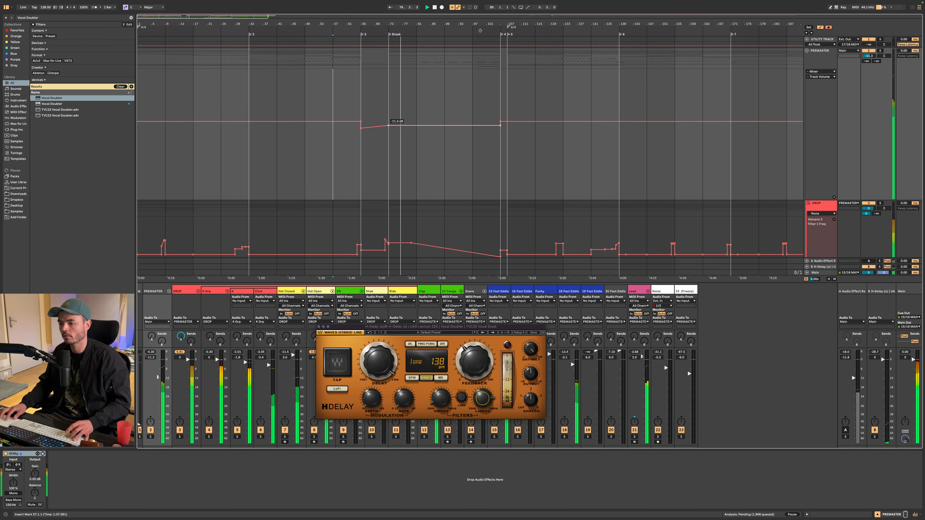
left_click_drag(462, 125, 462, 126)
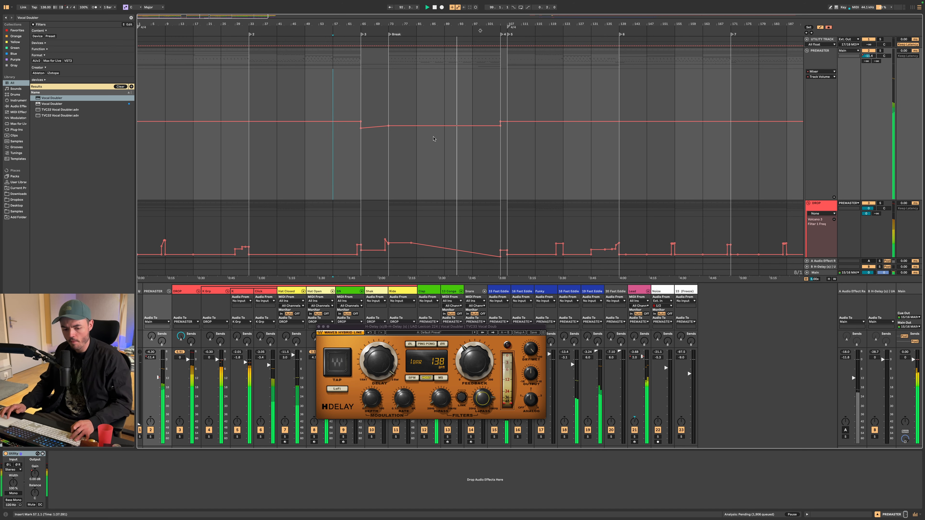
scroll(443, 152, "down", 10)
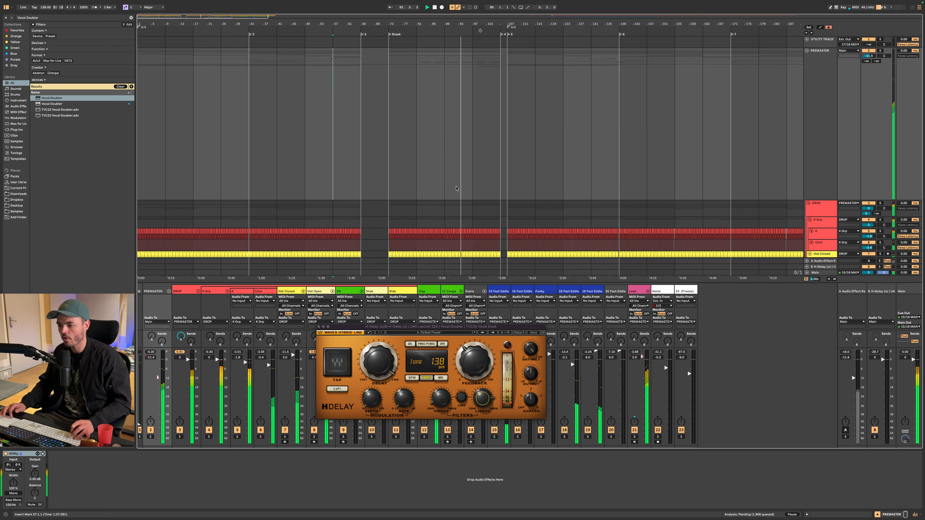
Step: Open Blackhole on the track 19 vocal throws, show its Mix automation, and lower the Mix to 28
left_click(807, 139)
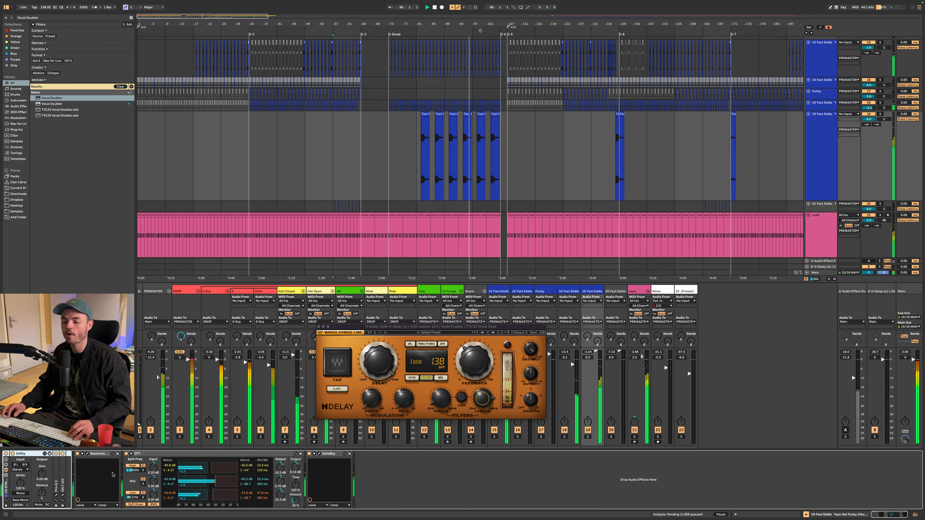
left_click(88, 454)
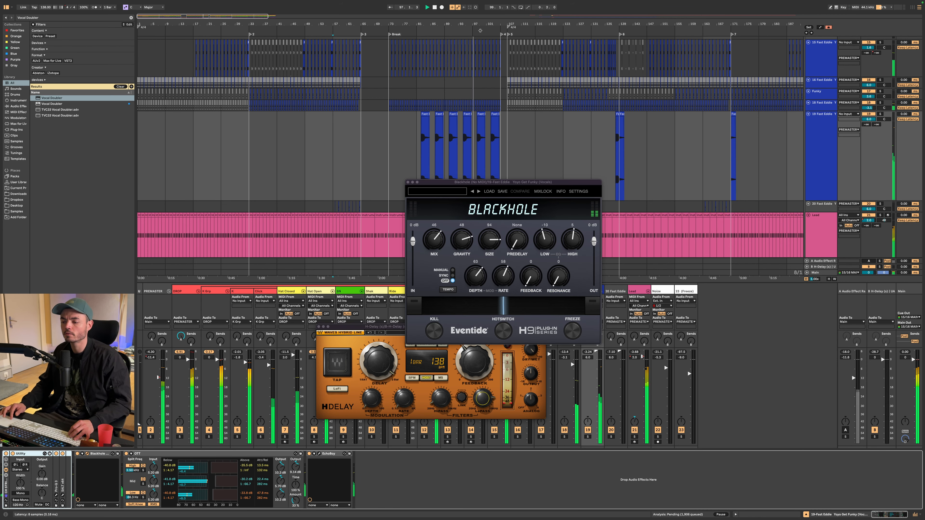
left_click(436, 242)
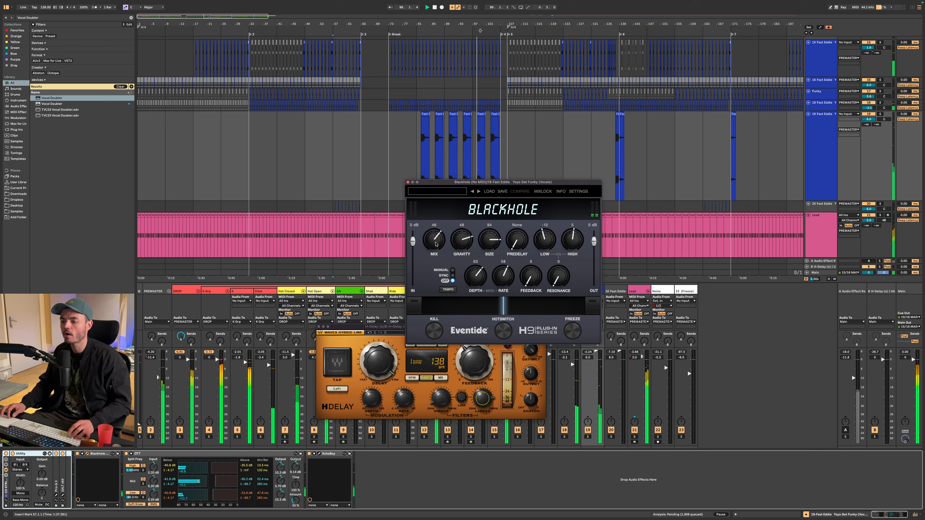
key("a")
left_click_drag(440, 182, 440, 234)
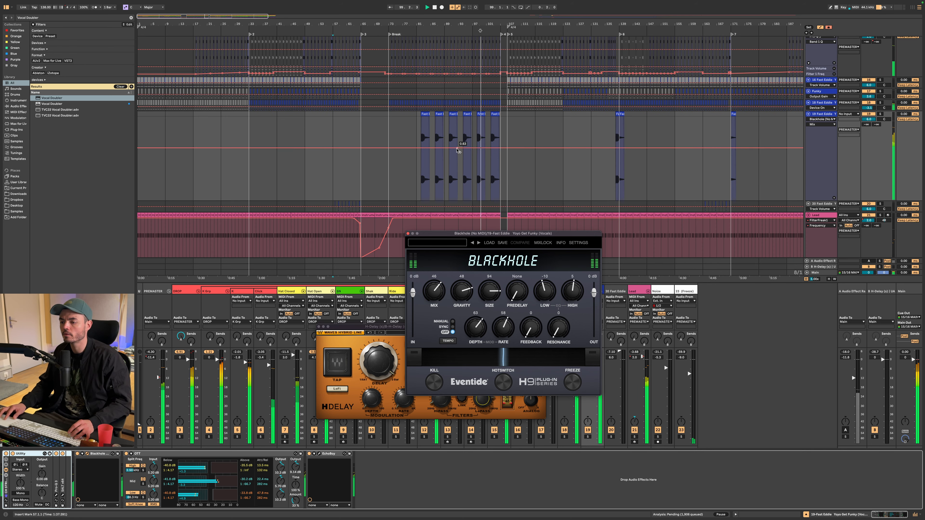
left_click_drag(458, 150, 458, 157)
key("super+z")
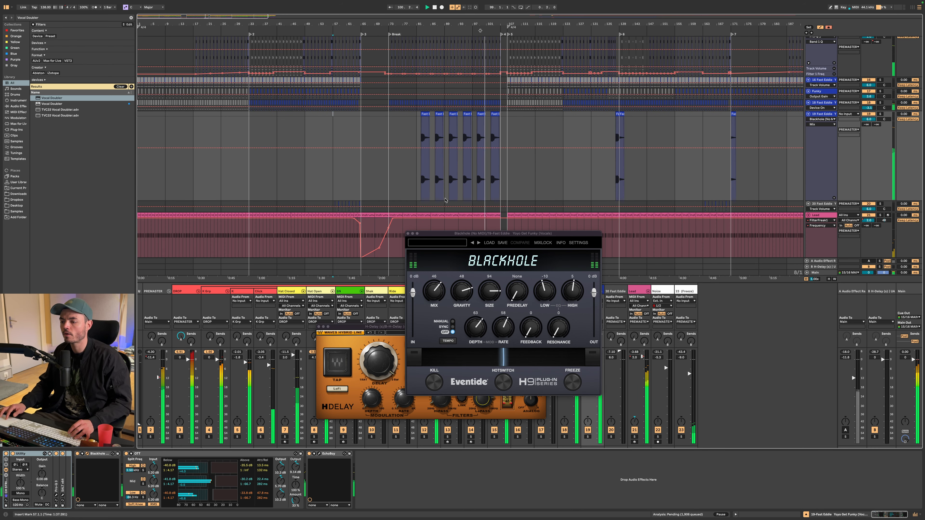
left_click_drag(435, 293, 436, 311)
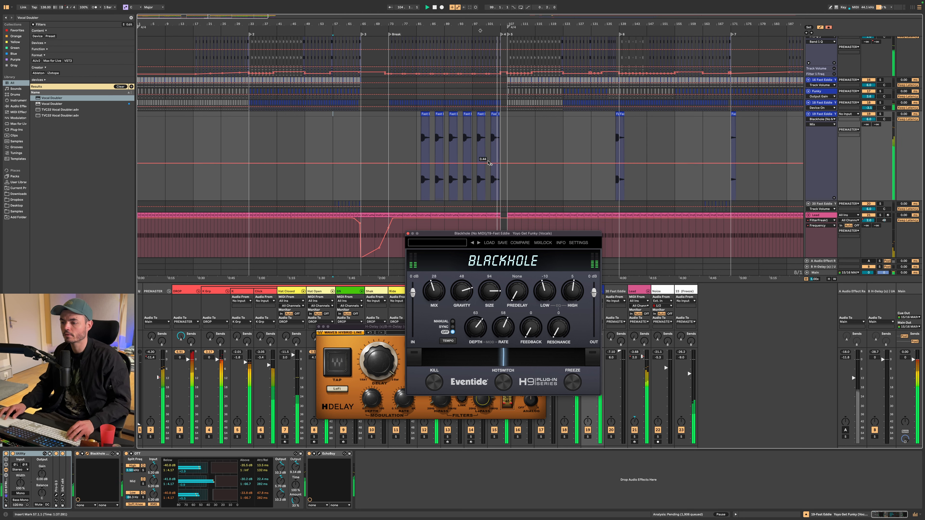
Step: Automate the Blackhole Mix to rise gradually to 33 across the vocal throws before marker 4, and replay the last throws
left_click_drag(482, 164, 487, 161)
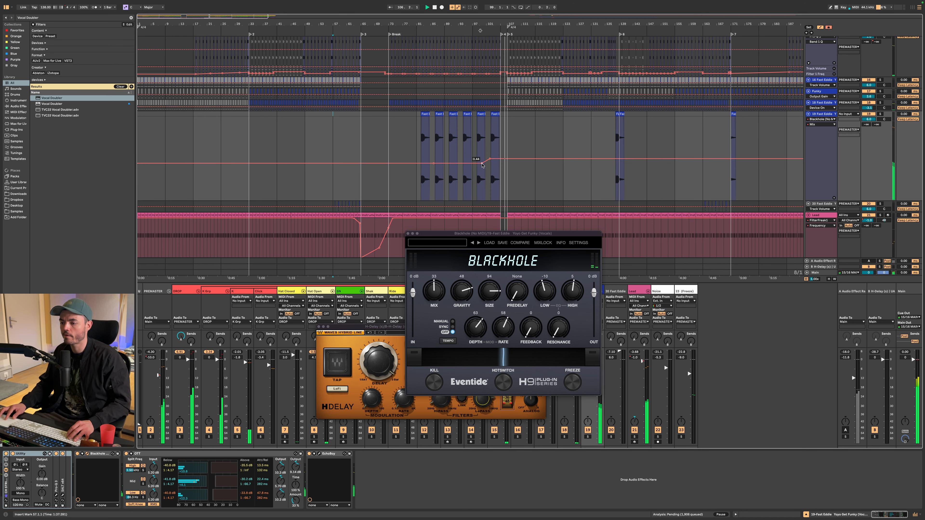
left_click(472, 163)
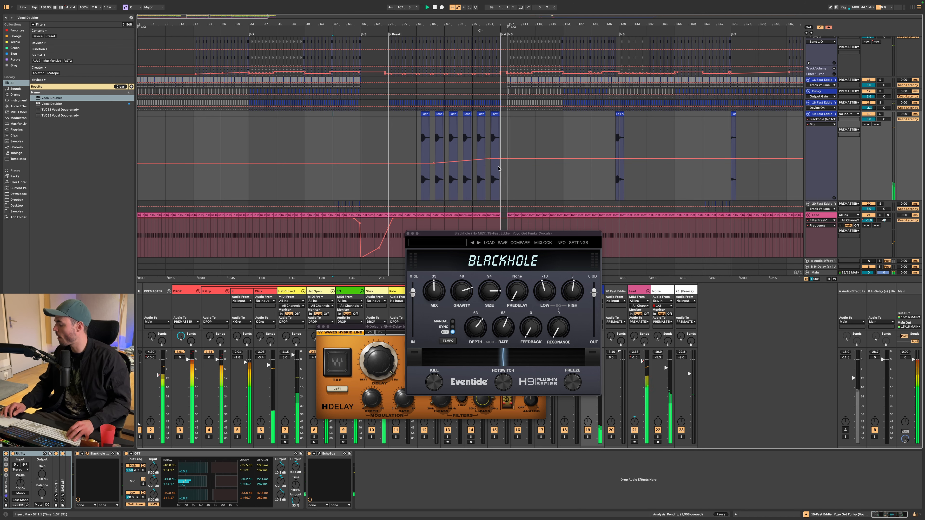
scroll(498, 168, "up", 5)
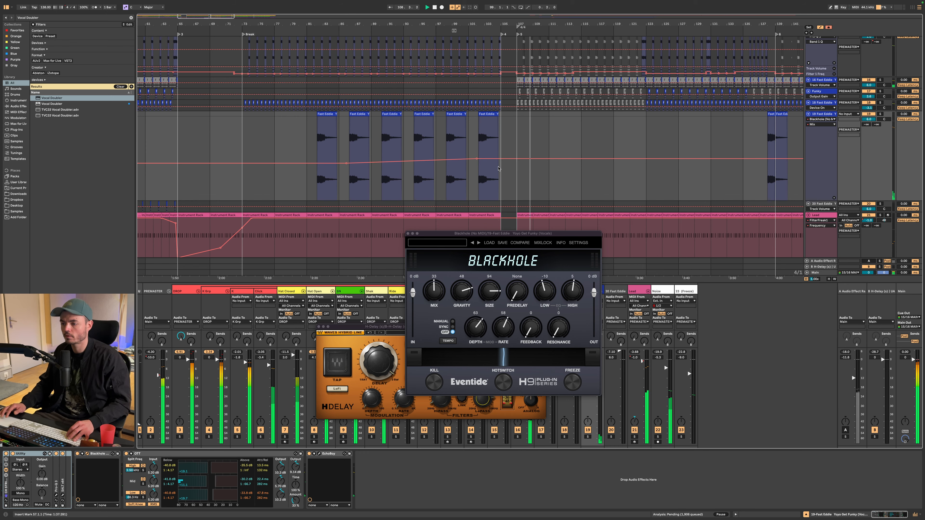
left_click(461, 128)
scroll(463, 137, "up", 4)
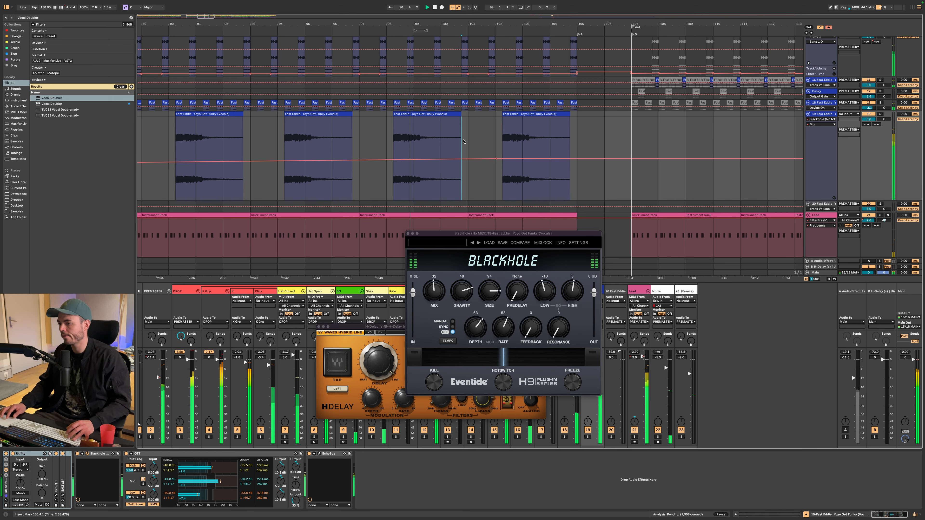
Step: Raise the PREMASTER volume automation slightly between the Break marker and marker 4
scroll(470, 141, "up", 10)
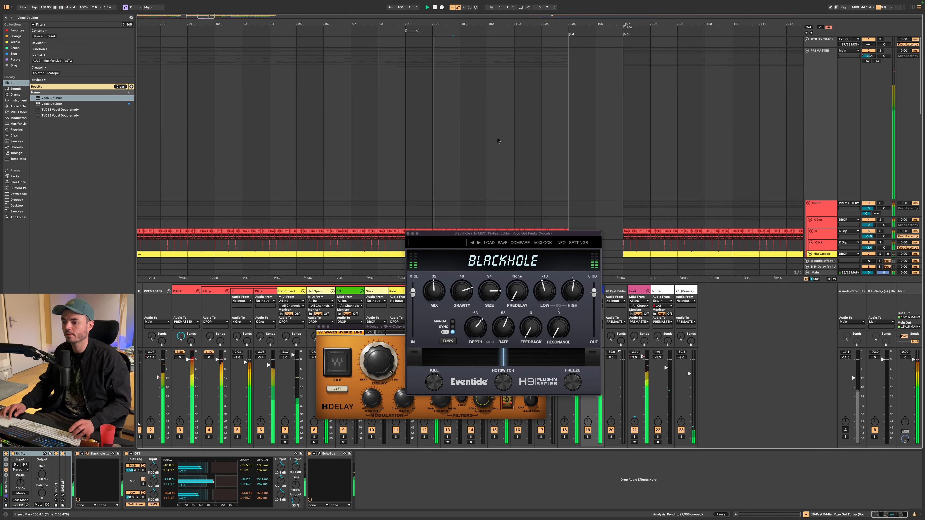
scroll(496, 139, "down", 5)
scroll(485, 131, "up", 8)
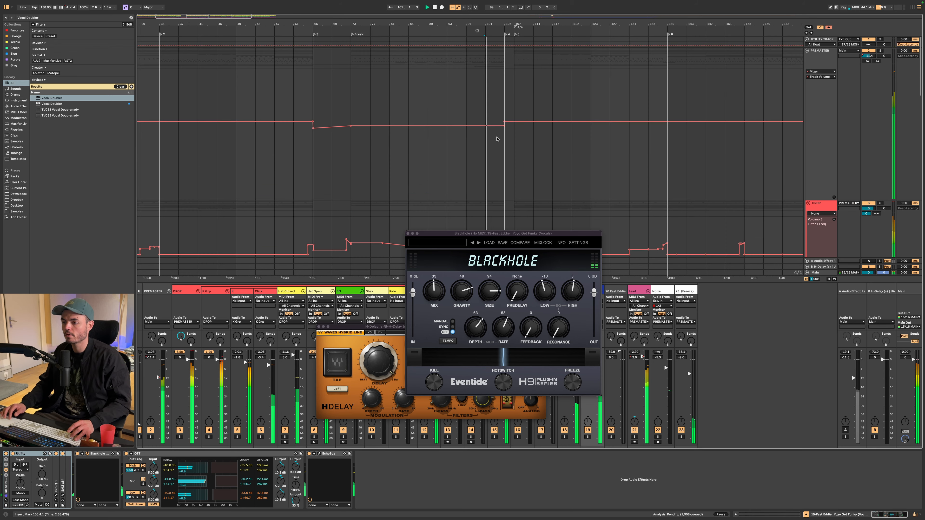
left_click(479, 127)
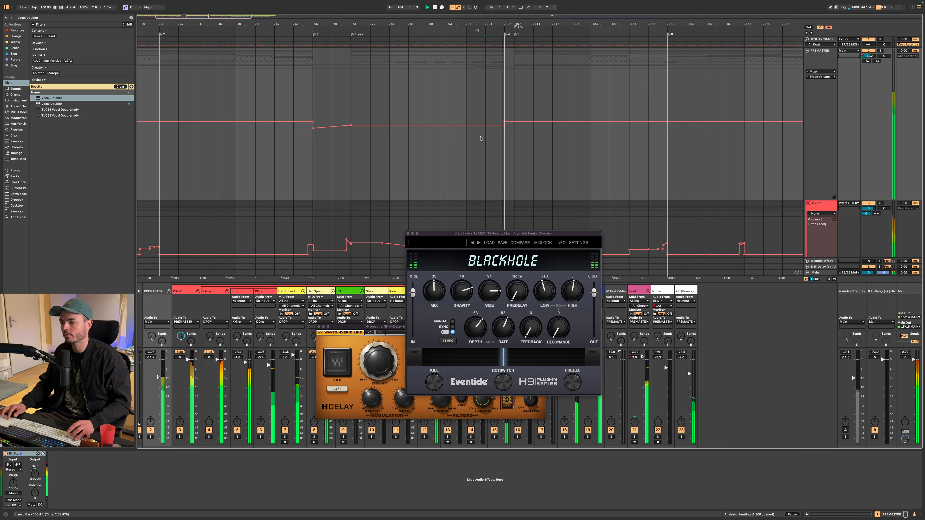
scroll(496, 158, "up", 10)
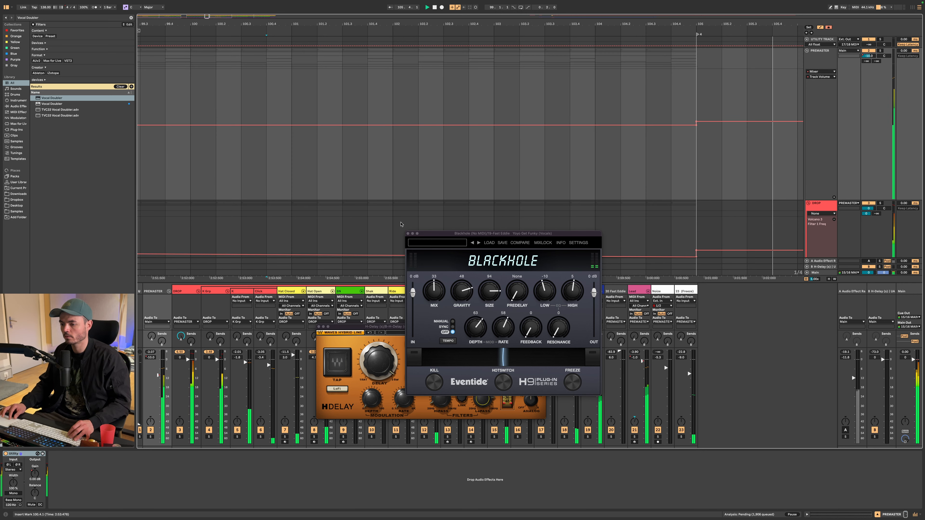
Step: Close the Blackhole and H-Delay windows and review the arrangement's automation from PREMASTER down to the Lead track
left_click(408, 233)
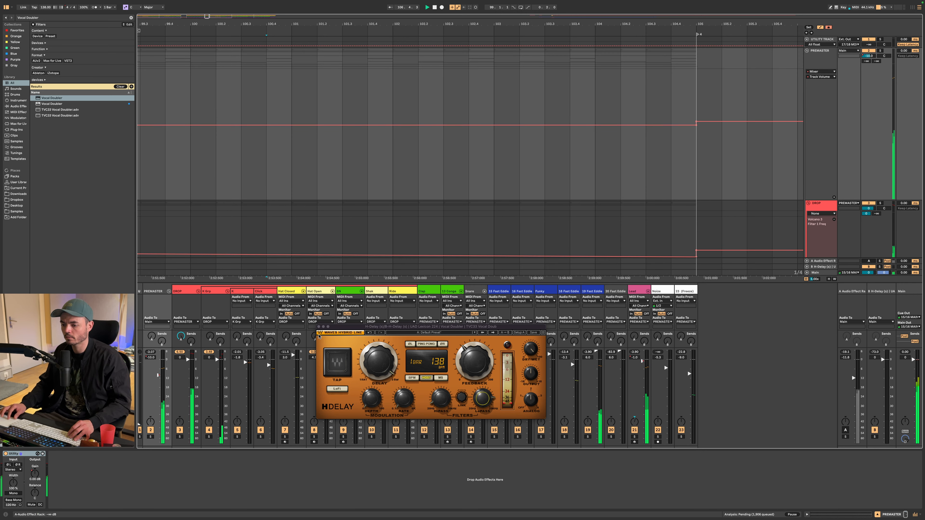
left_click(319, 327)
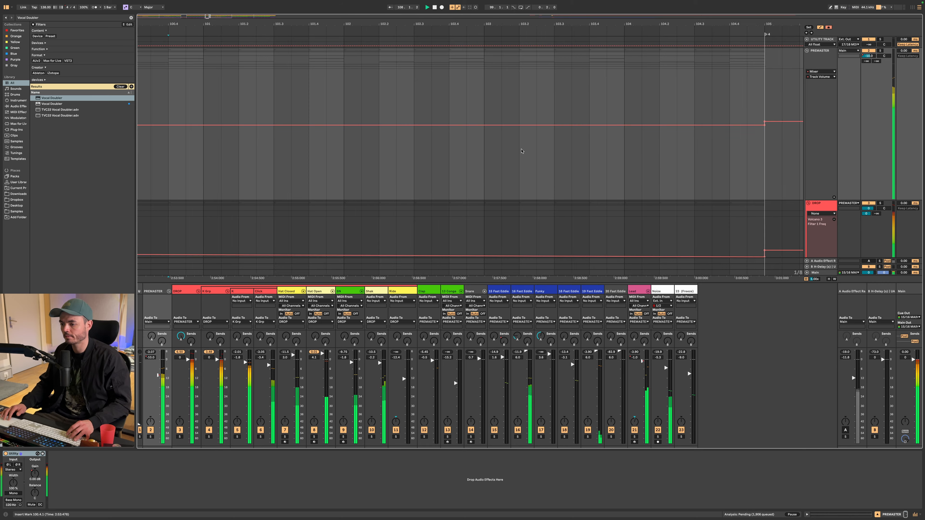
scroll(521, 151, "down", 10)
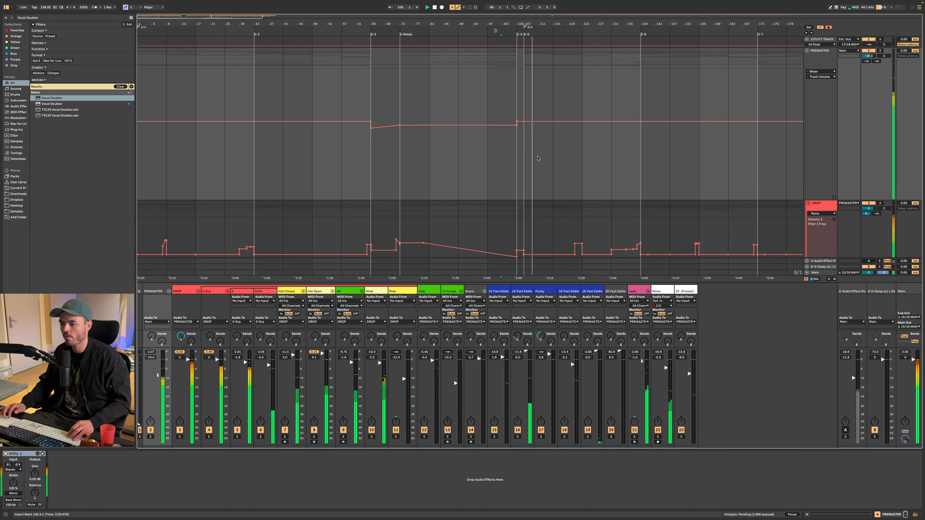
scroll(538, 158, "down", 15)
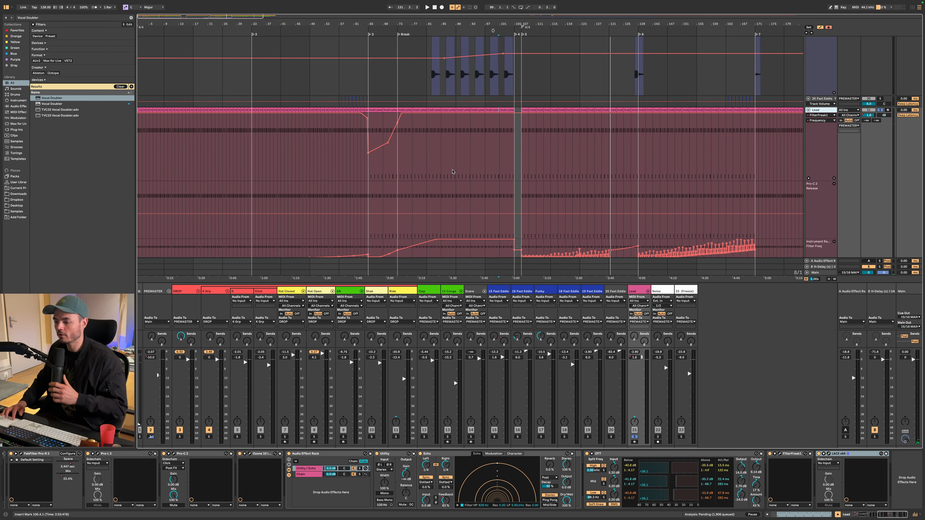
Step: Hide the automation lanes and set the playback start at bar 123, where the short Conga A clips begin
scroll(453, 171, "down", 3)
scroll(453, 171, "up", 3)
key("a")
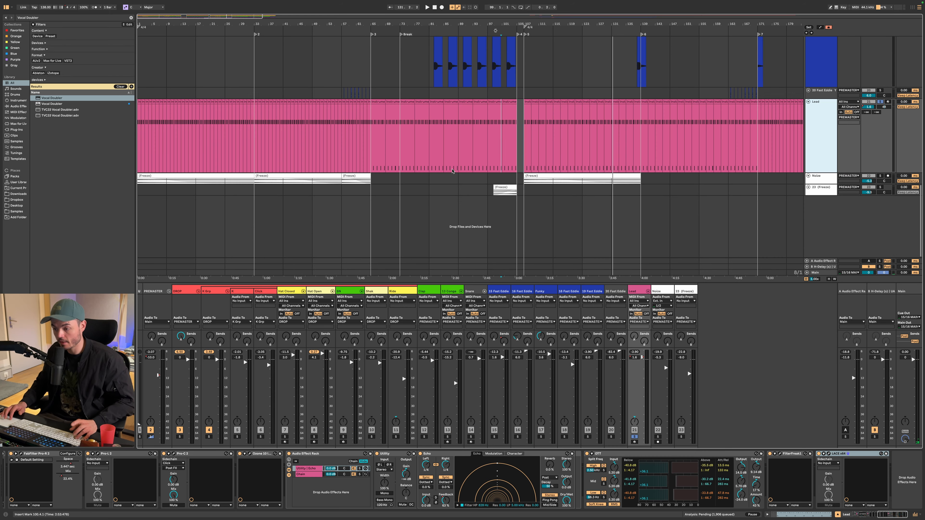
scroll(456, 196, "up", 10)
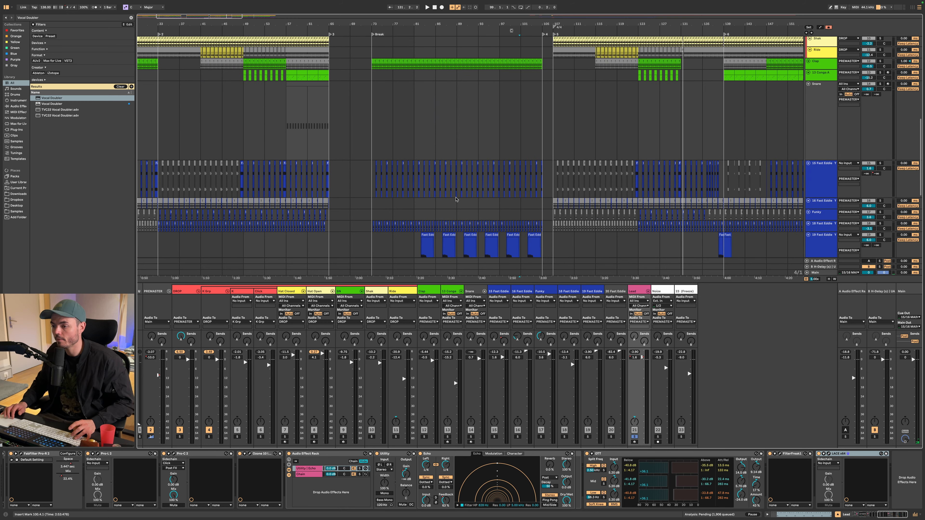
scroll(460, 132, "up", 4)
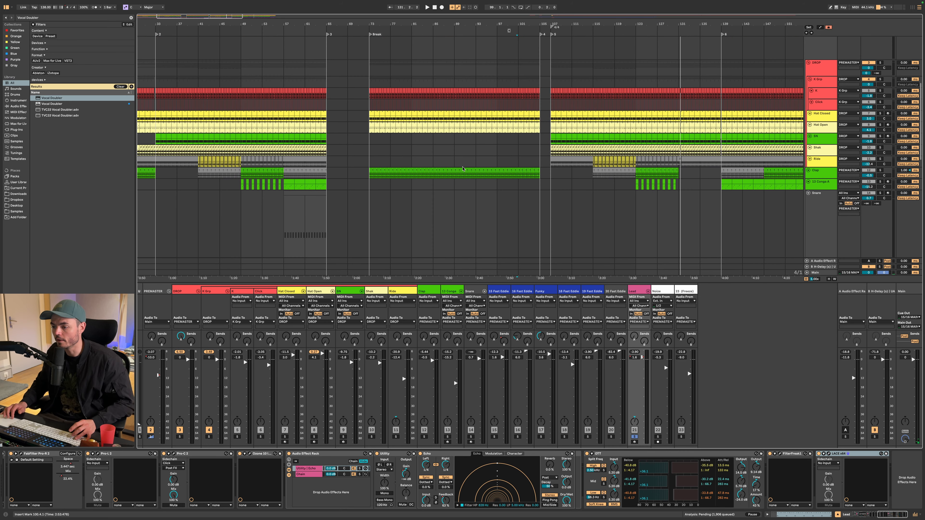
scroll(462, 169, "down", 6)
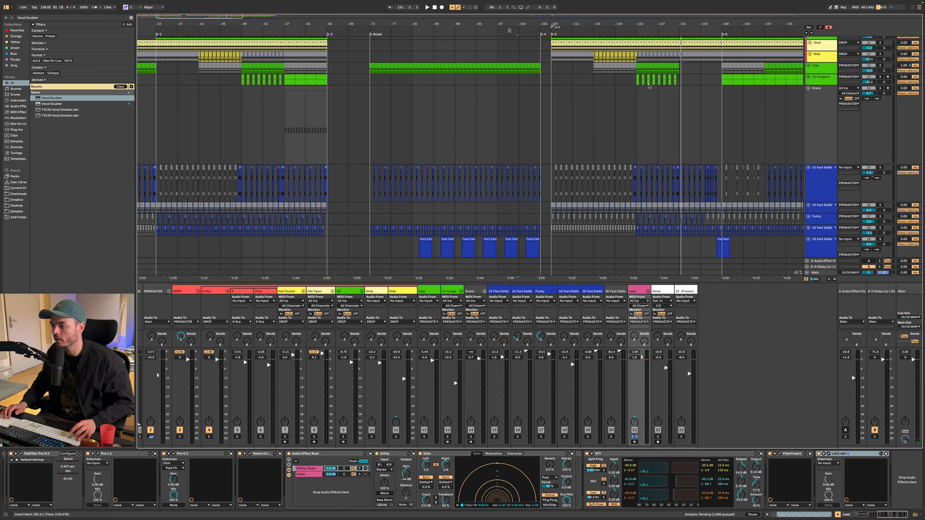
scroll(649, 84, "up", 6)
scroll(648, 85, "up", 7)
left_click(567, 116)
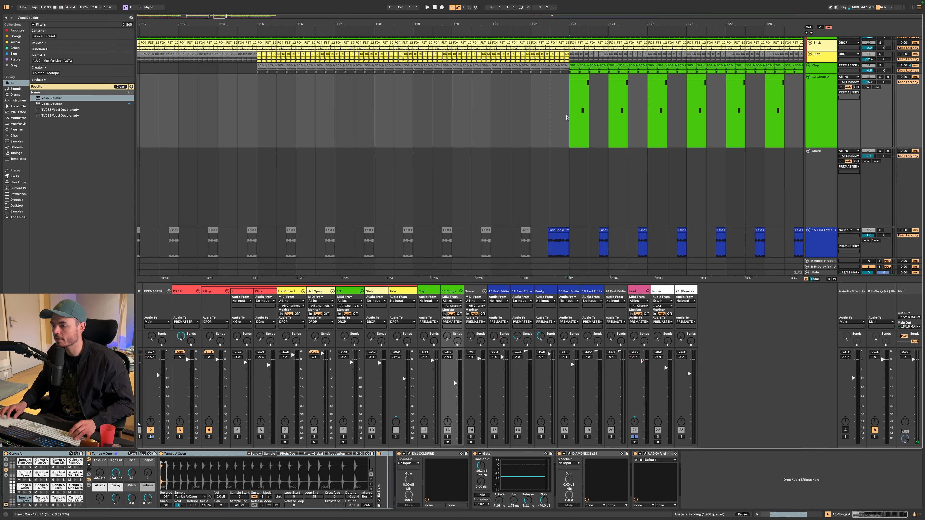
Step: Audition the Conga A clips from bar 123 in solo and in the full mix, checking the clip endings
left_click(834, 88)
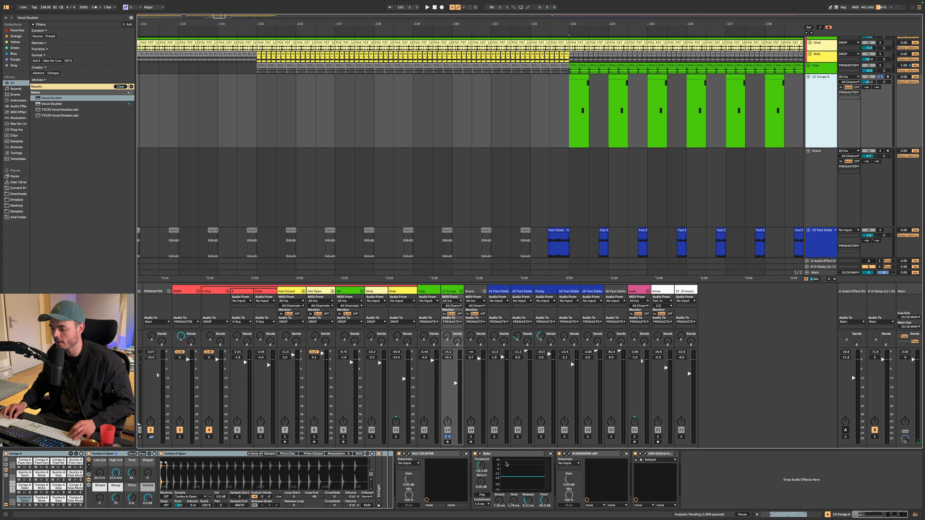
scroll(618, 214, "up", 6)
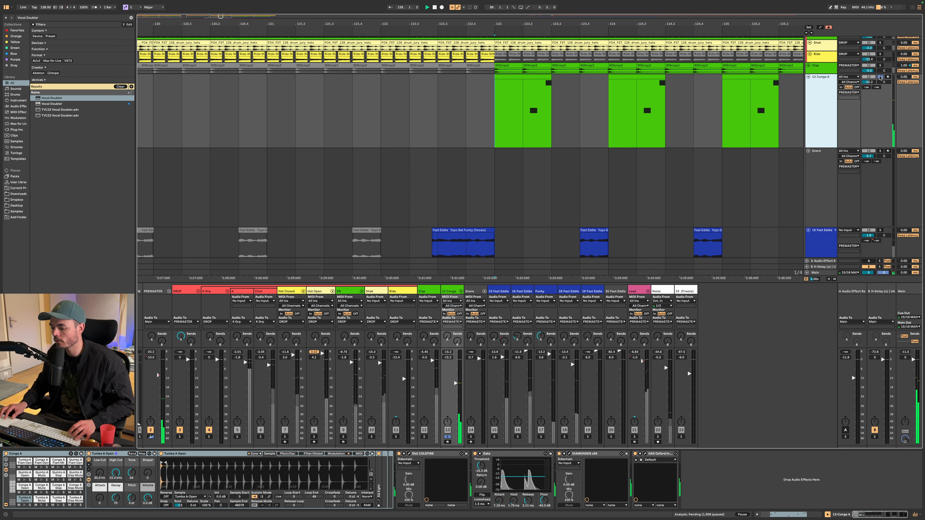
left_click(880, 77)
scroll(559, 122, "down", 5)
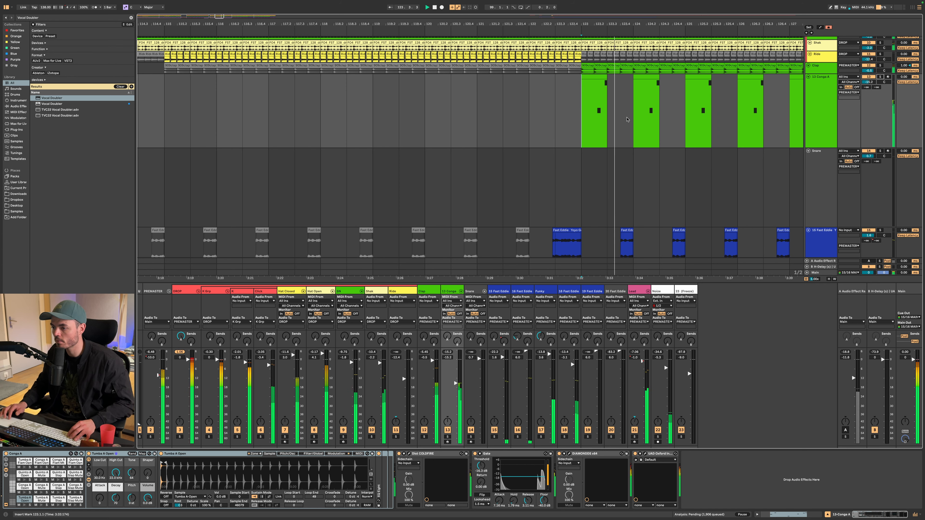
scroll(503, 122, "up", 5)
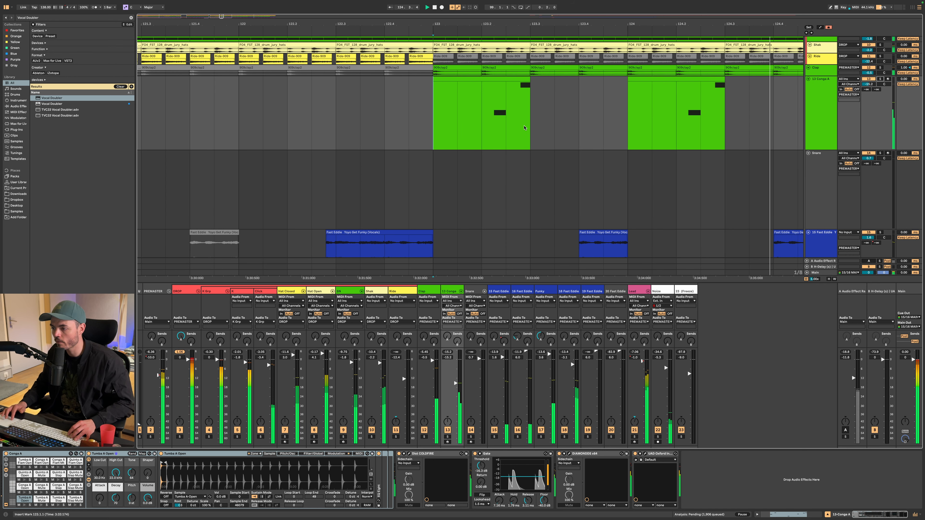
Step: Solo the Conga A track and add a Utility device at the end of its chain
left_click(821, 128)
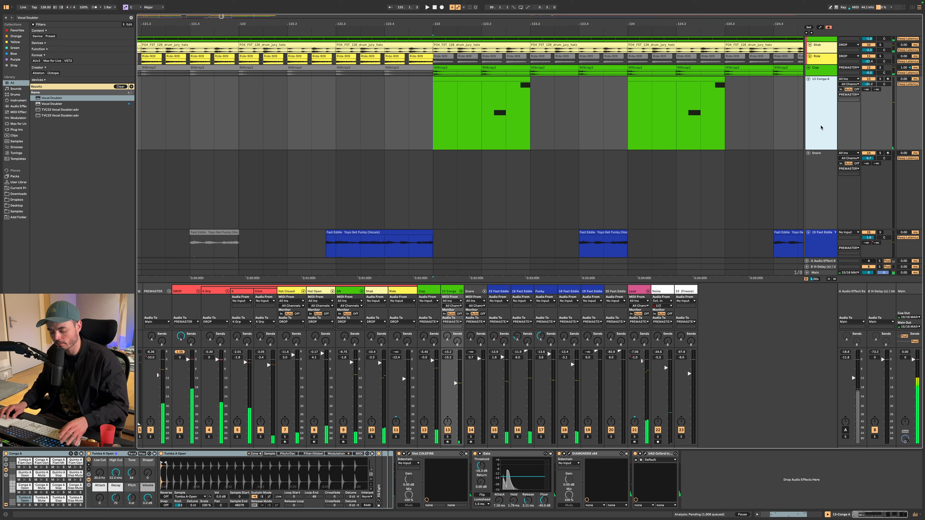
key("s")
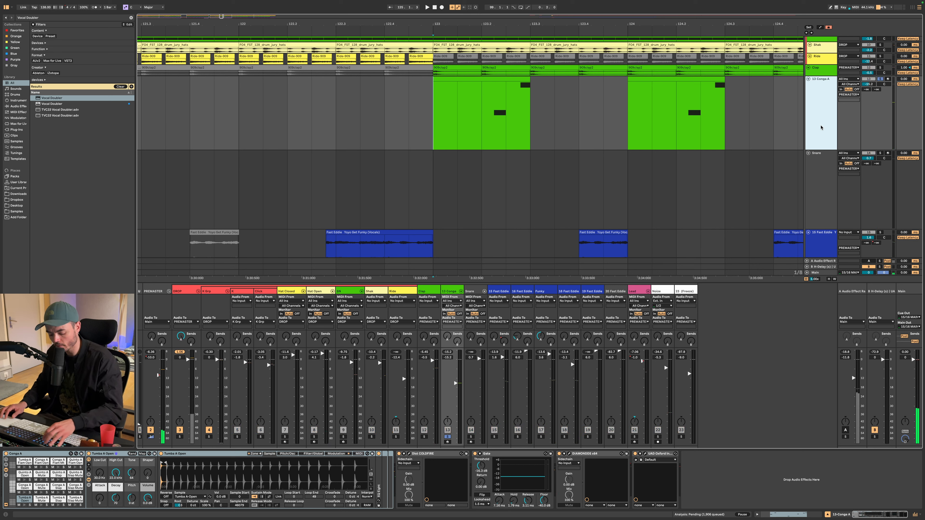
key("super+f")
type("Utility")
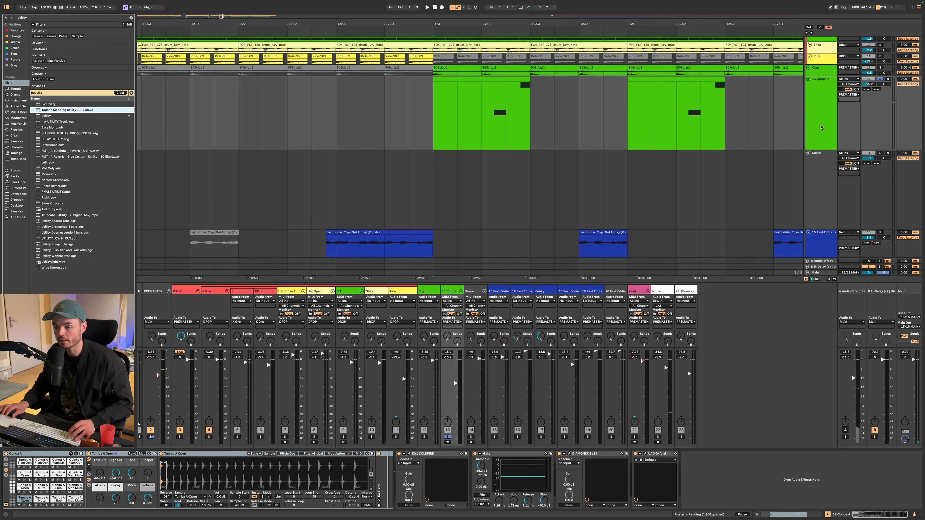
left_click_drag(656, 108, 652, 107)
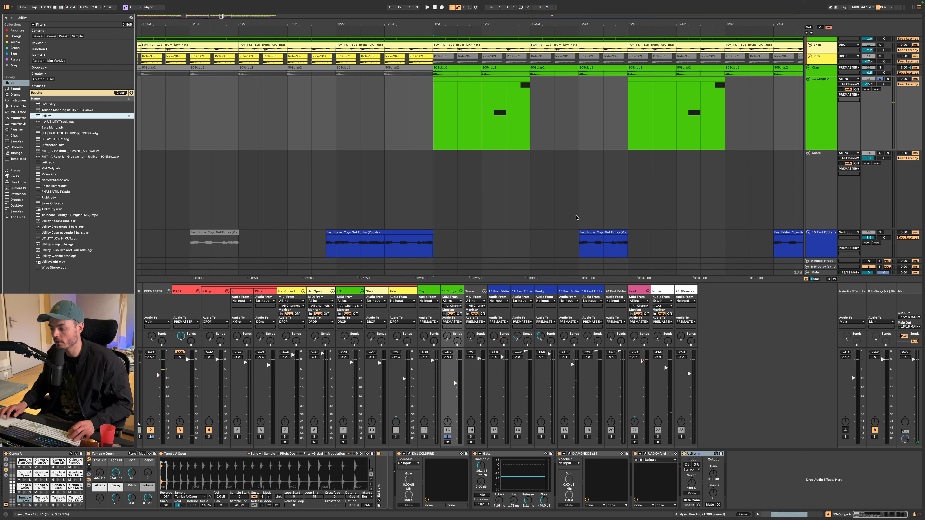
Step: Draw Utility gain automation on Conga A, curving from 0 dB to -inf at the bar 123 clip's end and returning to 0 dB
left_click(713, 475)
key("a")
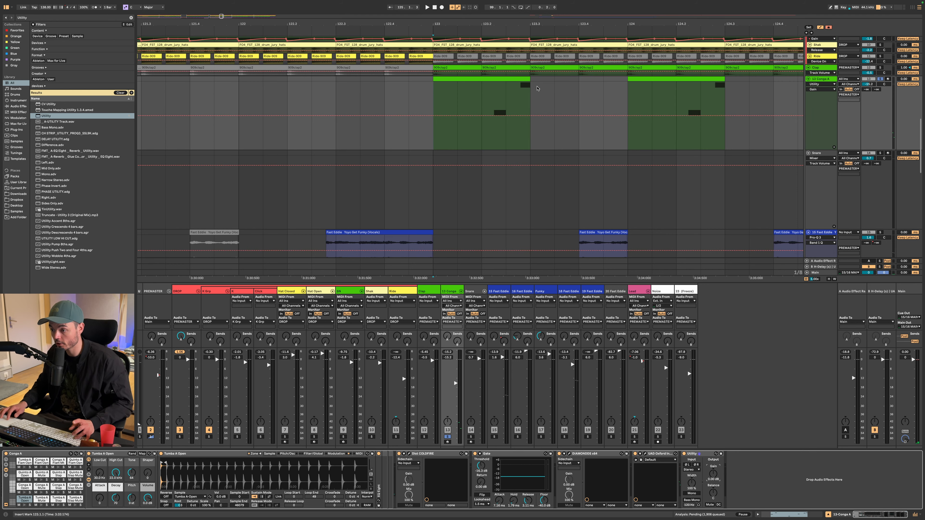
scroll(537, 106, "up", 10)
left_click(452, 119)
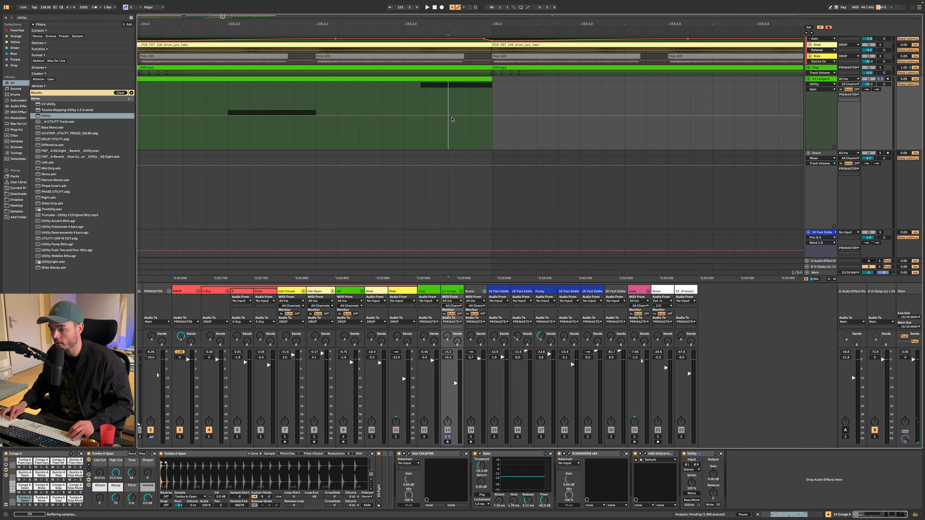
left_click(453, 117)
left_click(602, 116)
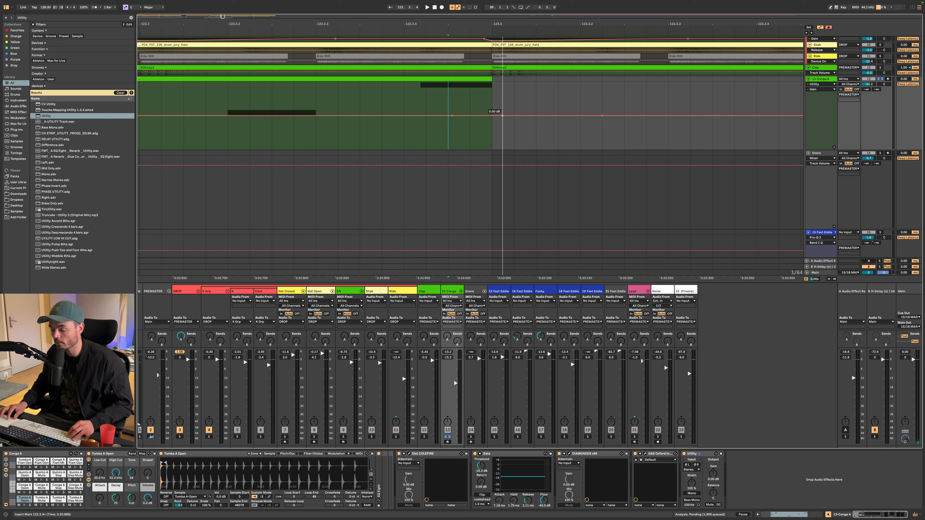
left_click_drag(503, 115, 504, 142)
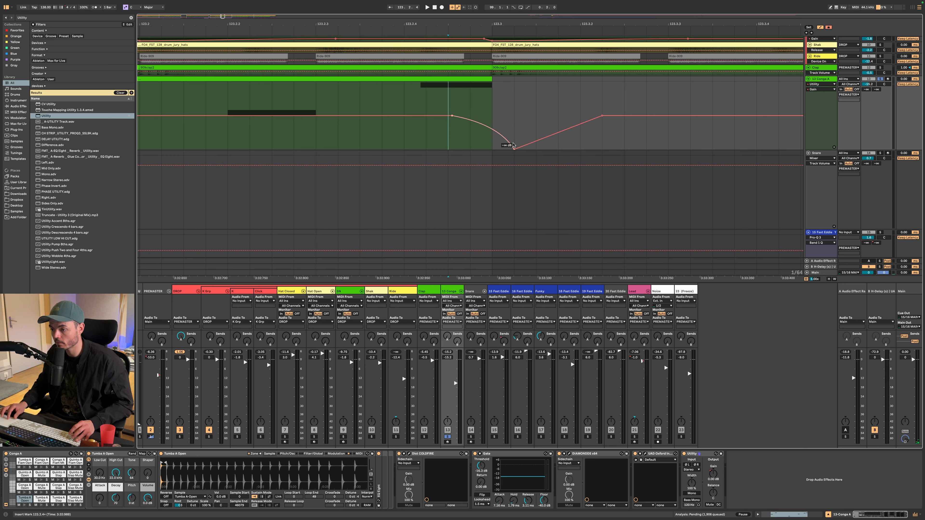
left_click_drag(513, 149, 491, 148)
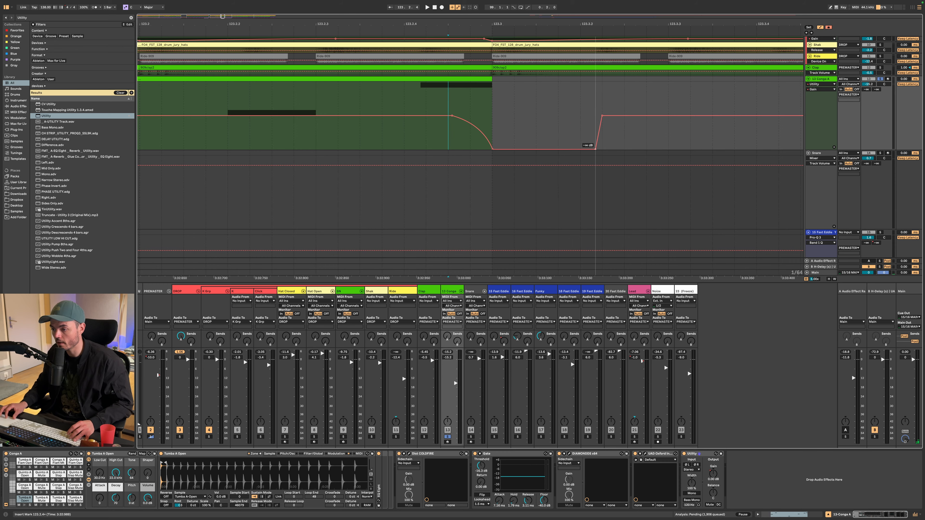
Step: Audition the Conga A fade and move its first -inf point slightly past the end of the bar 123 clip
scroll(582, 141, "down", 10)
left_click(497, 106)
key("space")
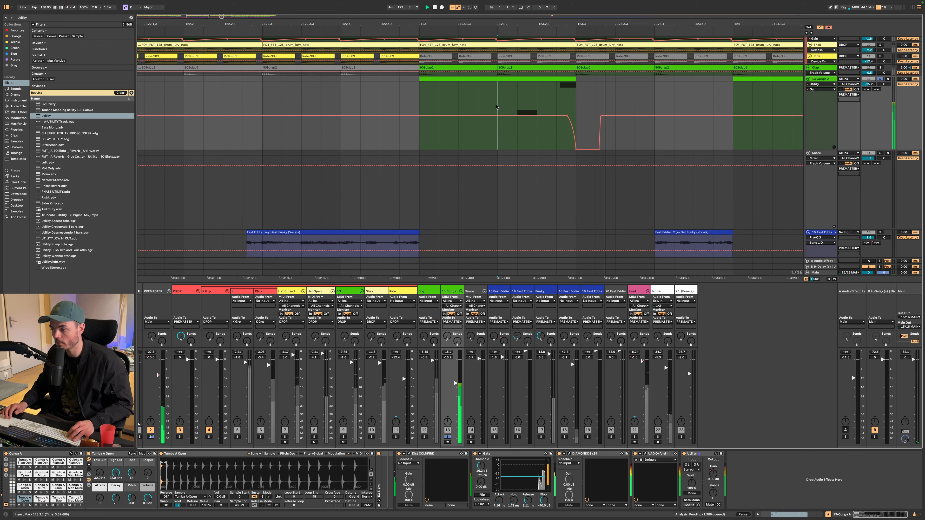
scroll(496, 107, "down", 5)
key("space")
scroll(572, 138, "up", 2)
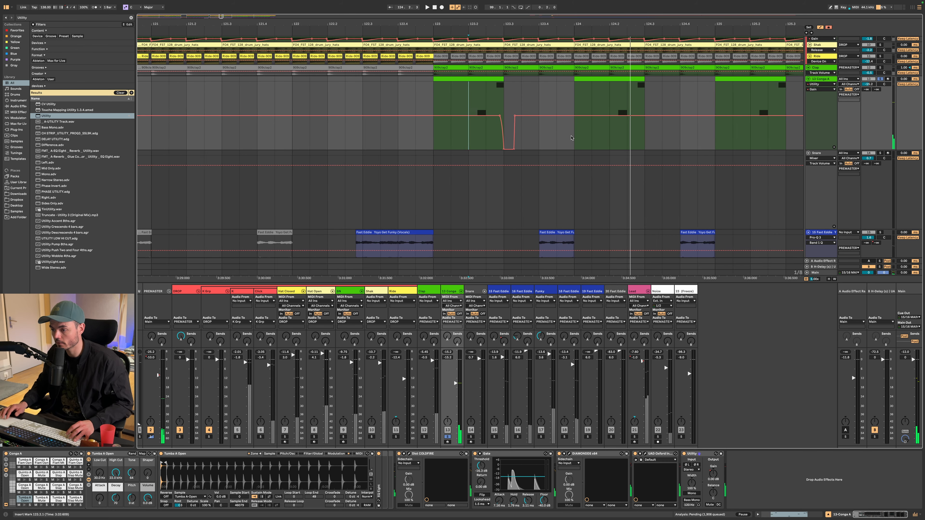
scroll(421, 141, "up", 4)
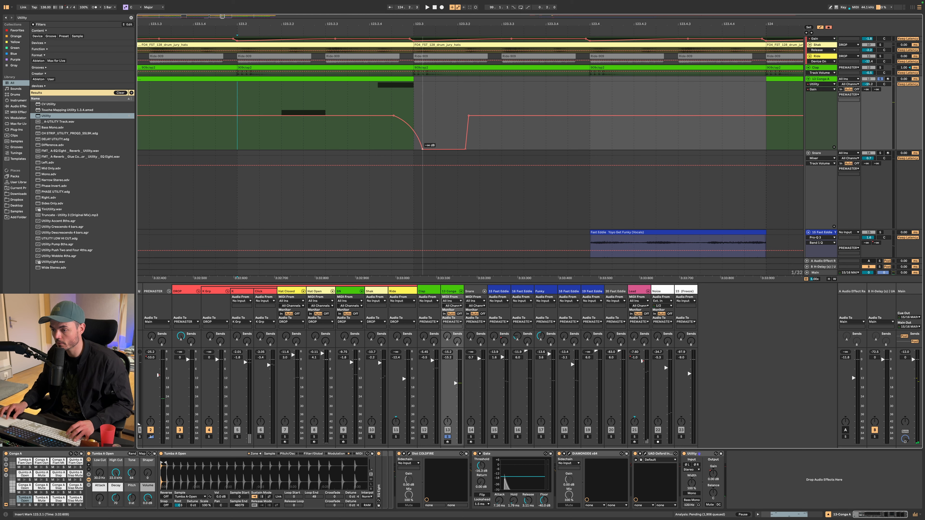
left_click_drag(423, 149, 431, 150)
key("space")
scroll(374, 106, "up", 2)
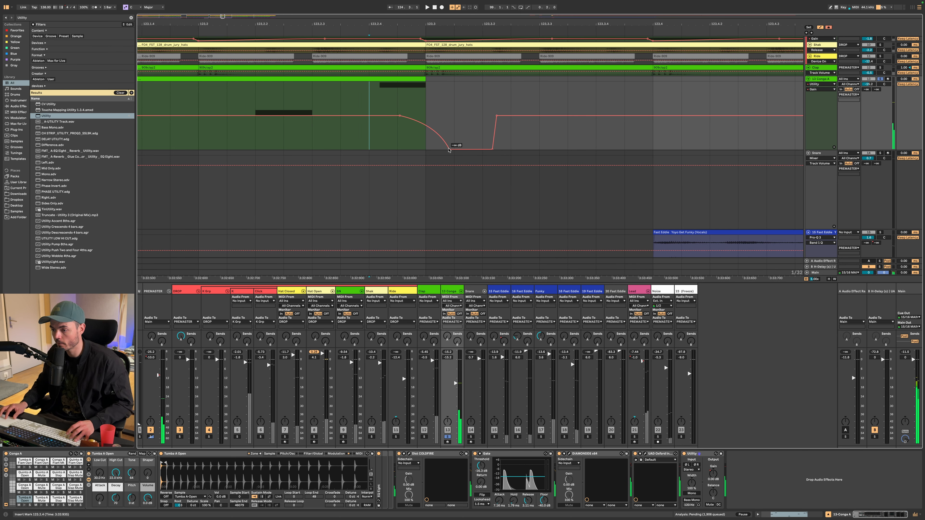
left_click_drag(449, 150, 458, 150)
Step: Loop bar 123 on the Conga A track and audition the fade in the full mix
scroll(412, 99, "down", 6)
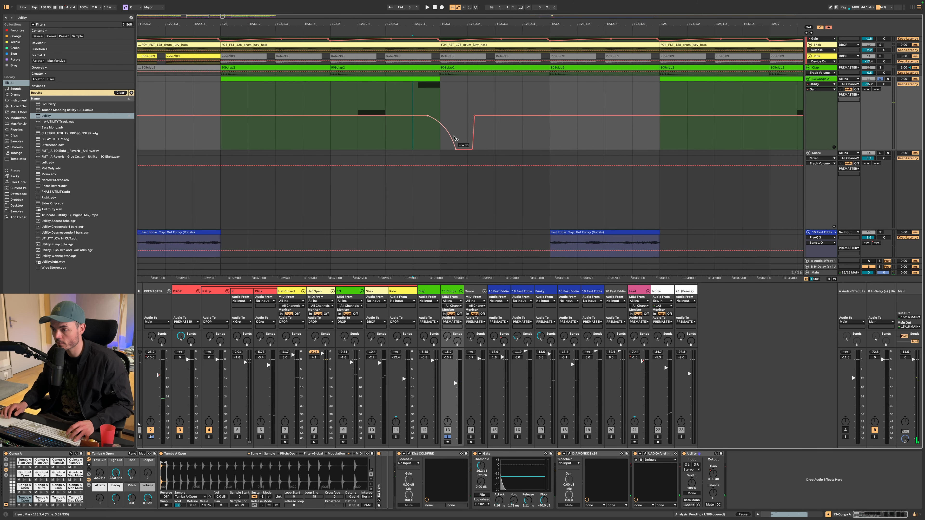
left_click_drag(412, 99, 491, 114)
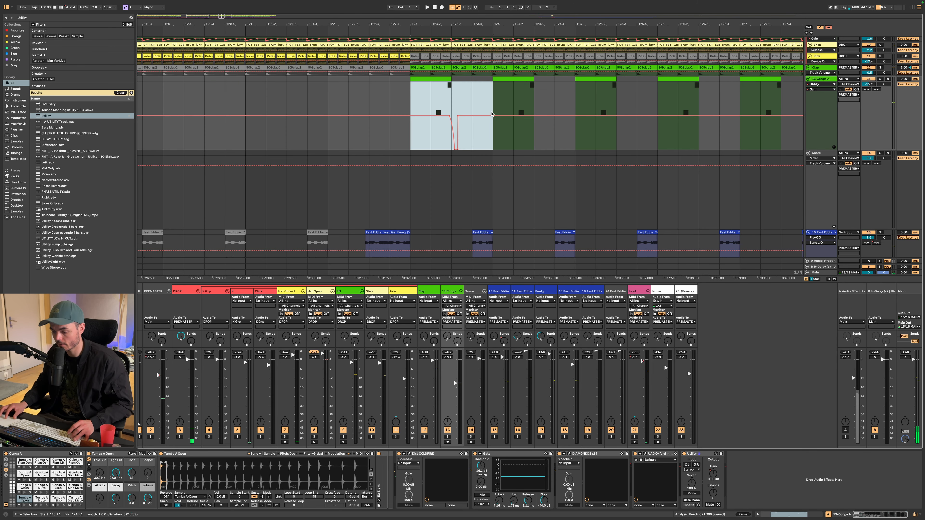
key("ctrl+l")
key("space")
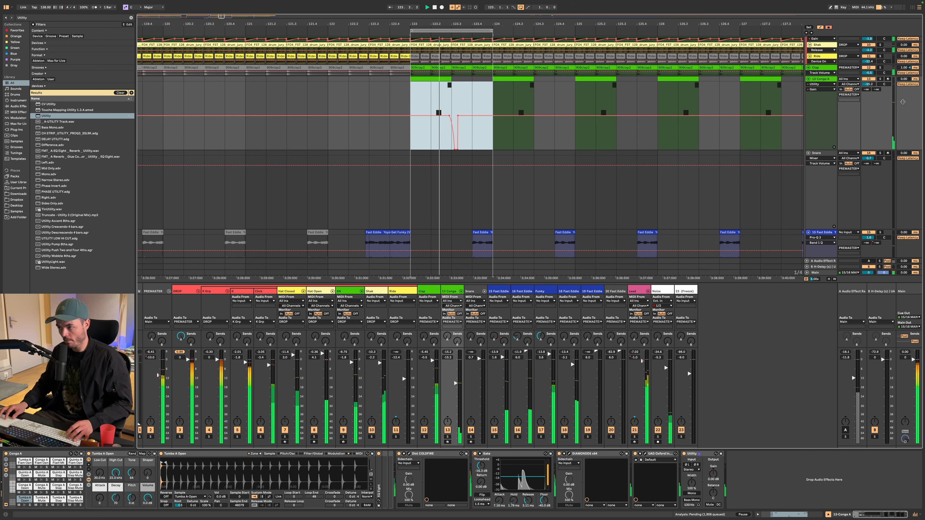
key("Up")
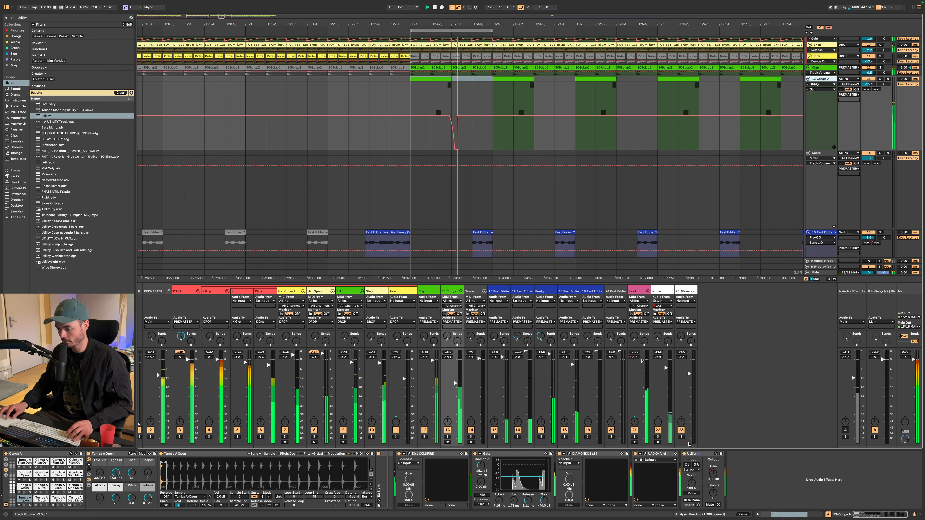
Step: Toggle the Conga A Utility while bar 123 loops, and bring its gain automation back into view
left_click(684, 454)
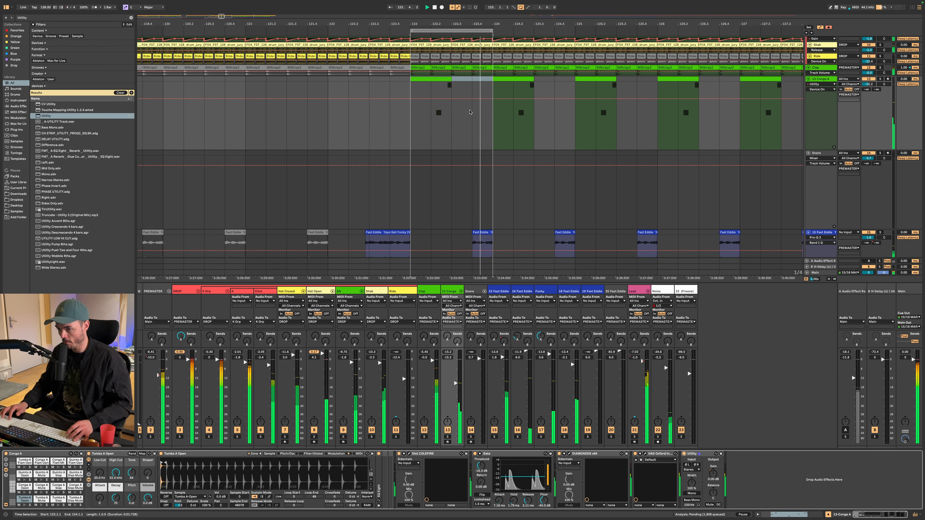
key("a")
key("z")
key("a")
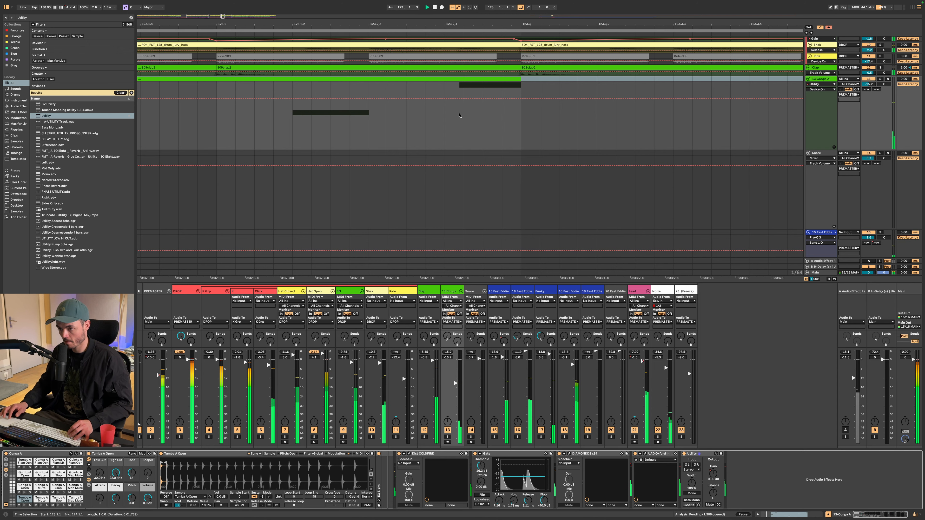
left_click(478, 79)
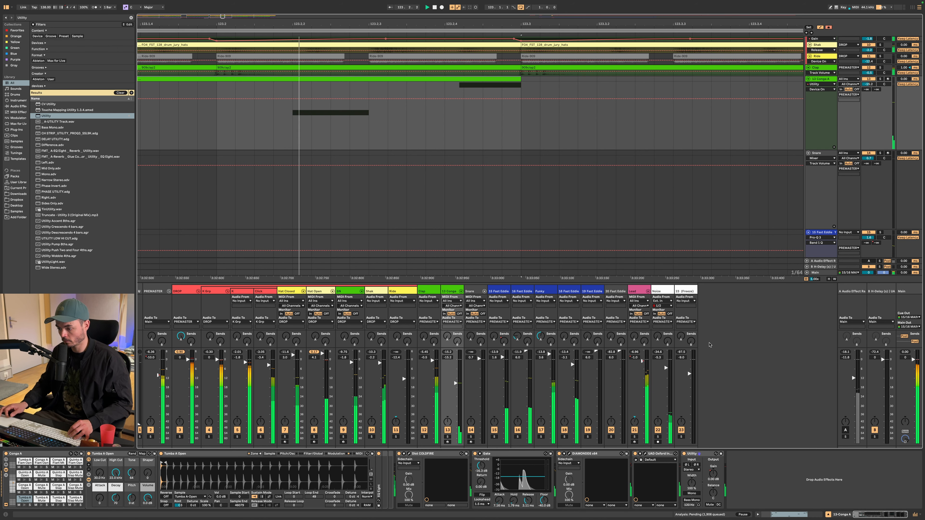
left_click(712, 477)
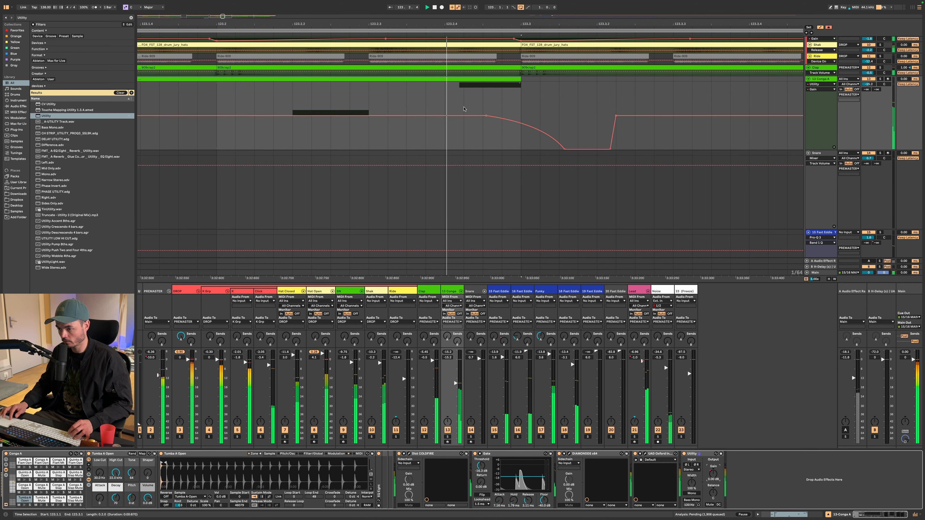
scroll(452, 112, "up", 3)
scroll(452, 112, "down", 10)
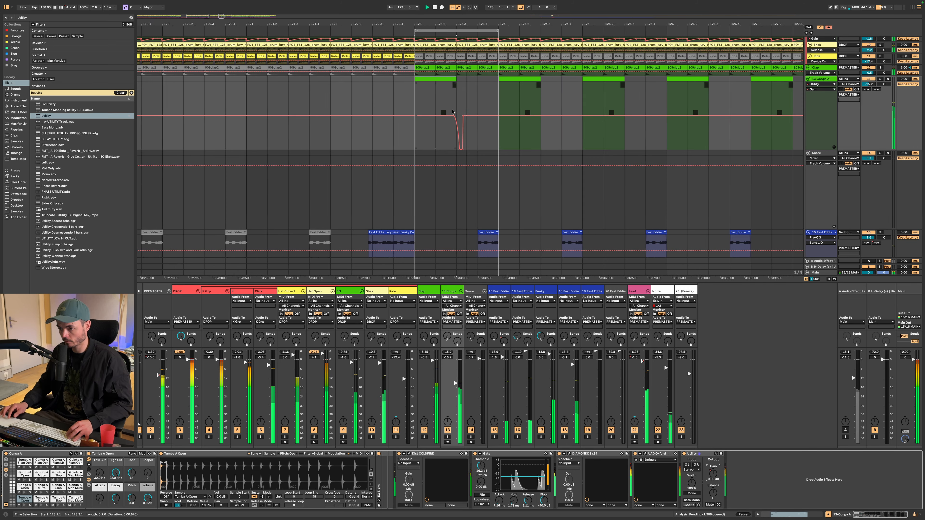
Step: Open the bar 123 Conga A clip and move its Quinto A Open note slightly earlier onto the grid
left_click_drag(421, 102, 490, 101)
scroll(439, 99, "up", 5)
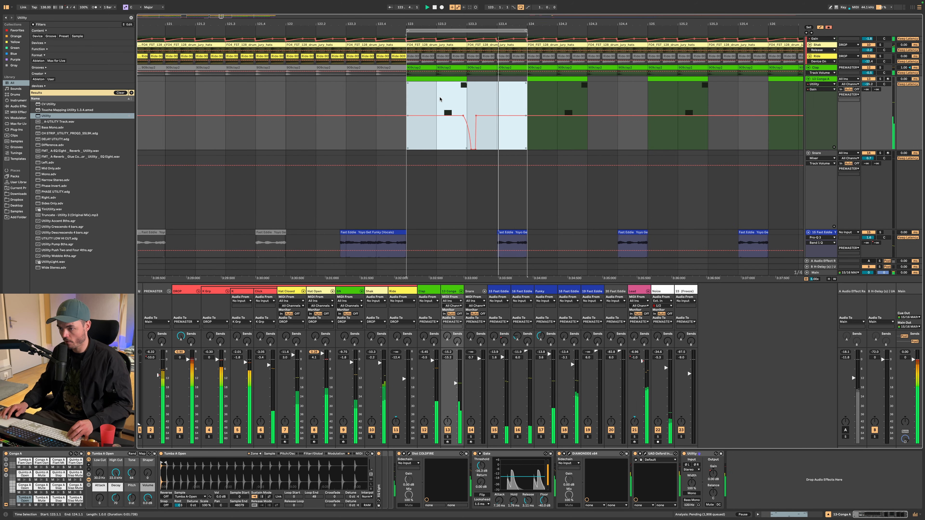
left_click(475, 77)
double_click(475, 78)
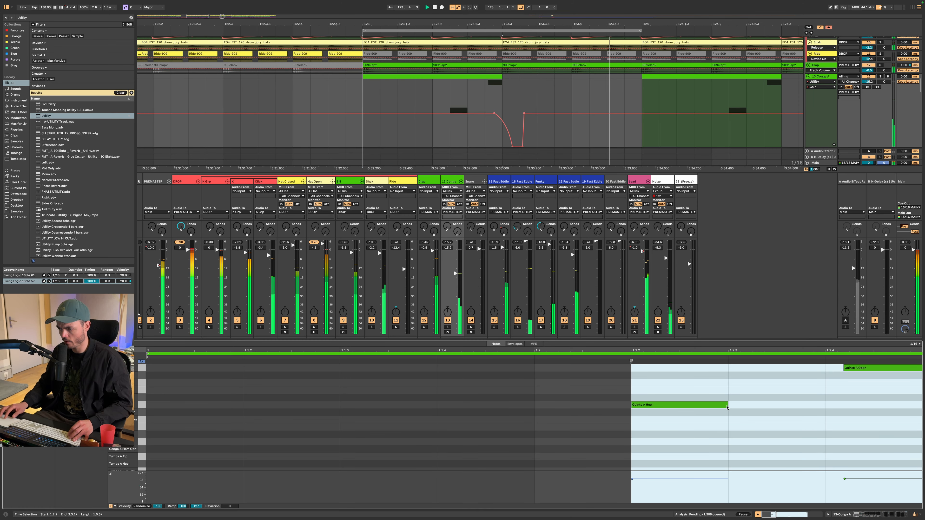
left_click(867, 369)
left_click_drag(867, 368, 841, 369)
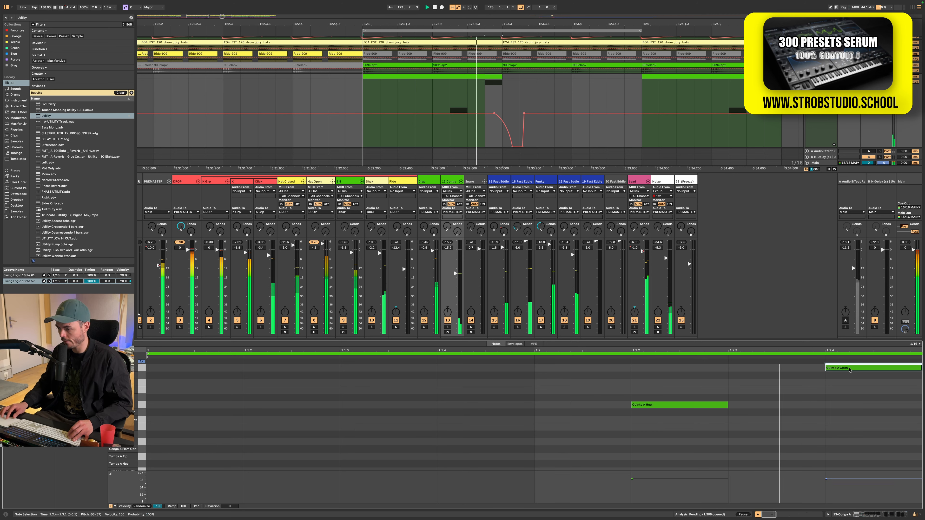
Step: Nudge the Quinto A Open note slightly later again, off the grid
scroll(722, 378, "right", 5)
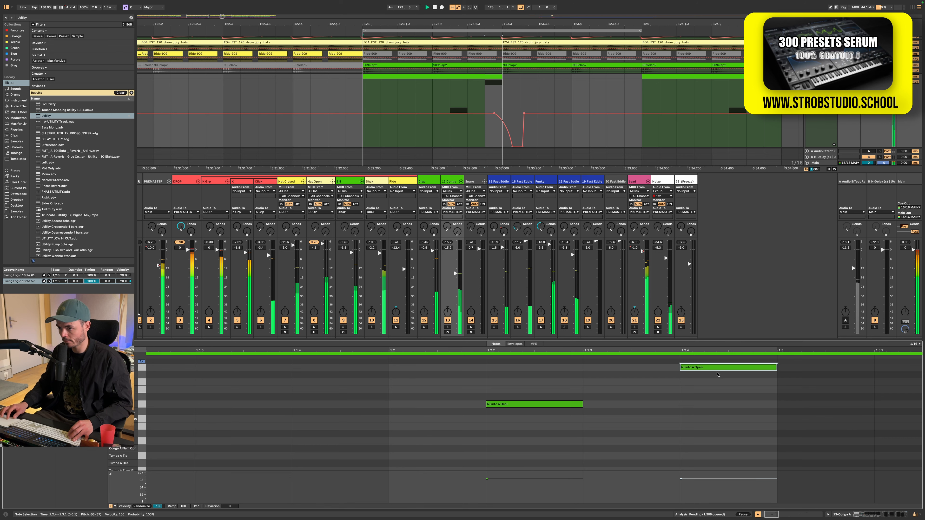
key("super+Right")
key("super+Right")
key("super+Right")
key("super+Right")
key("super+Right")
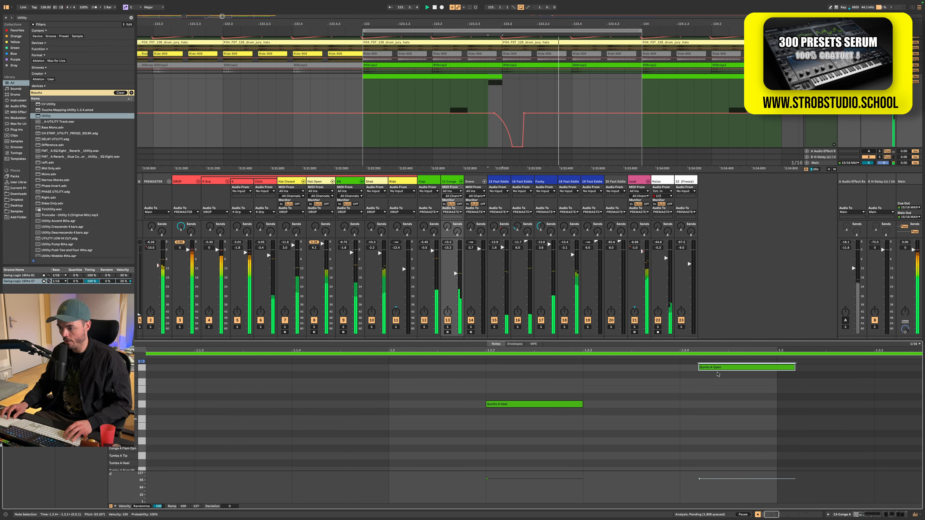
Step: Duplicate the one-bar gain fade from bar 123 across the following short Conga A clips through bar 130
scroll(500, 97, "down", 8)
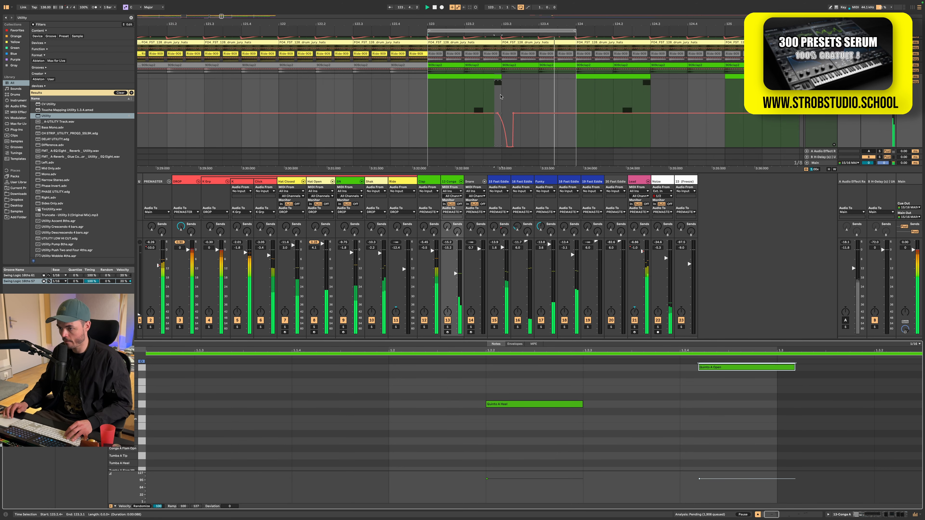
left_click_drag(486, 98, 517, 103)
key("super+d")
key("super+d")
key("super+d")
key("super+d")
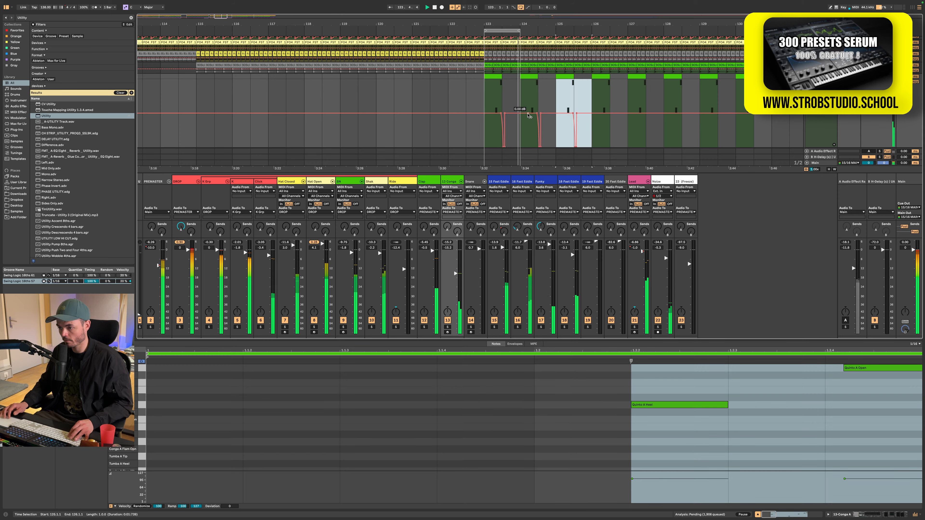
key("super+d")
key("super+d")
key("super+d")
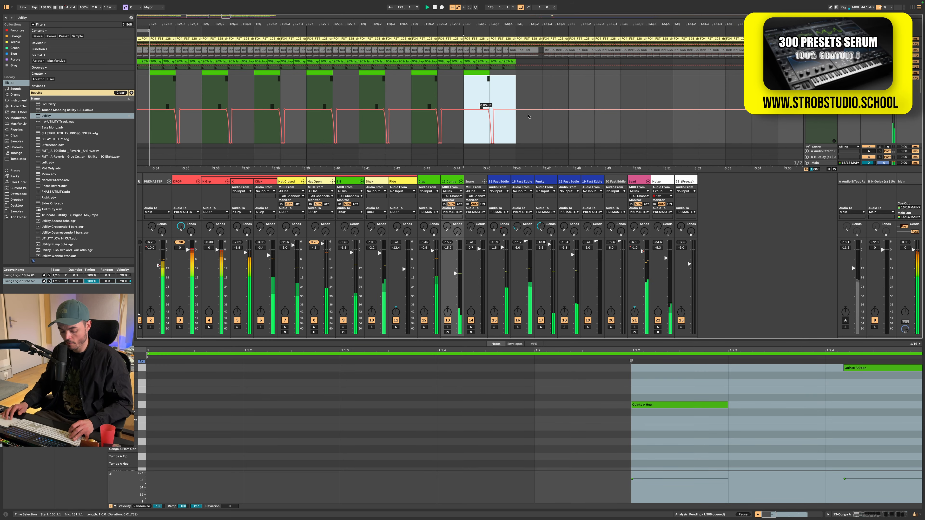
Step: Paste the one-bar gain fade at bar 139, where the long Conga A clip starts, and play from there
scroll(528, 115, "down", 5)
scroll(626, 99, "up", 5)
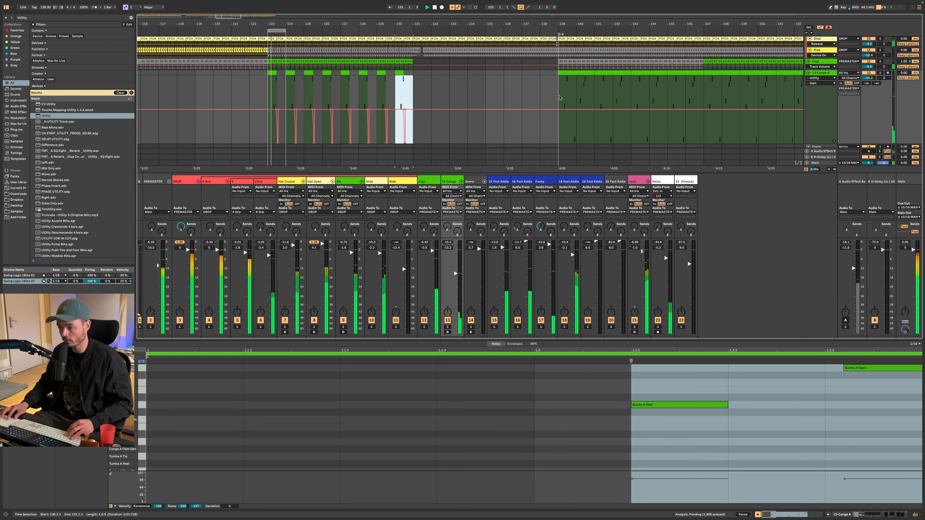
left_click(560, 98)
key("super+v")
key("space")
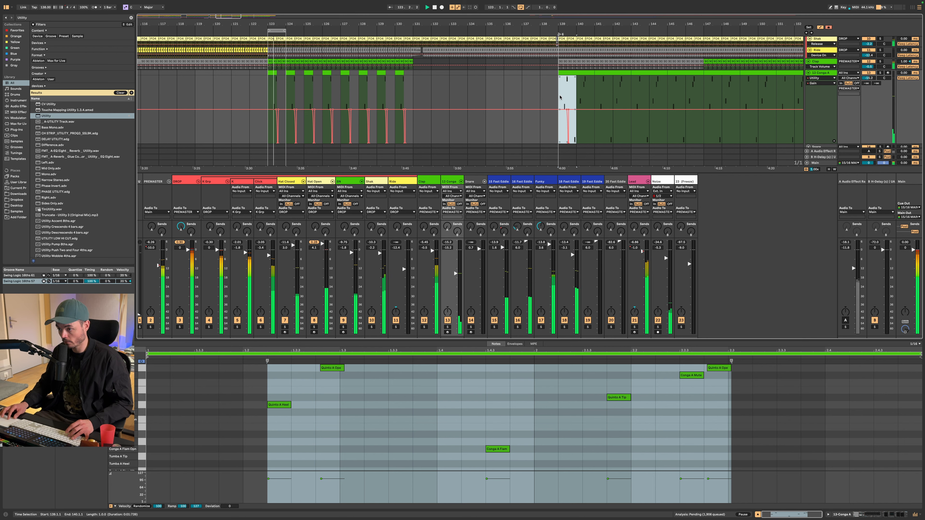
left_click(561, 98)
key("space")
left_click_drag(561, 97, 572, 98)
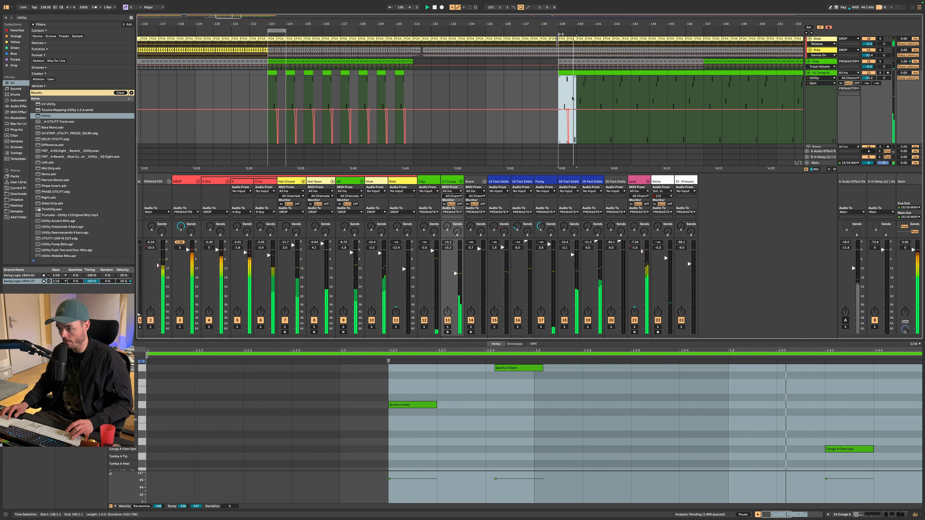
Step: Duplicate the bar 139 gain fade across the long Conga A clip through bar 145
key("super+d")
scroll(592, 90, "up", 5)
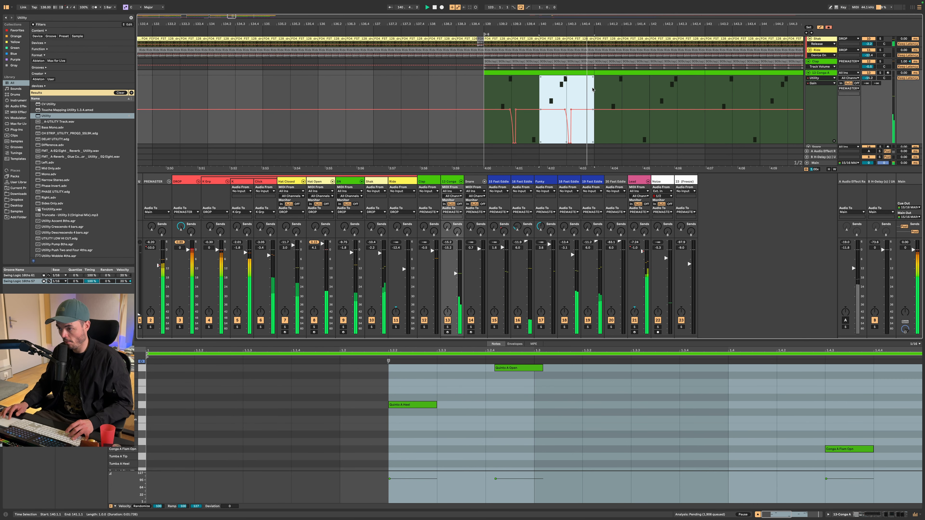
key("super+d")
key("super+d")
scroll(612, 107, "up", 3)
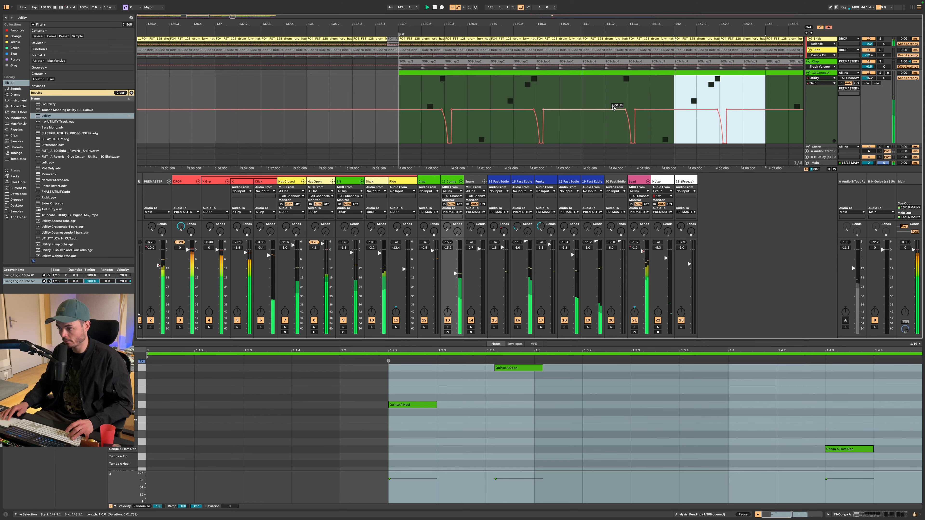
scroll(613, 107, "down", 4)
scroll(613, 108, "down", 5)
key("super+d")
key("super+d")
key("super+d")
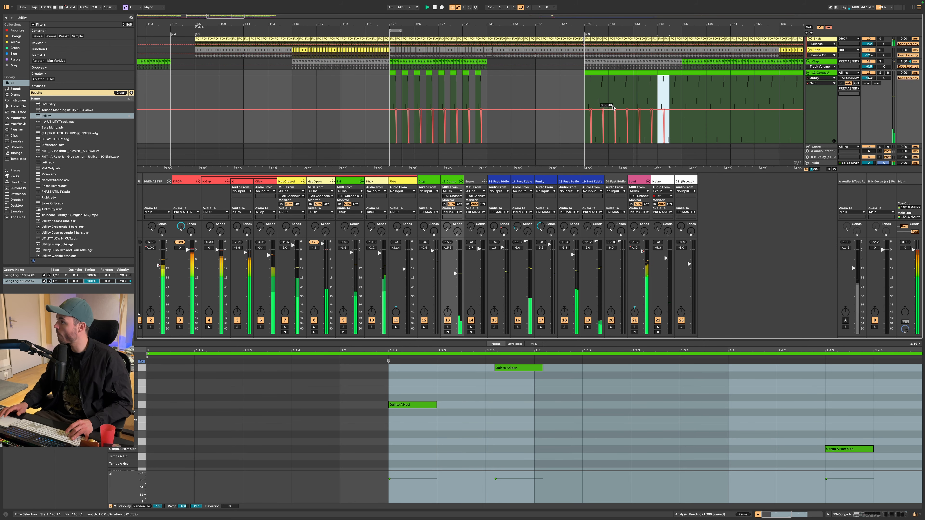
Step: Try extending the repeated Conga A gain fades from bar 146 through bar 149, and undo those four duplications
key("super+d")
key("super+d")
key("super+d")
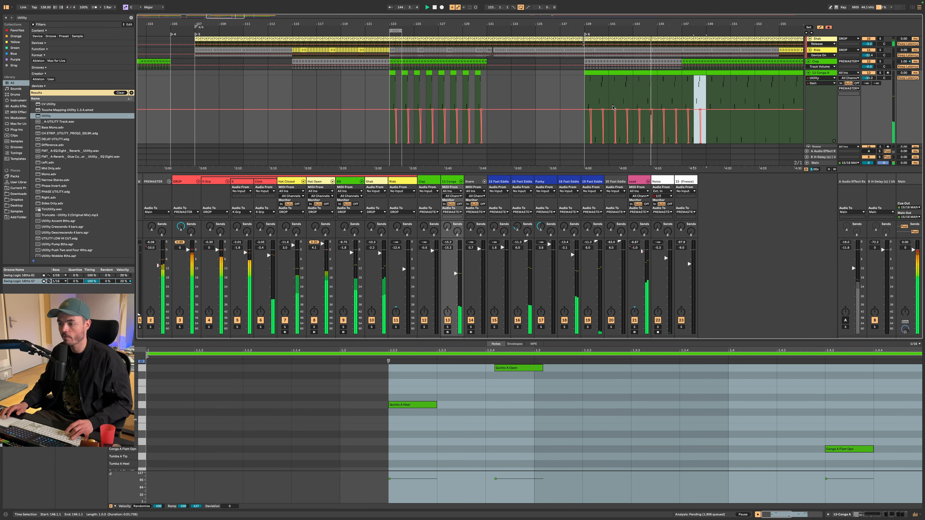
key("super+d")
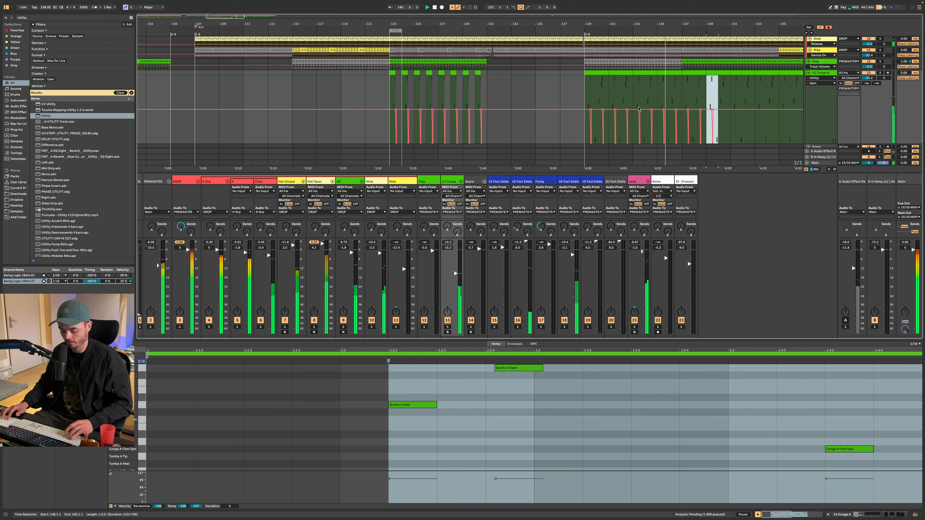
key("super+z")
key("super+z")
key("super+z")
key("super+z")
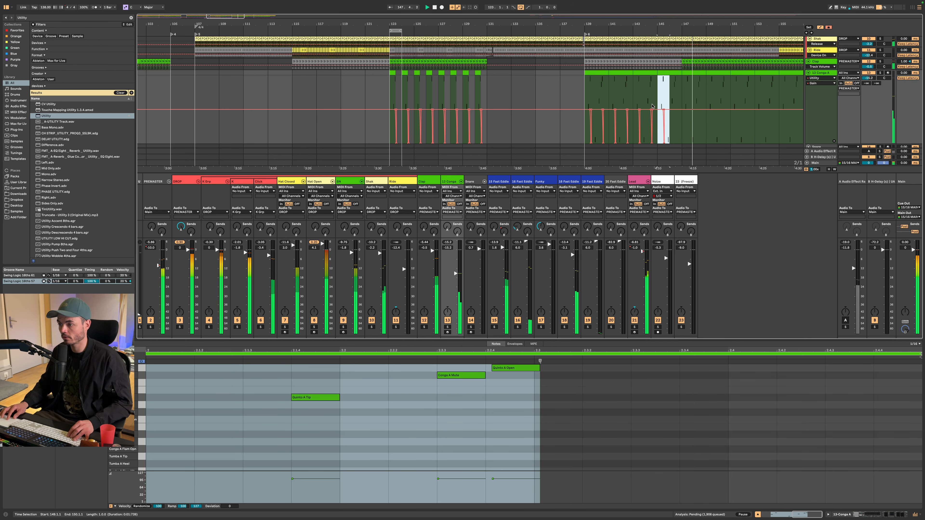
Step: Duplicate the last two bars of Conga A gain fades repeatedly through the end of the long clip section
left_click(659, 104)
left_click_drag(658, 102, 634, 103)
scroll(389, 112, "down", 10)
key("super+d")
key("super+d")
key("super+d")
key("super+d")
key("super+d")
key("super+d")
key("super+d")
key("super+d")
key("super+d")
key("super+d")
key("super+d")
key("super+d")
key("super+d")
key("super+d")
key("super+d")
key("super+d")
key("super+d")
key("super+d")
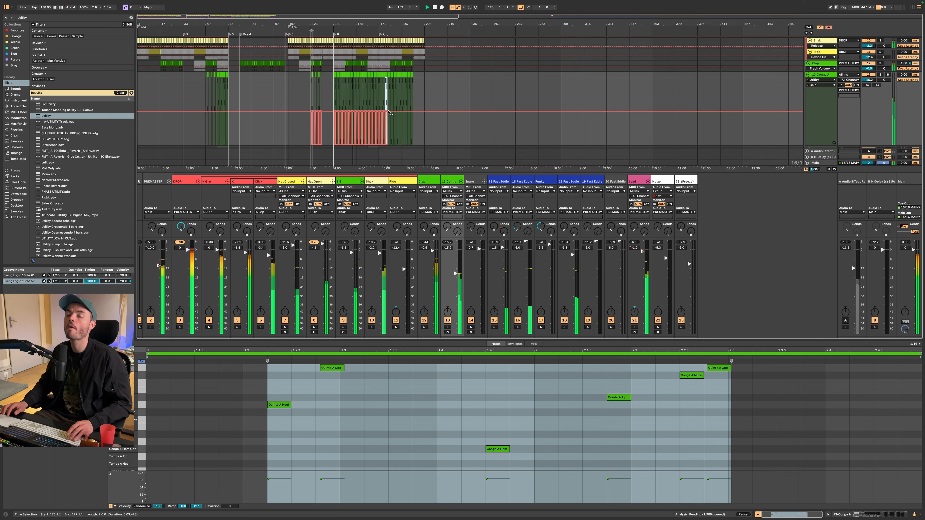
key("super+d")
key("super+d")
key("super+d")
key("super+d")
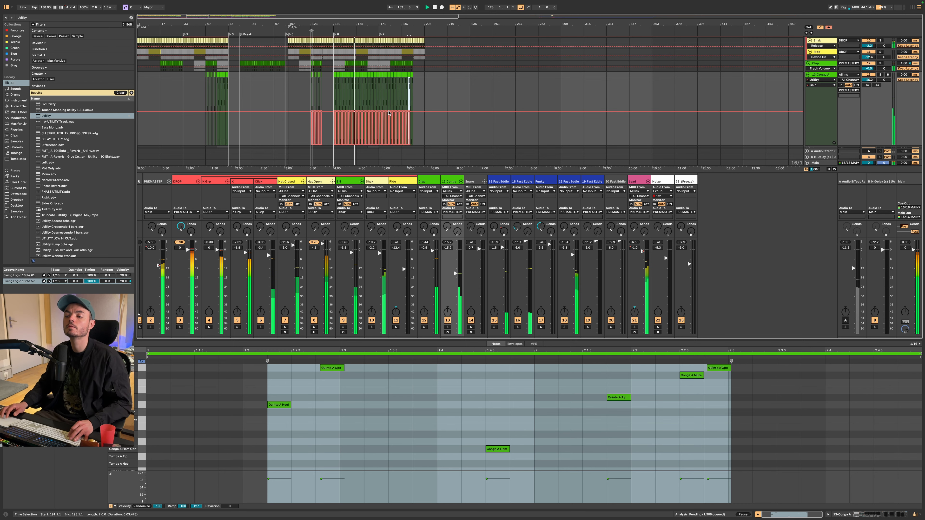
key("super+d")
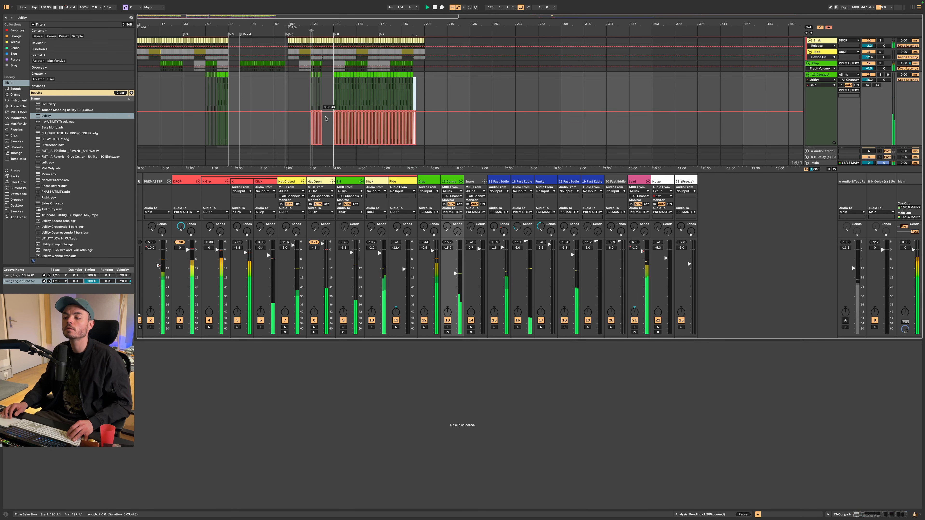
Step: Copy the eight bars of Conga A with gain fades from bar 139 to bar 57, and play from bar 50
scroll(325, 119, "up", 5)
left_click_drag(350, 98, 383, 99)
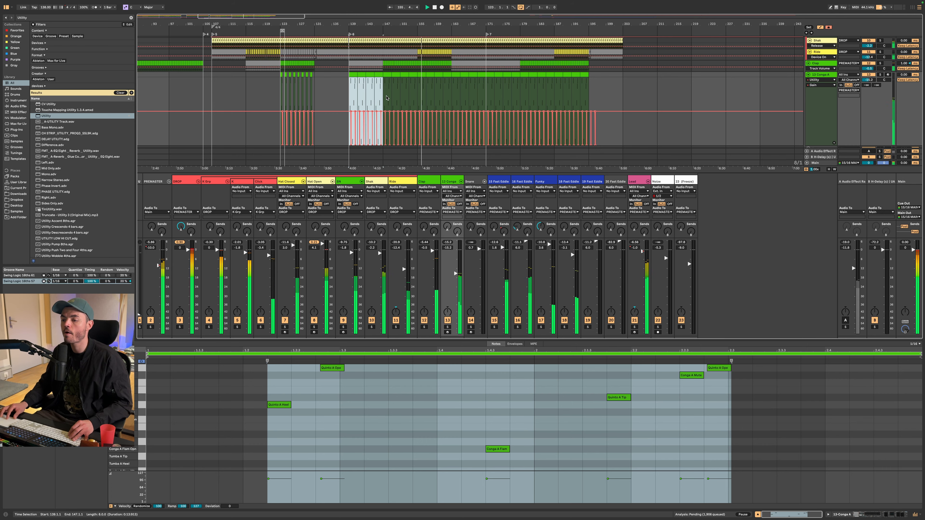
scroll(350, 107, "left", 10)
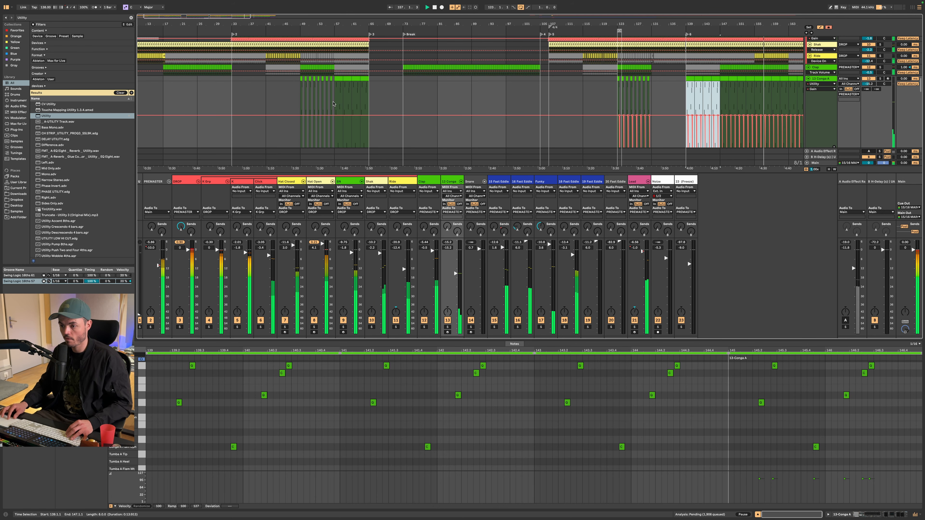
left_click(334, 104)
key("super+v")
left_click(305, 102)
key("space")
key("space")
scroll(300, 102, "up", 5)
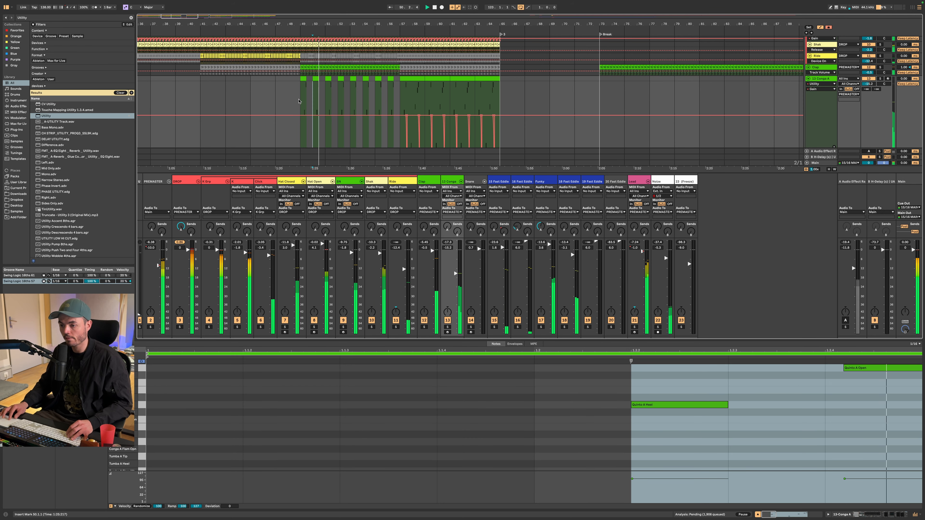
Step: Paste the eight-bar run of gain fades at bar 49, across the short Conga A clips
left_click(407, 104)
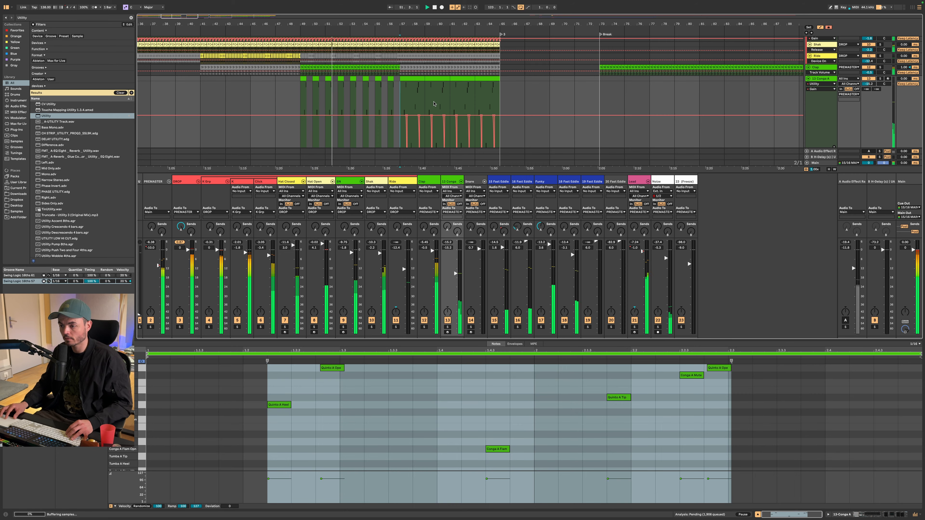
key("super+c")
left_click(302, 106)
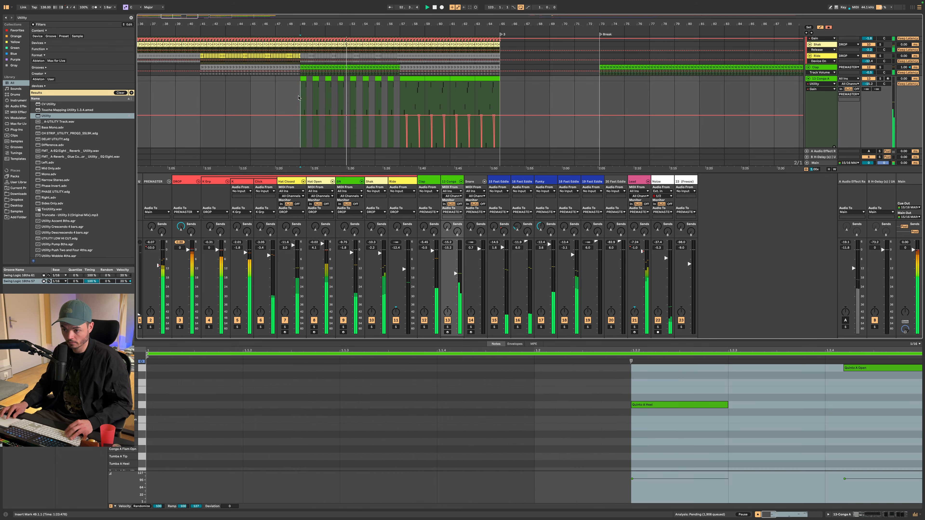
key("super+v")
scroll(327, 110, "up", 2)
scroll(327, 109, "down", 10)
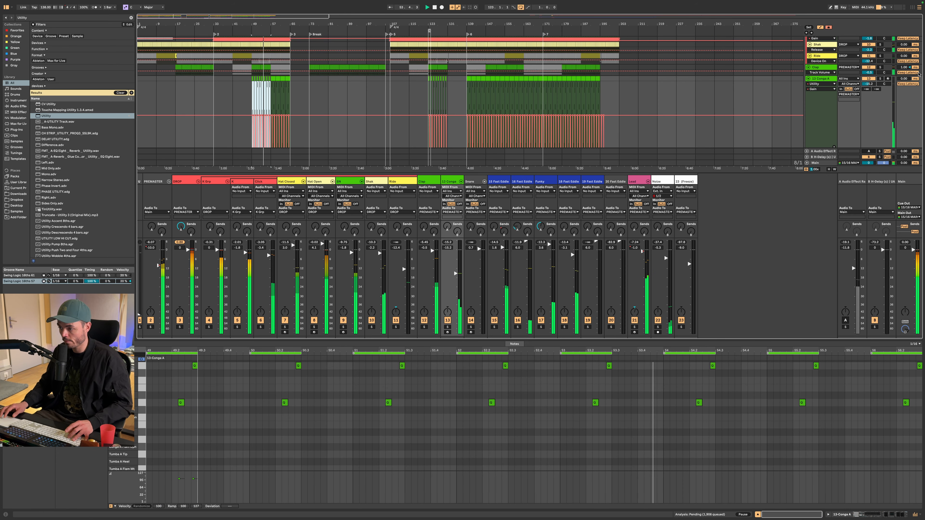
Step: Fold the Conga A track and turn off the arrangement's automation view
left_click(830, 80)
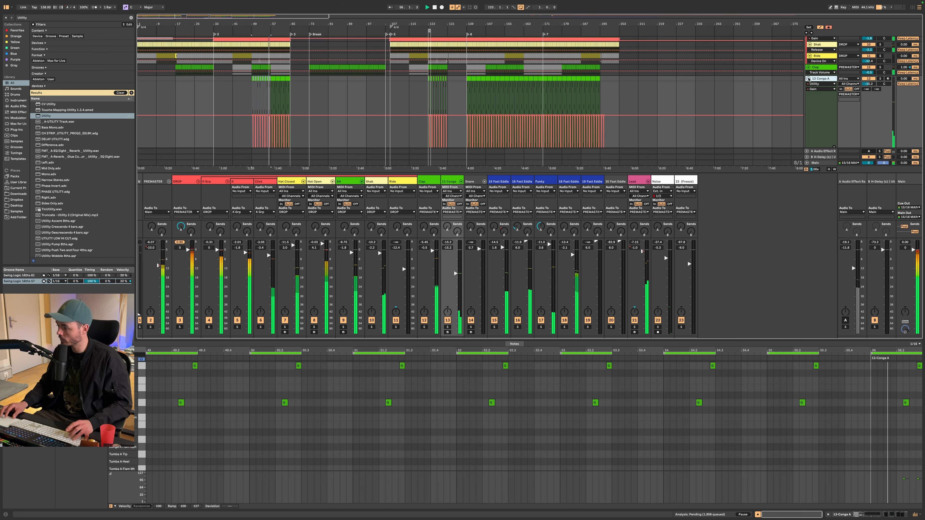
left_click(808, 79)
left_click(829, 27)
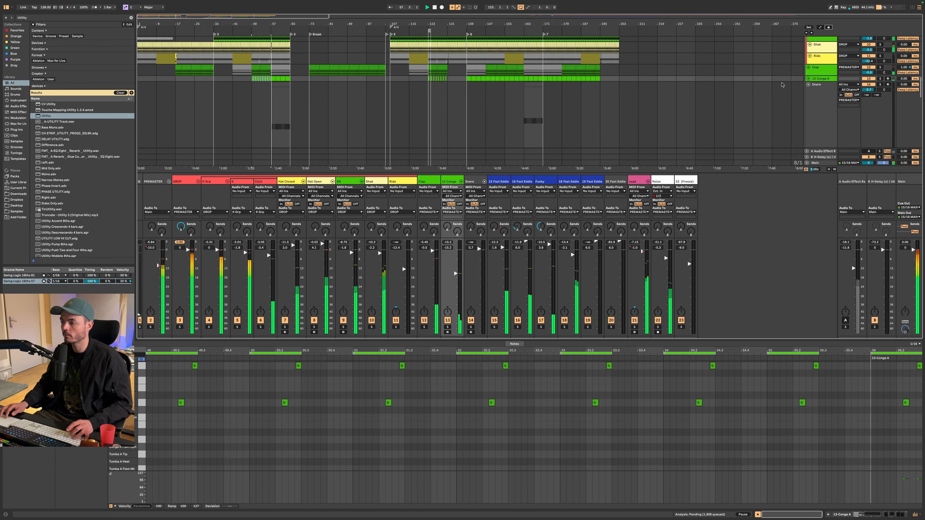
Step: Fold the Snare track and unfold the Conga A track
left_click(821, 85)
left_click(808, 85)
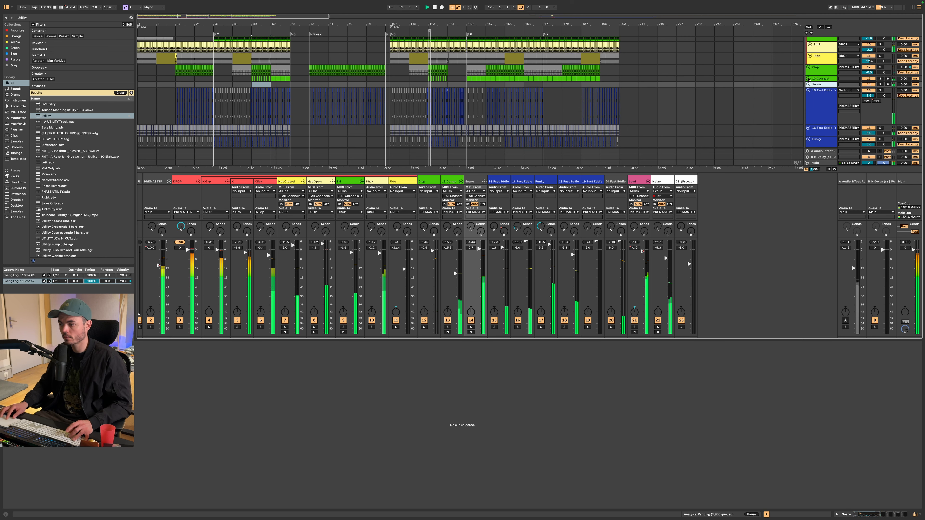
left_click(808, 79)
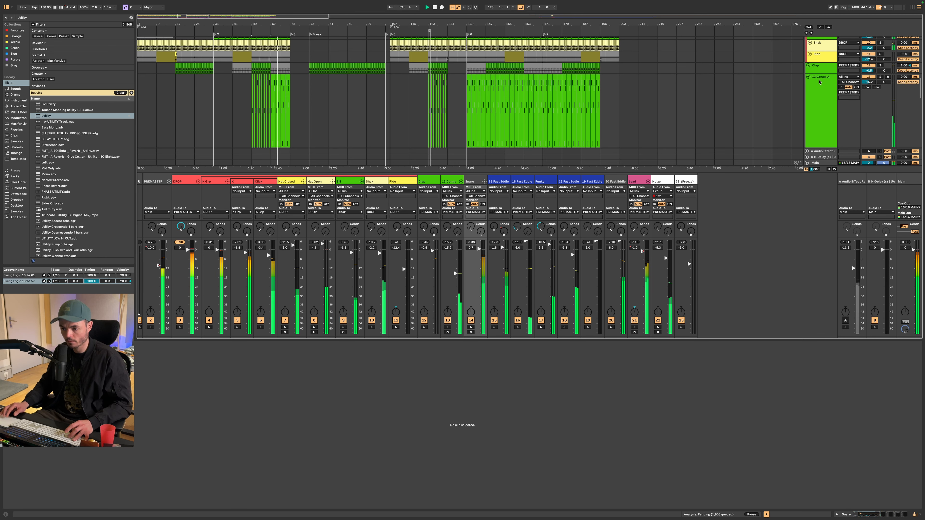